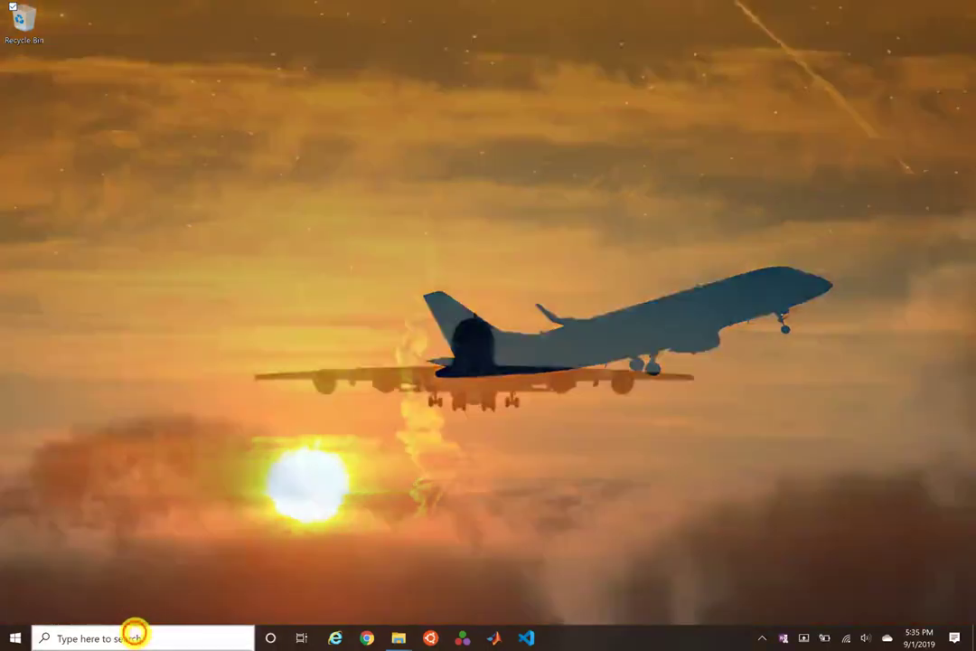
Step: Launch Abaqus CAE from the Windows search and minimize its console window
text(abaq)
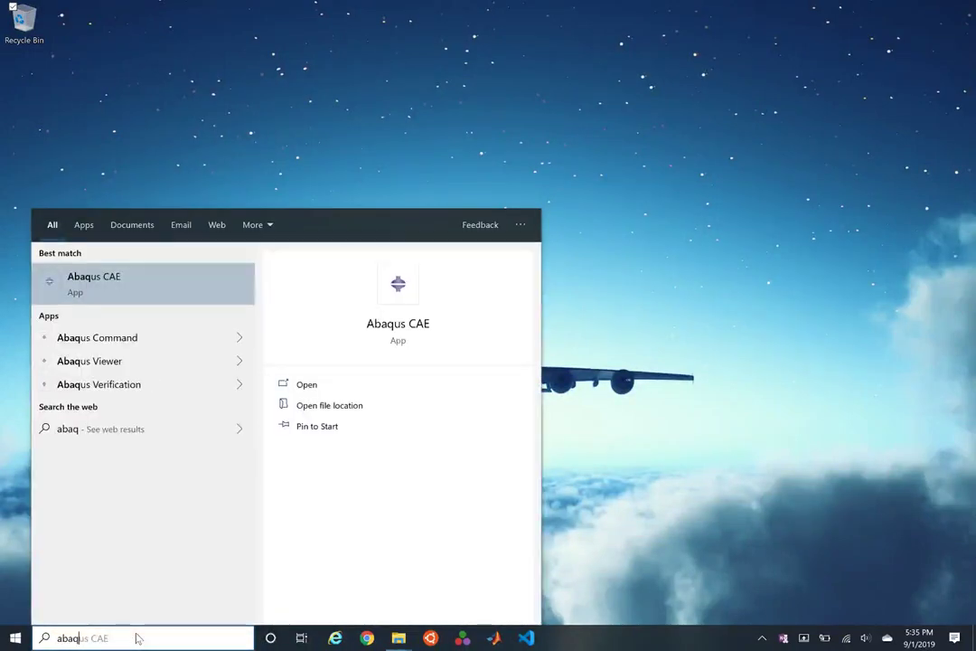
key(Return)
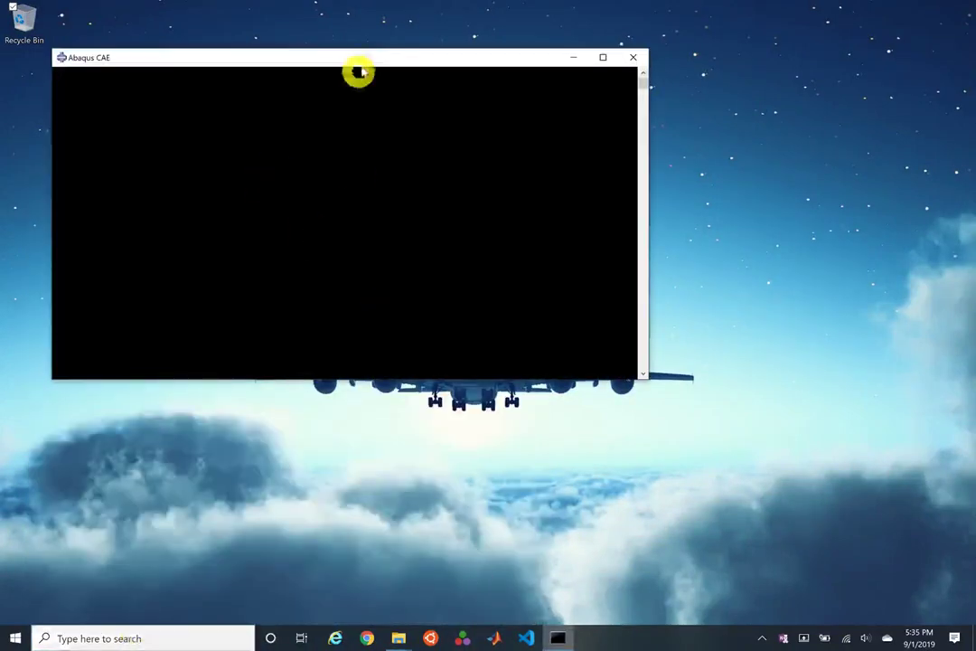
click(573, 58)
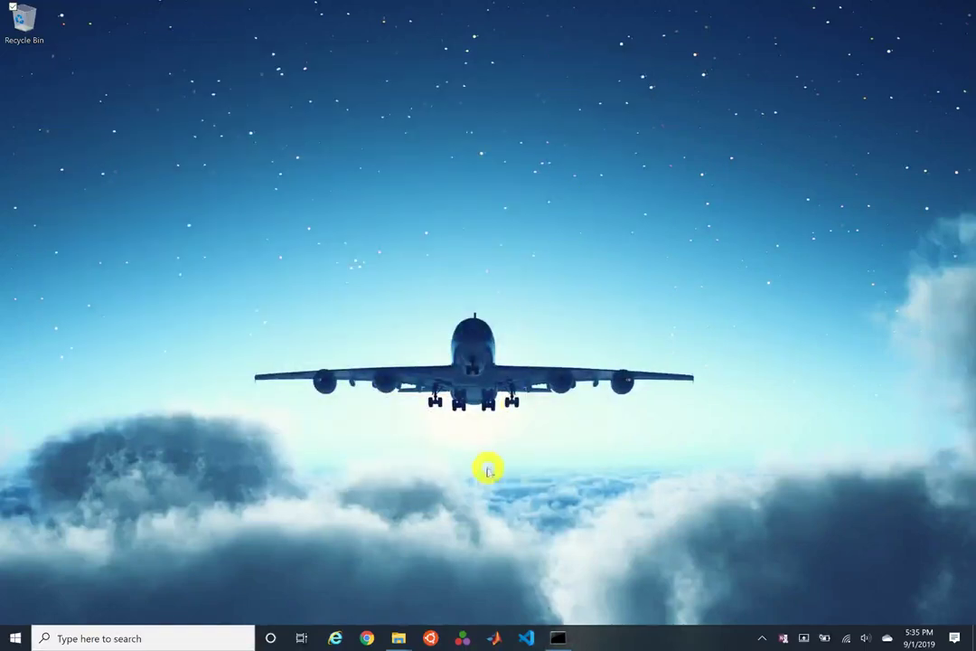
Step: Bring up the Temp folder window, and create a Standard/Explicit model database in Abaqus CAE's Start Session dialog
mouse_move(398, 640)
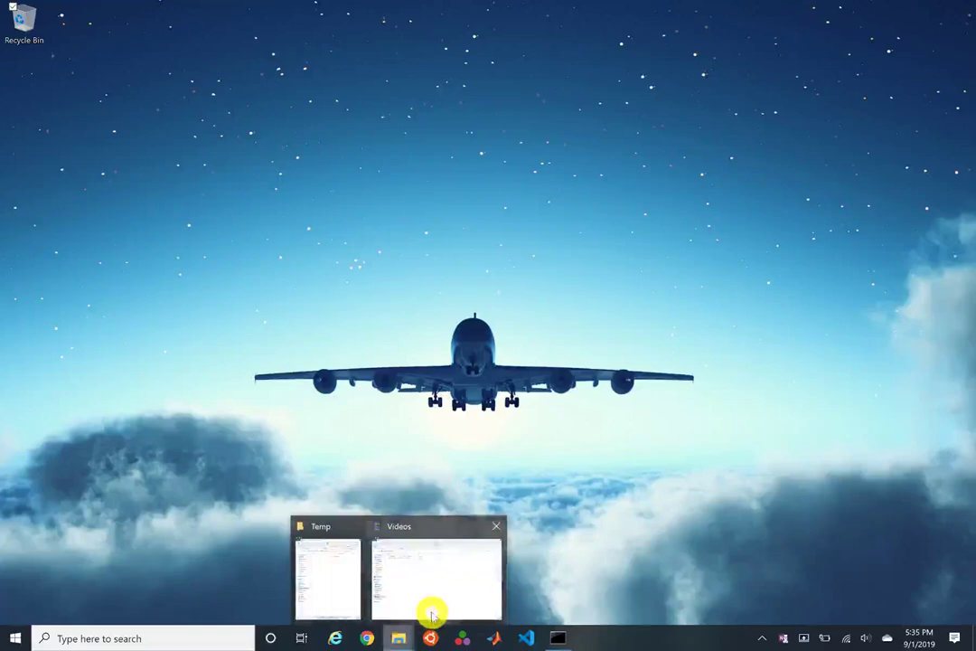
click(337, 583)
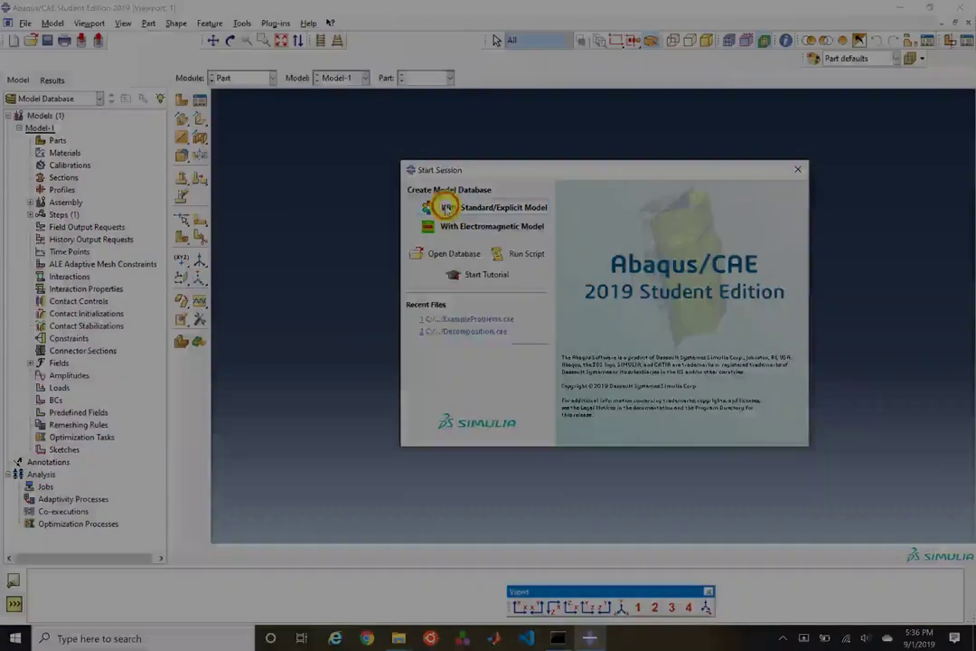
click(446, 208)
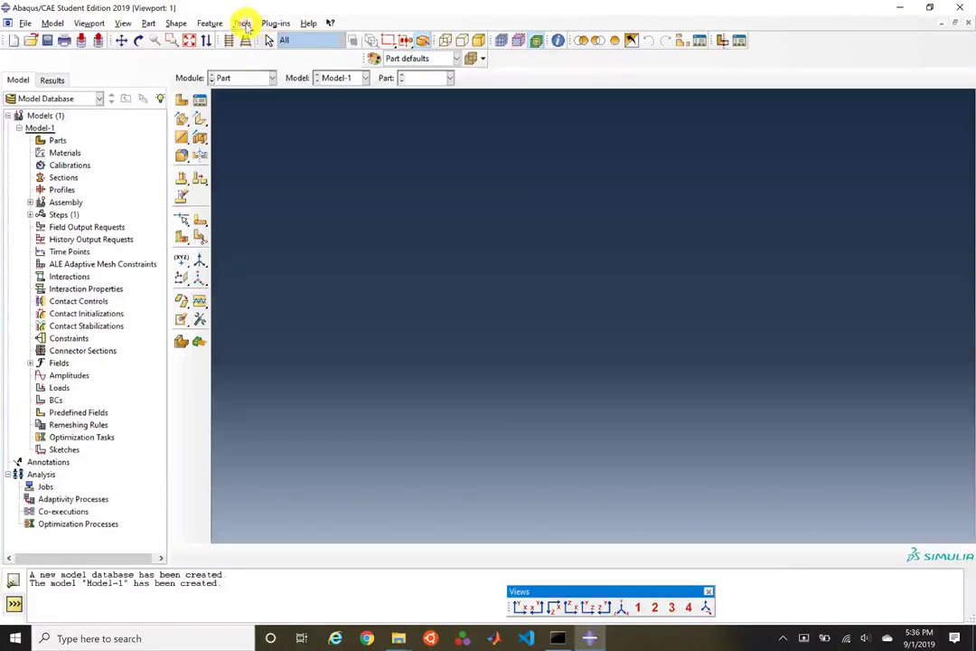
Step: Set the mouse configuration for view manipulation to the UGS NX application in the session options
click(244, 25)
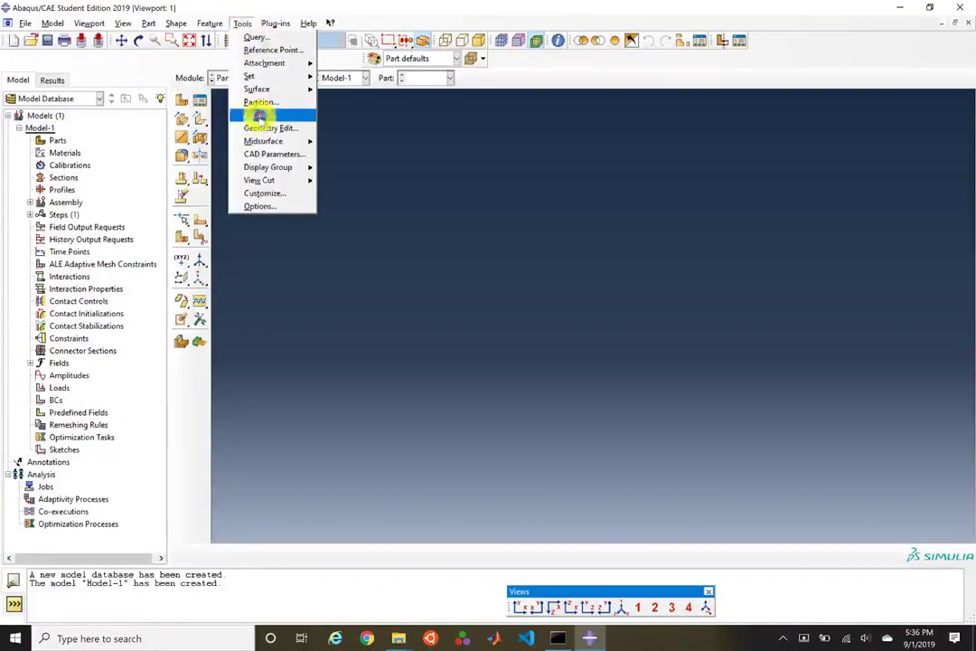
click(262, 207)
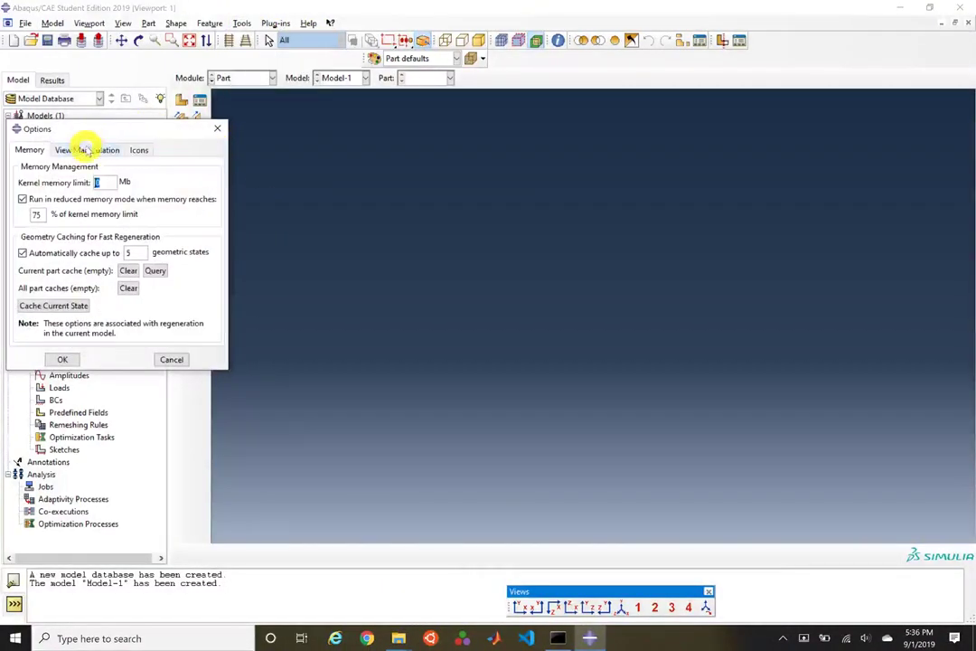
click(85, 149)
click(115, 184)
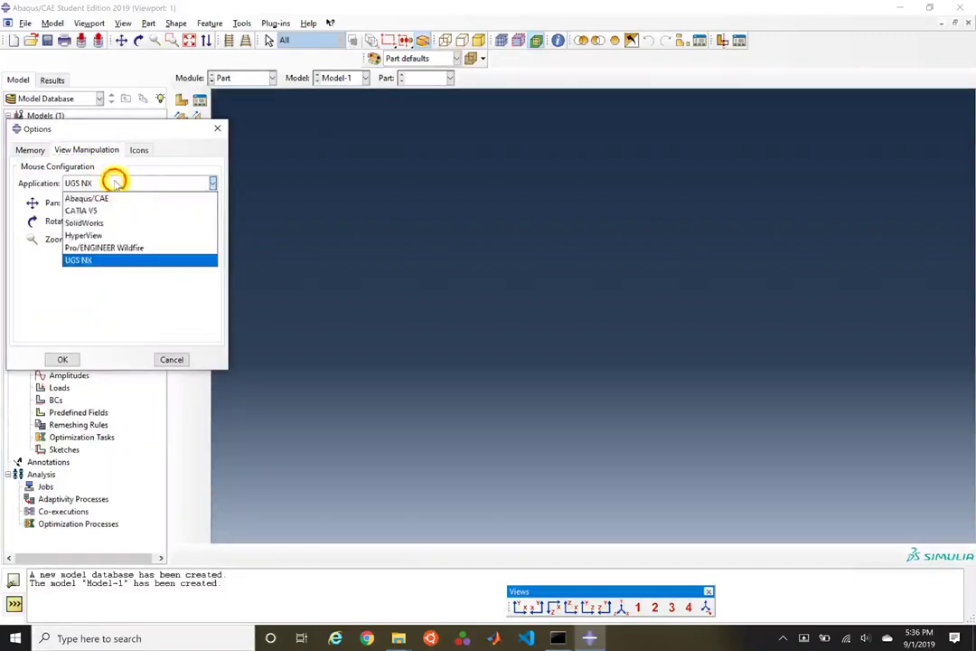
click(121, 261)
click(63, 359)
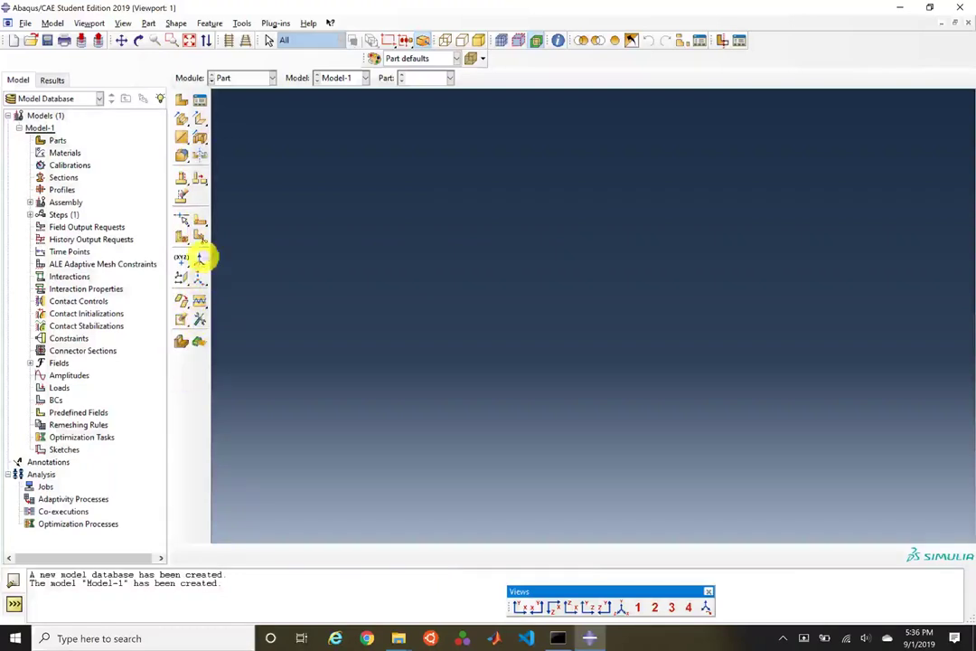
Step: Set the icon size scale factor to 2 in the session options
click(244, 24)
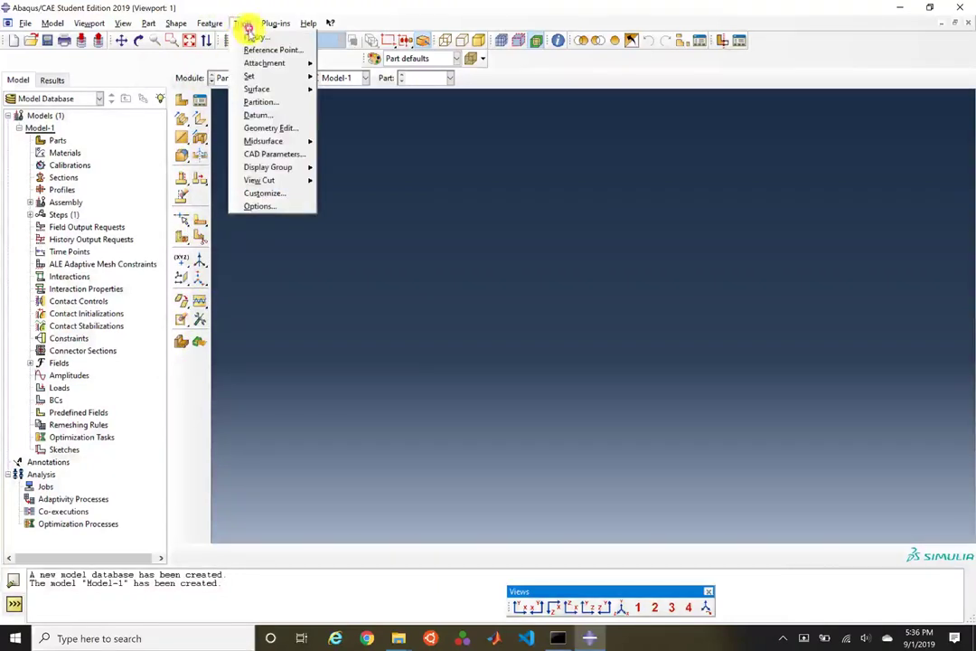
click(258, 205)
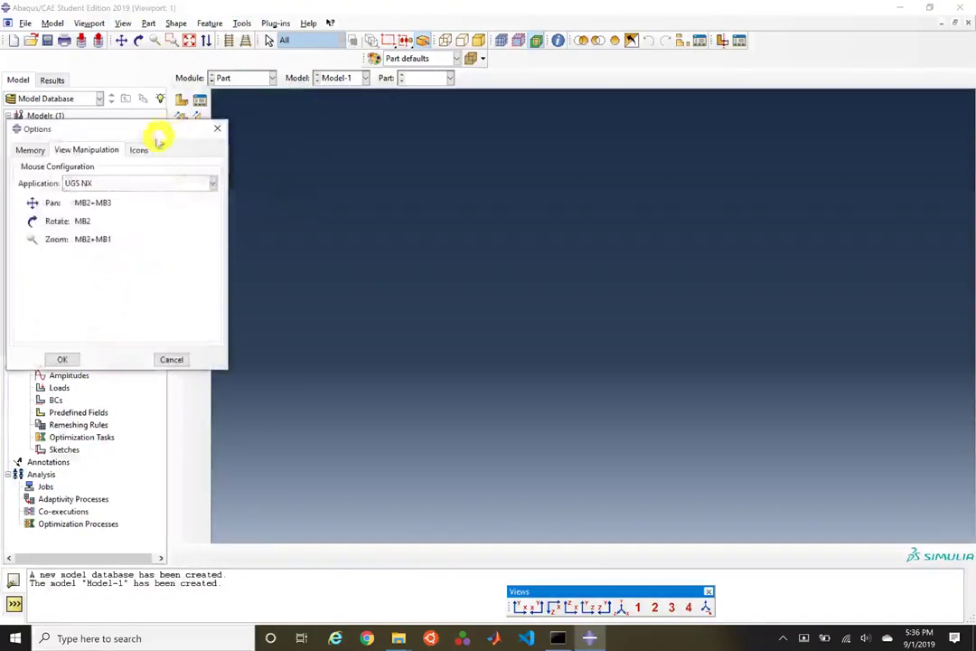
click(143, 149)
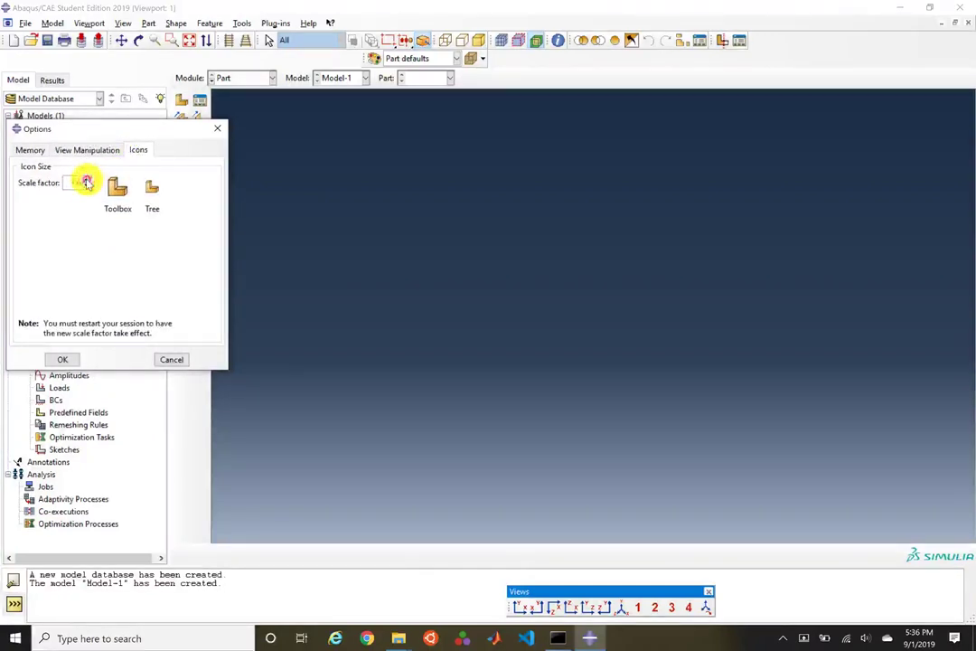
click(85, 180)
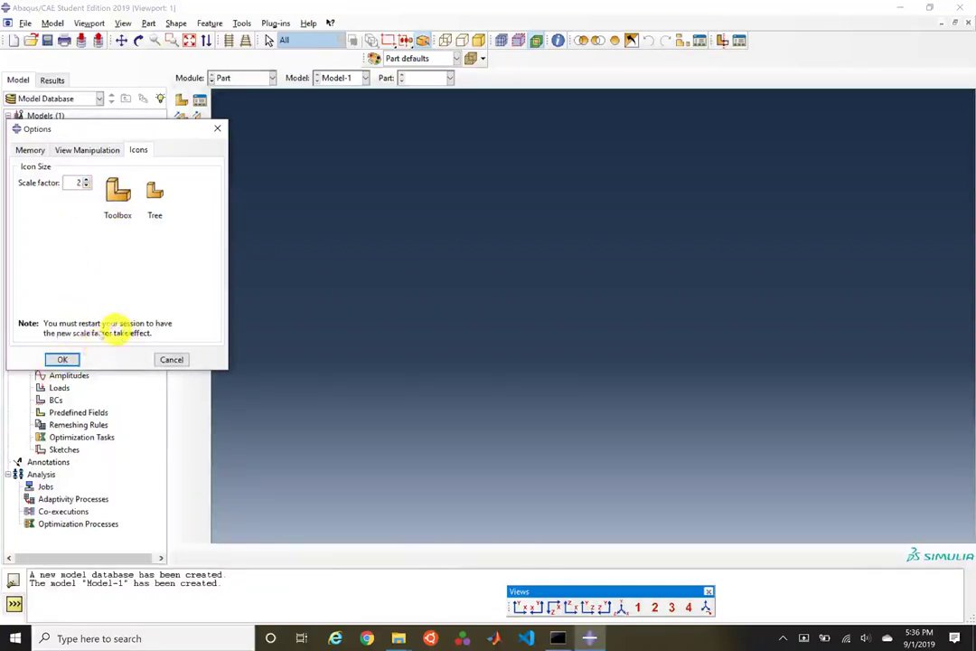
click(63, 360)
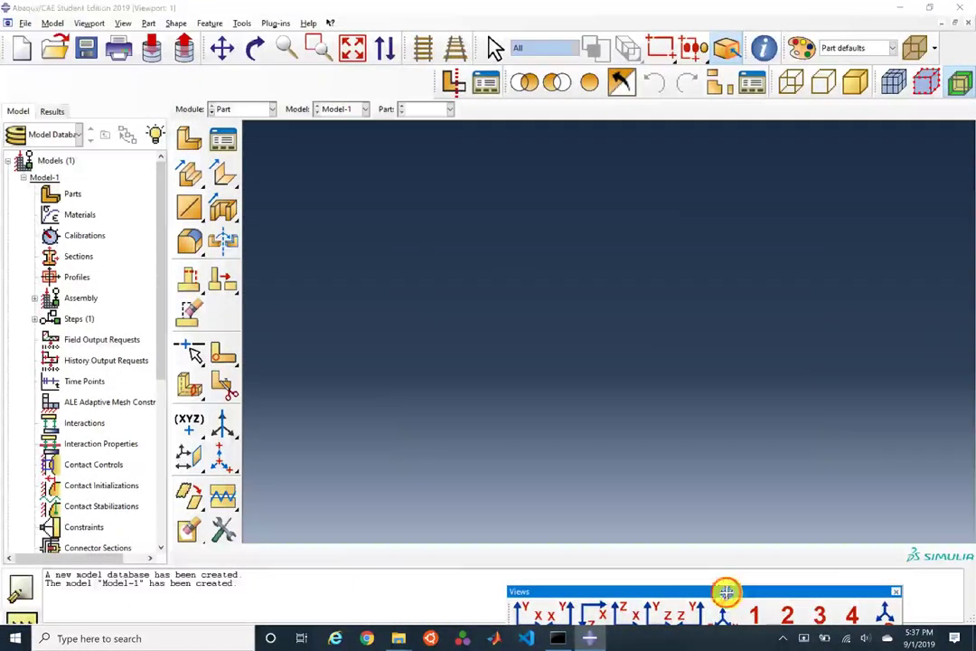
Step: Enlarge the message area, and undock and close the Views toolbar
drag(724, 590, 563, 492)
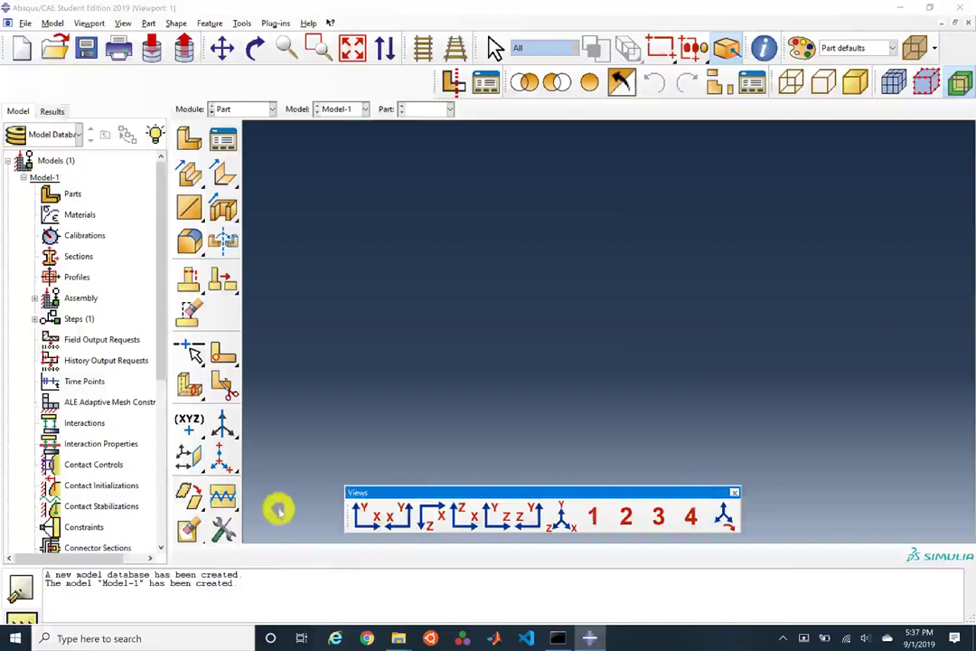
drag(367, 566, 364, 487)
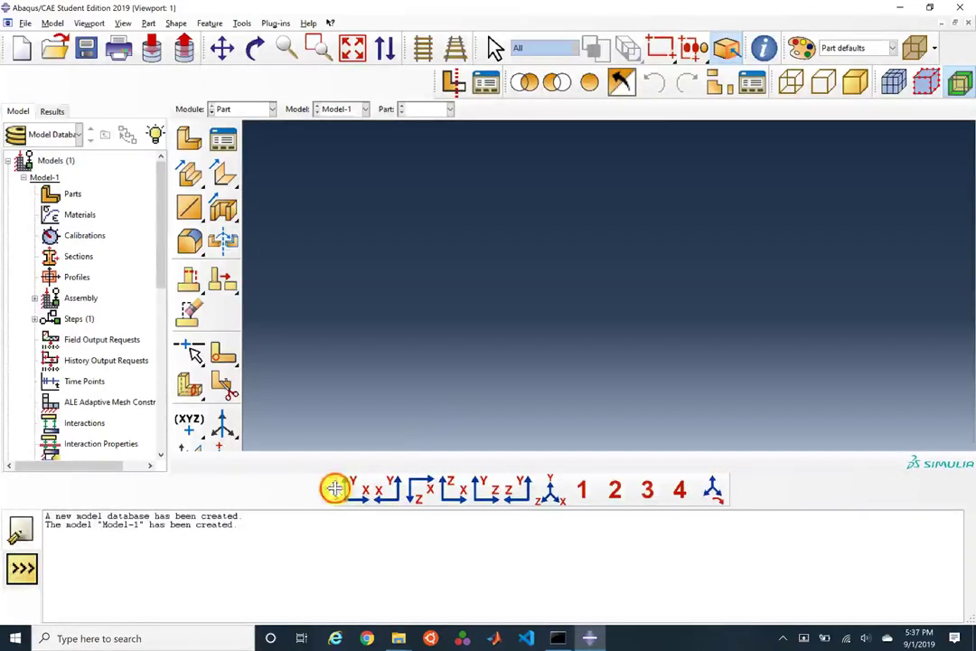
drag(335, 488, 344, 409)
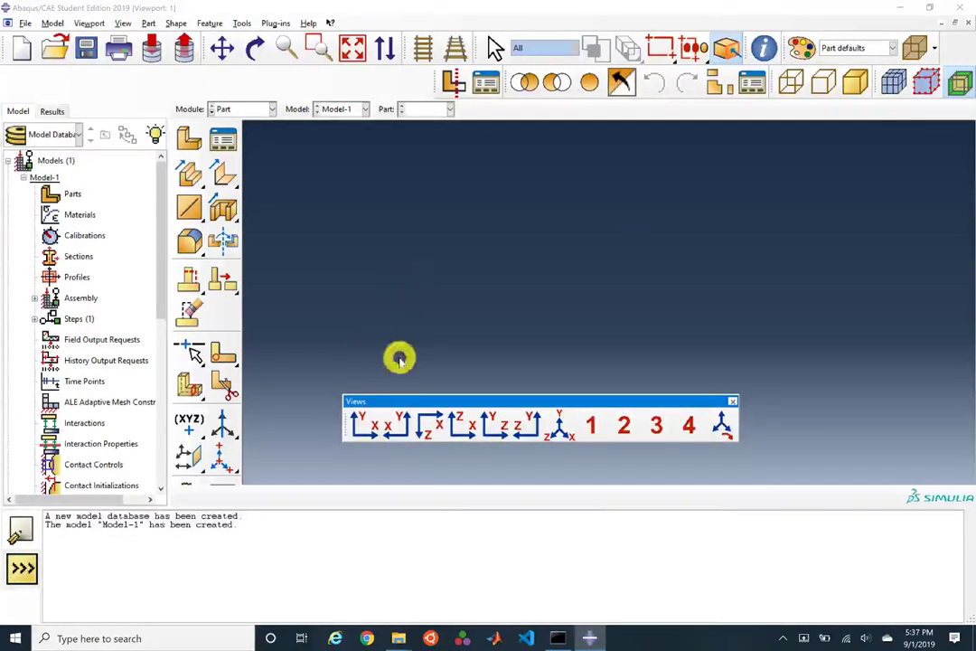
click(732, 399)
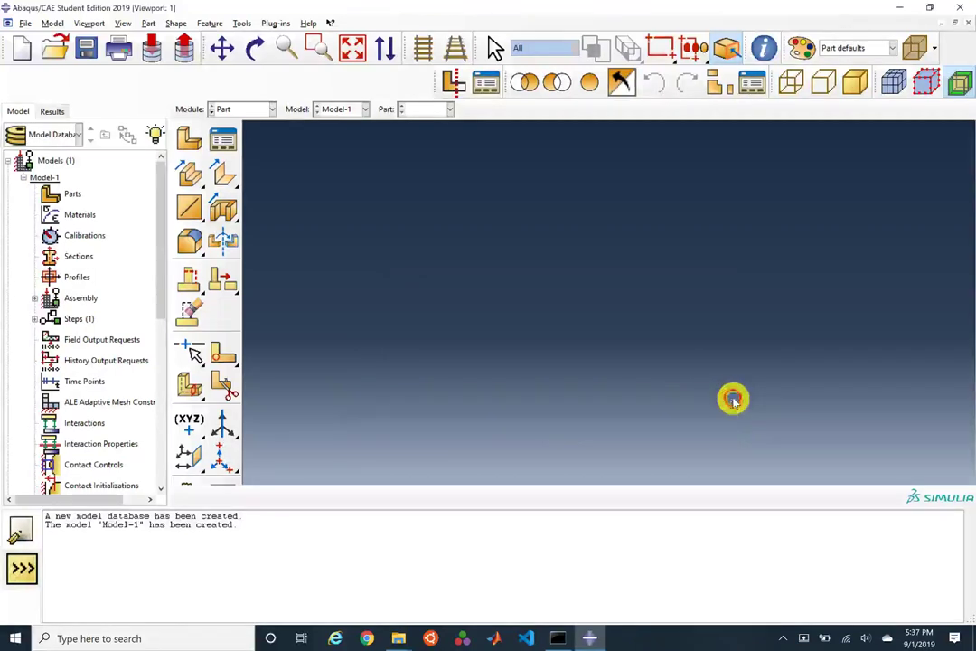
Step: Undock and close the Render Style and Visible Objects toolbars
drag(431, 79, 485, 203)
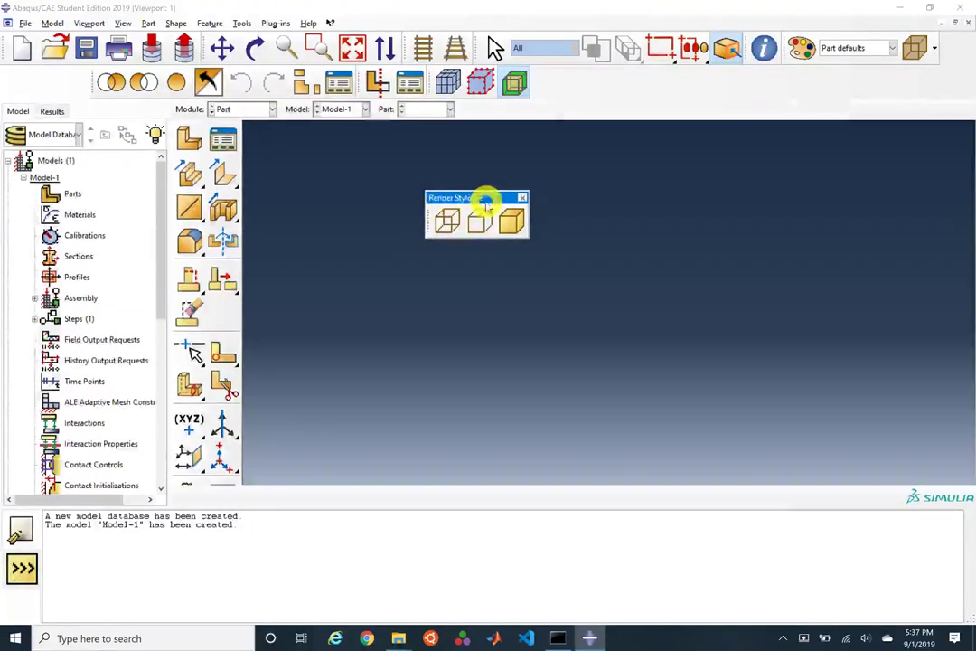
click(525, 198)
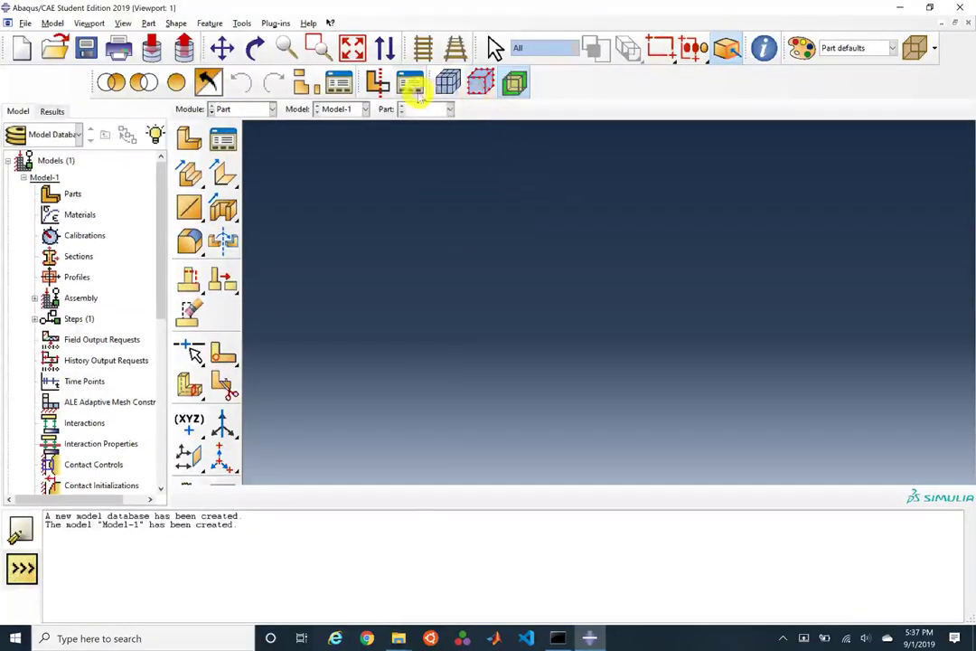
drag(430, 128, 425, 155)
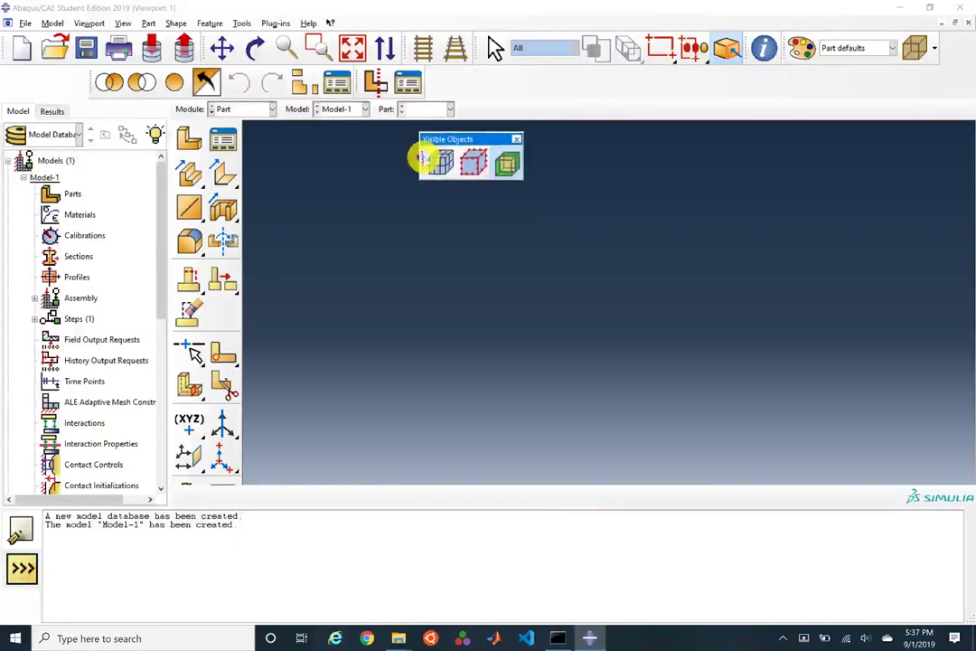
click(516, 141)
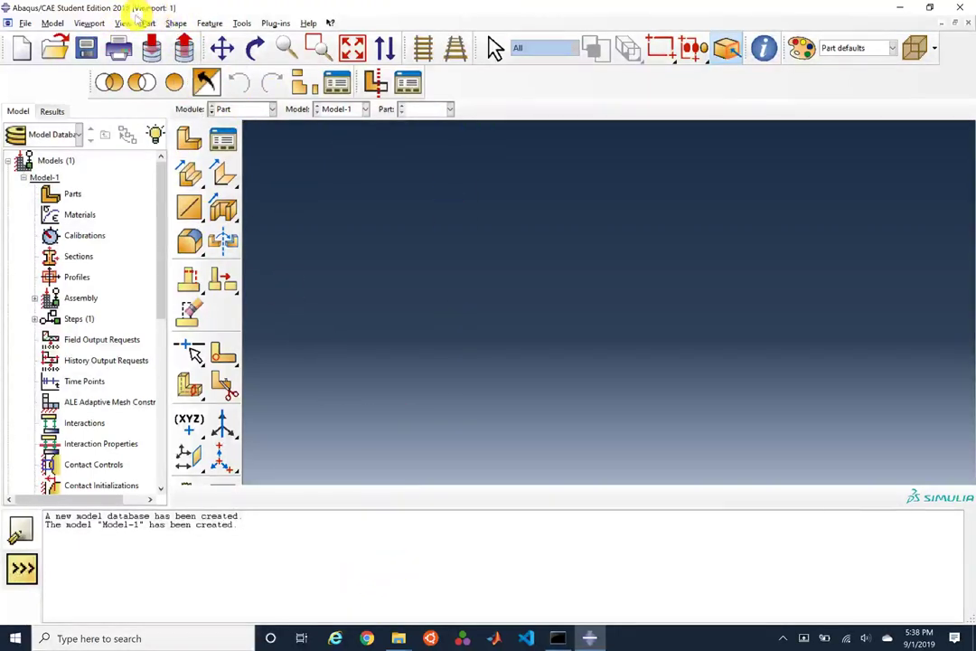
Step: Show the Views toolbar again and place it floating over the message area
click(124, 23)
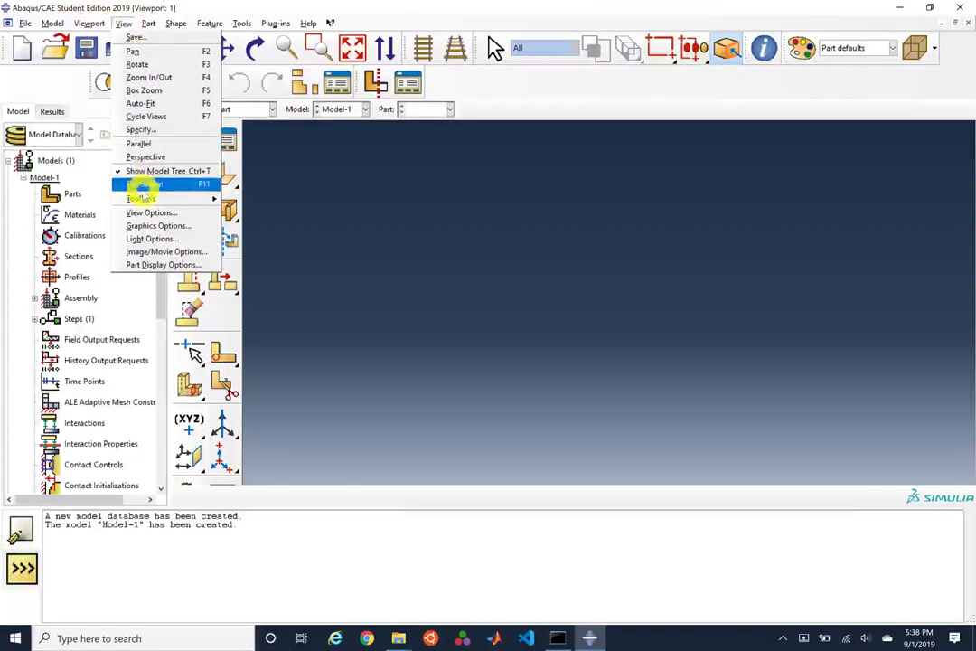
mouse_move(142, 201)
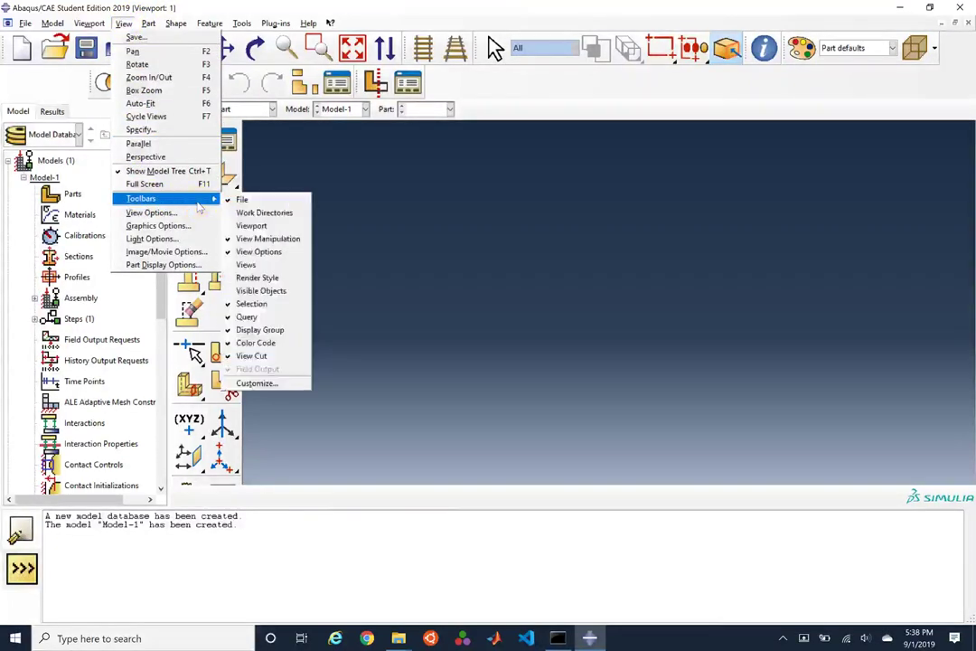
click(244, 264)
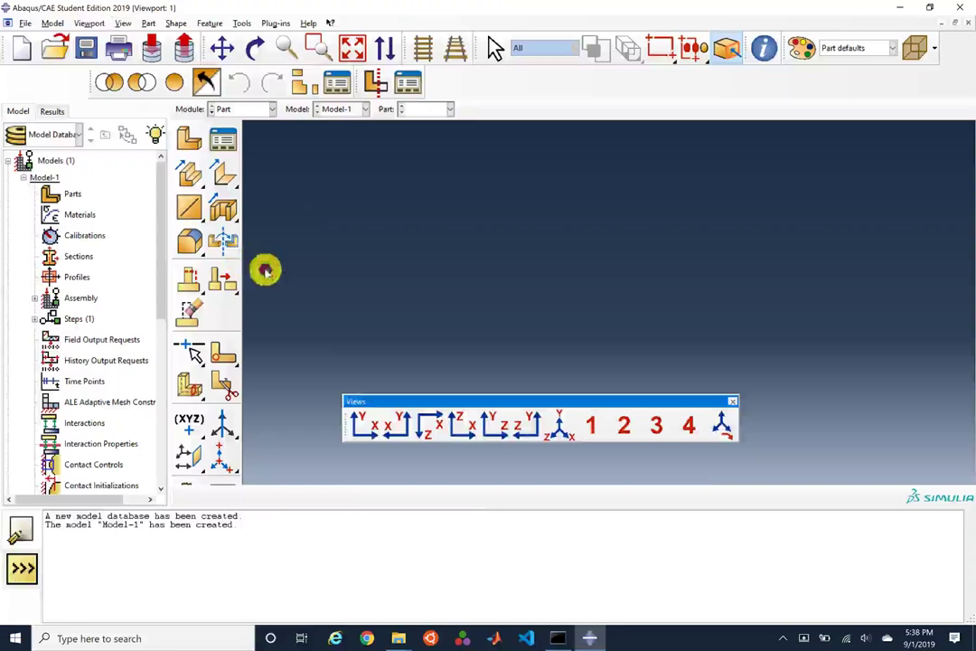
drag(418, 403, 423, 537)
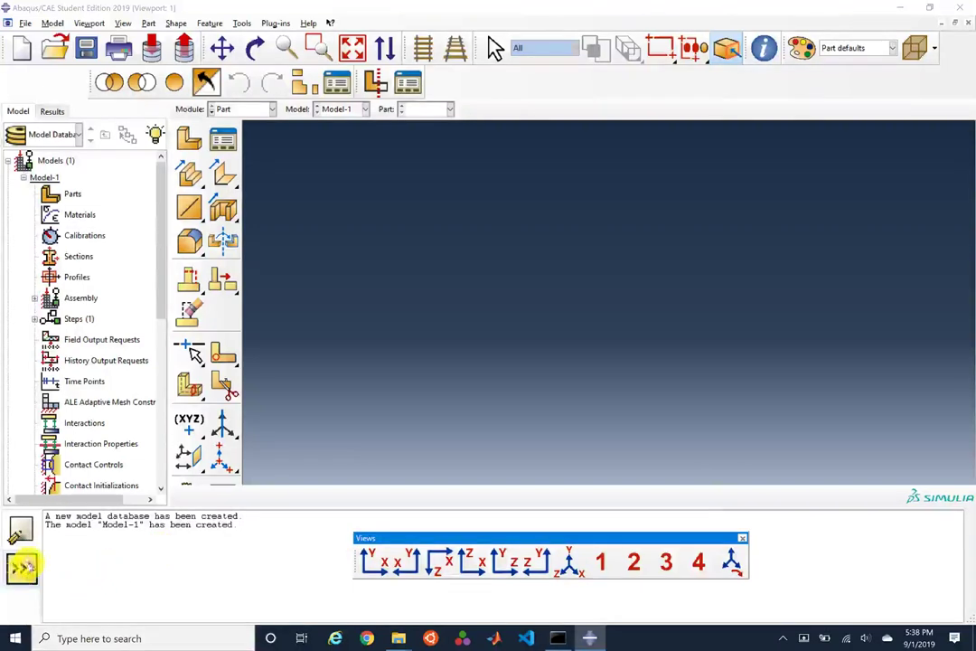
click(180, 544)
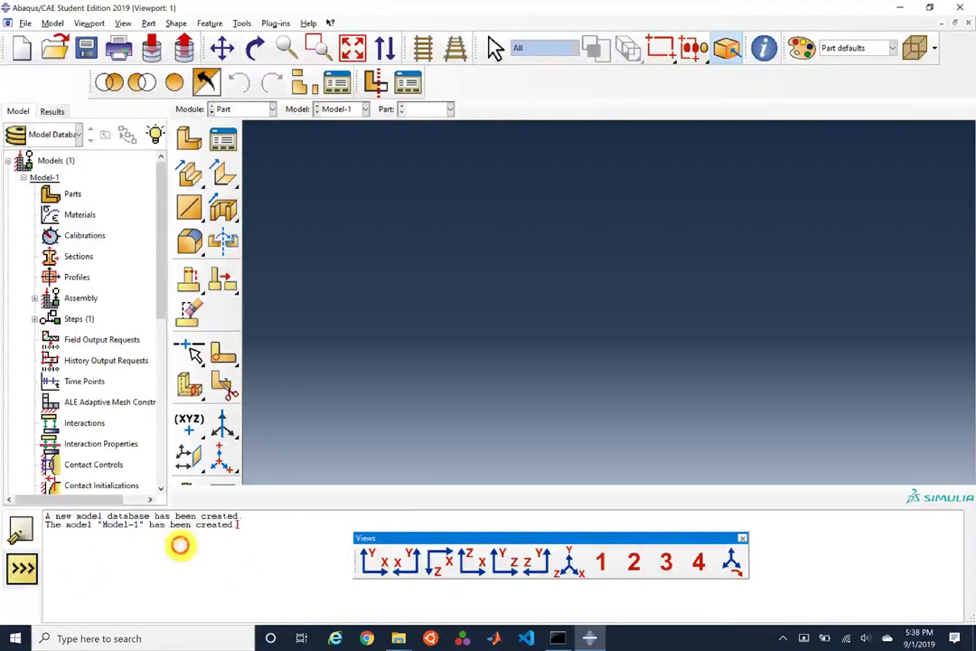
drag(180, 544, 18, 516)
click(69, 526)
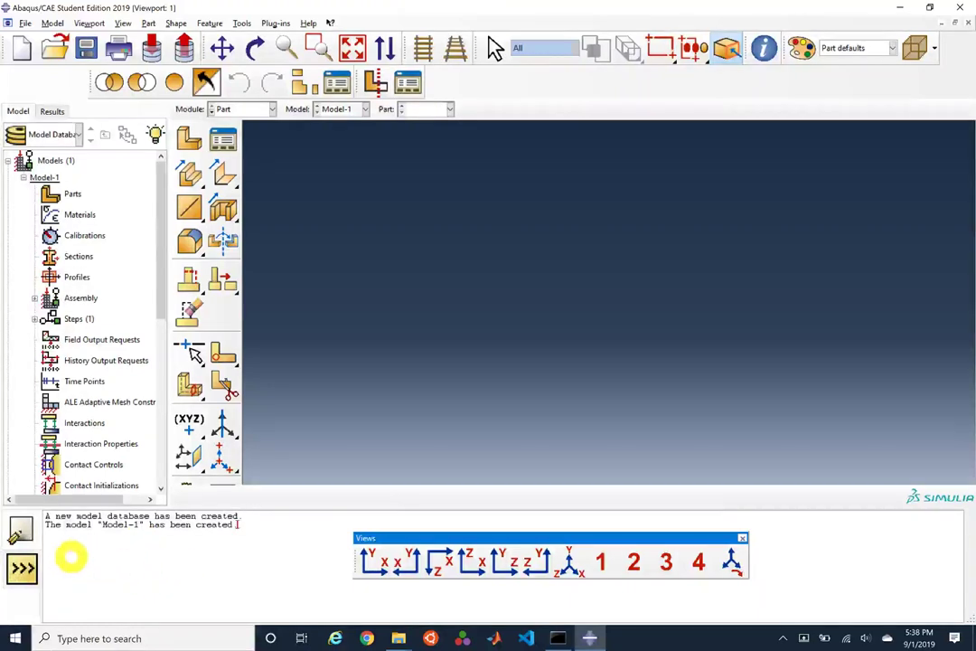
Step: In the Python command line, import numpy and define A = numpy.array([0., 0.1, 0.2])
click(22, 568)
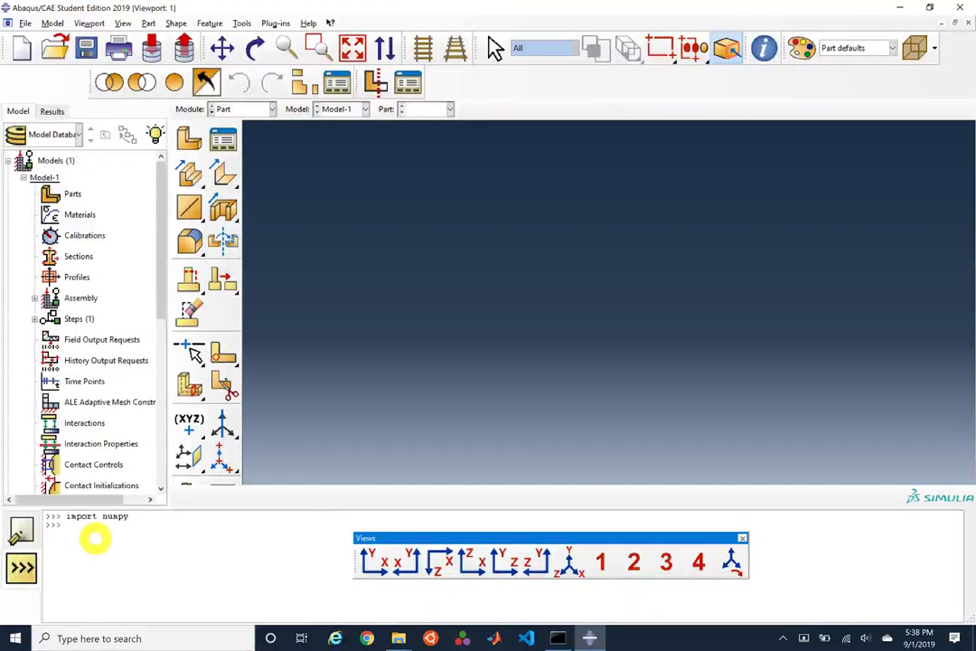
text(A = nu)
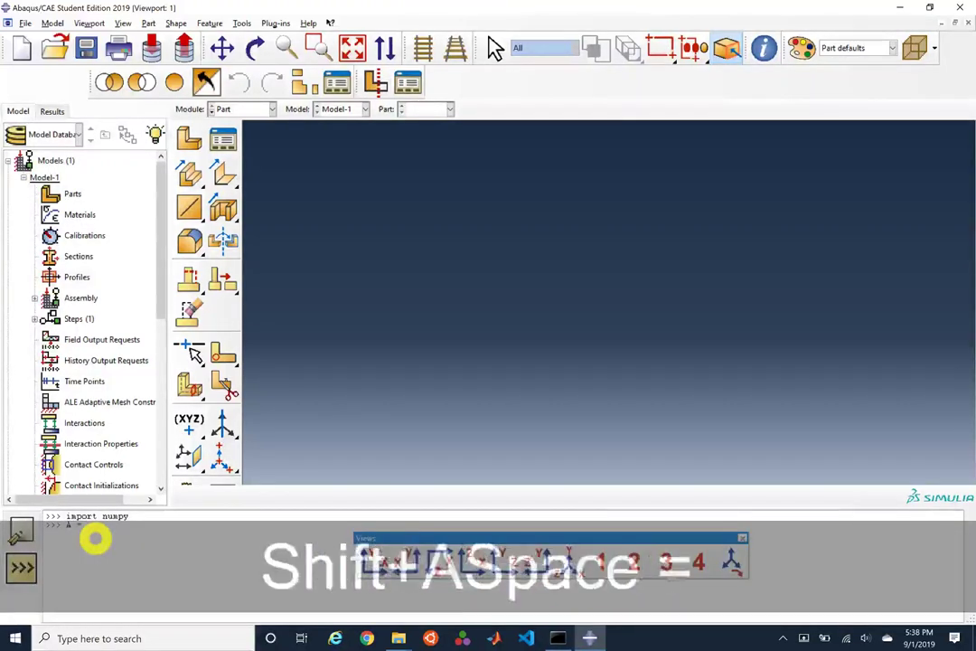
text(mpy.)
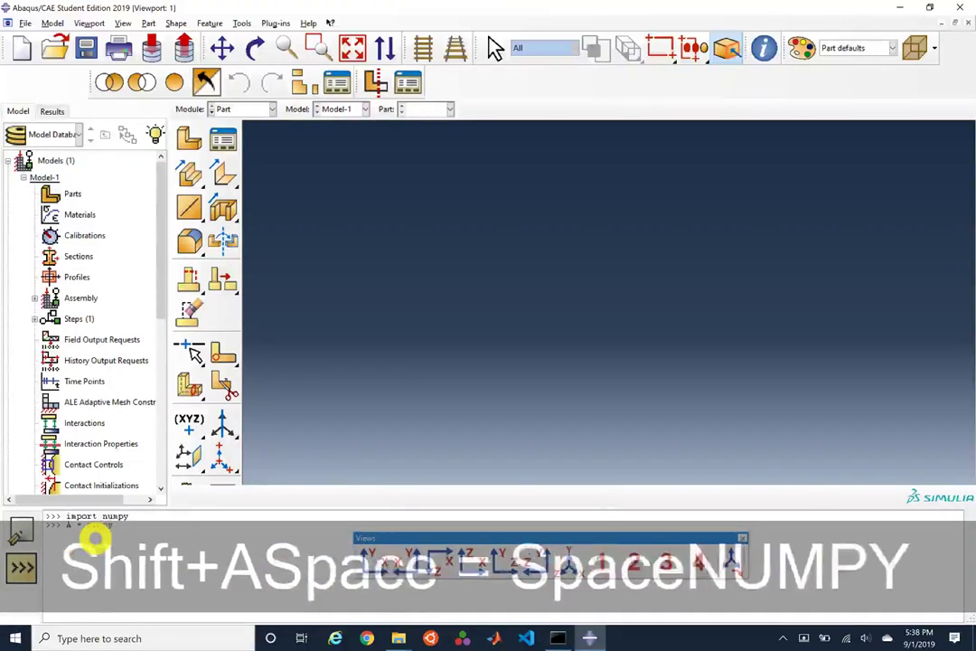
text(ar)
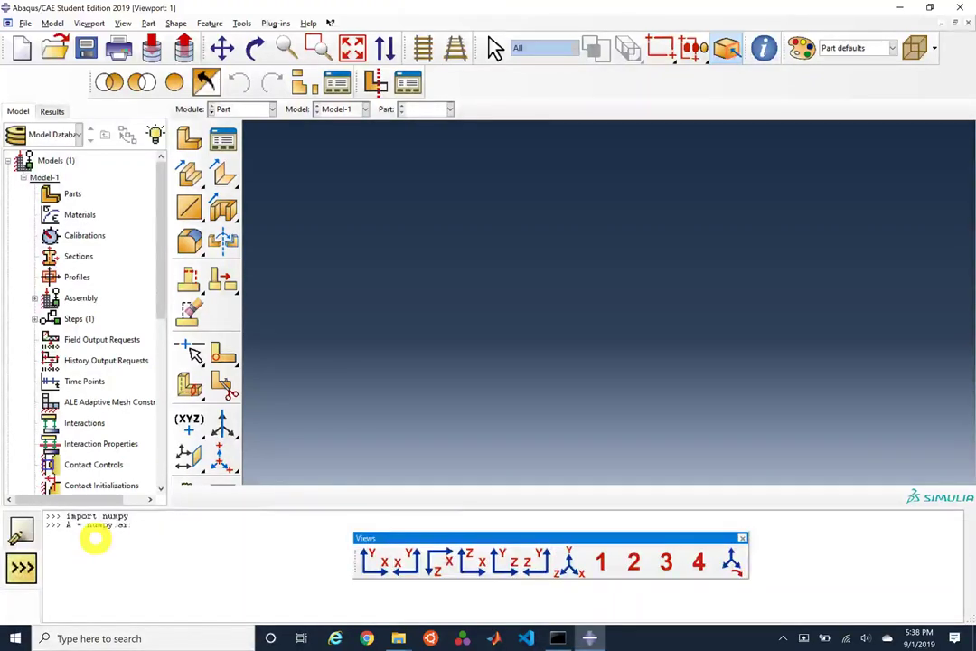
text(ray([0)
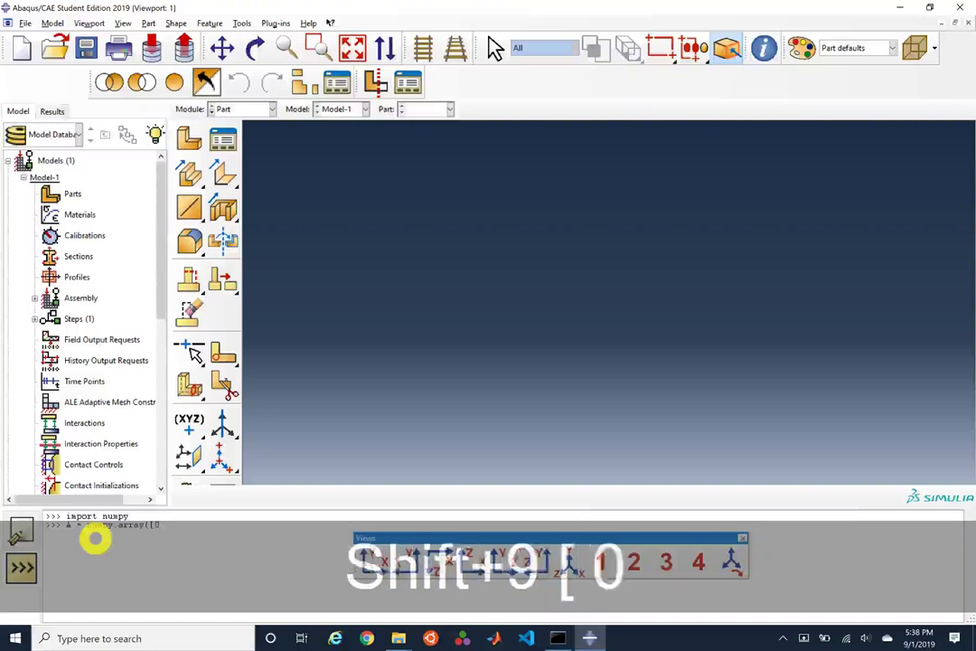
text(., 0.1)
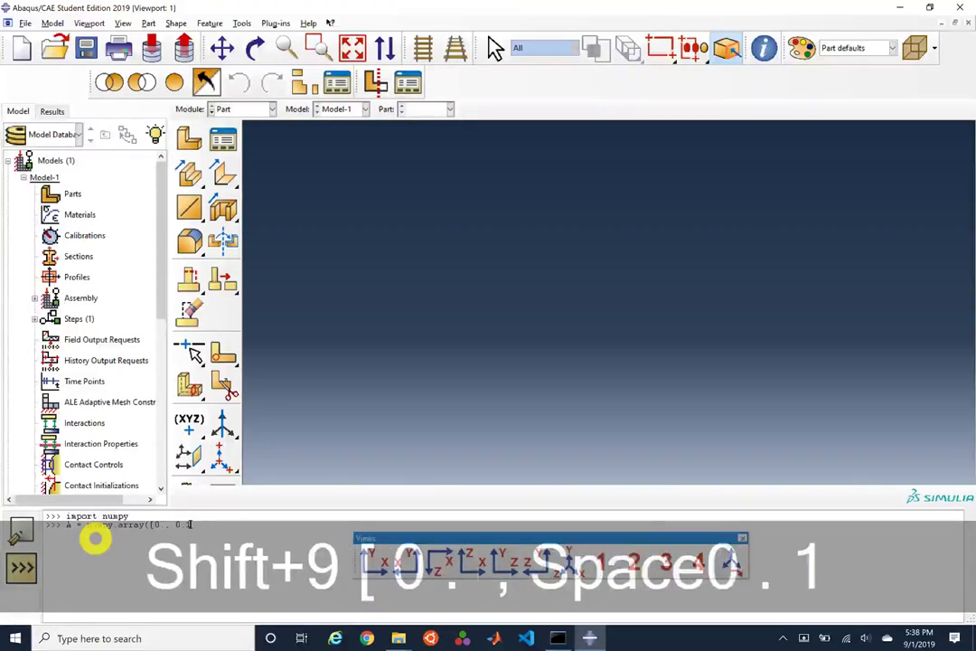
text(, 0.2])
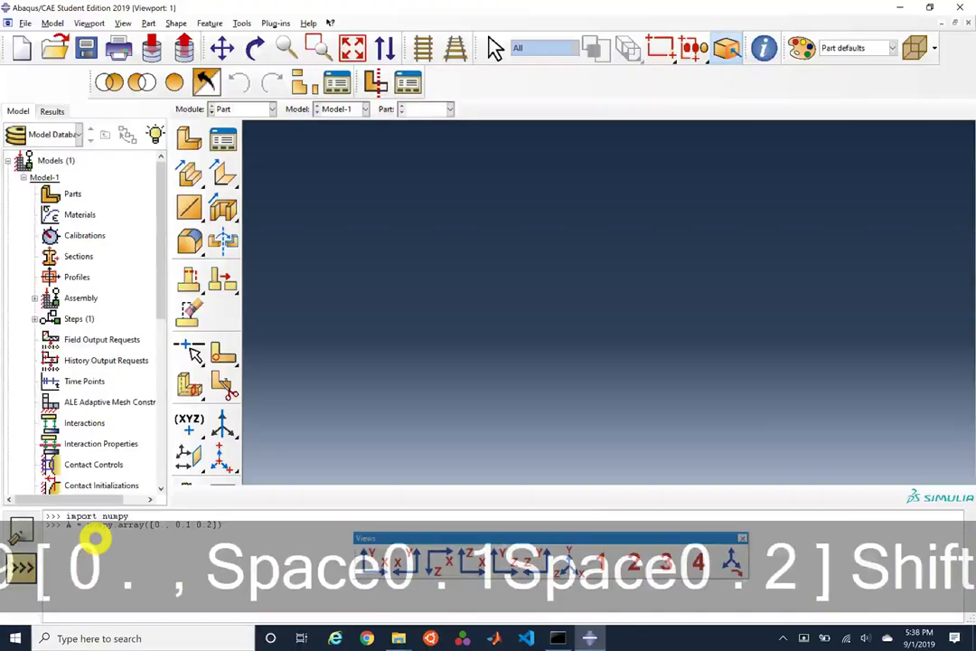
text())
key(Return)
Step: Print the array A in the Python command line and return to the message log
text(A)
key(Return)
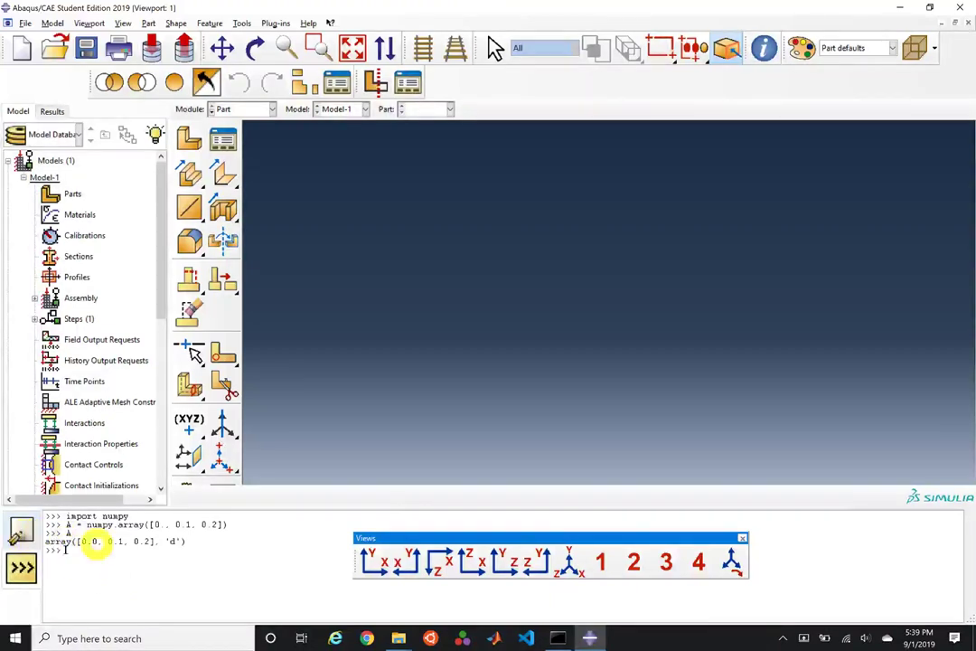
click(19, 529)
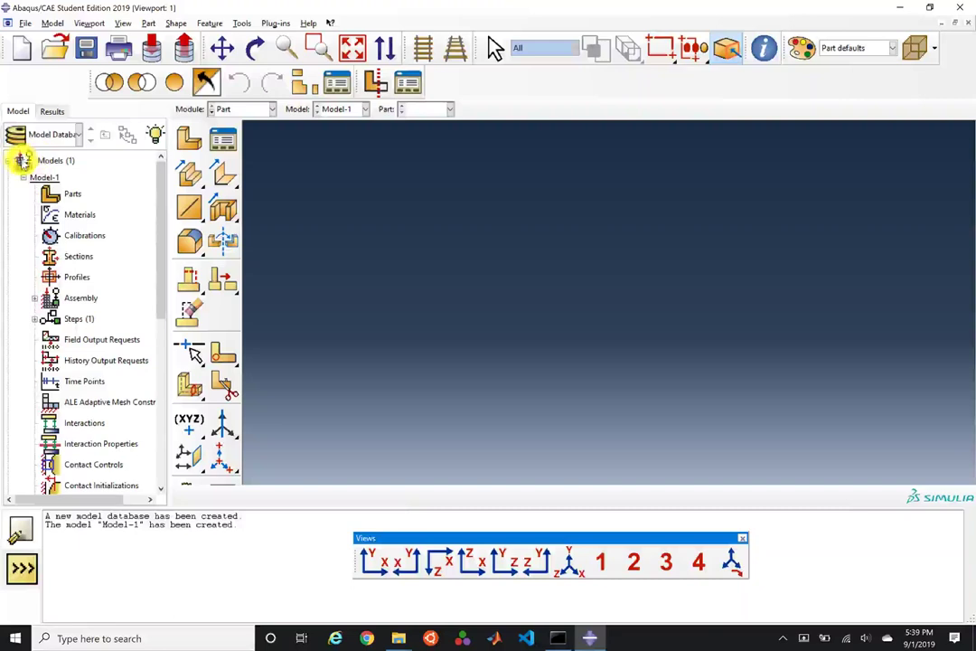
Step: Collapse the Analysis branch and the Model-1 branch in the model tree, keeping Models expanded
click(12, 161)
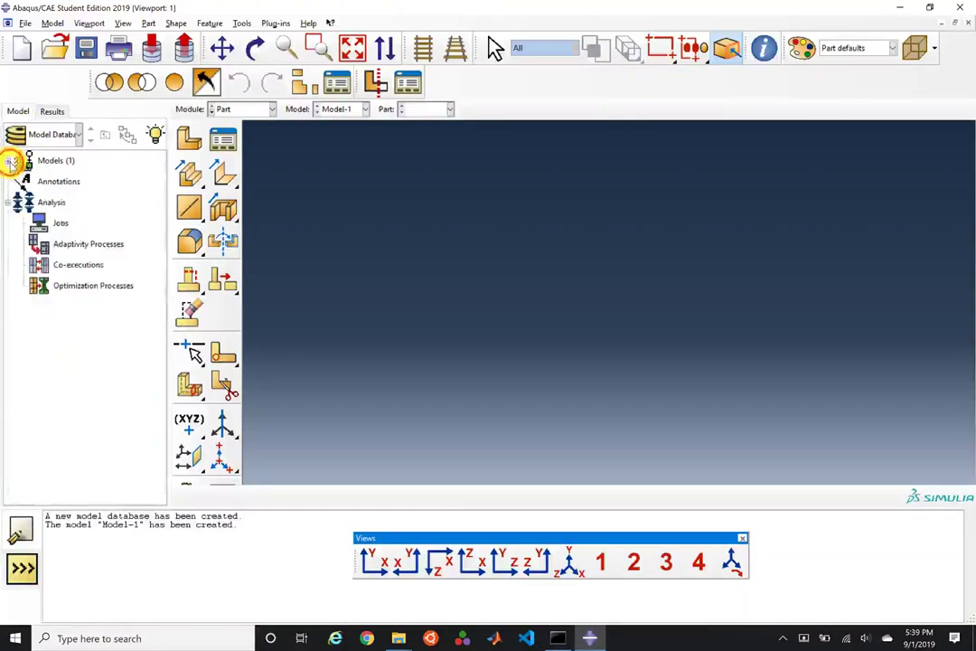
click(8, 203)
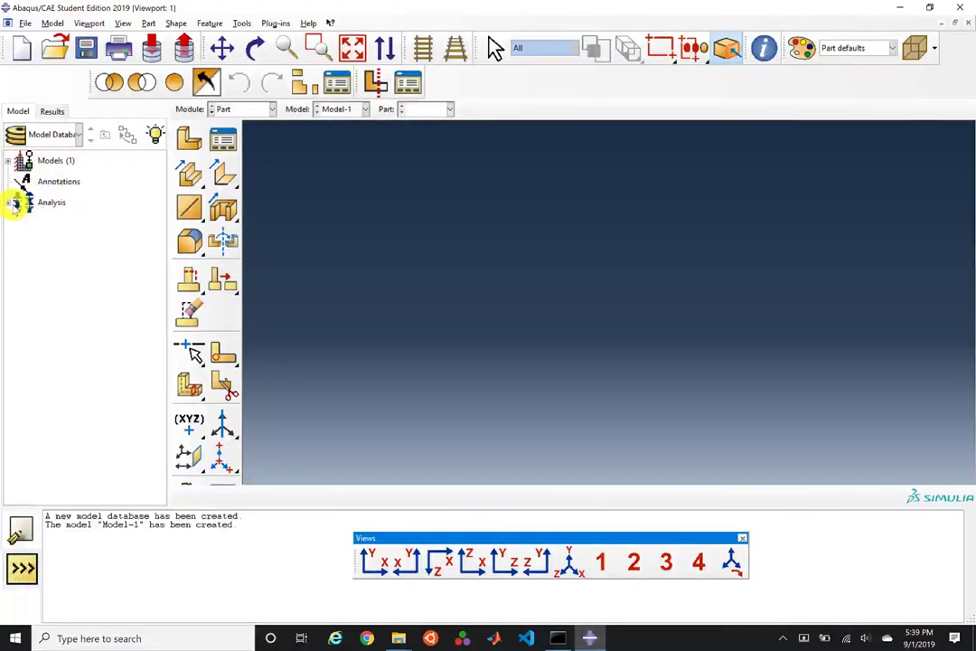
click(9, 202)
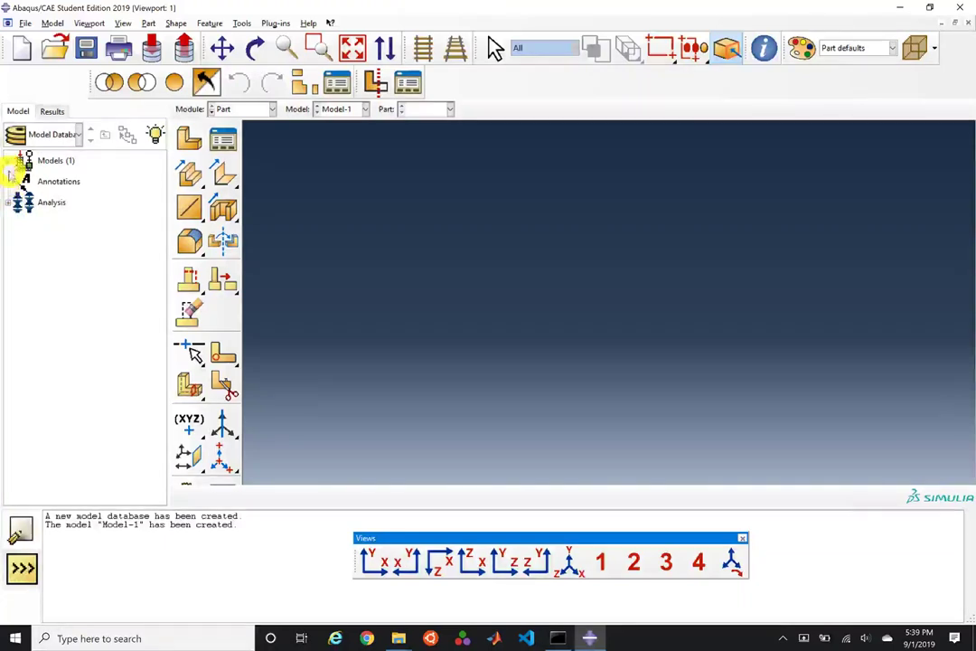
click(11, 161)
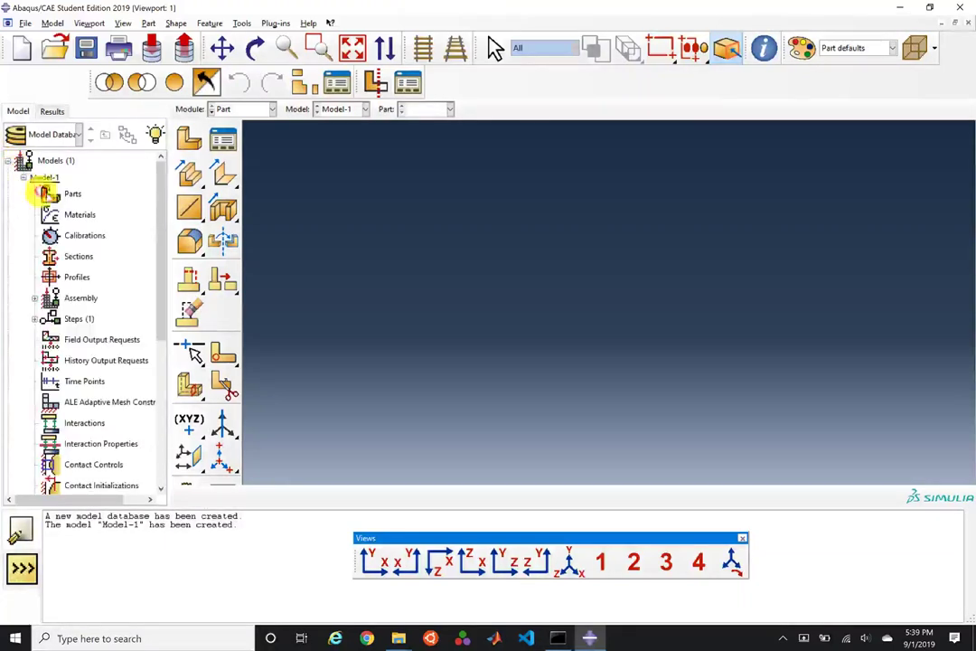
click(23, 178)
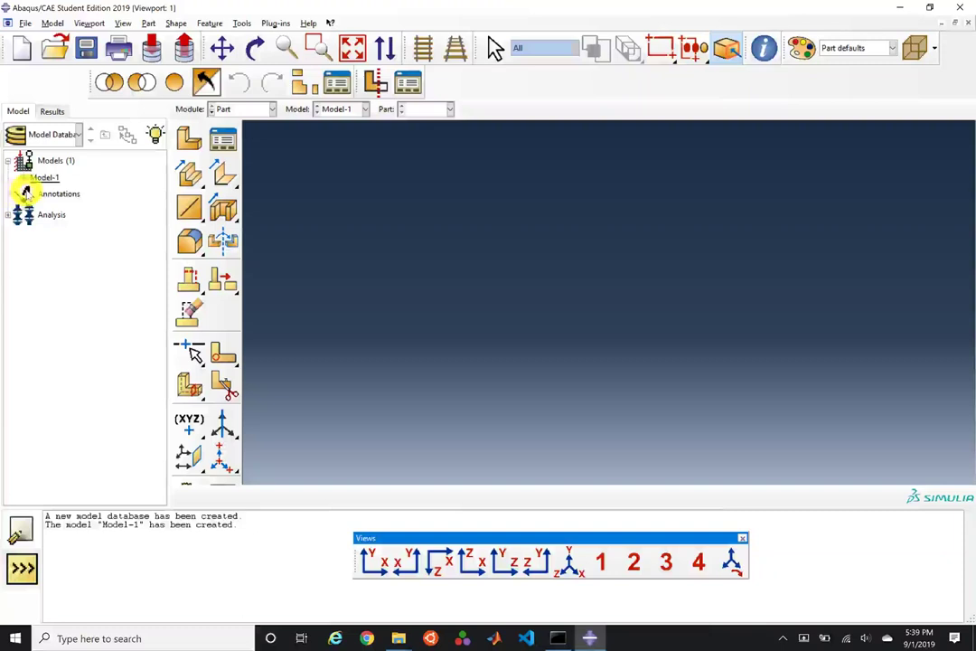
Step: Copy Model-1 to a new model named Model-1-Copy
double_click(44, 178)
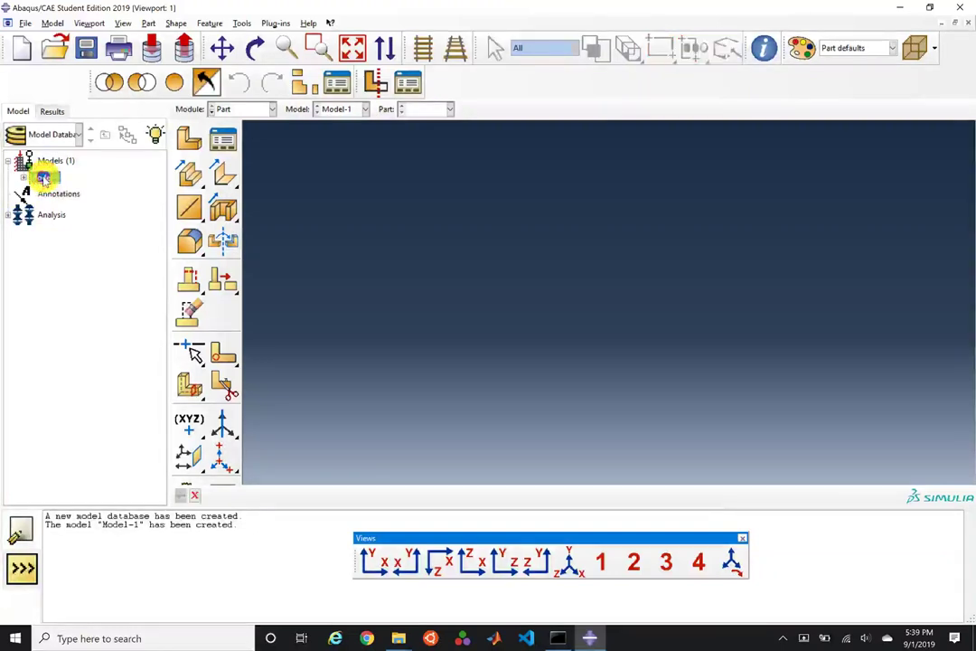
right_click(43, 178)
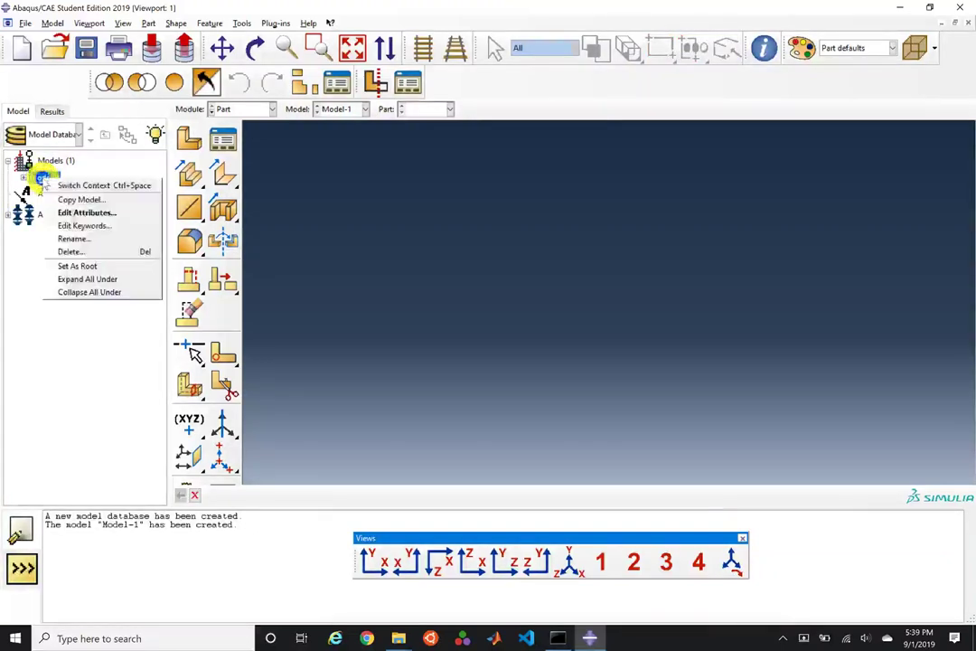
click(130, 201)
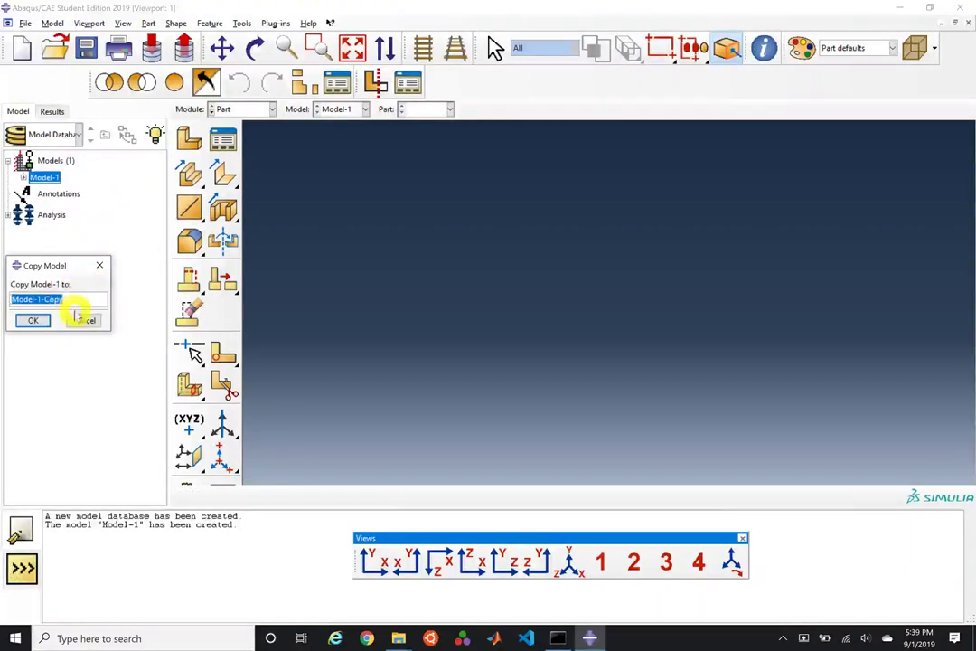
click(47, 320)
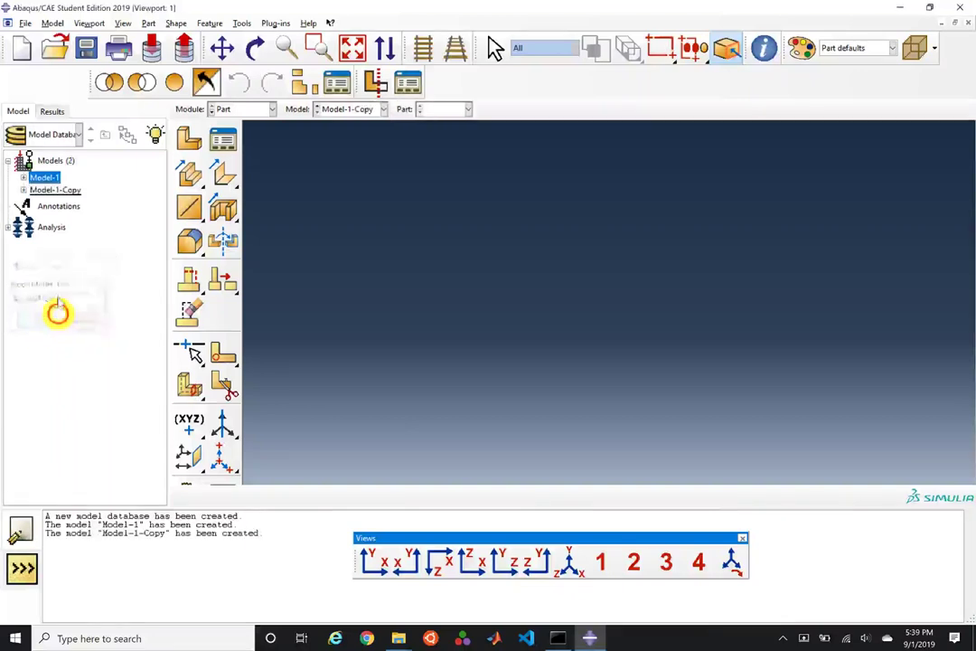
Step: Delete the model Model-1-Copy from the model database
click(49, 191)
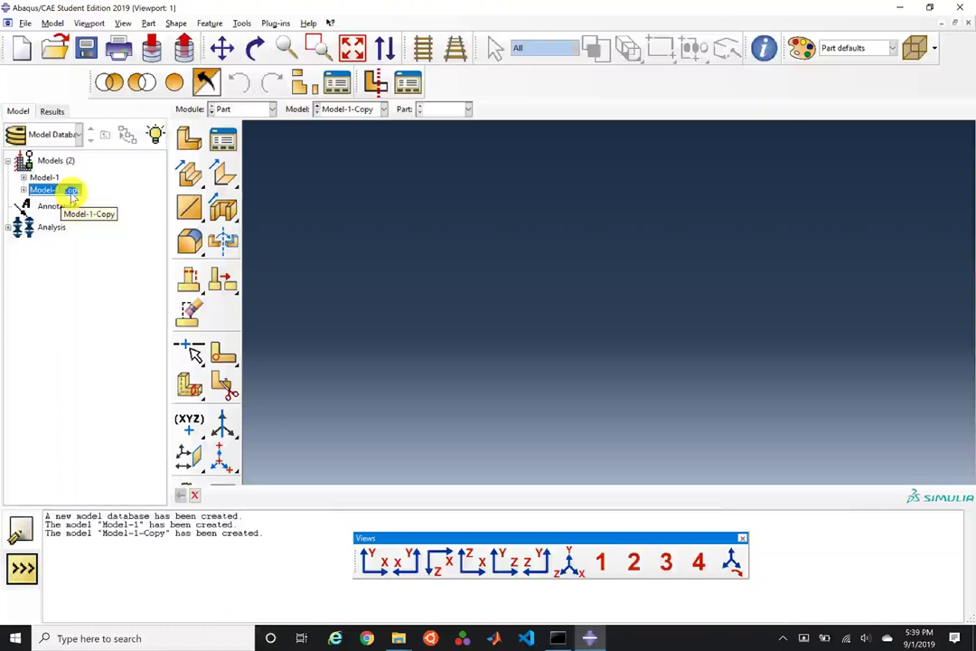
right_click(71, 190)
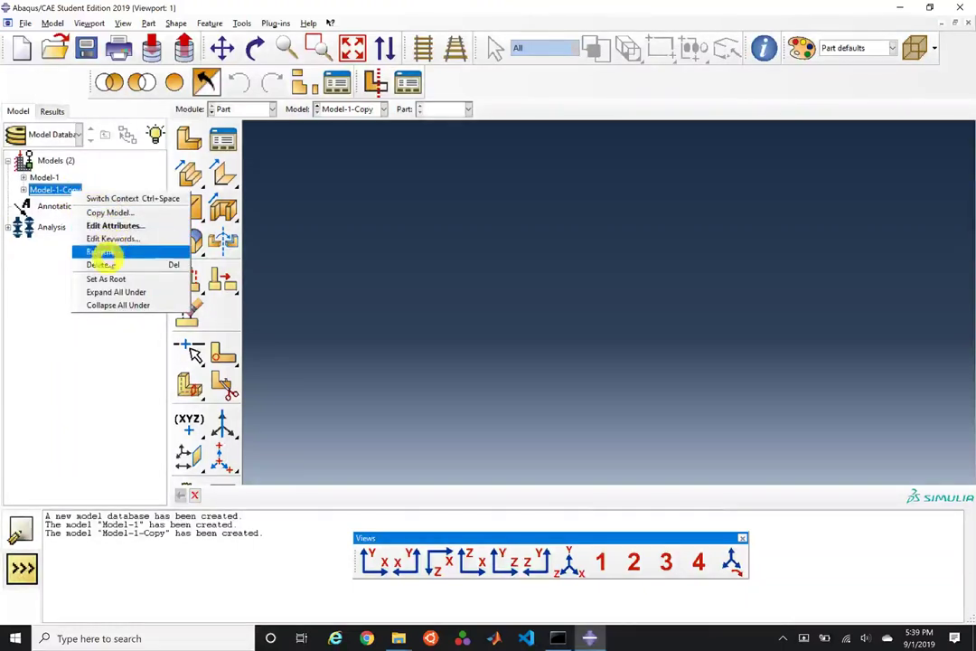
click(100, 264)
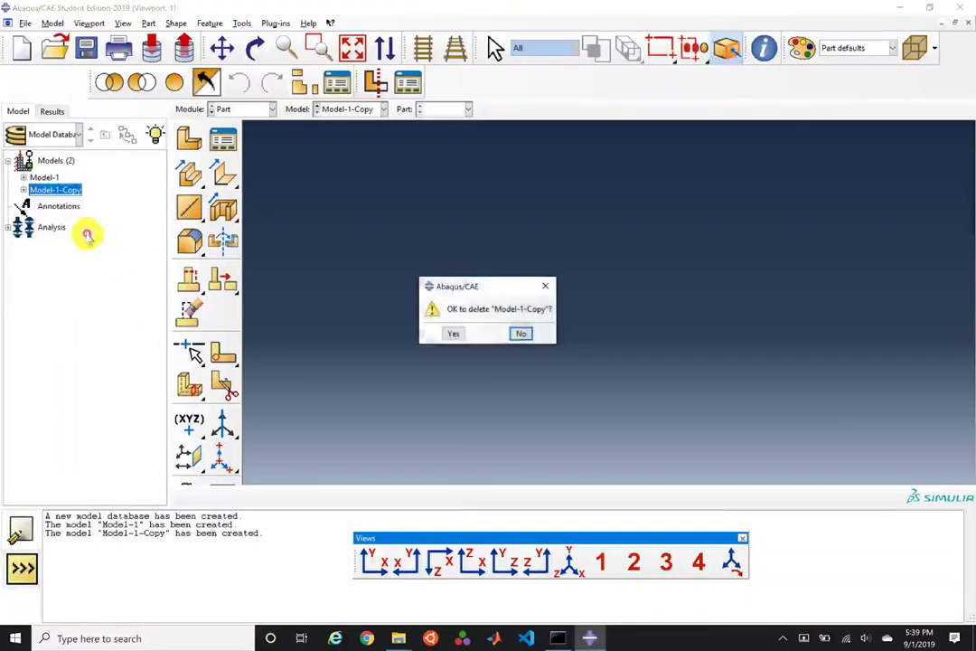
click(454, 333)
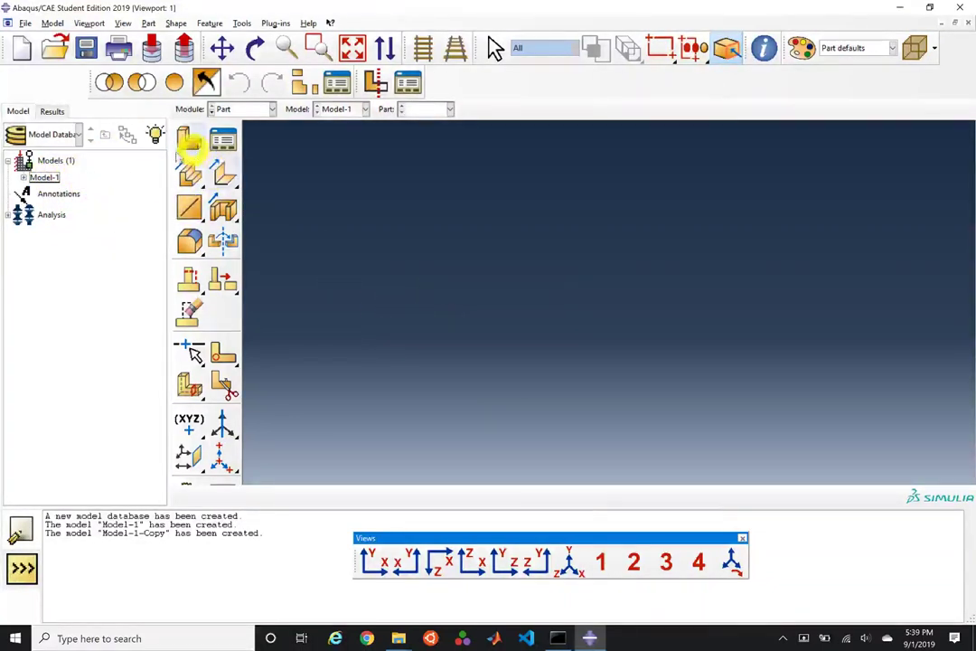
Step: Expand Model-1 in the model tree and look through its entries
click(19, 178)
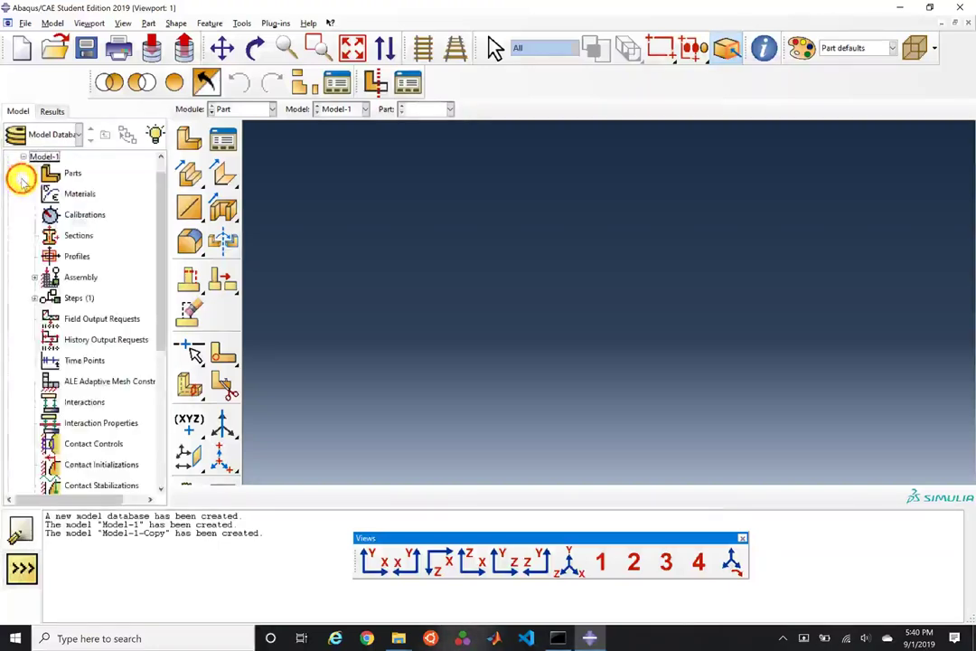
scroll(90, 334, down, 4)
scroll(91, 339, up, 5)
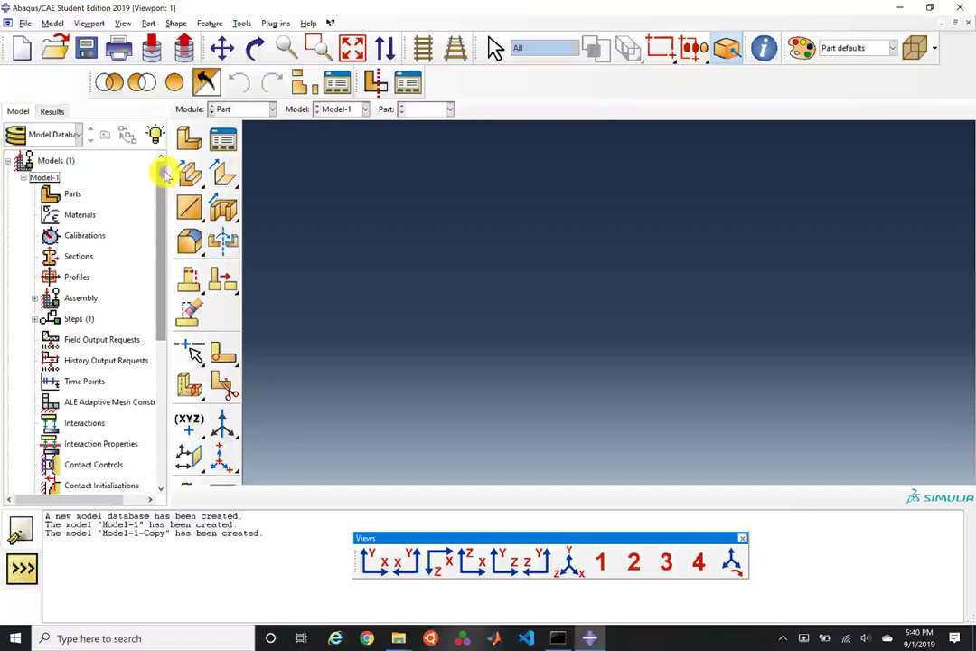
Step: Look through the modules from Part to Mesh, examining how each one changes the available tools, and return to the Part module
click(272, 109)
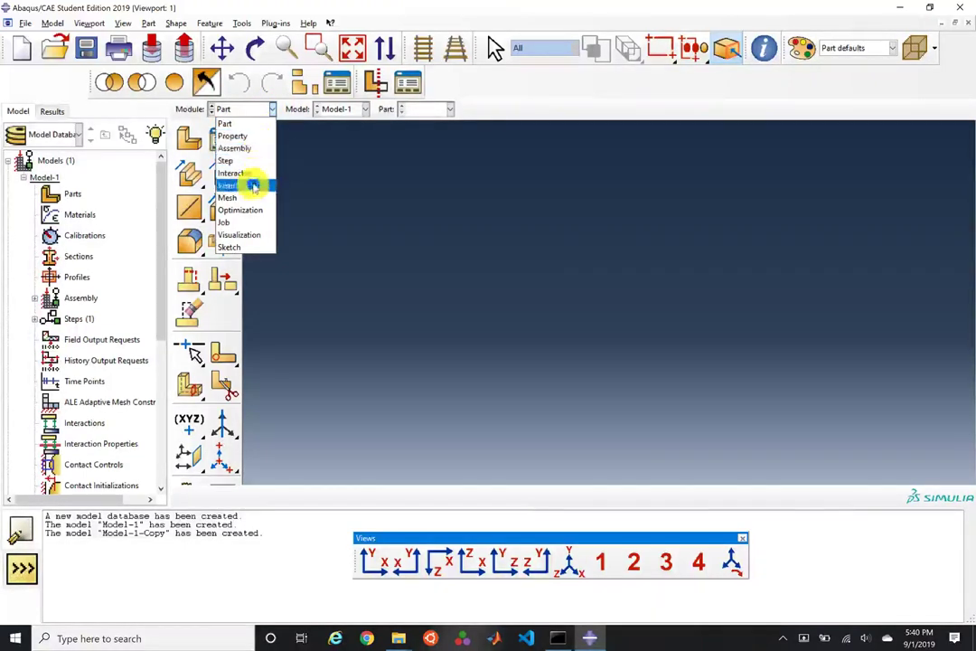
click(245, 123)
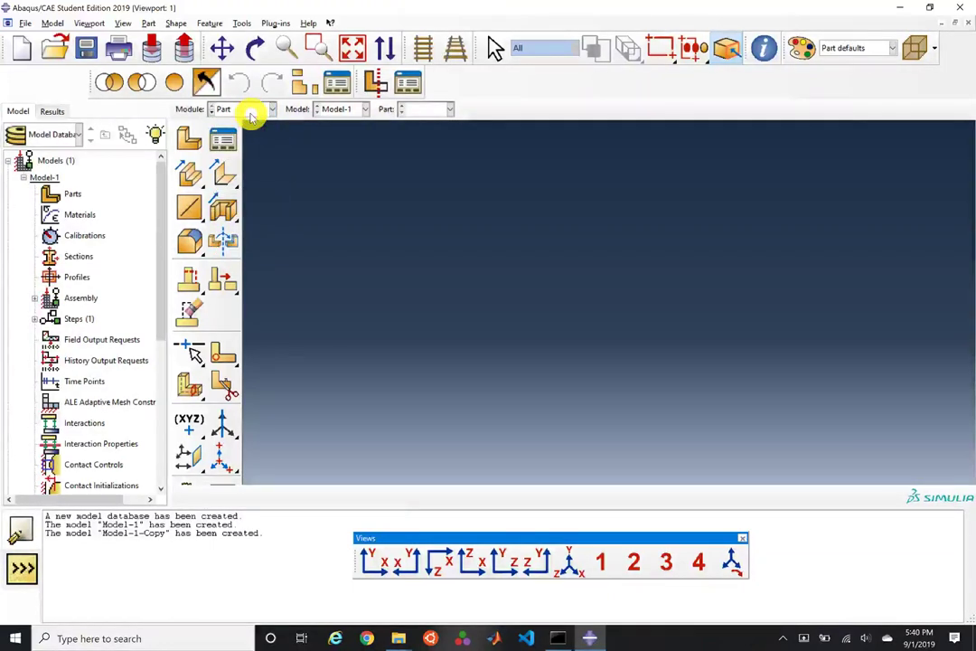
scroll(251, 116, down, 1)
scroll(251, 115, down, 1)
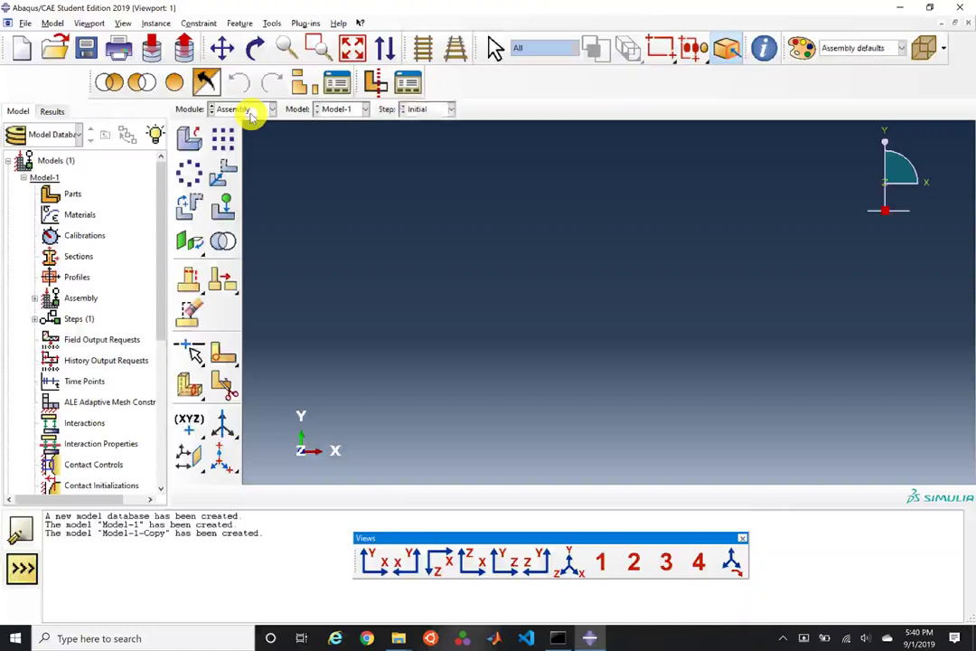
scroll(252, 116, down, 1)
scroll(251, 116, down, 1)
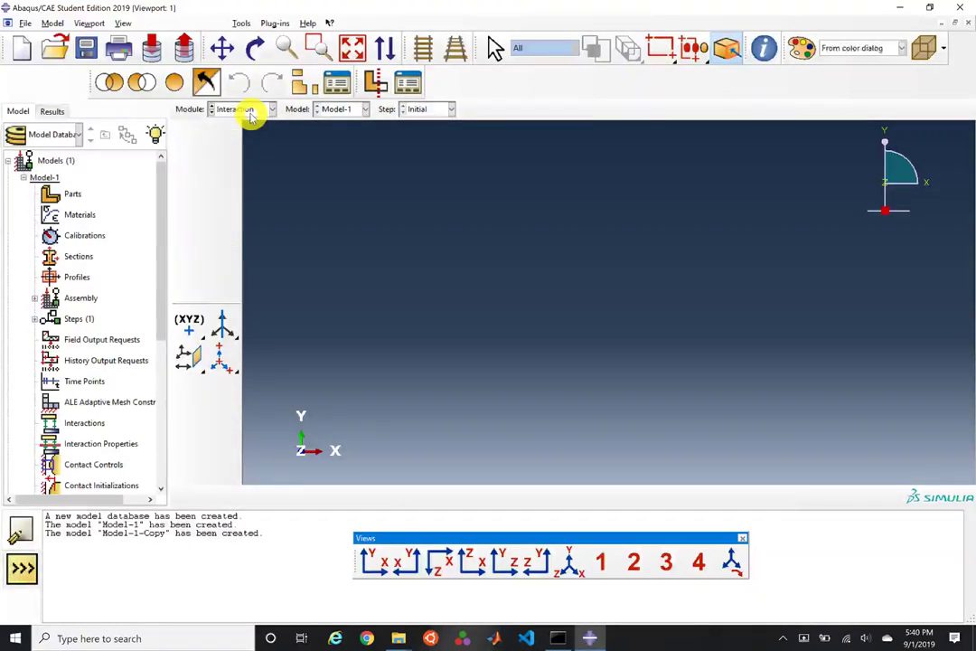
scroll(251, 116, down, 1)
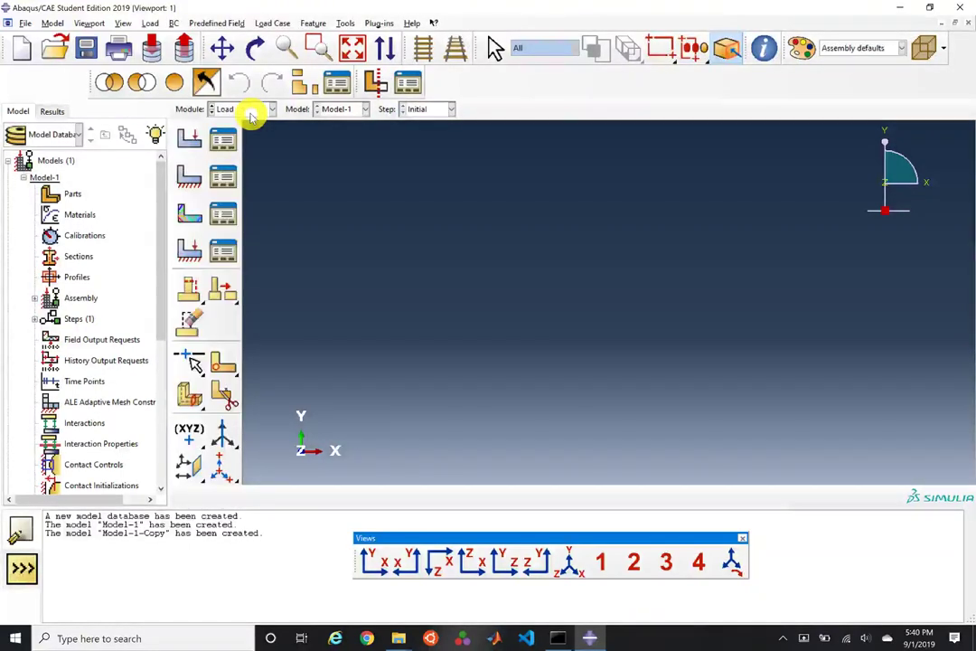
scroll(251, 116, down, 1)
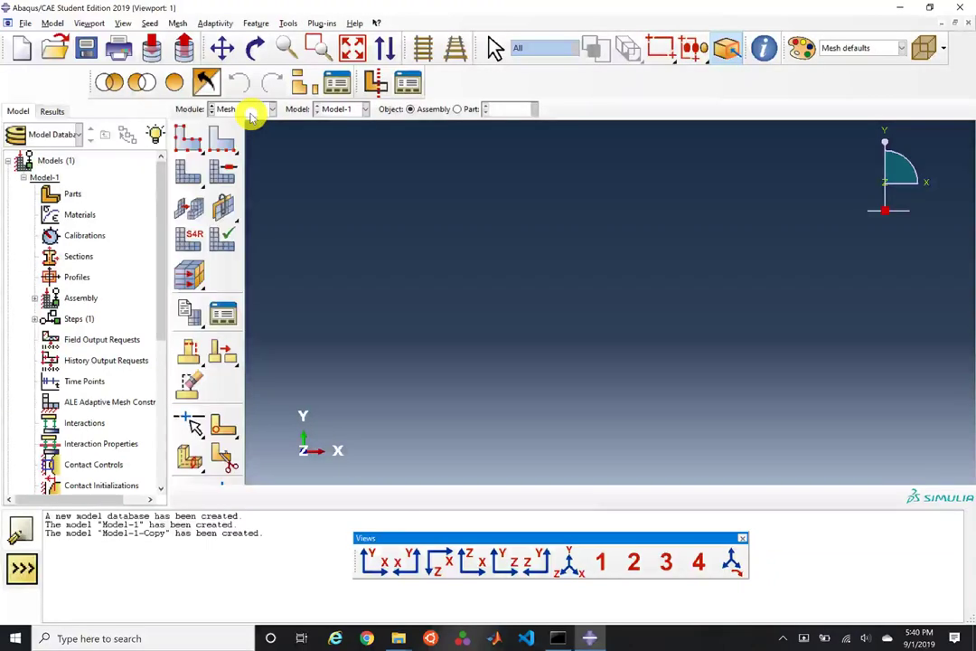
scroll(251, 115, up, 1)
scroll(251, 116, up, 1)
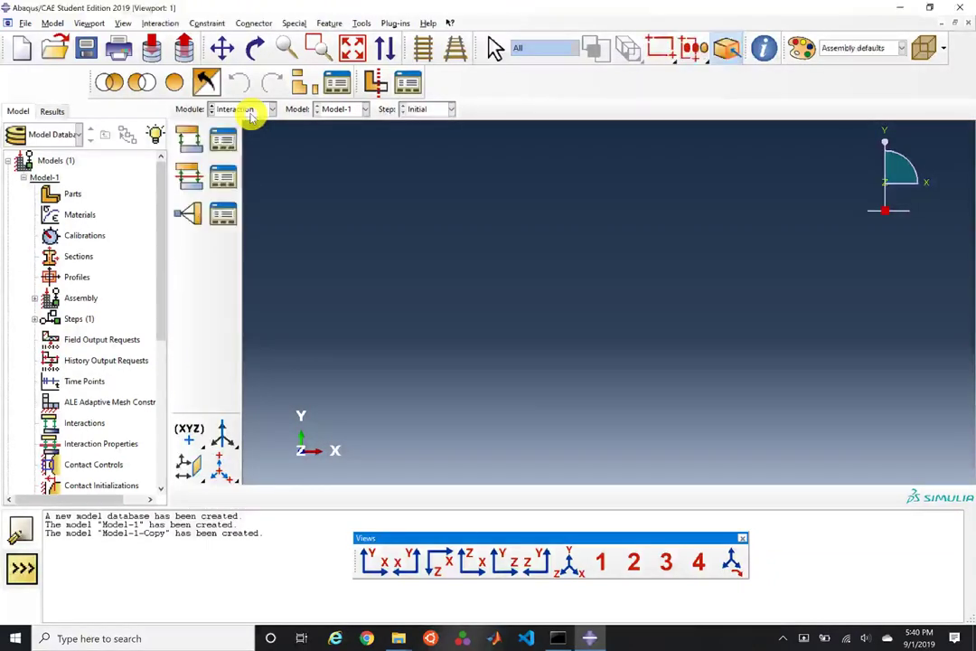
scroll(251, 115, up, 1)
scroll(251, 116, up, 1)
scroll(251, 115, up, 1)
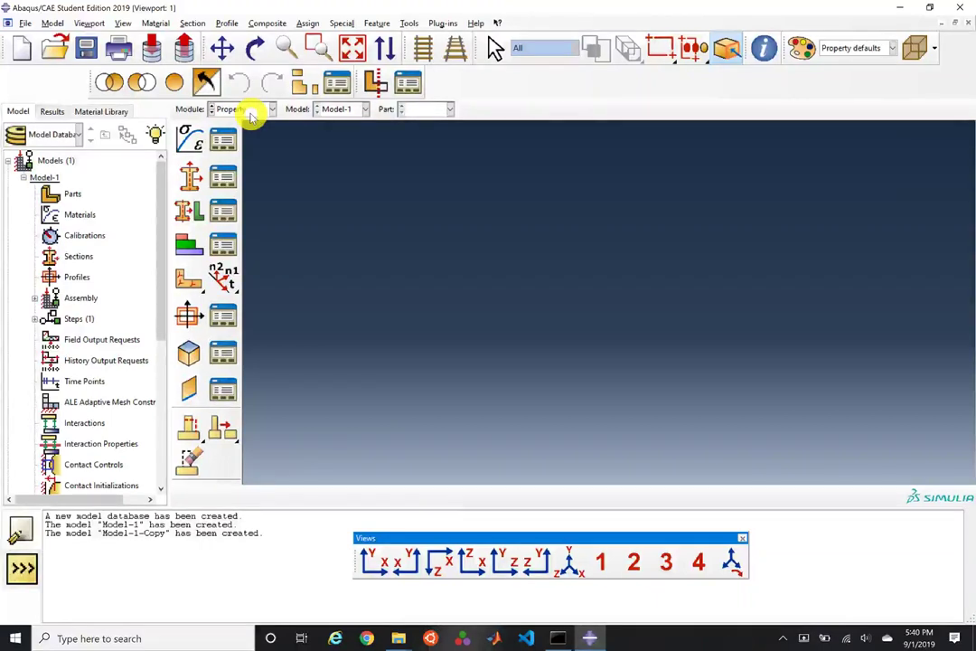
scroll(251, 116, up, 1)
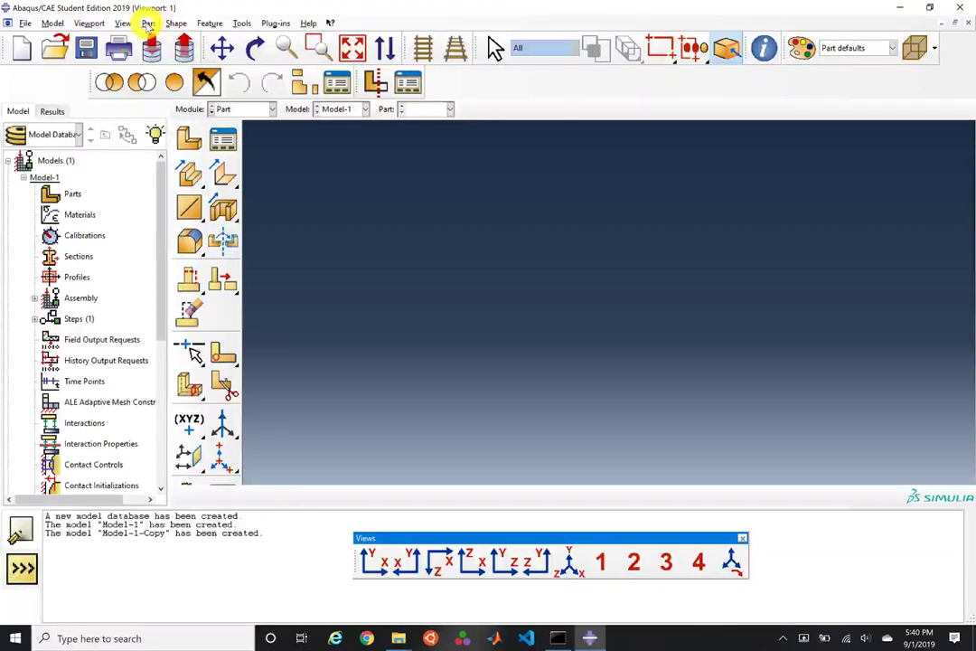
click(147, 24)
mouse_move(243, 24)
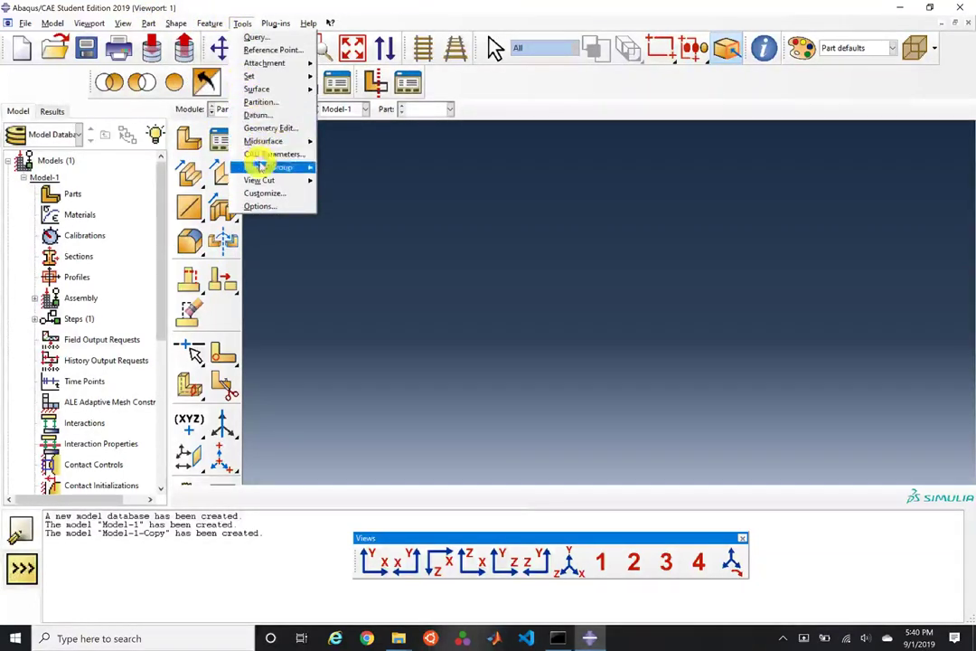
mouse_move(271, 142)
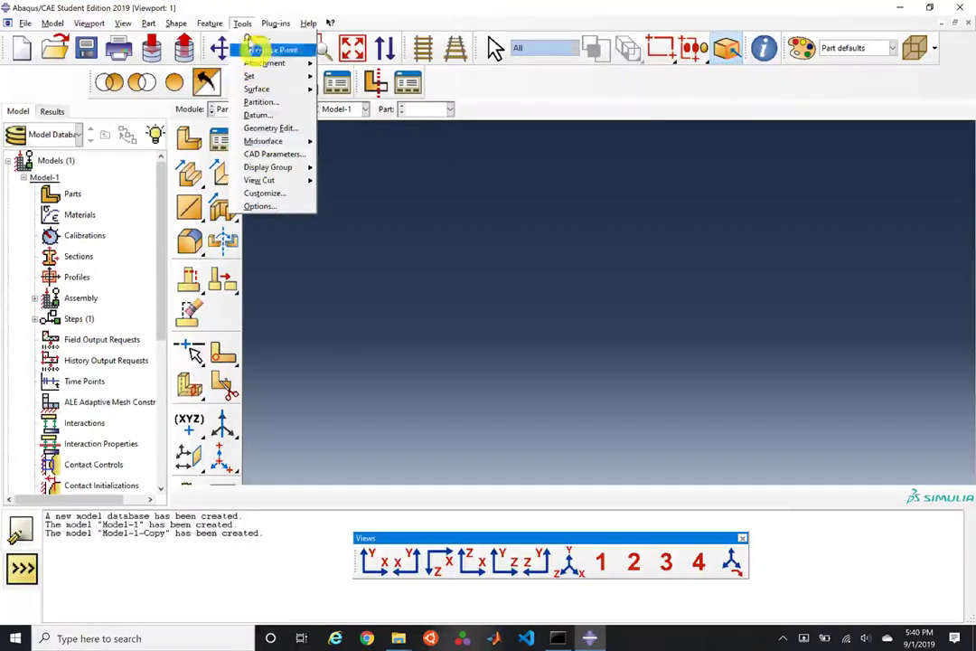
click(244, 23)
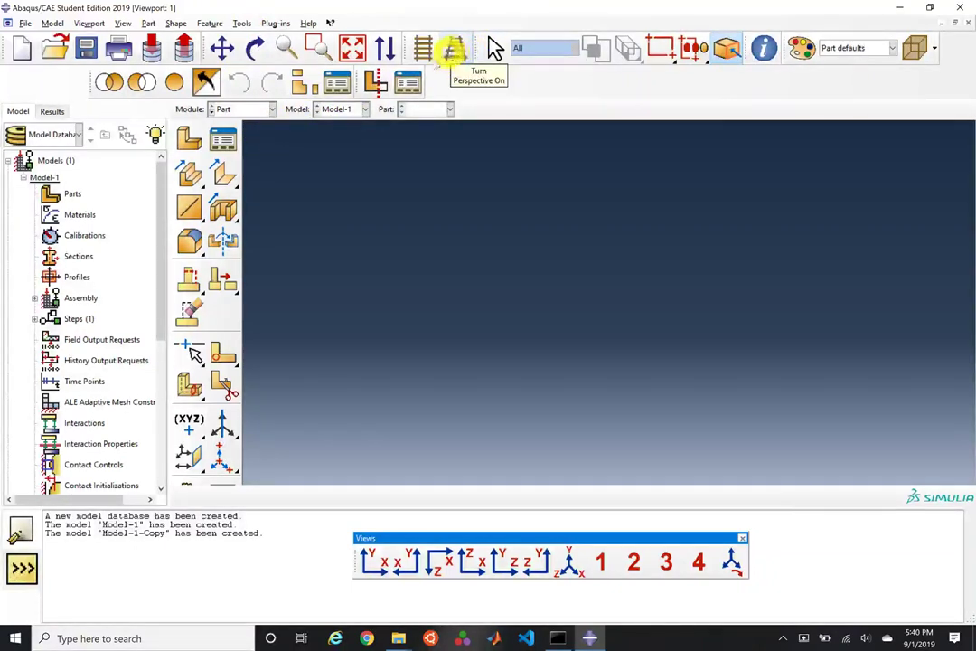
Step: Create an axisymmetric, deformable shell part named RoundTensileBar and open its sketch
click(188, 140)
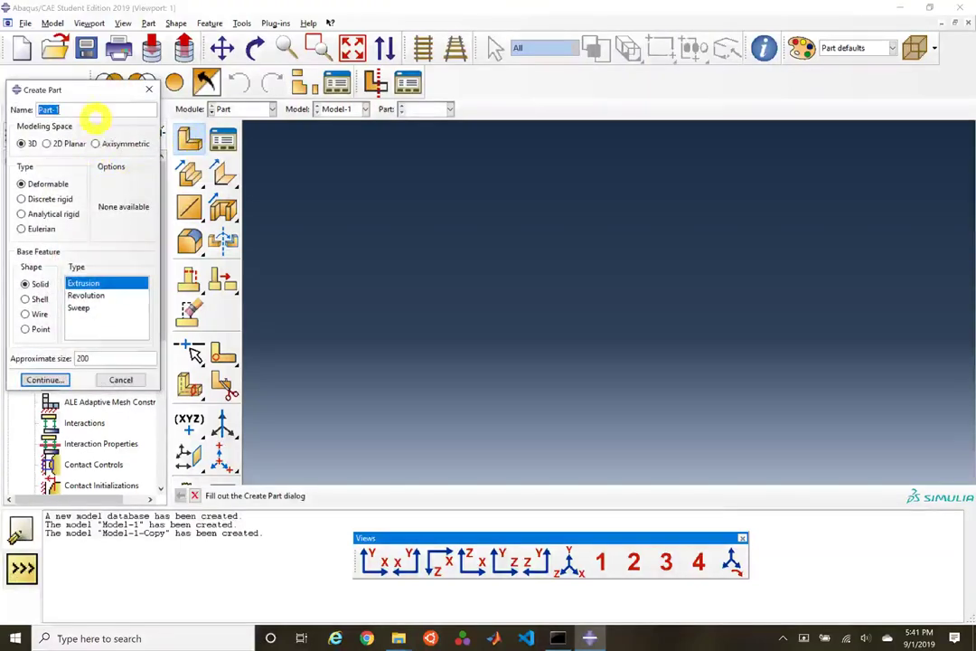
drag(98, 113, 404, 159)
click(404, 194)
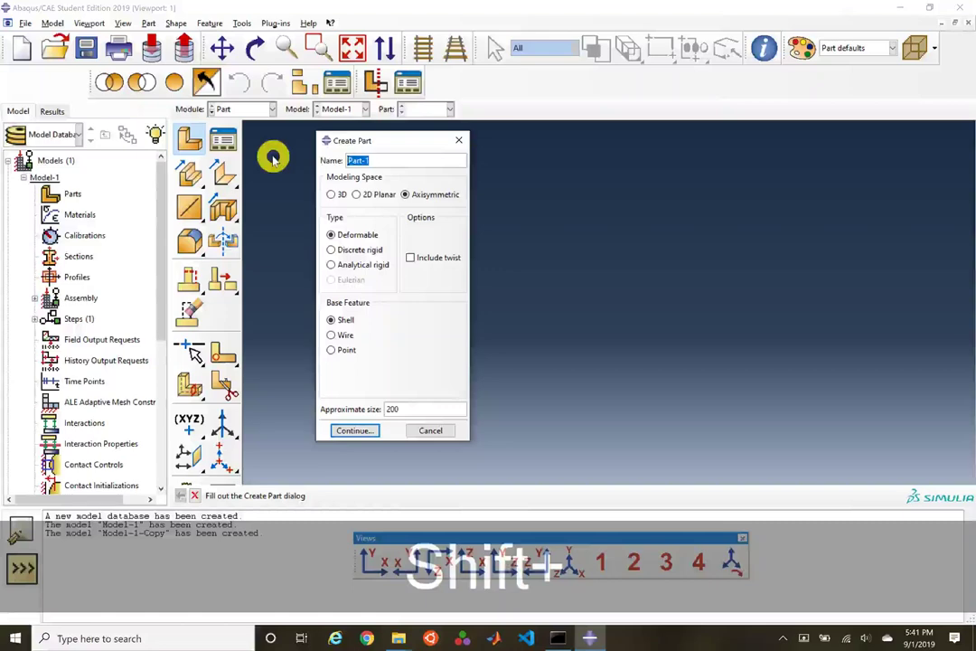
text(RoundTensileBar)
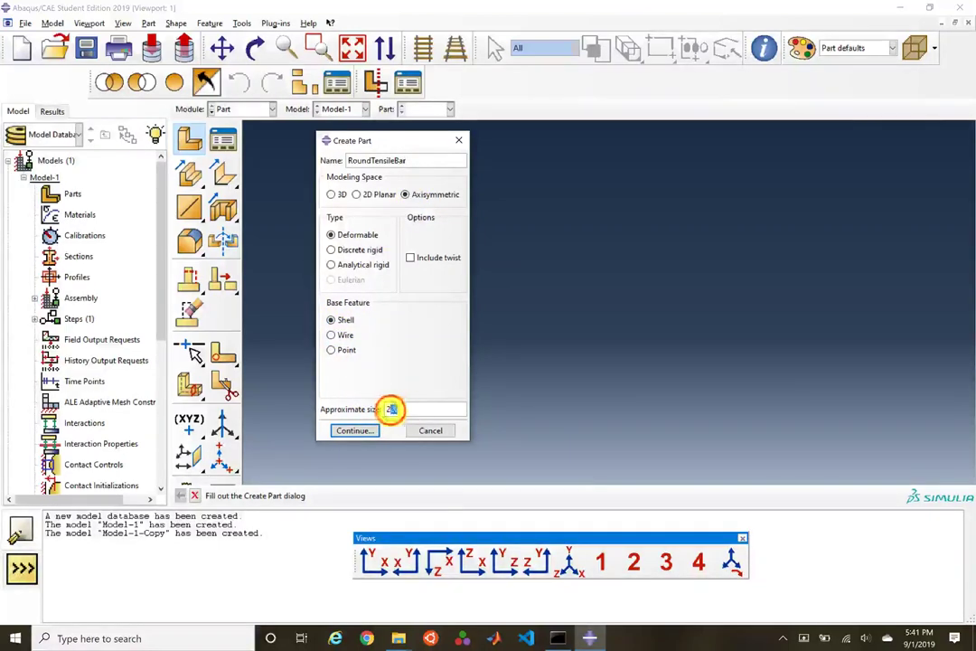
drag(390, 409, 371, 414)
click(361, 433)
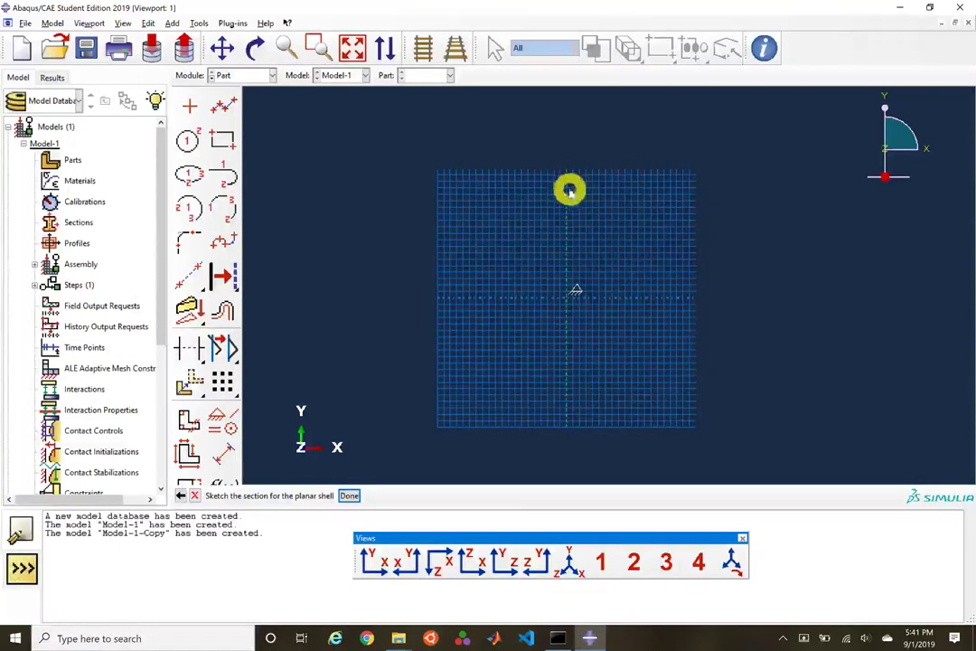
Step: Place a few trial points around the sketch grid and undo them
scroll(562, 290, up, 6)
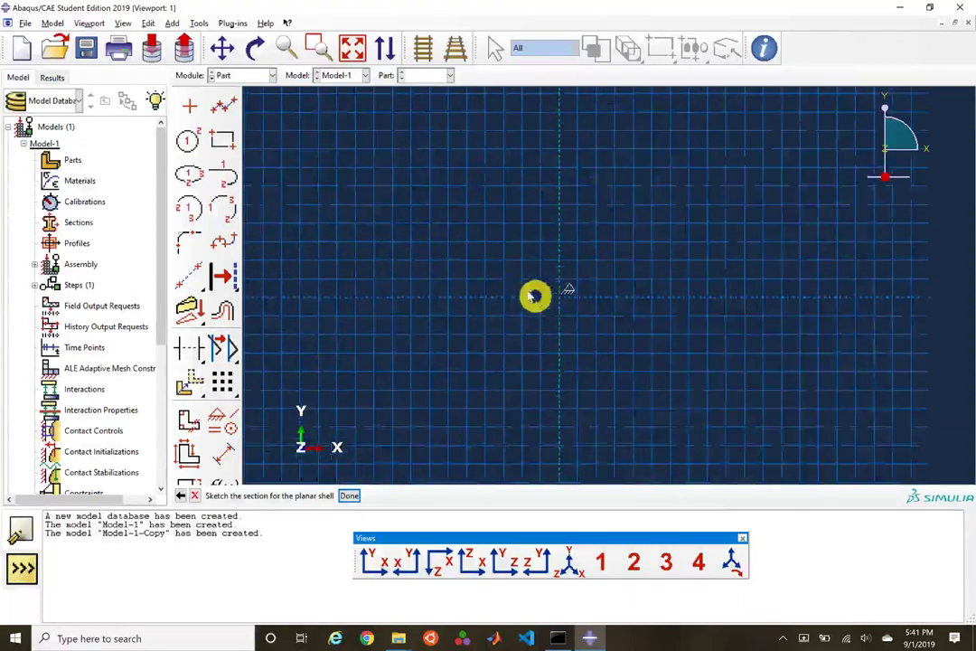
scroll(534, 296, up, 4)
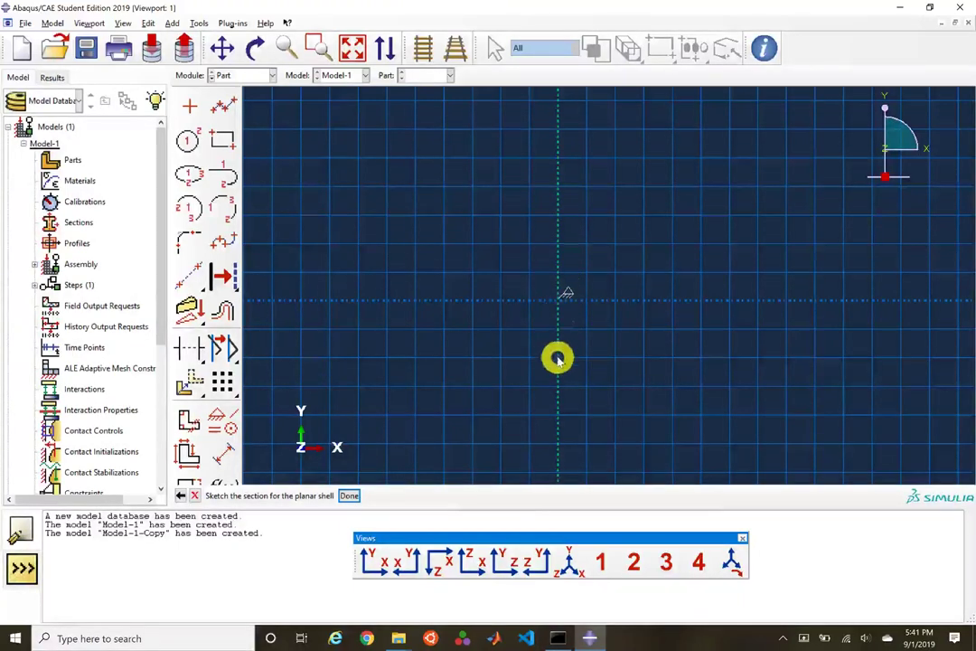
click(199, 106)
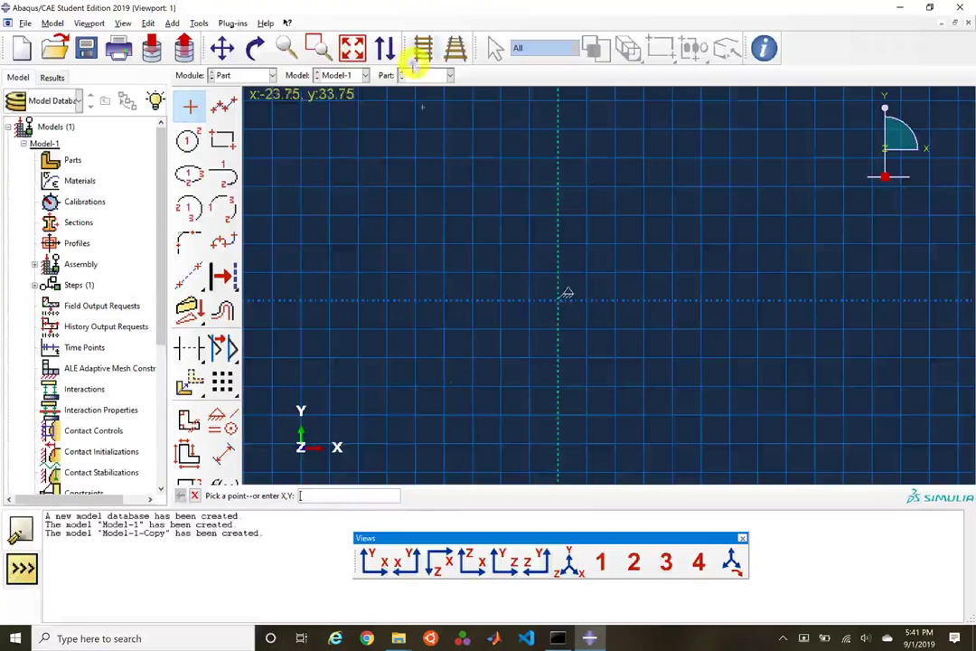
click(444, 200)
click(380, 280)
click(672, 251)
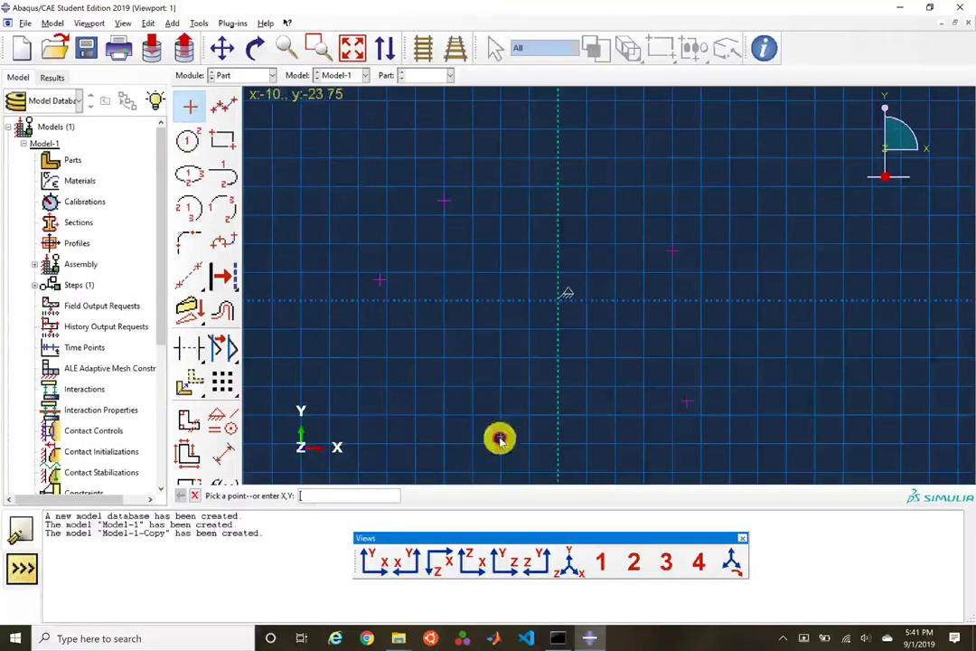
key(ctrl+z)
key(ctrl+z)
key(ctrl+z)
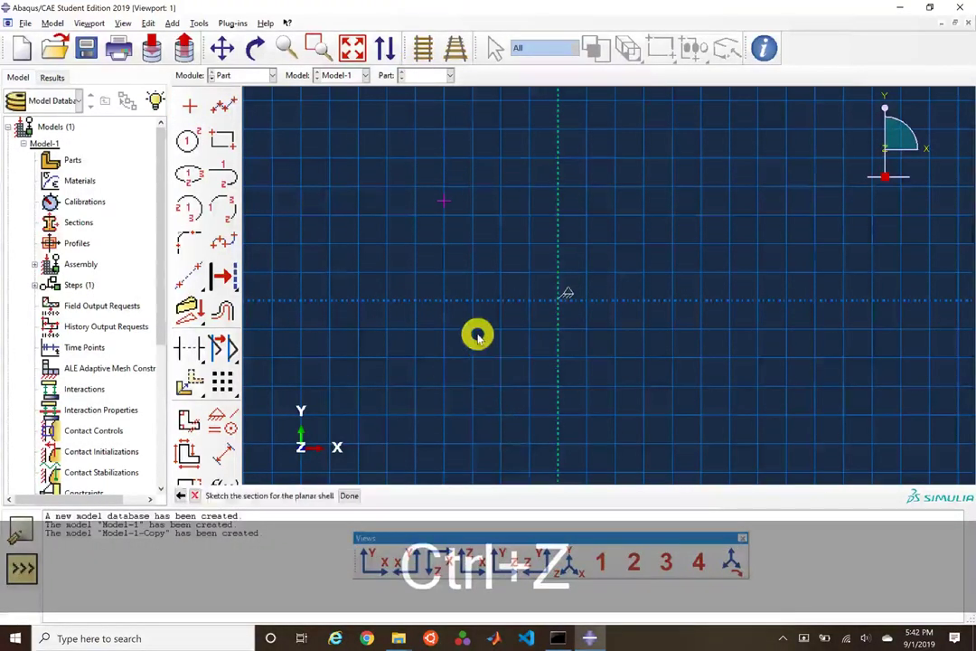
Step: Place an isolated point at the sketch origin (0, 0) and choose the Fixed constraint for it
click(191, 110)
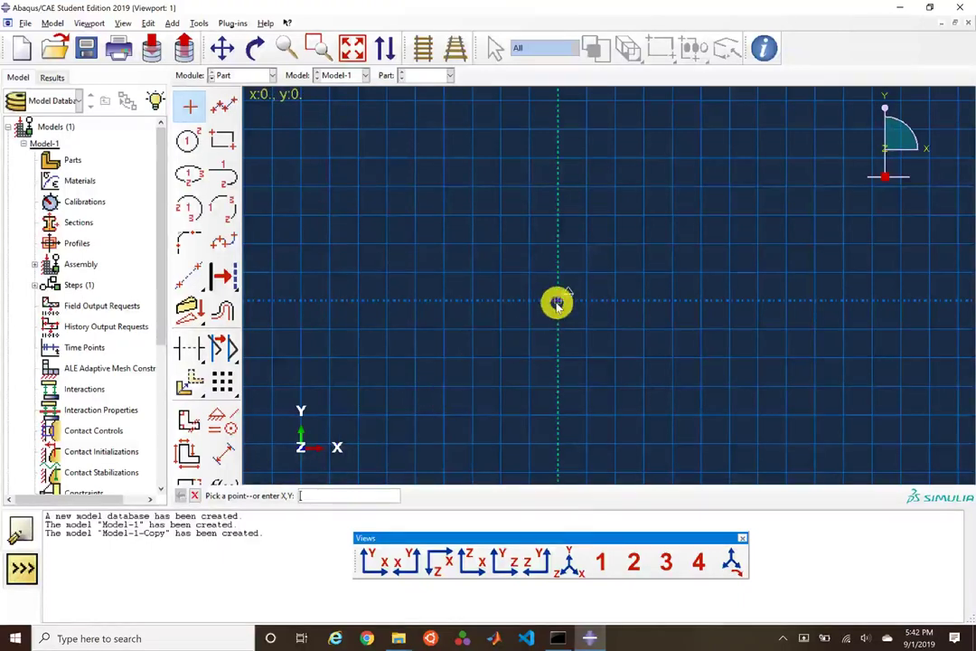
click(557, 304)
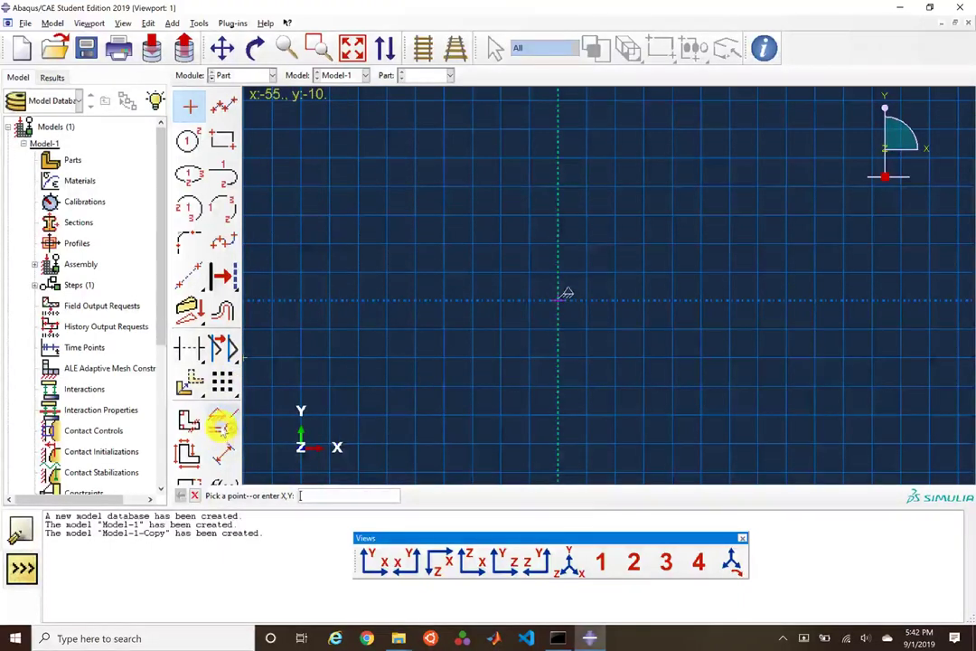
click(219, 428)
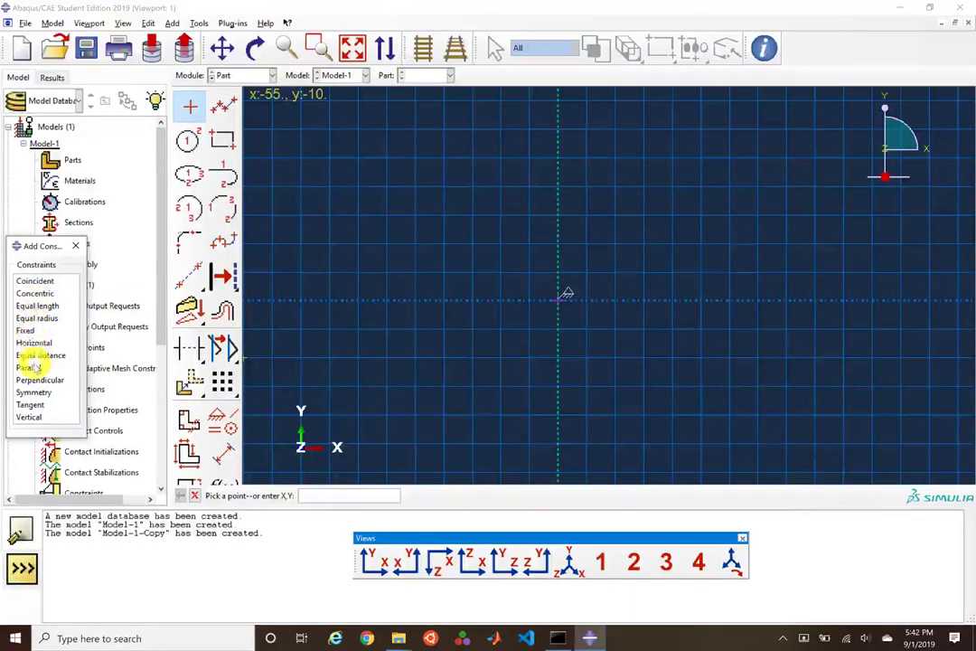
click(26, 331)
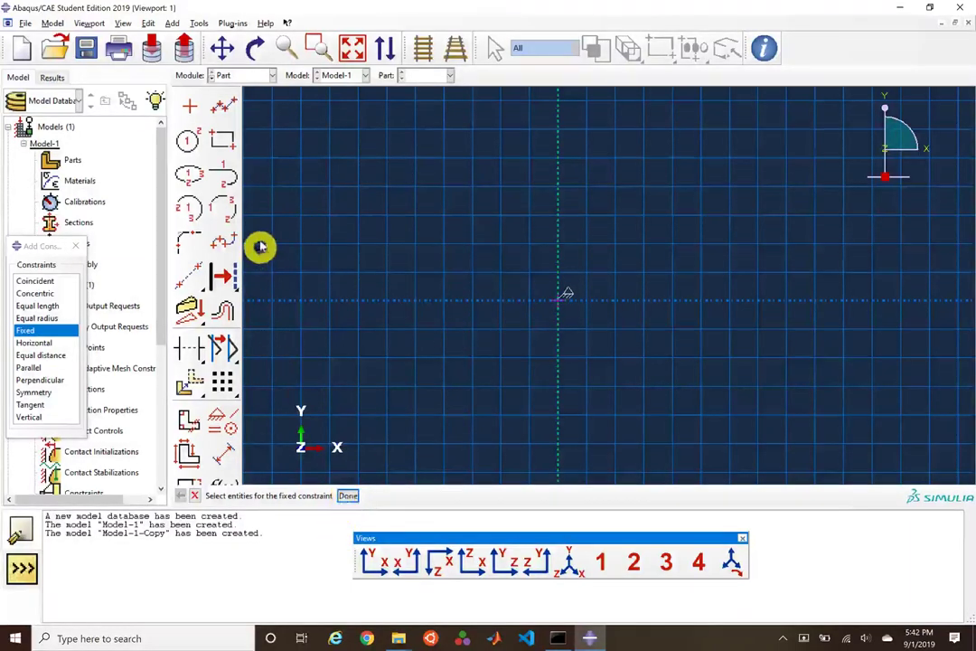
Step: Draw a horizontal construction line through the origin using a second point at x -25, y 0
click(188, 269)
click(542, 297)
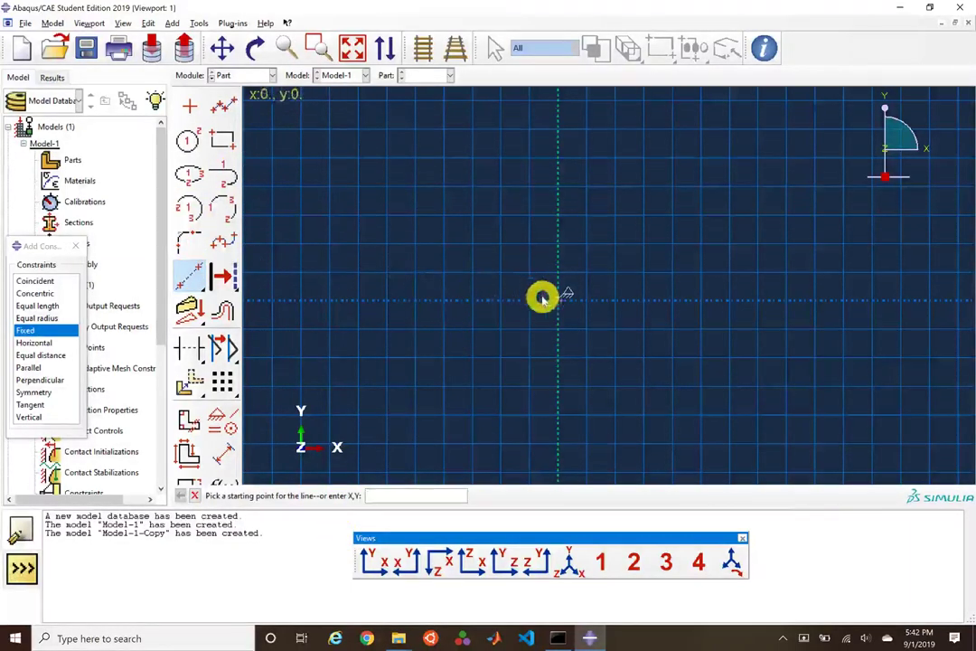
click(555, 300)
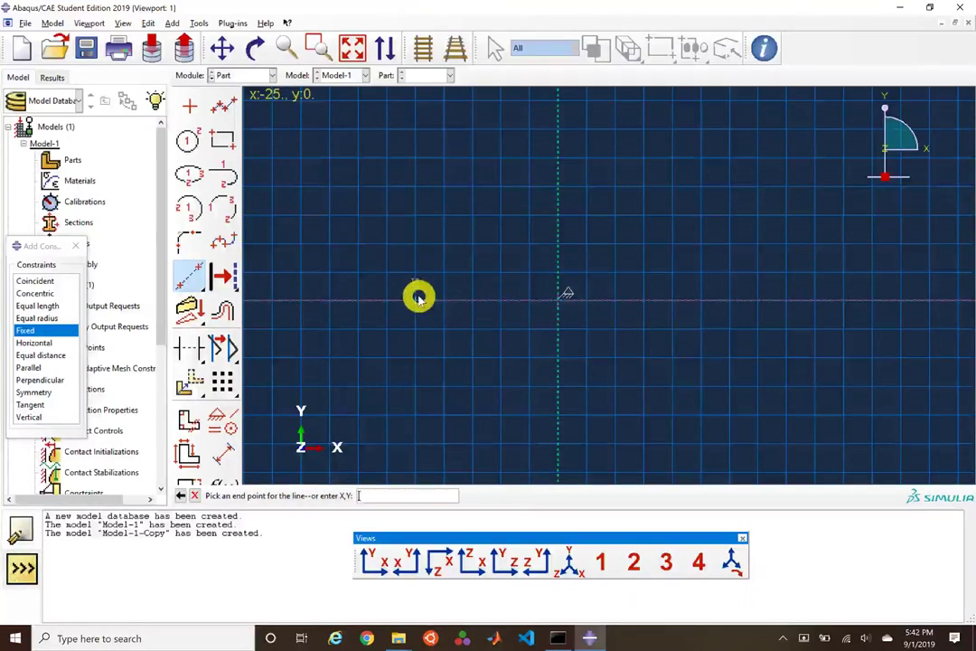
click(418, 298)
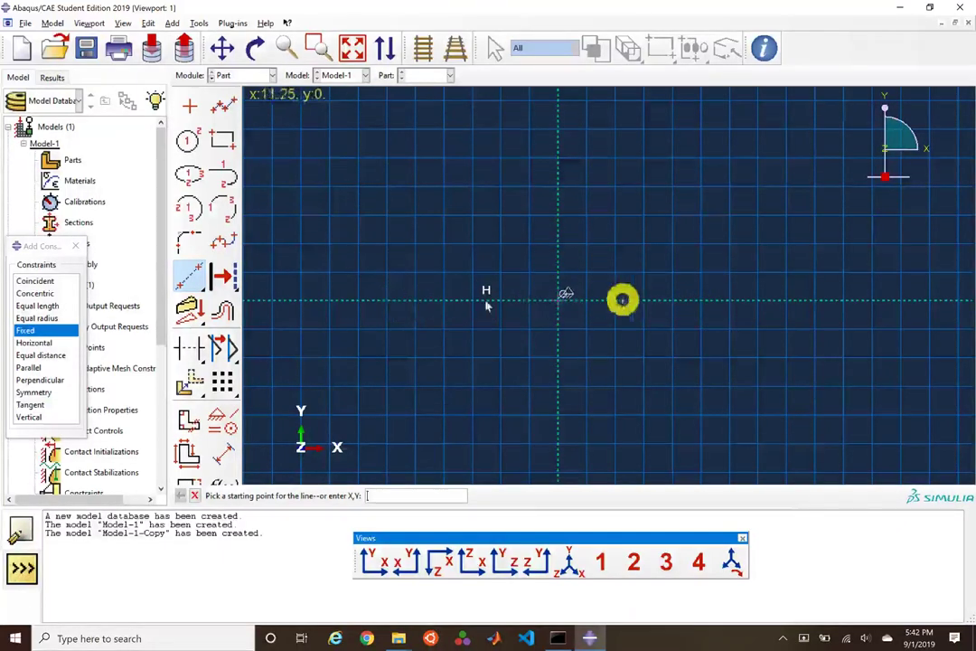
Step: Draw a horizontal line from the origin to about x 15.64, followed by two stacked vertical segments, the first ending at y 30
click(221, 108)
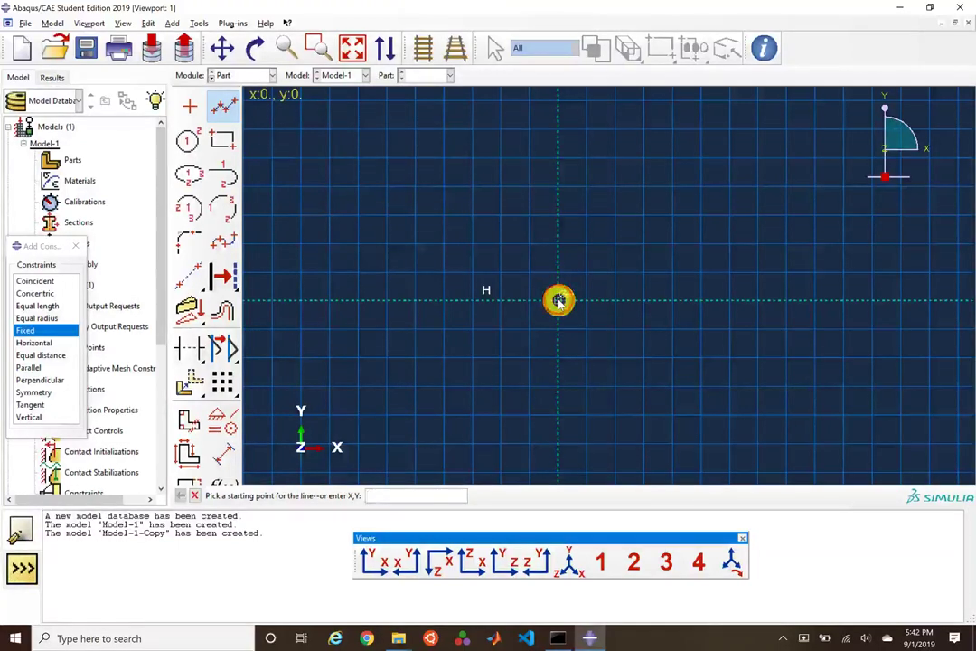
click(559, 300)
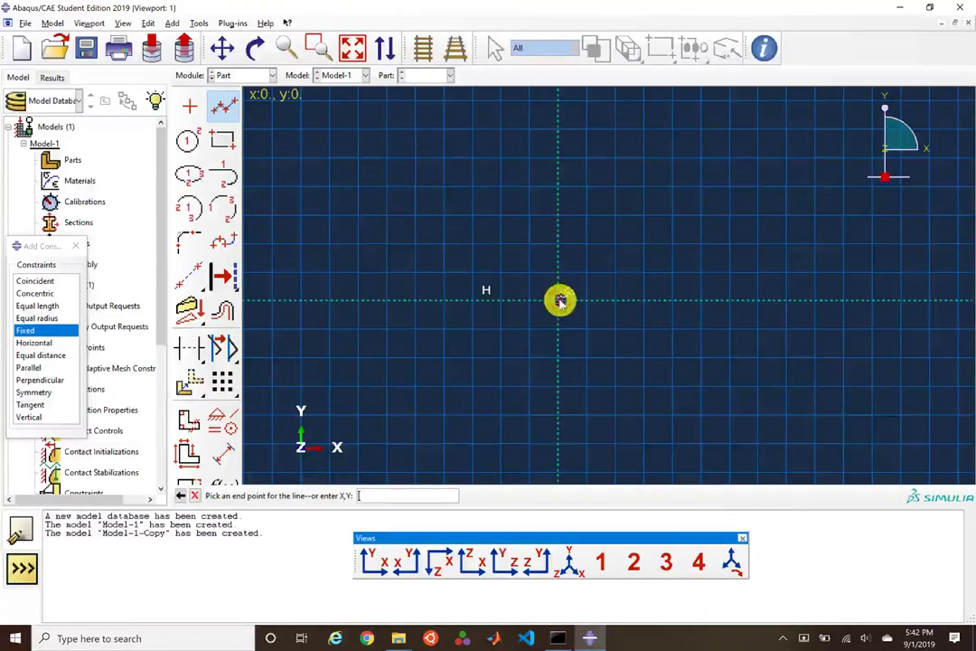
click(648, 299)
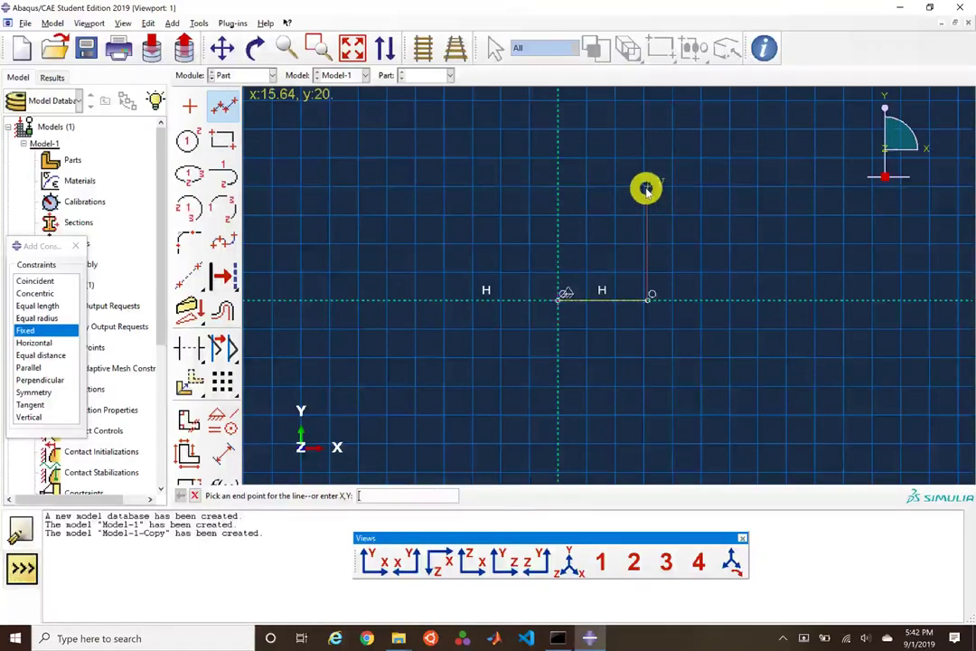
scroll(610, 348, down, 5)
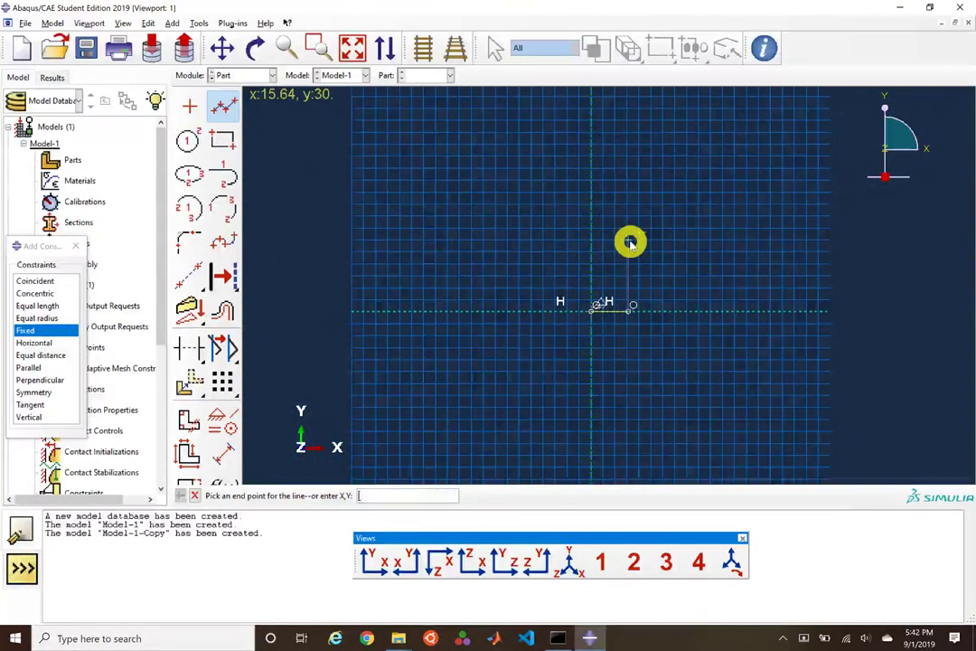
click(629, 241)
click(627, 210)
middle_click(623, 214)
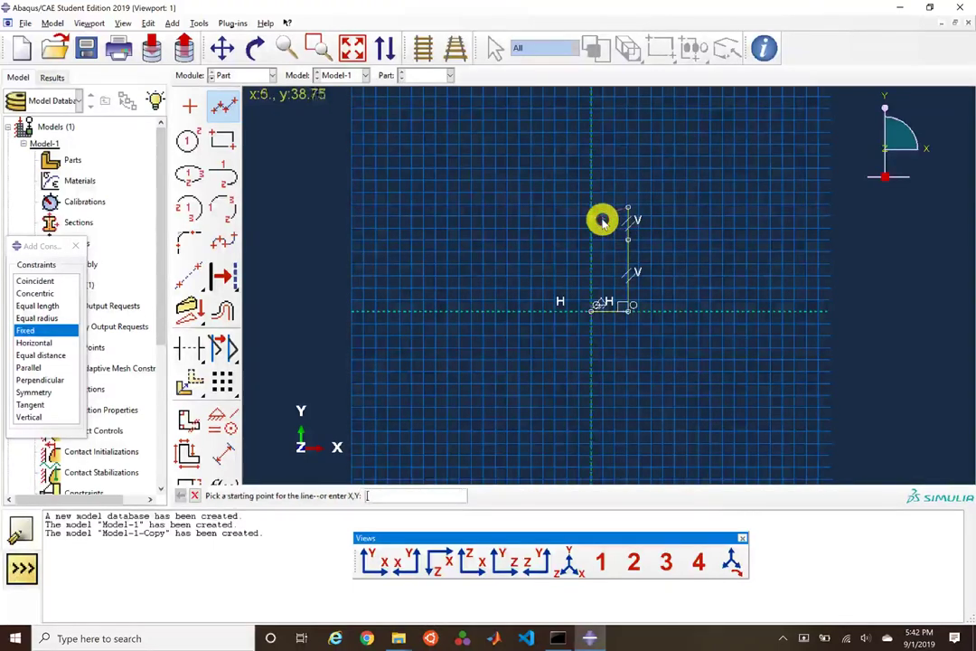
Step: Draw two vertical segments up the axis from the origin, a horizontal top edge to x 30 and a short vertical edge down to y 51.25
click(590, 312)
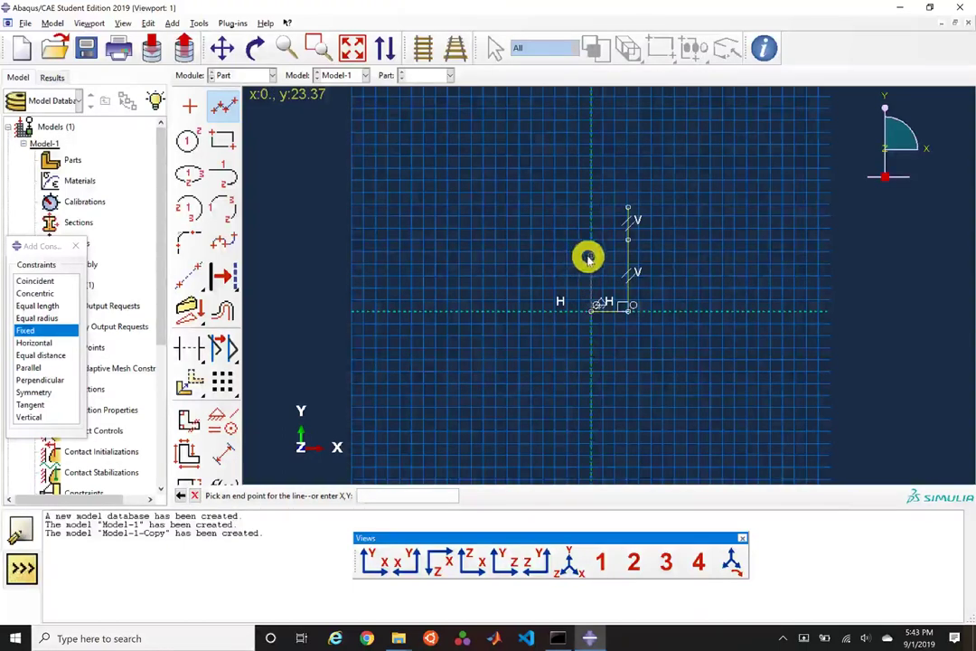
click(591, 244)
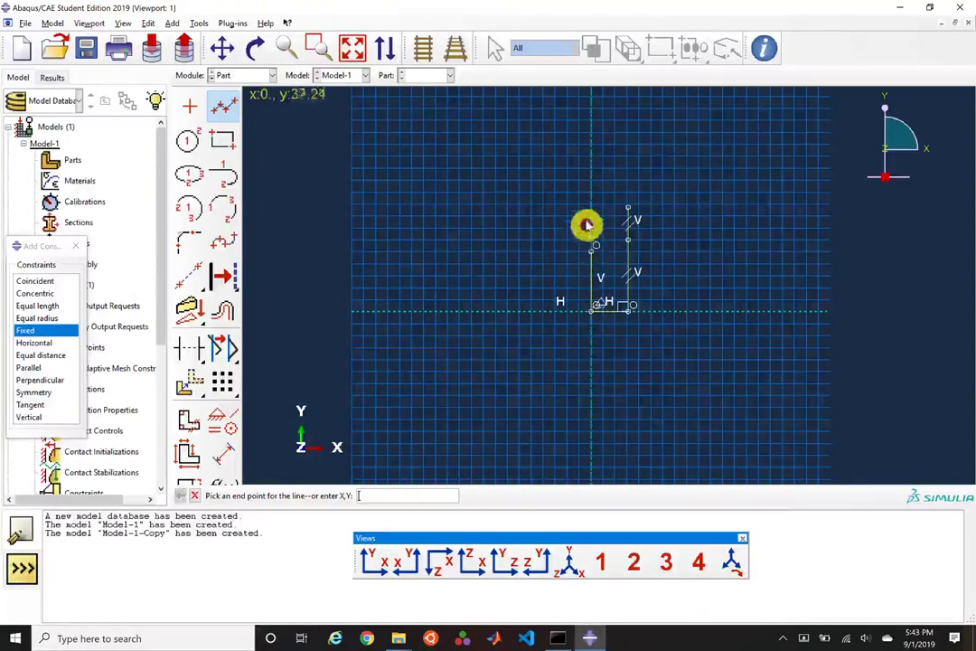
click(594, 160)
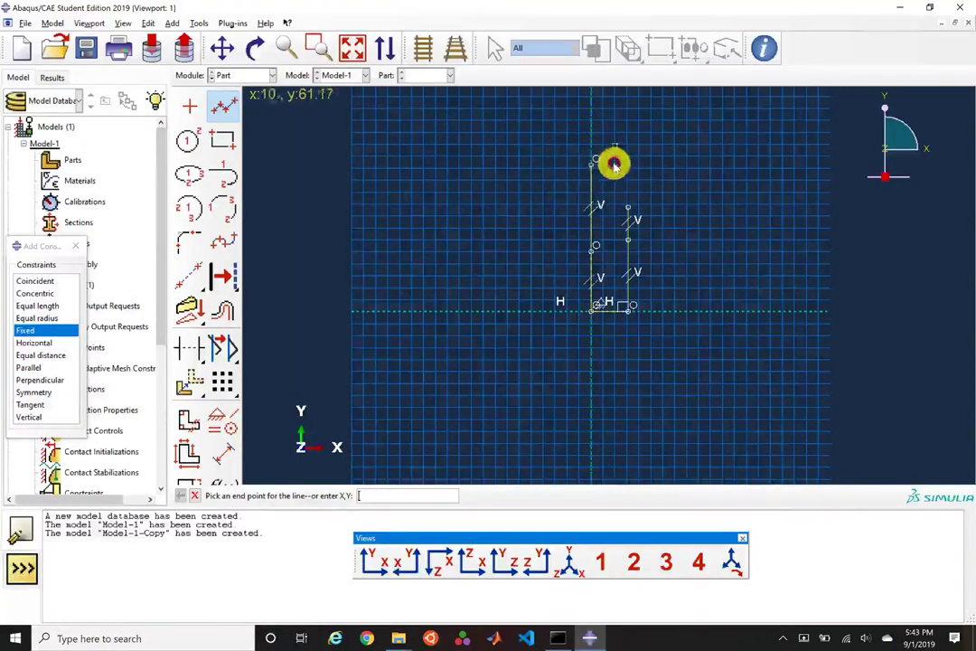
click(662, 163)
double_click(660, 190)
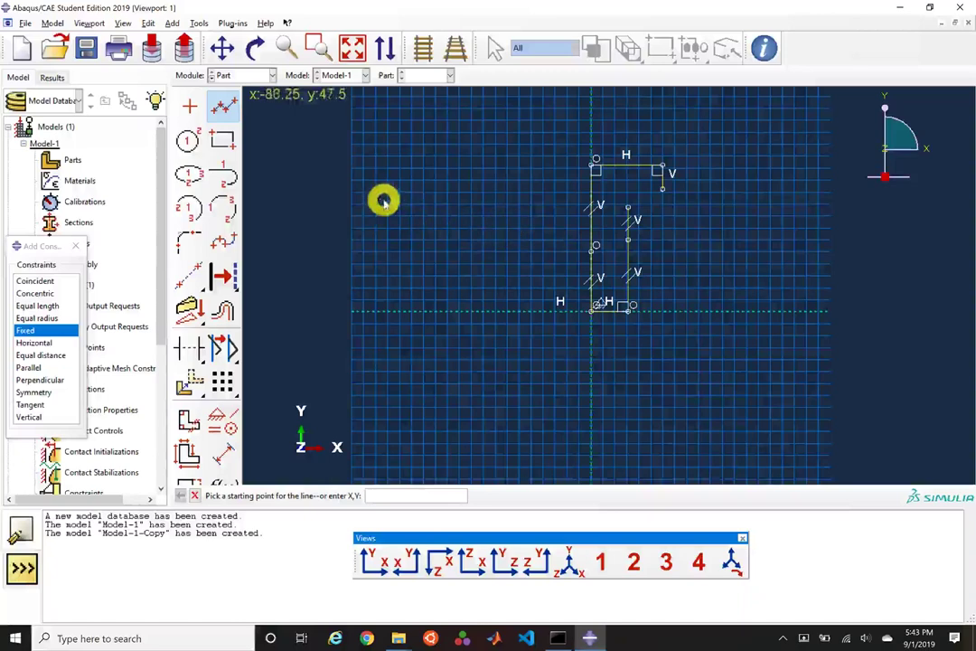
Step: Close the profile with a centre-and-endpoints arc from the short outer edge's lower end to the top of the inner vertical line
click(188, 206)
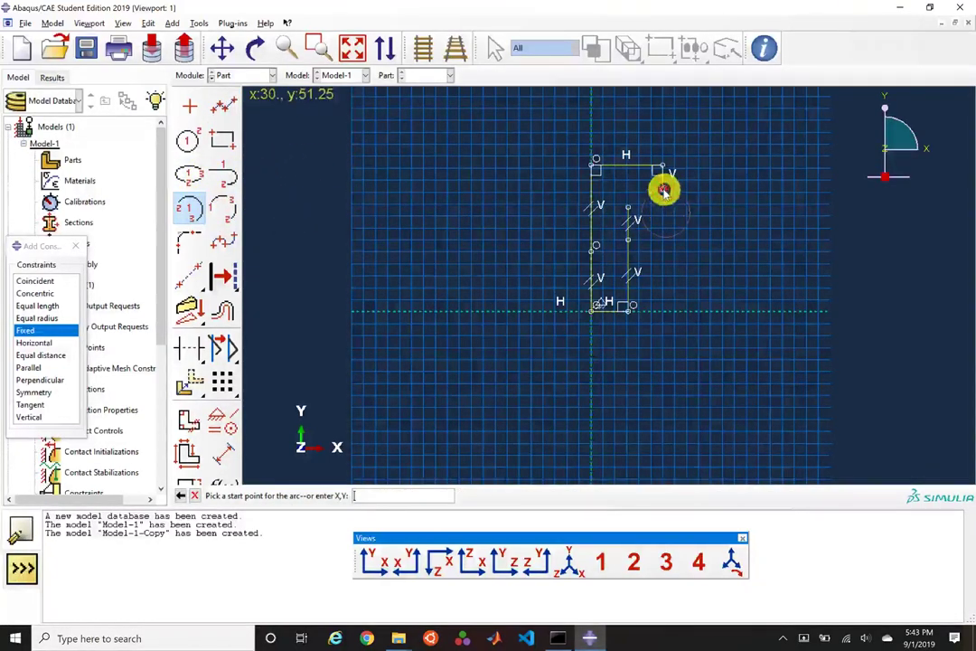
click(628, 208)
click(647, 211)
middle_click(652, 215)
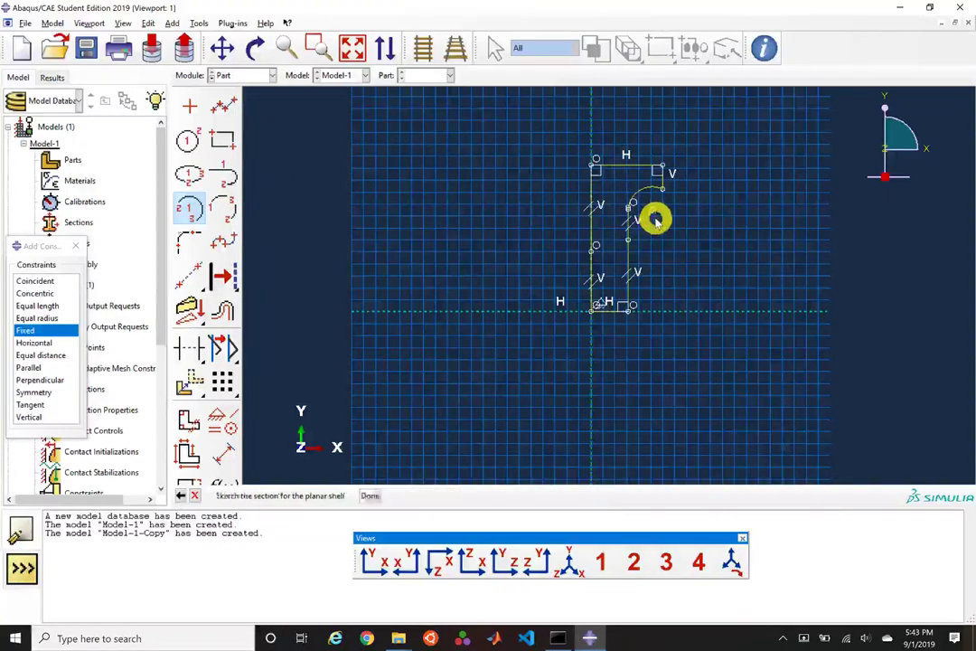
Step: Examine the tensile bar profile, including the arc, its junction with the vertical line and the sketch constraints
scroll(651, 217, up, 3)
scroll(658, 208, up, 3)
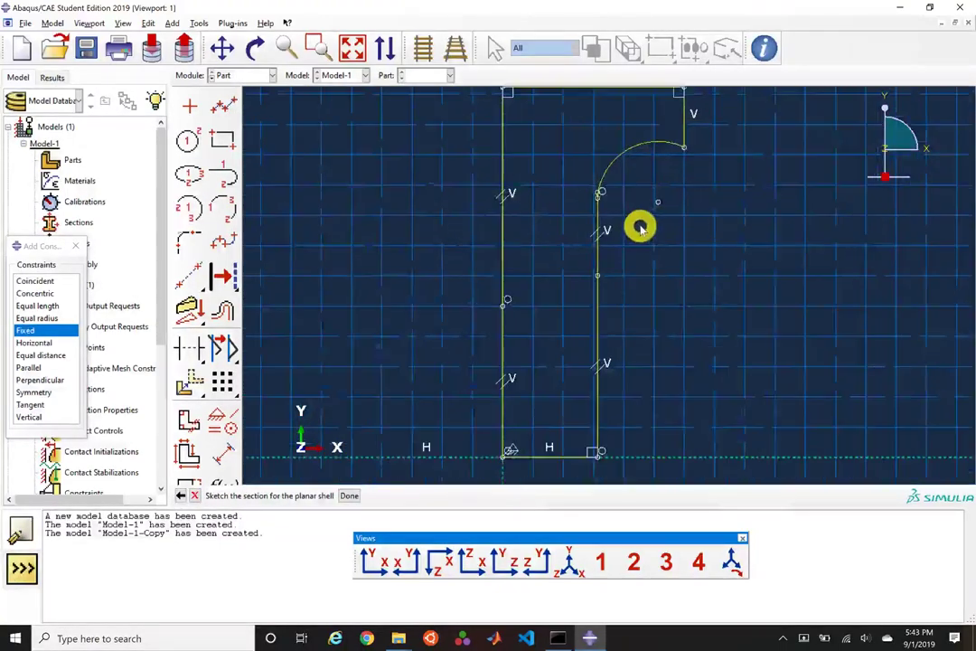
scroll(638, 229, down, 2)
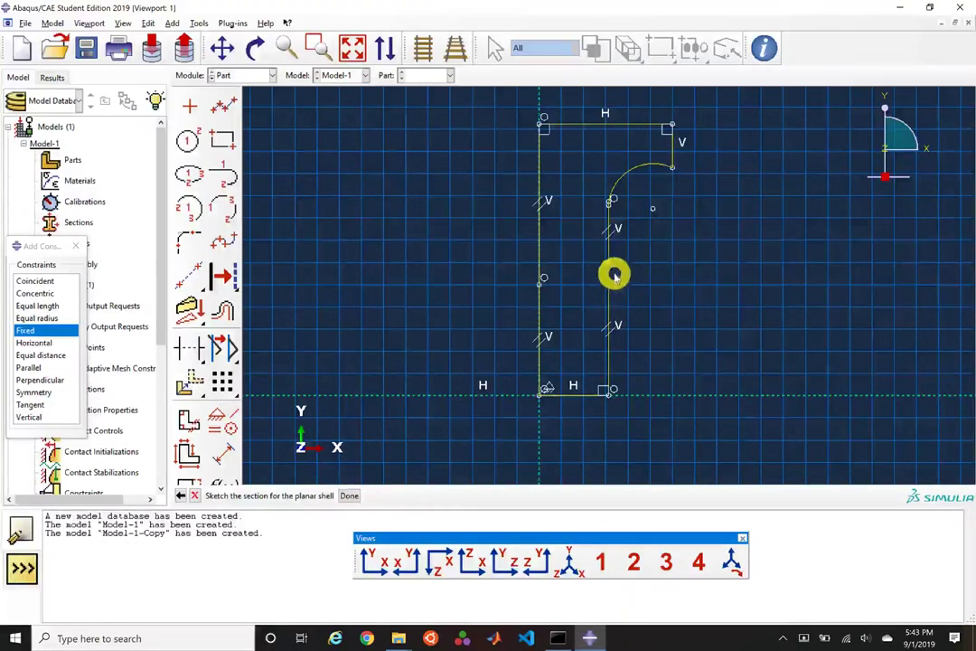
scroll(621, 191, down, 1)
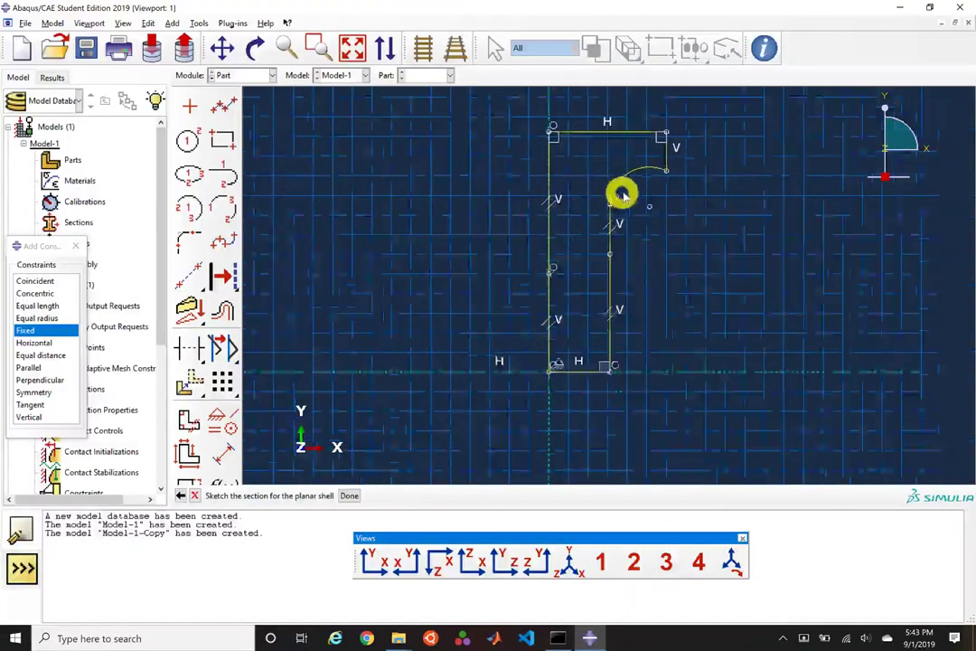
scroll(653, 180, up, 3)
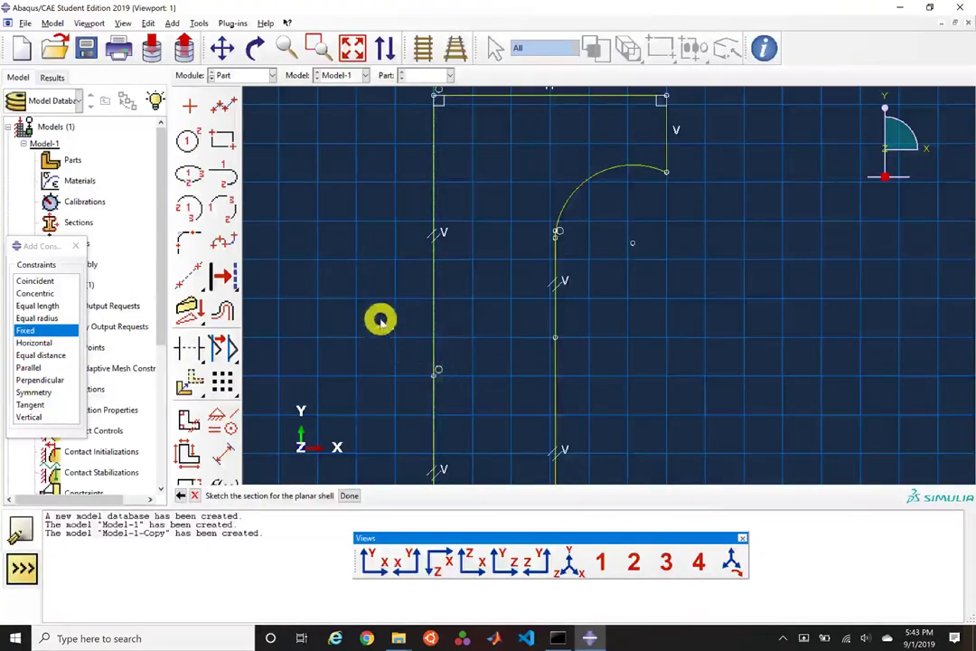
scroll(394, 280, up, 1)
scroll(452, 343, down, 3)
scroll(499, 420, down, 2)
scroll(524, 407, up, 2)
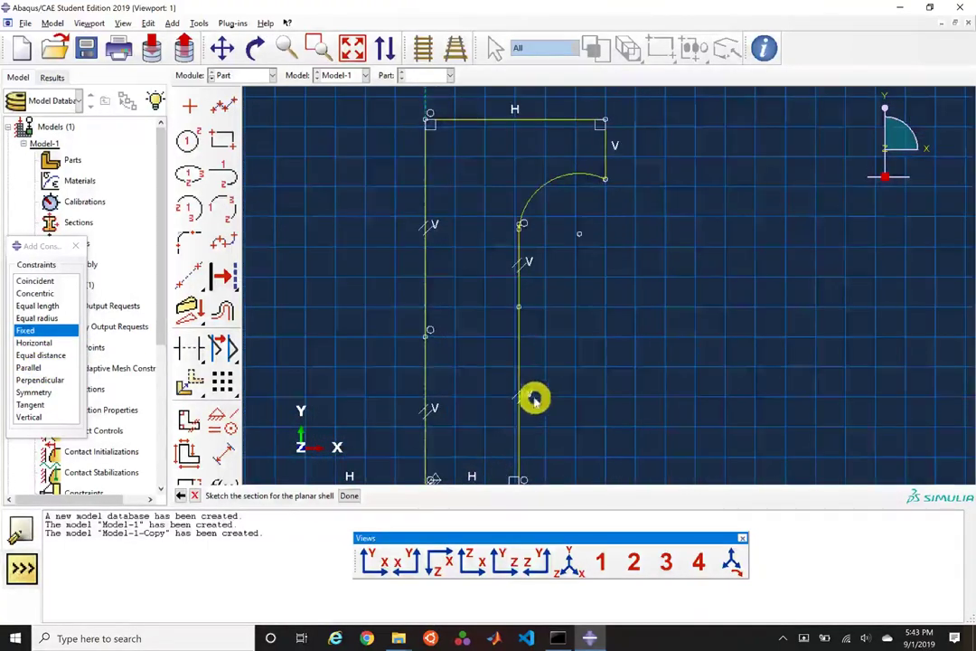
scroll(496, 338, down, 2)
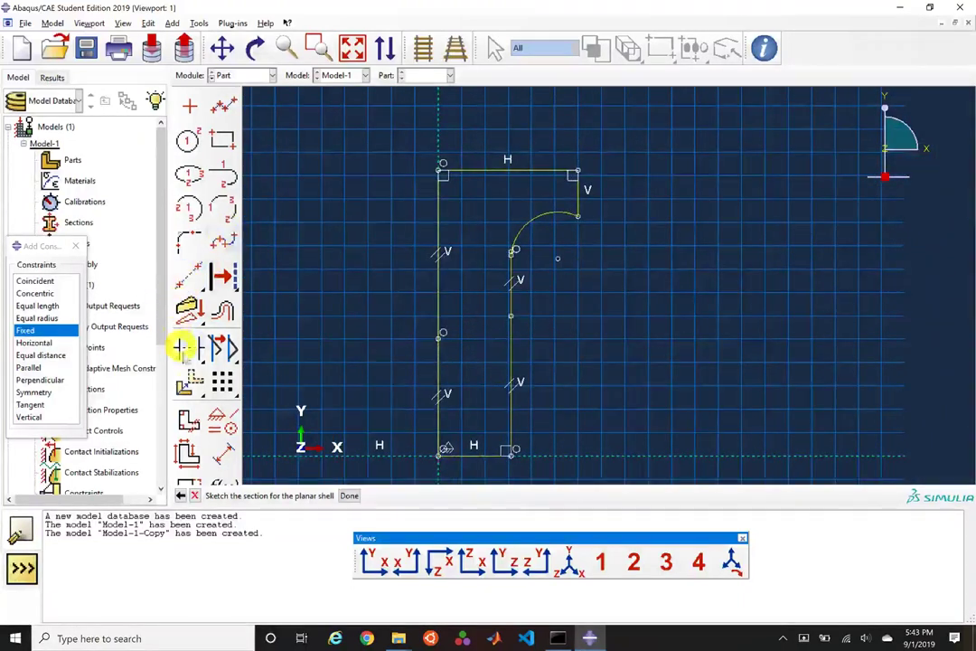
Step: Add a construction line through the mid-height junctions of the axis and inner vertical line, and constrain it horizontal
click(203, 278)
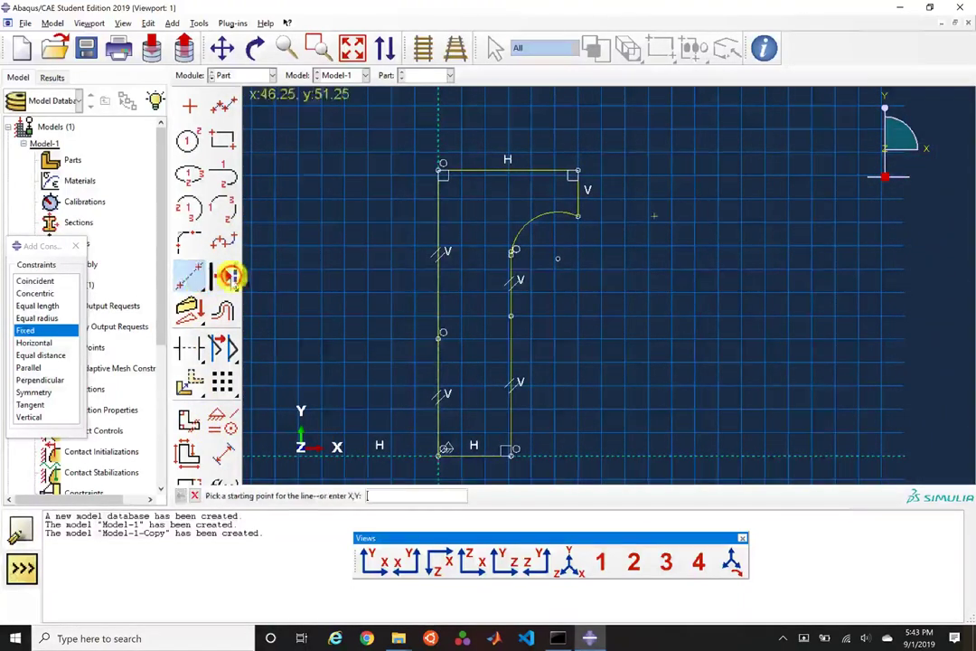
click(512, 315)
click(442, 333)
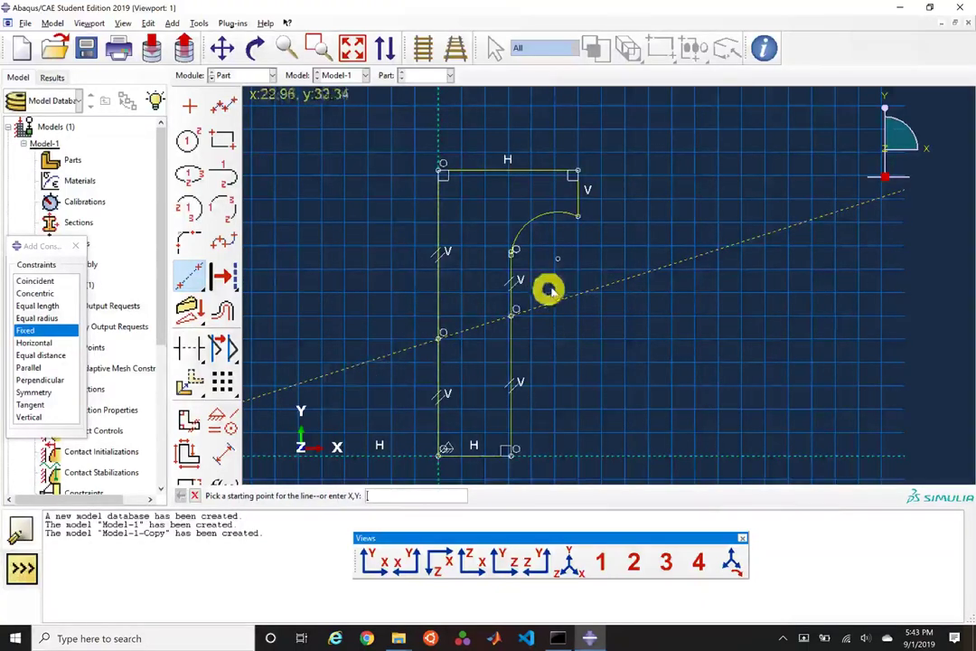
click(35, 343)
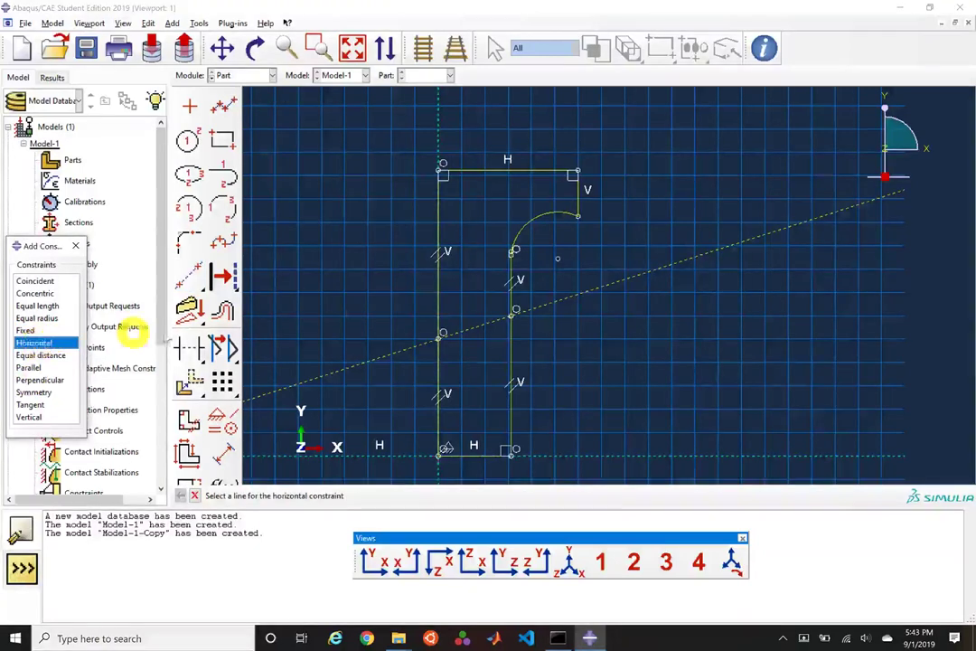
click(601, 287)
scroll(604, 294, up, 4)
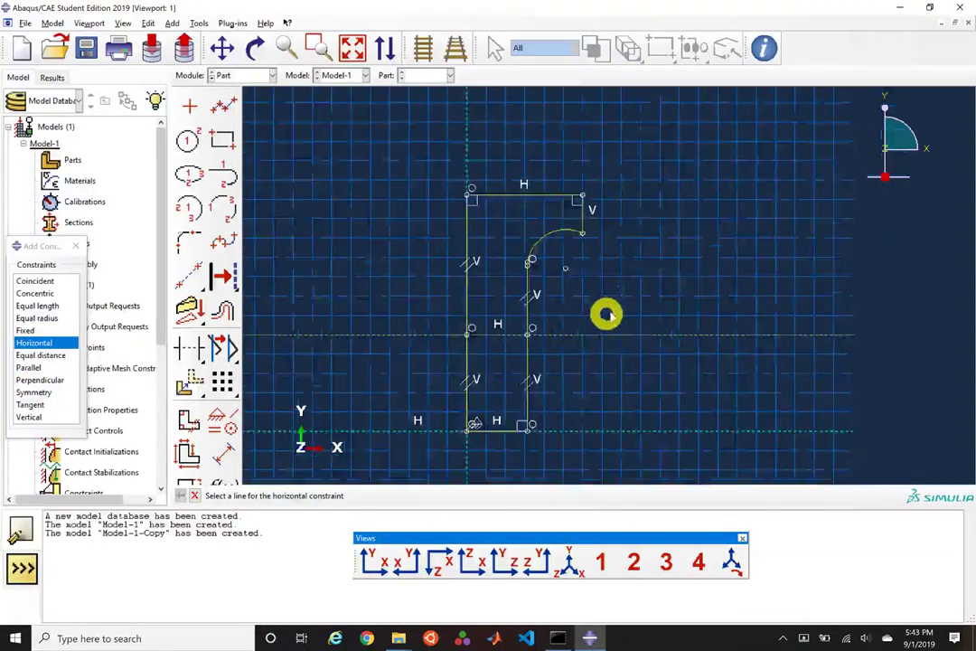
scroll(586, 298, down, 3)
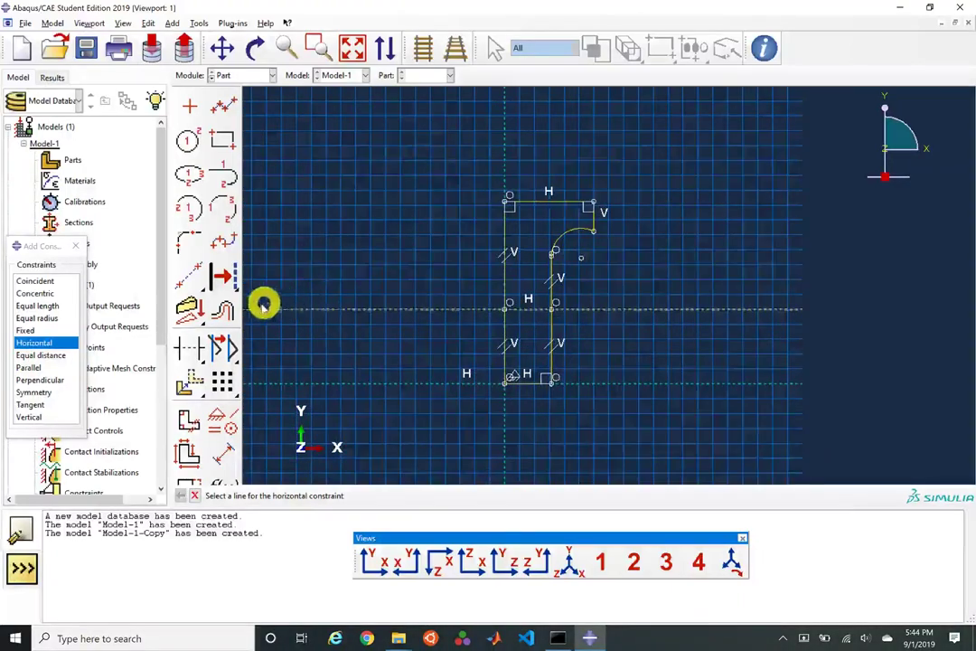
Step: Dimension the distance between the new horizontal construction line and the base line as 8
click(220, 451)
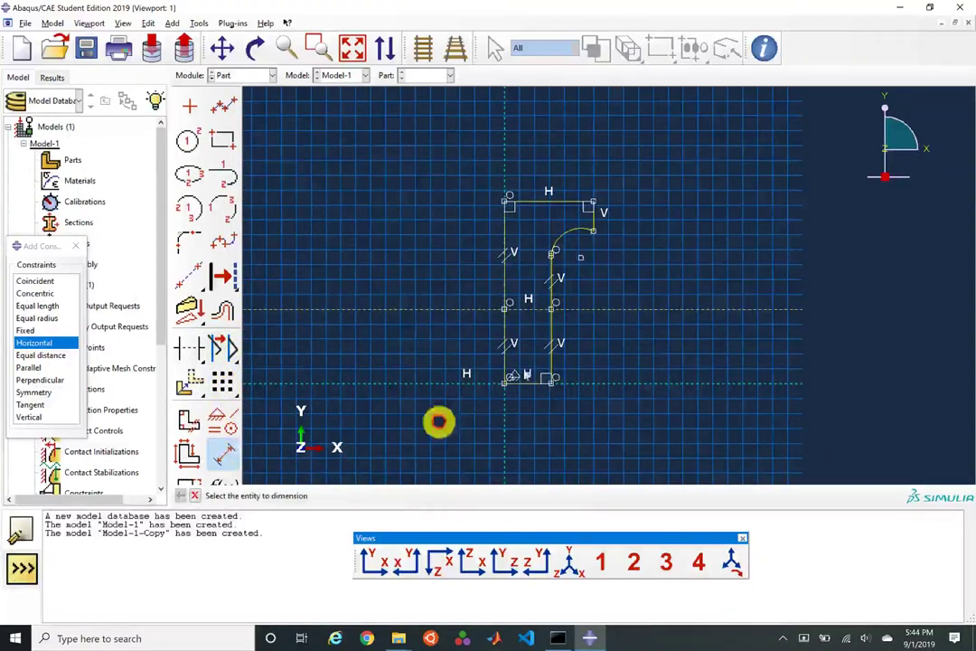
click(704, 310)
click(704, 382)
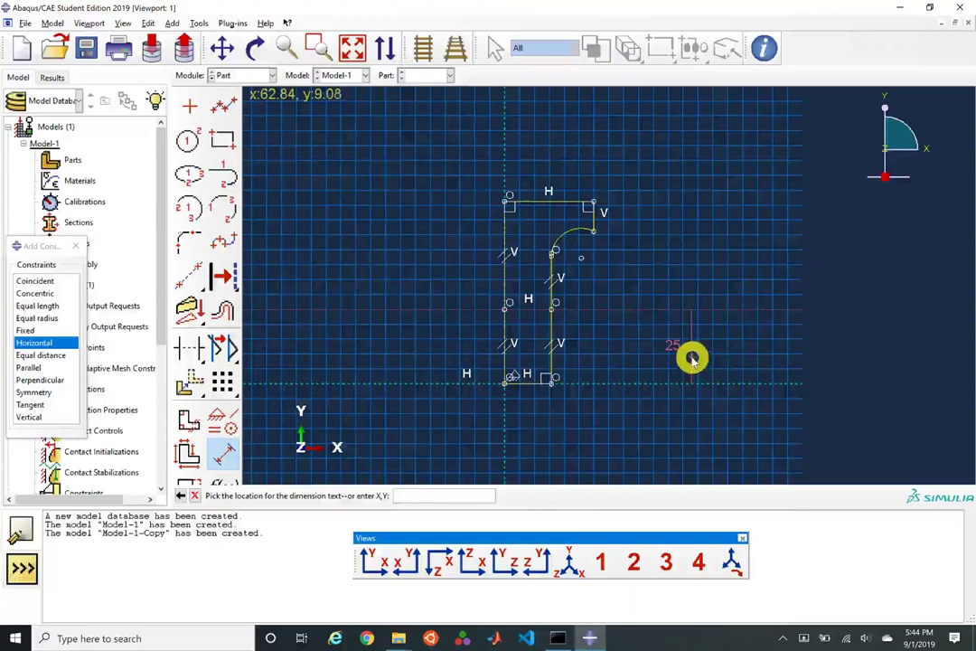
click(692, 358)
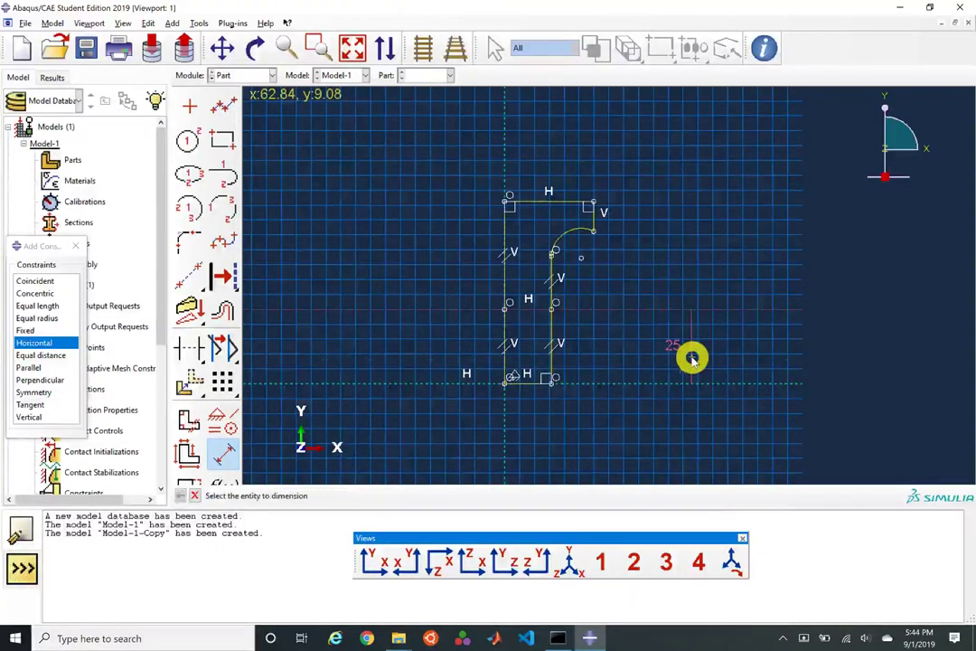
scroll(714, 375, up, 3)
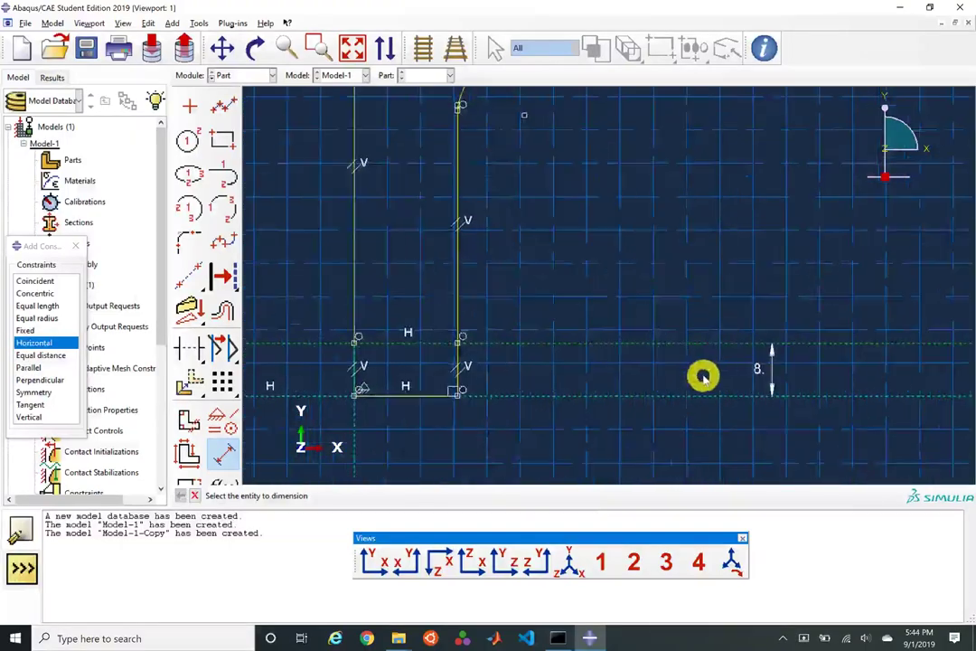
scroll(703, 376, down, 5)
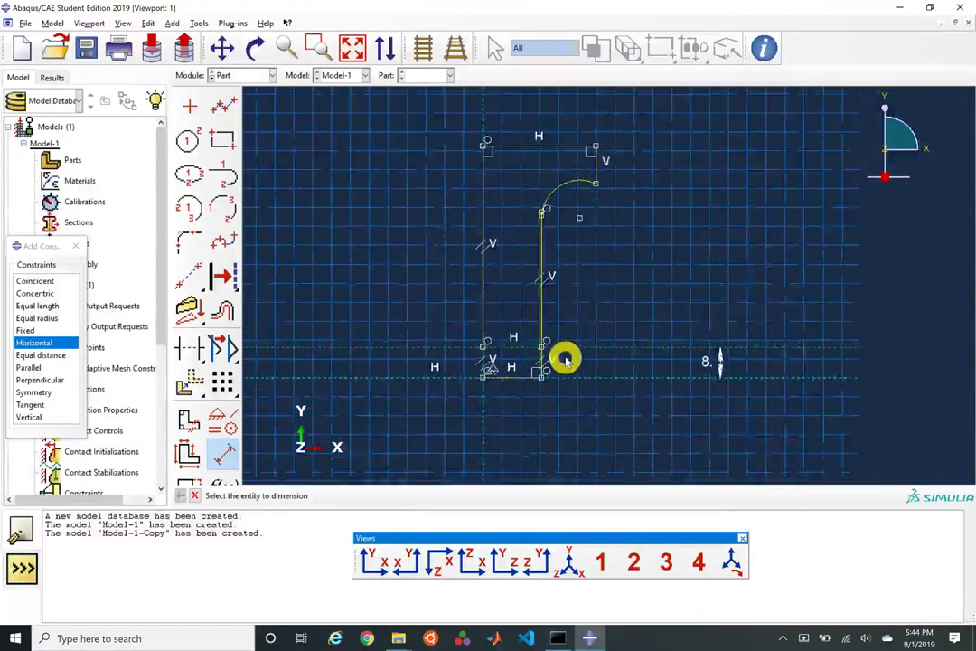
Step: Dimension the distance between the axis and the inner vertical line near the base as 0.8
scroll(511, 374, up, 4)
click(546, 365)
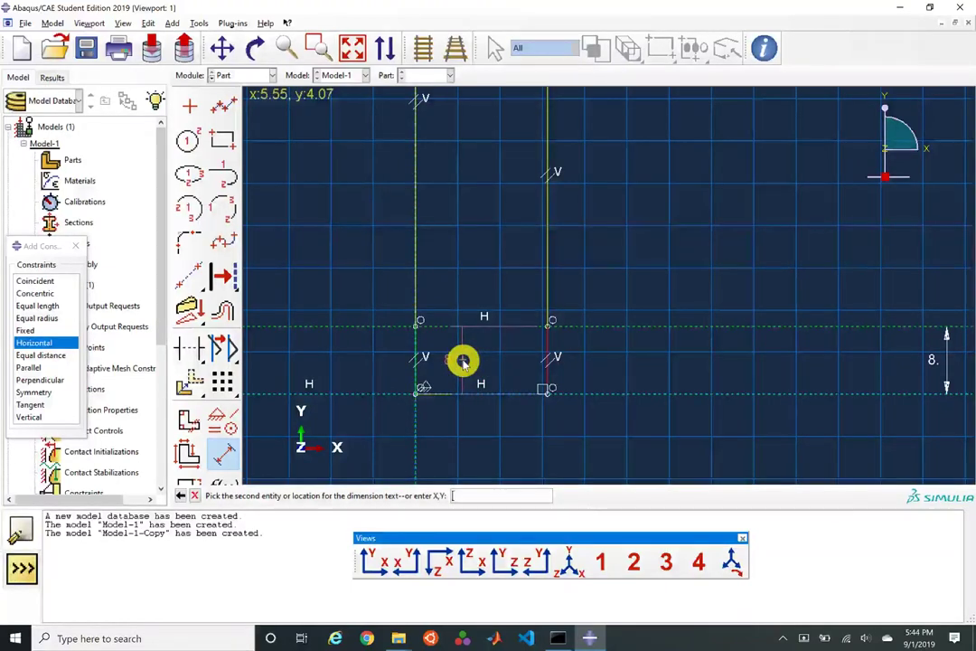
click(420, 359)
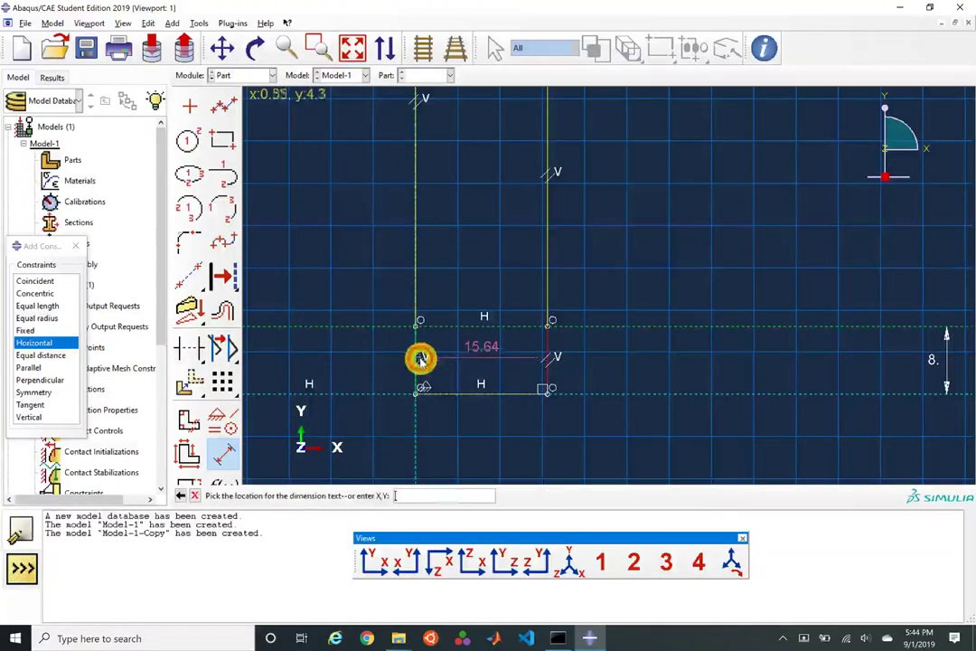
click(459, 432)
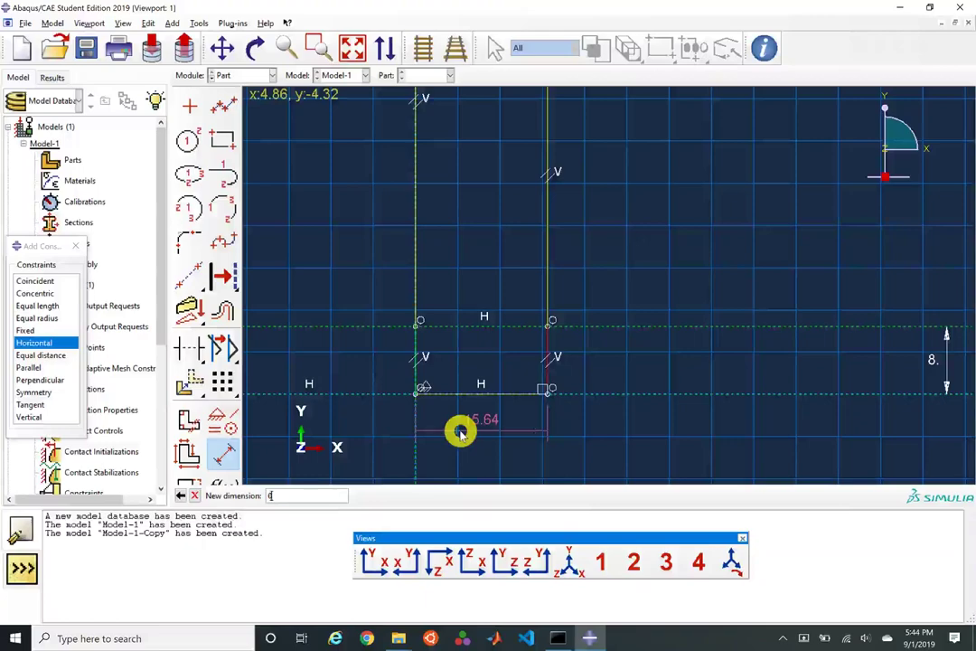
text(0.8)
key(Return)
scroll(429, 392, up, 3)
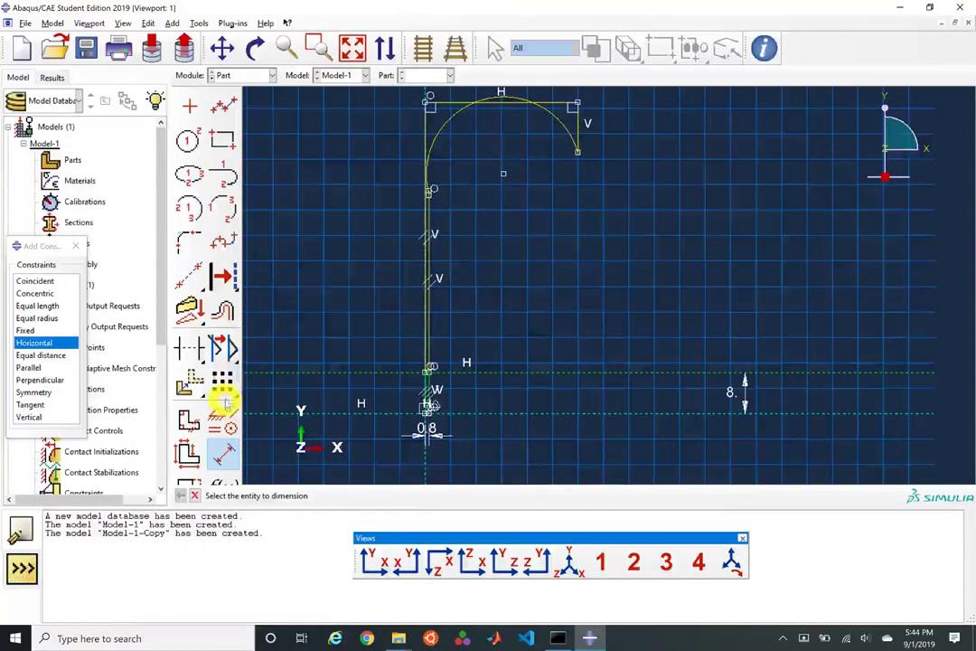
Step: Enlarge the viewport and reposition the arc, moving its inner end down near the base and its centre outward
drag(255, 508, 241, 593)
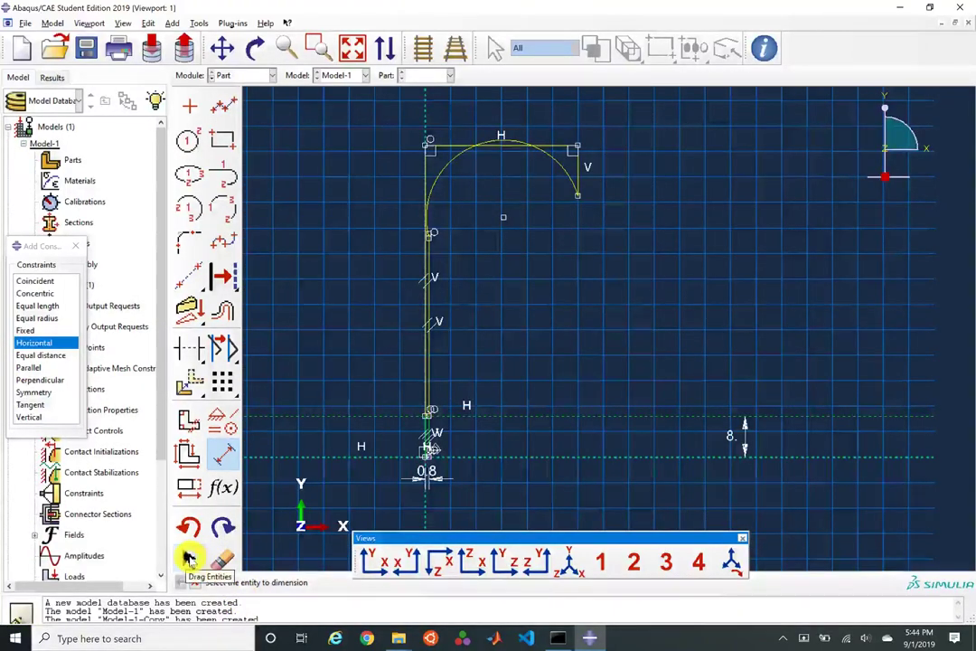
click(189, 558)
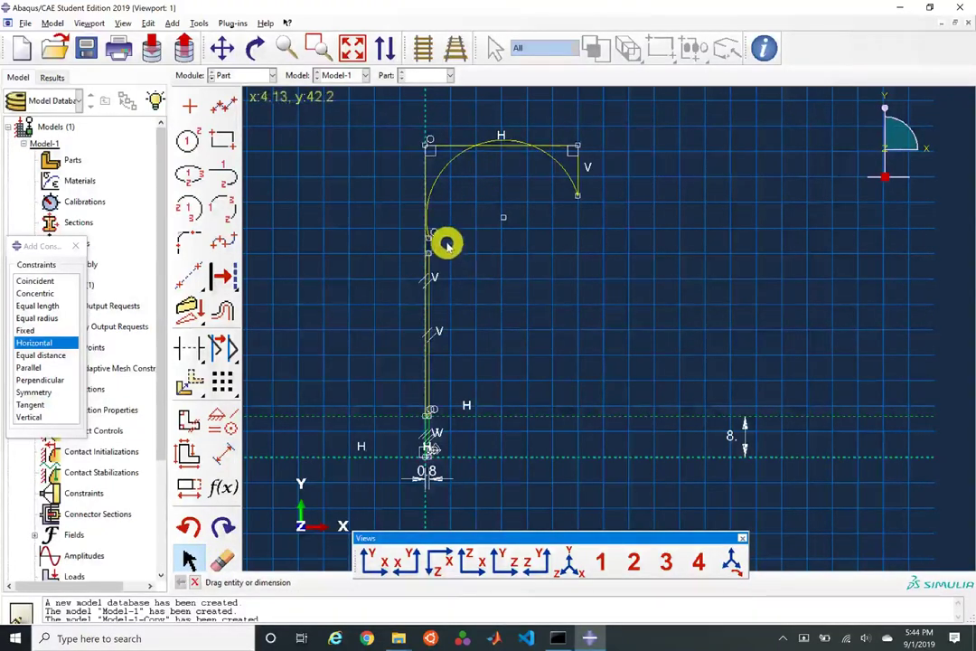
drag(432, 239, 542, 337)
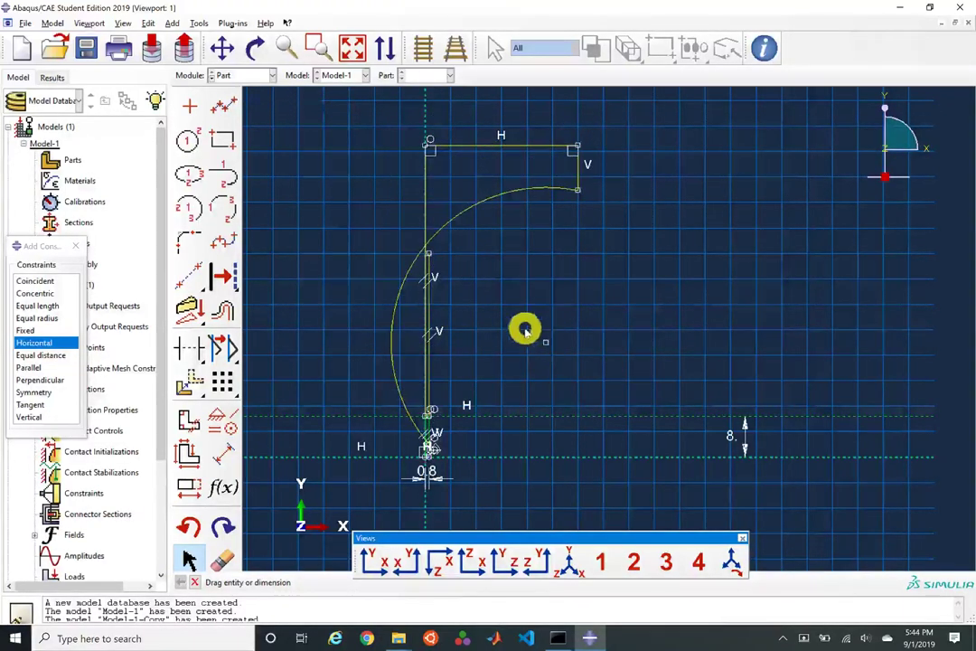
Step: Dimension the arc with a radius of 0.8
click(223, 454)
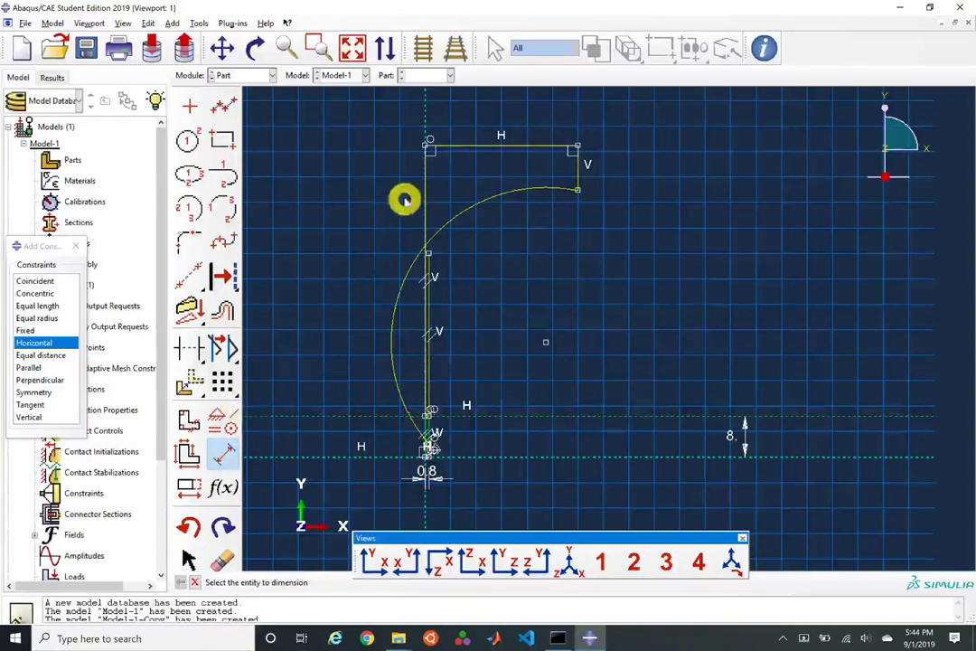
click(488, 200)
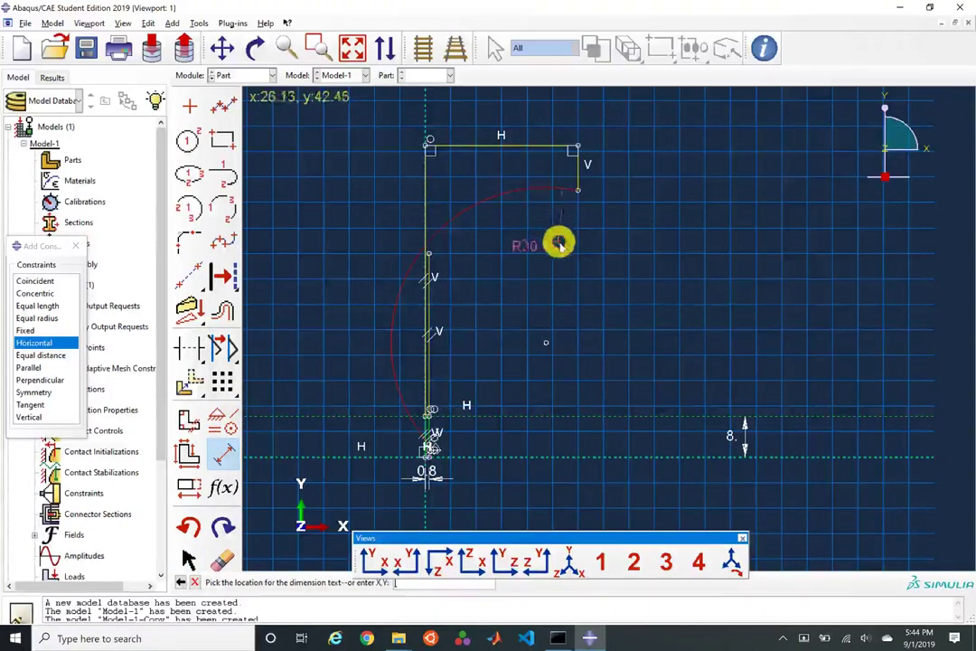
click(512, 270)
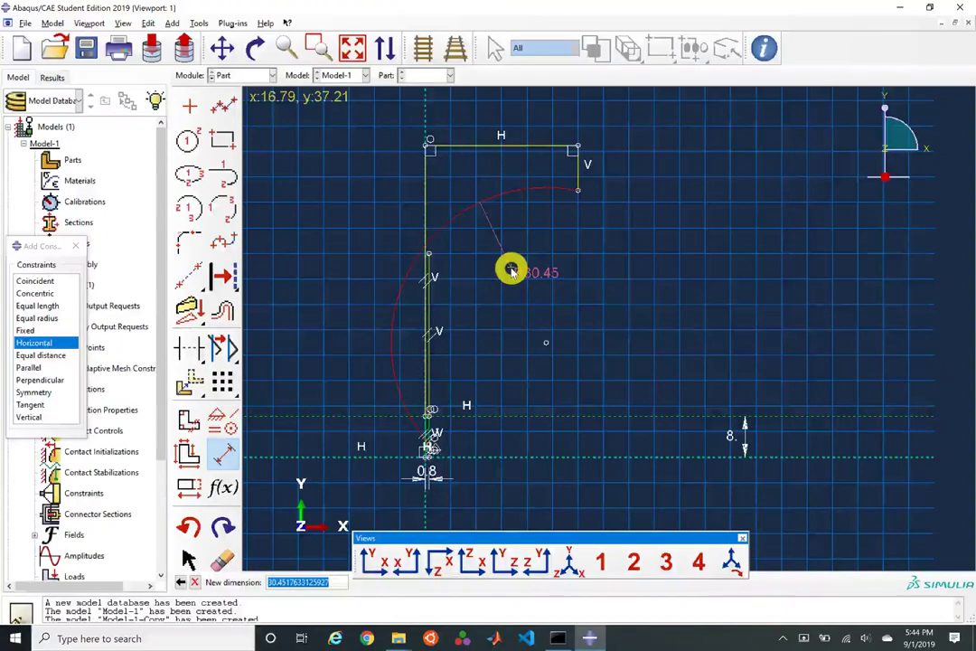
key(Return)
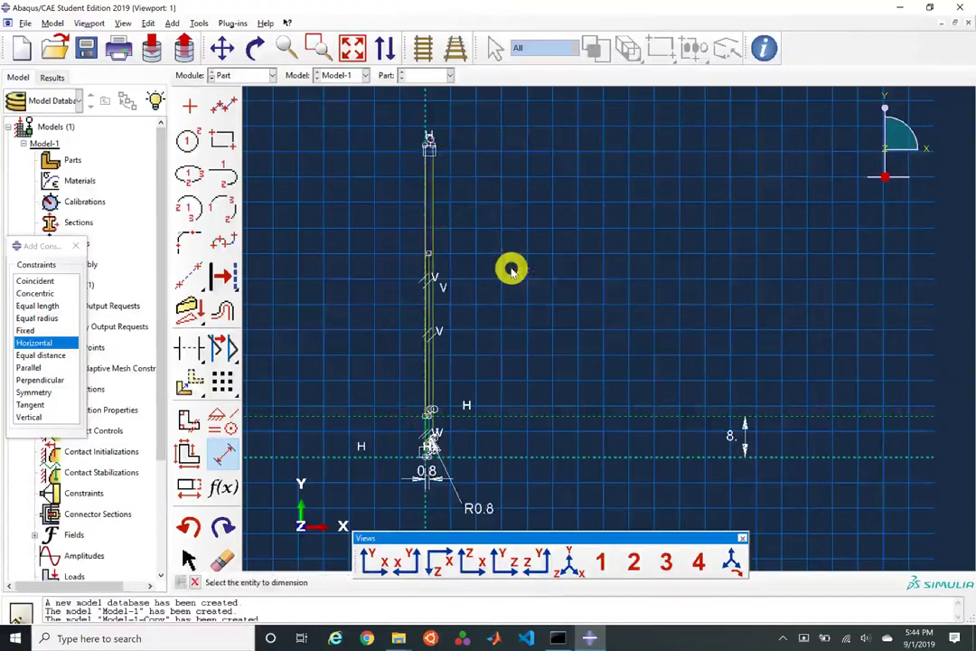
Step: Try to reposition the profile's top outer corner, and undo the move
scroll(414, 362, down, 5)
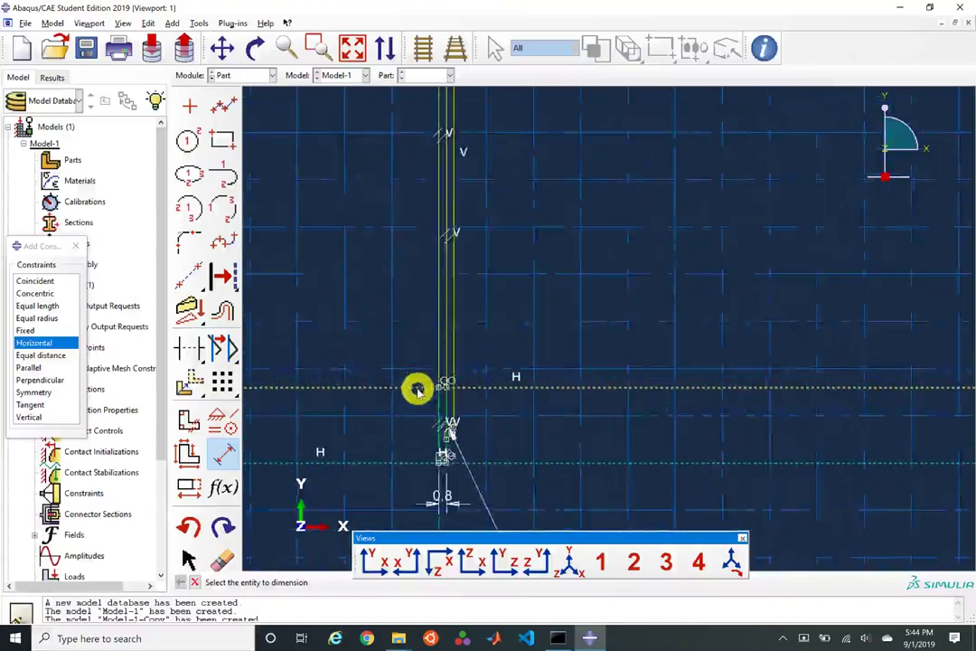
scroll(483, 455, up, 5)
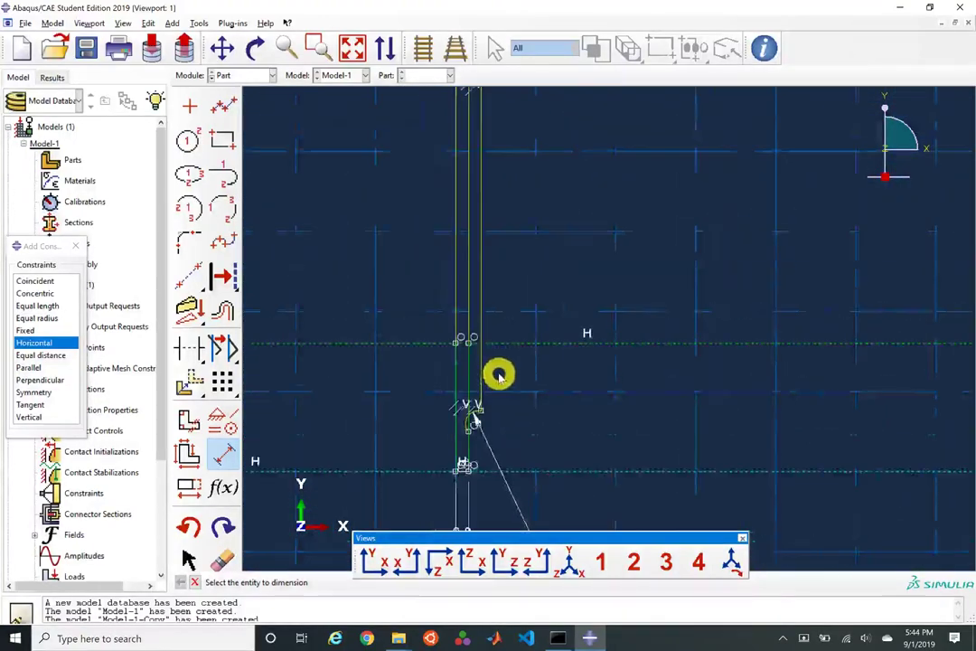
scroll(500, 375, up, 2)
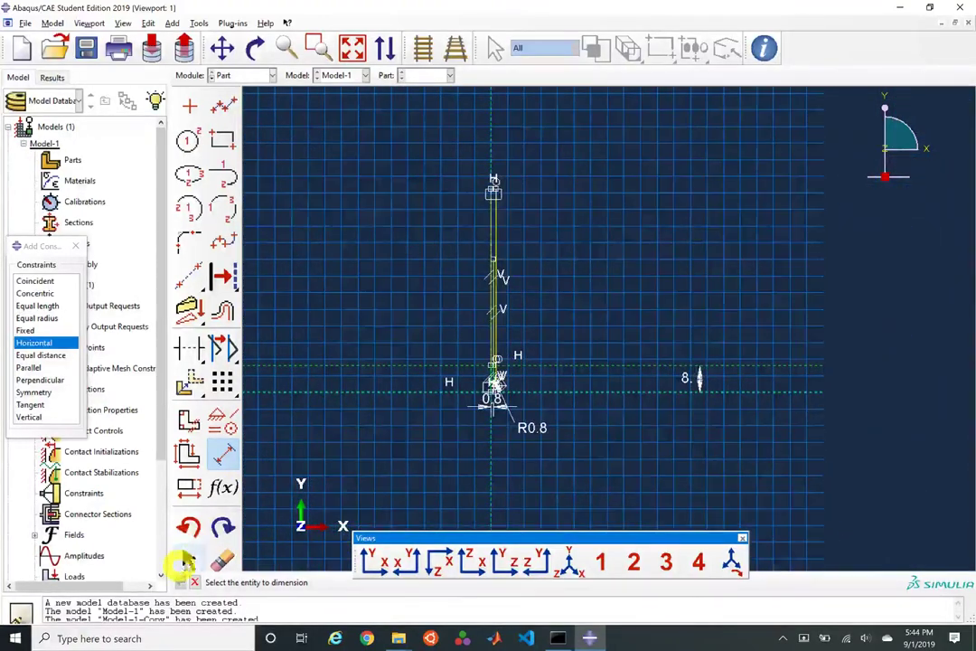
click(188, 560)
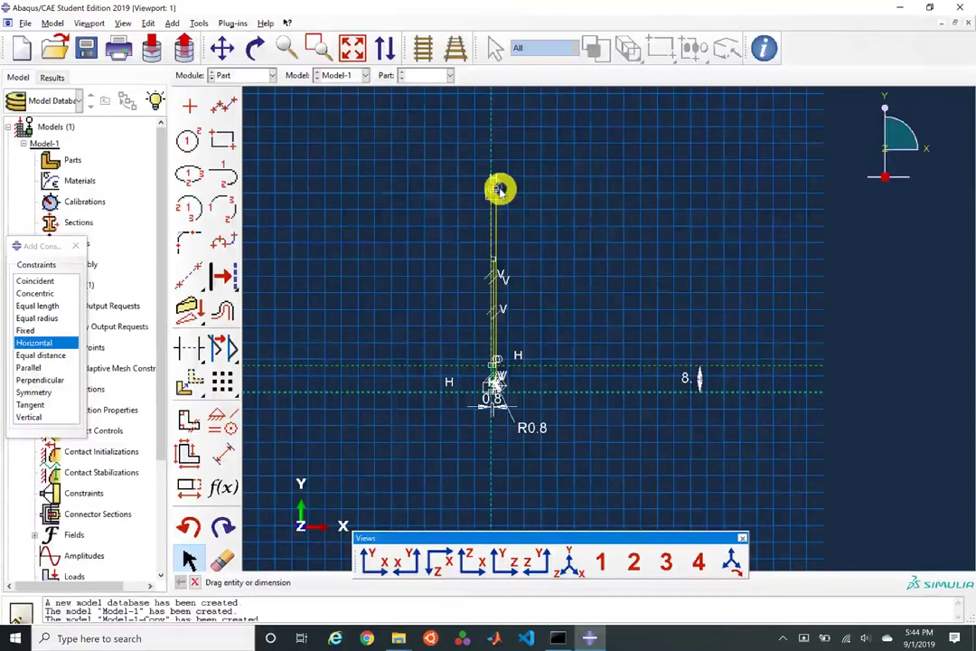
mouse_move(497, 188)
mouse_down()
mouse_move(484, 359)
mouse_move(492, 355)
mouse_move(505, 389)
mouse_move(466, 339)
mouse_up()
key(ctrl+z)
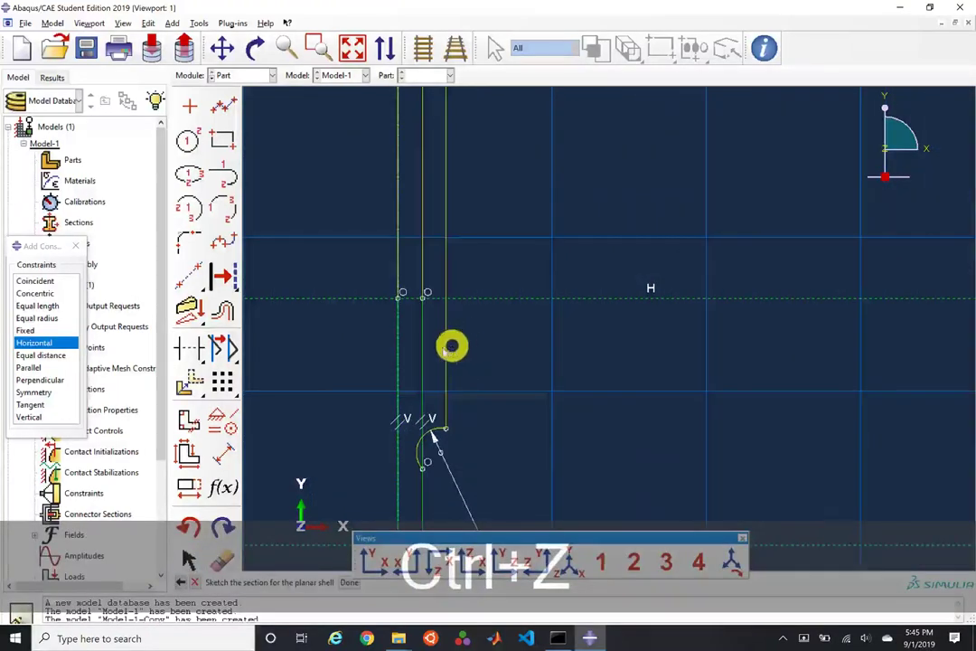
Step: Delete the outer vertical edge and the inner and axis line segments above the upper horizontal construction line
click(223, 562)
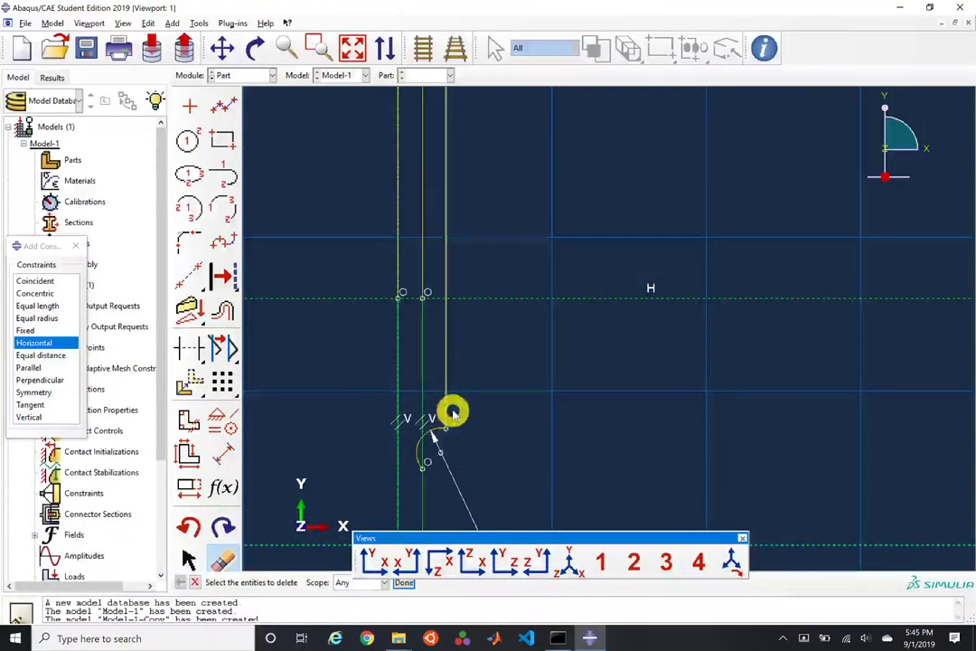
click(228, 559)
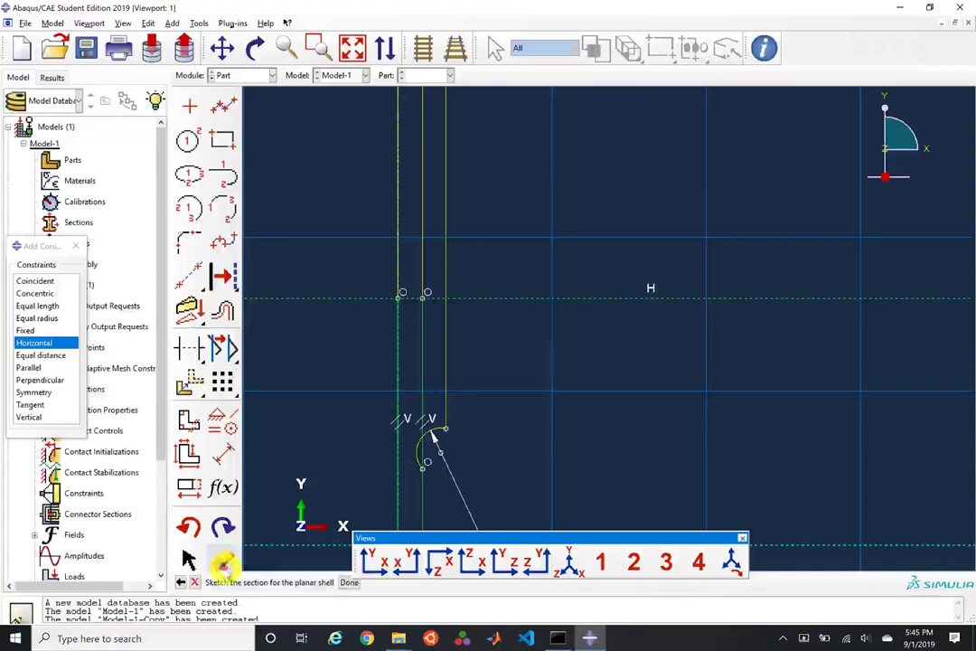
click(220, 558)
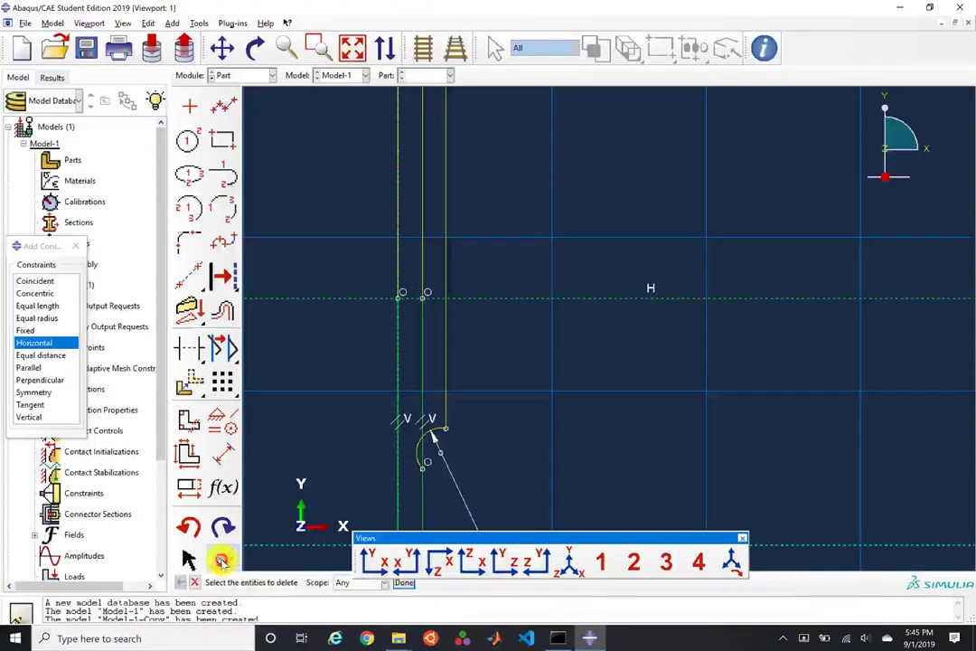
click(447, 370)
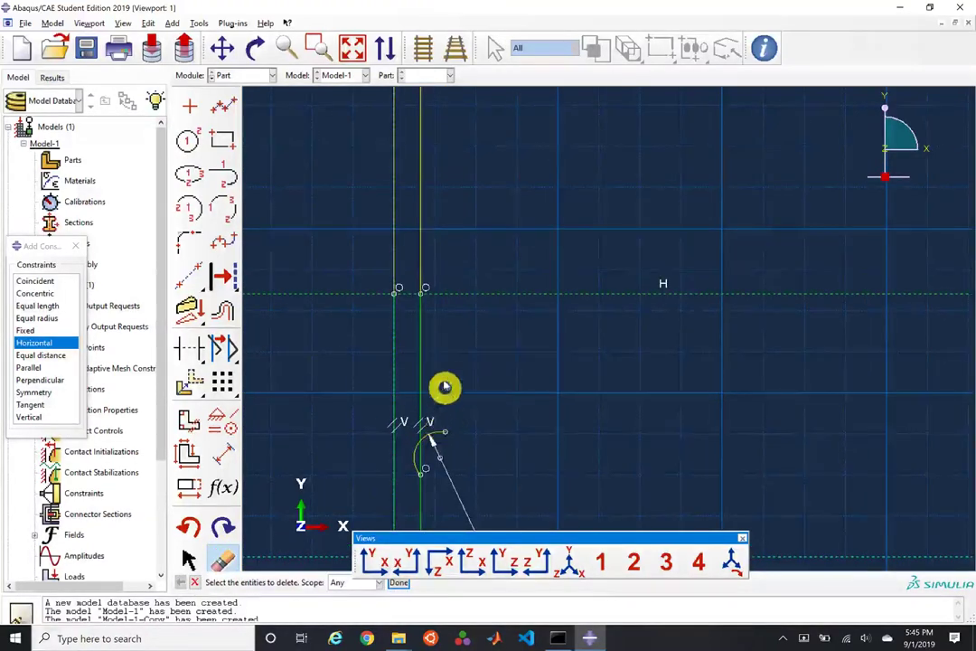
scroll(444, 386, down, 2)
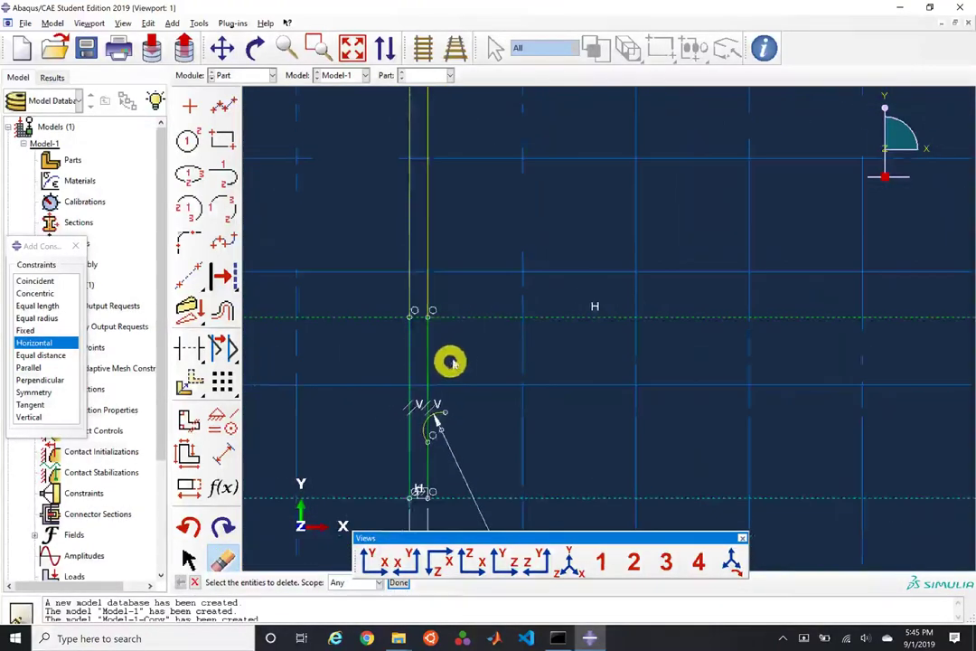
click(430, 289)
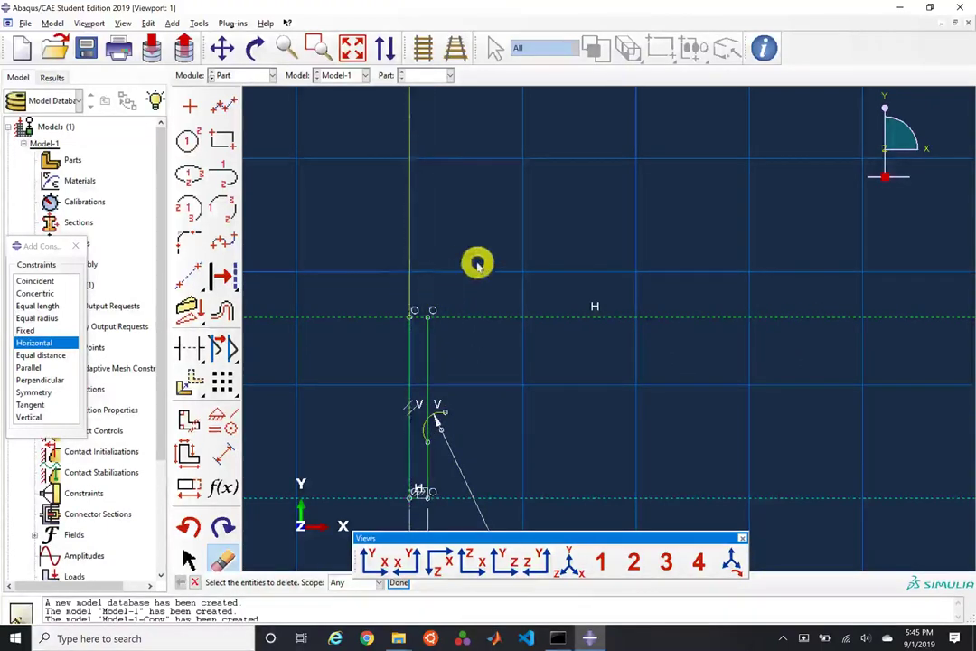
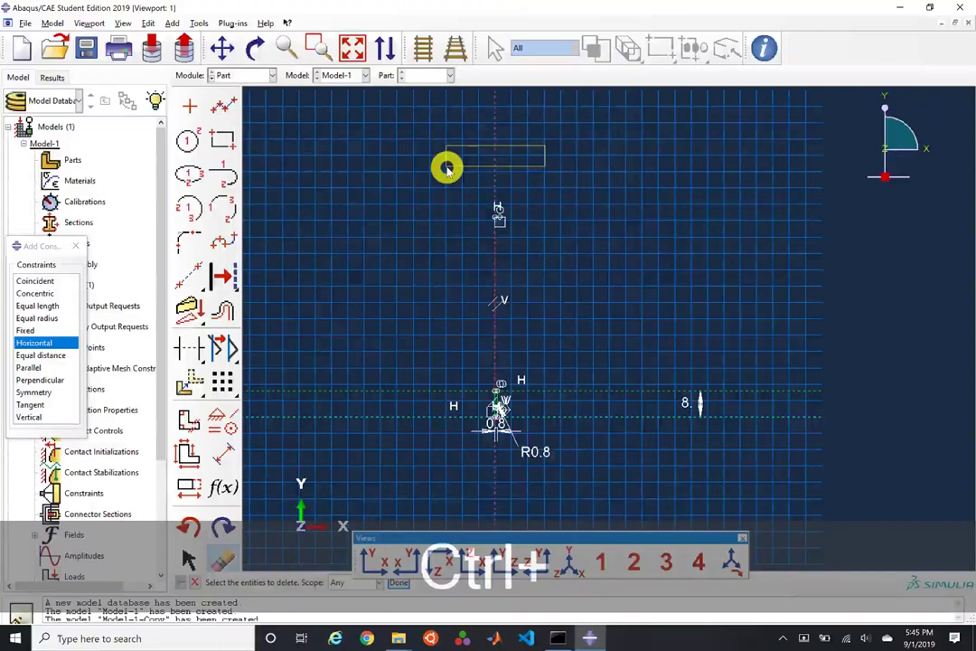
scroll(499, 349, up, 3)
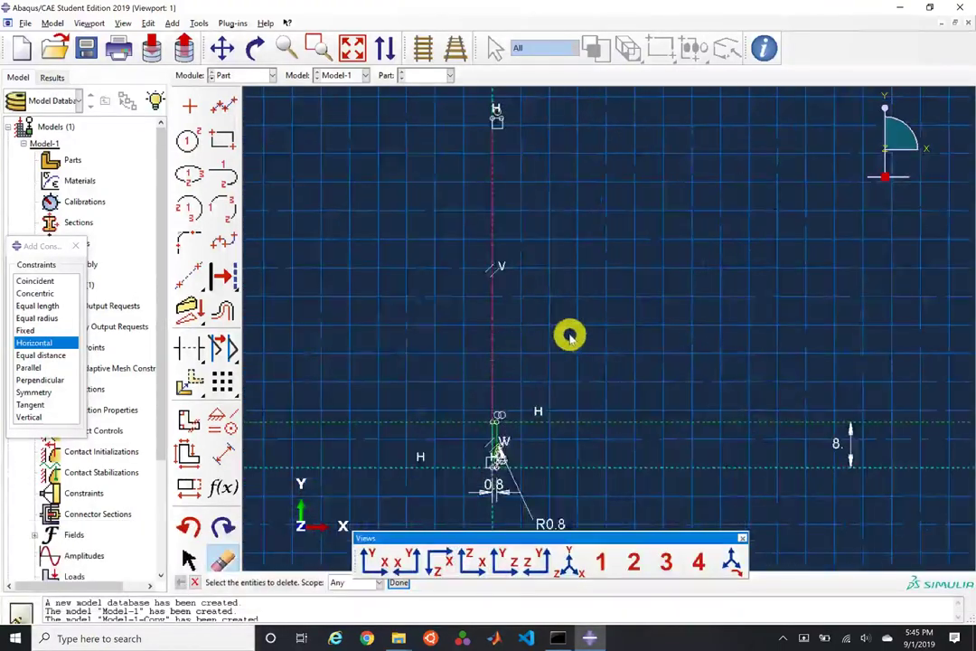
scroll(529, 389, up, 3)
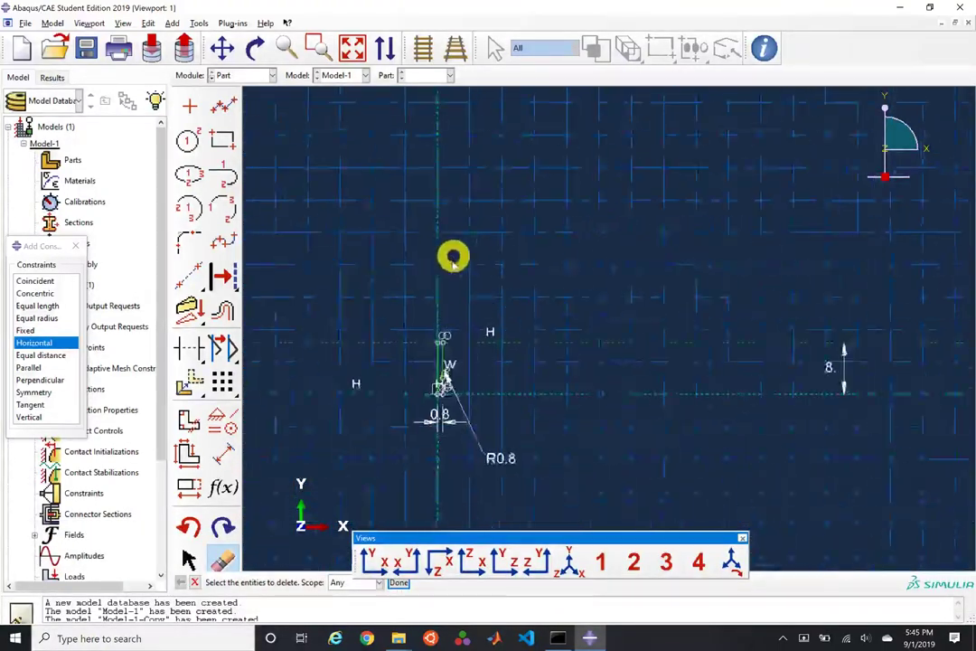
Step: Move the 0.8-radius arc up beside the outer vertical edge, just above the upper horizontal construction line
scroll(477, 371, up, 3)
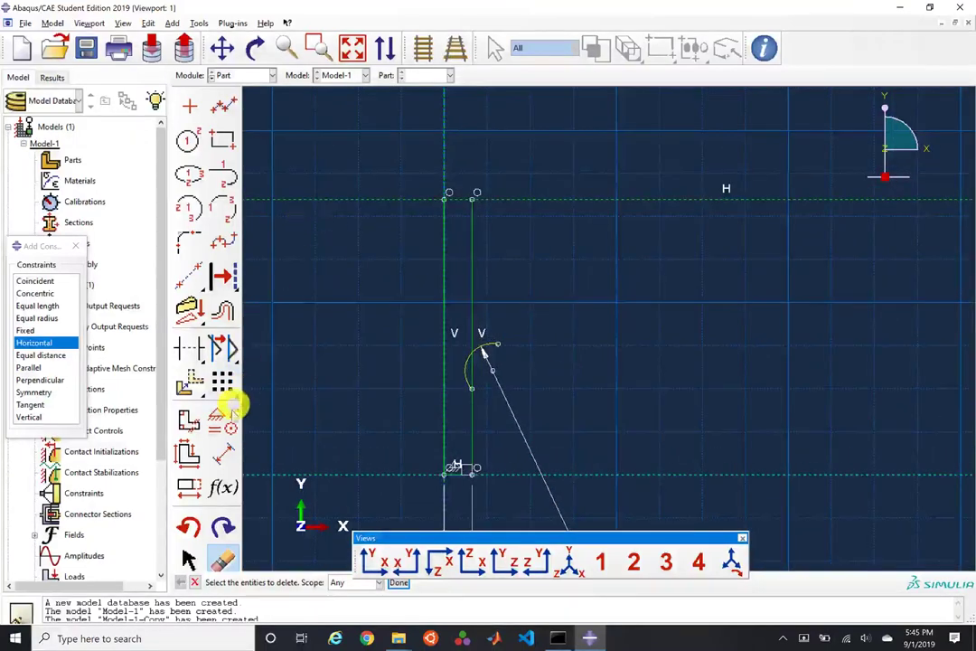
click(190, 558)
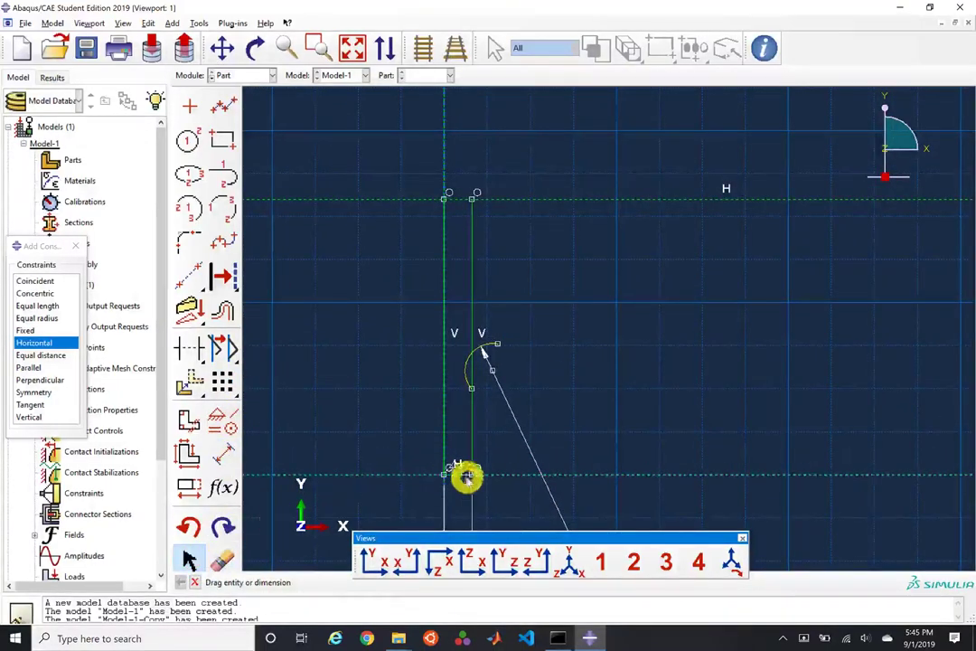
mouse_move(492, 372)
mouse_down()
mouse_move(511, 338)
mouse_move(511, 318)
mouse_move(488, 371)
mouse_move(511, 284)
mouse_move(508, 179)
mouse_move(473, 164)
mouse_move(484, 207)
mouse_move(440, 318)
mouse_move(451, 225)
mouse_up()
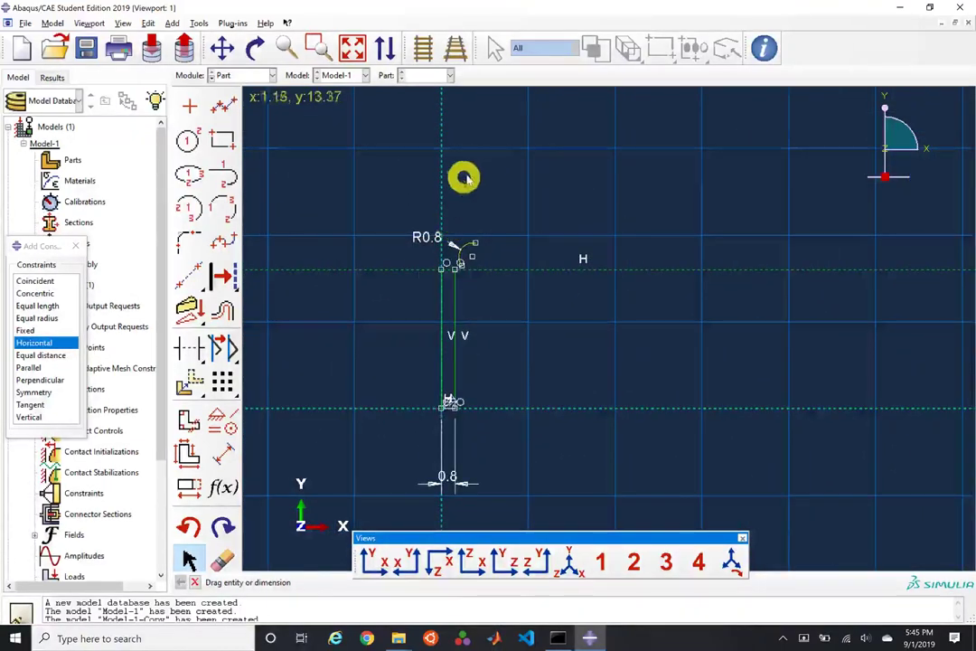
Step: Draw a vertical line upward from the outer edge's top end on the upper construction line
scroll(456, 210, up, 3)
click(226, 116)
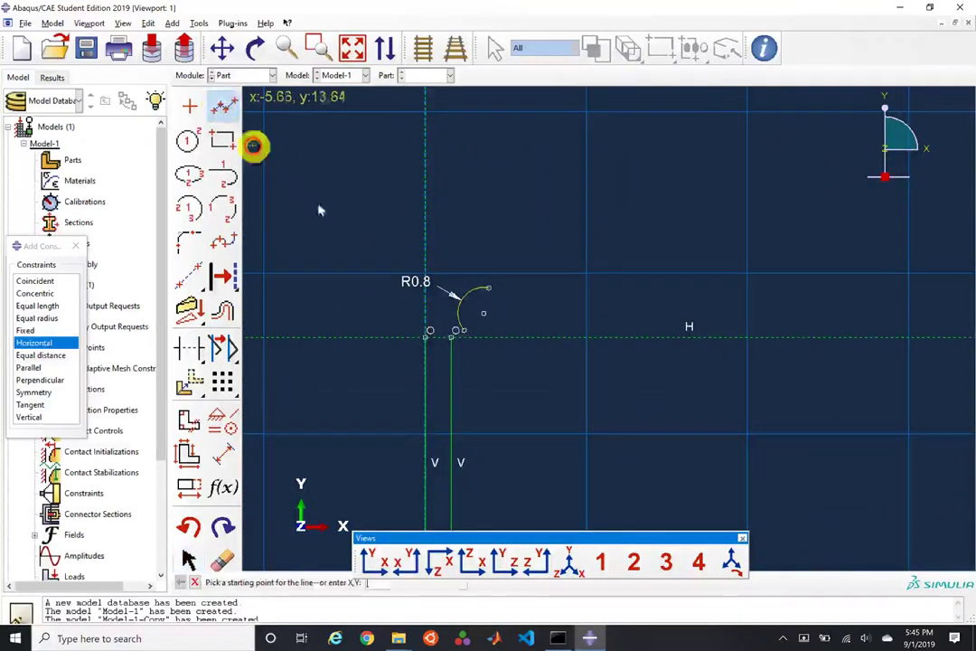
click(452, 335)
click(451, 217)
key(Escape)
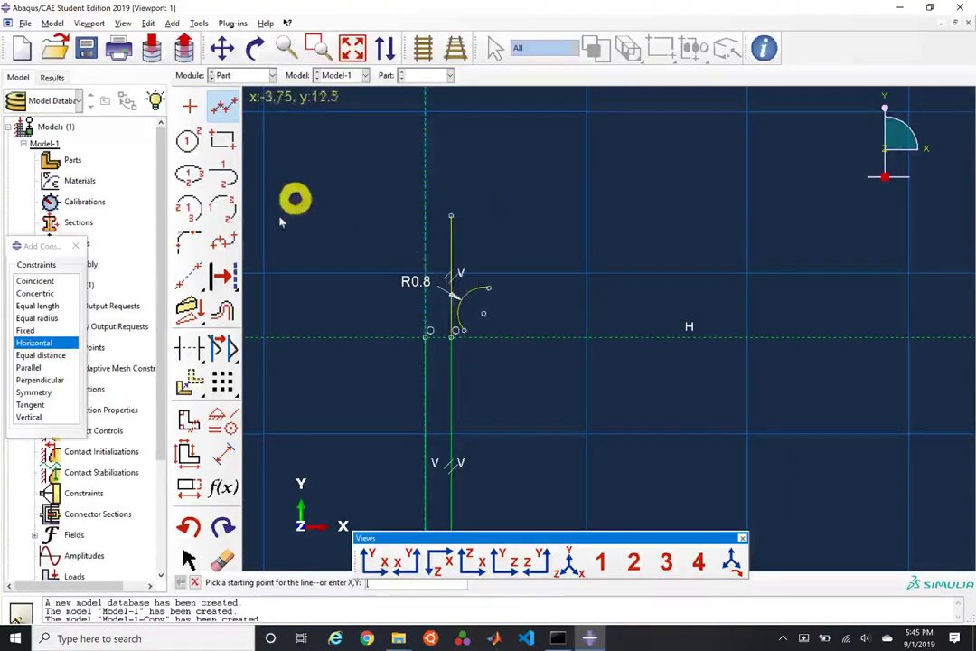
click(188, 560)
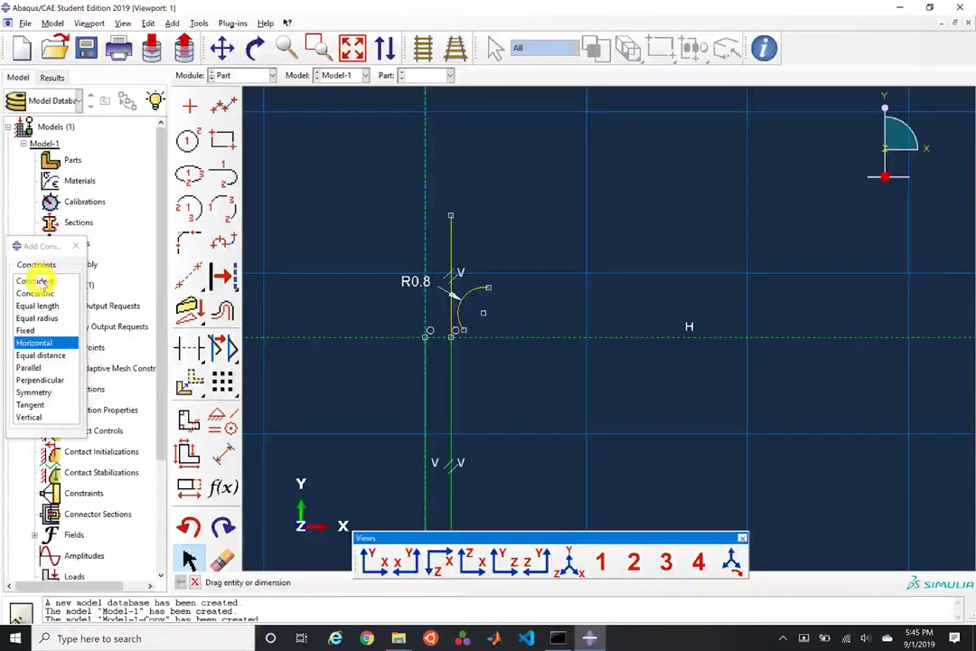
Step: Make the arc's lower end coincident with the new vertical line's top end, and close the floating Views toolbar
click(36, 282)
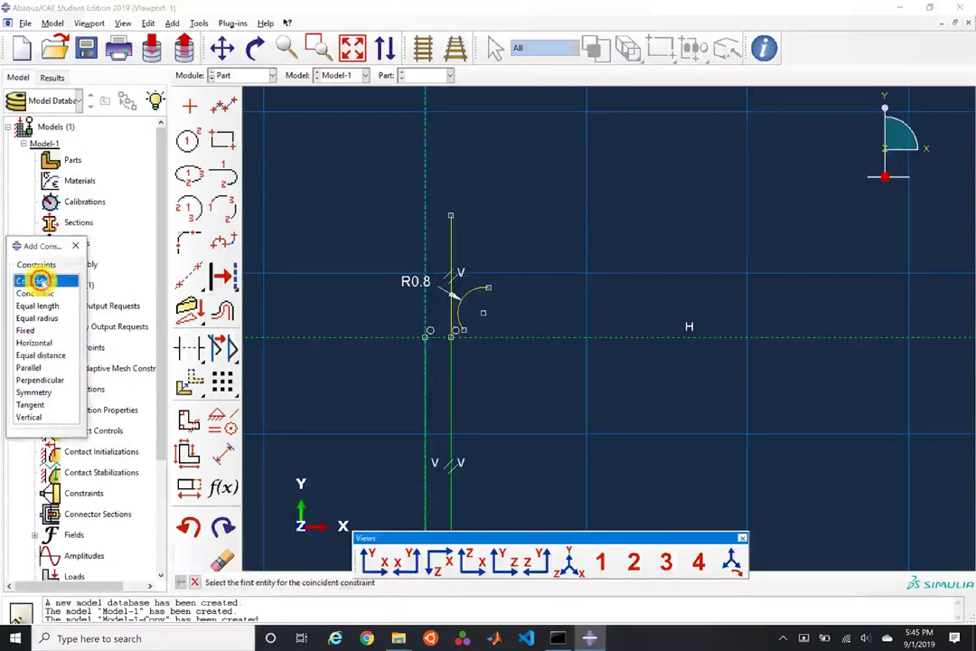
click(463, 330)
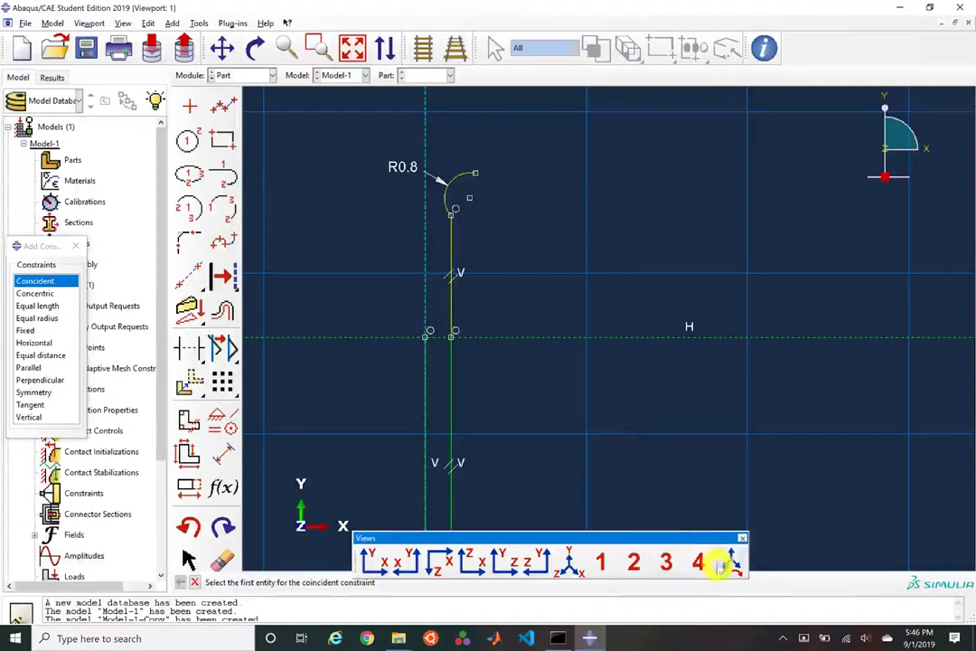
click(743, 537)
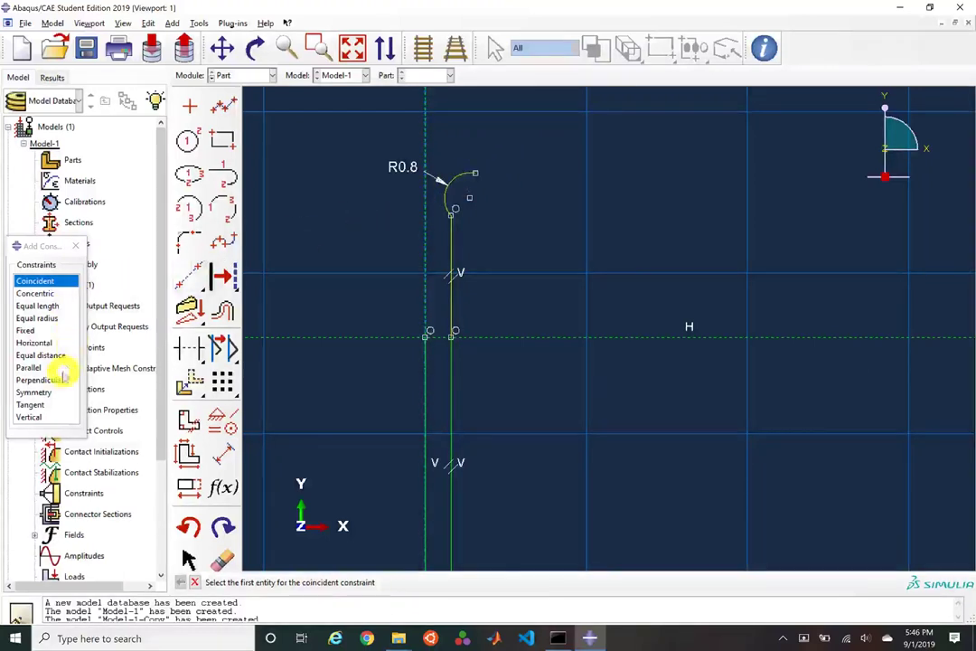
Step: Add a tangent constraint between the arc and the vertical line above the upper construction line
click(31, 404)
scroll(460, 224, up, 2)
scroll(460, 224, up, 2)
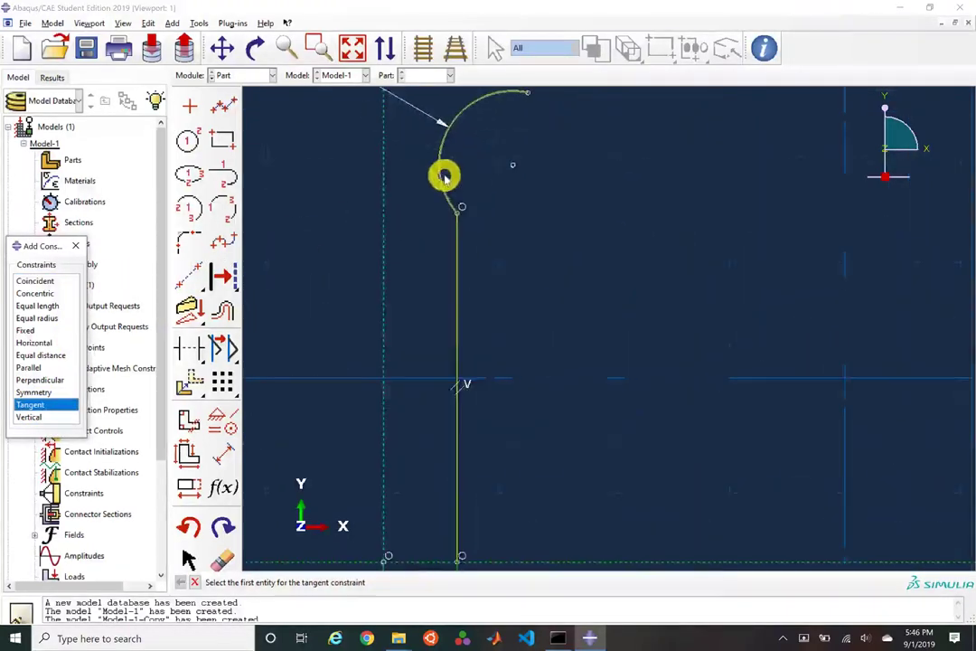
click(447, 175)
click(461, 227)
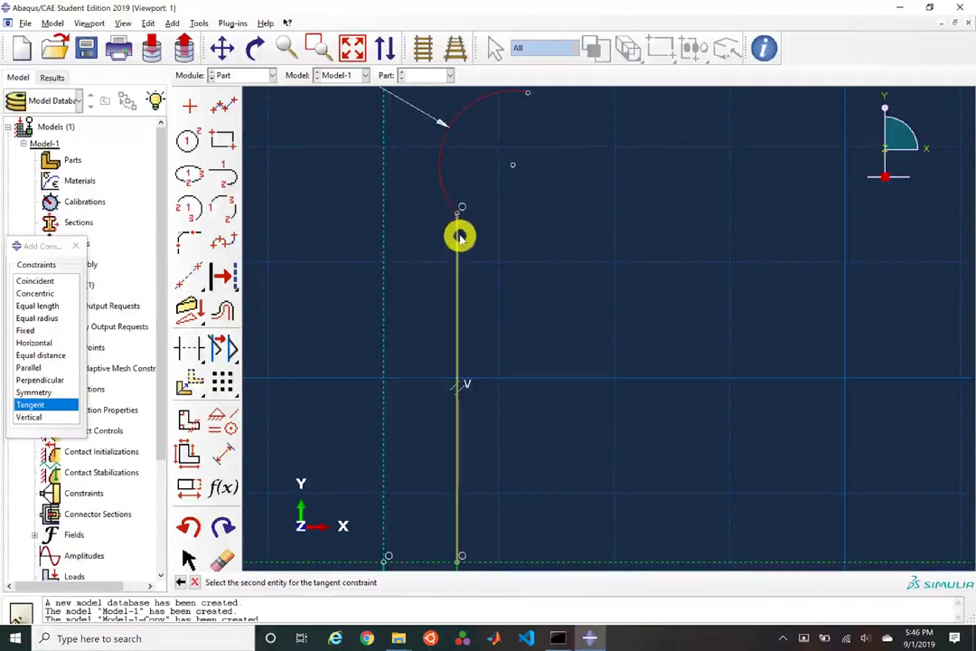
key(shift)
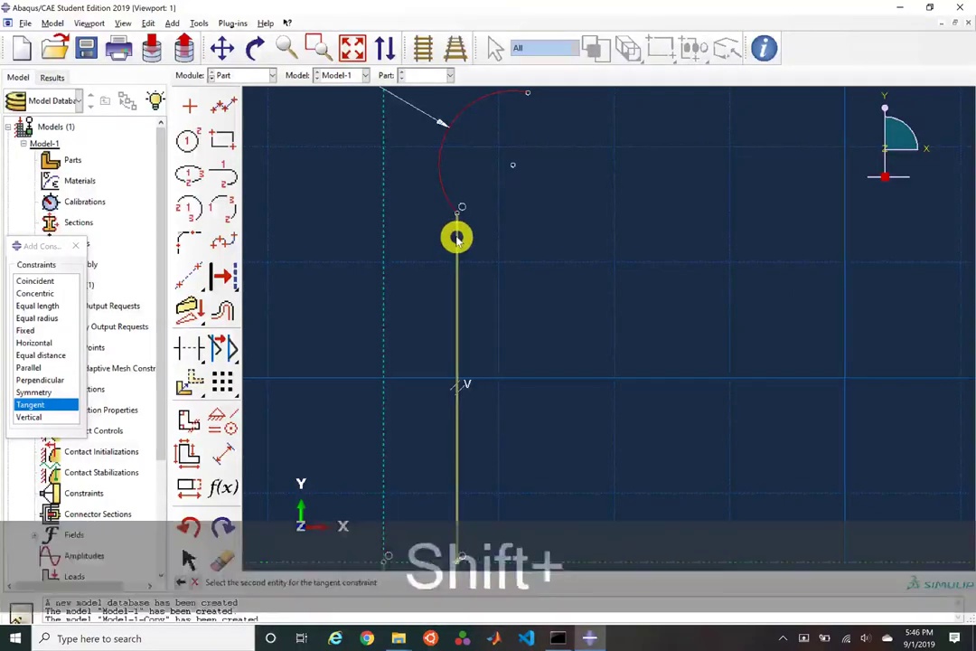
click(458, 237)
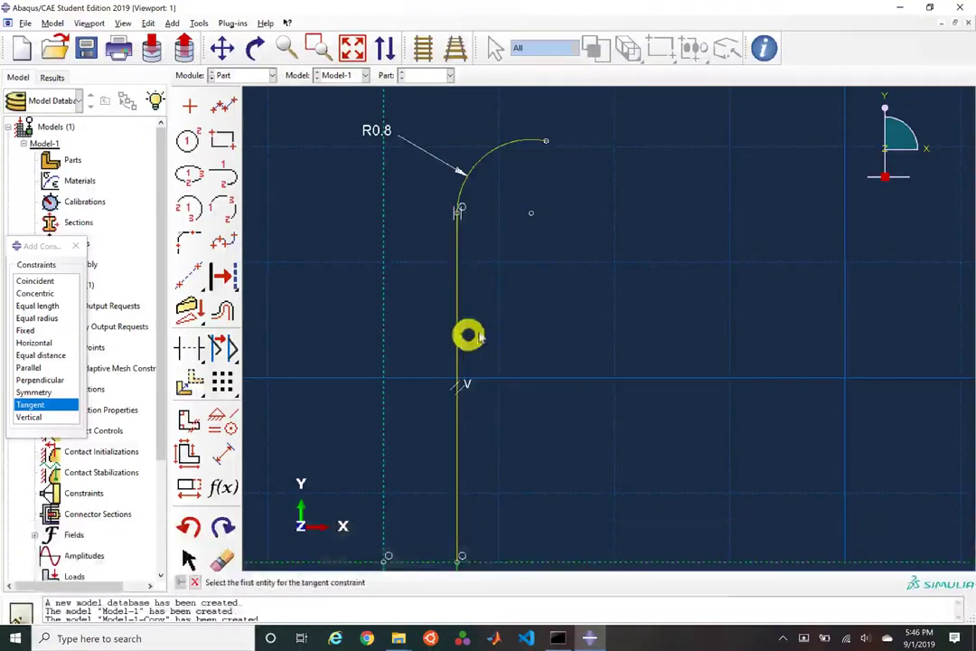
Step: Shorten the arc by moving its free end inward, and lower its junction with the vertical line
scroll(470, 326, down, 5)
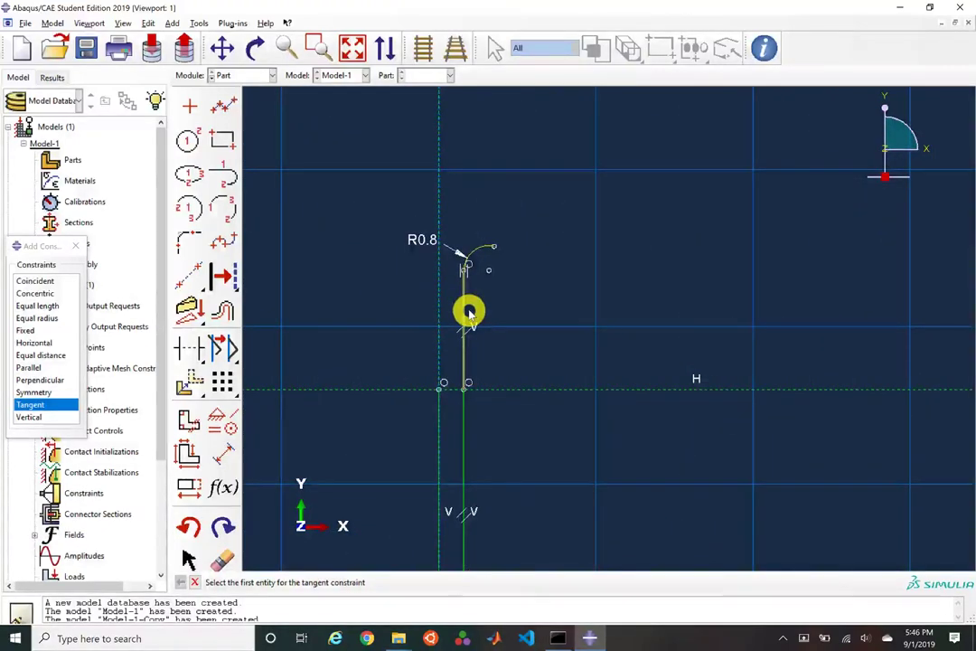
scroll(475, 251, up, 5)
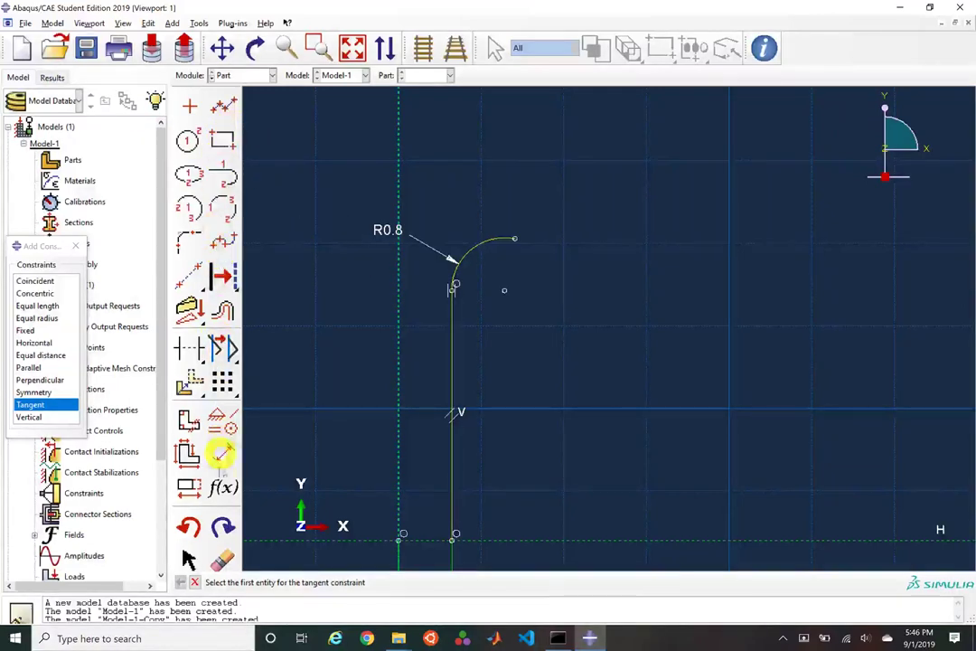
click(193, 559)
mouse_move(519, 244)
mouse_down()
mouse_move(468, 240)
mouse_move(480, 233)
mouse_up()
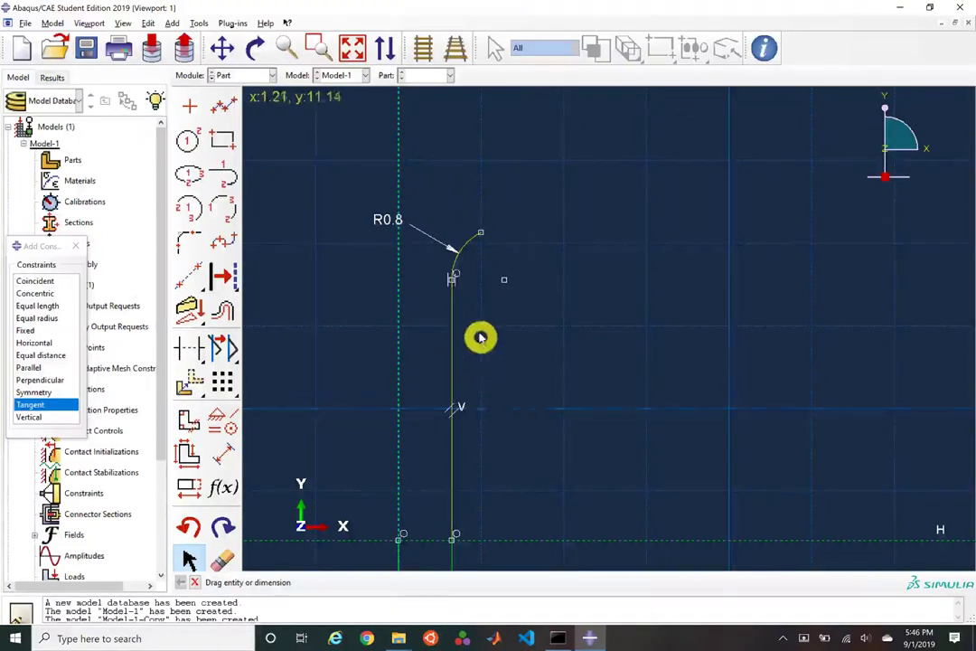
scroll(451, 296, down, 3)
scroll(445, 362, down, 3)
scroll(484, 445, up, 5)
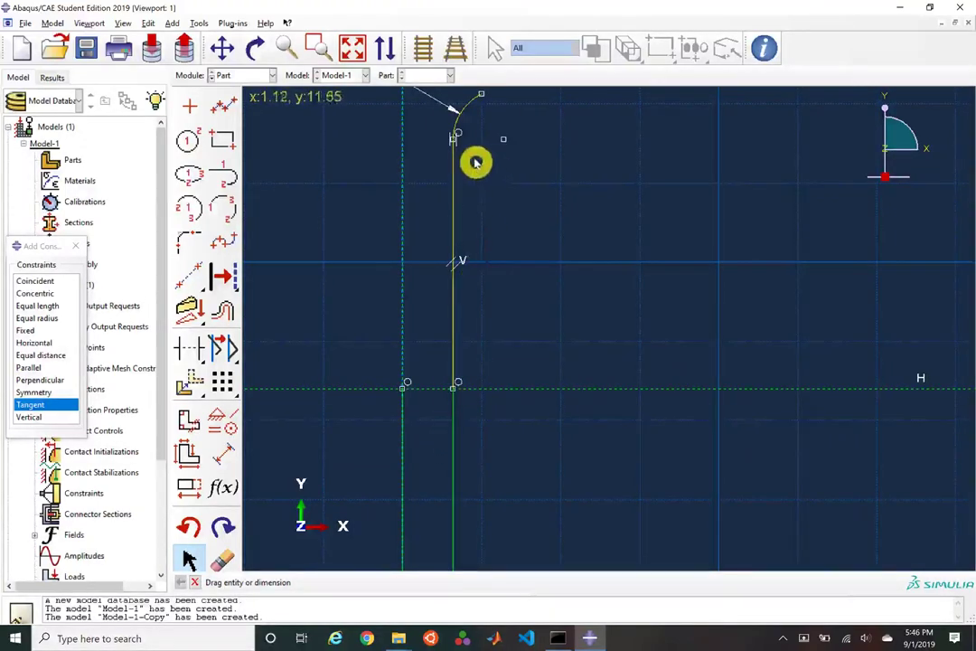
drag(454, 142, 454, 184)
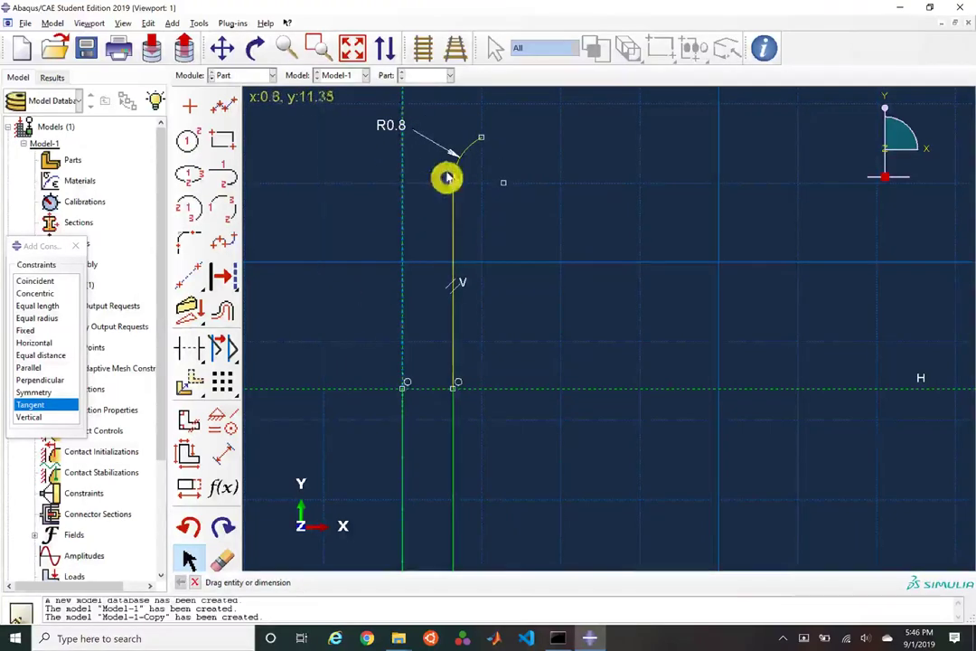
Step: Dimension the vertical line between the upper construction line and the arc as 0.5
click(223, 455)
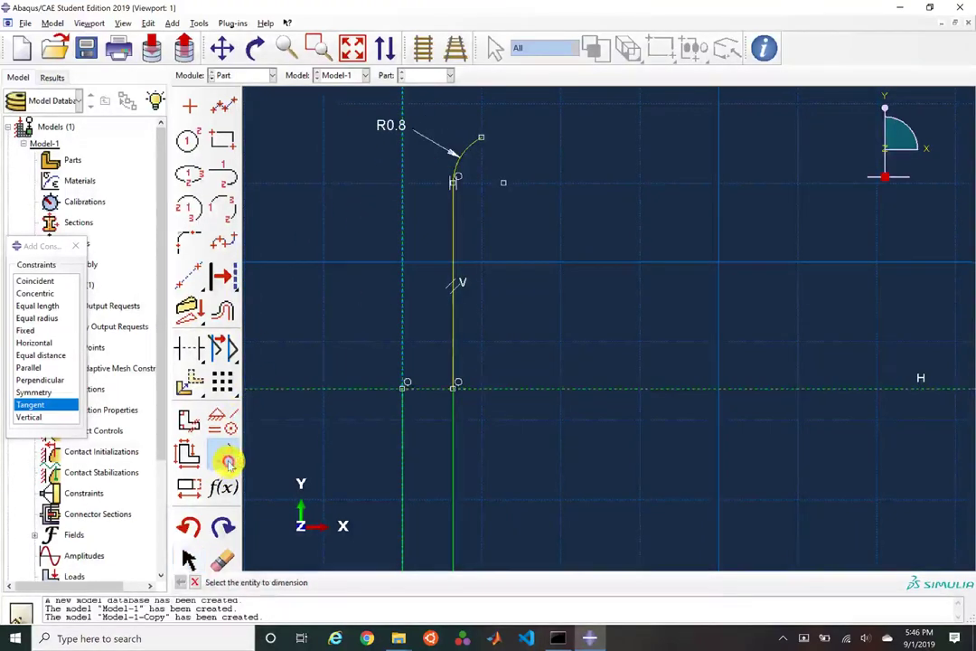
click(454, 294)
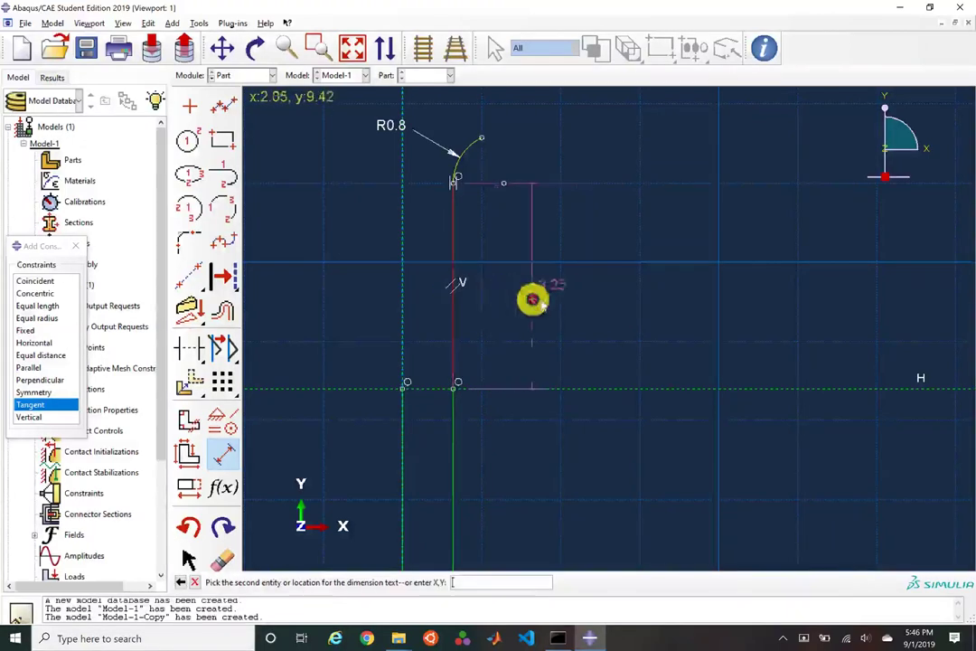
click(624, 303)
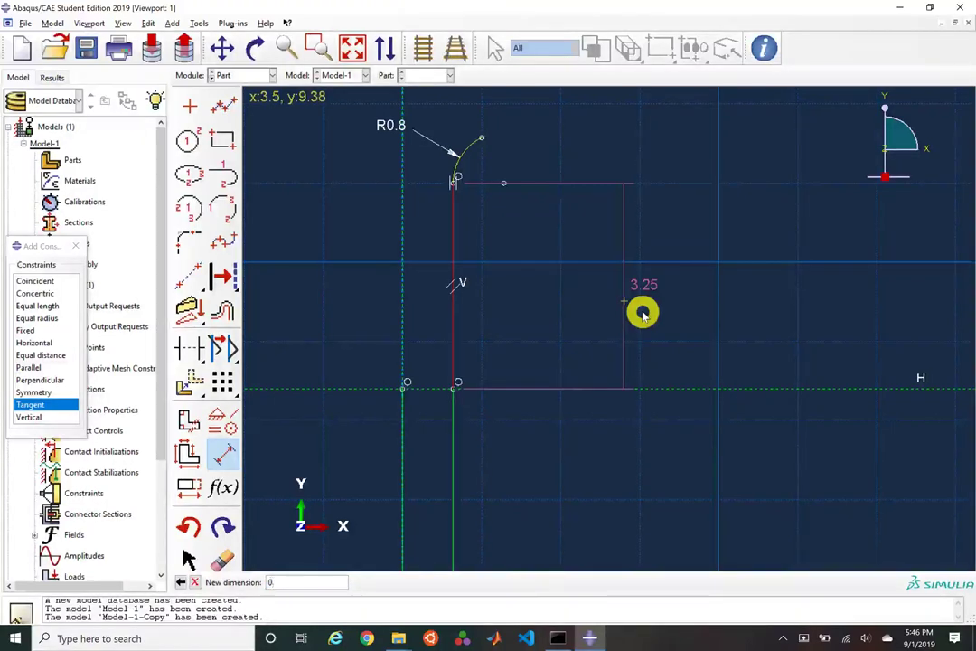
key(Return)
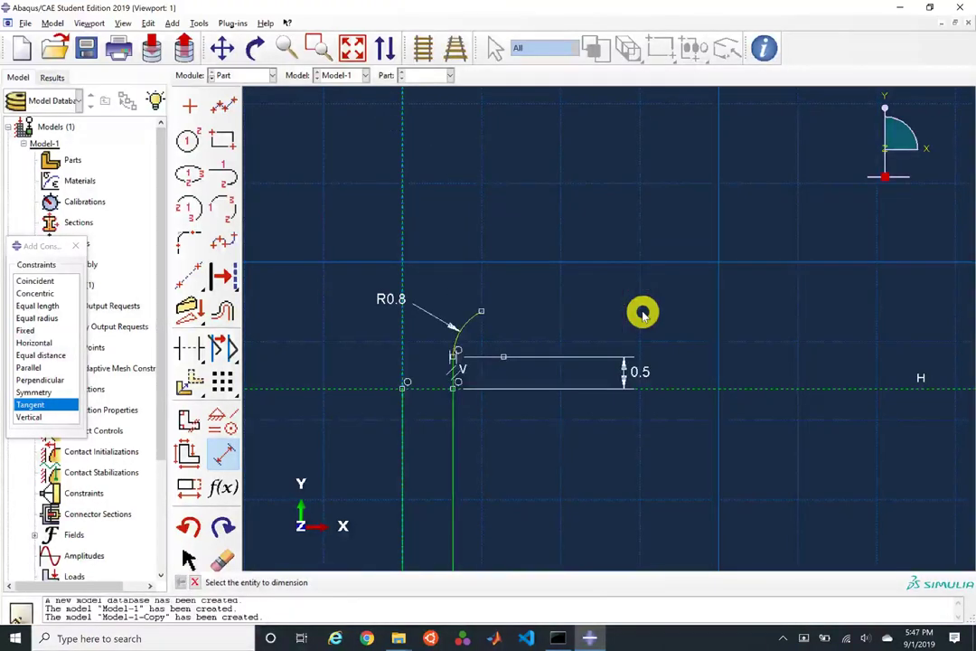
Step: Close the outline above the arc with lines about 1.6 up, about 1.25 across to the axis, and down to the upper construction line
scroll(584, 316, up, 3)
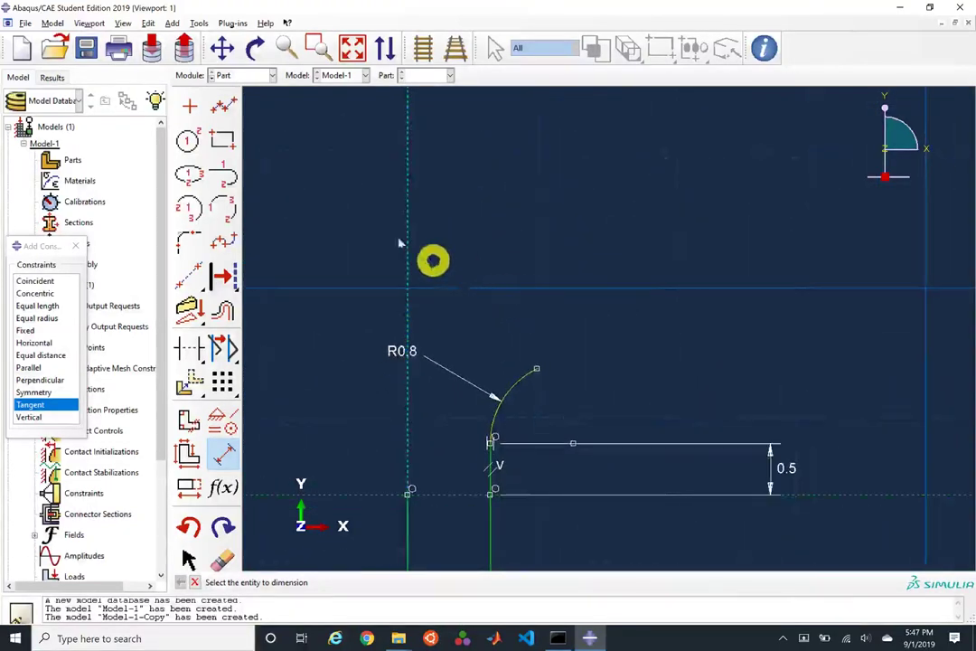
click(224, 106)
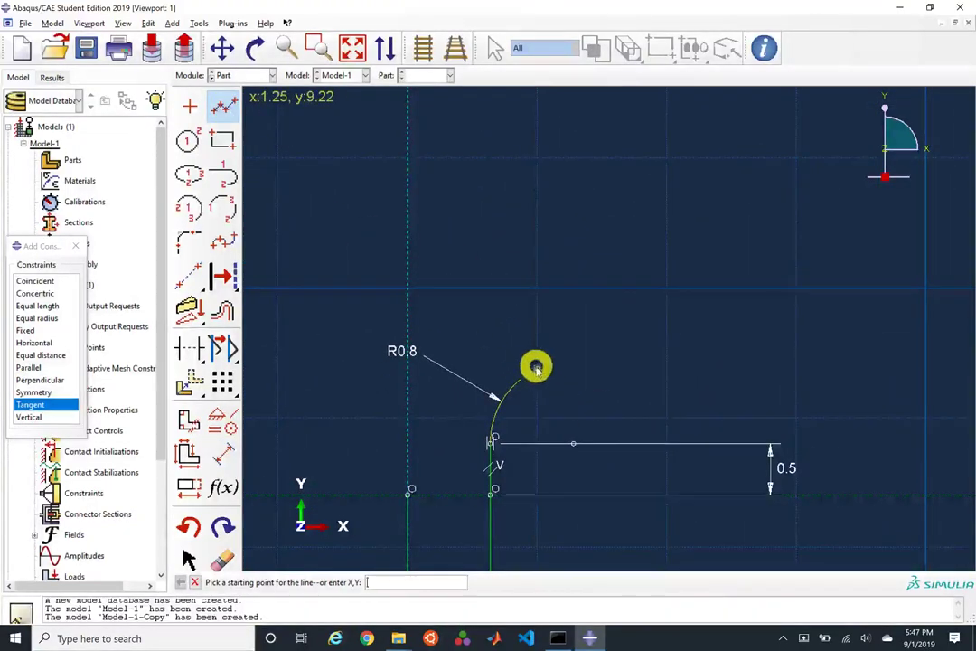
click(537, 202)
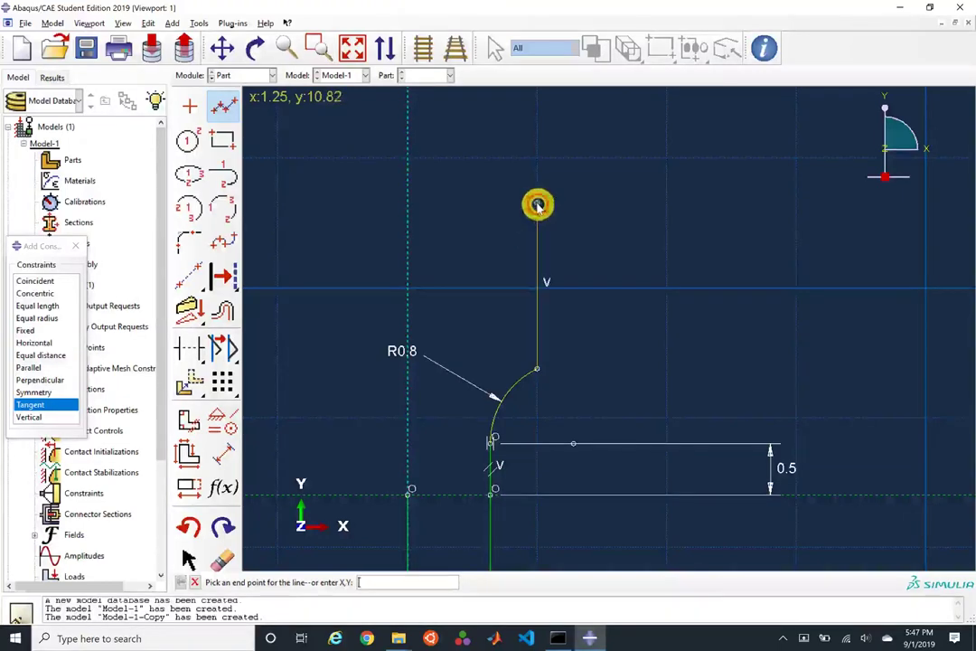
click(411, 199)
scroll(414, 203, down, 6)
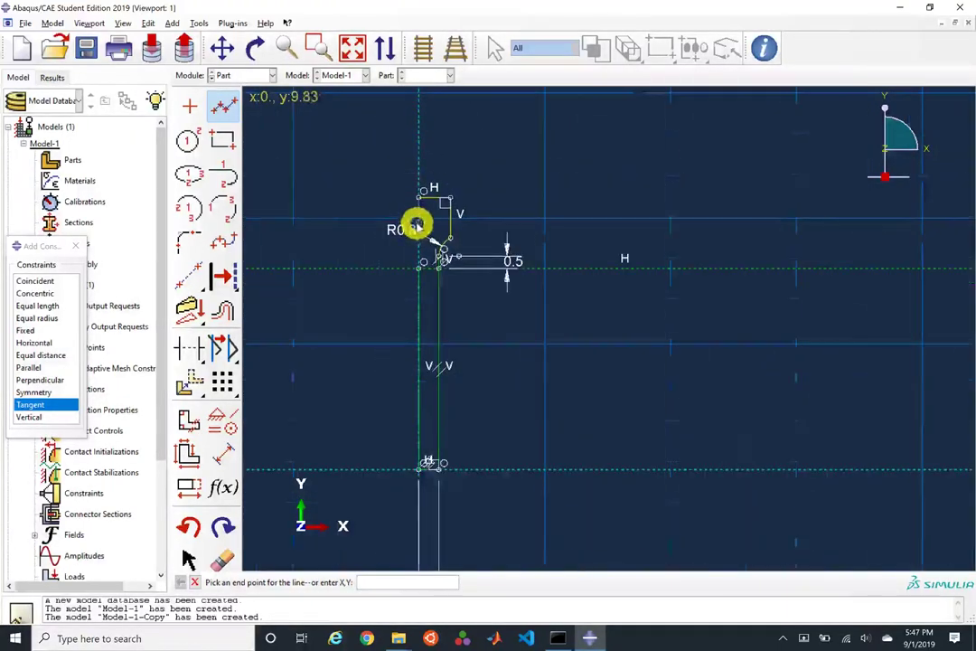
scroll(419, 273, up, 4)
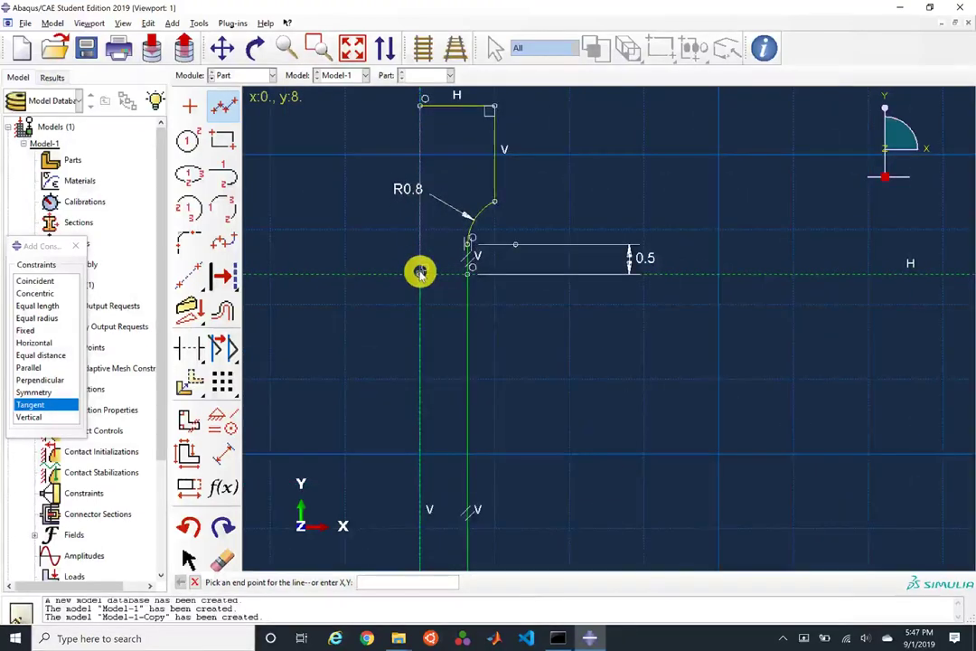
click(419, 271)
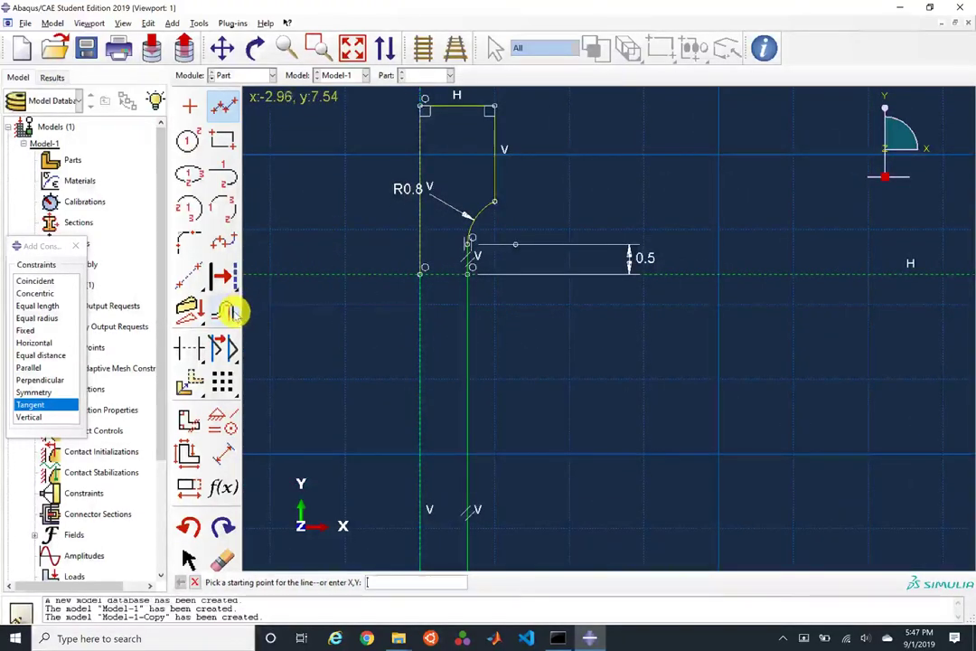
Step: Dimension the outer vertical edge above the arc as 1.2
click(224, 451)
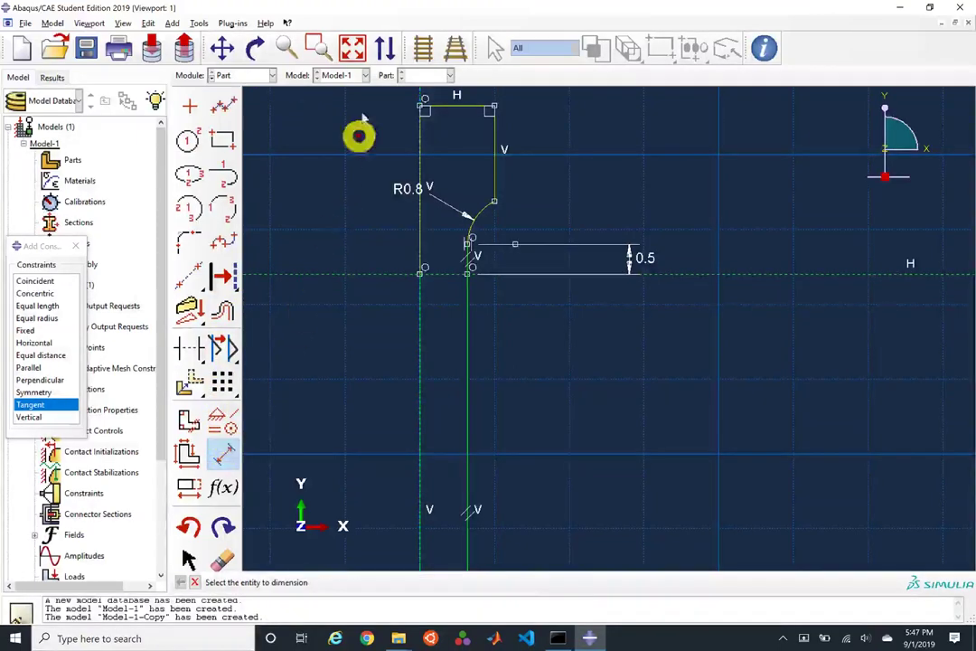
click(492, 142)
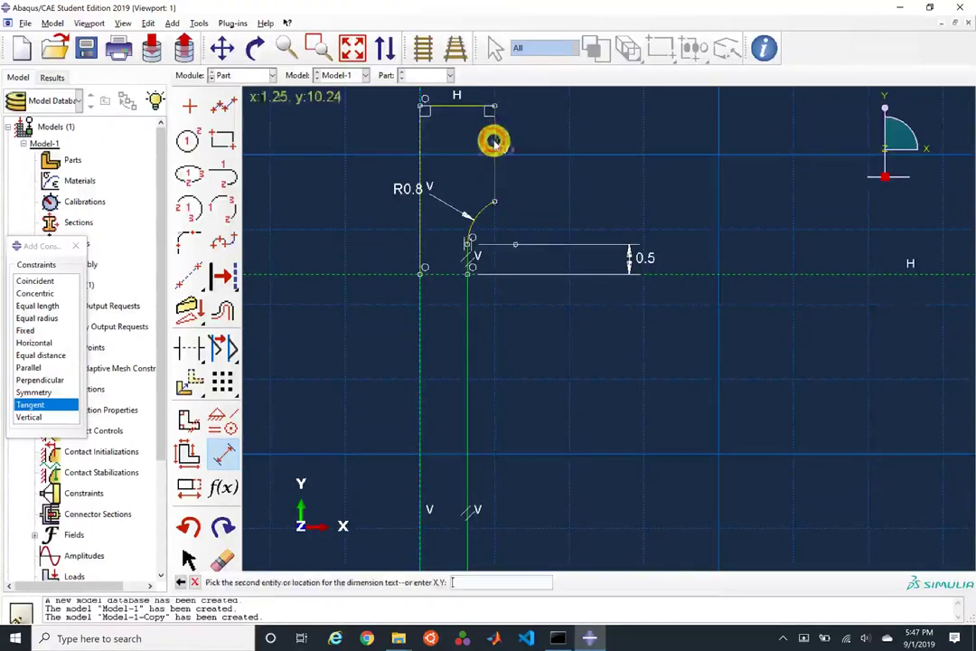
click(546, 142)
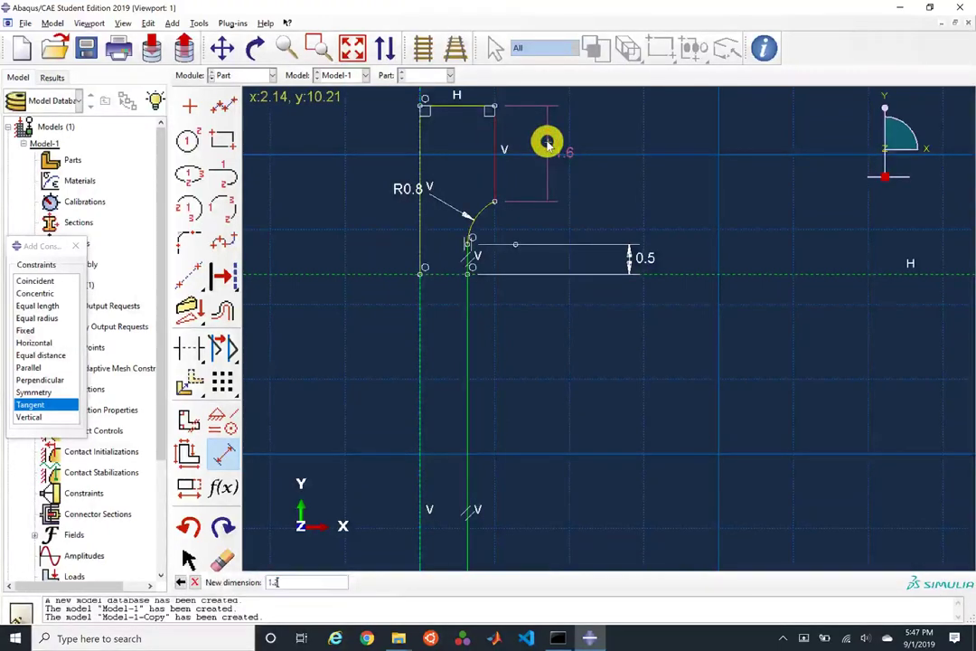
key(Return)
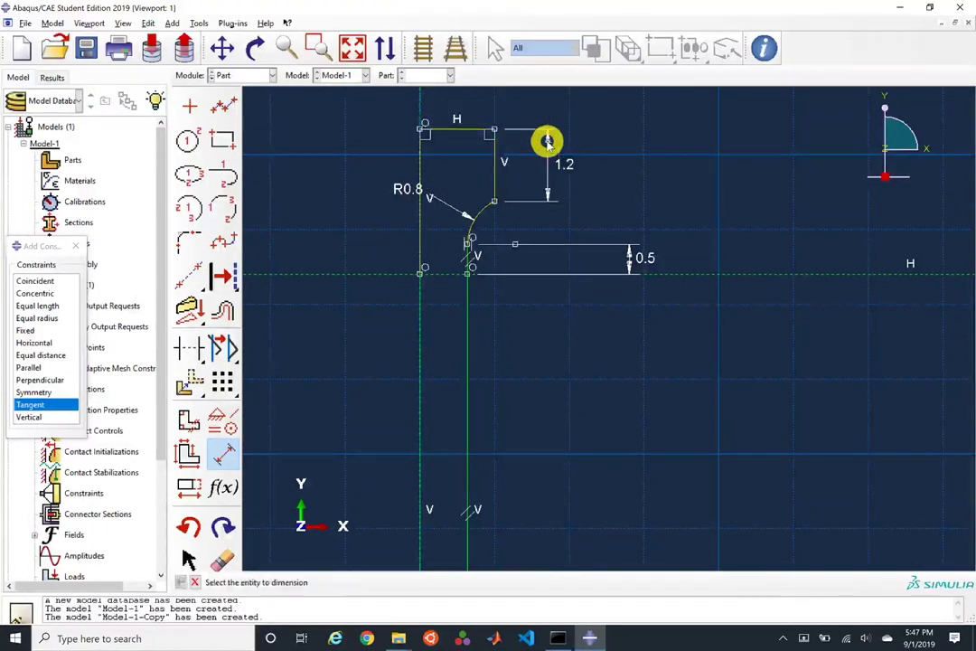
Step: Dimension the top horizontal edge's width, placing the dimension above the edge
click(467, 134)
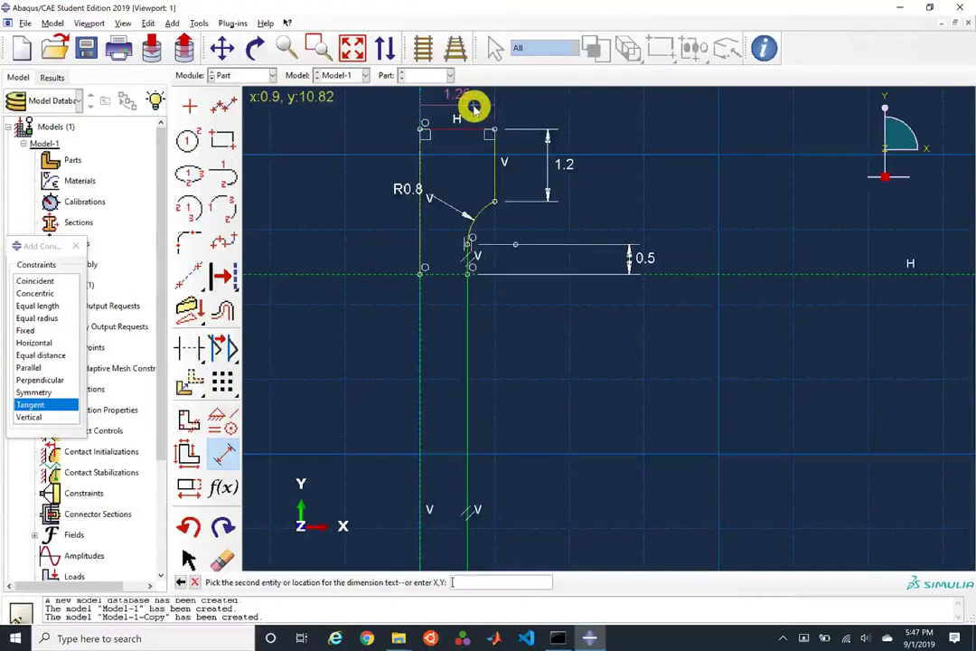
click(474, 107)
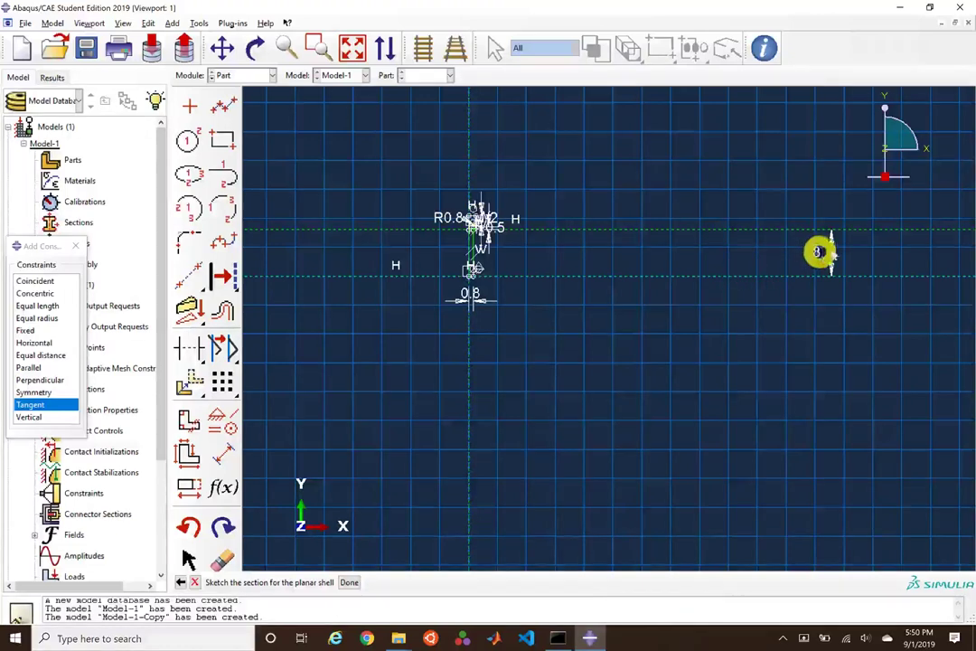
scroll(828, 255, up, 3)
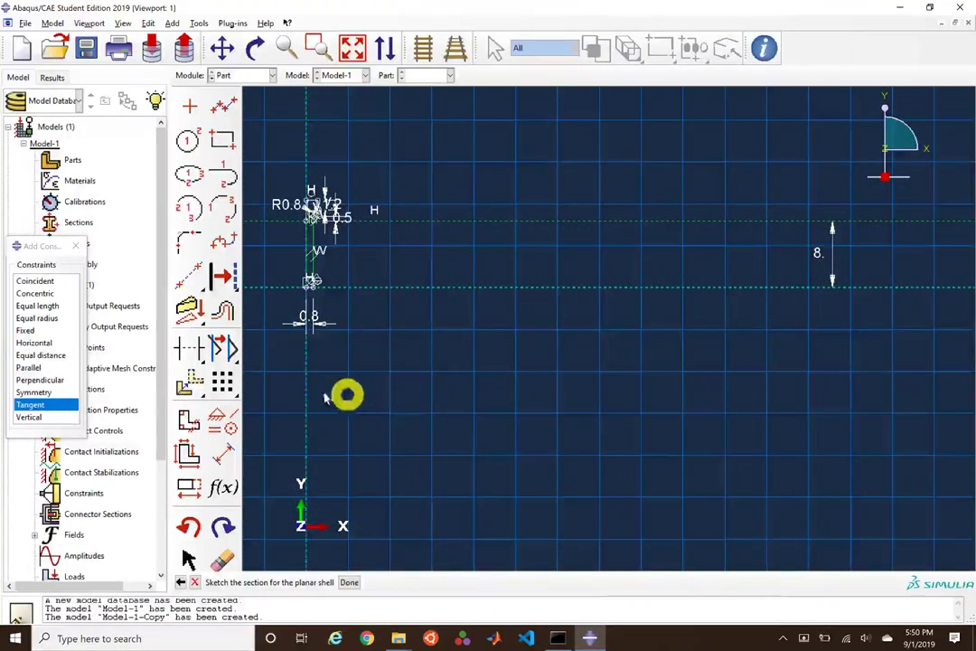
Step: Set the vertical distance between the two horizontal construction lines to 4
click(187, 486)
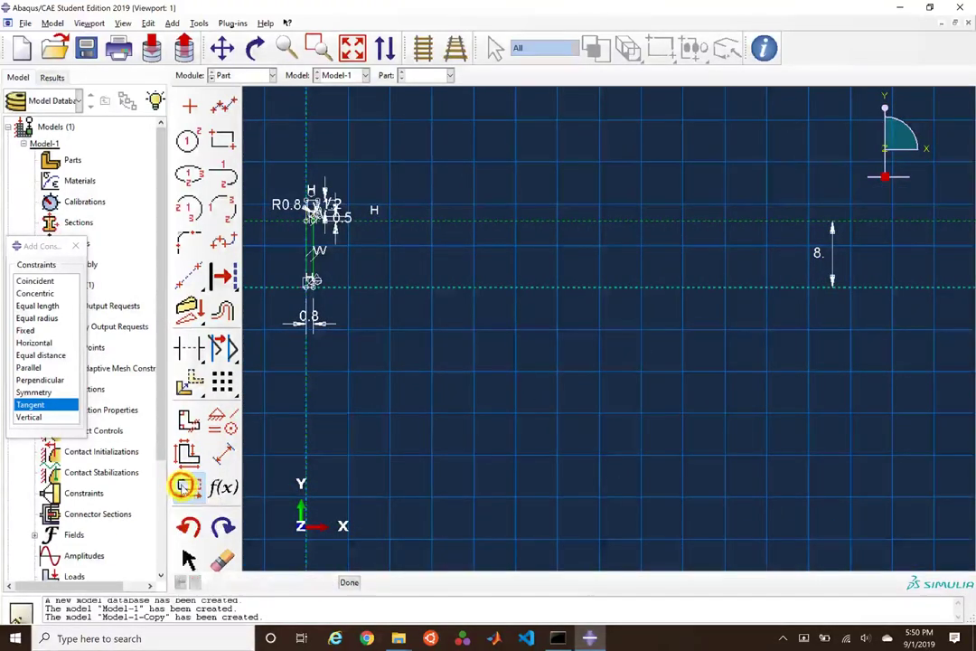
click(819, 253)
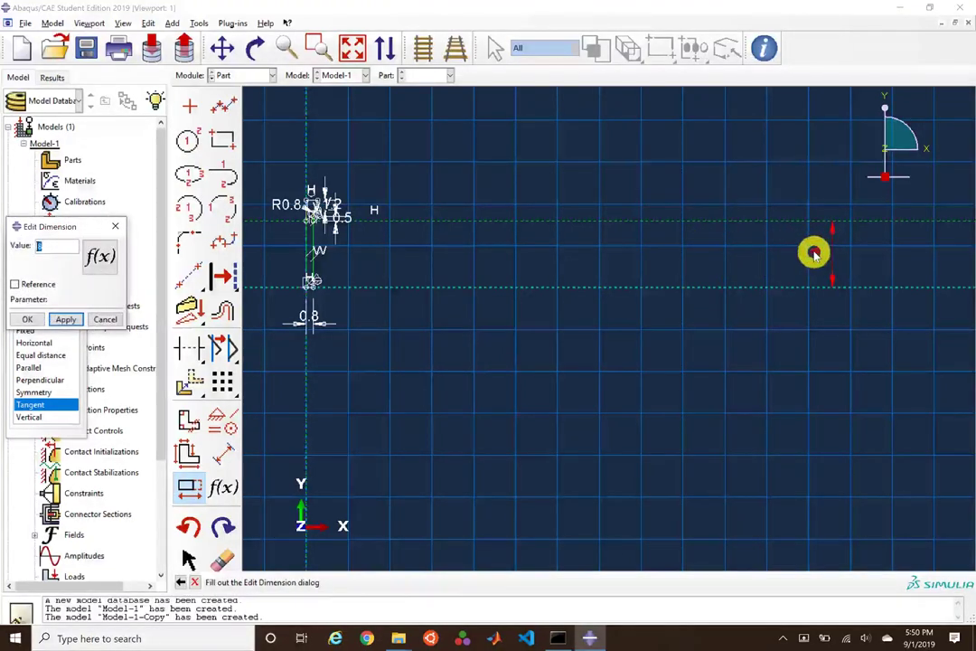
text(4)
click(29, 313)
scroll(334, 264, up, 5)
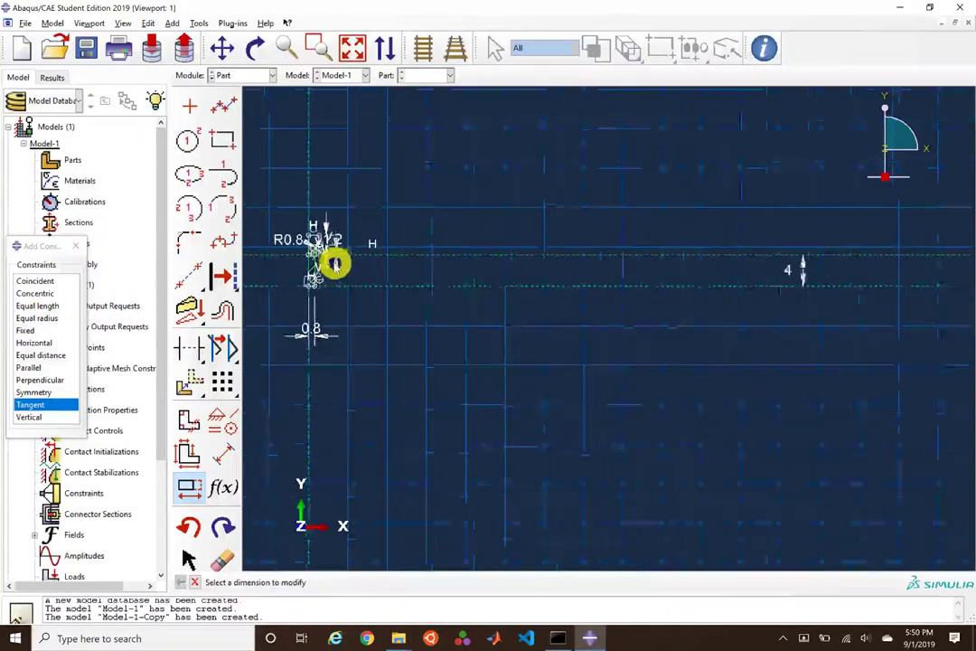
scroll(398, 271, down, 4)
key(Escape)
Step: Move the vertical 4 dimension in close beside the bar profile
click(712, 298)
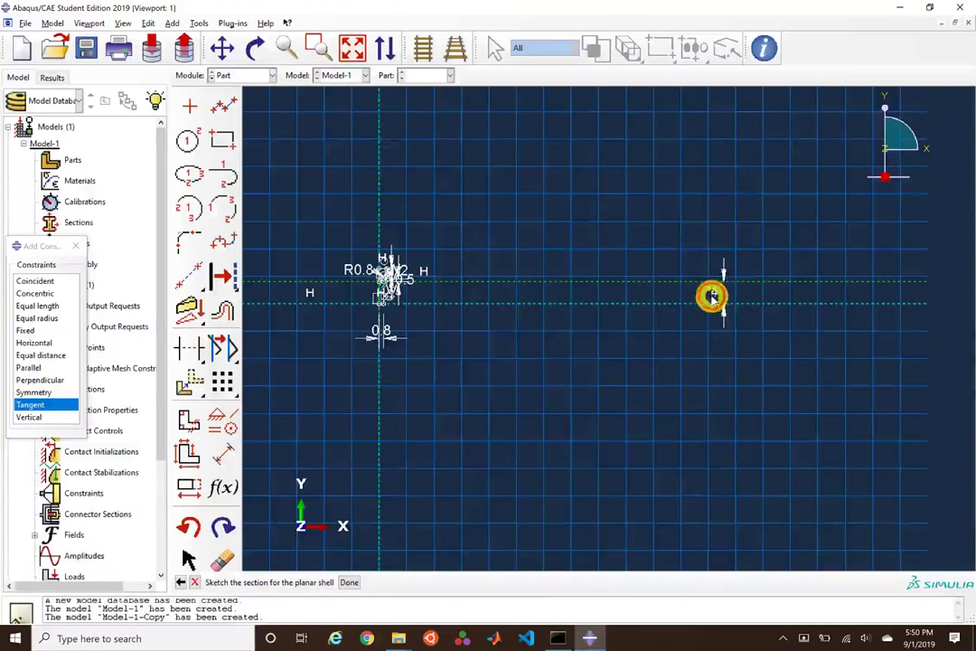
click(188, 559)
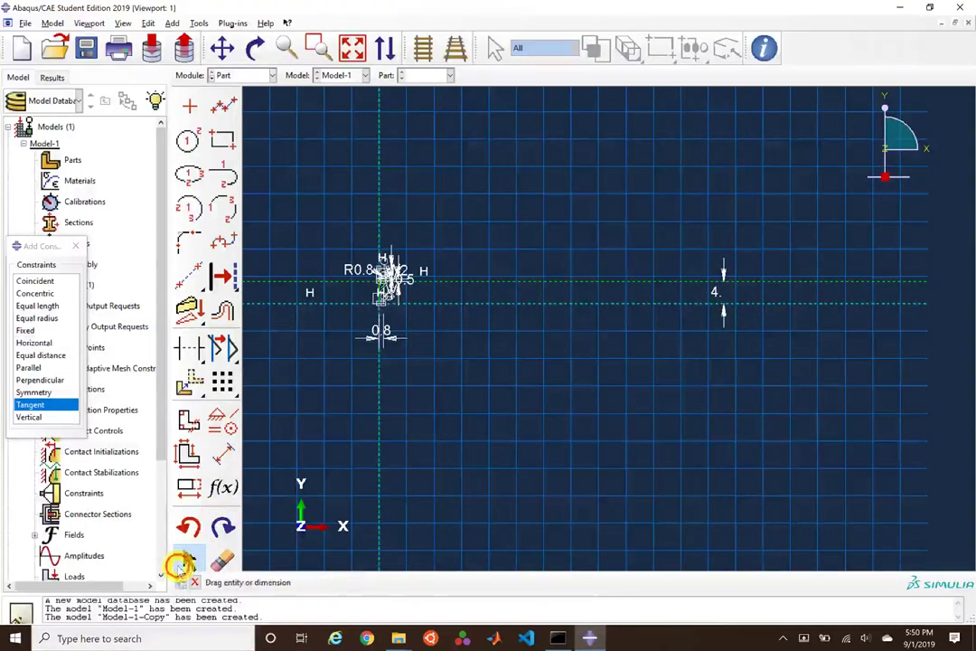
mouse_move(717, 312)
mouse_down()
mouse_move(449, 313)
mouse_move(400, 307)
mouse_move(364, 285)
mouse_up()
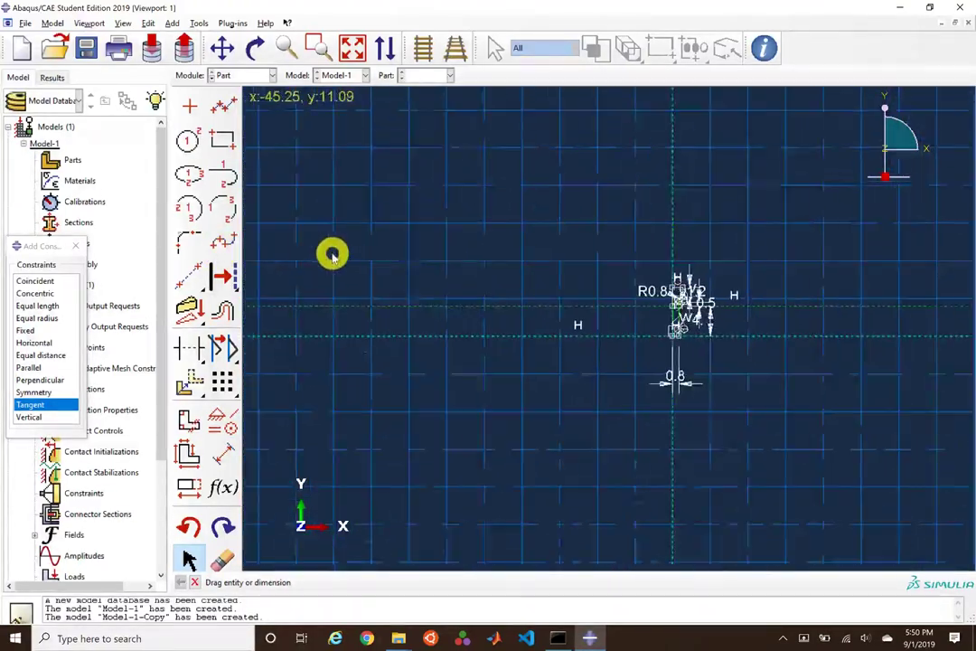
Step: Try to dimension the height from the lower construction line to the profile's top edge as 8, and undo it
scroll(684, 326, up, 5)
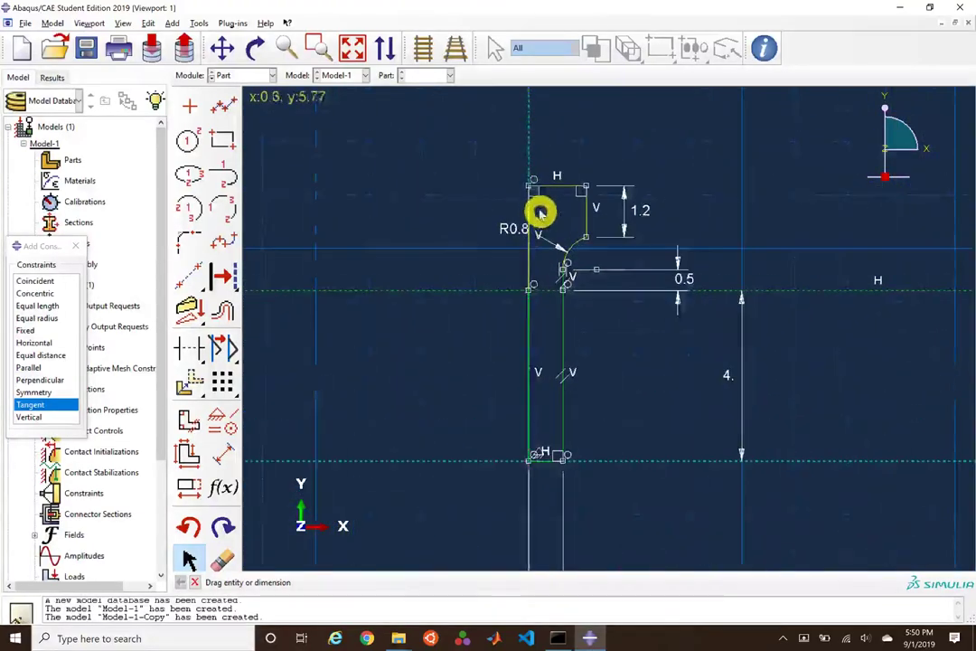
scroll(531, 184, up, 2)
scroll(531, 184, down, 2)
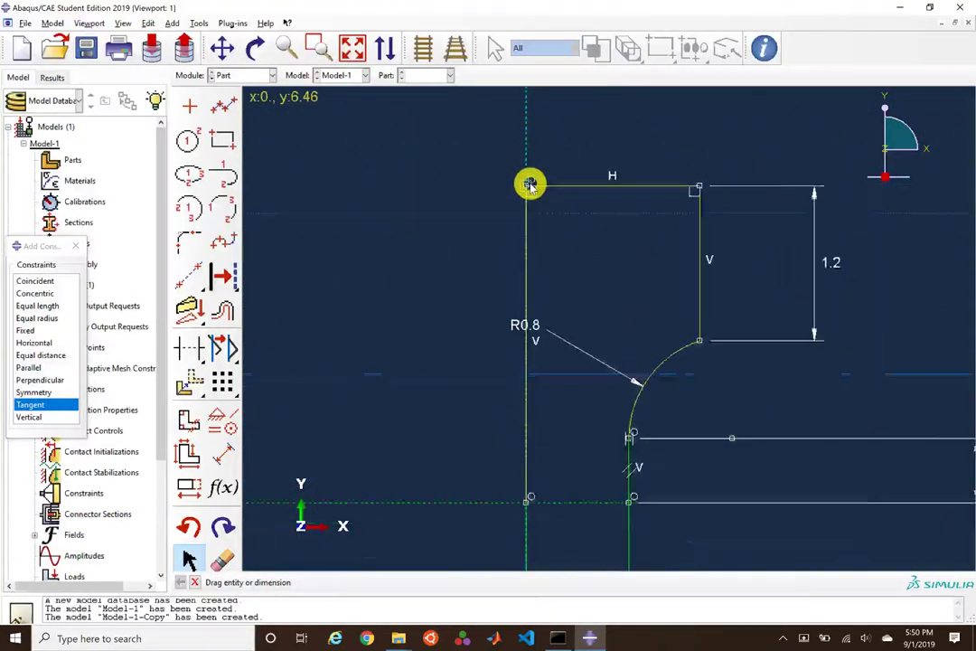
scroll(533, 185, down, 4)
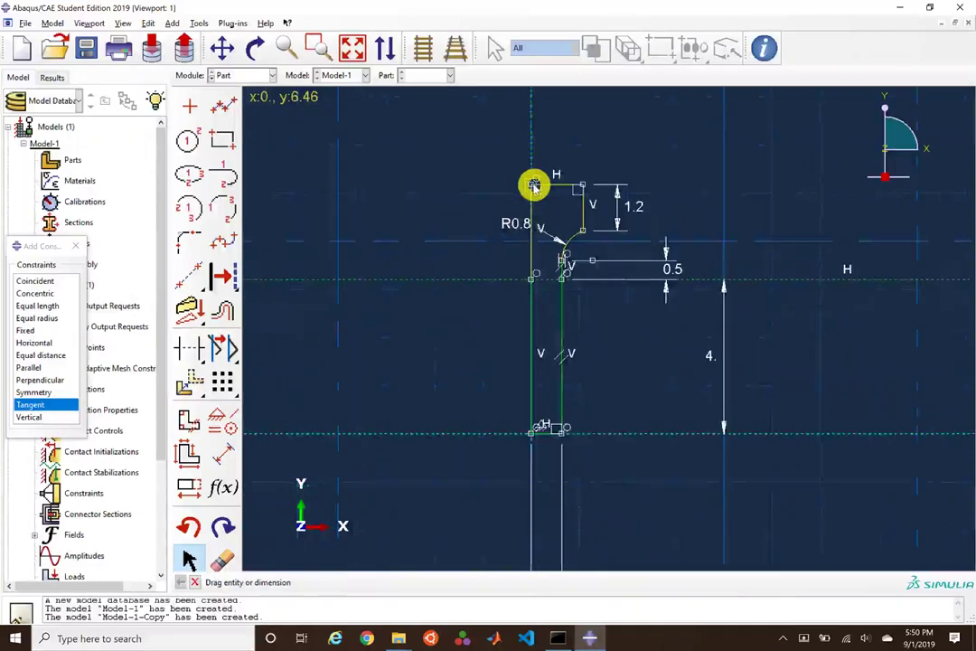
click(226, 451)
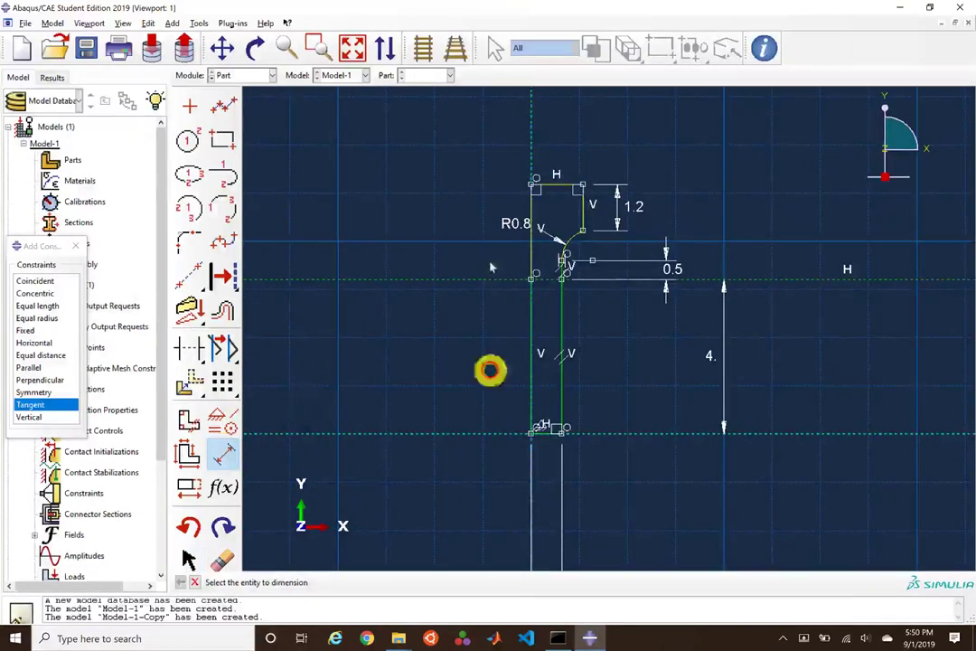
click(570, 189)
click(642, 421)
click(787, 395)
text(8)
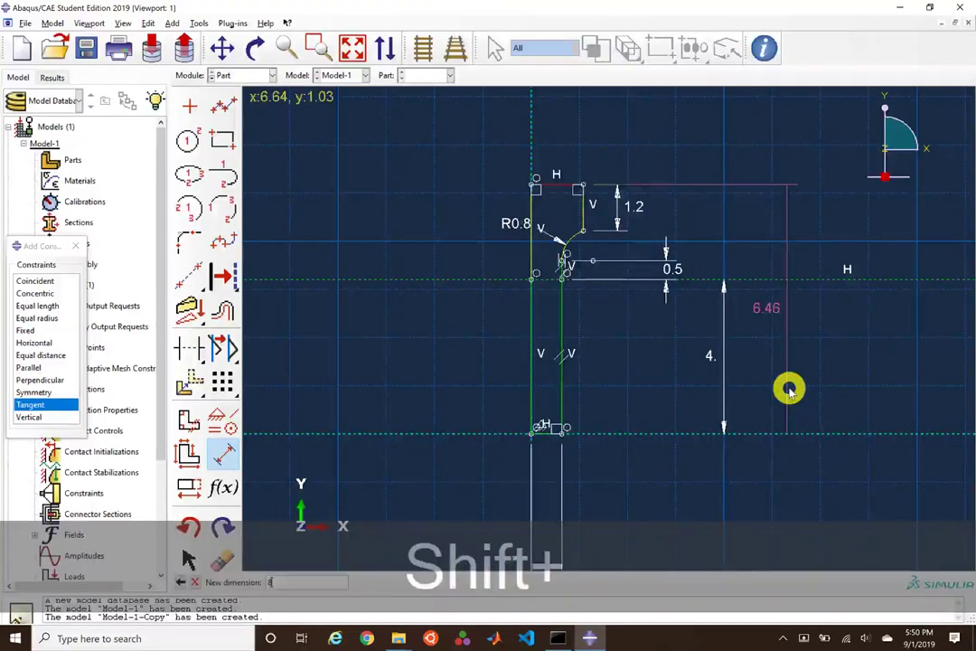
key(shift+Return)
key(ctrl+z)
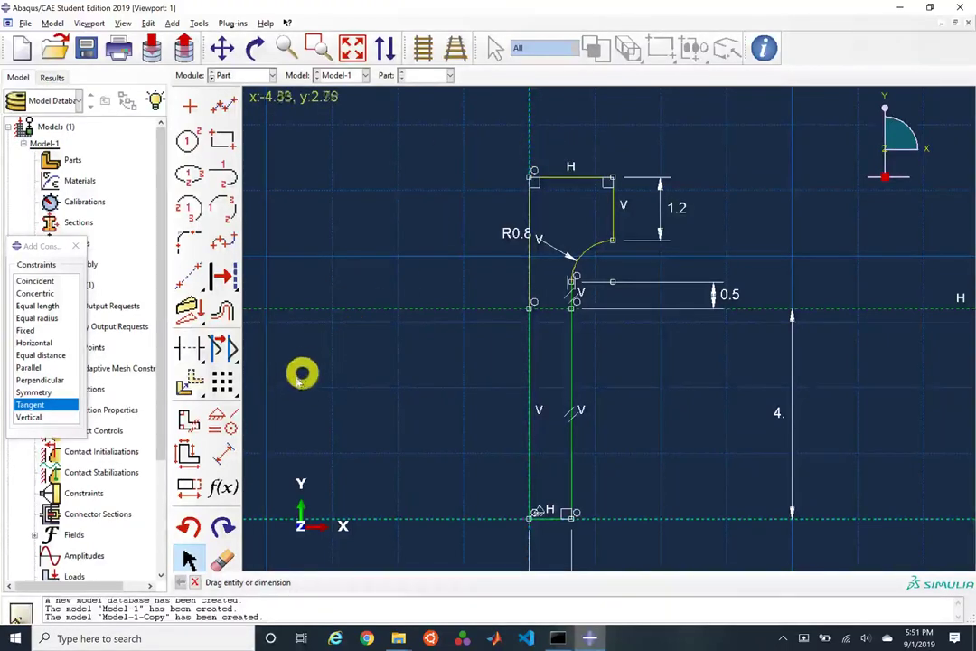
Step: Dimension the profile's top horizontal edge as 1.2, placing the dimension above the edge
click(226, 450)
click(570, 178)
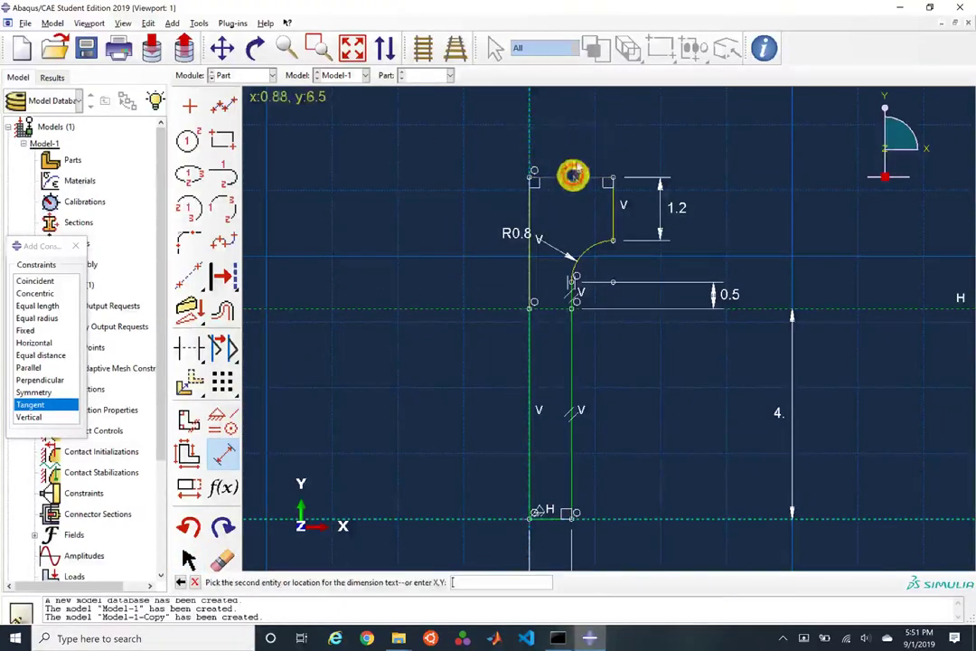
click(580, 127)
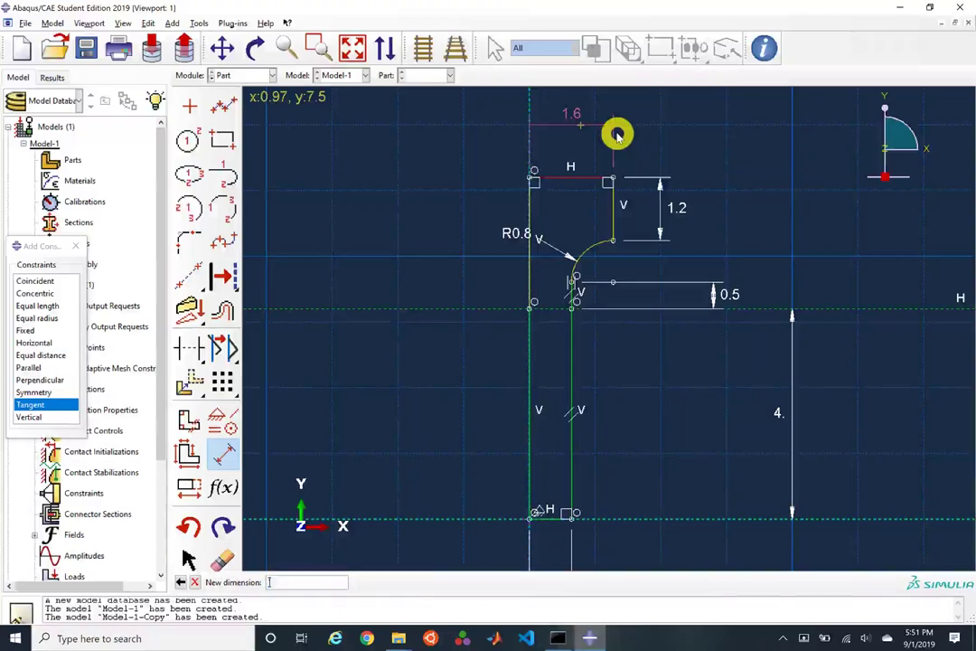
key(Return)
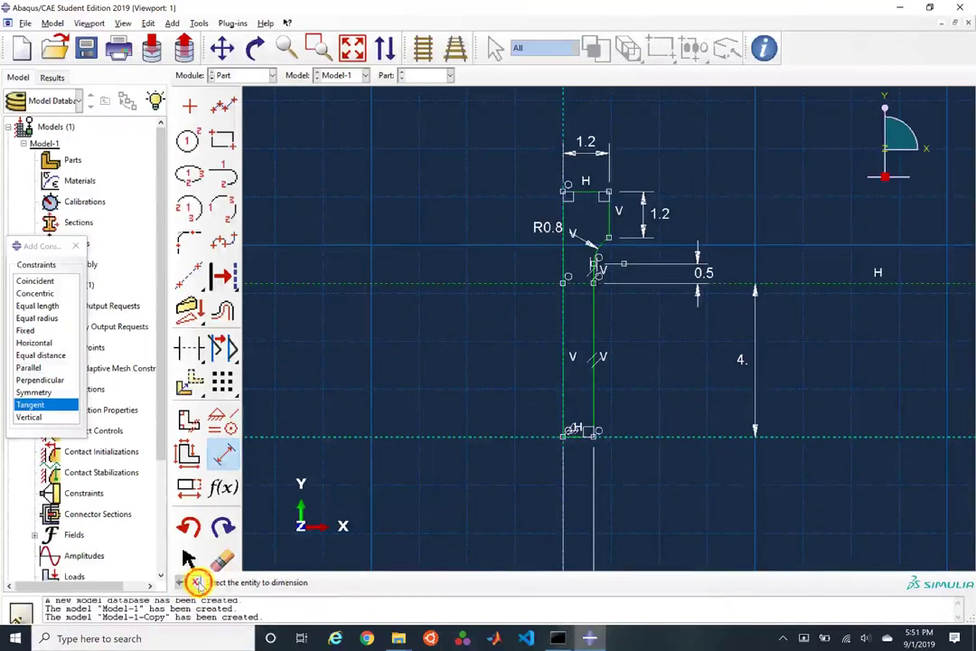
click(197, 582)
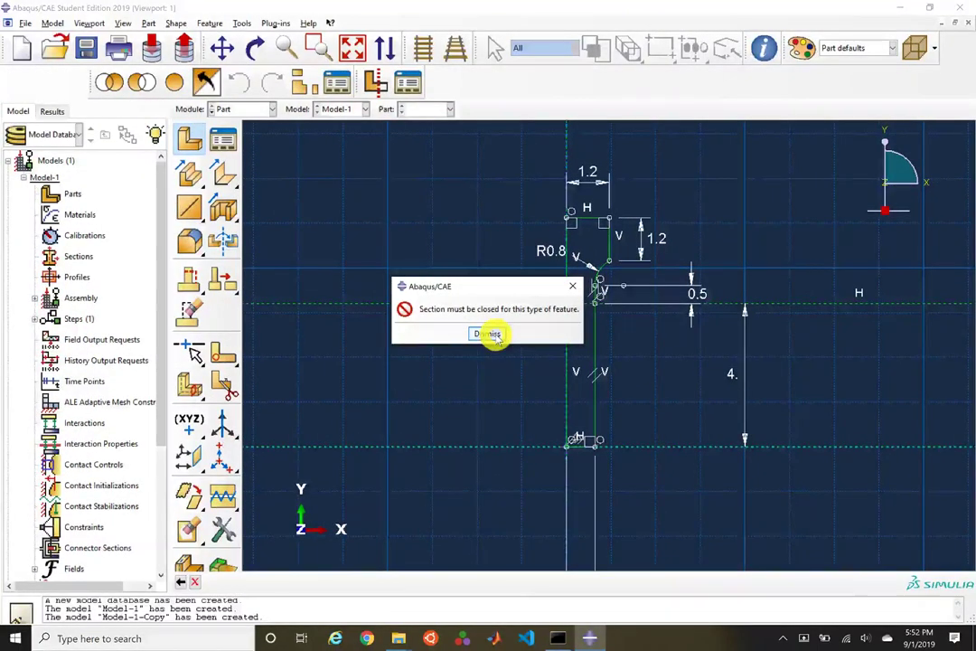
Step: Dismiss the closed-section error and delete the stray horizontal line attached to the axis far above the profile
mouse_move(506, 287)
mouse_down()
mouse_move(373, 263)
mouse_move(386, 255)
mouse_up()
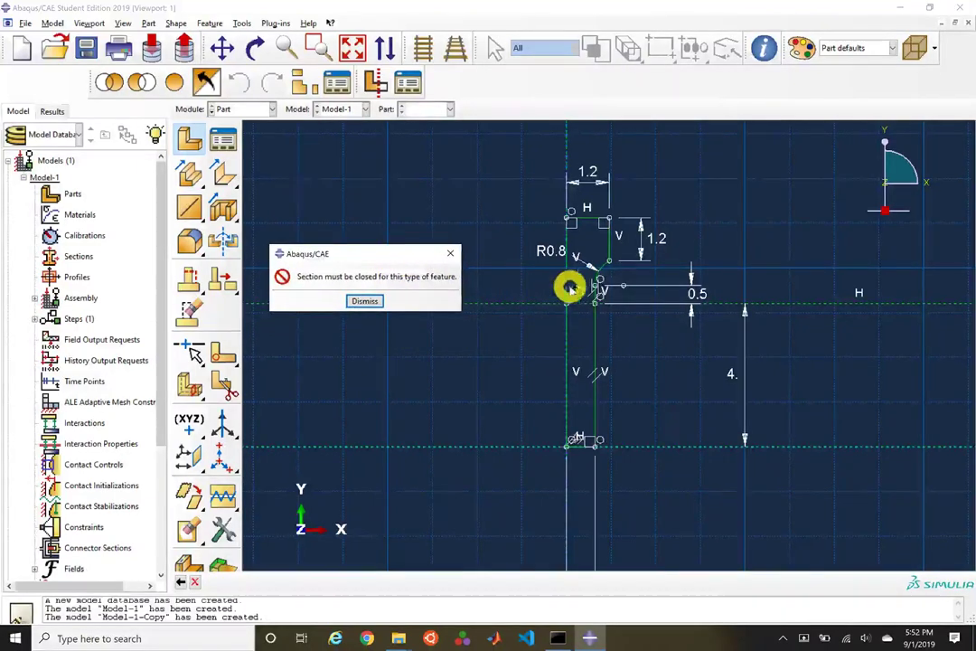
click(369, 302)
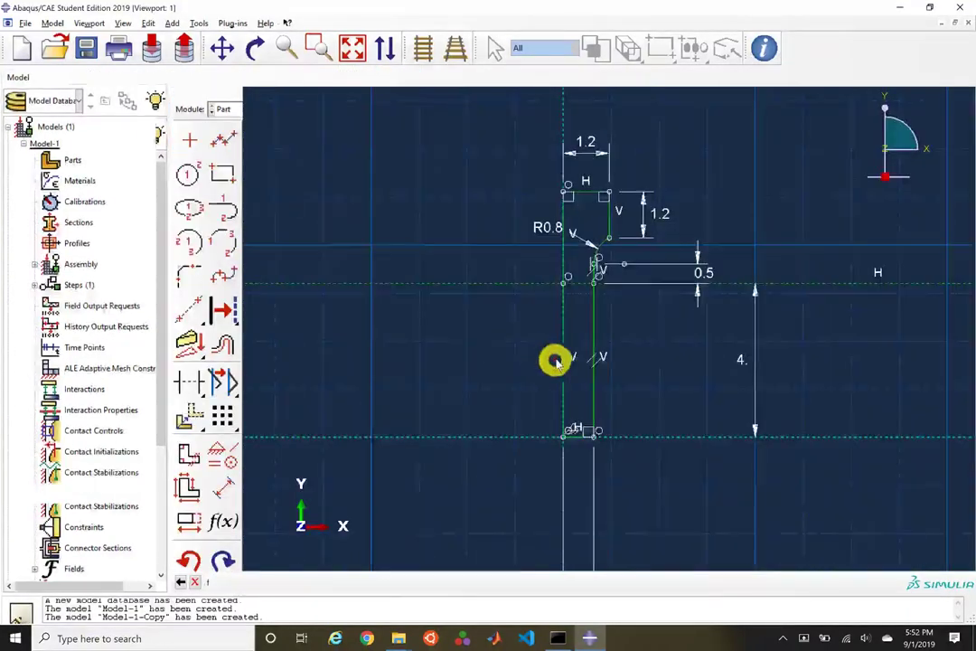
scroll(584, 444, up, 2)
scroll(584, 445, down, 4)
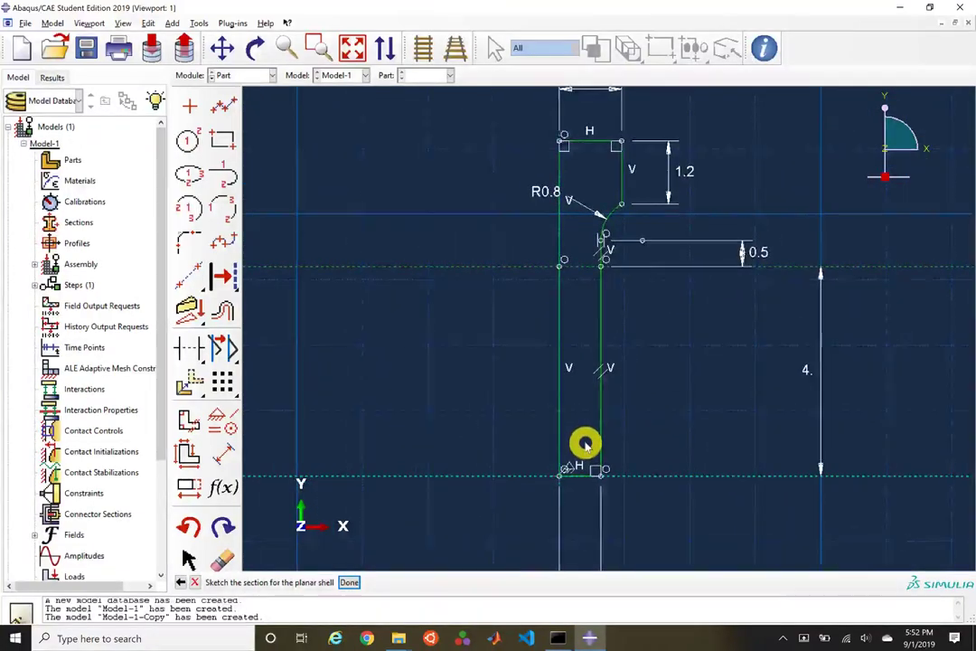
scroll(584, 445, down, 6)
scroll(579, 453, down, 5)
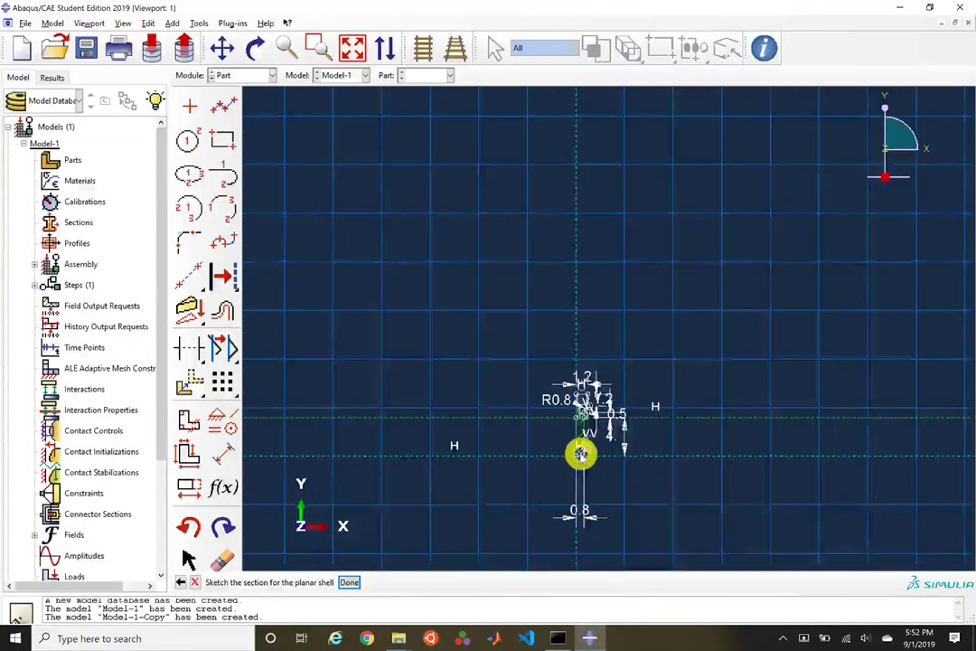
scroll(573, 251, up, 1)
scroll(592, 171, up, 6)
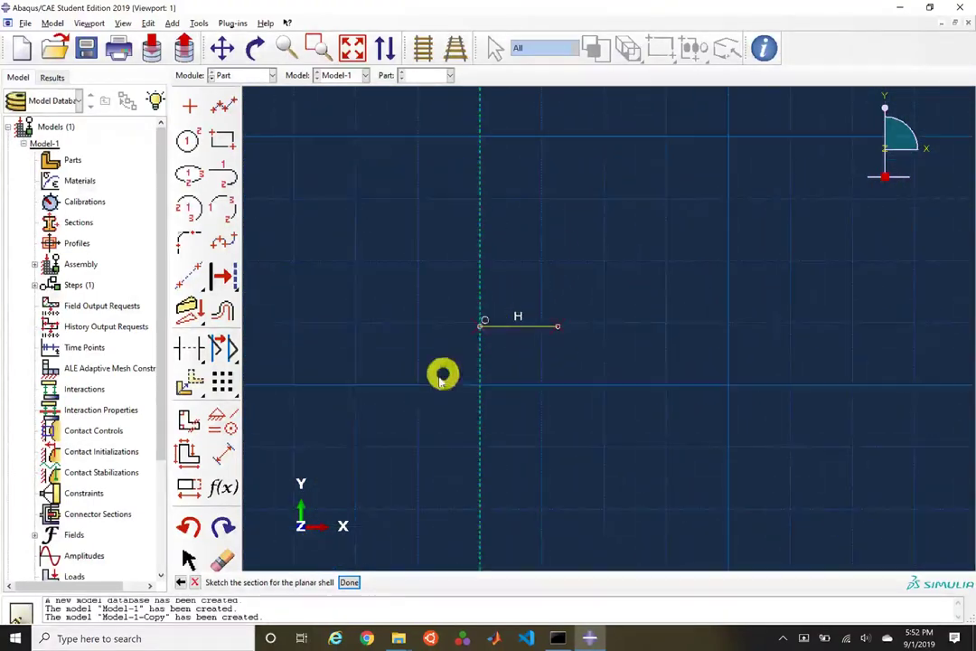
click(222, 560)
click(520, 325)
middle_click(515, 390)
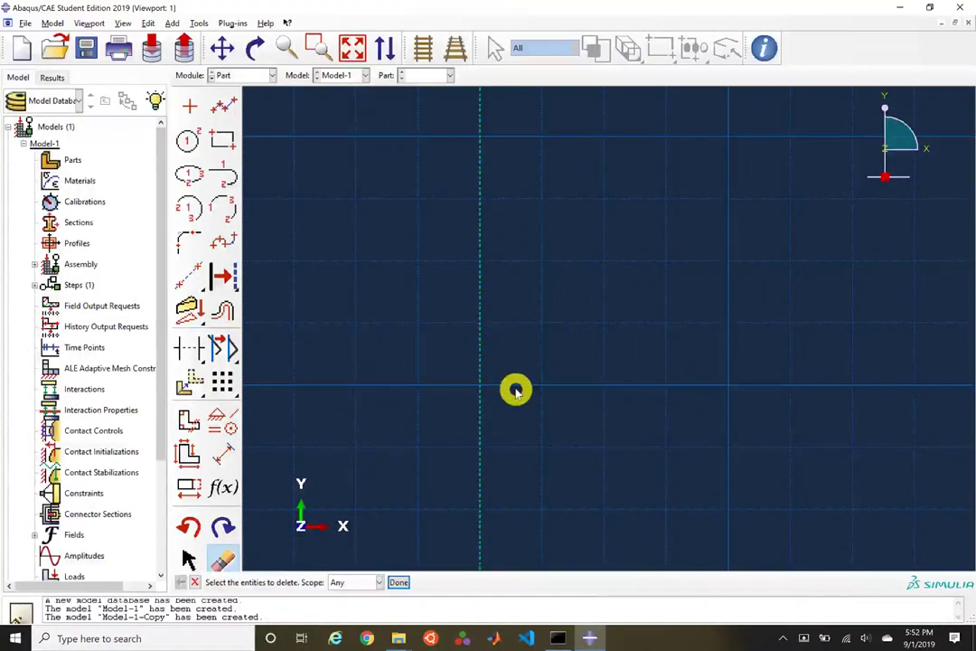
middle_click(515, 390)
Step: Finish the section sketch to create the RoundTensileBar planar shell part
scroll(512, 377, down, 5)
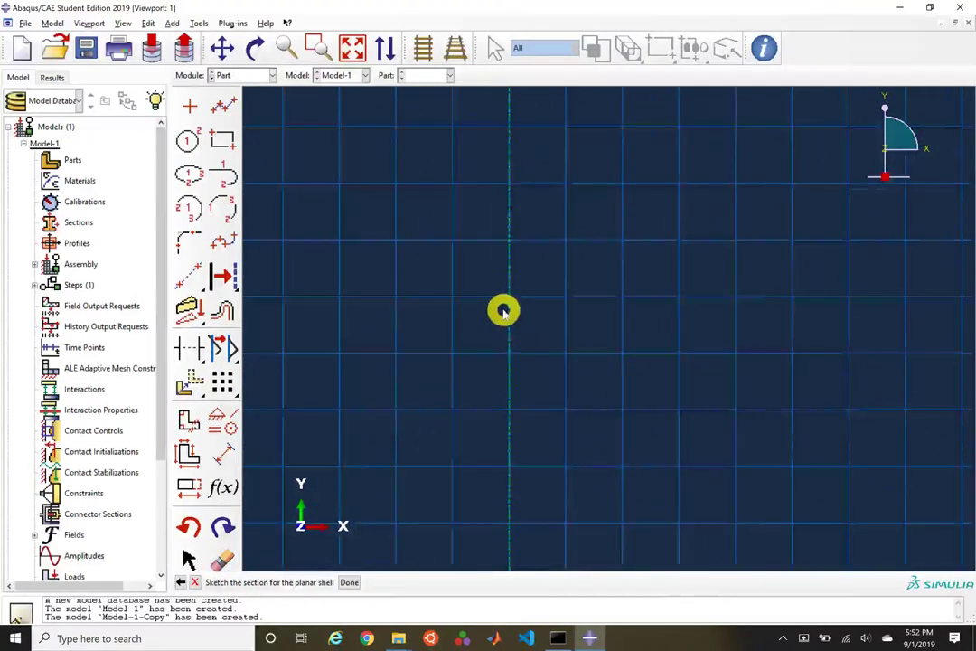
scroll(592, 266, down, 2)
scroll(544, 453, up, 8)
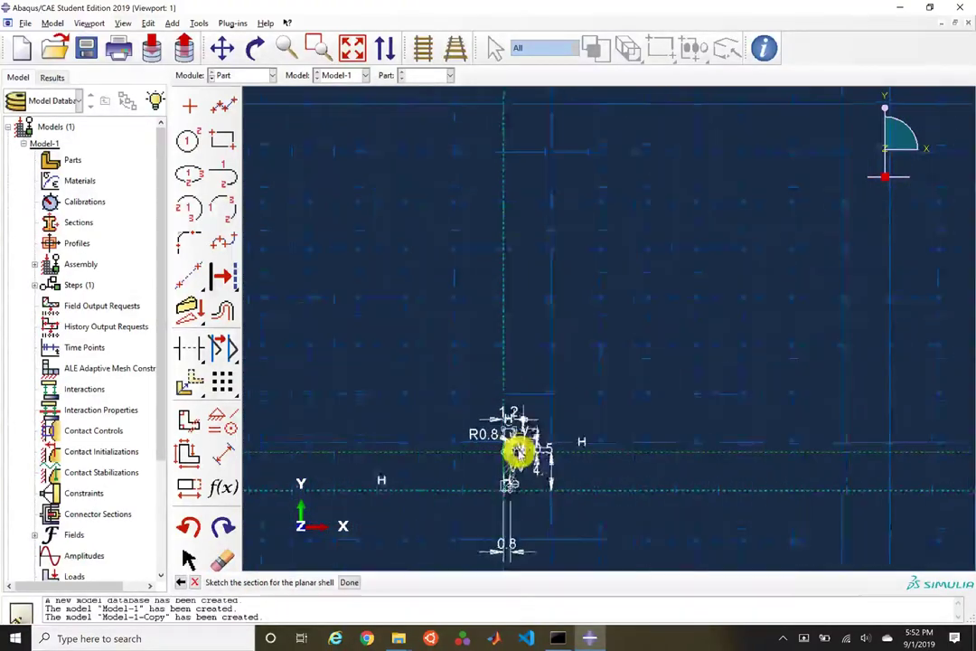
middle_click(503, 466)
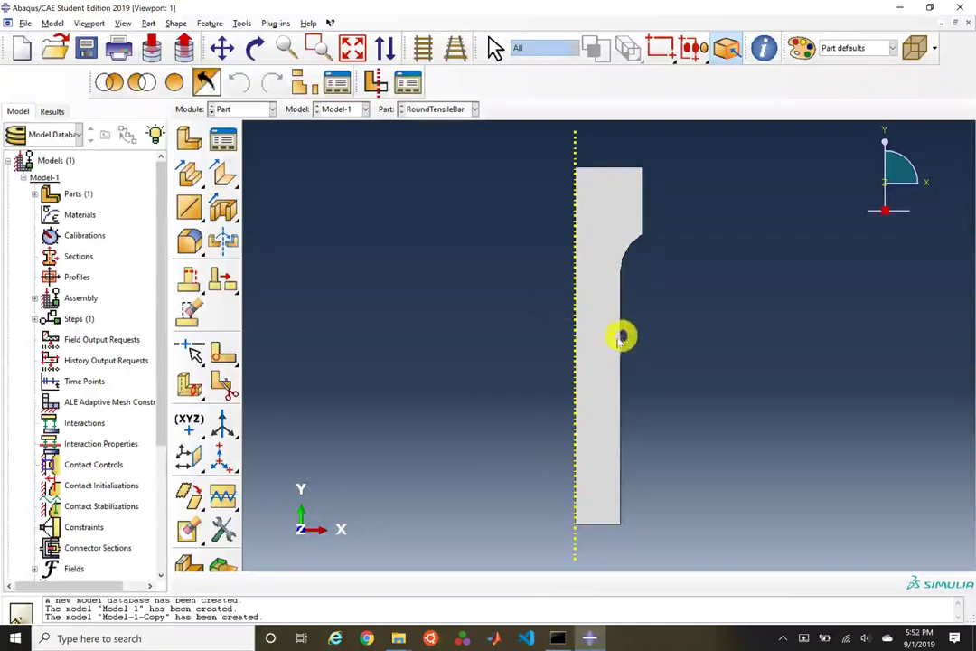
Step: Set the part display's curve refinement to Extra Fine so the fillet renders smoothly
scroll(650, 262, up, 5)
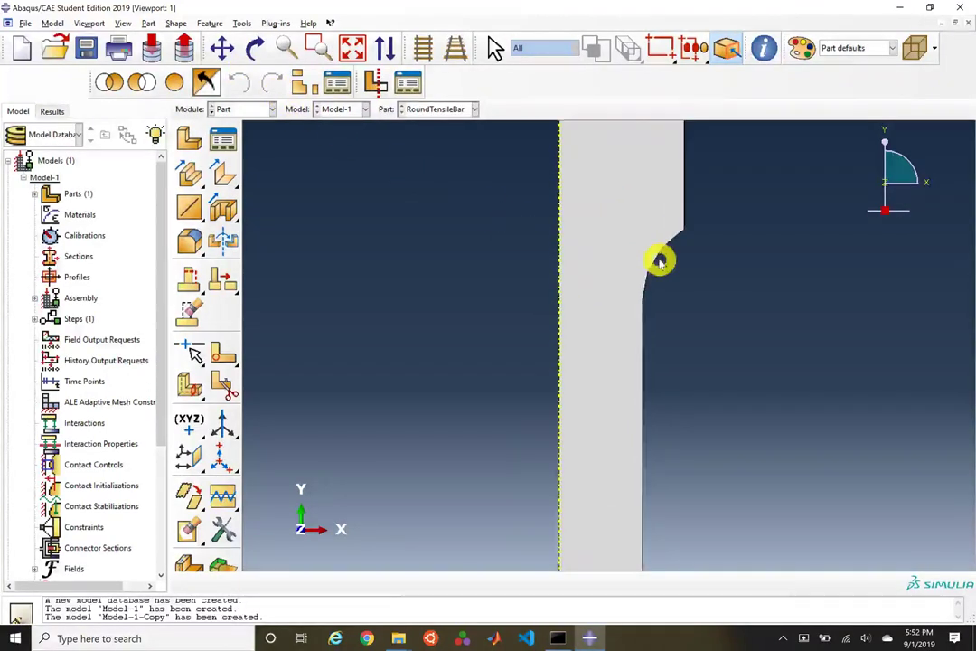
scroll(651, 296, up, 2)
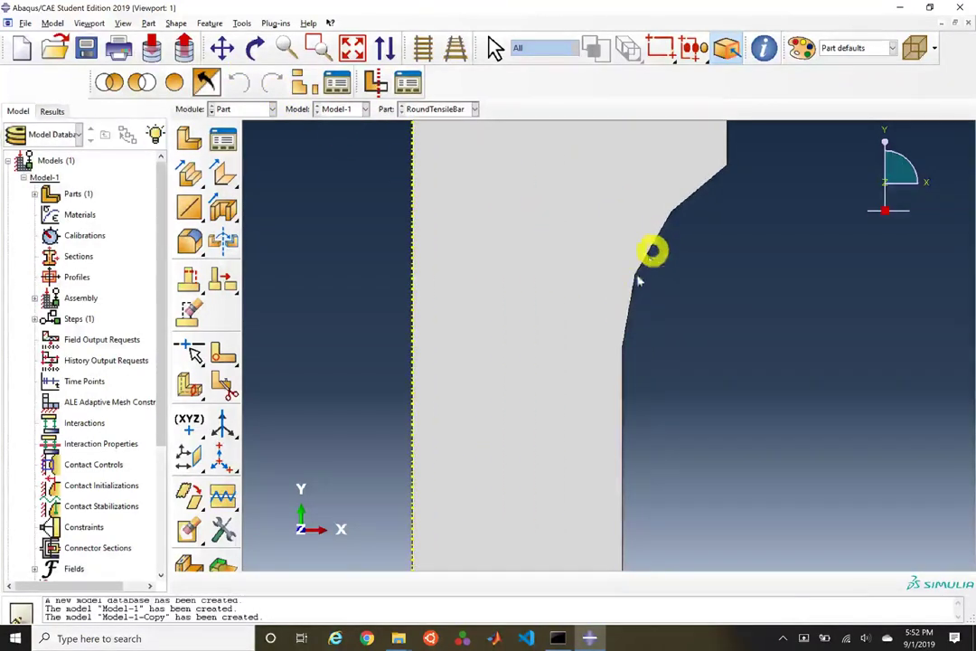
click(131, 24)
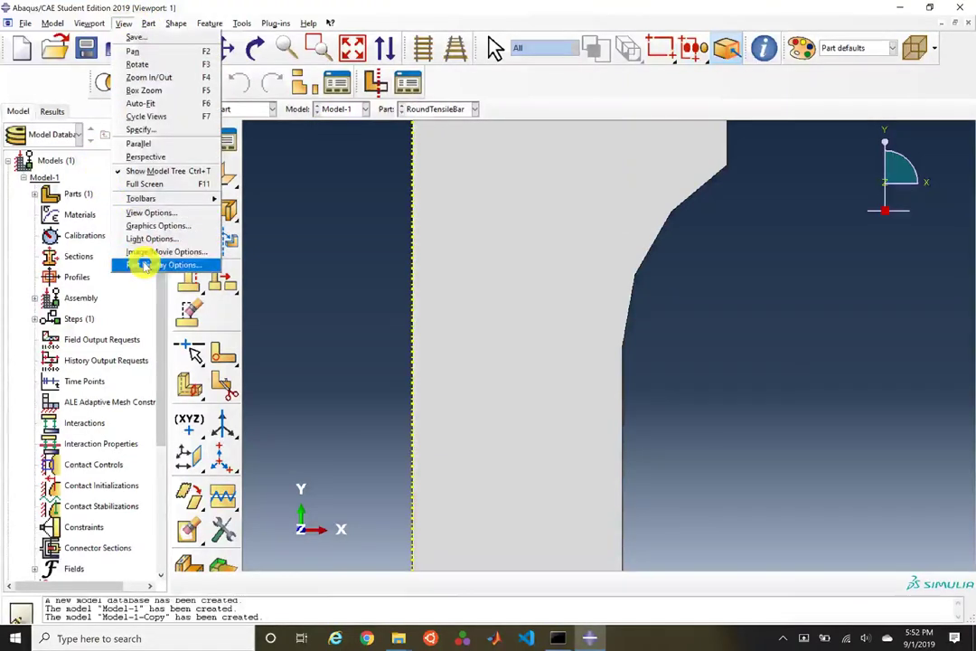
click(144, 265)
click(101, 317)
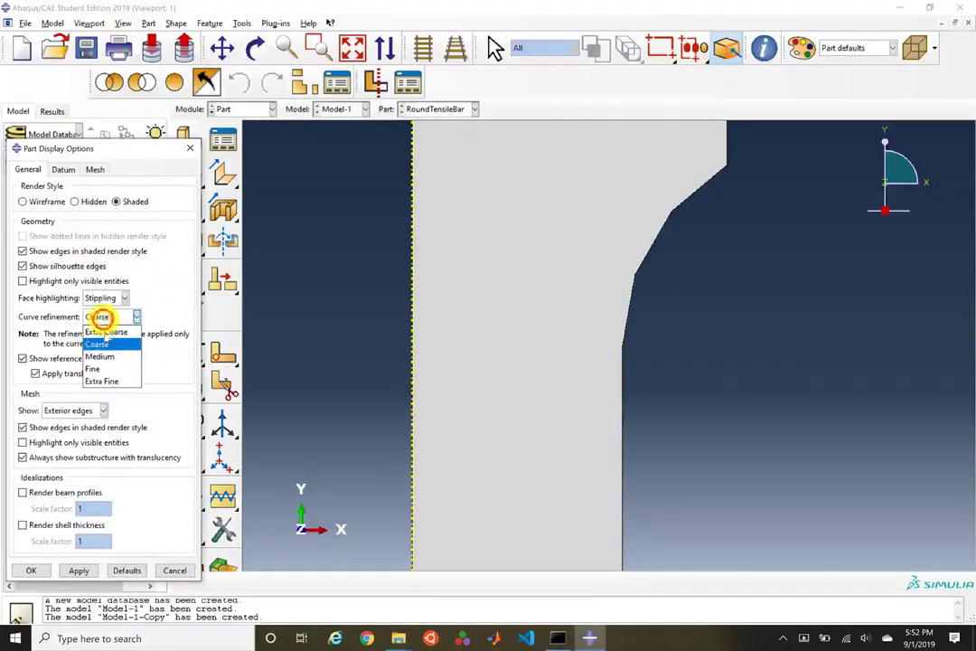
click(101, 381)
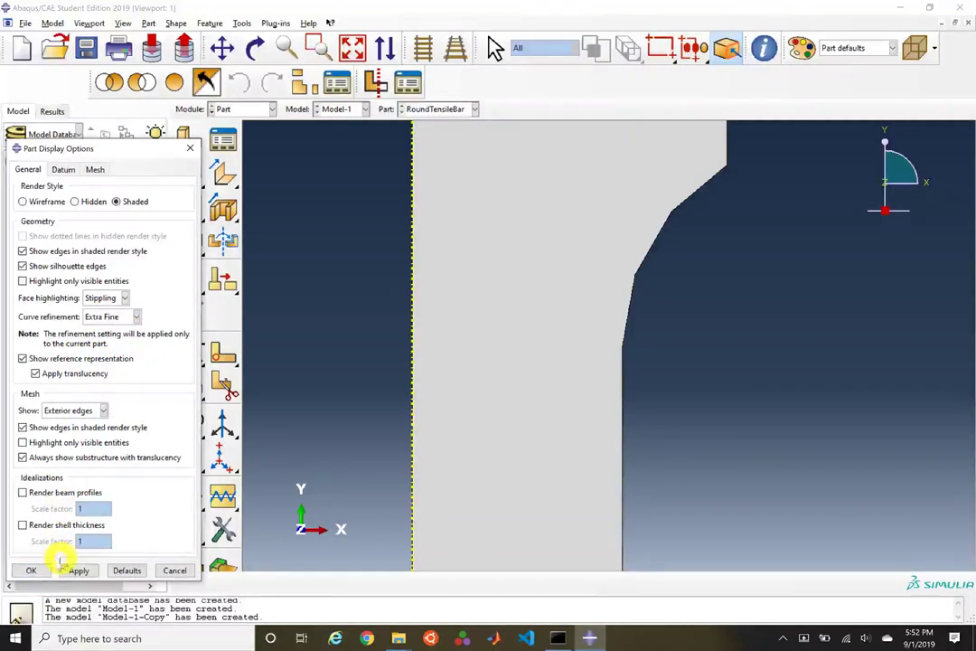
click(41, 570)
scroll(706, 446, down, 8)
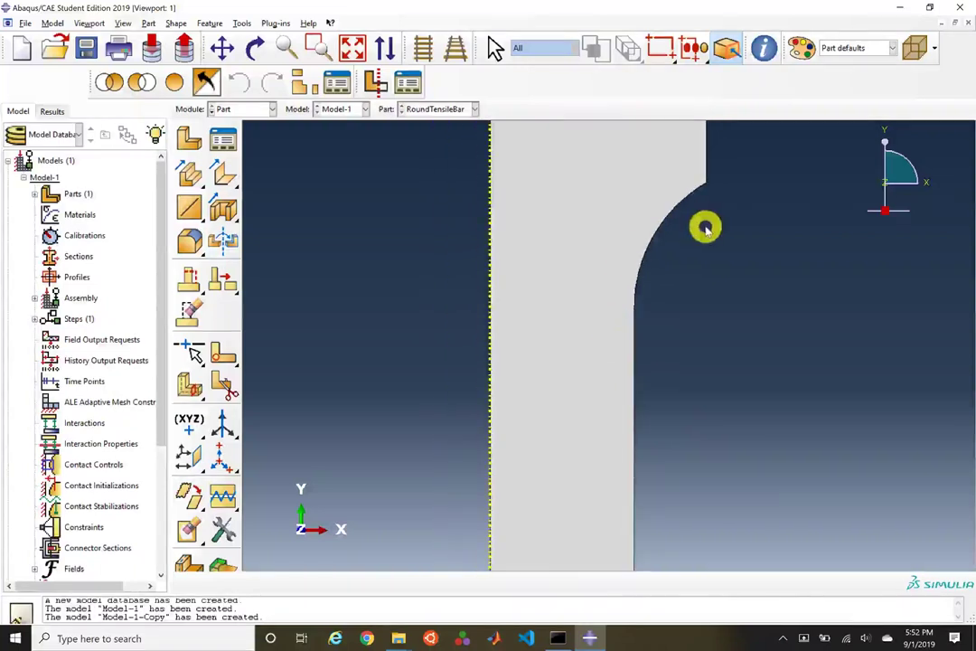
scroll(678, 215, down, 2)
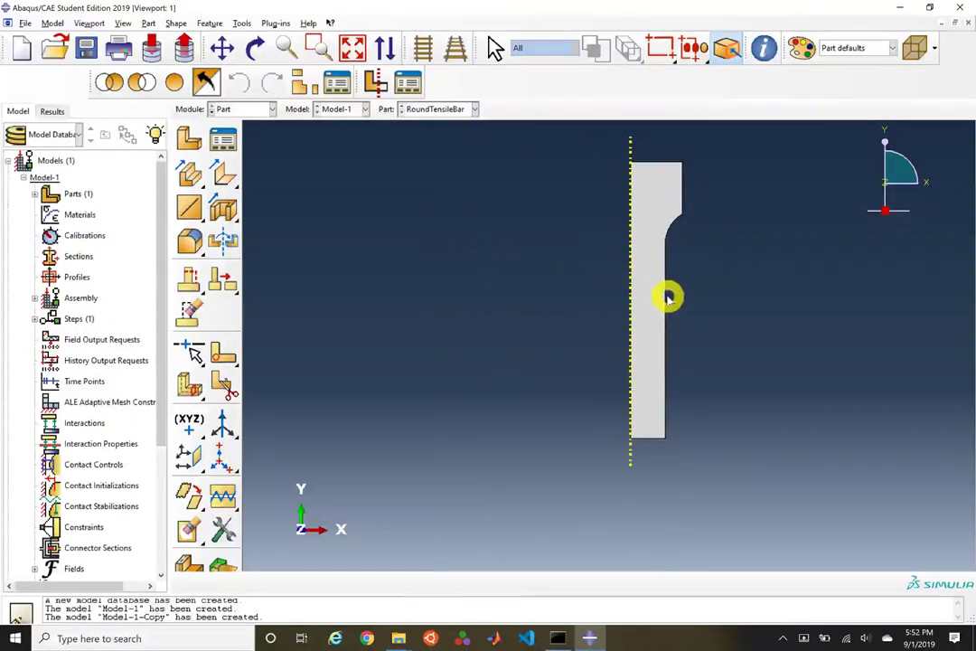
Step: Switch to the Property module and start a new material named Steel
click(269, 109)
click(269, 109)
scroll(256, 109, down, 1)
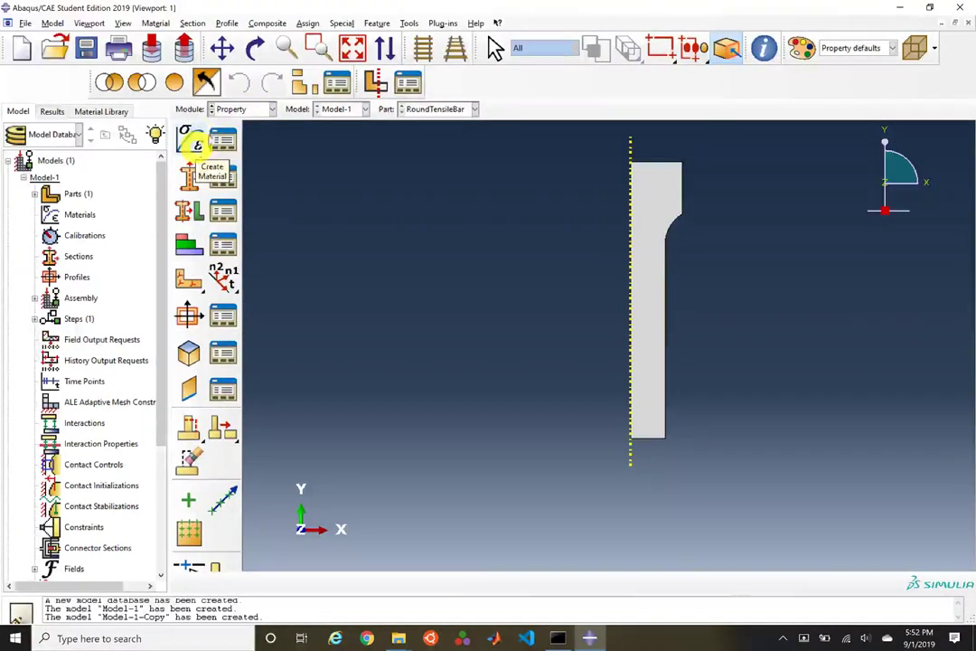
click(246, 109)
click(232, 135)
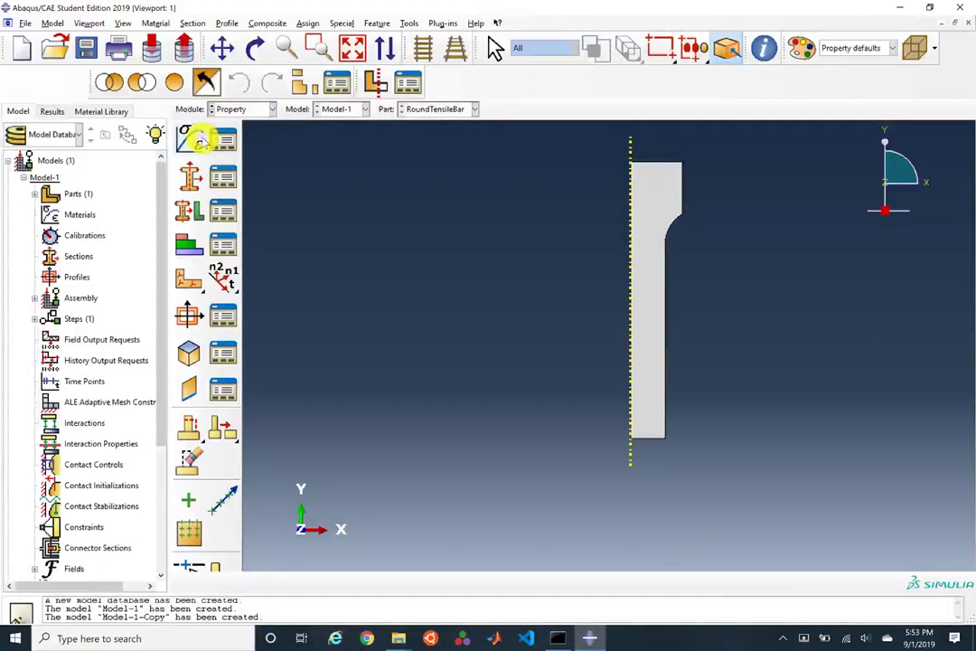
click(199, 140)
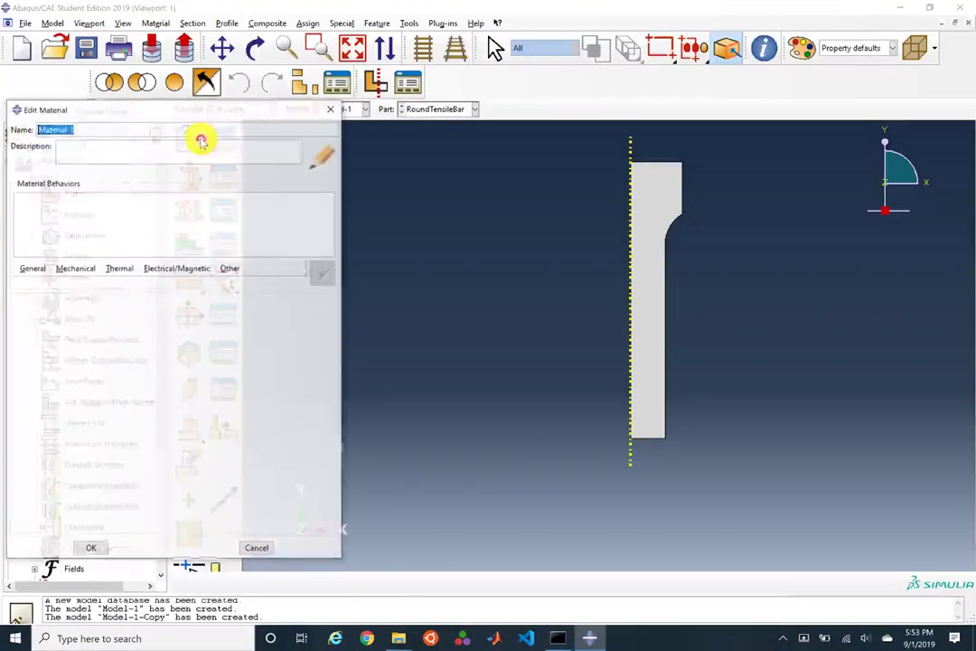
text(Steel)
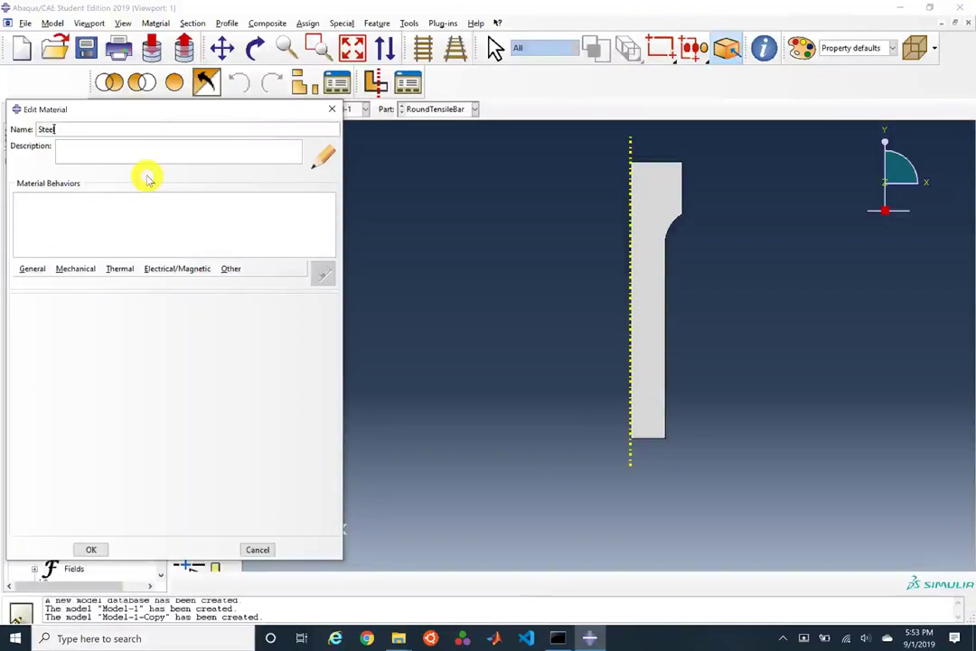
Step: Give the Steel material isotropic elastic behavior with Young's modulus 30e6 and Poisson's ratio 0.3, and save it
click(78, 269)
mouse_move(137, 280)
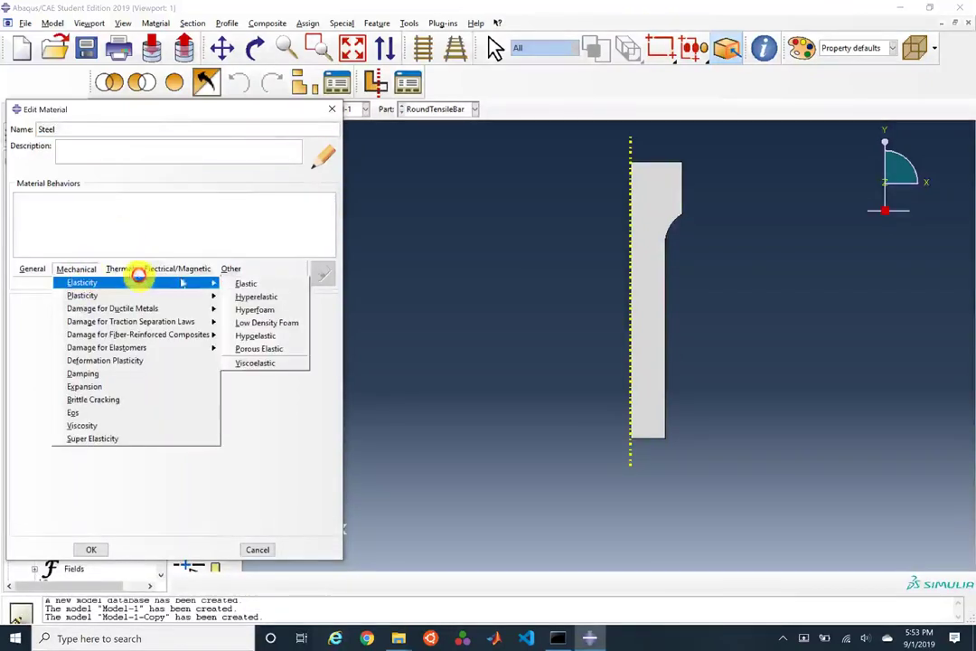
click(233, 282)
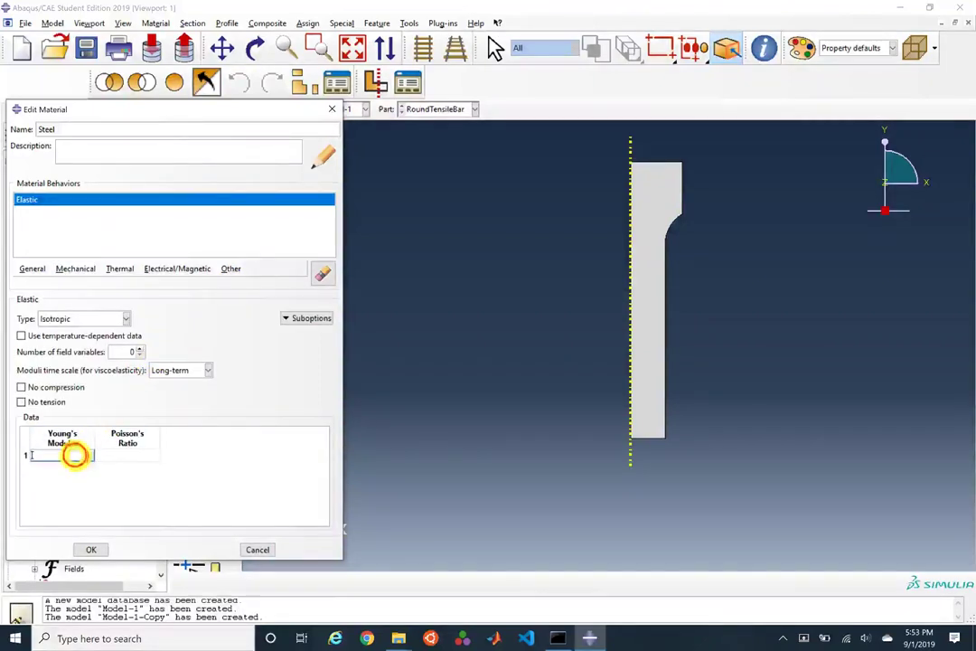
text(30e6)
key(Tab)
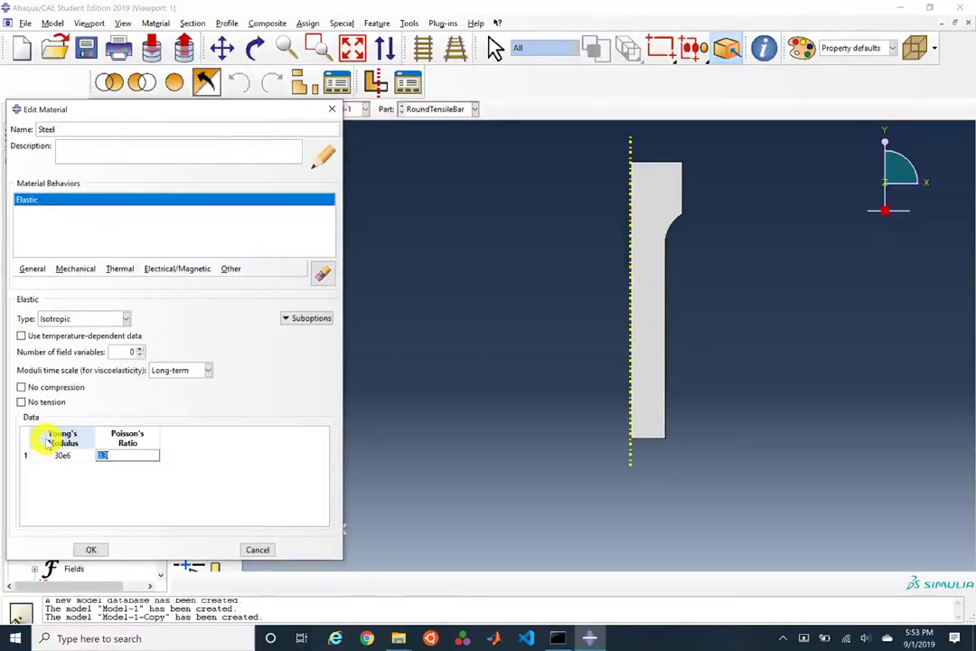
click(90, 549)
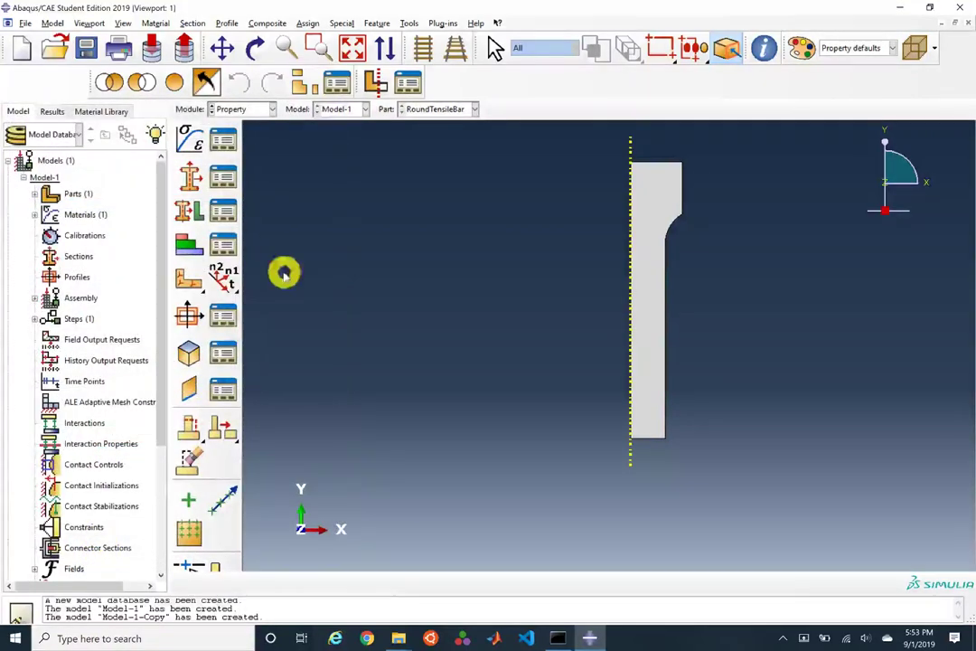
Step: Start a new section named Steel_Solid_Homogeneous, with category Solid and type Homogeneous
click(190, 176)
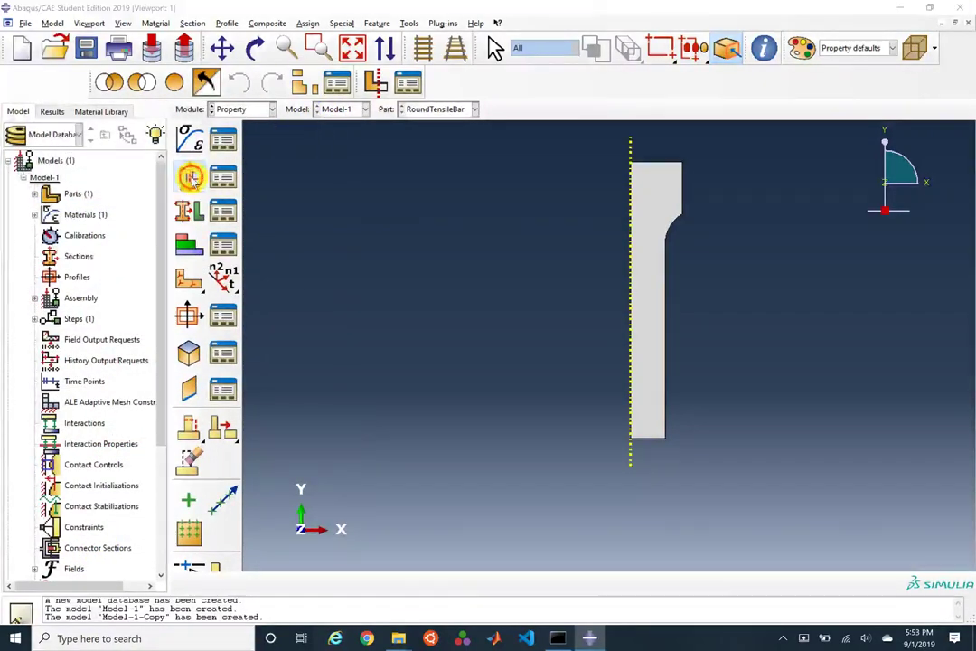
text(Steel_)
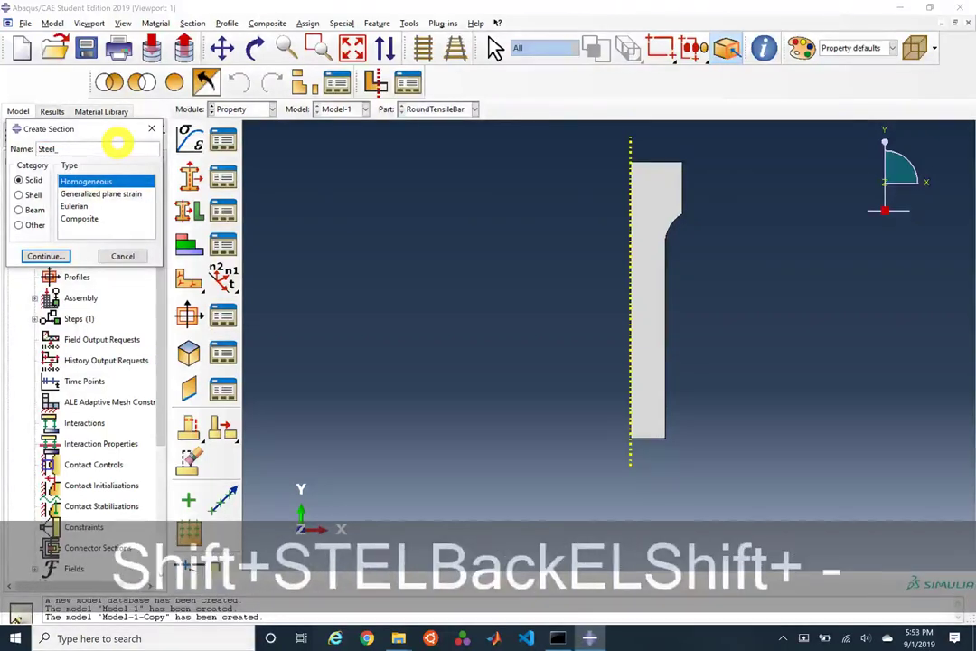
text(Solid_H)
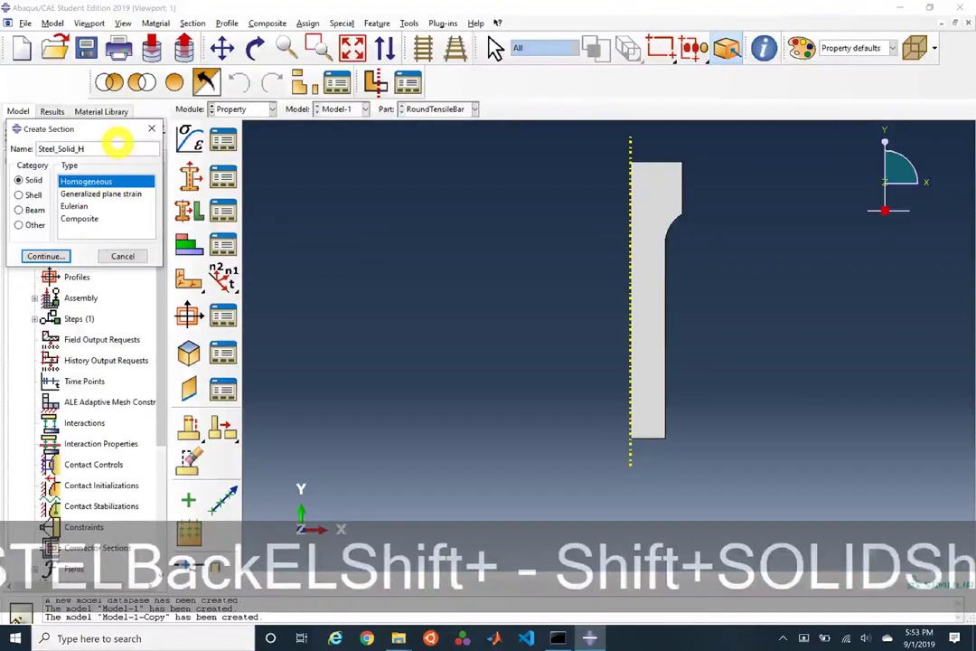
text(omogeneo)
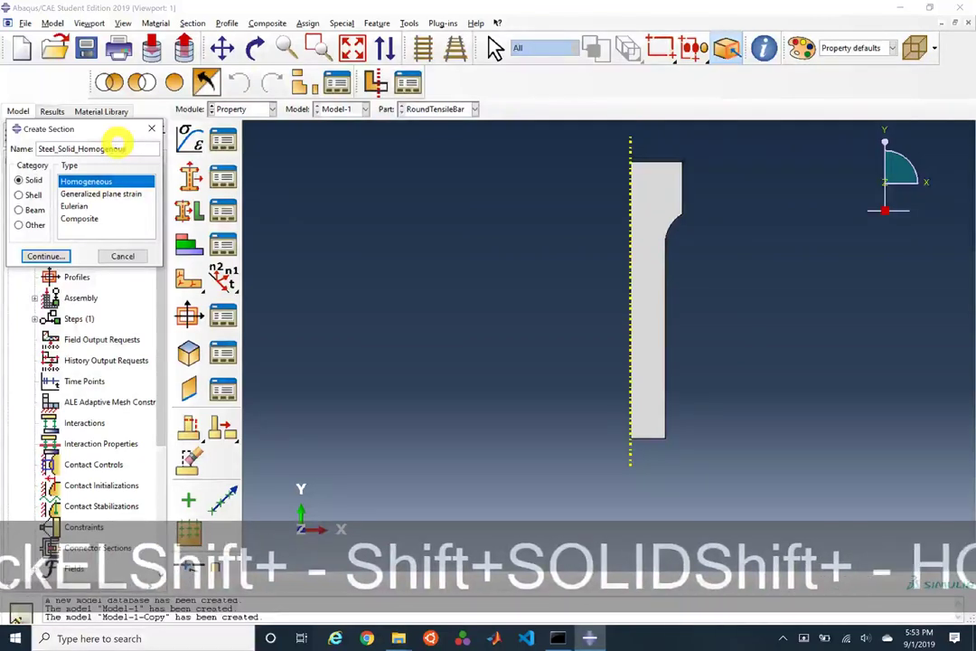
text(us)
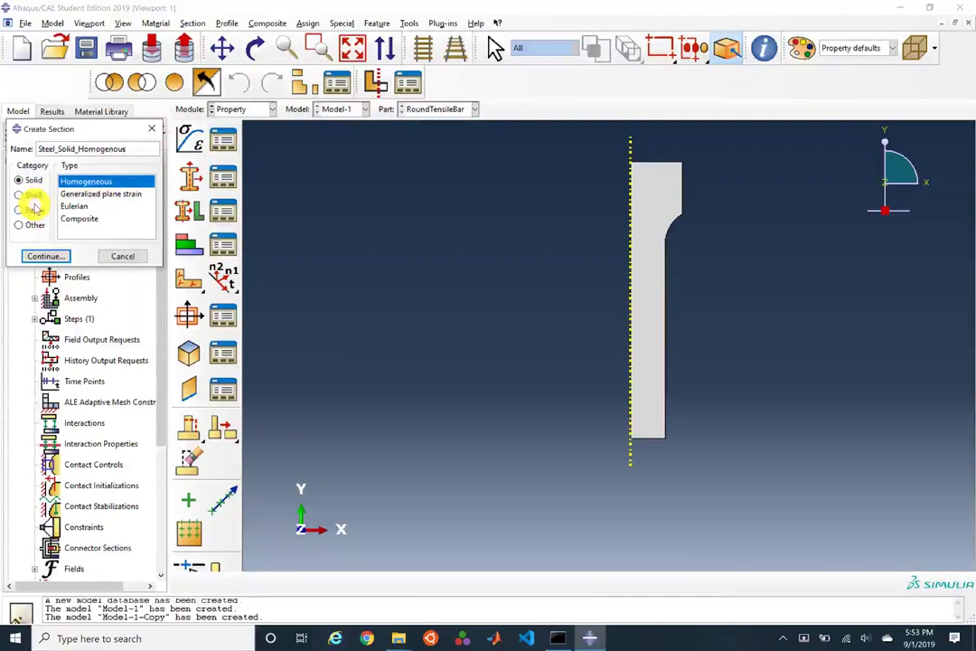
click(33, 195)
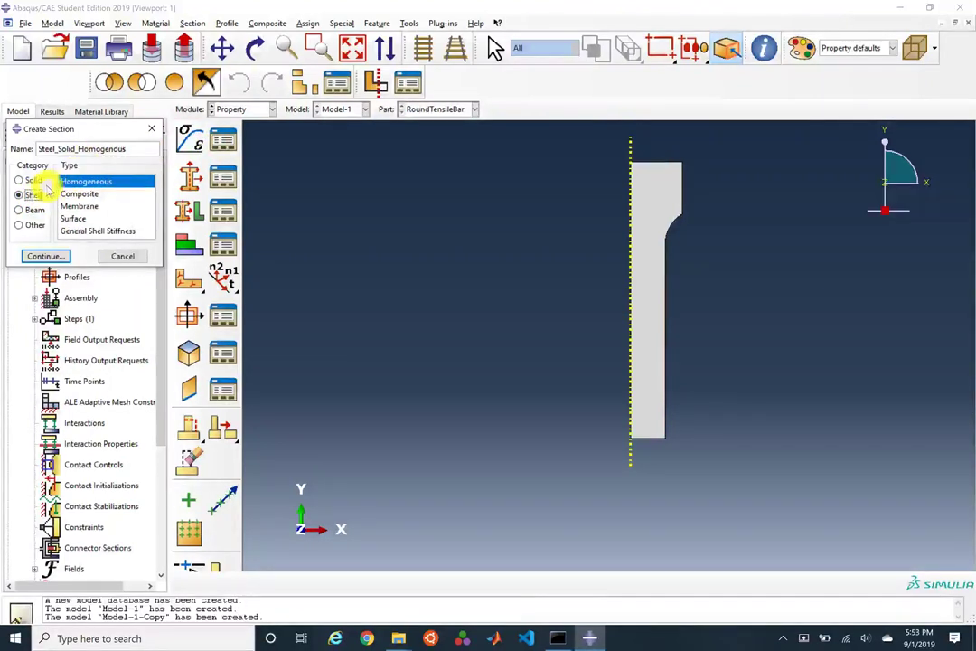
click(35, 209)
click(34, 180)
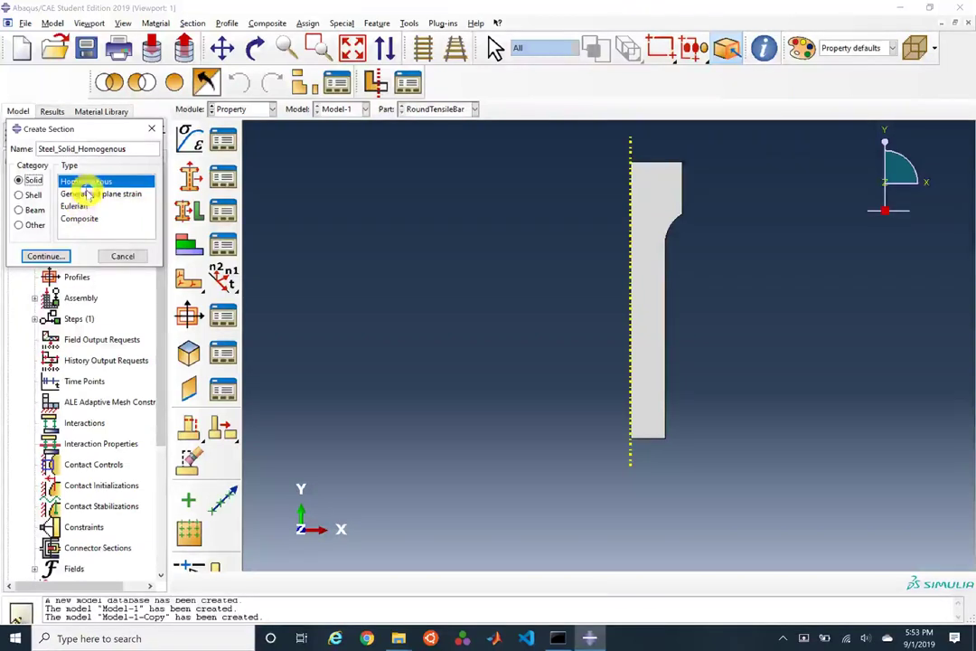
click(91, 219)
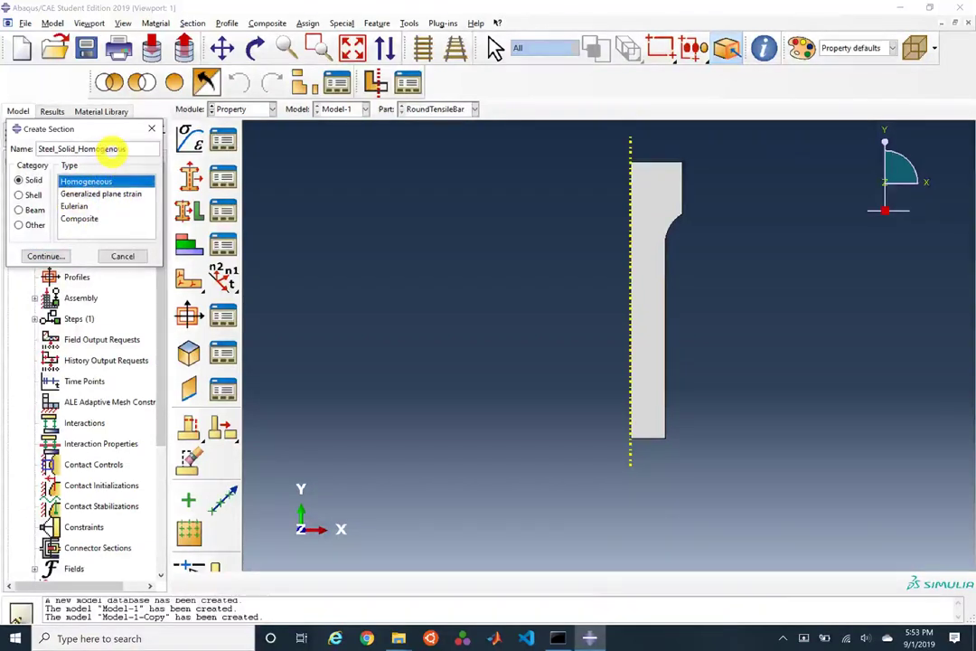
Step: Finish the section with Steel as its material, leaving the plane stress/strain thickness option off
click(54, 256)
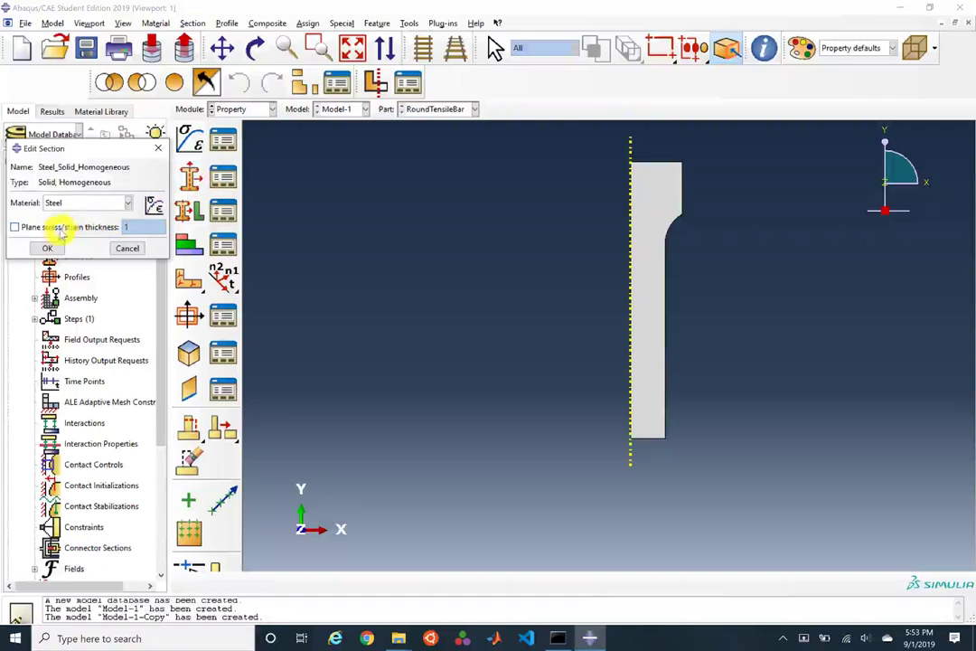
click(74, 204)
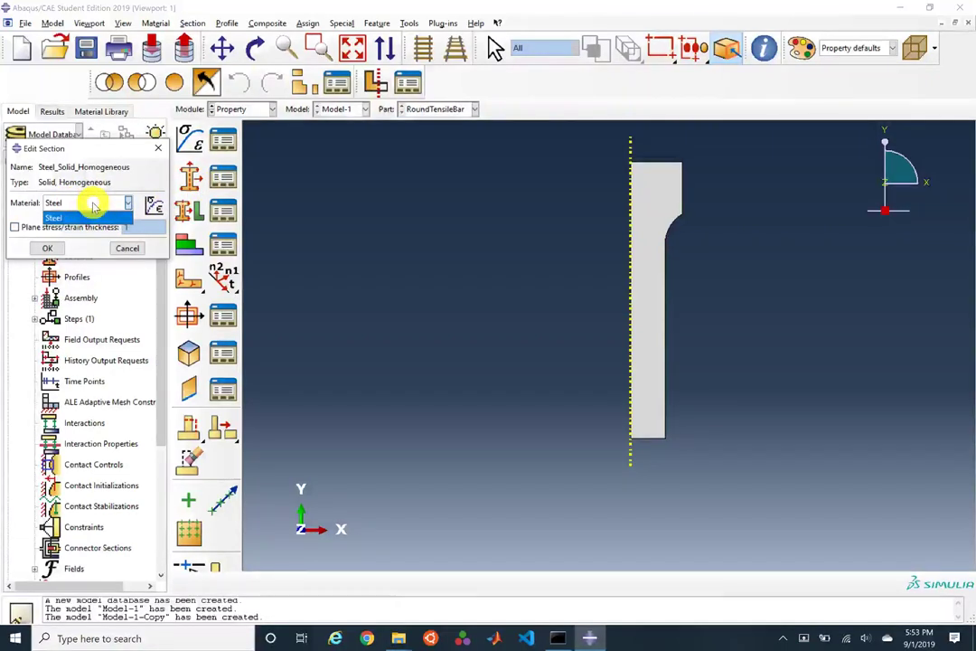
click(95, 203)
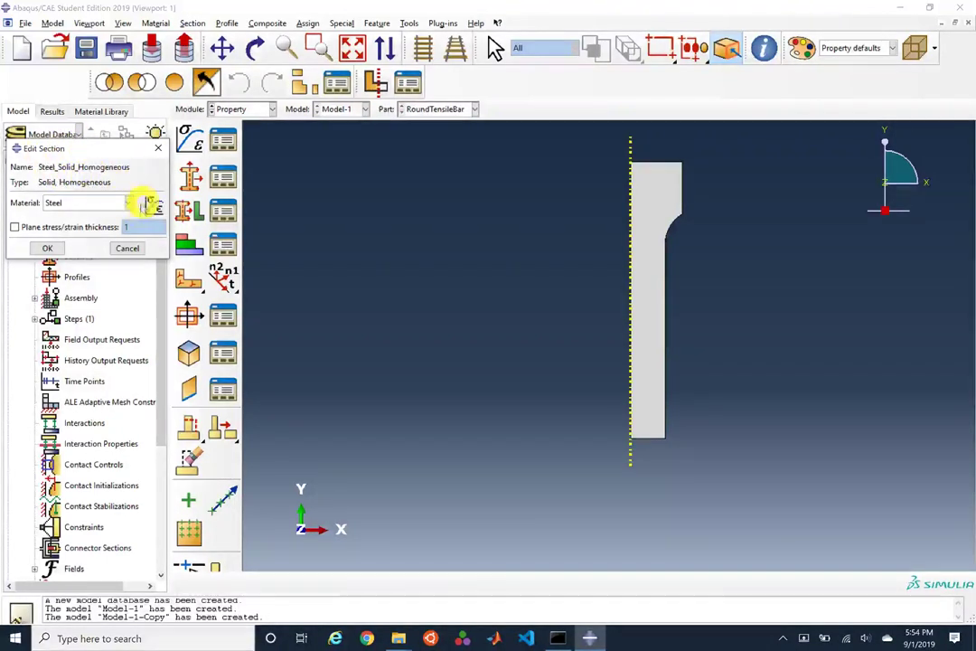
click(47, 248)
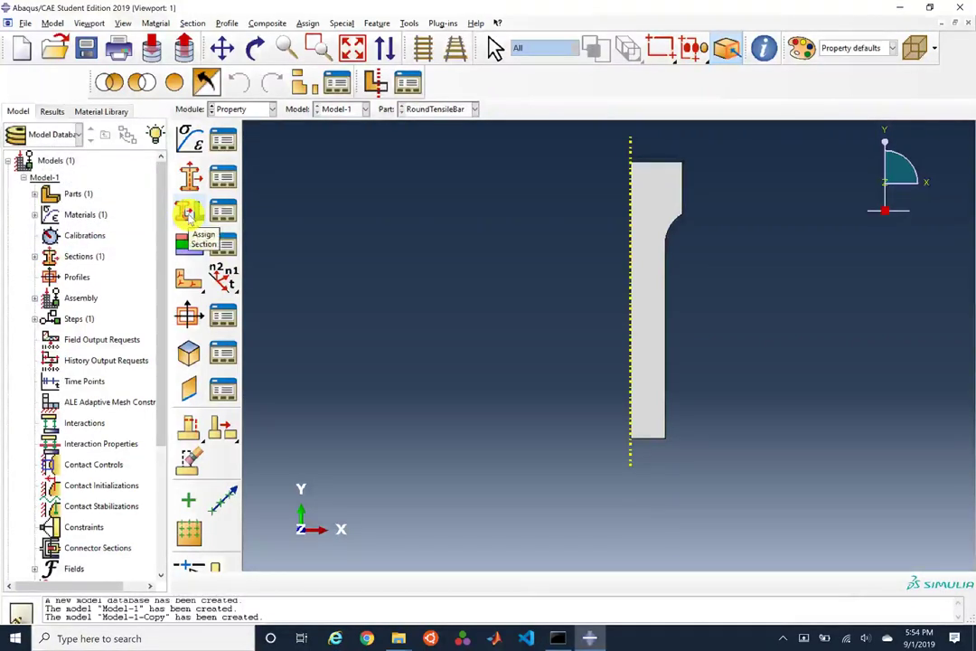
Step: Start a section assignment, select the whole tensile bar profile as its region, and name the set Steel_Section
click(187, 213)
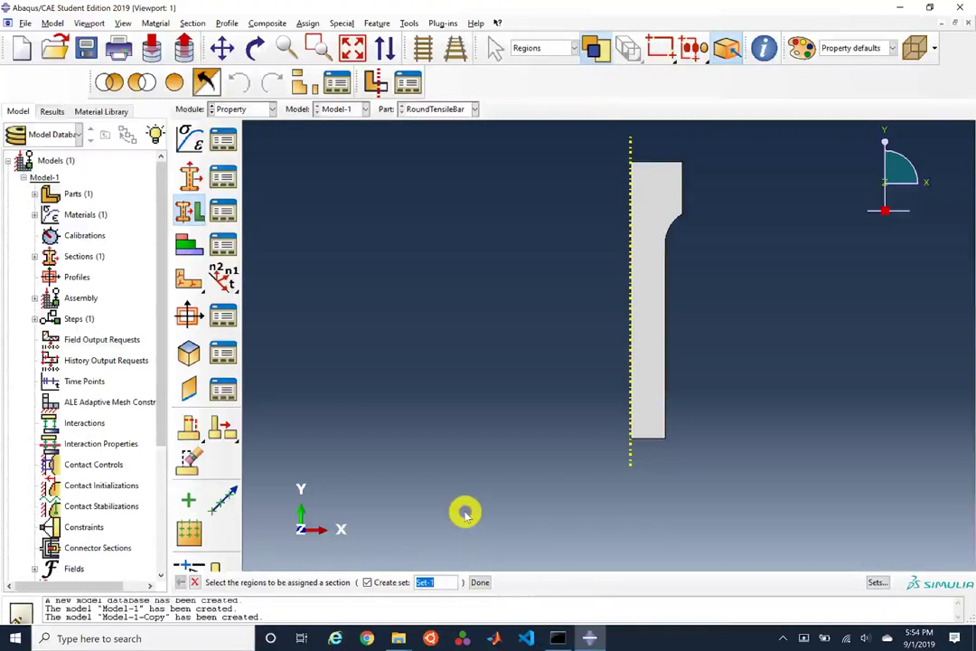
key(shift)
text(SECT)
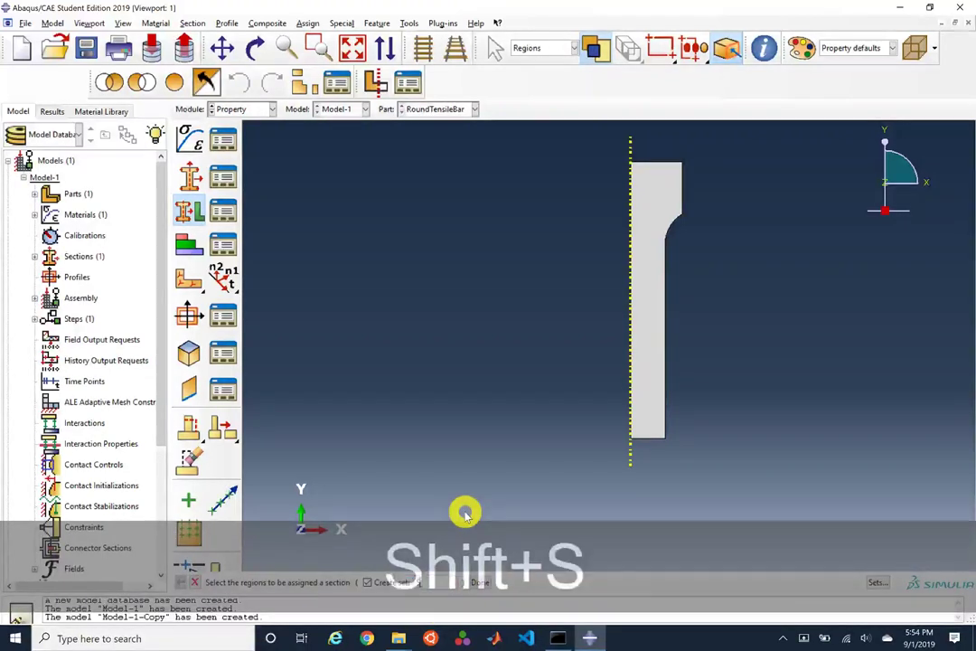
key(BackSpace)
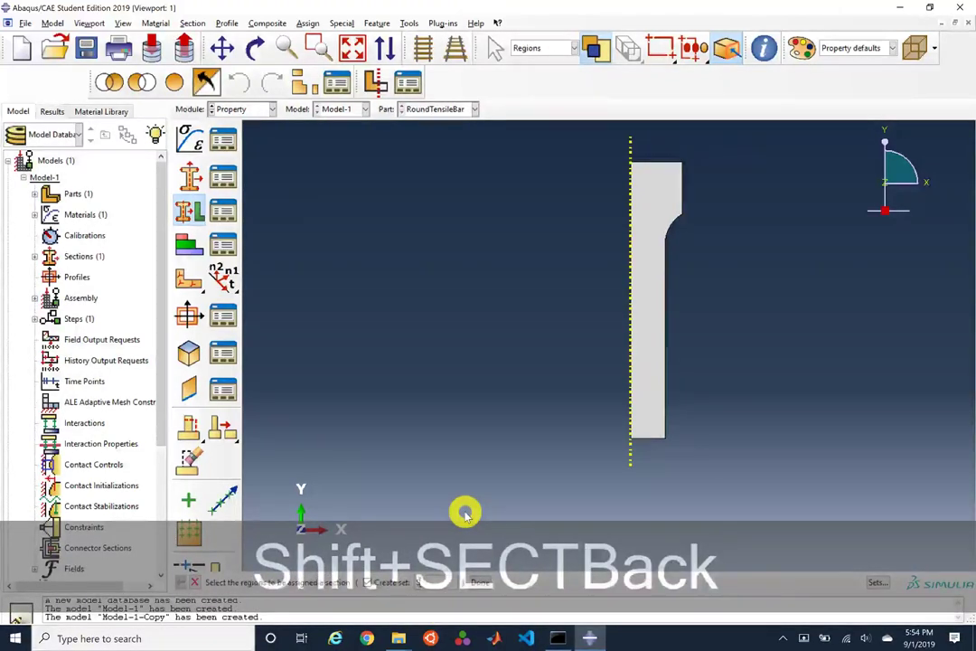
text(teel_sec)
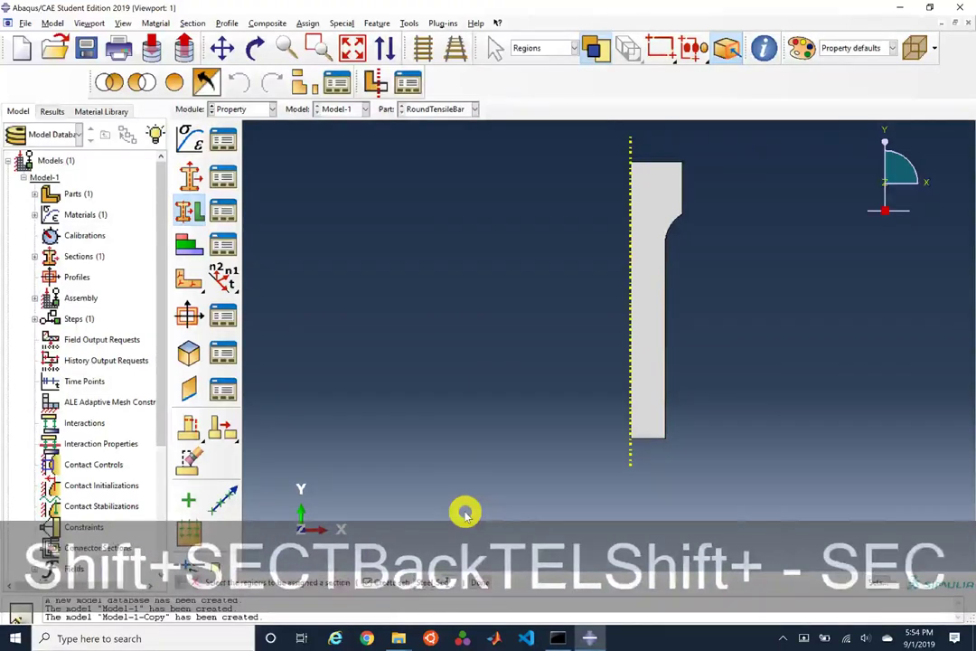
text(tion)
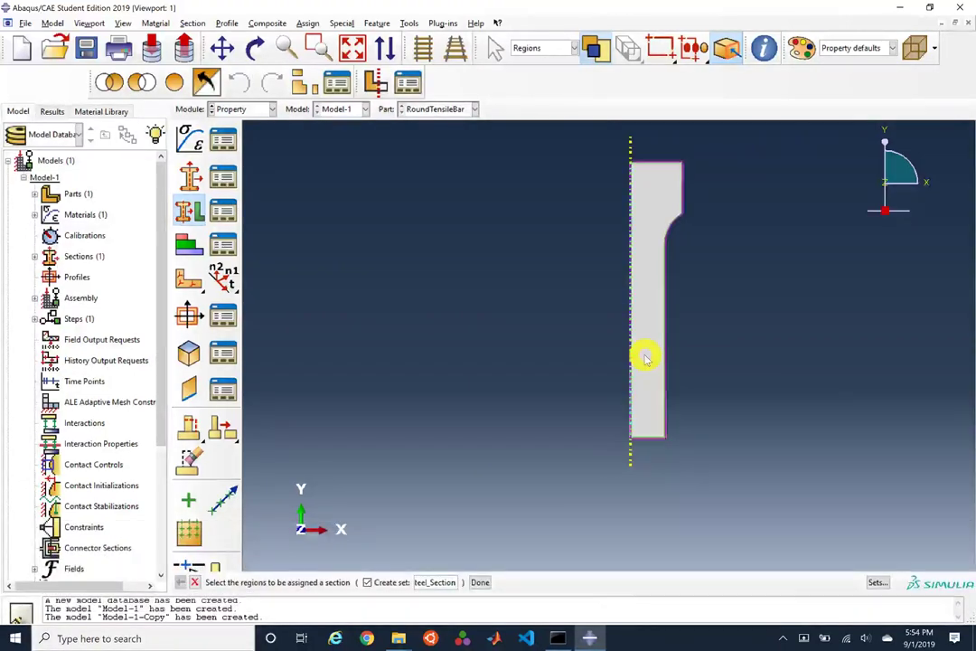
click(643, 355)
scroll(756, 246, down, 3)
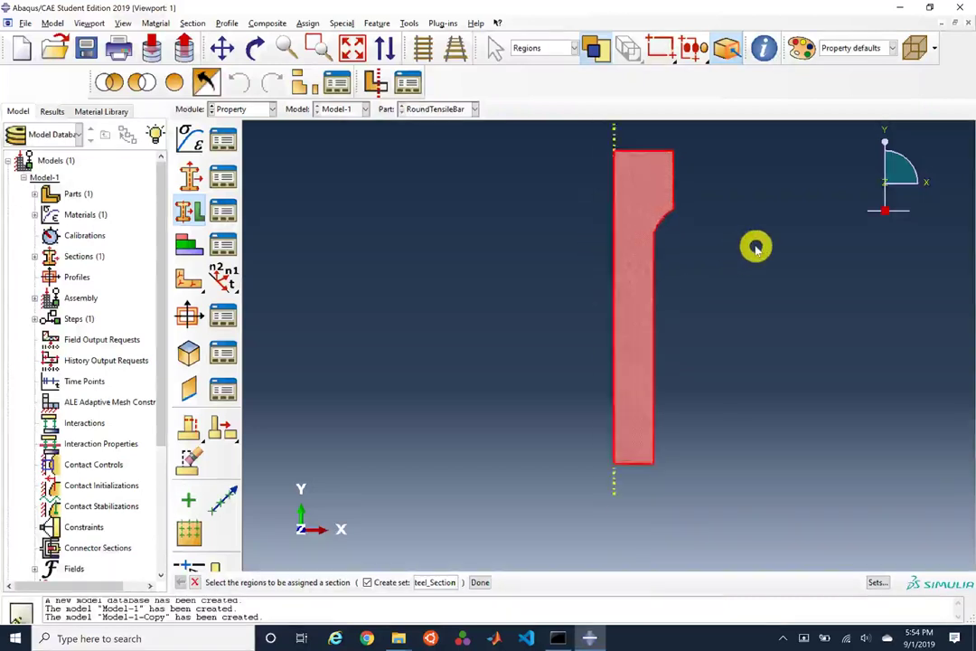
Step: Assign the Steel_Solid_Homogeneous section to the selected region, taking the thickness from the section
click(478, 583)
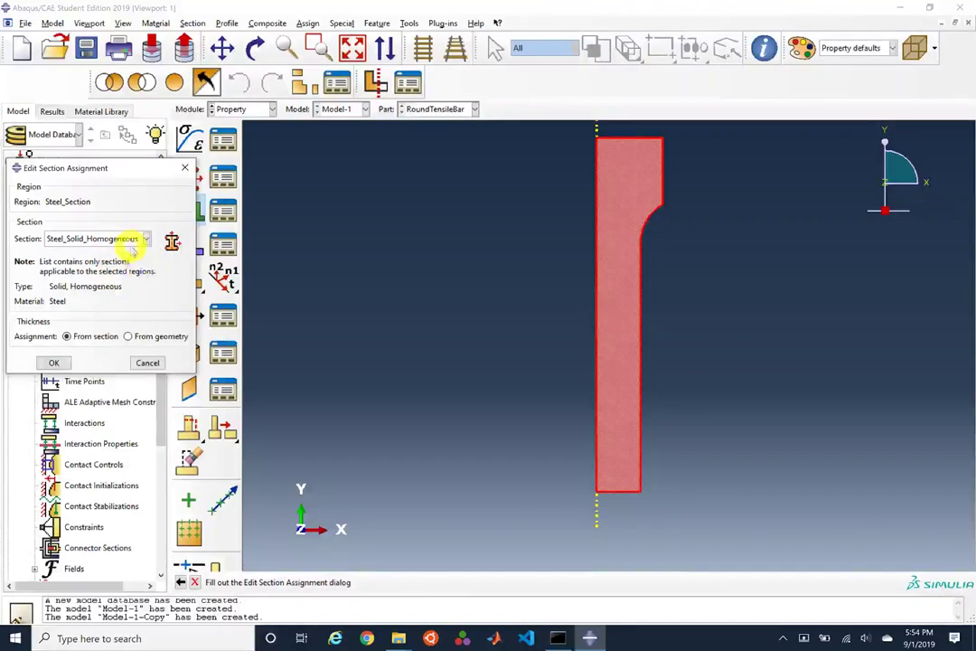
click(58, 362)
scroll(601, 420, down, 2)
scroll(655, 353, up, 2)
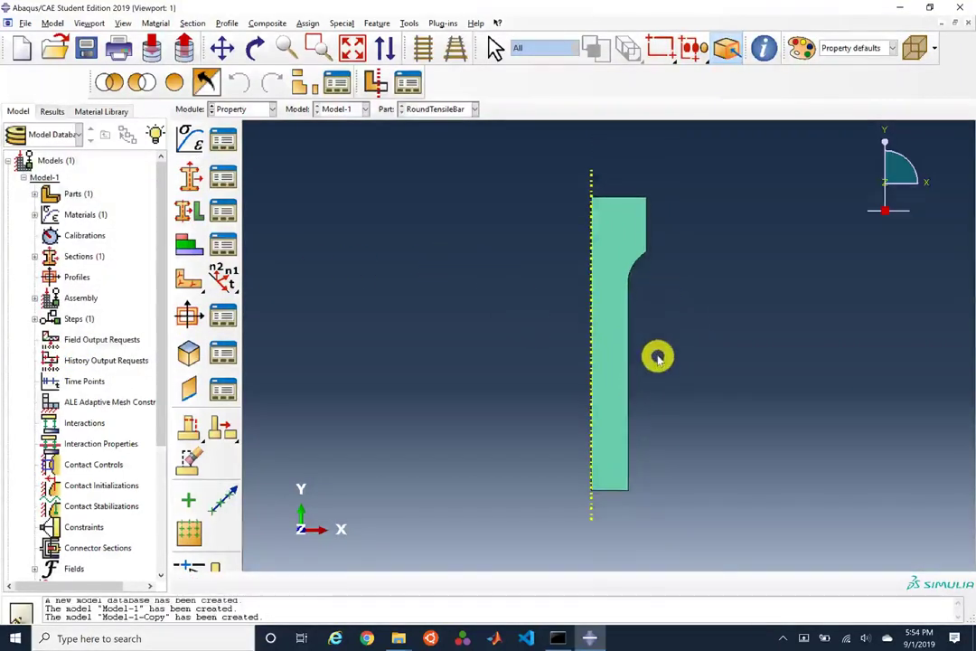
Step: Switch to the Assembly module and create a dependent instance of the RoundTensileBar part
click(237, 109)
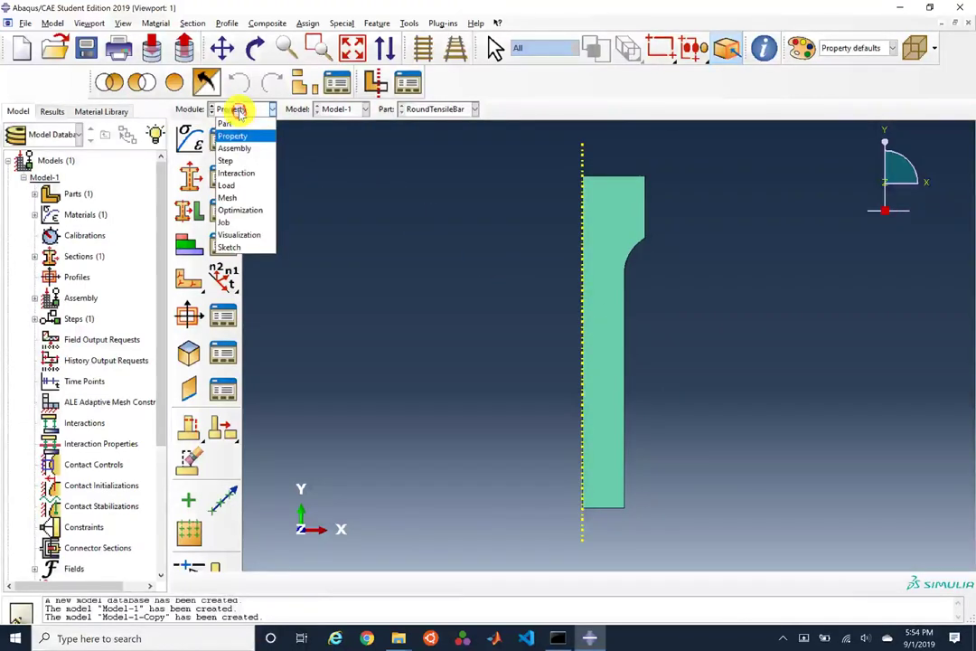
click(233, 145)
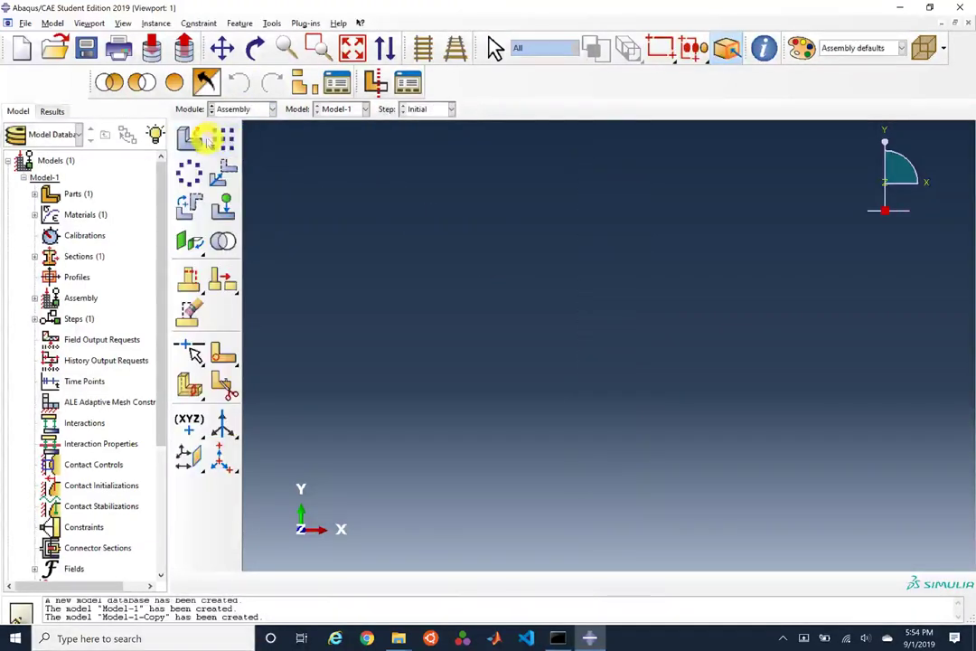
click(196, 140)
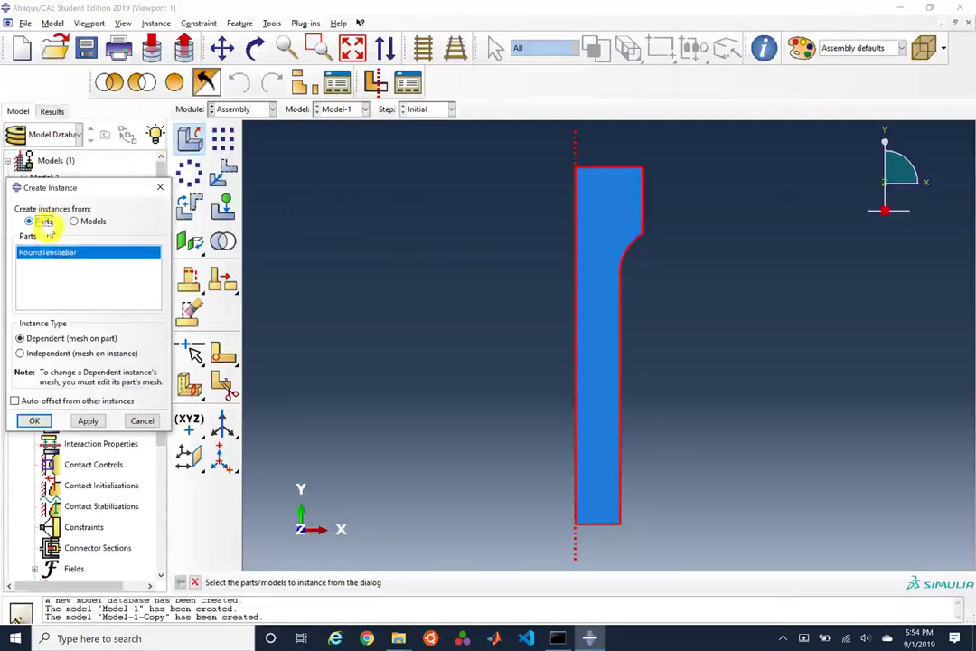
click(34, 421)
scroll(707, 396, down, 3)
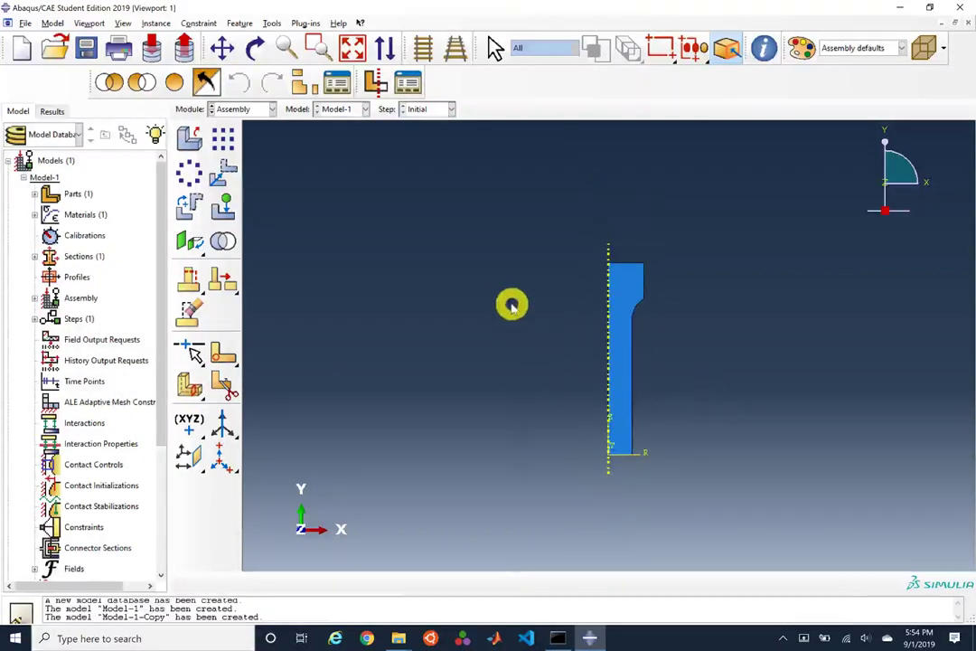
Step: Switch to the Step module and start a new analysis step named StaticLoad after the Initial step
click(265, 109)
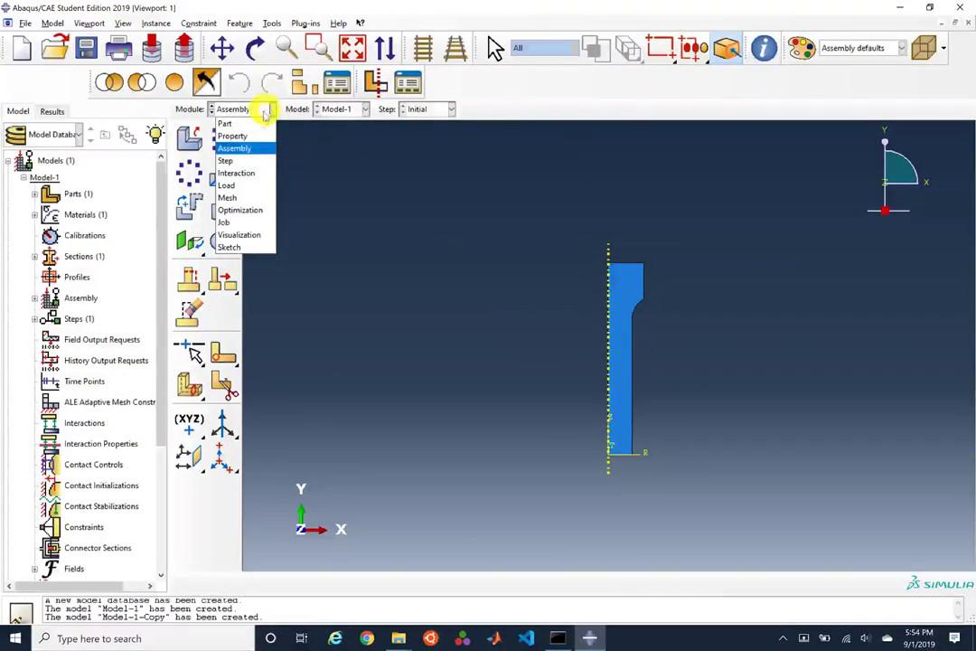
click(236, 159)
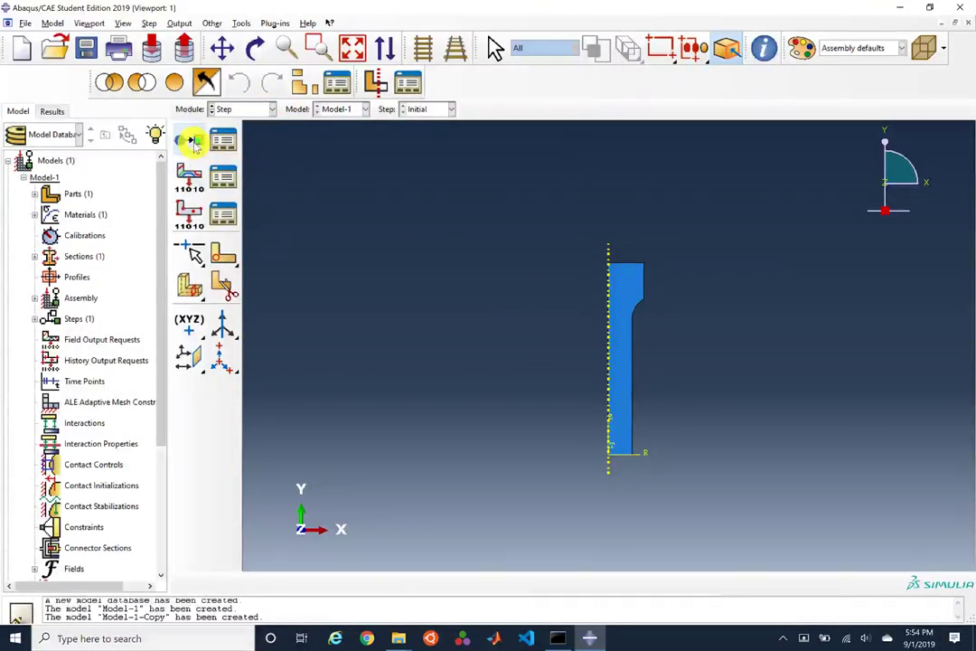
click(191, 140)
drag(96, 205, 366, 181)
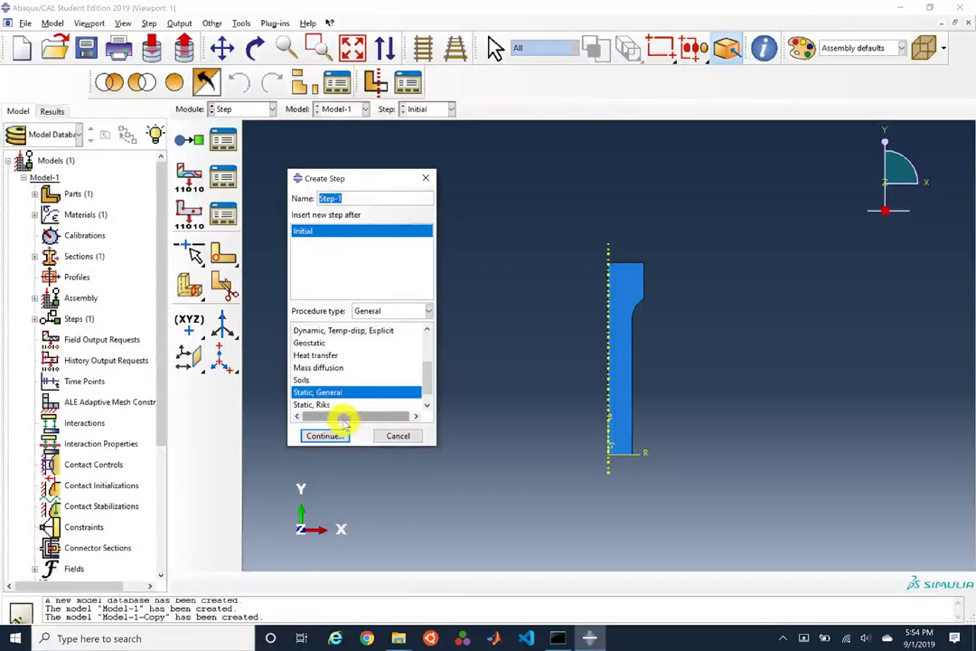
text(StaticLoad)
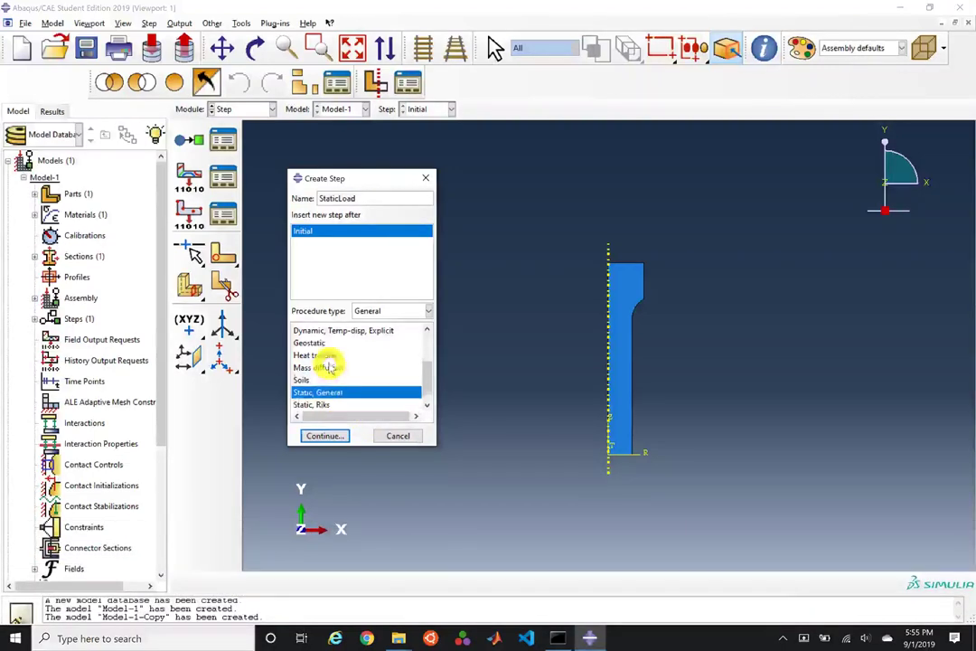
Step: Look through the General and Linear perturbation procedure types offered for the new step, returning to General
scroll(342, 355, up, 2)
scroll(345, 330, down, 3)
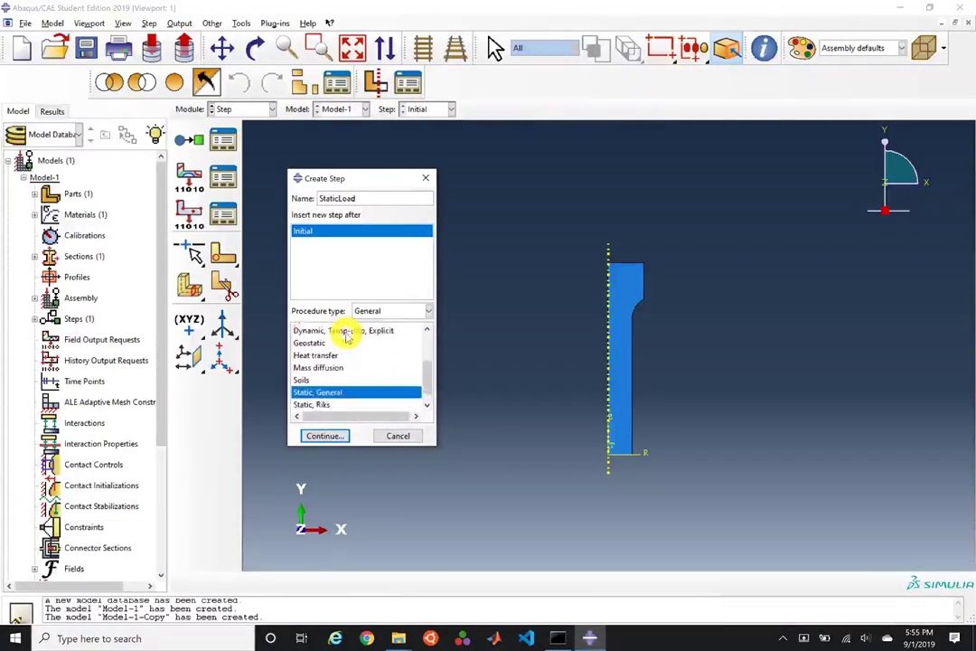
click(398, 311)
click(382, 338)
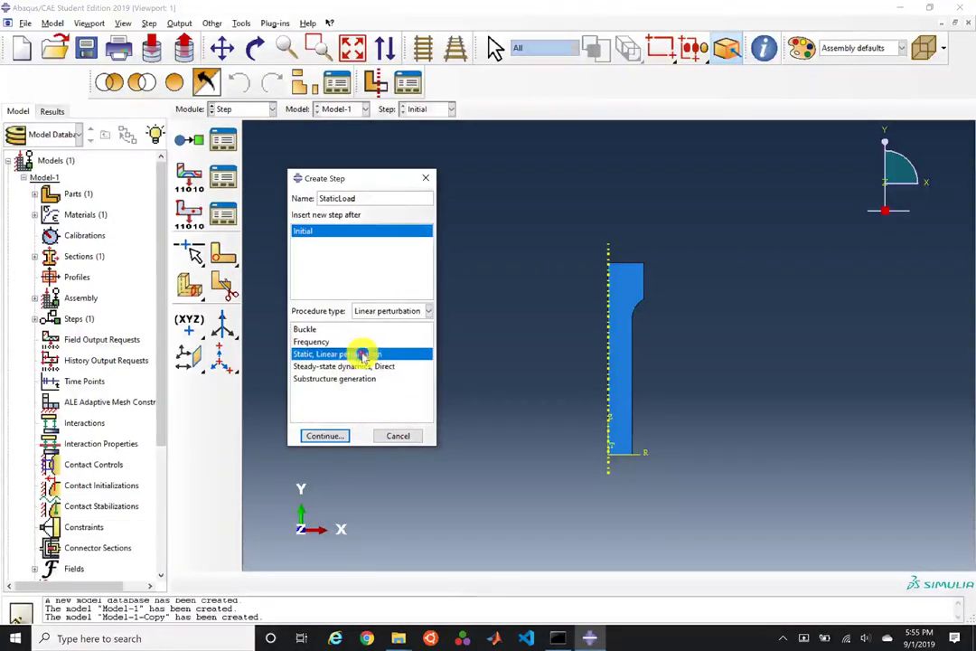
click(317, 330)
click(341, 344)
click(364, 342)
click(394, 311)
click(380, 321)
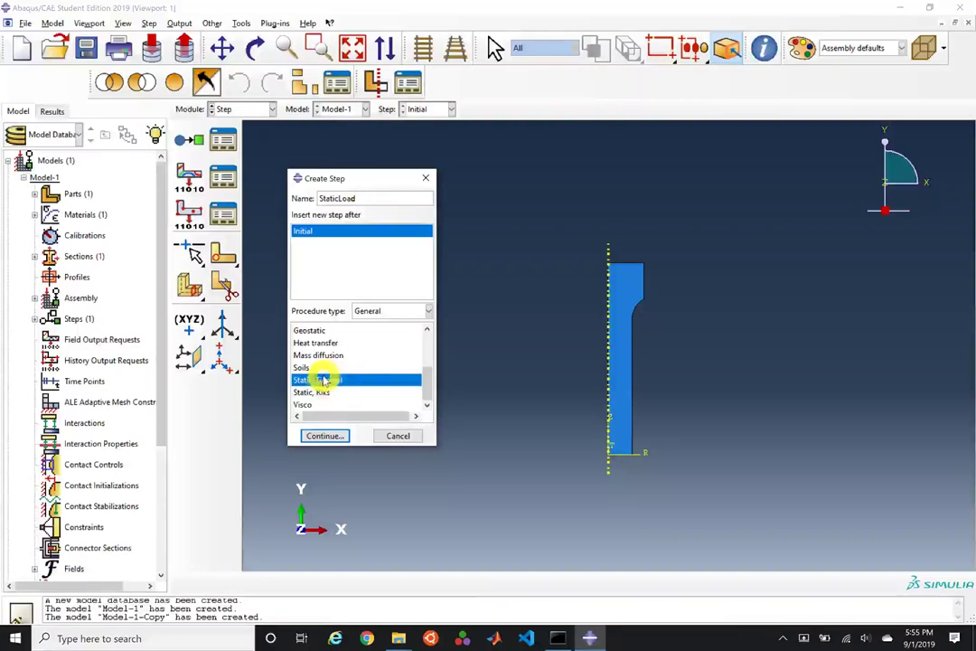
Step: Create StaticLoad as a Static, General step with time period 1, Nlgeom off and the default incrementation and other settings
click(328, 438)
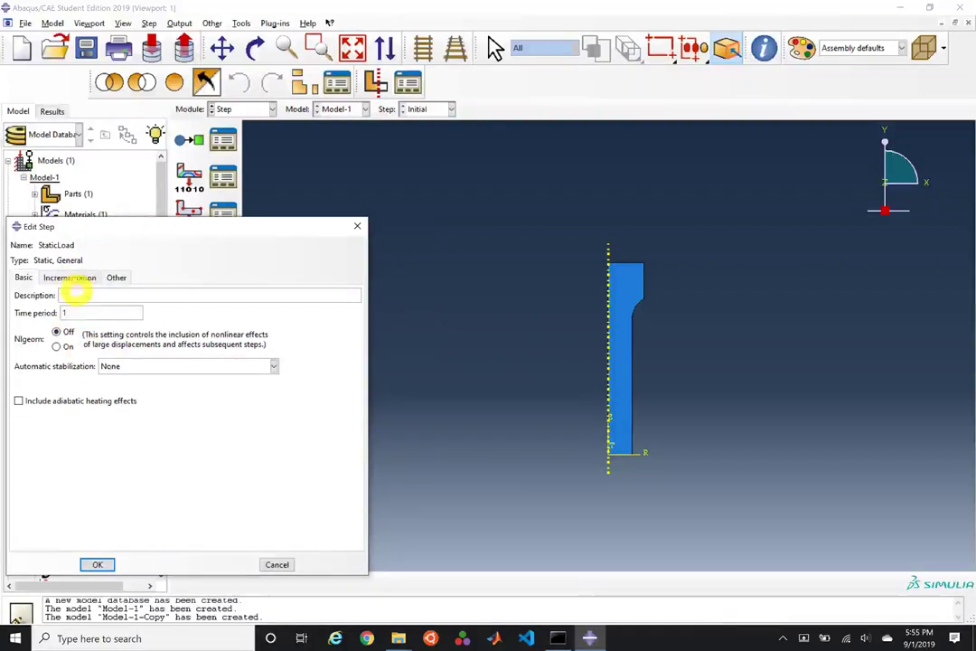
drag(124, 237, 253, 186)
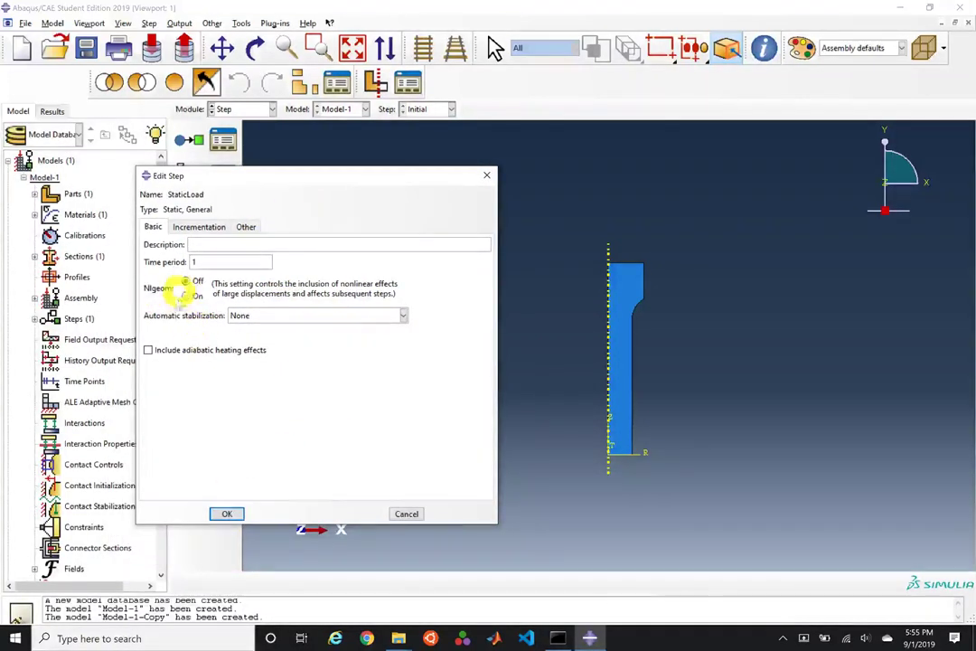
click(220, 226)
click(246, 226)
click(233, 513)
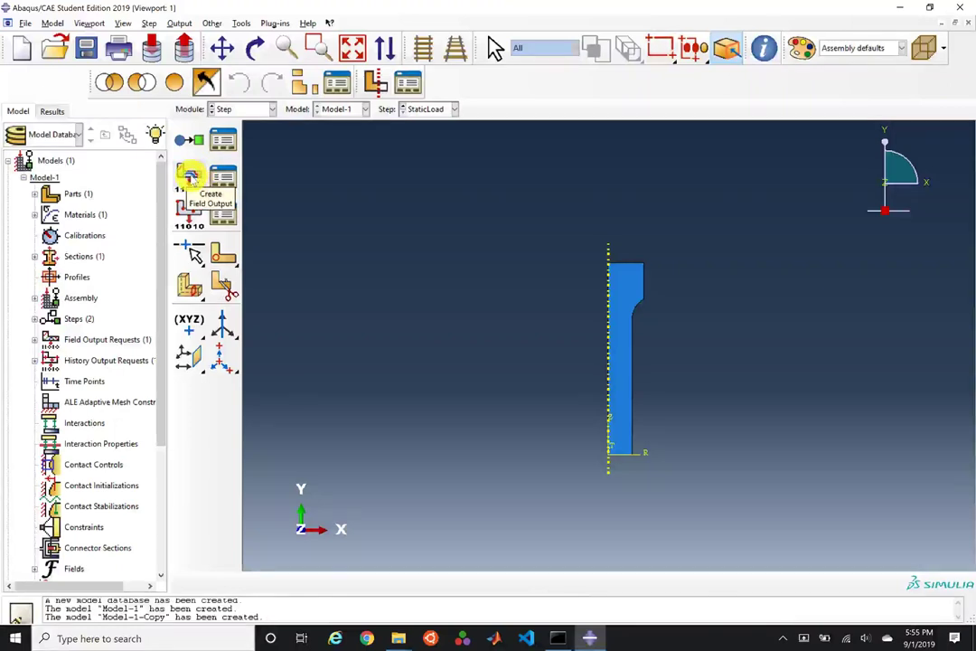
Step: Review the output variables of the F-Output-1 field output request without changing them
click(188, 179)
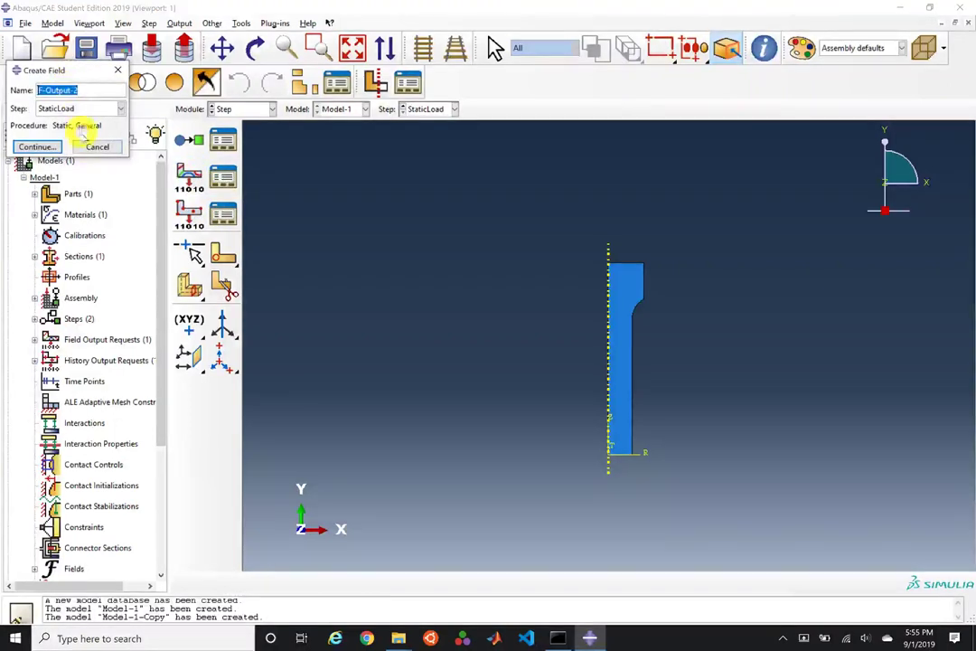
click(87, 149)
click(228, 182)
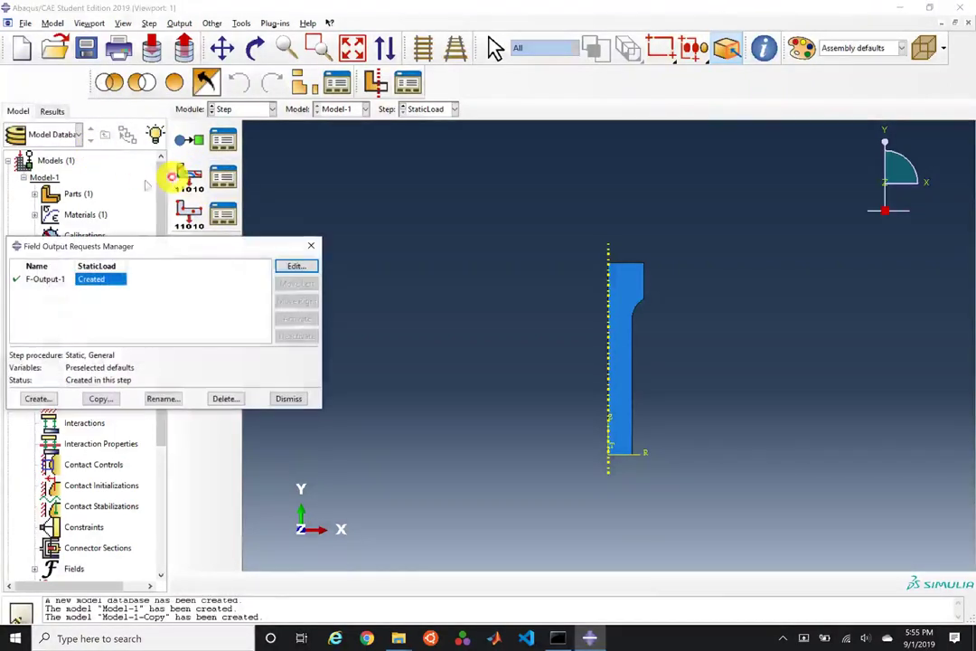
click(299, 266)
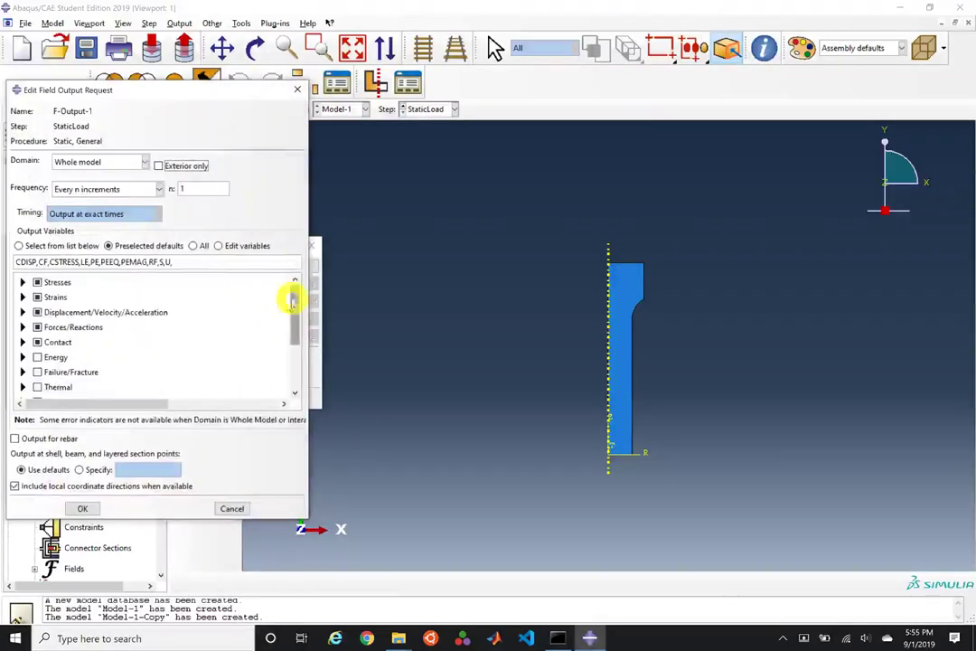
scroll(86, 344, down, 3)
scroll(90, 334, up, 4)
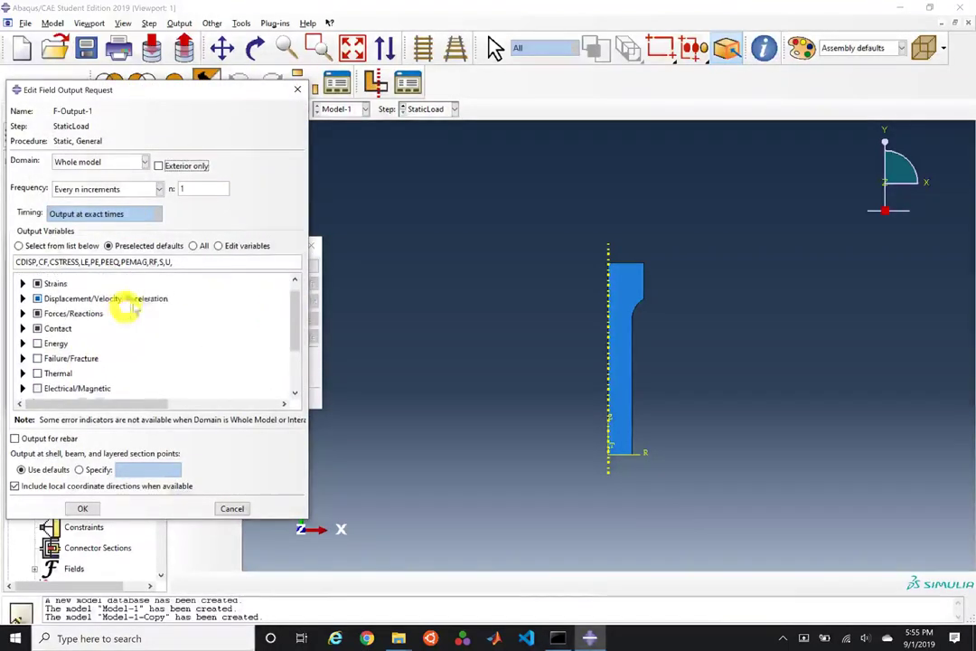
click(232, 507)
click(290, 395)
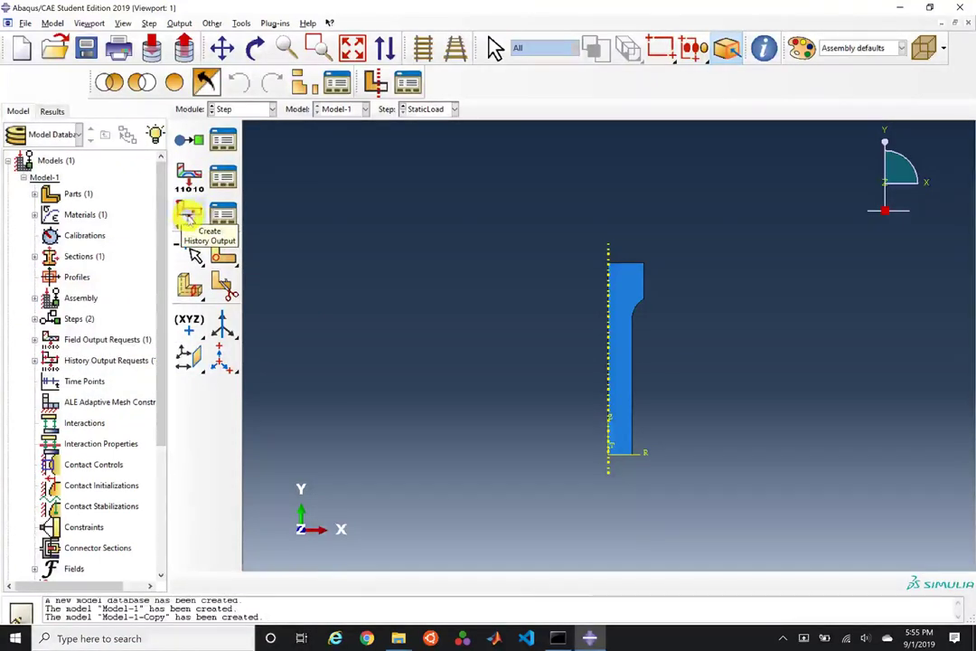
Step: Switch to the Interaction module and examine the available interaction, interaction property and constraint types without creating any
click(254, 110)
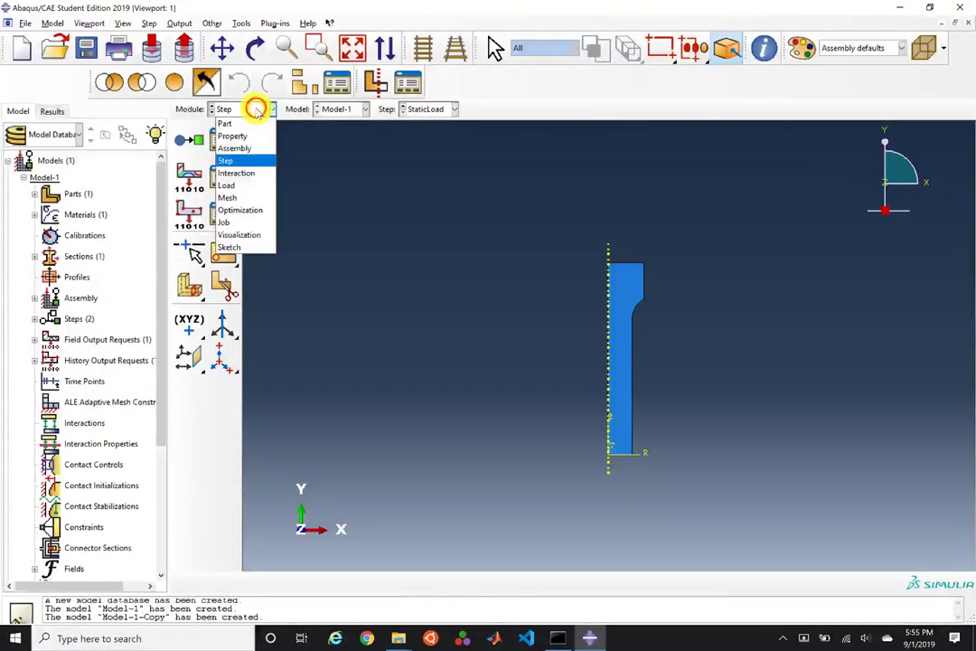
click(244, 172)
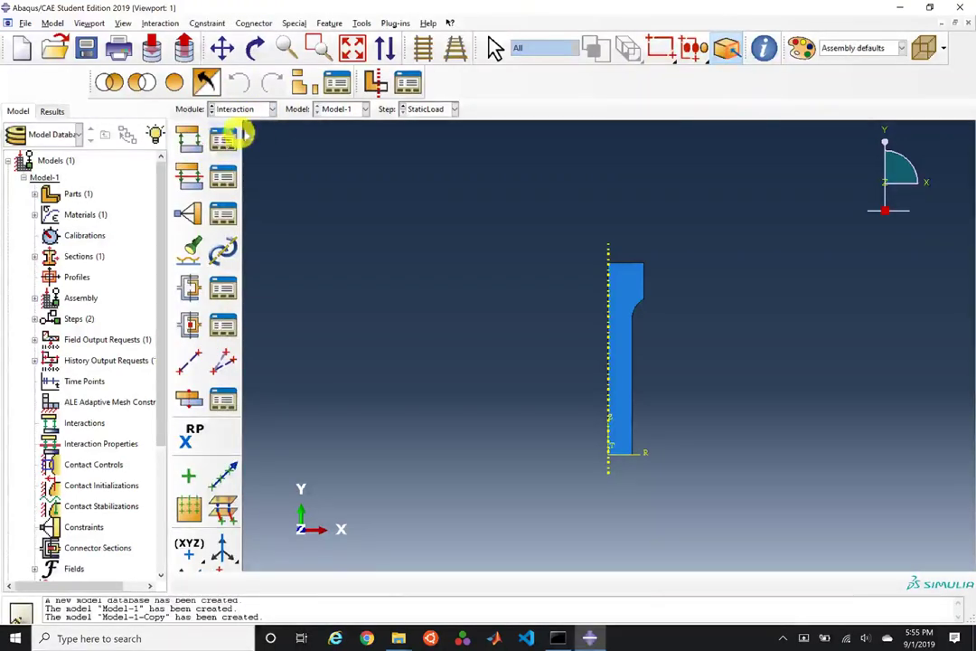
click(193, 143)
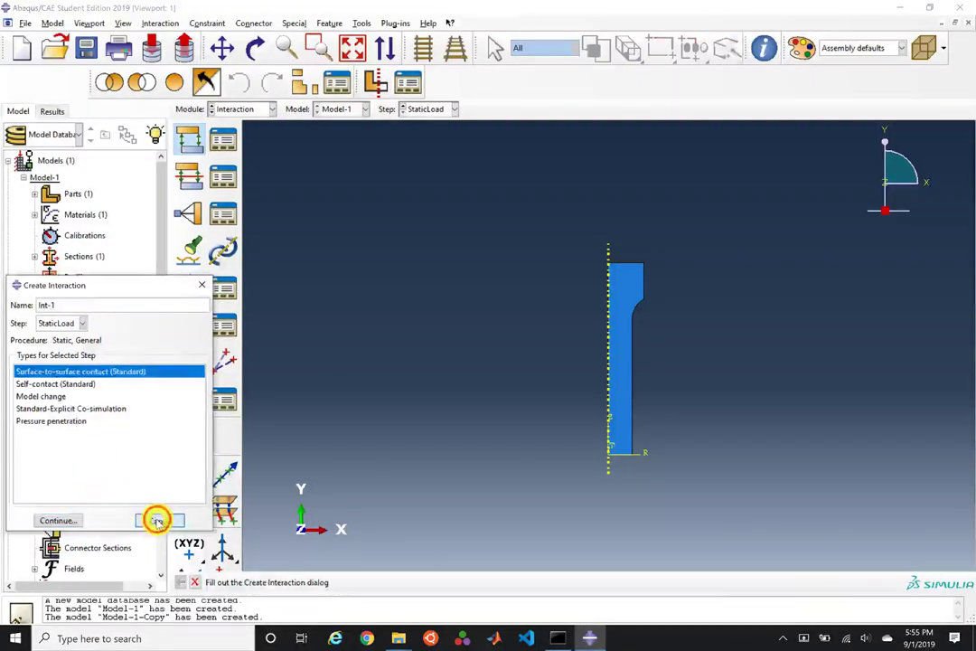
click(158, 520)
click(187, 179)
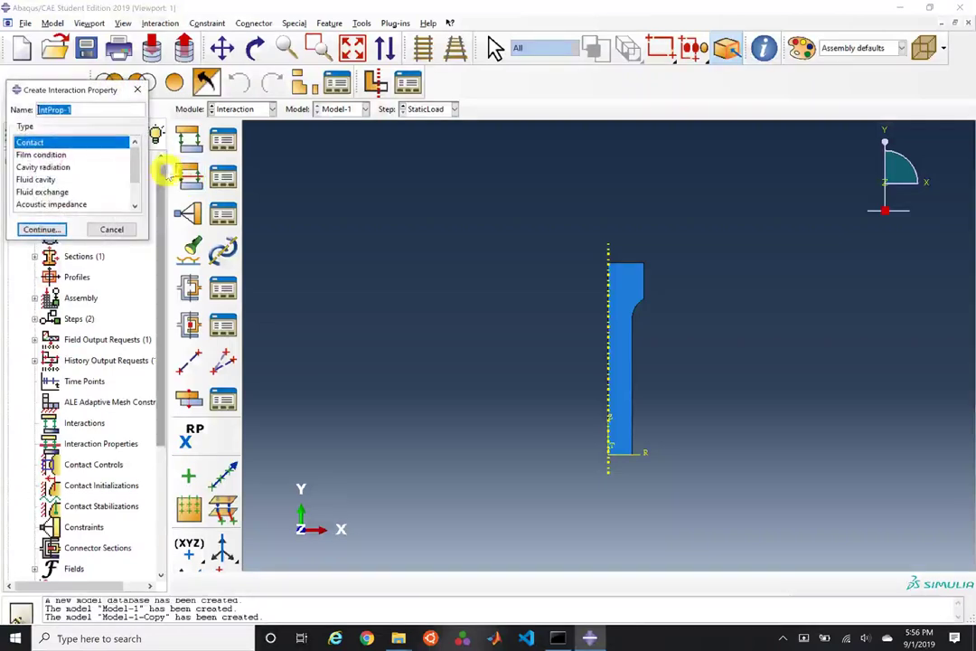
click(36, 155)
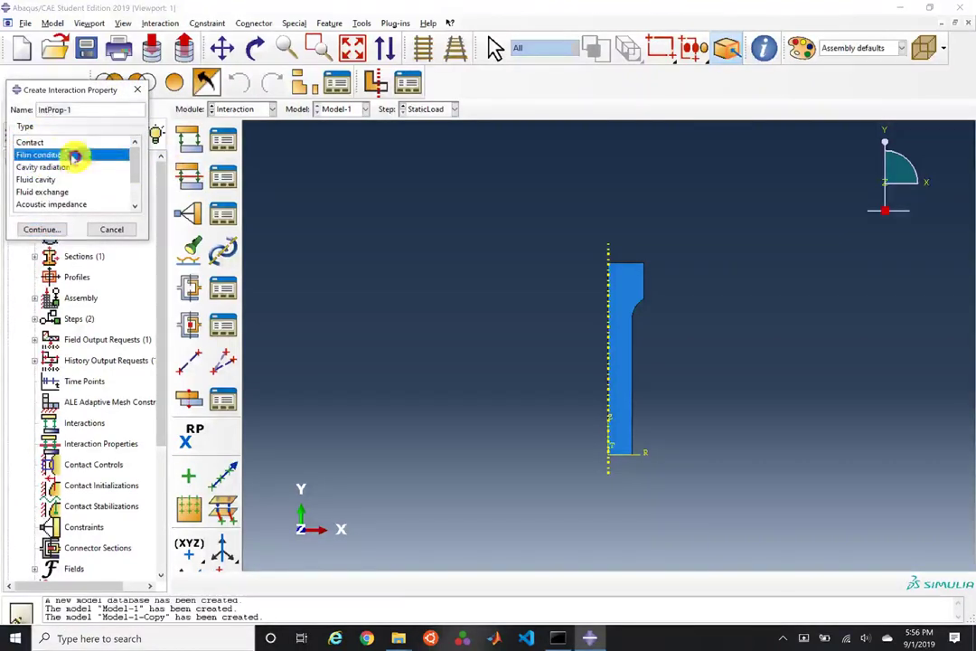
click(108, 229)
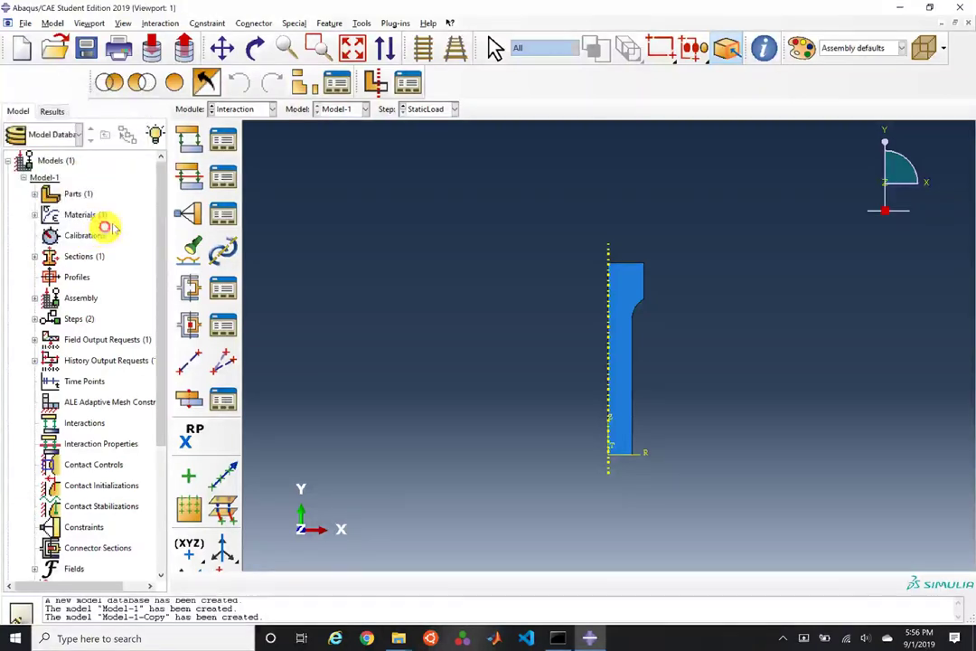
click(187, 214)
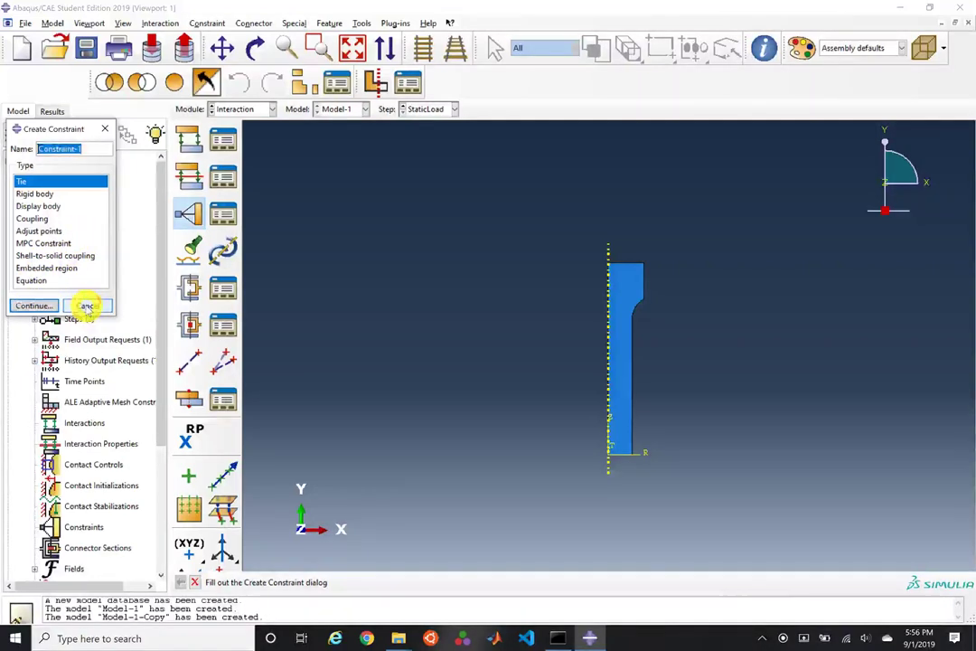
click(87, 305)
Step: Switch to the Load module and start creating a boundary condition
click(246, 108)
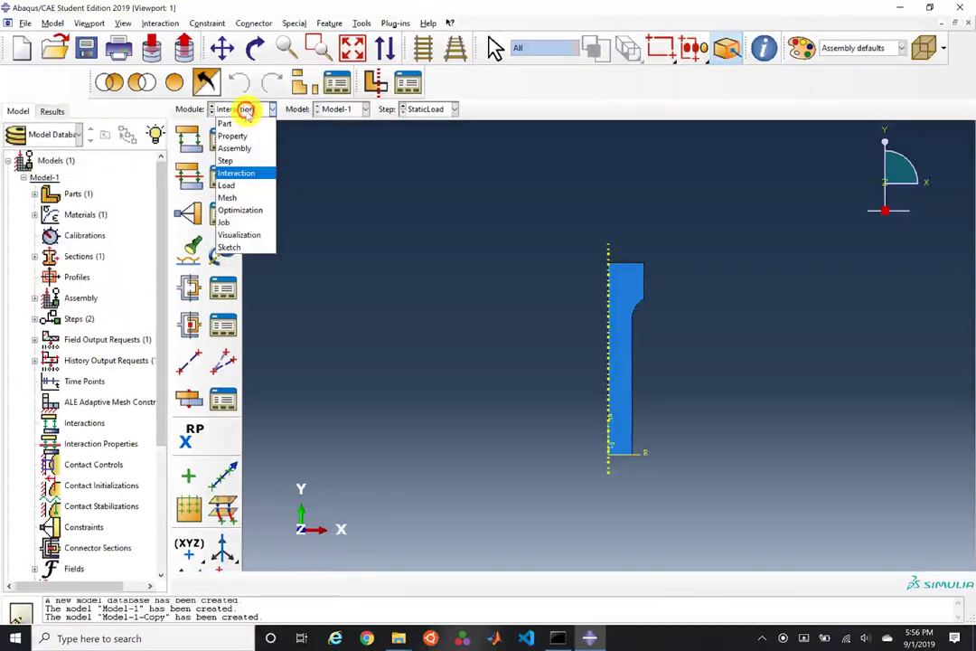
click(239, 186)
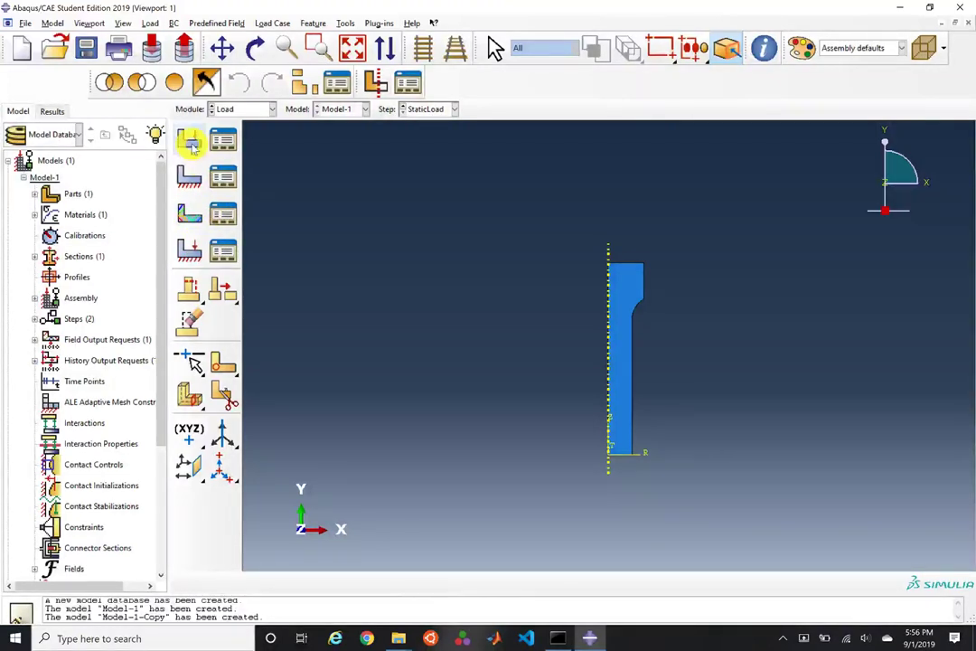
click(190, 178)
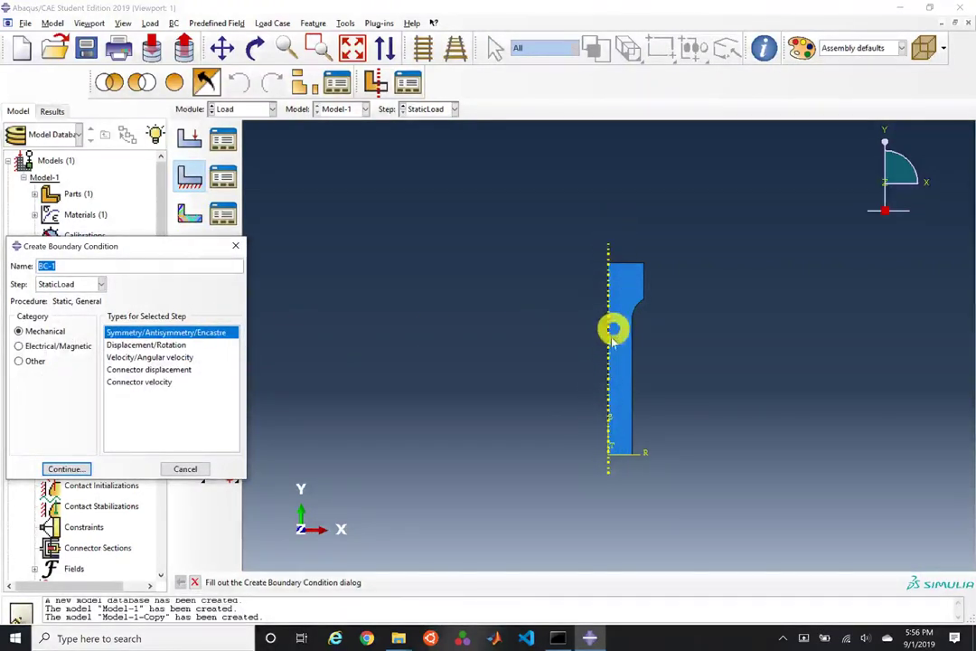
scroll(634, 416, up, 2)
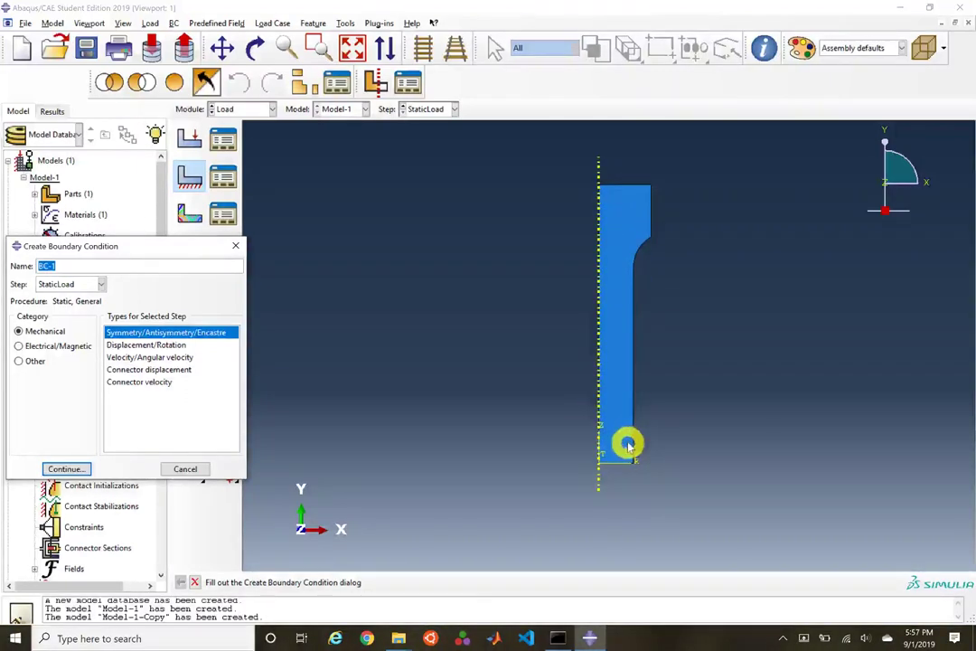
scroll(638, 257, up, 1)
scroll(647, 243, up, 1)
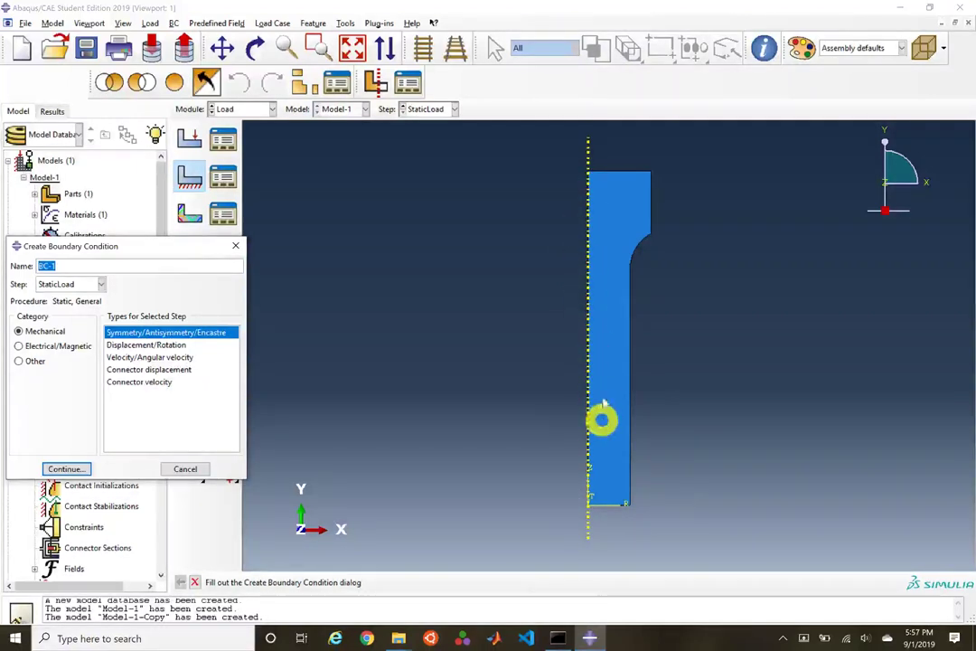
scroll(578, 436, up, 5)
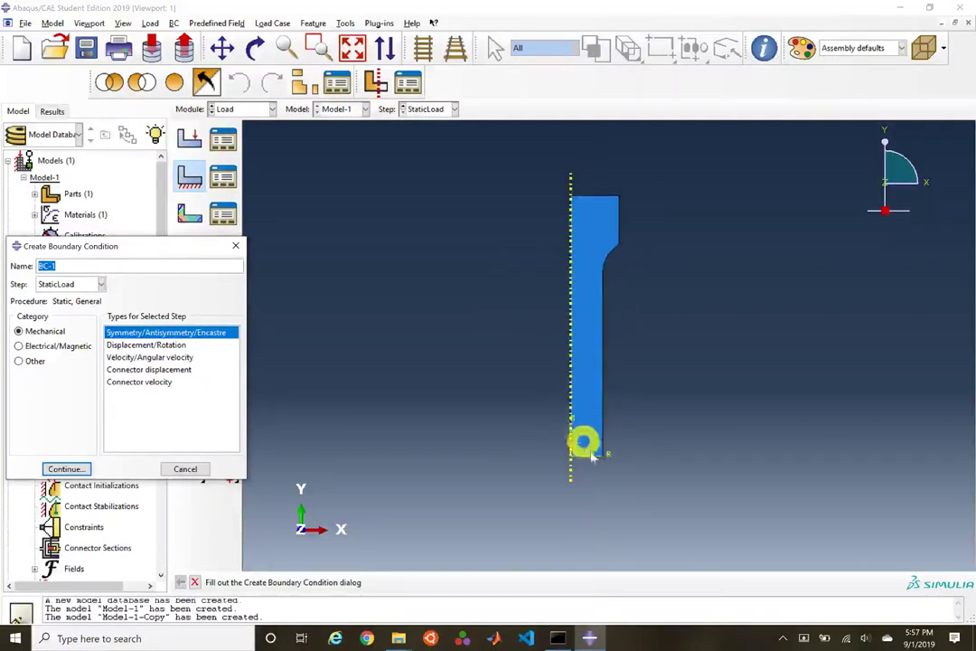
scroll(544, 450, up, 2)
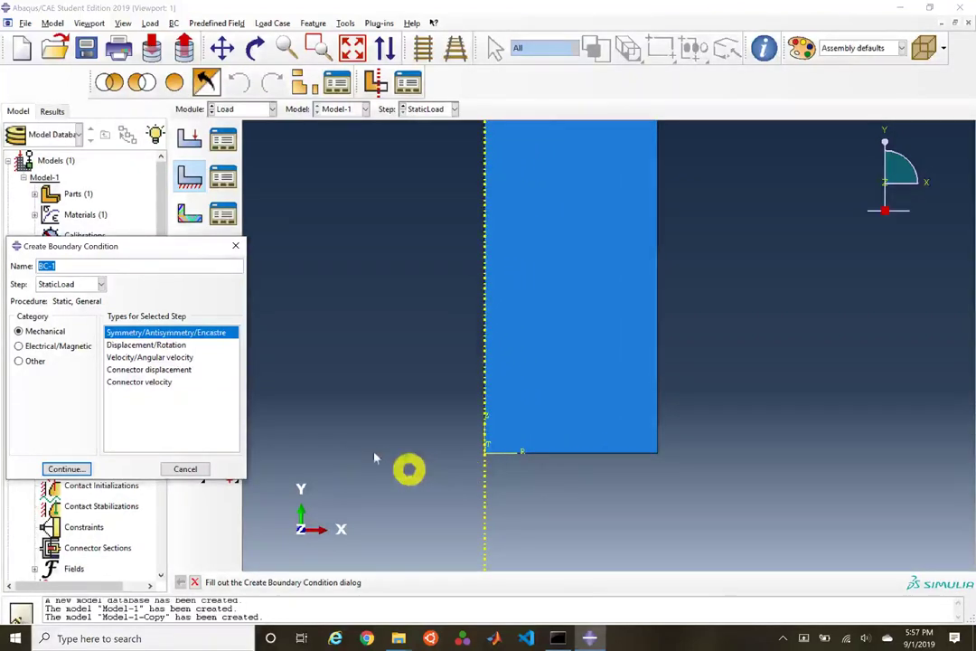
Step: Name the boundary condition Half_Symmetry, place it in the Initial step, and use the mechanical Symmetry/Antisymmetry/Encastre type
drag(113, 265, 6, 240)
text(Half)
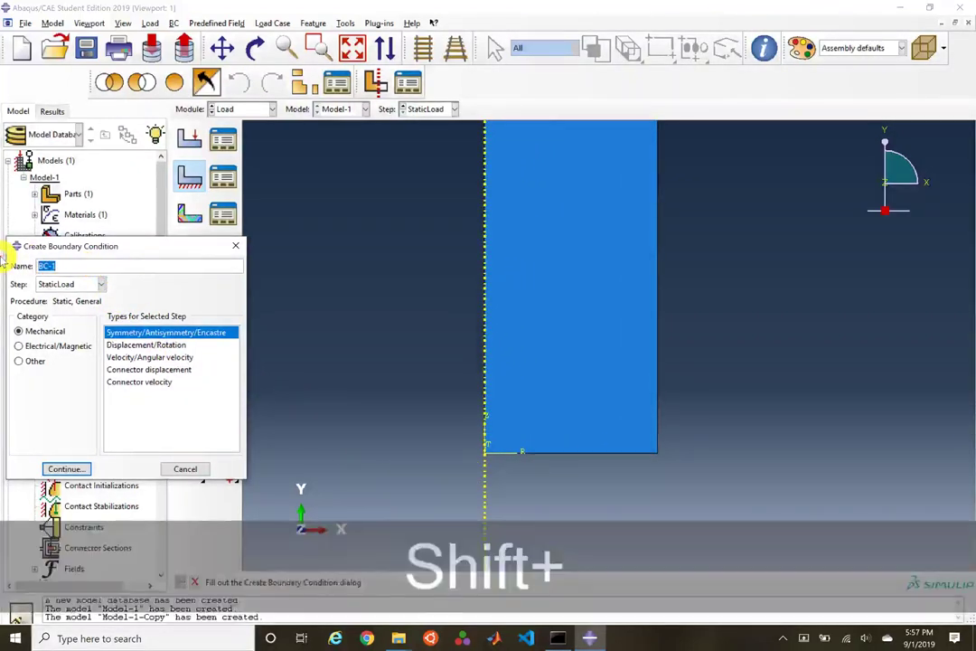
text(_Symmetry)
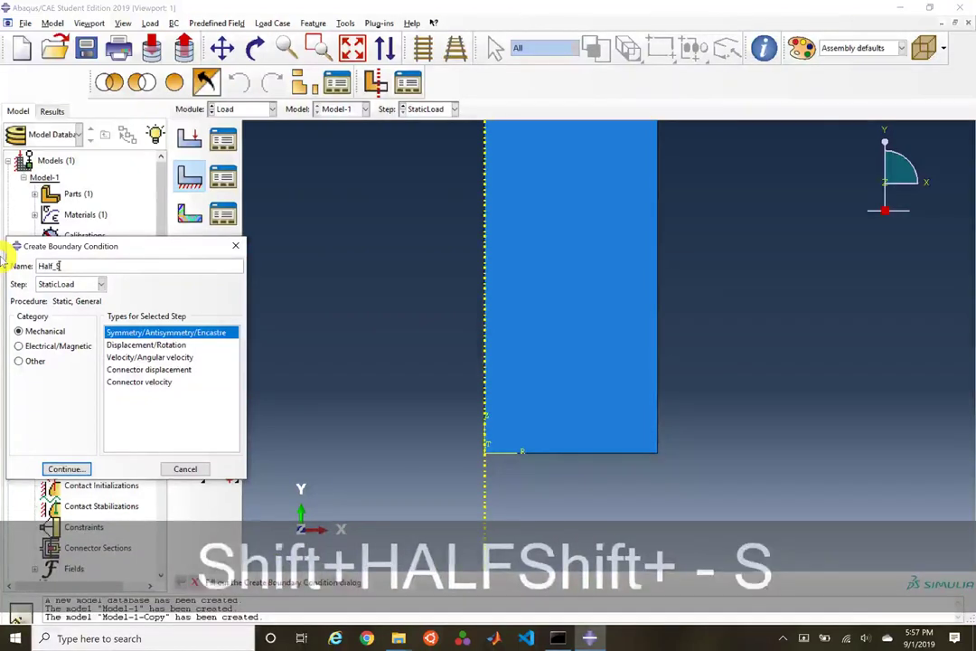
click(83, 285)
click(69, 300)
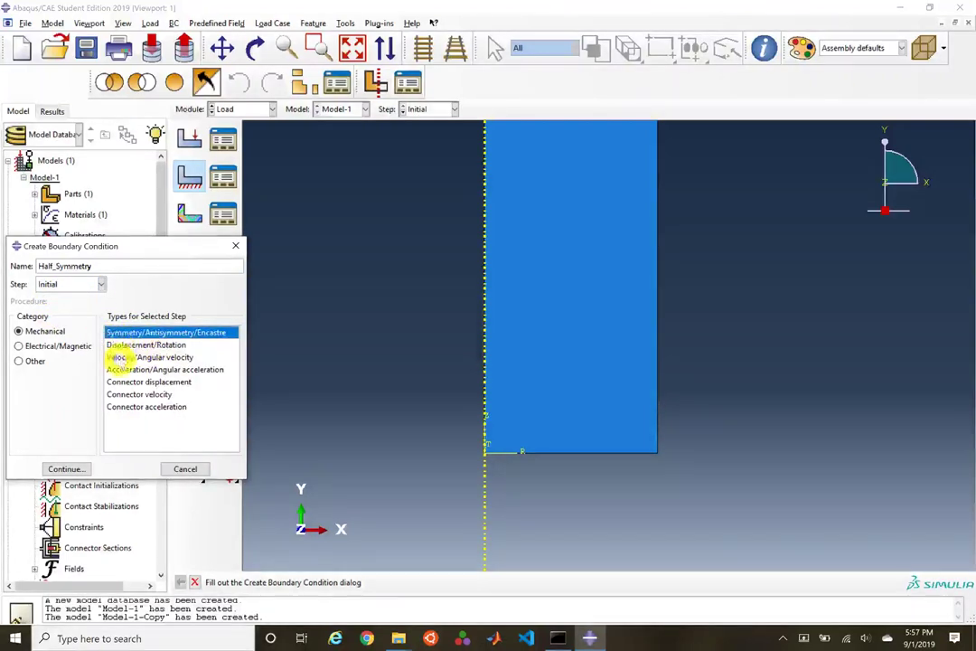
click(50, 467)
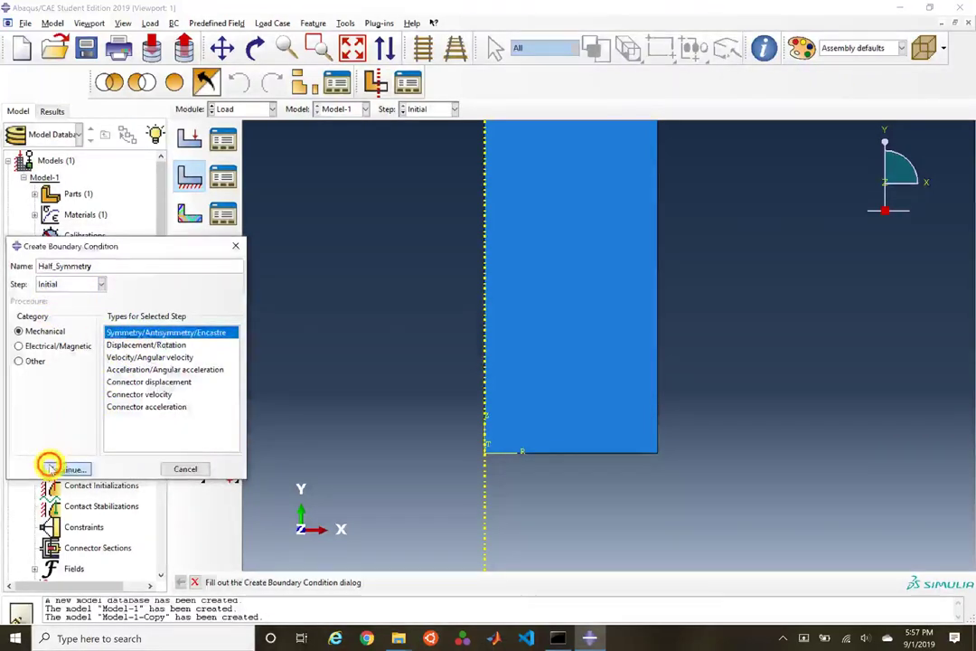
Step: Select the bar's bottom edge as the boundary condition region and name its set MidSection
click(622, 453)
click(427, 581)
text(MidSection)
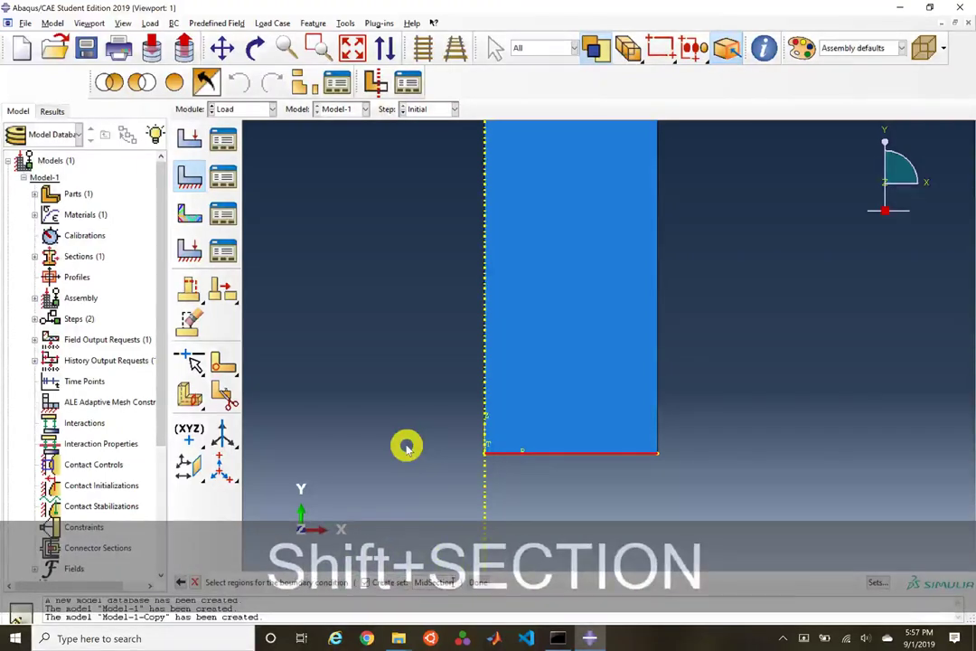
click(477, 582)
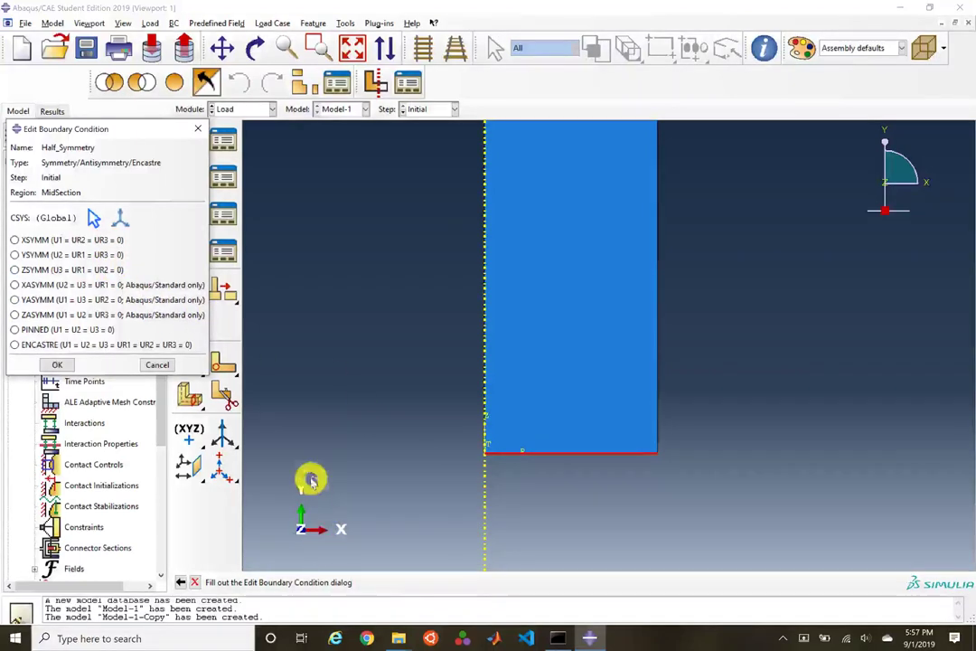
Step: Apply the YSYMM (U2 = UR1 = UR3 = 0) condition to the Half_Symmetry boundary condition in the global coordinate system
click(28, 255)
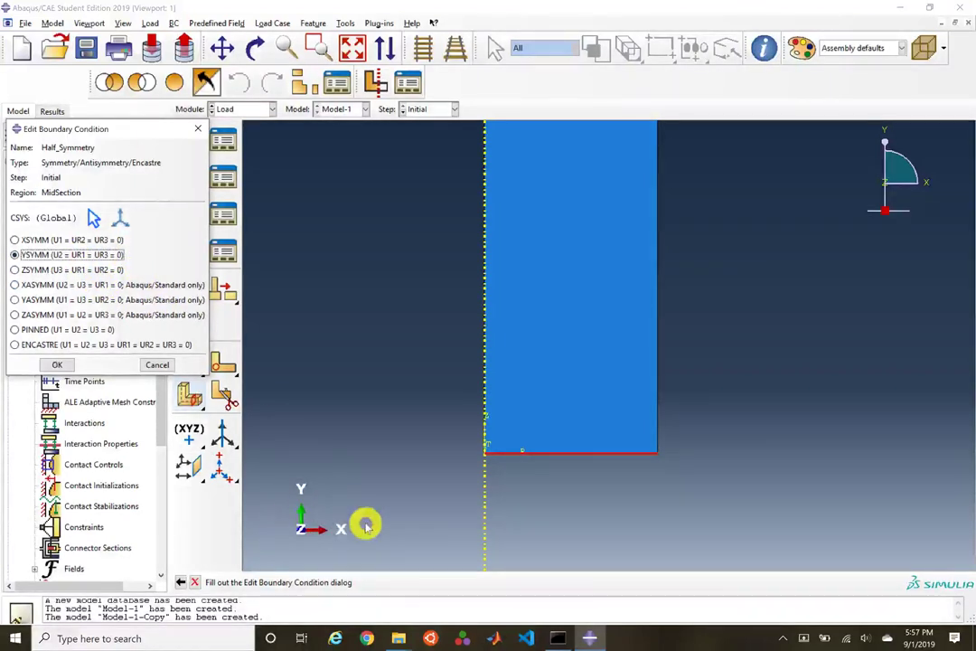
click(70, 364)
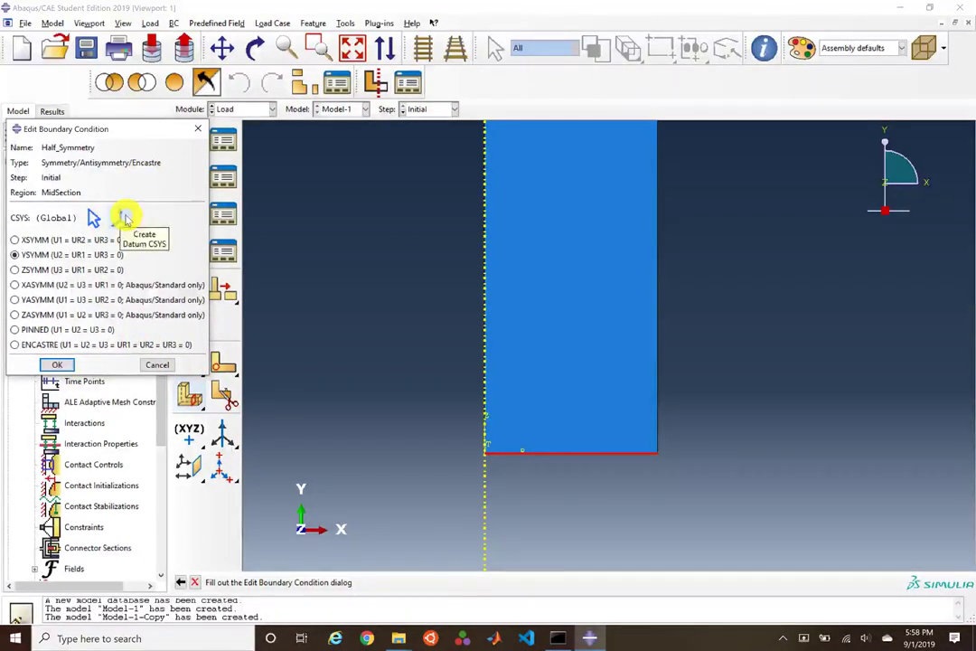
click(71, 364)
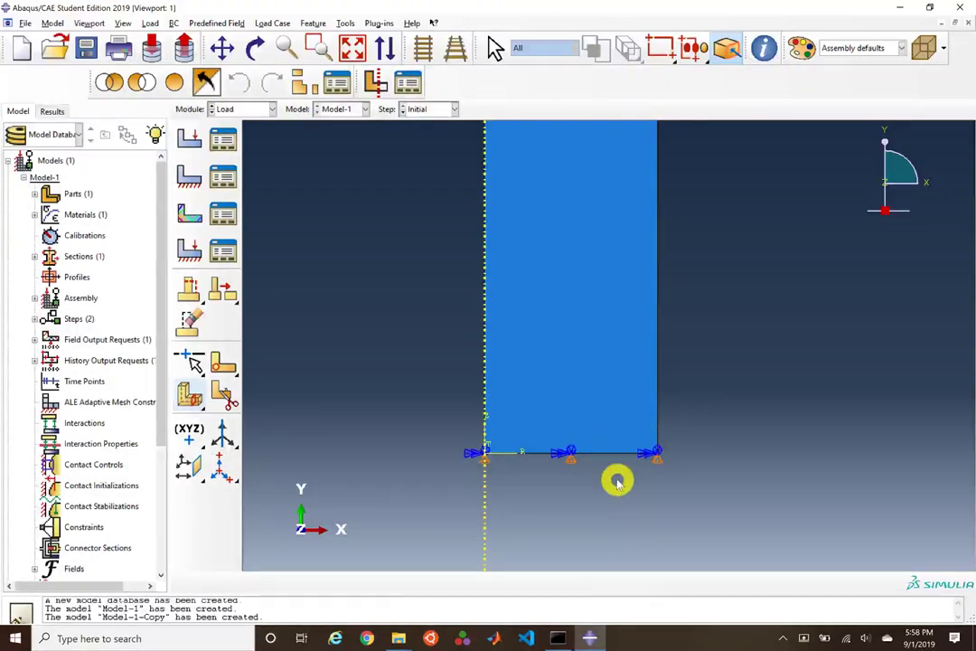
Step: Create a mechanical Pressure load named Pull in the StaticLoad step
scroll(545, 501, down, 8)
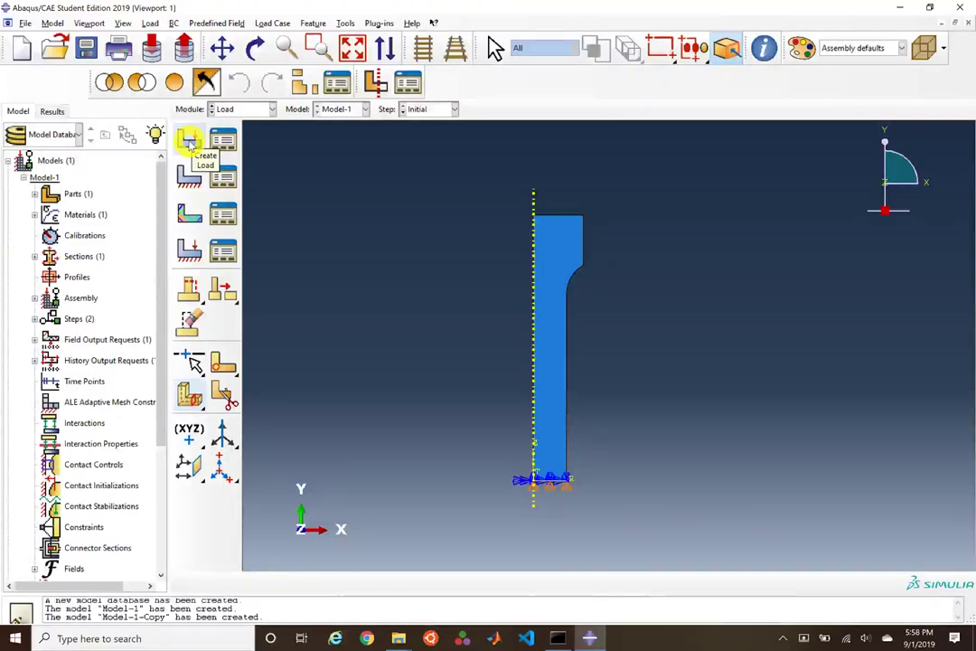
click(188, 140)
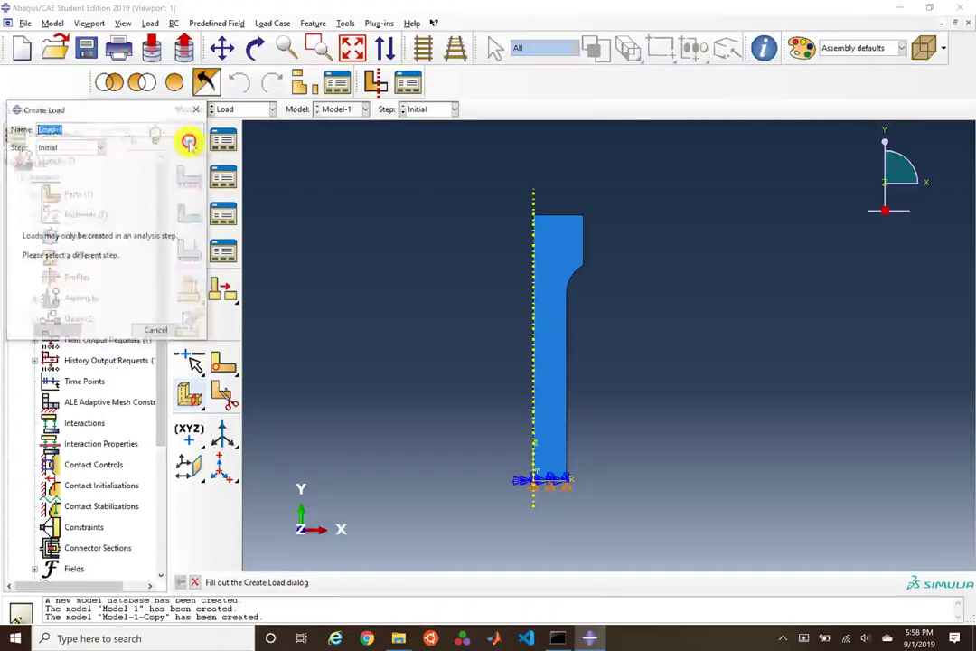
click(75, 147)
click(72, 174)
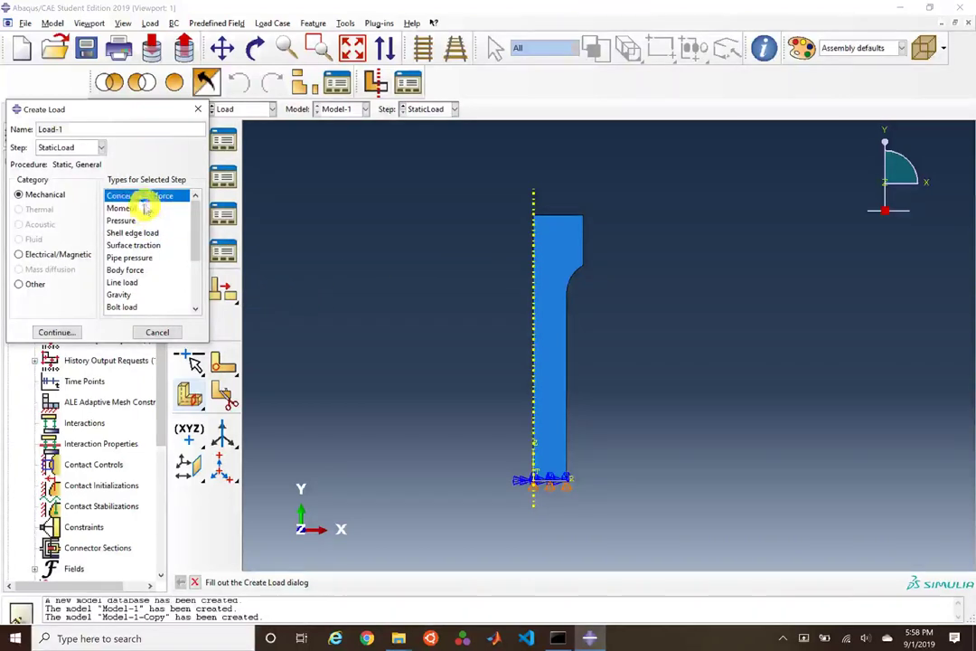
click(15, 108)
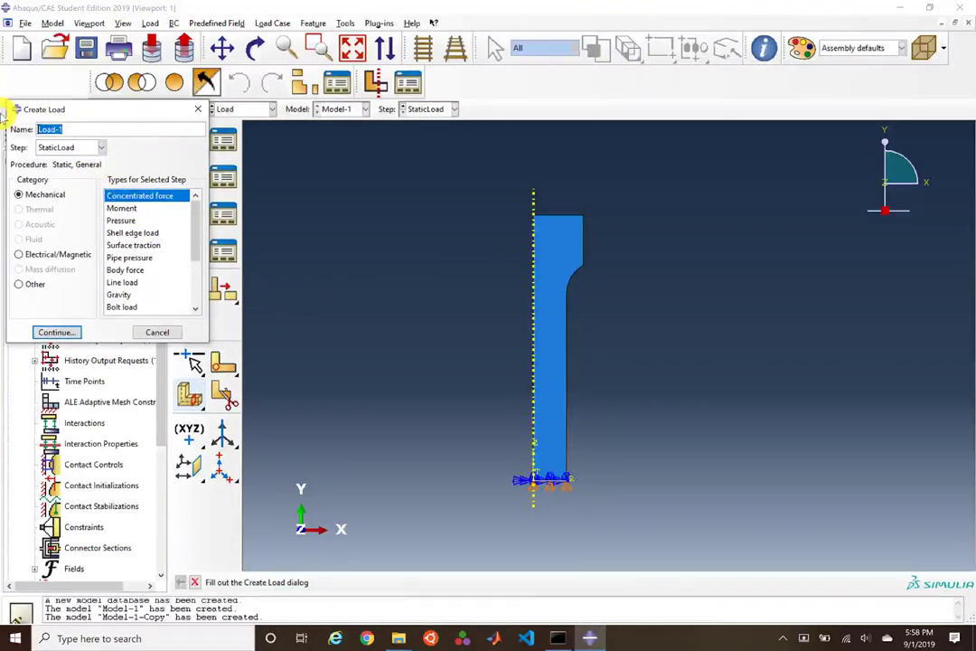
text(Pull)
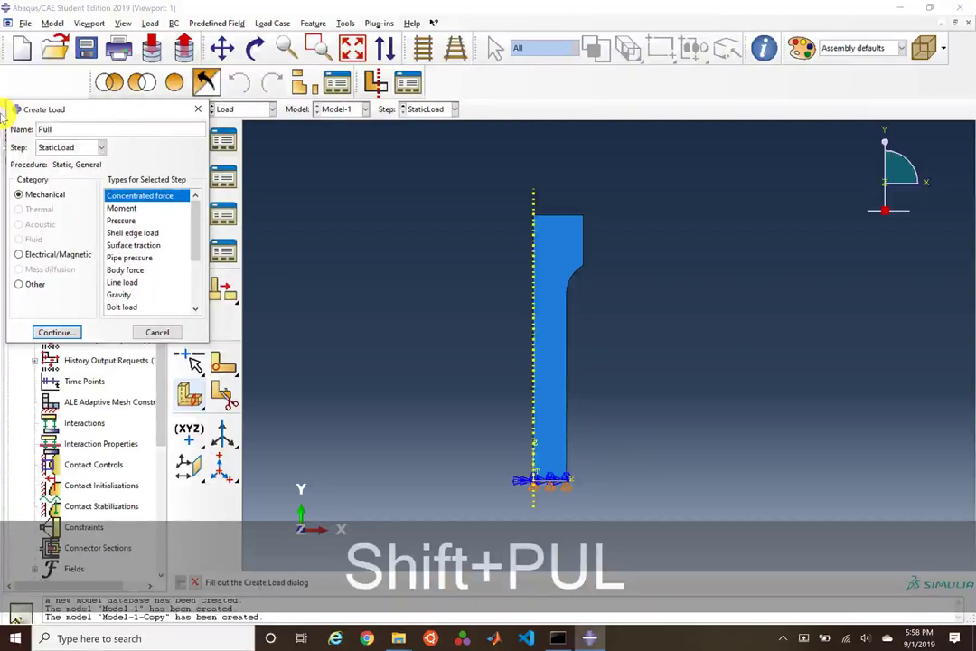
click(121, 221)
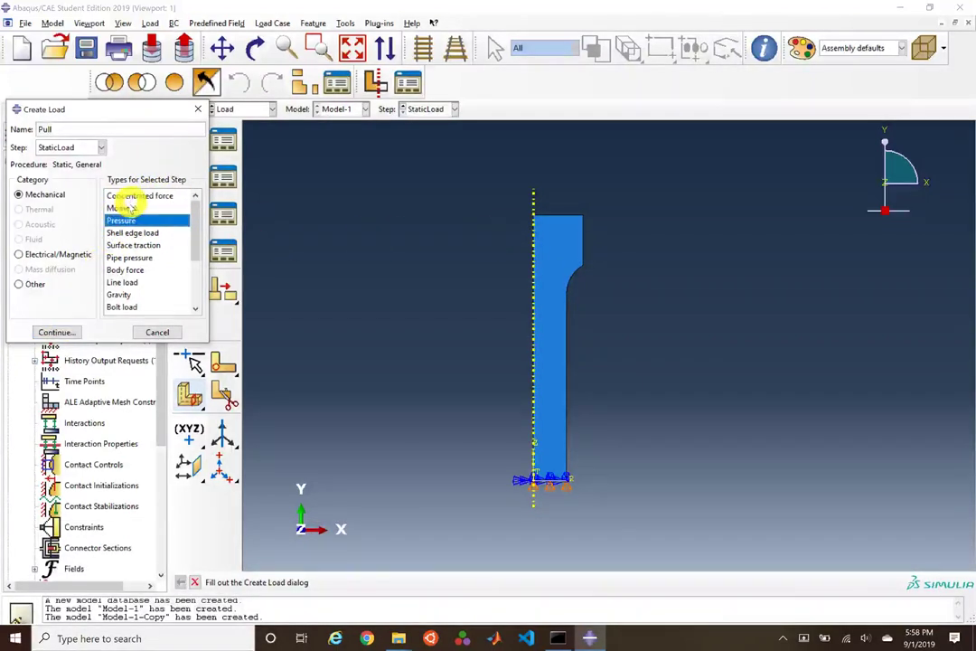
click(52, 334)
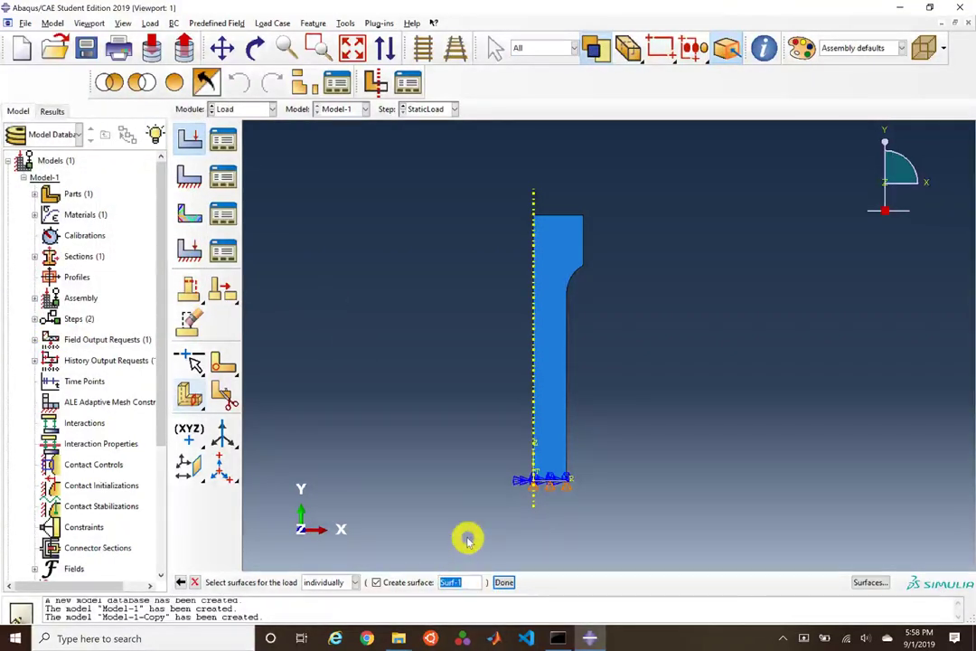
Step: Select the bar's top edge as the surface for the Pull load and name the surface BarTop
click(557, 216)
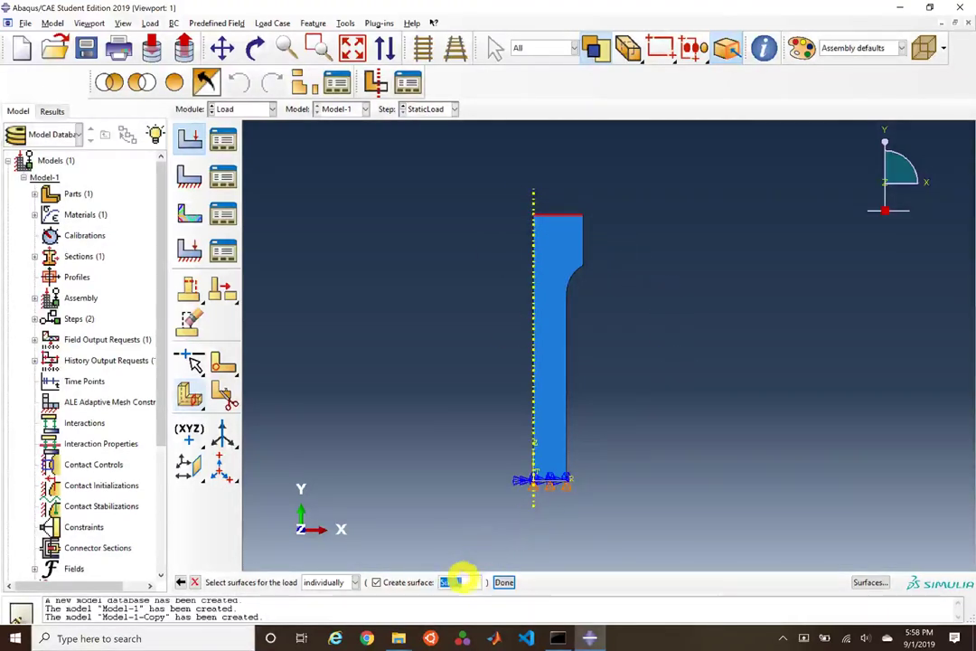
text(GageT)
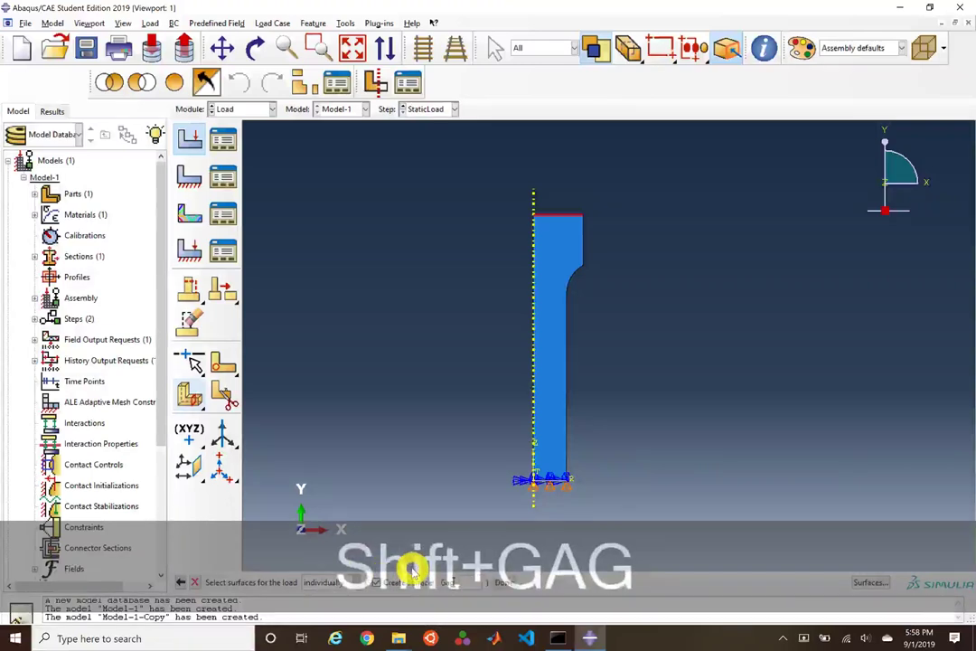
text(op)
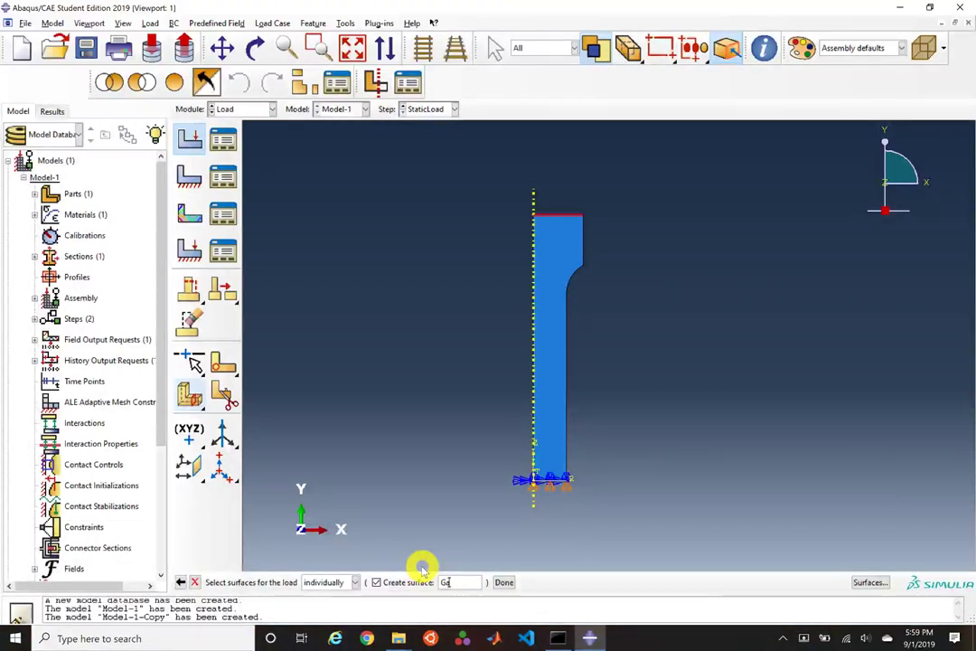
key(shift)
text(B)
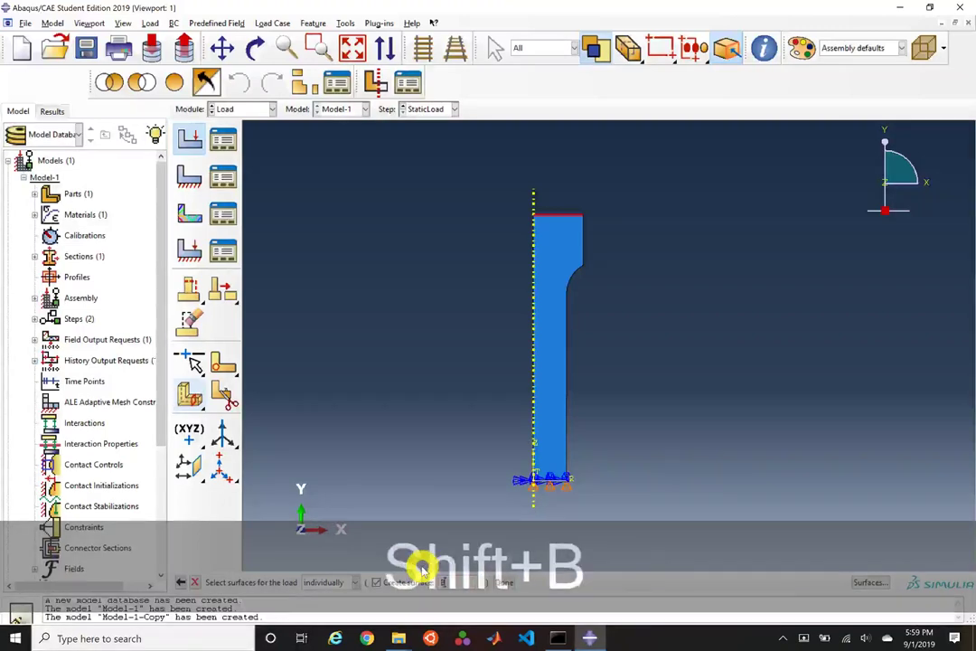
text(ar_sopt)
key(BackSpace)
text(Tp)
key(BackSpace)
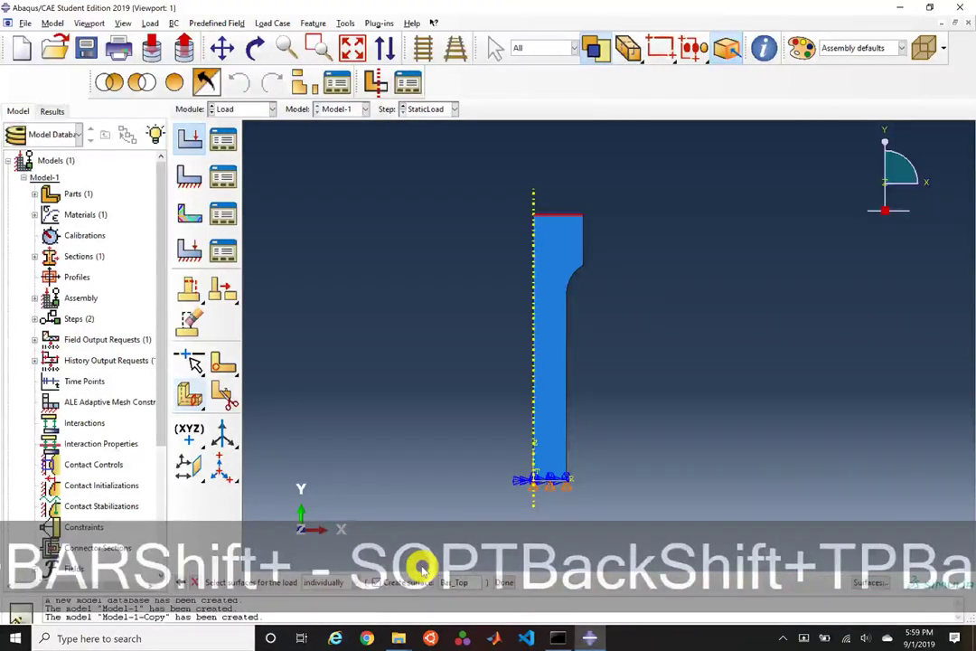
text(o)
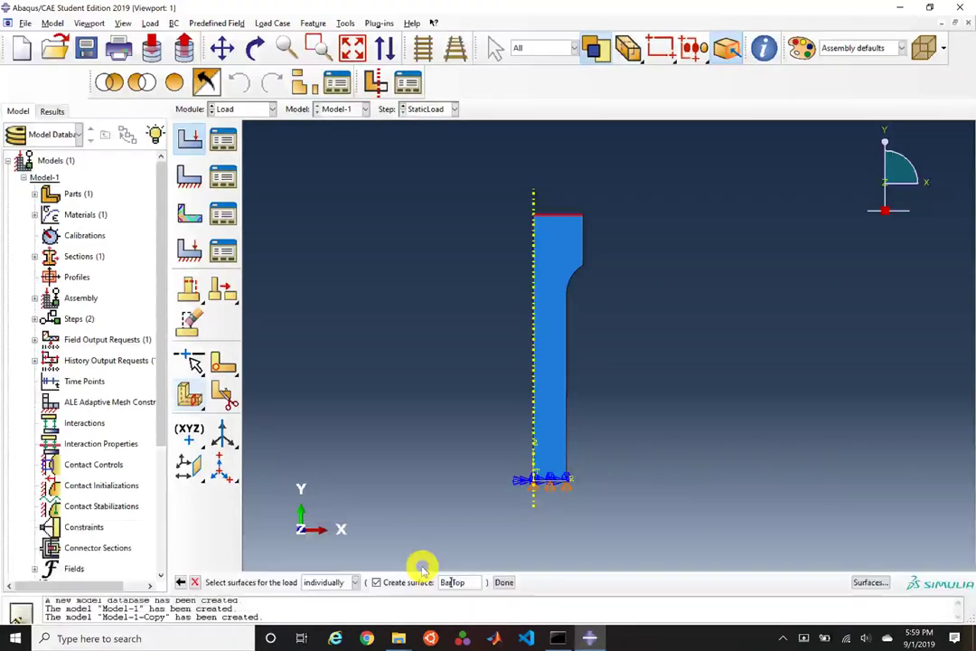
middle_click(661, 467)
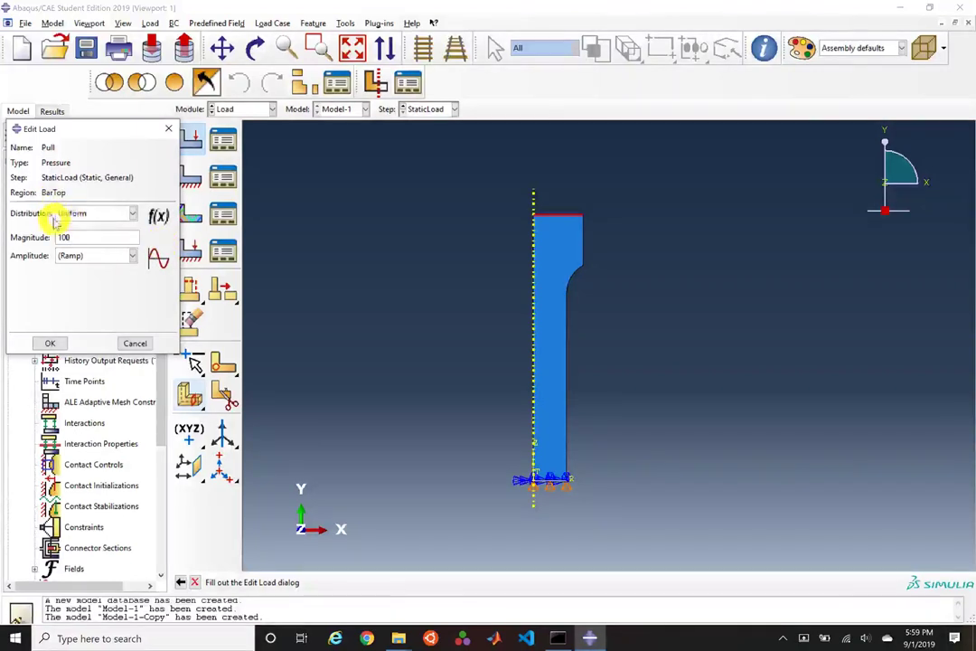
Step: Define the Pull load with a Uniform distribution, a magnitude of 100 and the Ramp amplitude
click(84, 217)
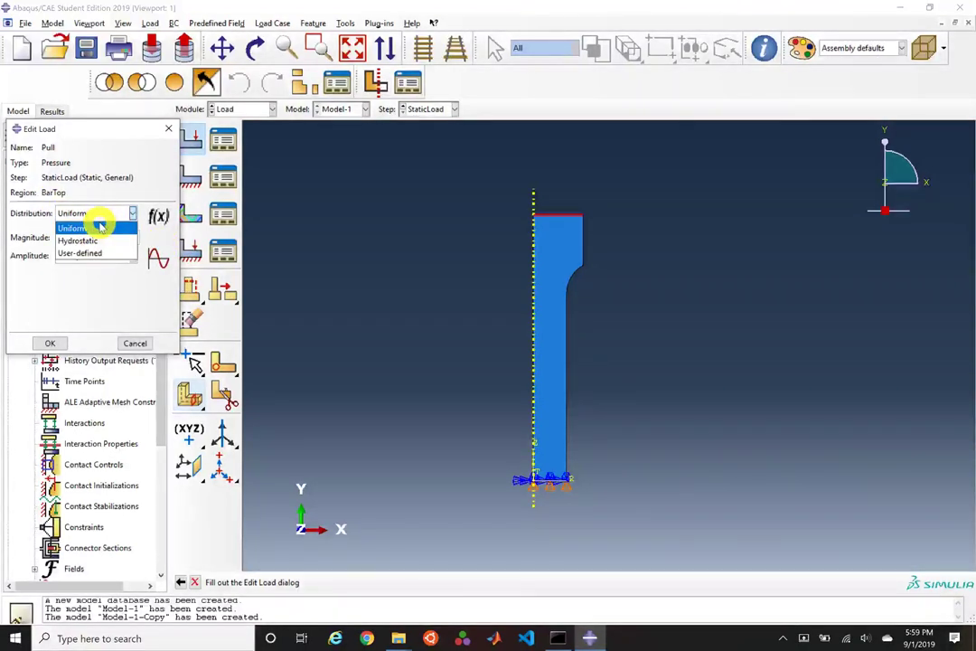
click(106, 215)
click(95, 221)
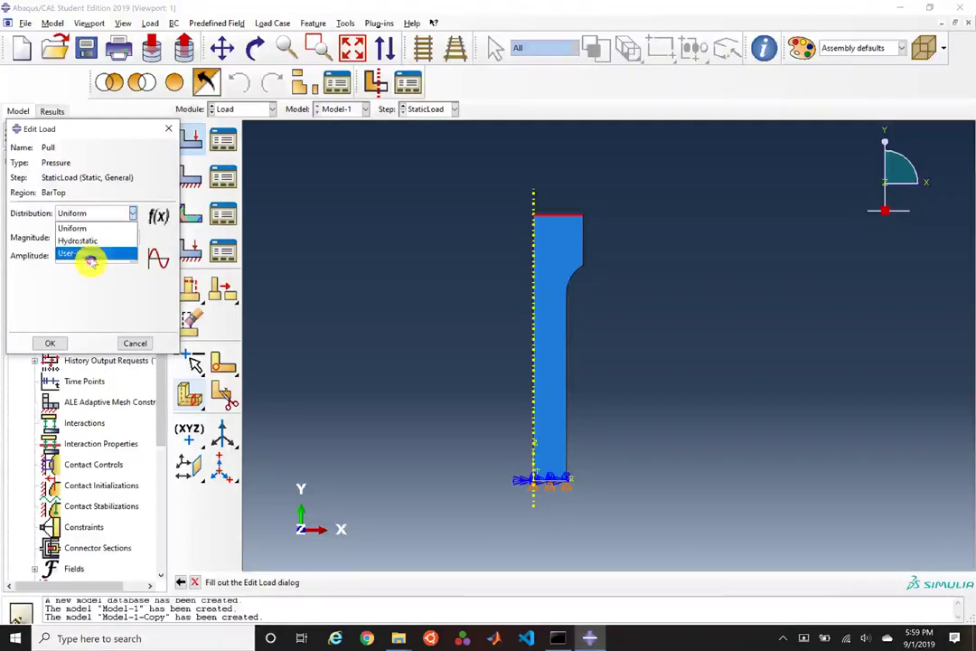
click(97, 217)
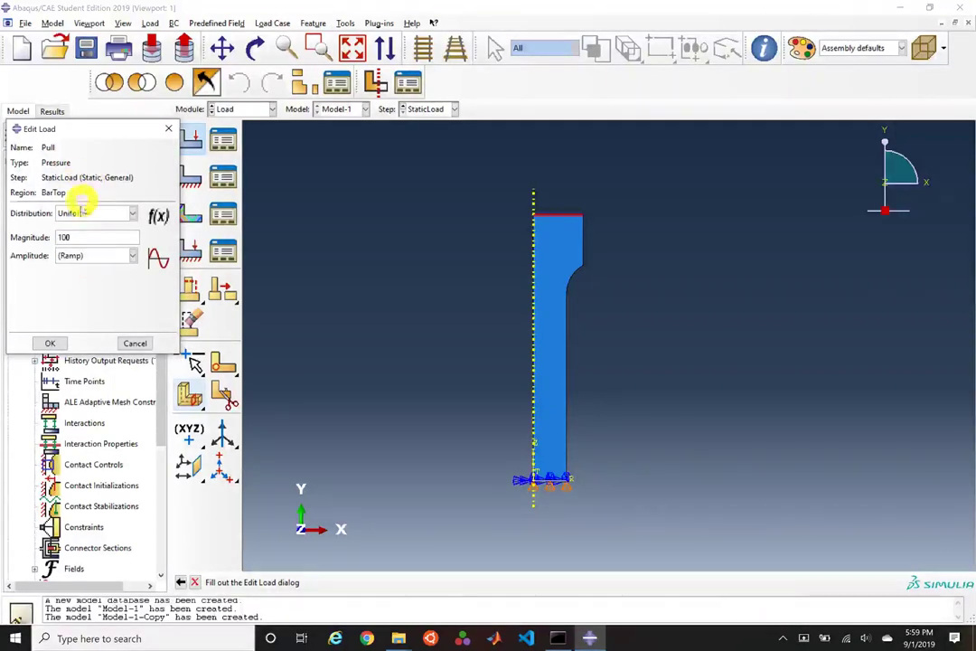
click(129, 213)
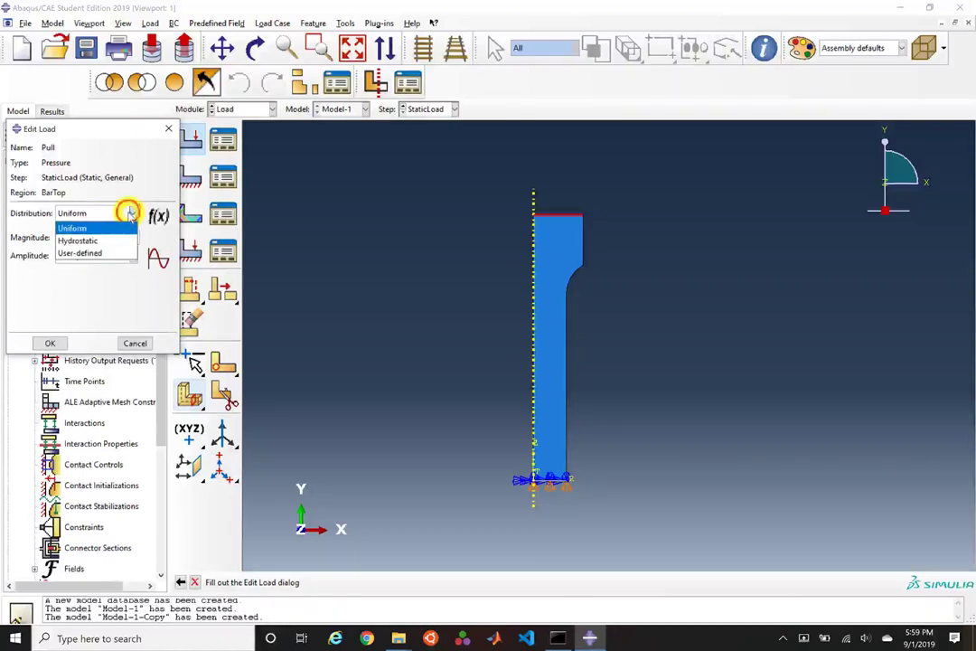
click(88, 227)
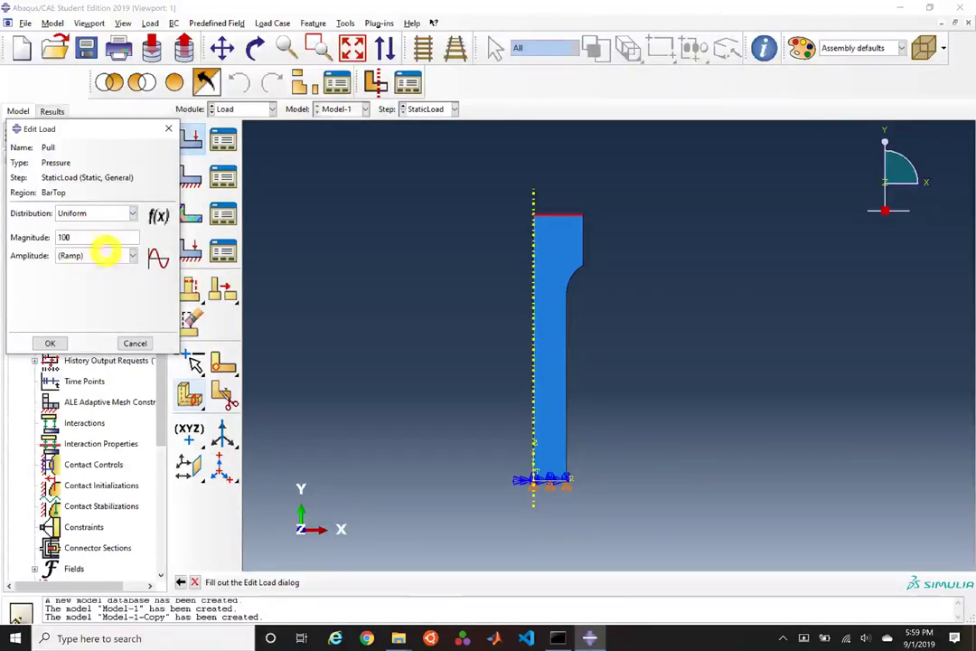
click(56, 342)
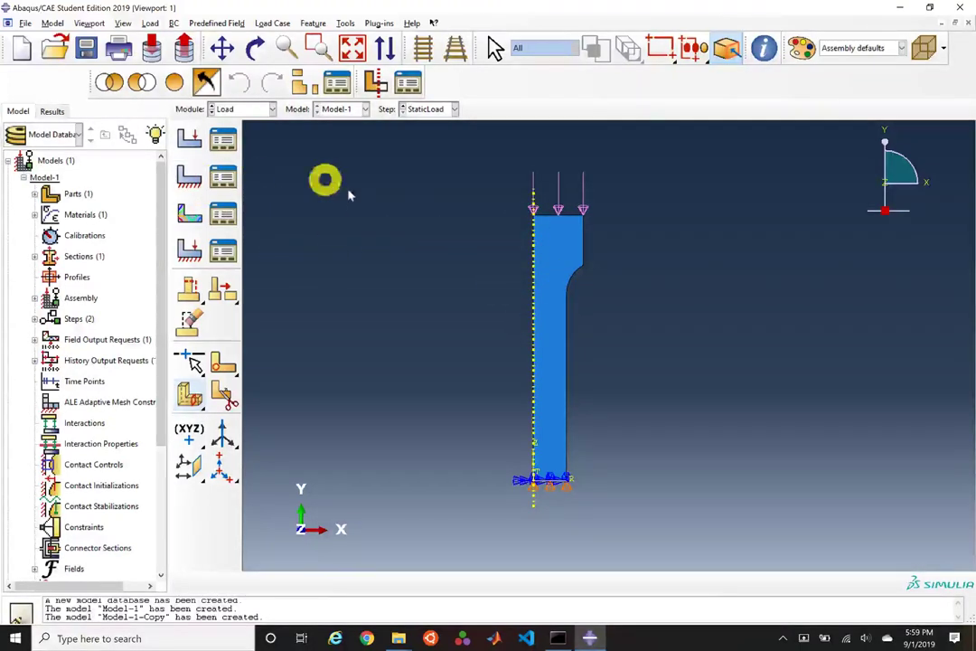
Step: Edit the Pull load to make its magnitude negative, reversing the pressure so it pulls outward on the bar's top edge
click(224, 142)
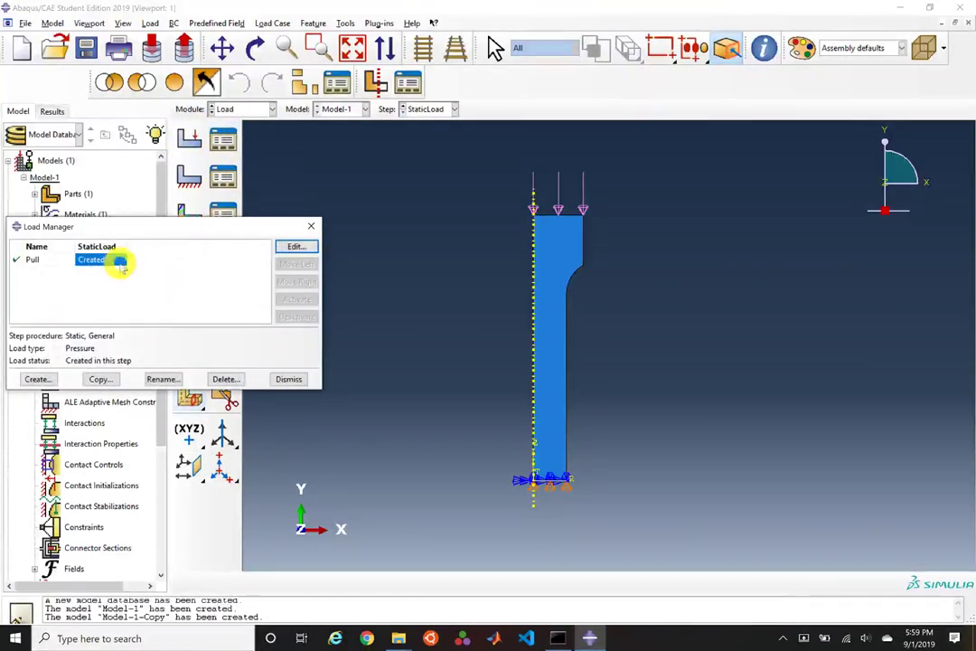
click(296, 247)
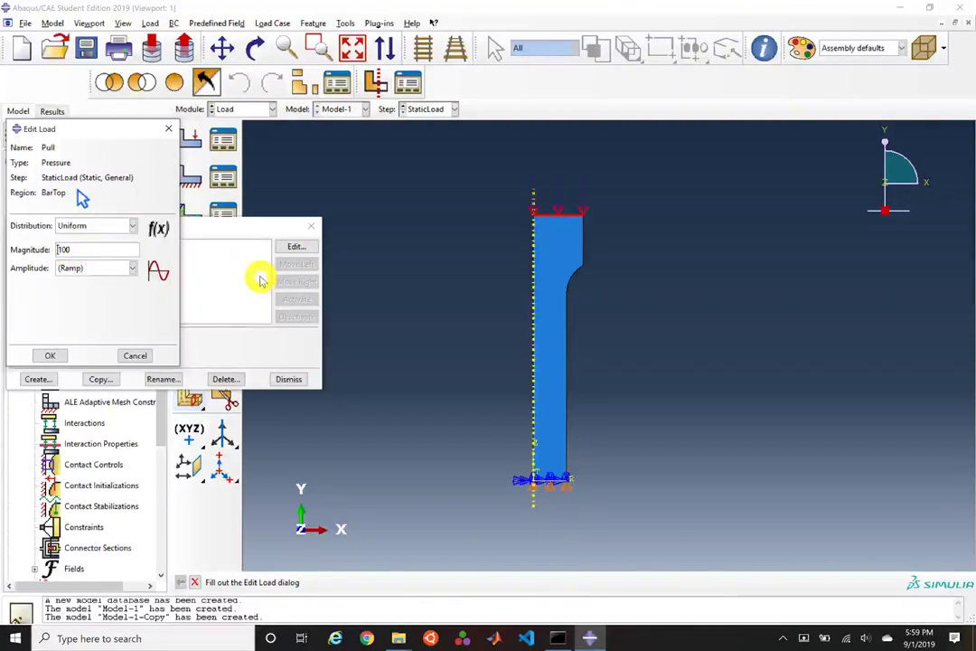
click(49, 355)
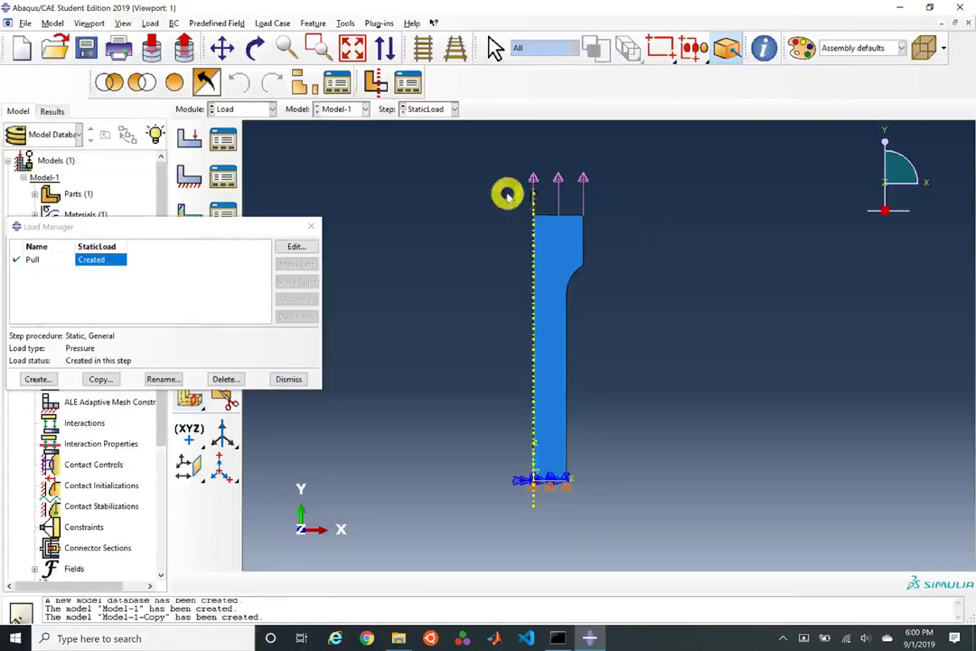
click(286, 379)
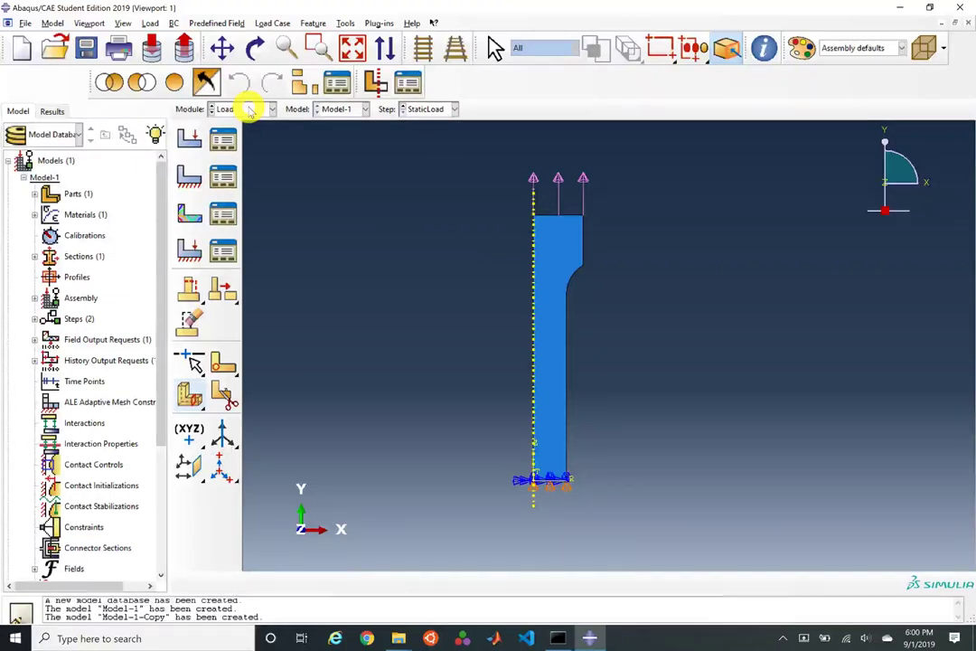
Step: Switch to the Mesh module and set the meshing object to the RoundTensileBar part
click(249, 107)
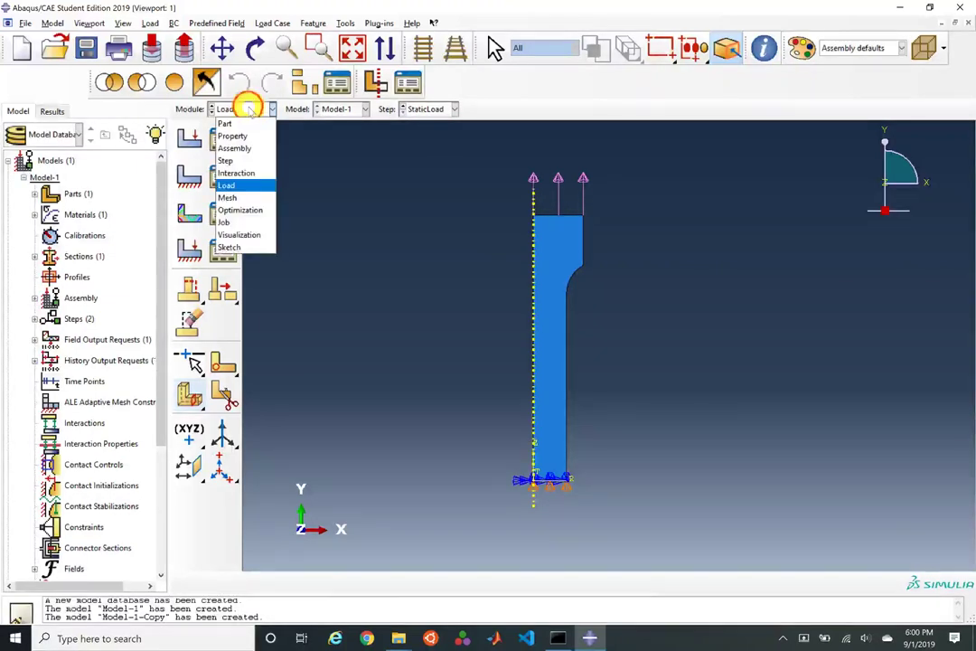
click(245, 197)
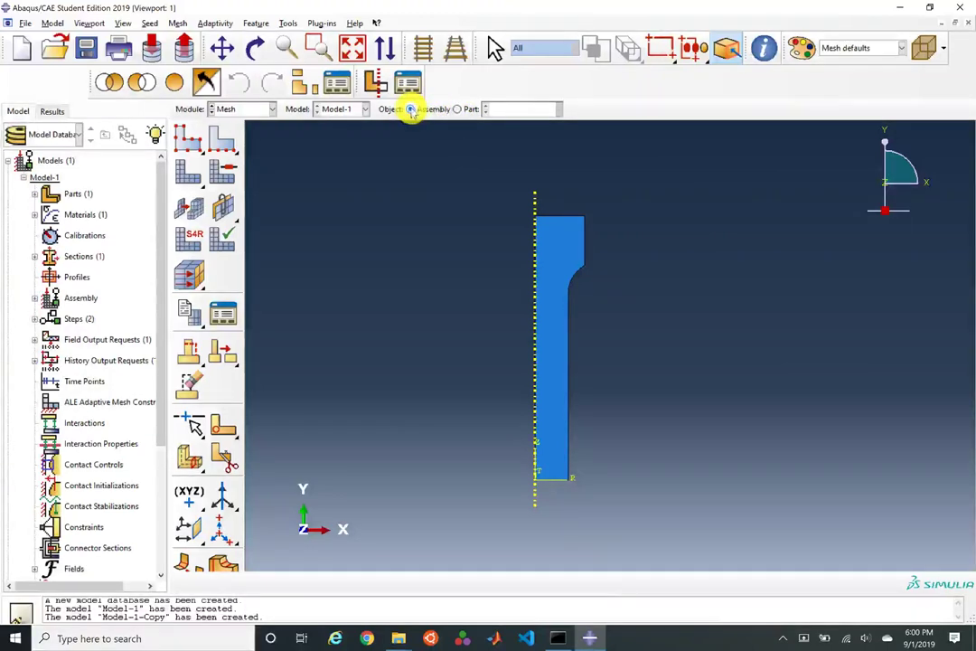
click(457, 108)
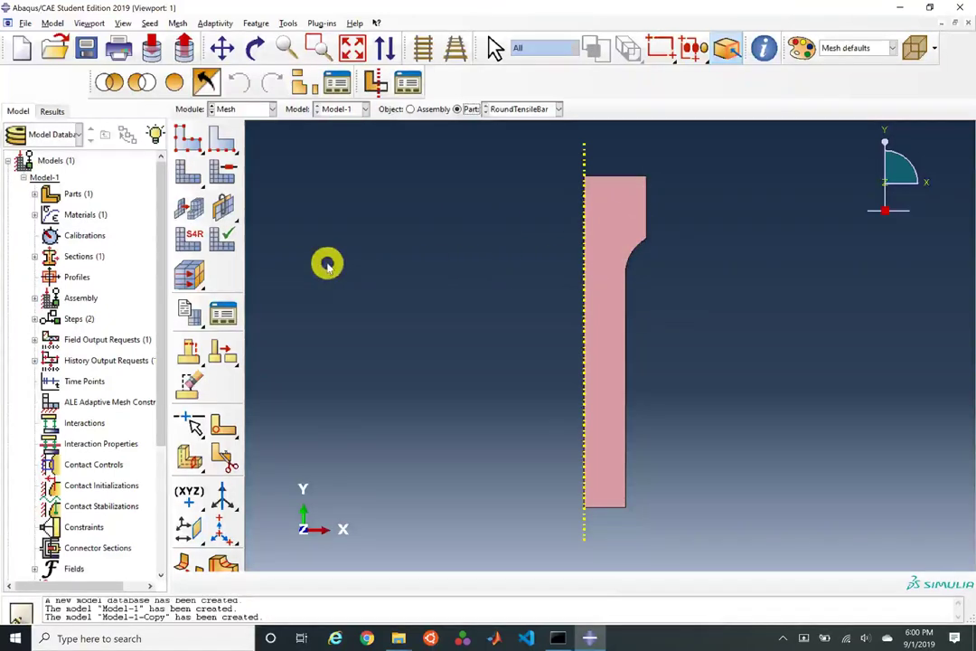
Step: Open the mesh controls for the RoundTensileBar part
click(224, 175)
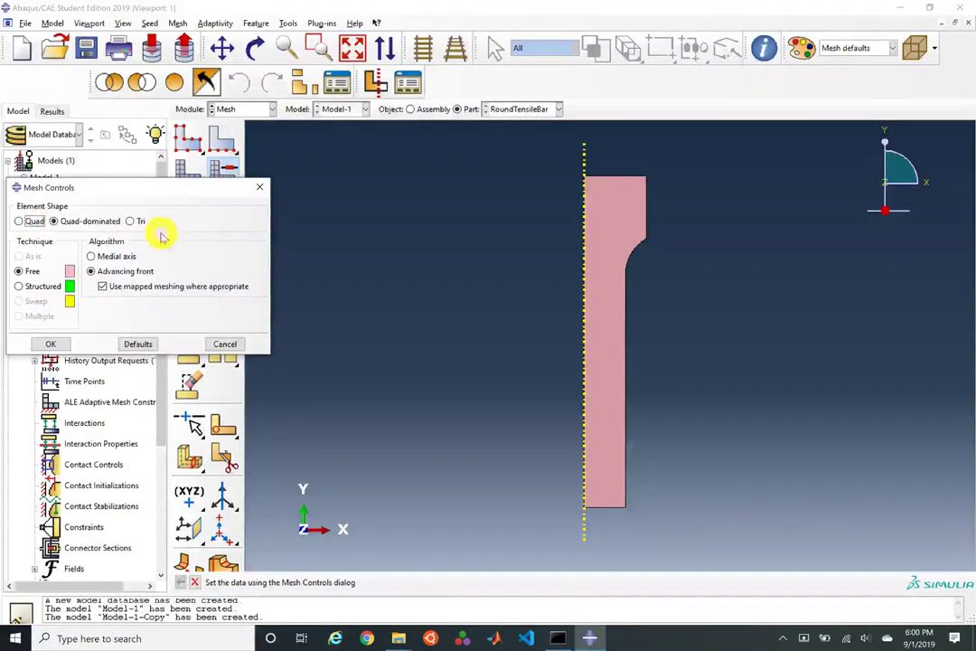
Step: Assign the part Quad-shaped elements with the Structured meshing technique
click(133, 220)
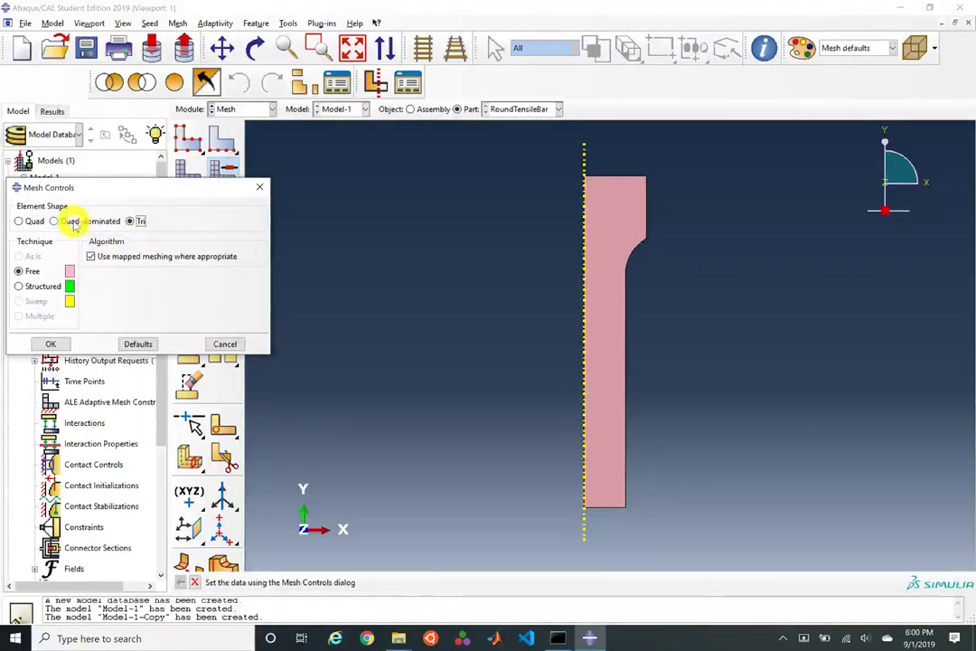
click(71, 221)
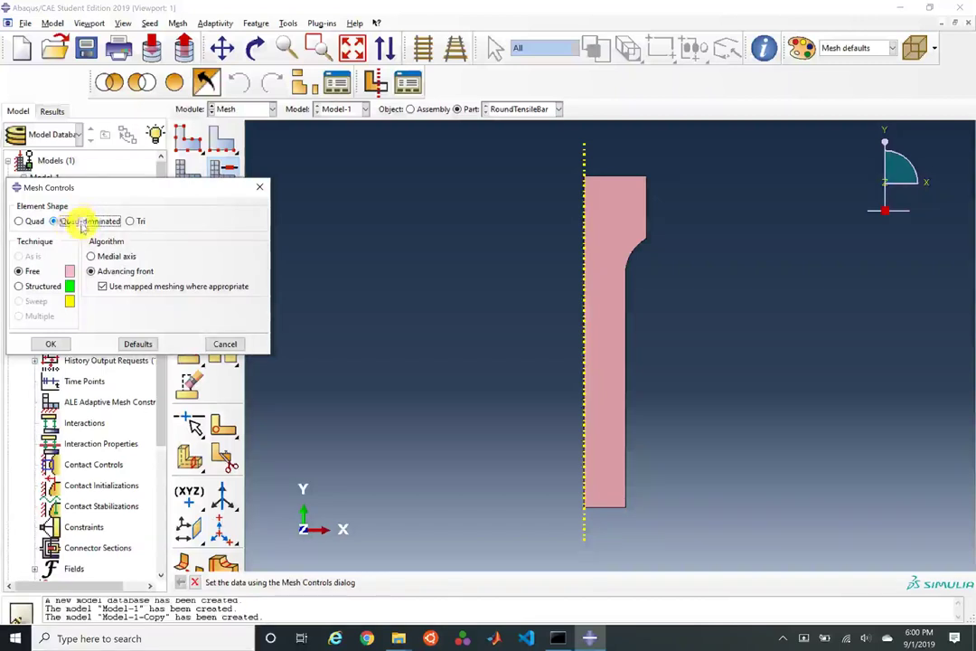
click(20, 220)
click(43, 285)
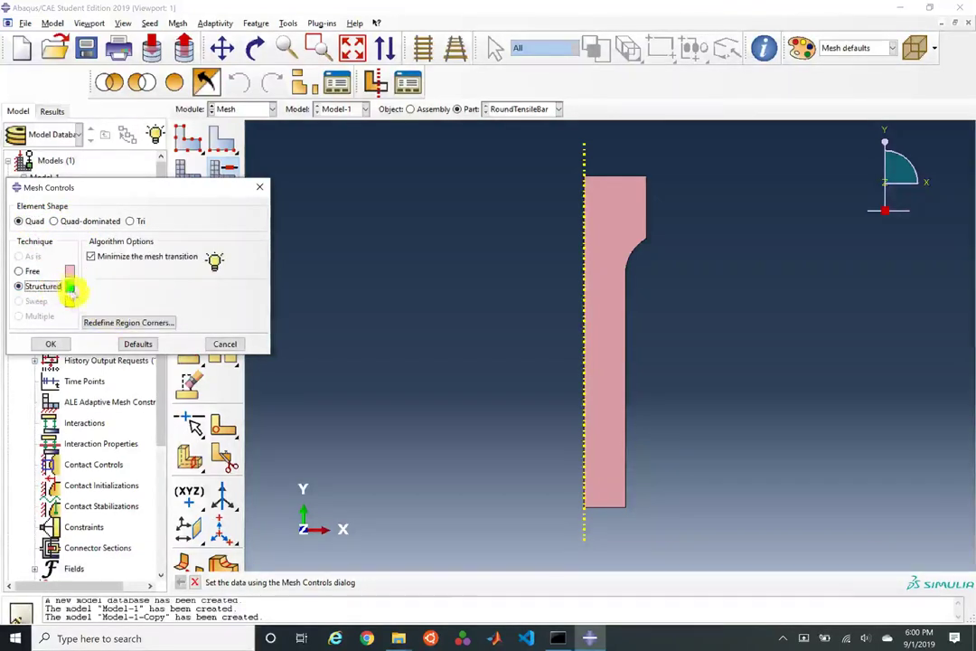
click(52, 344)
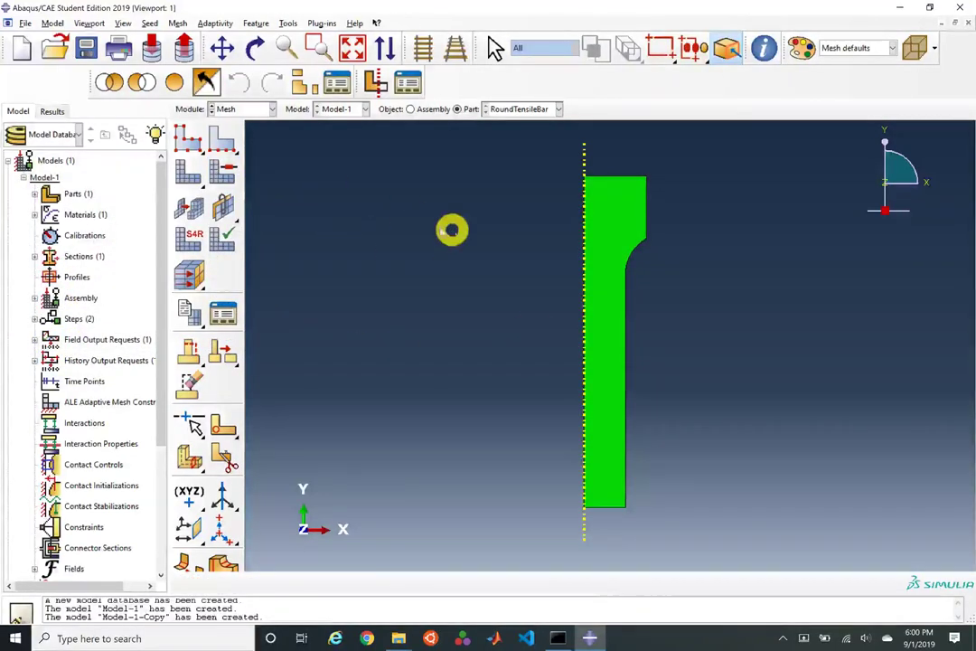
Step: Reset the part's mesh controls to their default settings
click(229, 178)
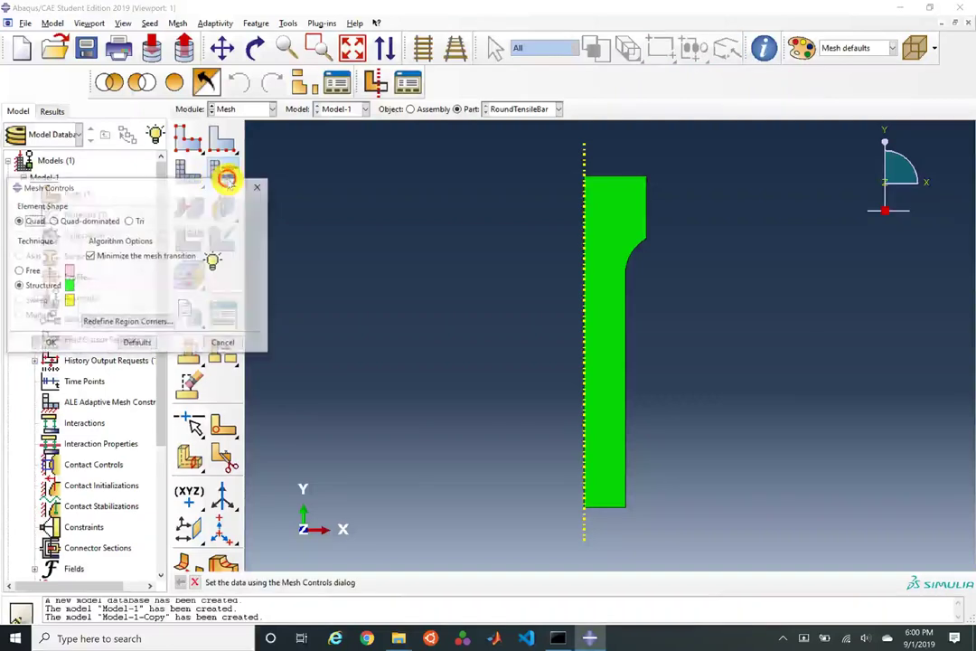
click(136, 343)
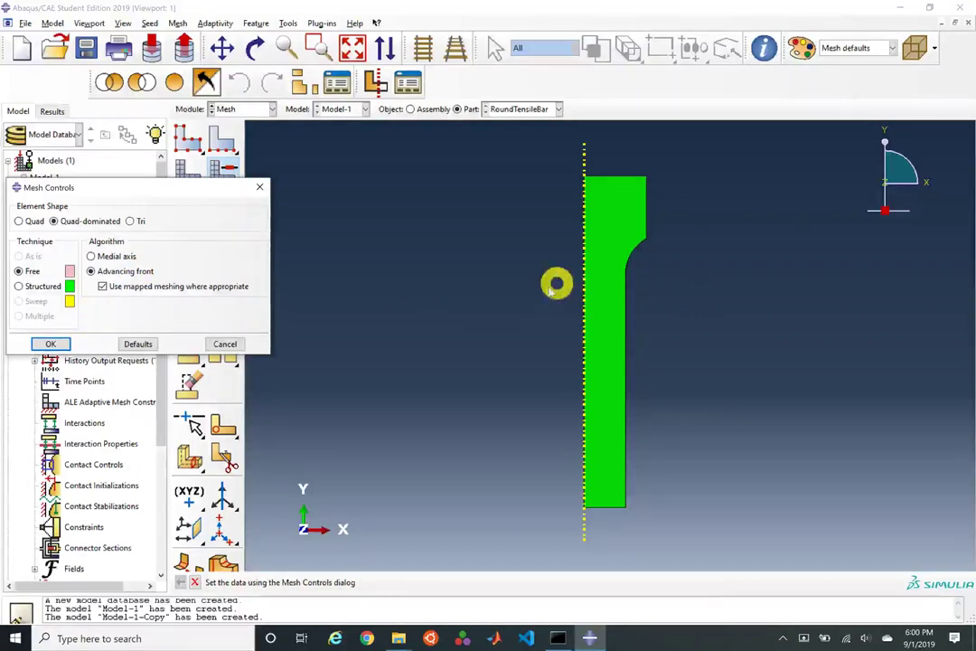
click(55, 342)
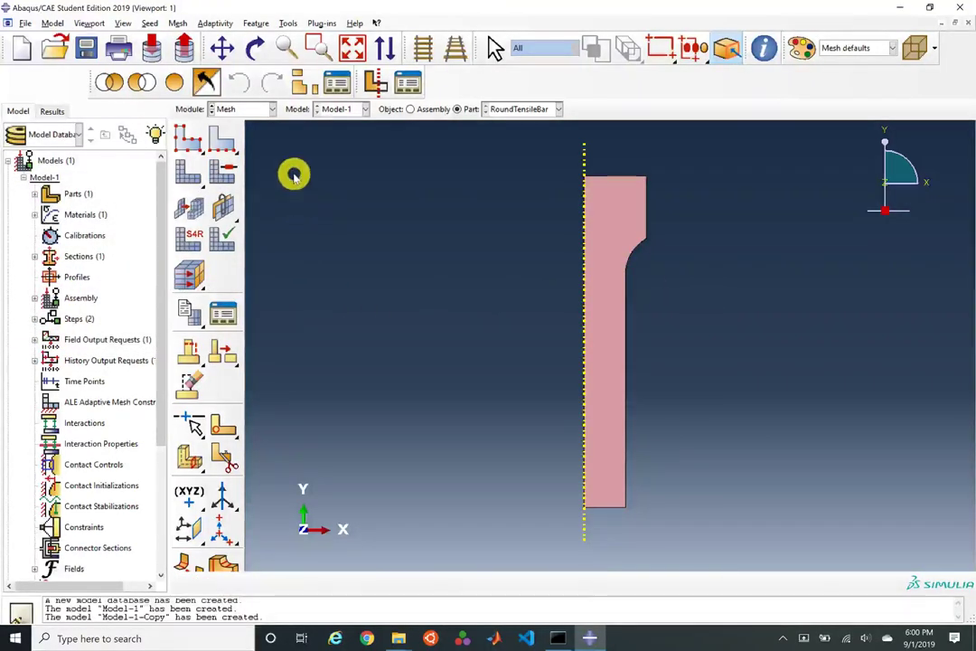
Step: Seed the part with an approximate global size of 0.4, keeping curvature control on
click(193, 145)
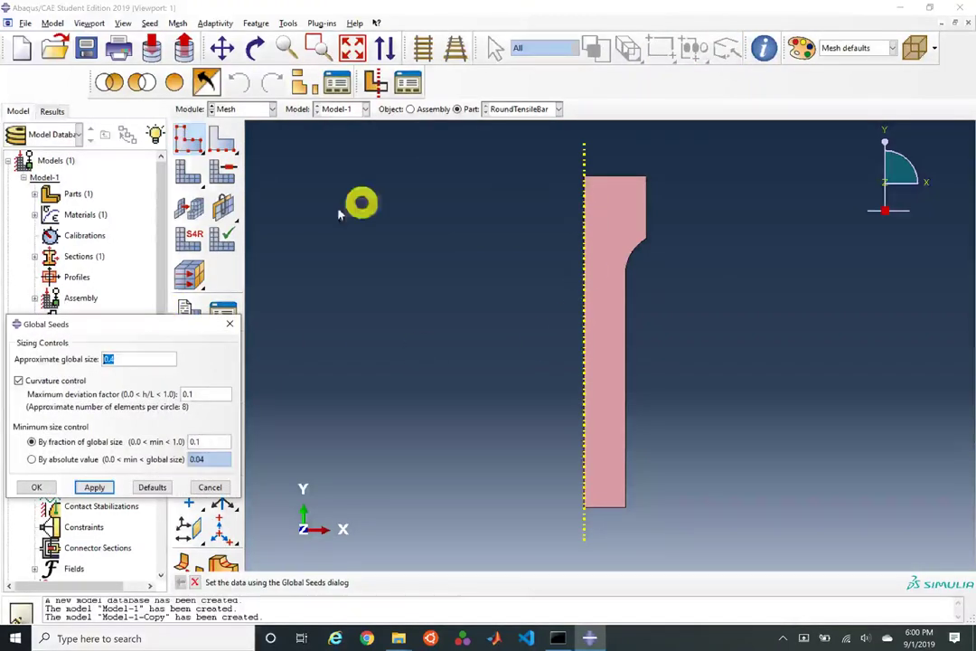
click(95, 486)
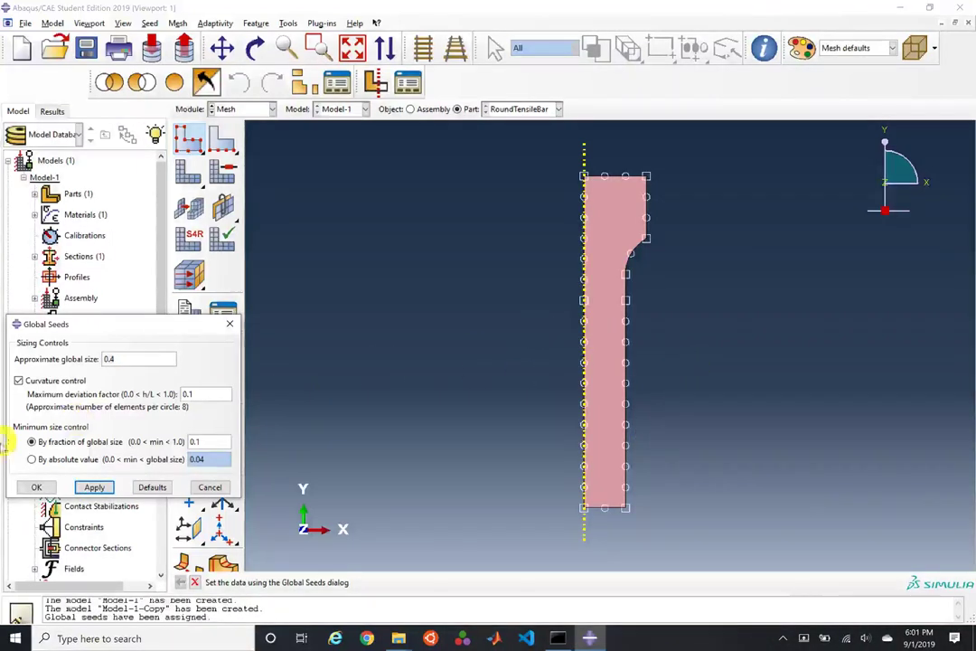
click(34, 487)
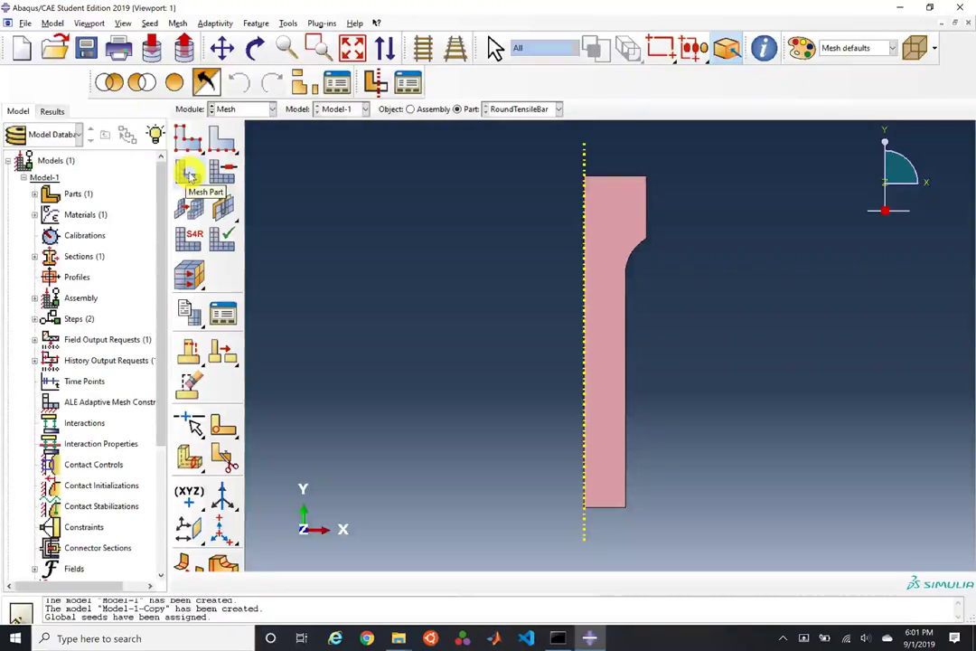
Step: Mesh the part with the Quad-dominated free controls and inspect the elements around the fillet
click(189, 172)
middle_click(408, 226)
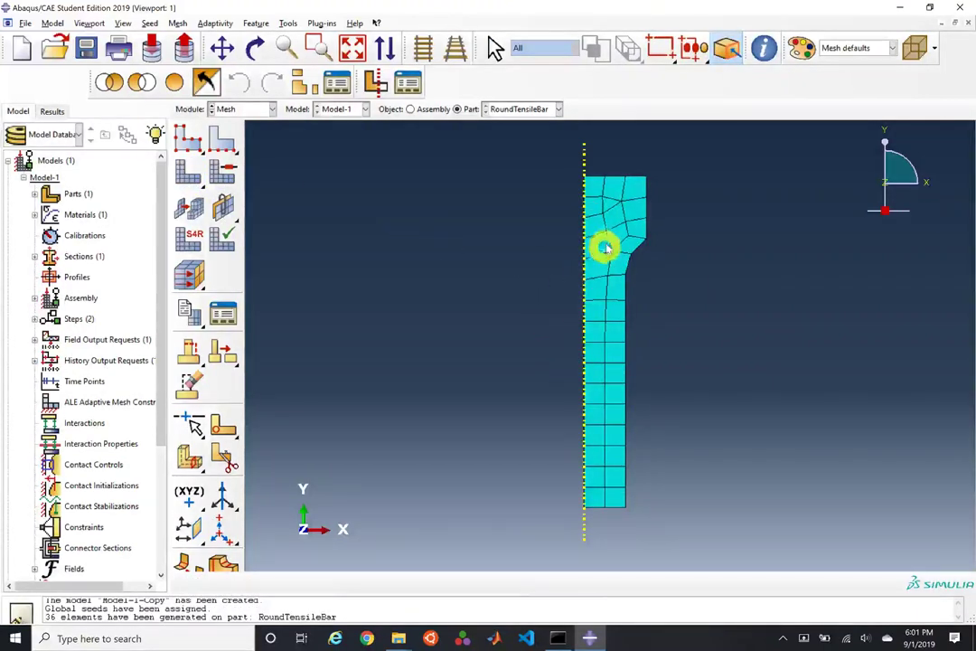
scroll(616, 227, up, 3)
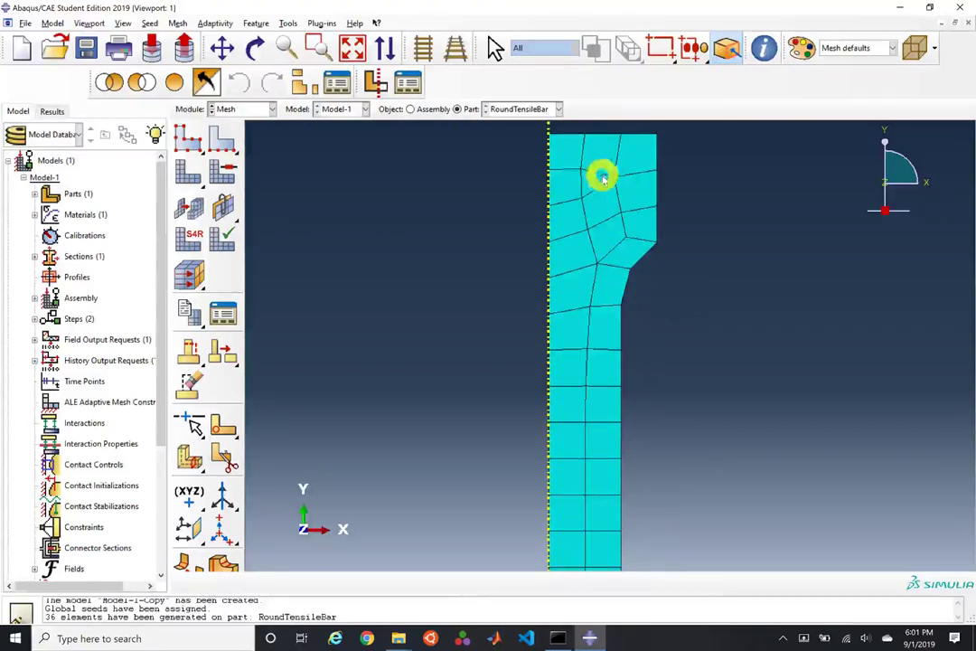
scroll(612, 235, down, 3)
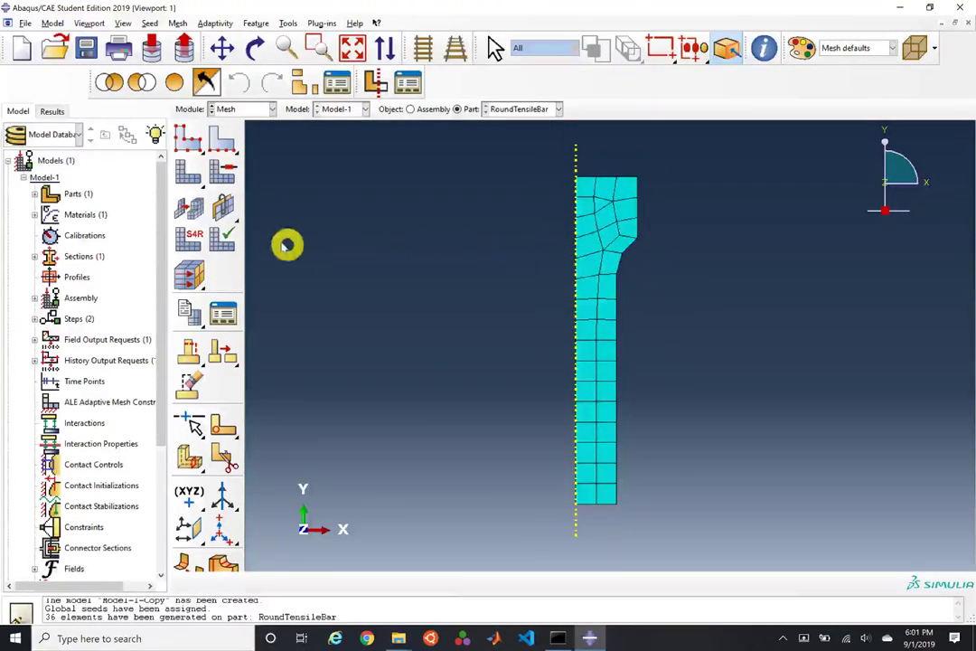
Step: Set the element shape to Quad with the Free technique, always deleting meshes invalidated by mesh control changes, and remesh the part
click(225, 177)
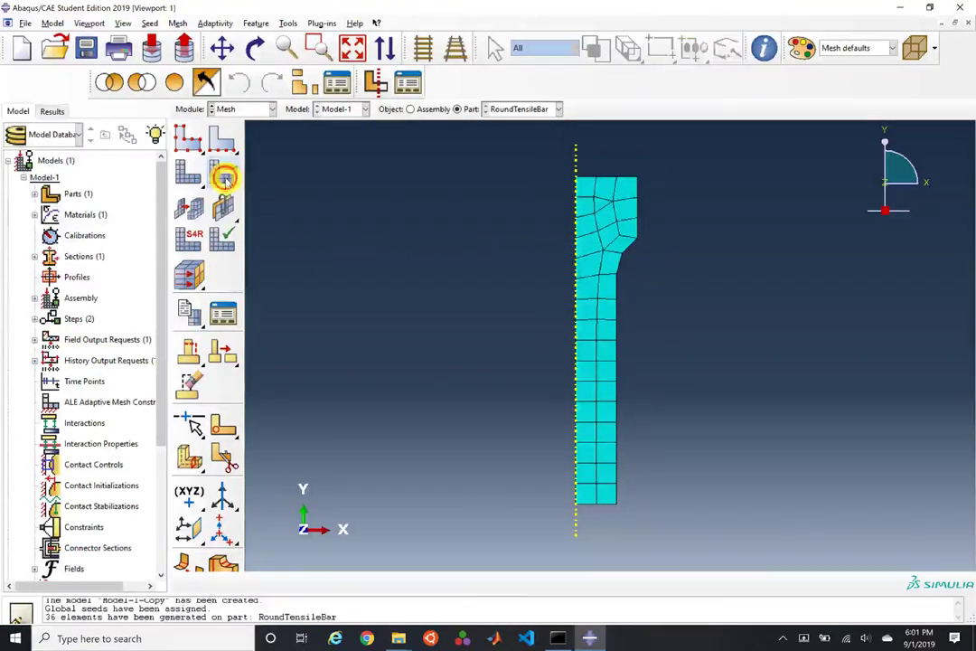
click(33, 221)
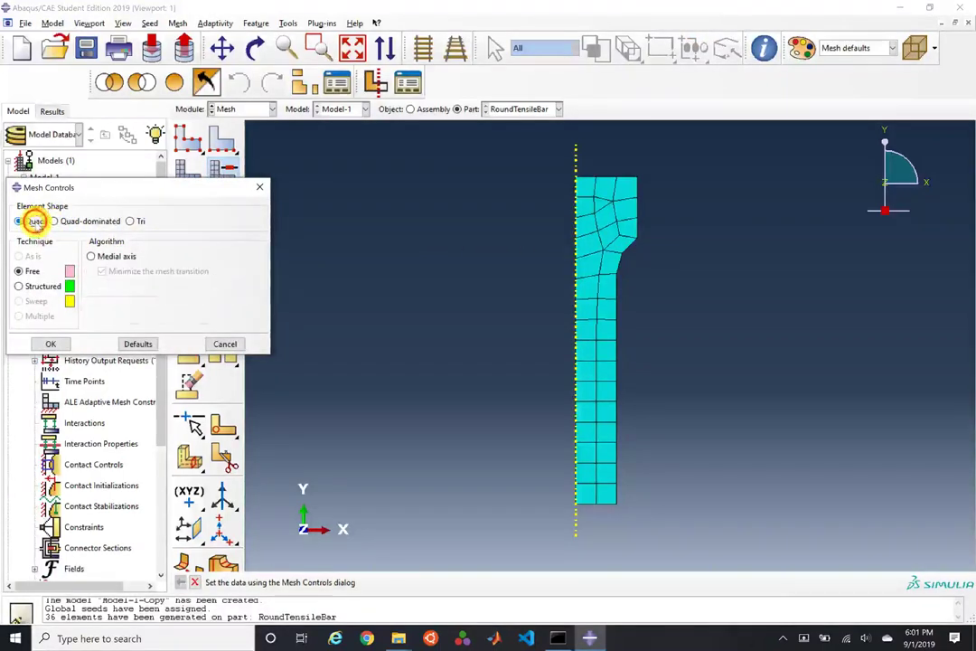
click(50, 342)
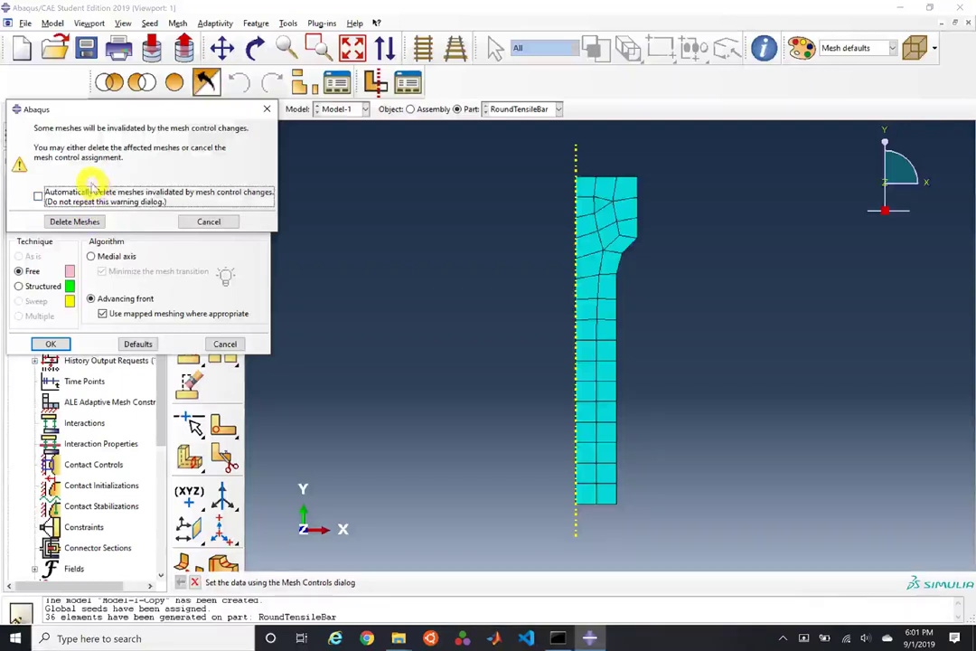
click(38, 197)
click(66, 223)
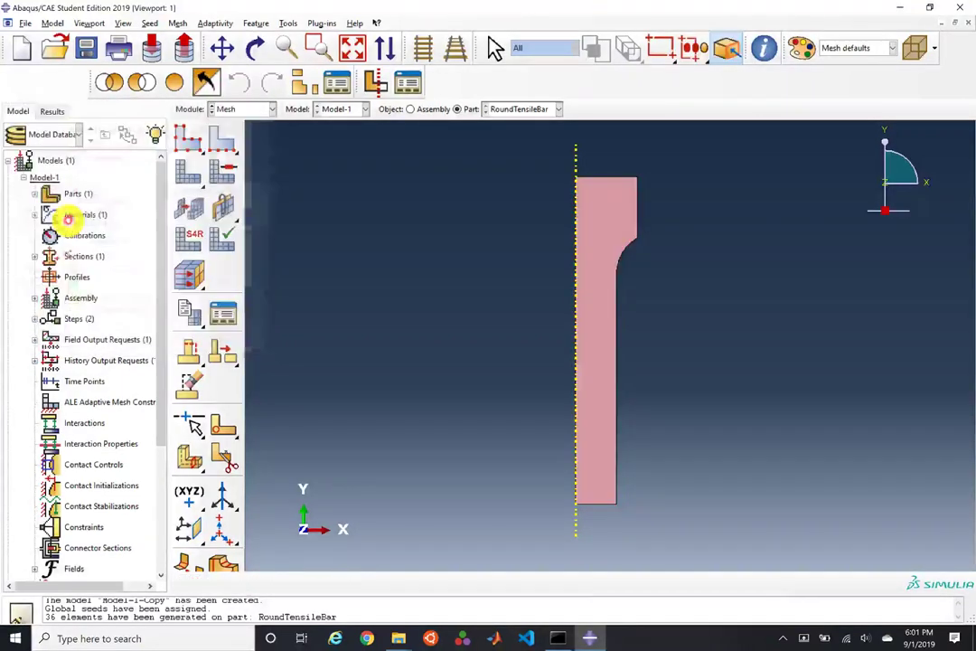
click(190, 172)
middle_click(473, 251)
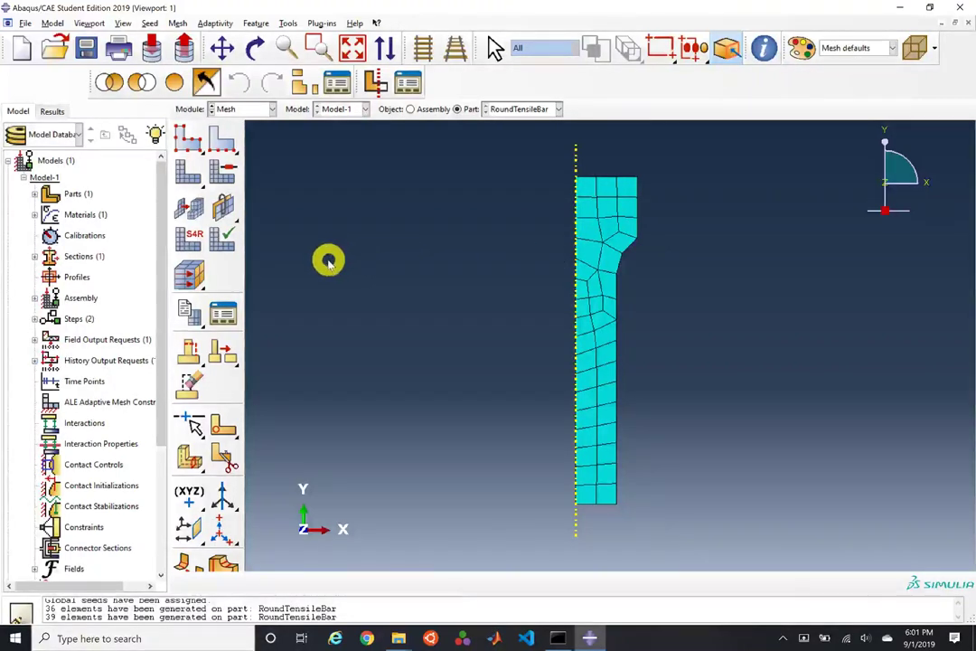
Step: Start a face partition sketch and draw two horizontal lines across the bar, at the fillet's lower end and at the vertex below it
click(219, 430)
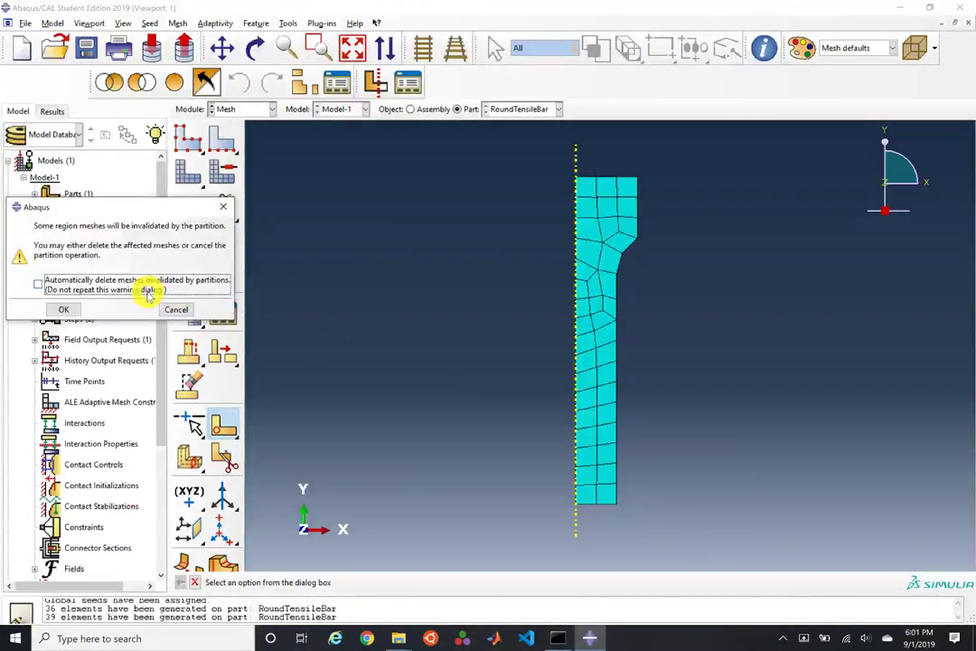
click(64, 309)
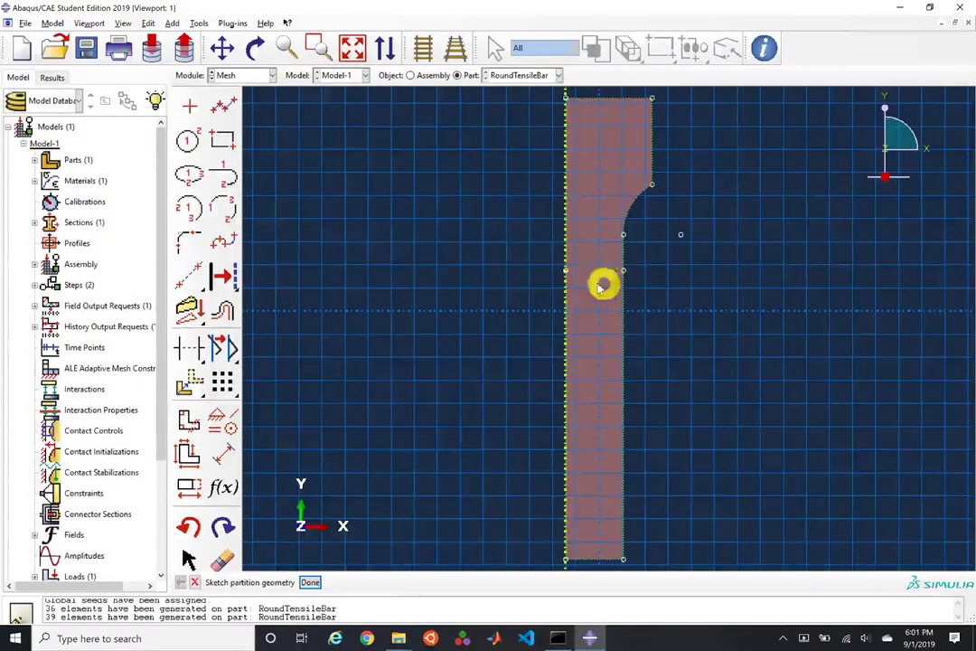
click(227, 109)
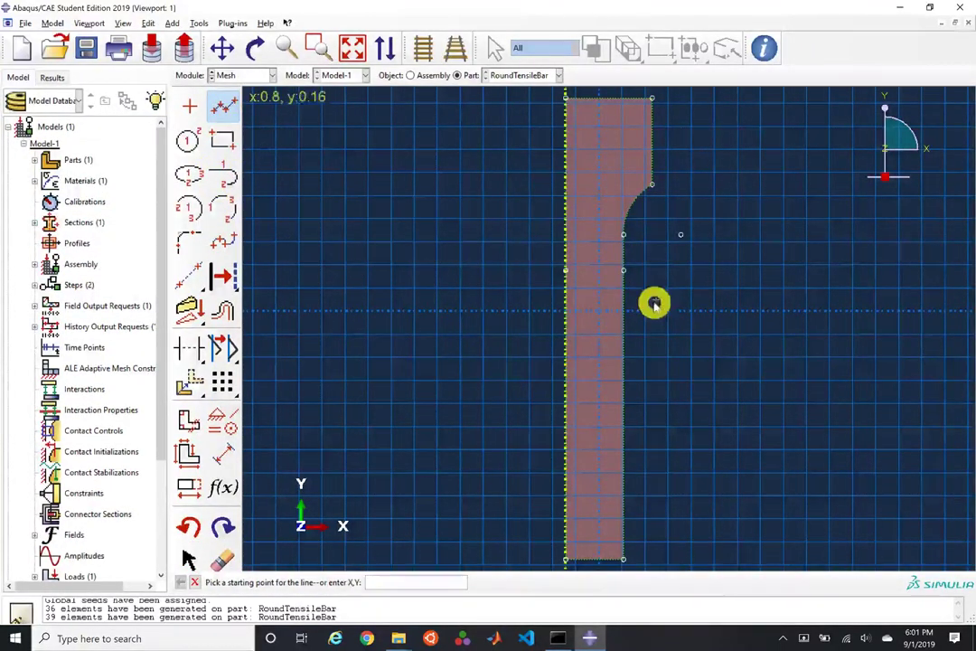
click(623, 271)
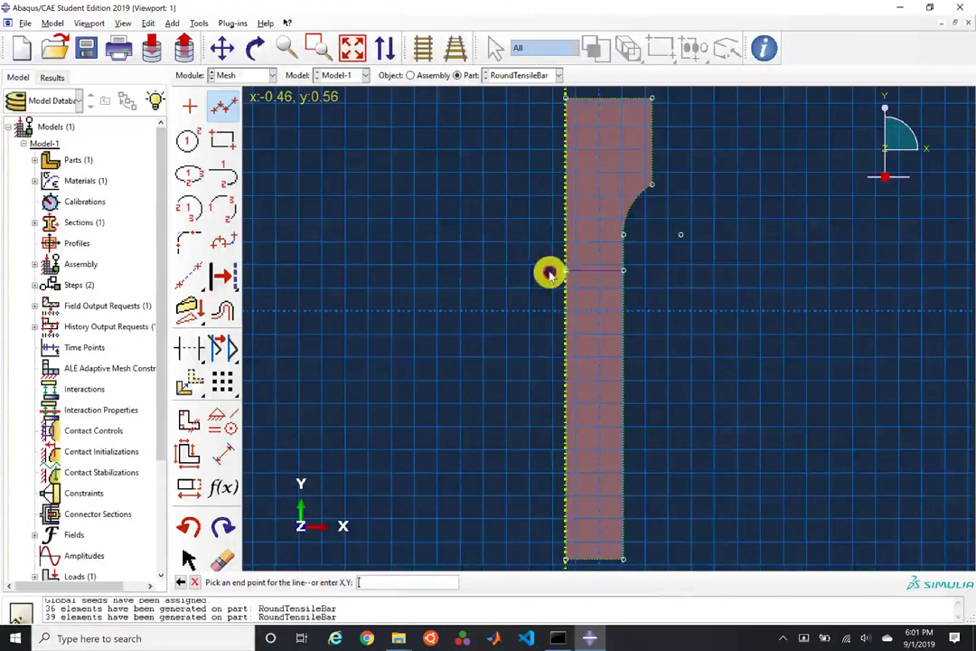
click(565, 271)
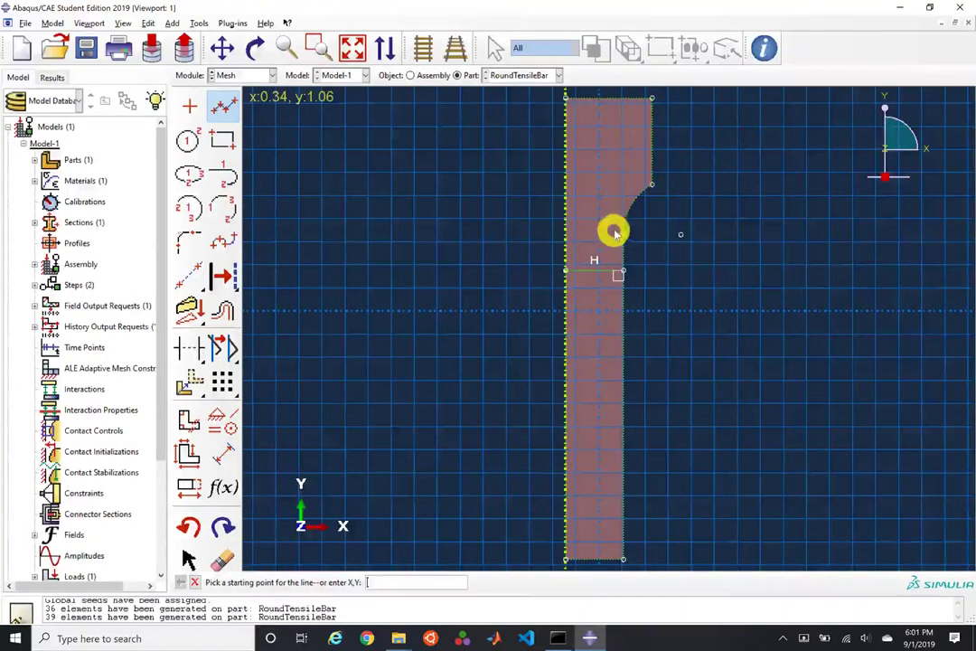
click(623, 235)
click(565, 235)
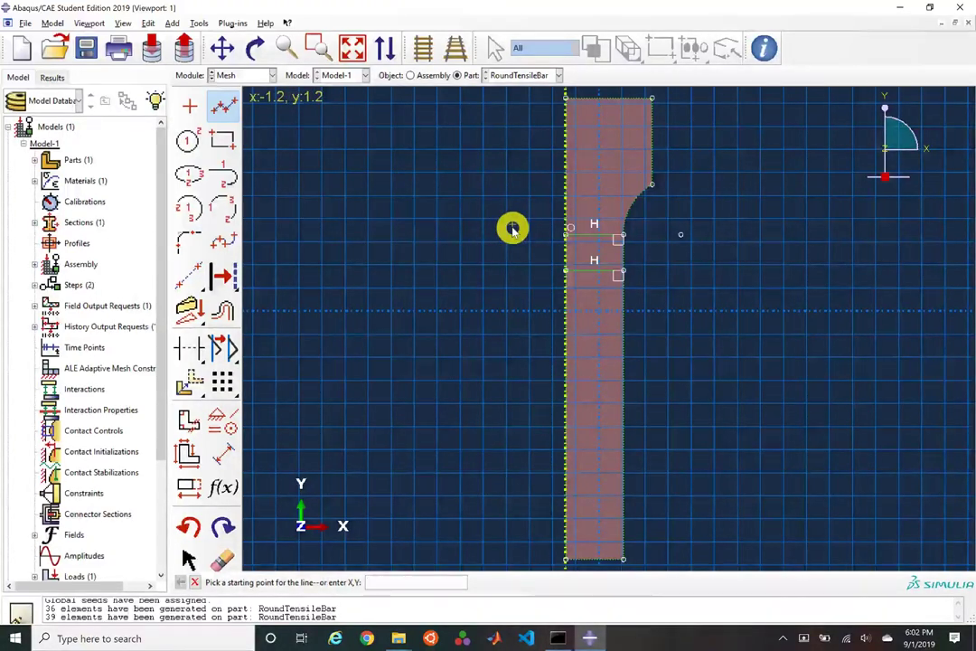
key(Escape)
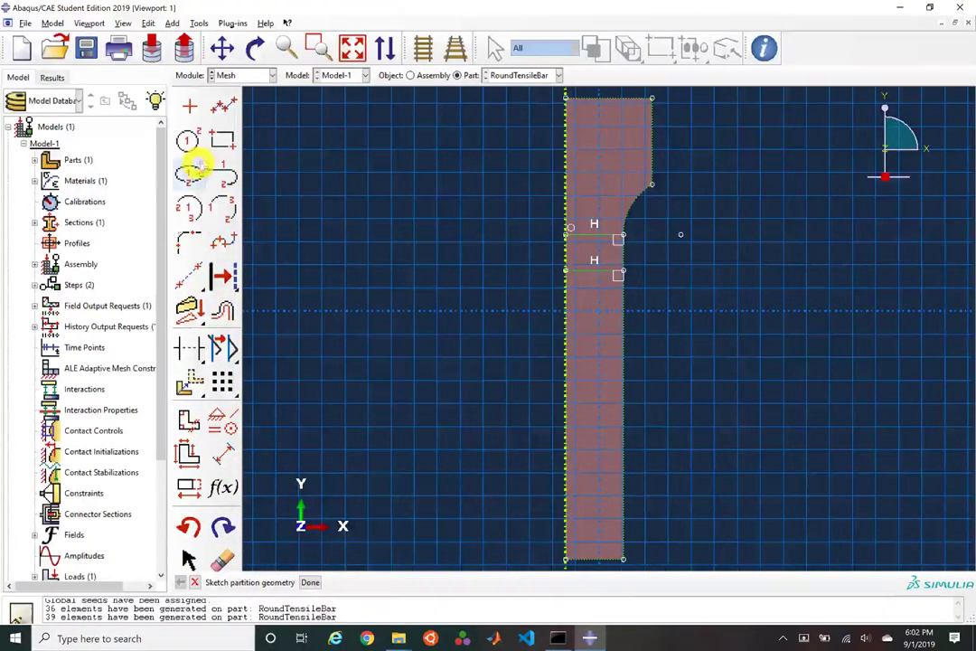
Step: Draw an arc concentric with the fillet from the upper partition line's midpoint to the grip's outer edge, and complete the face partition
click(680, 235)
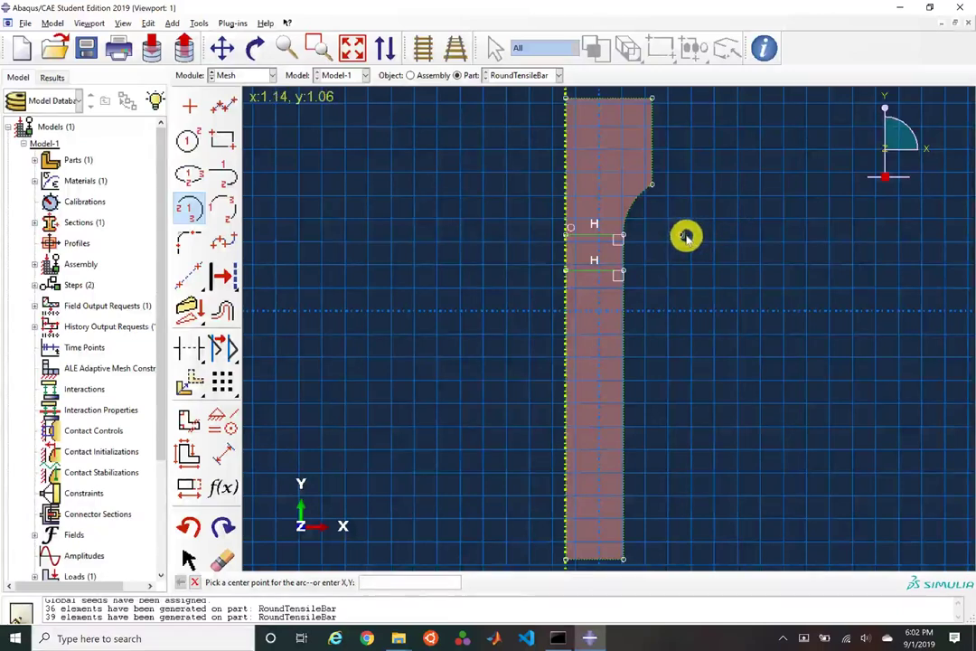
click(603, 233)
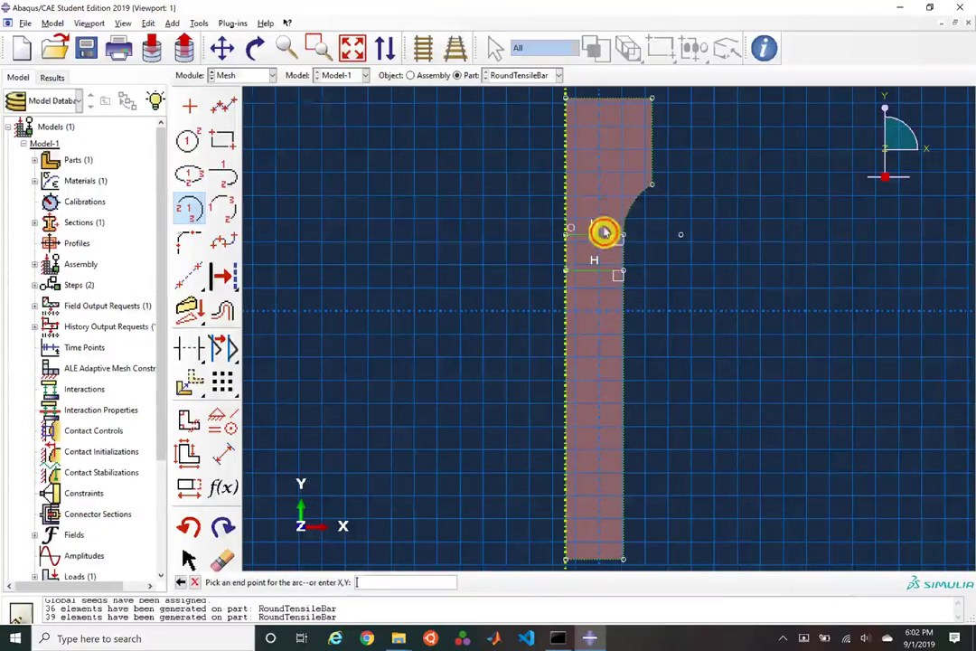
click(664, 164)
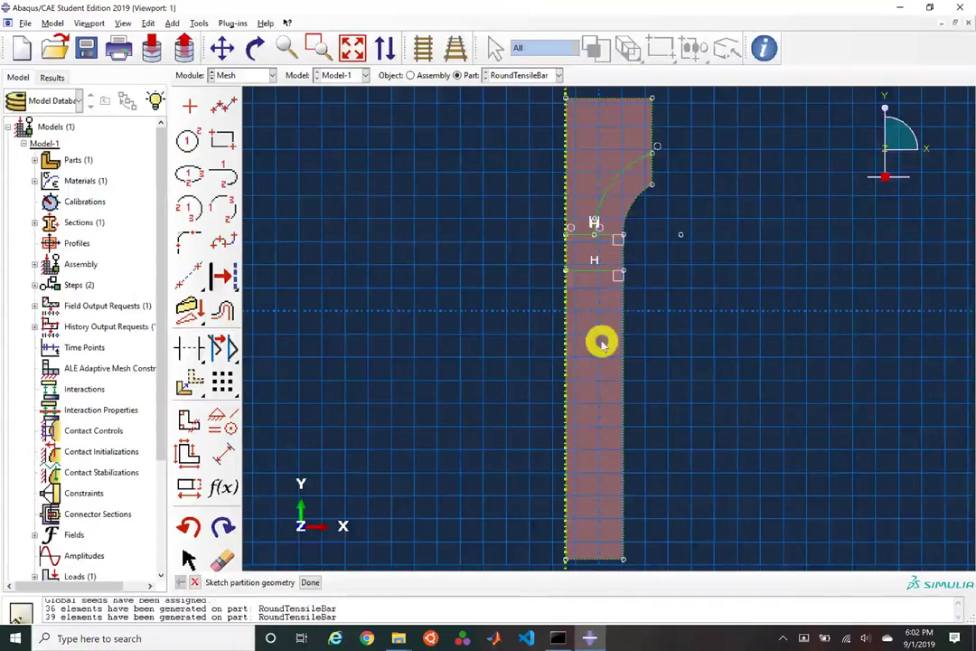
middle_click(342, 421)
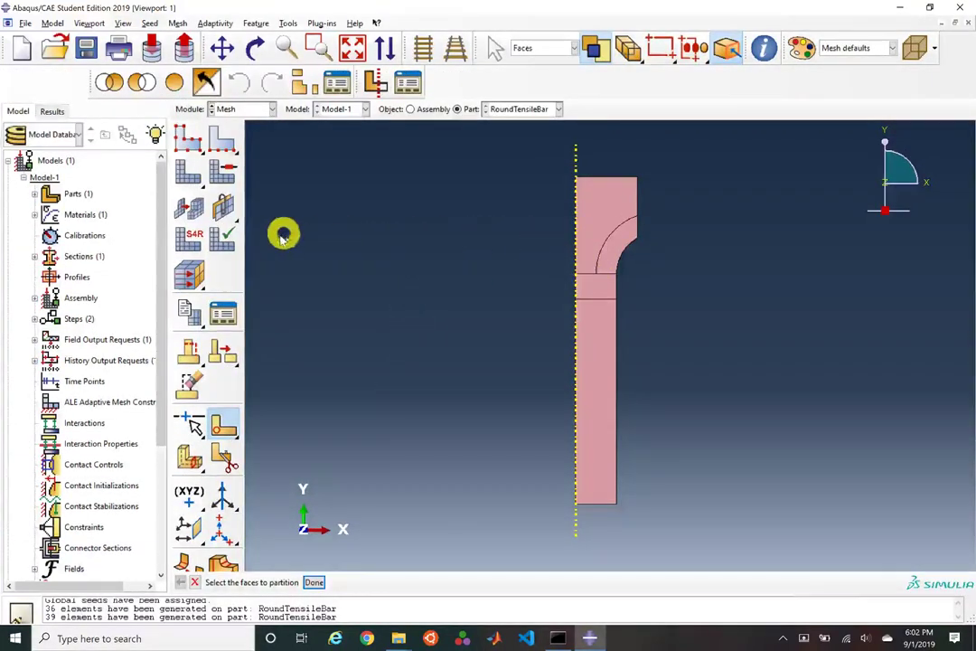
click(233, 175)
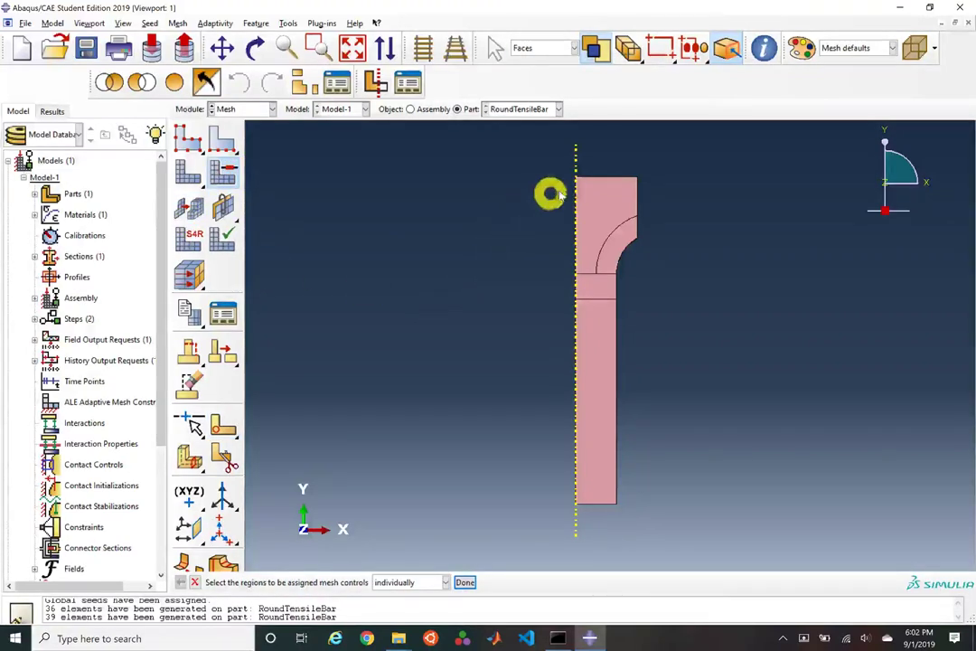
click(598, 307)
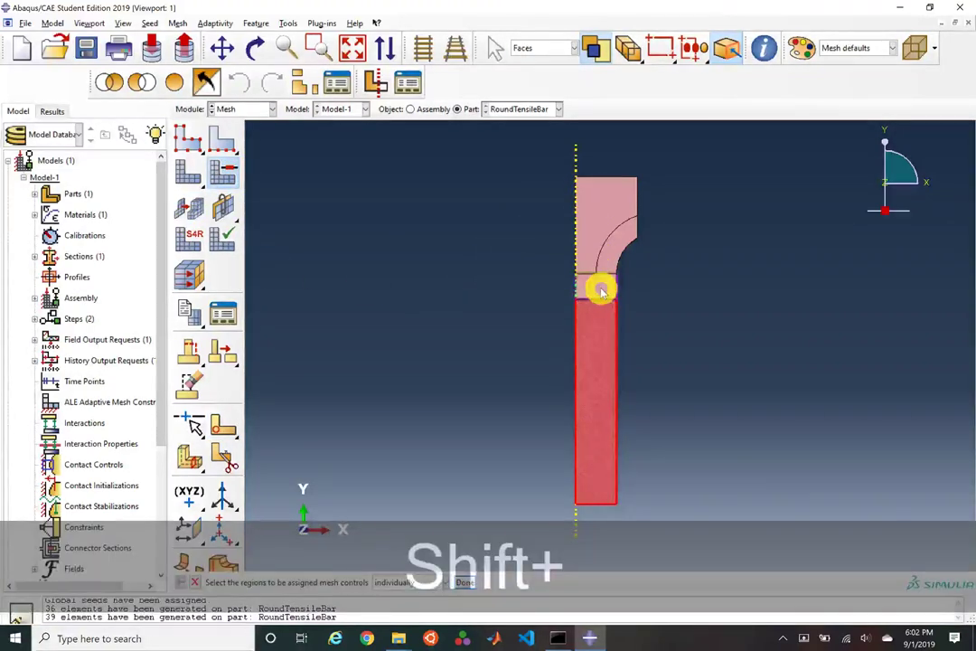
shift+click(618, 268)
ctrl+click(605, 298)
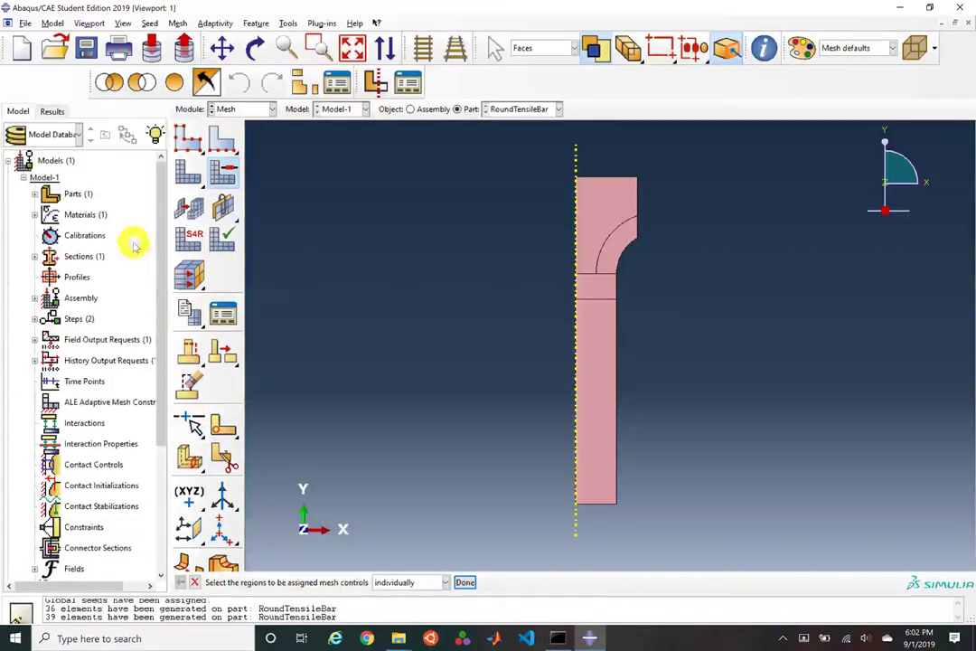
Step: Open the section sketch of the Partition face-1 feature of RoundTensileBar for editing
click(35, 193)
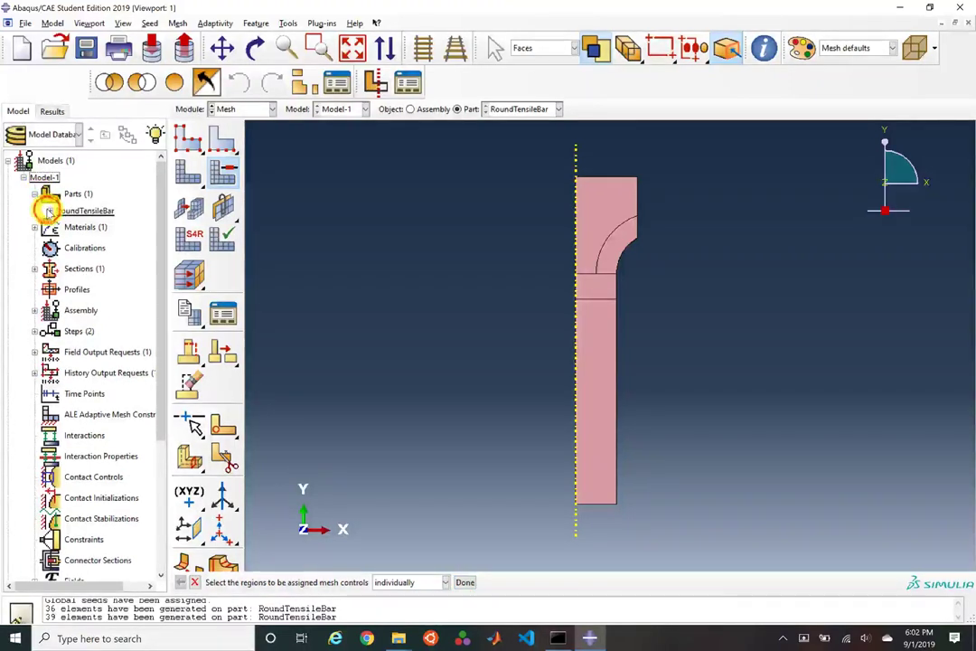
click(49, 211)
click(61, 227)
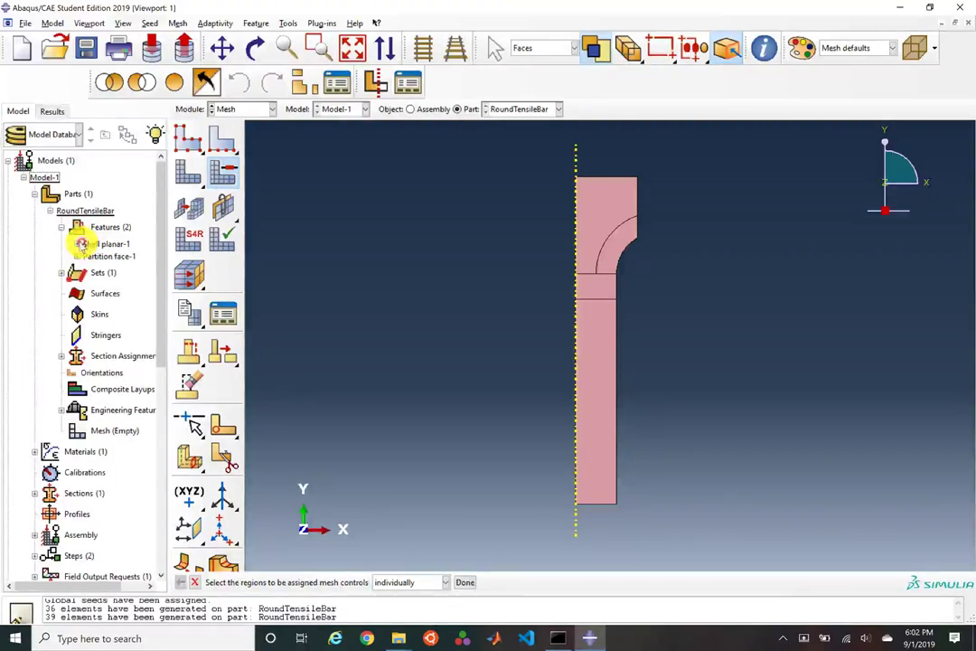
click(78, 244)
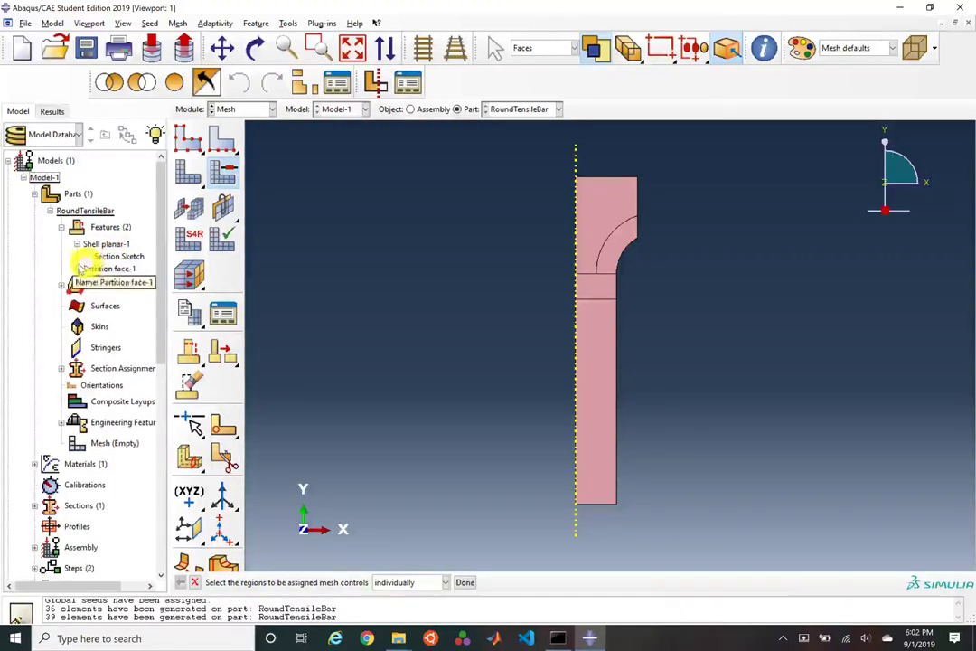
click(78, 268)
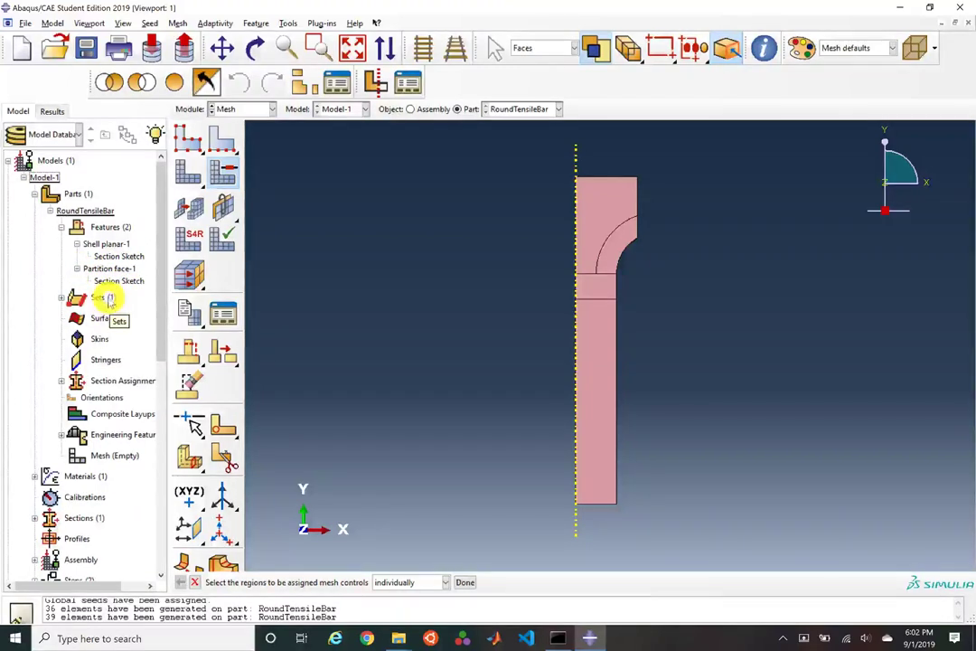
click(122, 281)
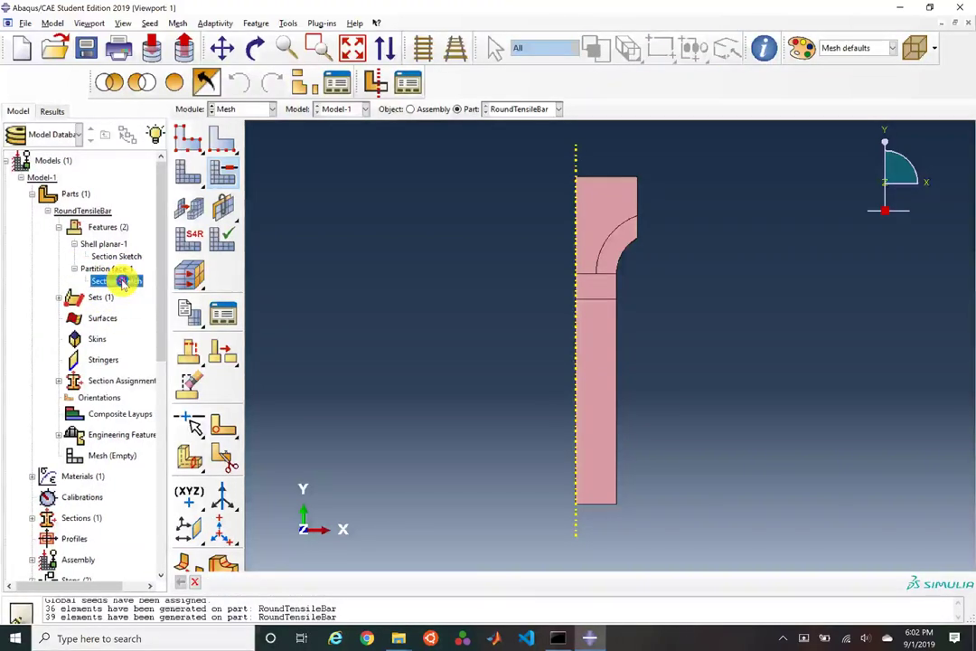
double_click(122, 281)
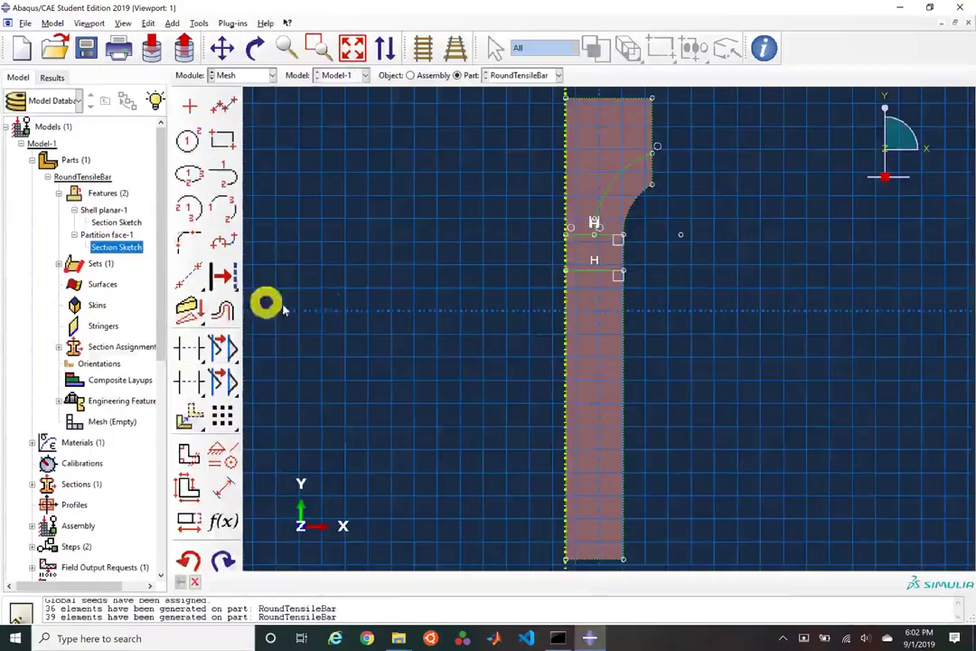
Step: Draw vertical lines from the arc's lower end through the lower partition line's midpoint to the bar's bottom edge, and finish the sketch
click(223, 108)
click(587, 254)
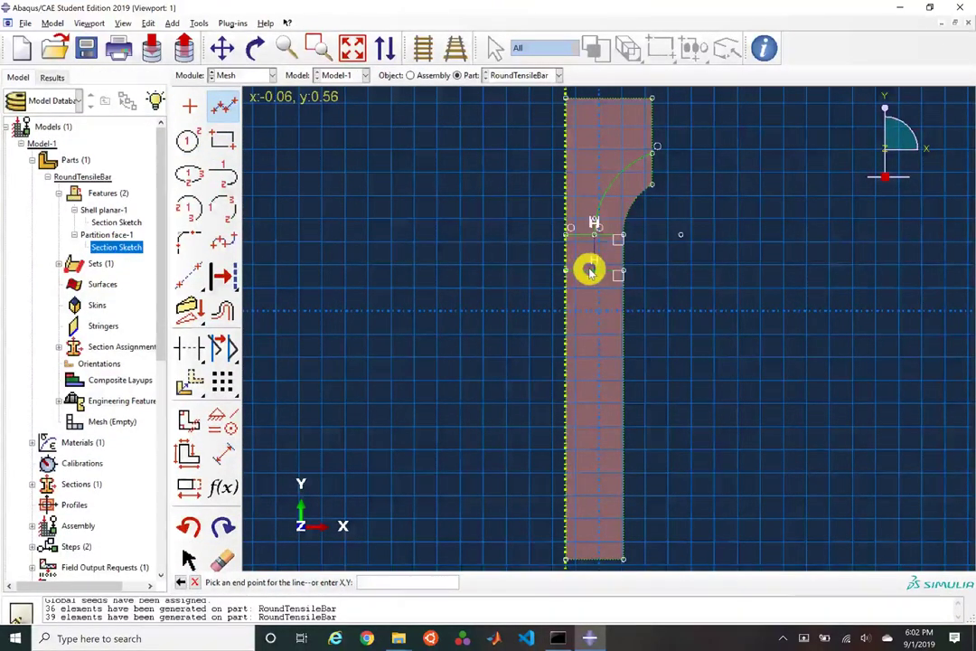
click(590, 269)
click(589, 557)
middle_click(667, 488)
middle_click(695, 436)
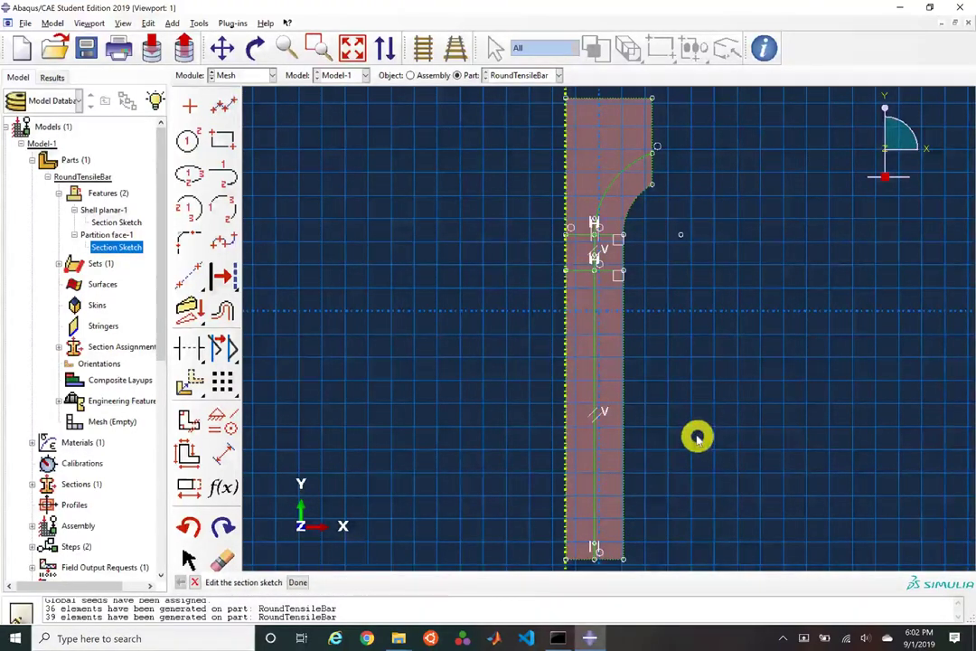
middle_click(652, 346)
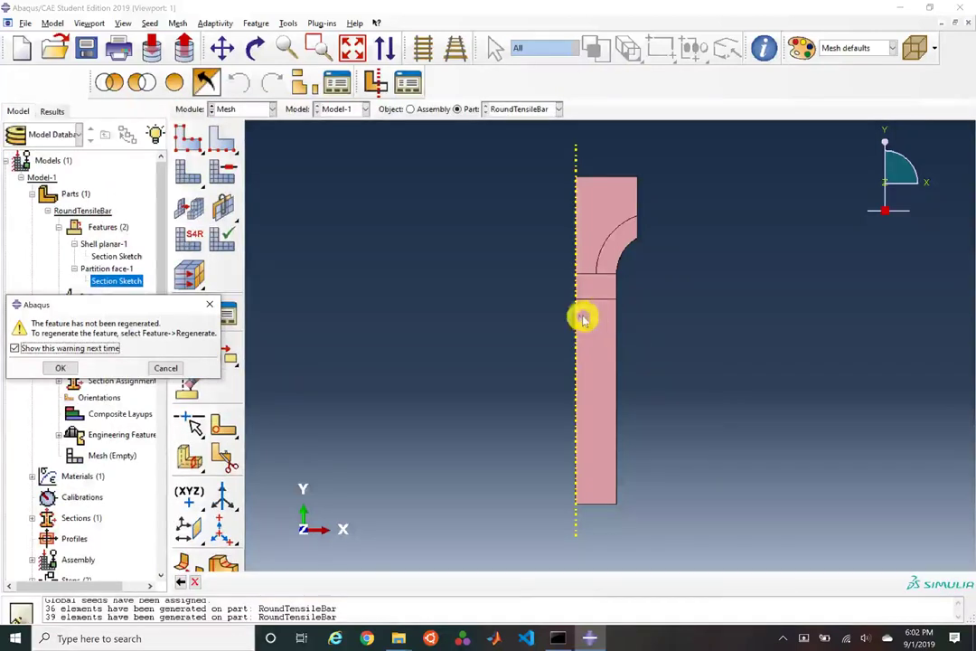
click(63, 368)
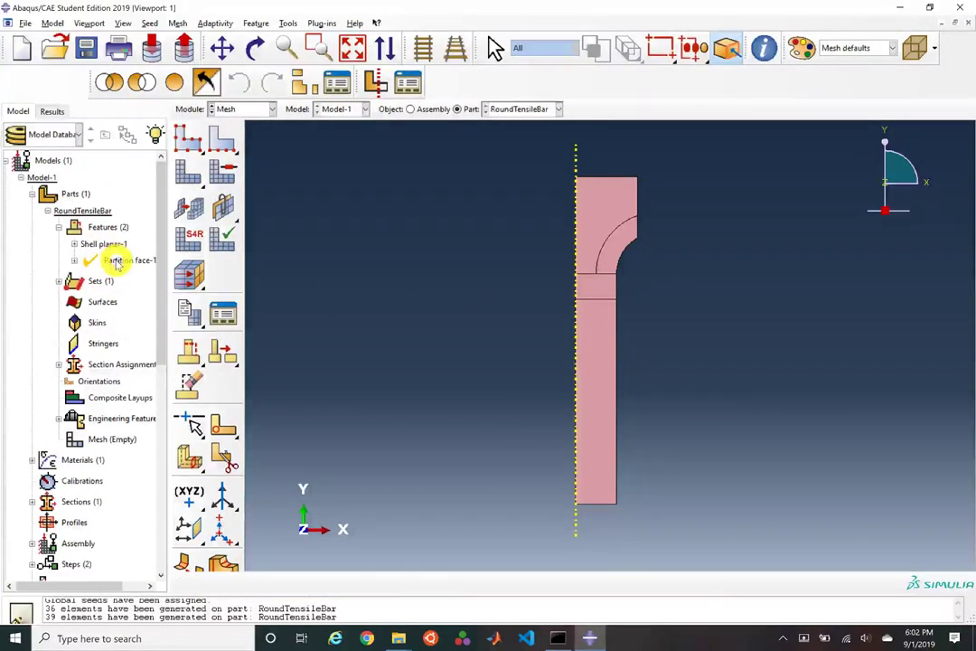
Step: Regenerate the features of RoundTensileBar to apply the edited partition sketch
right_click(115, 261)
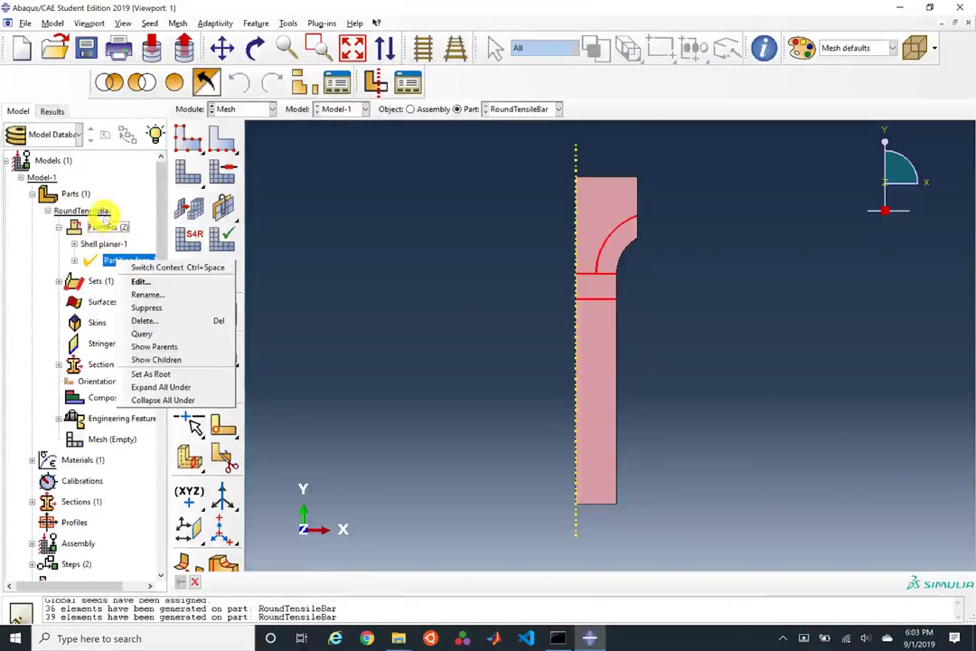
right_click(102, 227)
click(135, 246)
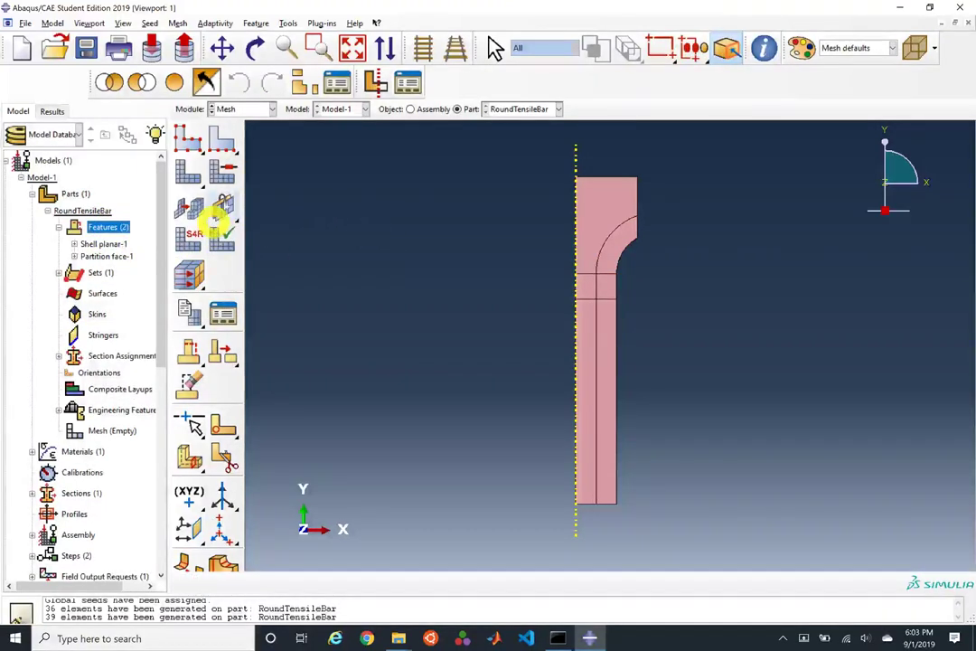
Step: Assign the Structured meshing technique with Quad elements to the four straight gauge regions and the curved fillet region
click(231, 178)
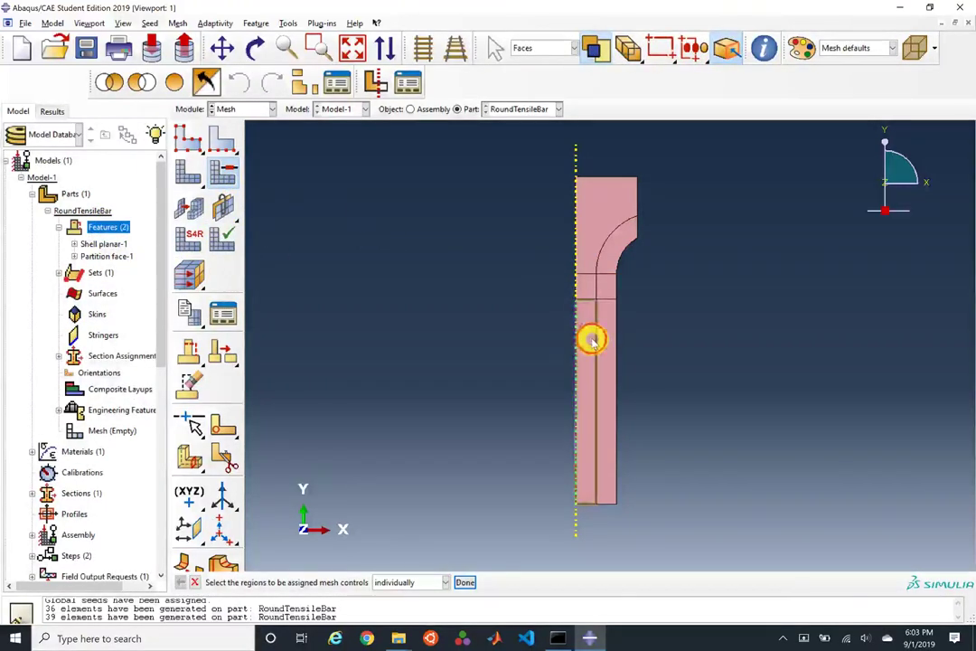
click(592, 341)
shift+click(610, 336)
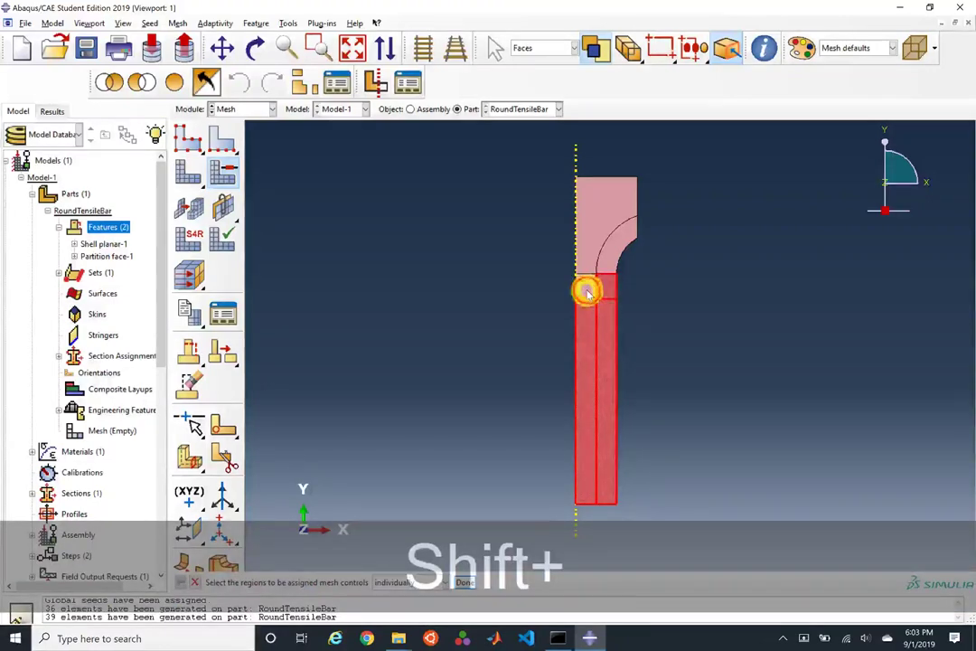
middle_click(612, 263)
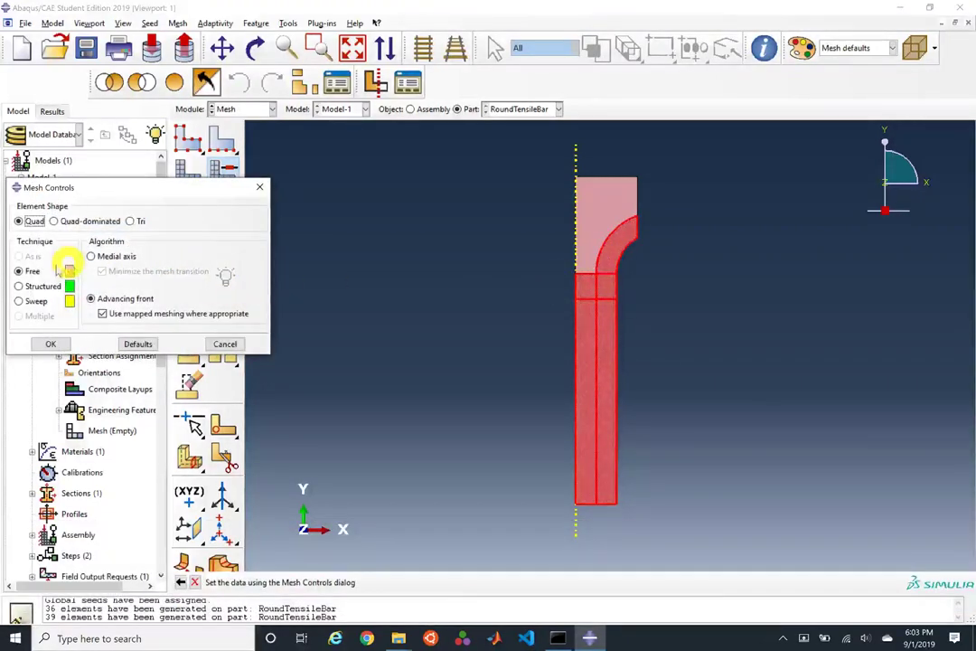
click(20, 286)
click(49, 344)
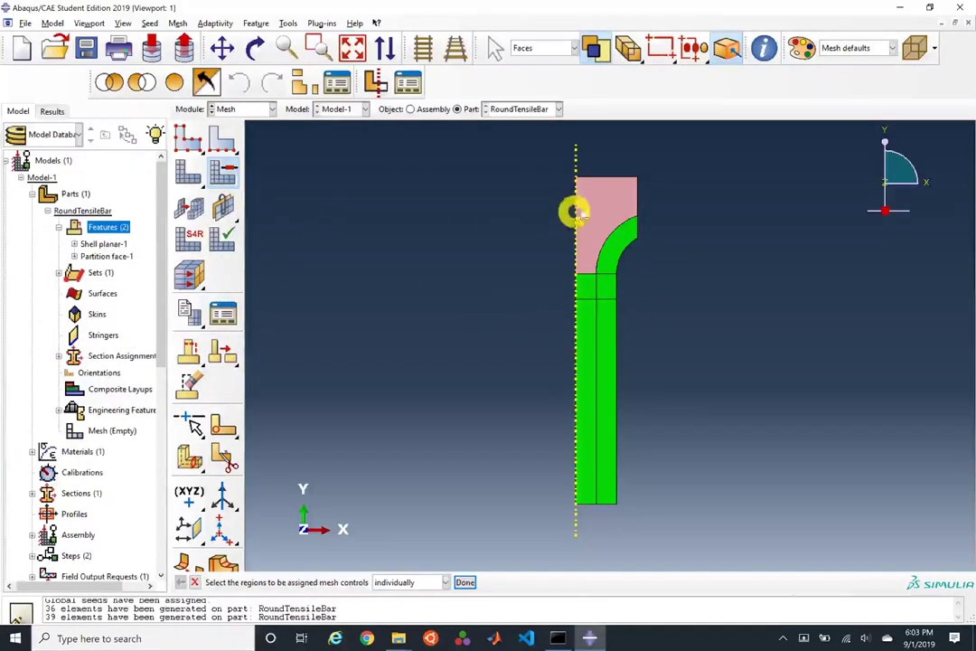
Step: Assign the Structured technique with Quad elements and minimized mesh transition to the remaining grip region
click(606, 197)
middle_click(553, 222)
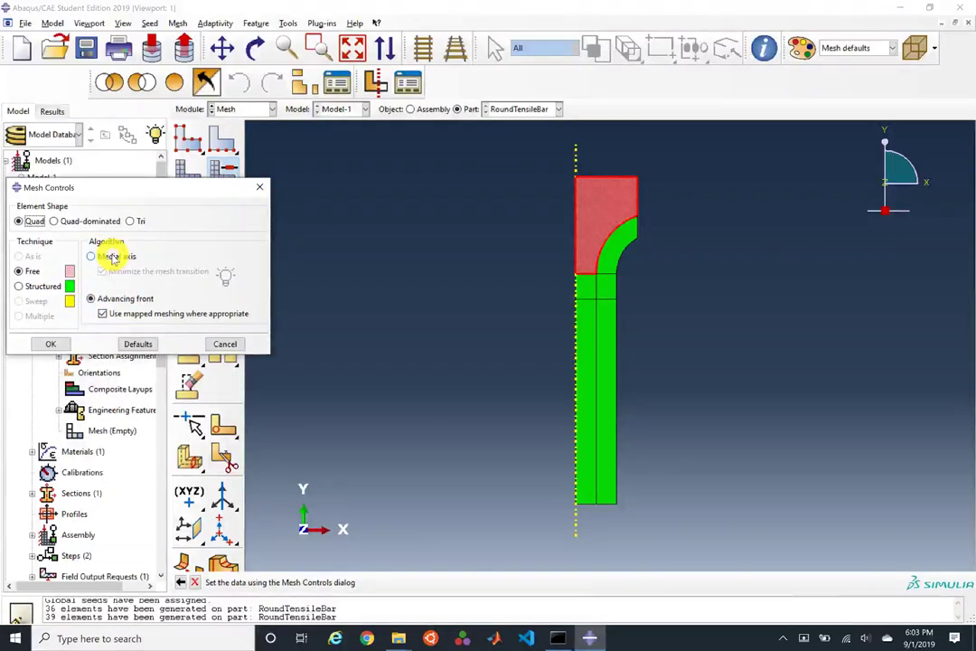
click(42, 285)
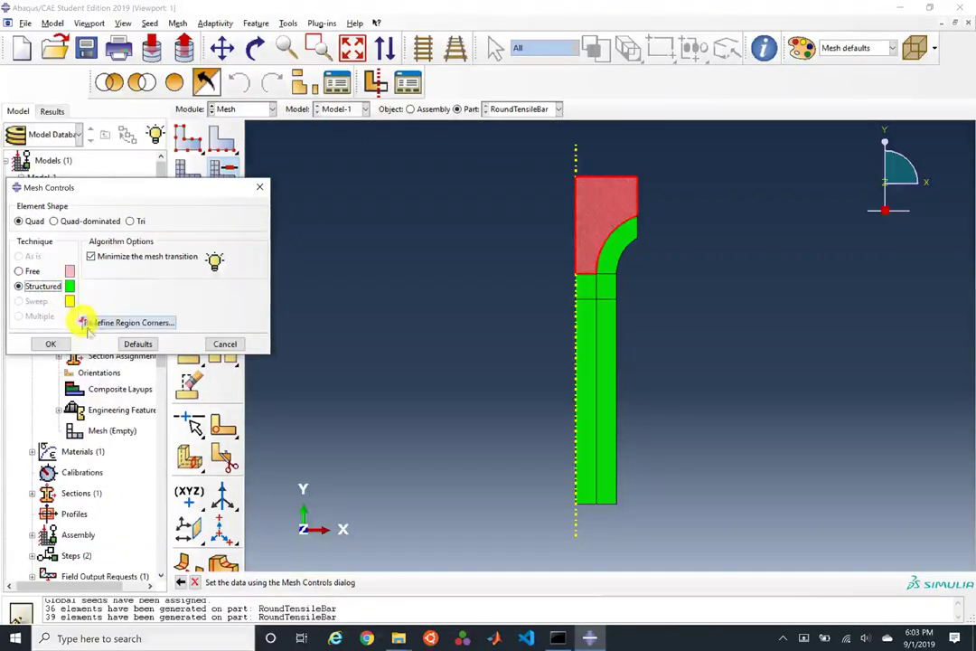
click(47, 344)
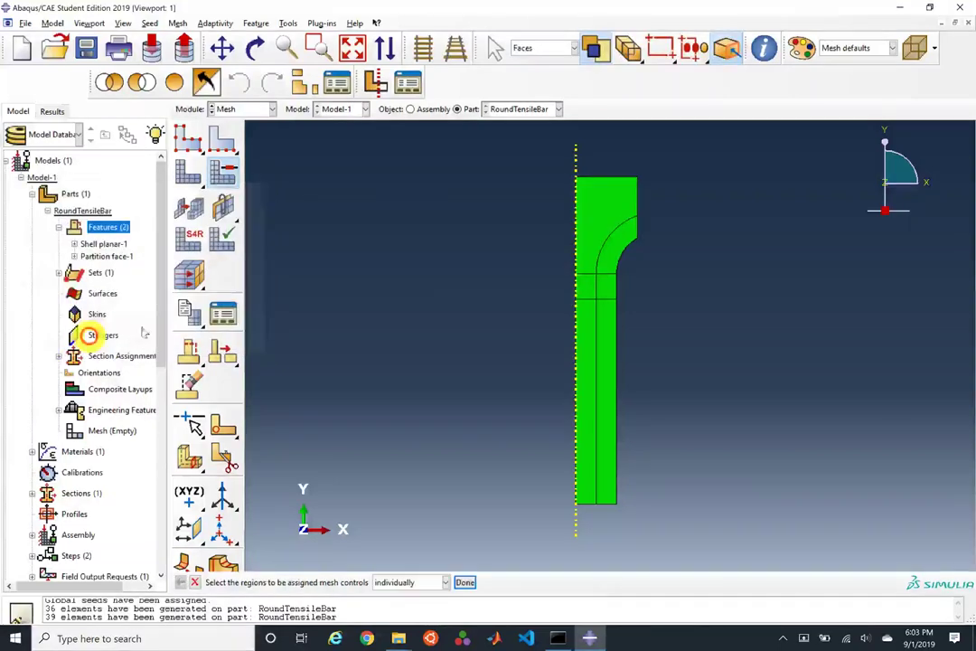
Step: Seed the part with an approximate global size of 0.4 and mesh it
click(191, 142)
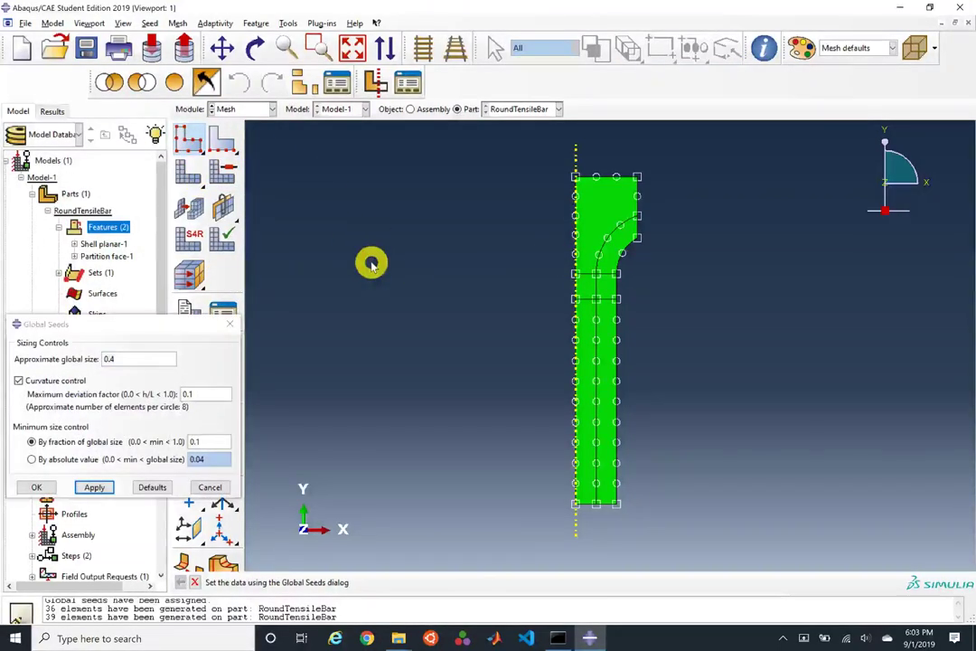
click(36, 487)
click(189, 171)
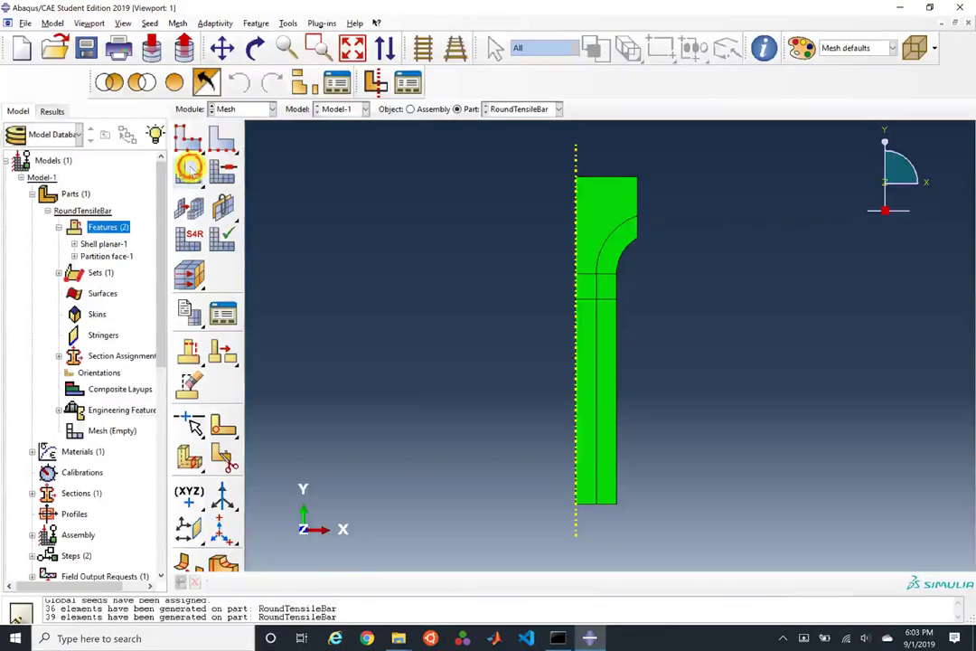
key(Return)
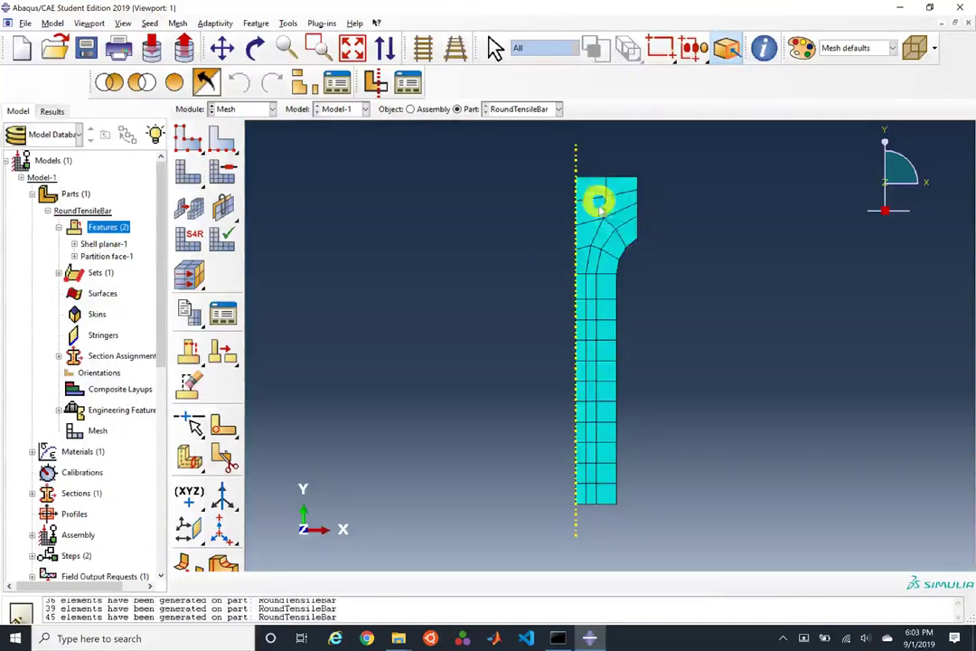
Step: Seed both bottom edges of the bar by number with 2 elements each and no bias, deleting the existing mesh
click(220, 145)
scroll(606, 518, up, 4)
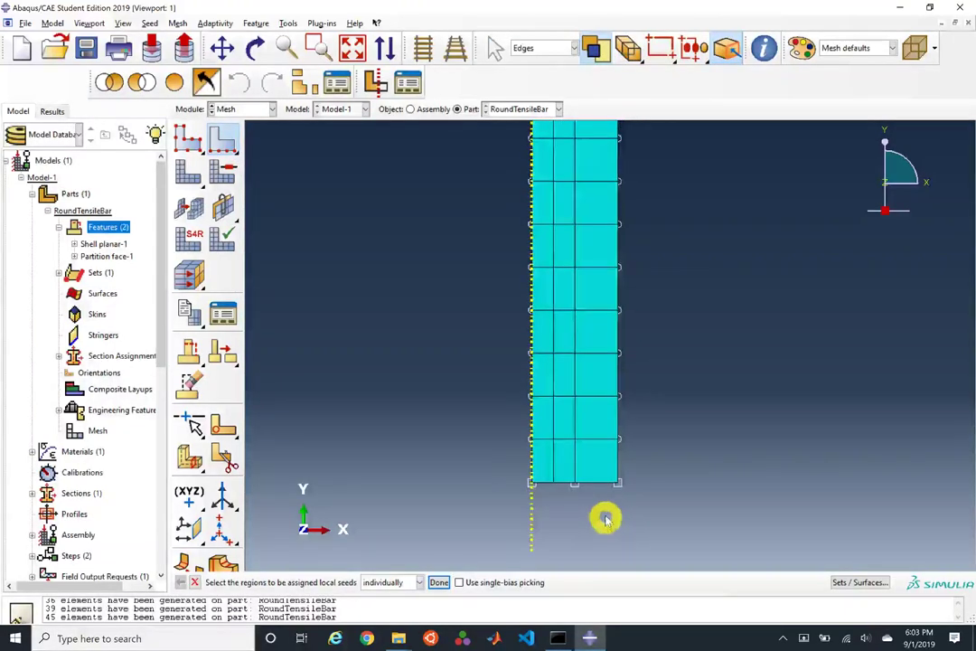
click(583, 471)
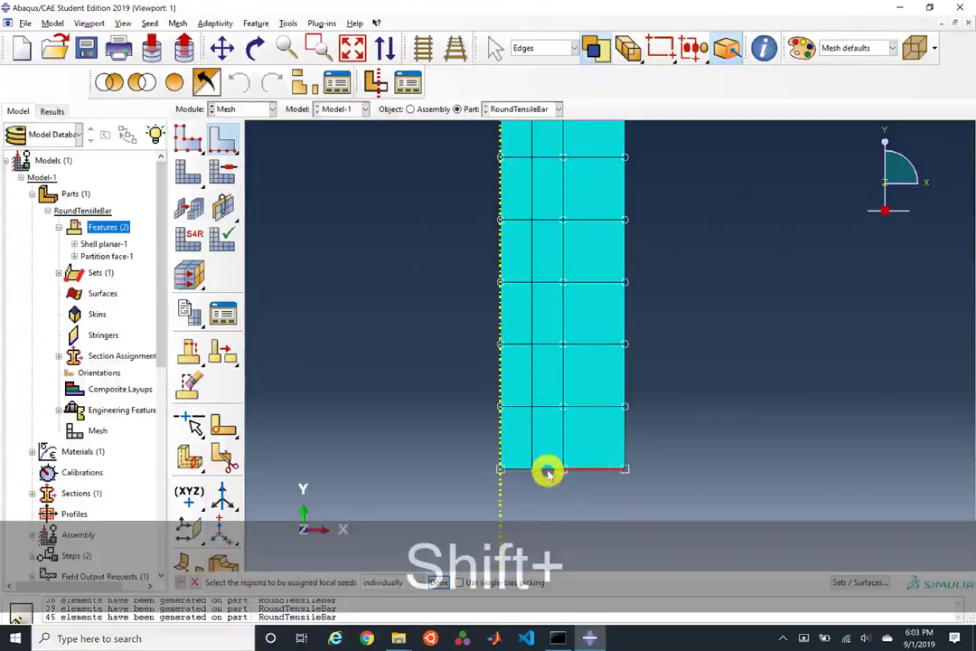
shift+click(533, 470)
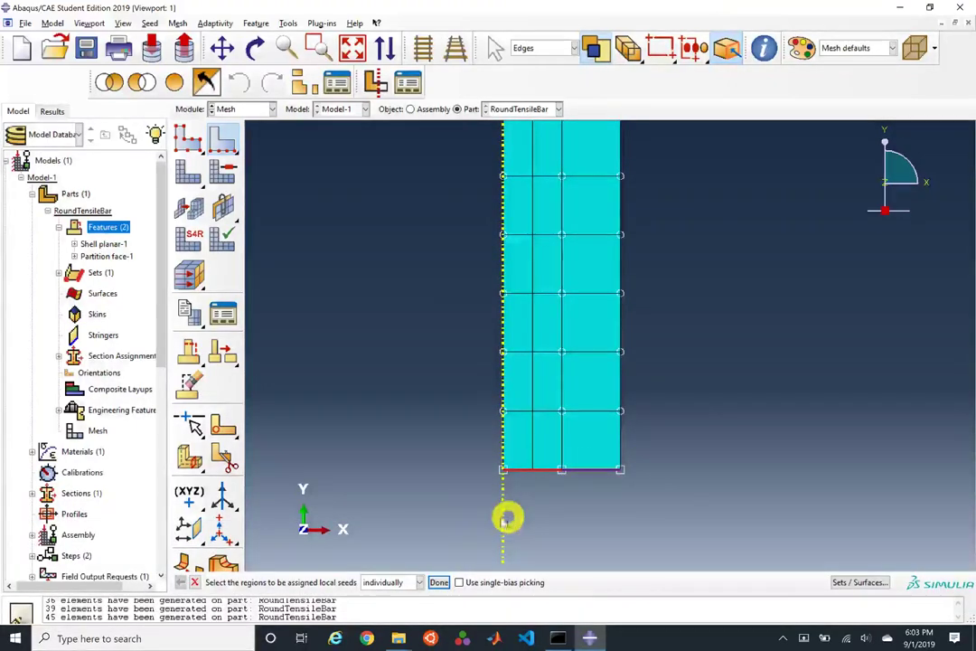
click(440, 582)
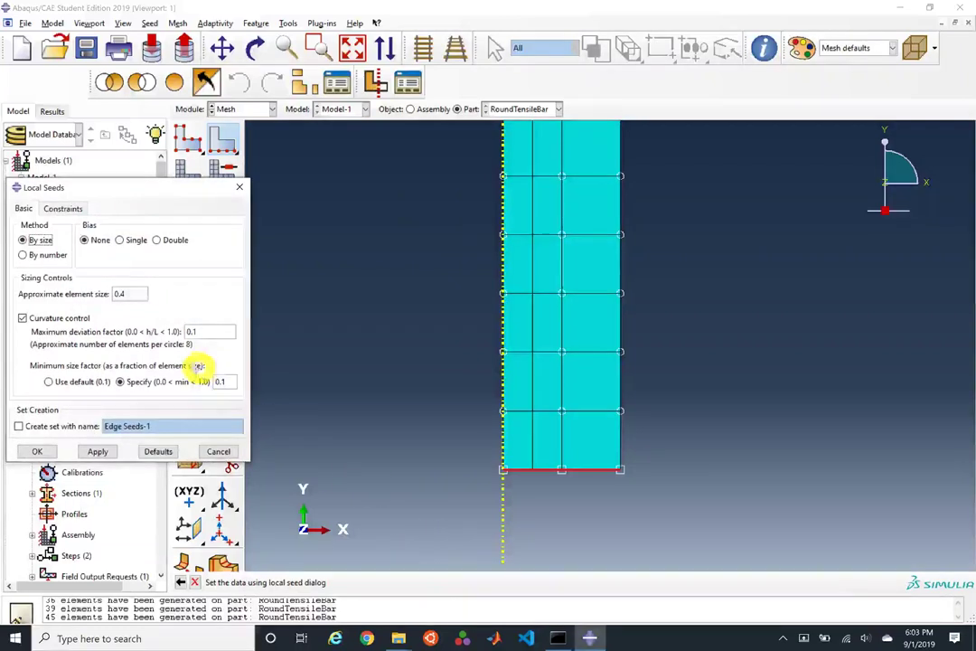
click(54, 257)
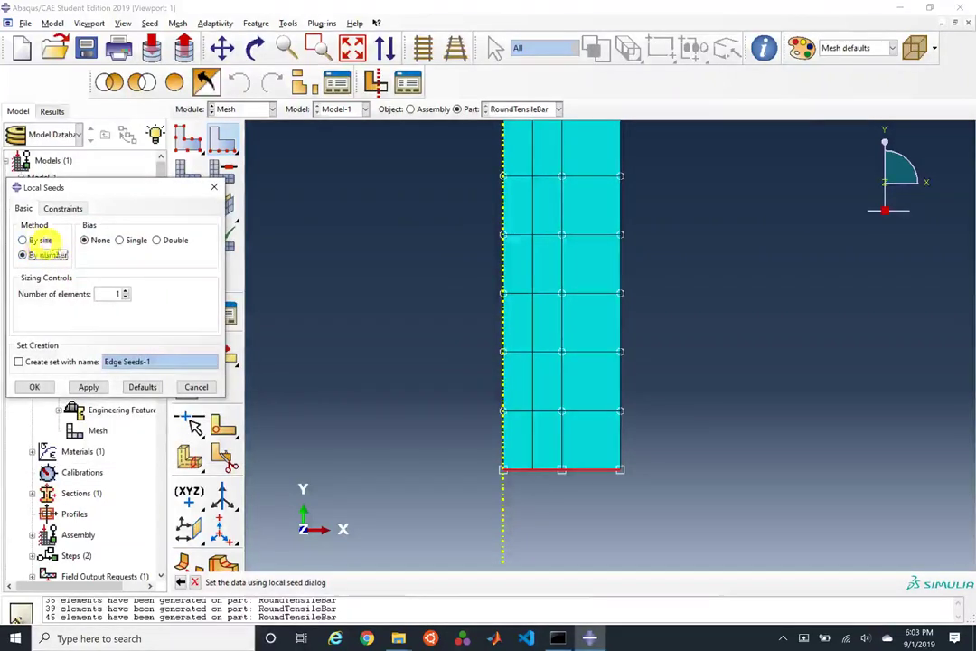
click(125, 292)
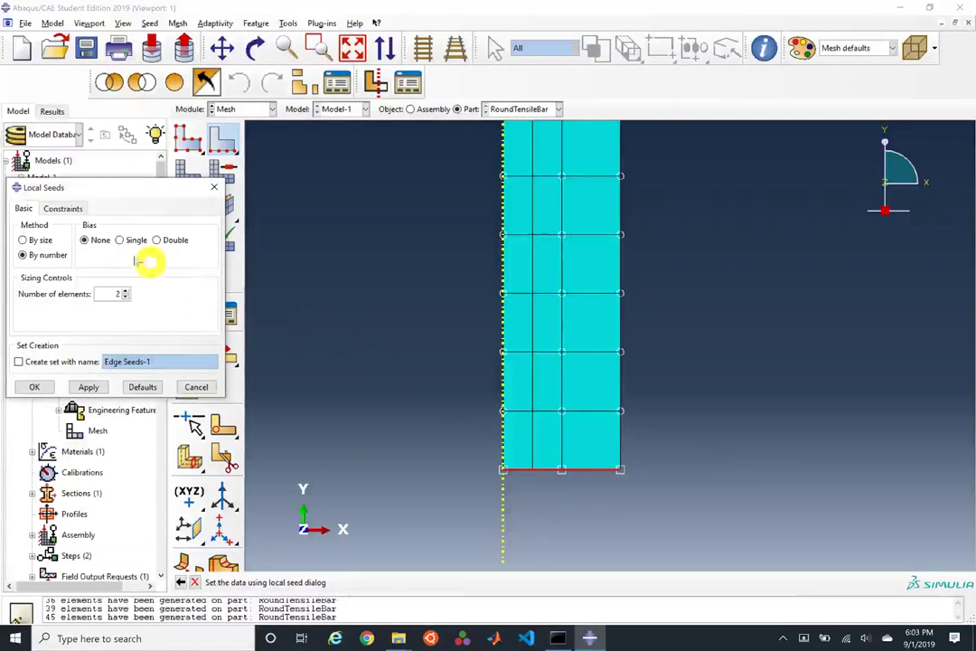
click(56, 208)
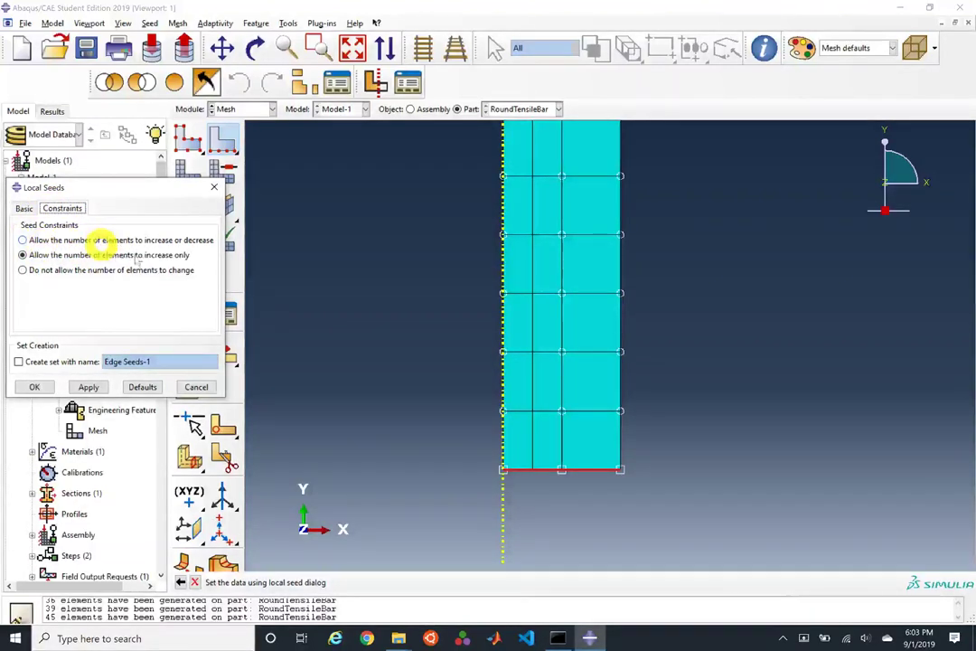
click(36, 387)
click(98, 202)
click(87, 233)
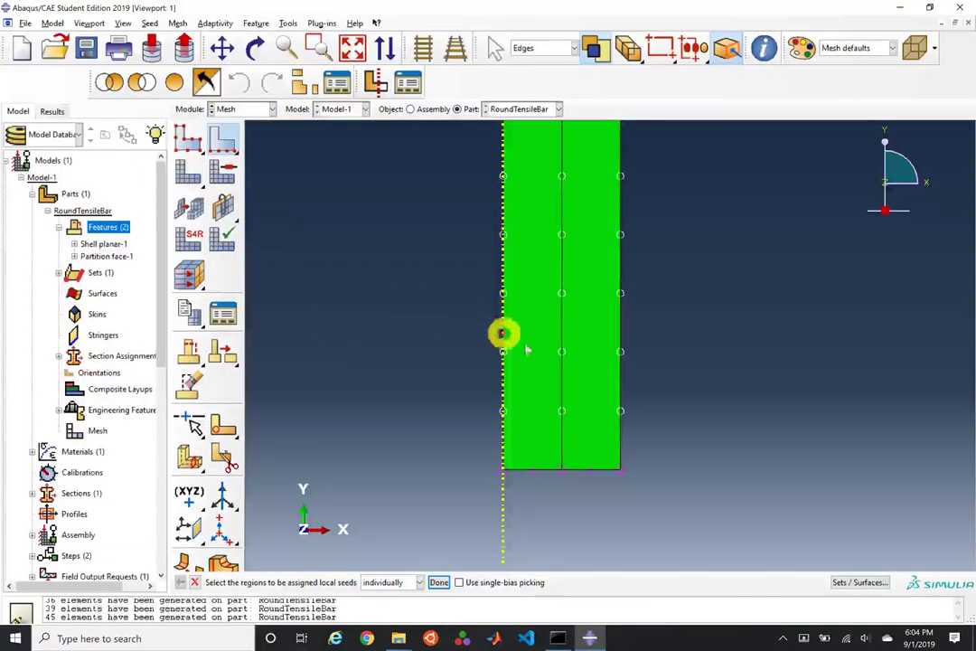
Step: Remesh the part with the new bottom-edge seeds and inspect the elements along the bar and fillet
scroll(477, 323, down, 6)
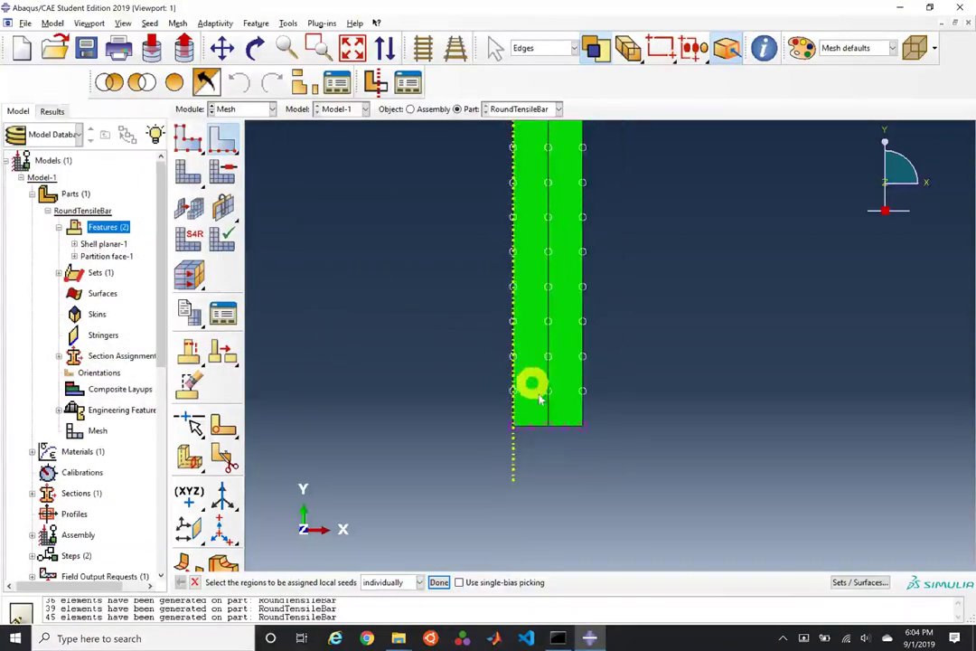
click(191, 172)
middle_click(409, 259)
scroll(554, 295, up, 4)
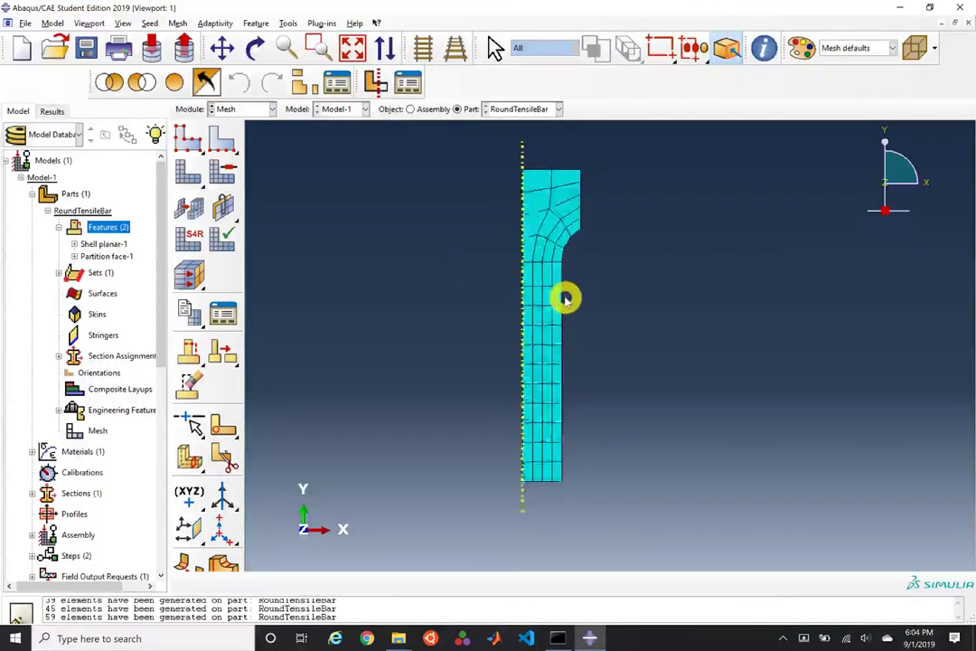
scroll(573, 275, down, 2)
scroll(574, 272, down, 1)
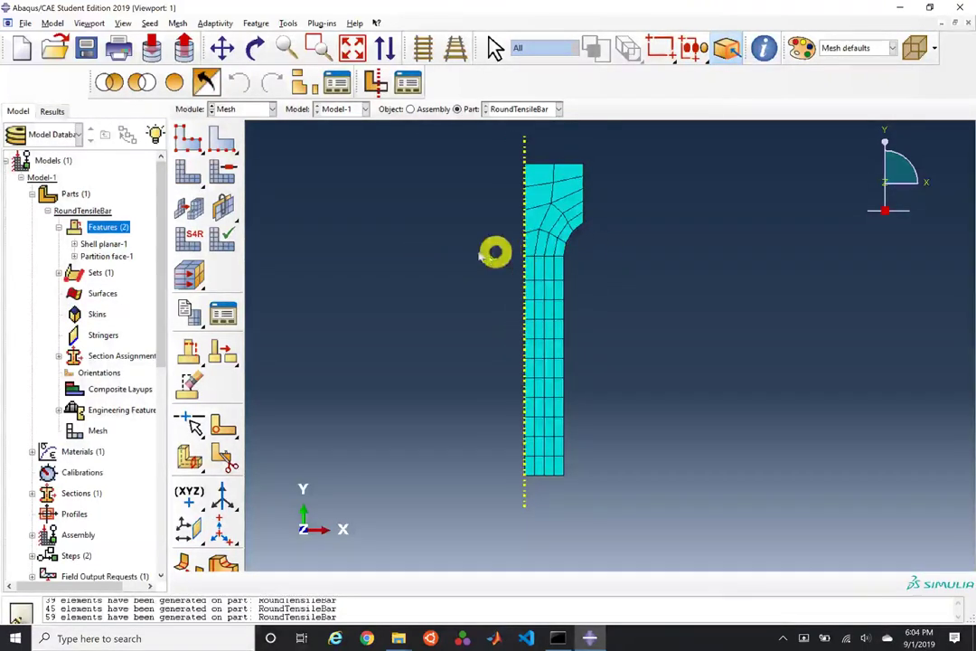
Step: Open the element type settings for all regions of the bar and review the Axisymmetric Stress element description
click(196, 239)
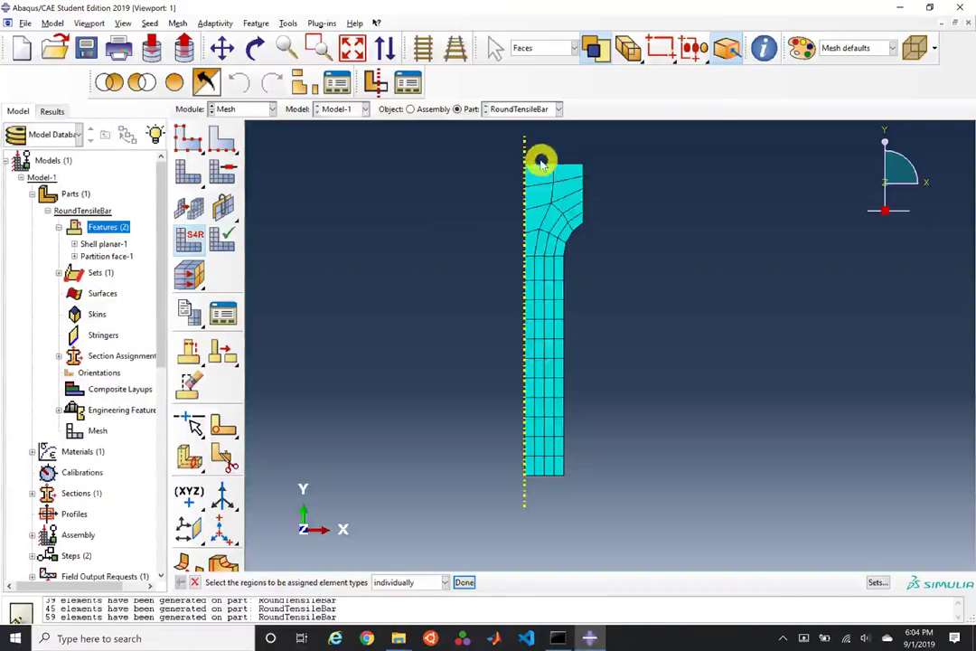
click(562, 437)
middle_click(622, 481)
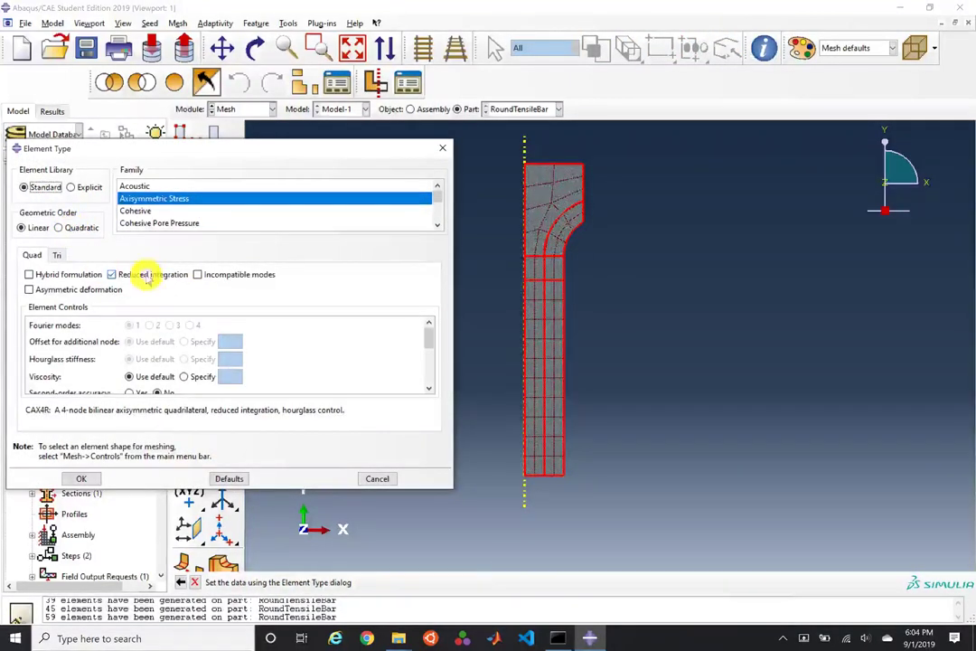
double_click(36, 409)
click(122, 362)
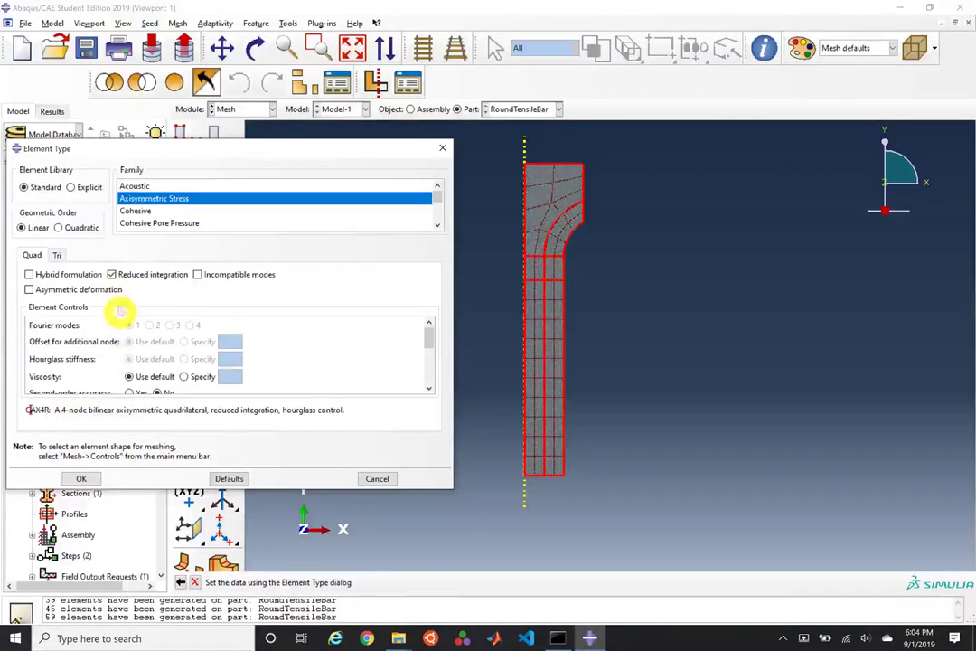
Step: Try the hybrid, incompatible modes and asymmetric deformation options, and assign linear Axisymmetric Stress quads with only reduced integration enabled
click(126, 274)
click(200, 273)
click(75, 275)
click(109, 289)
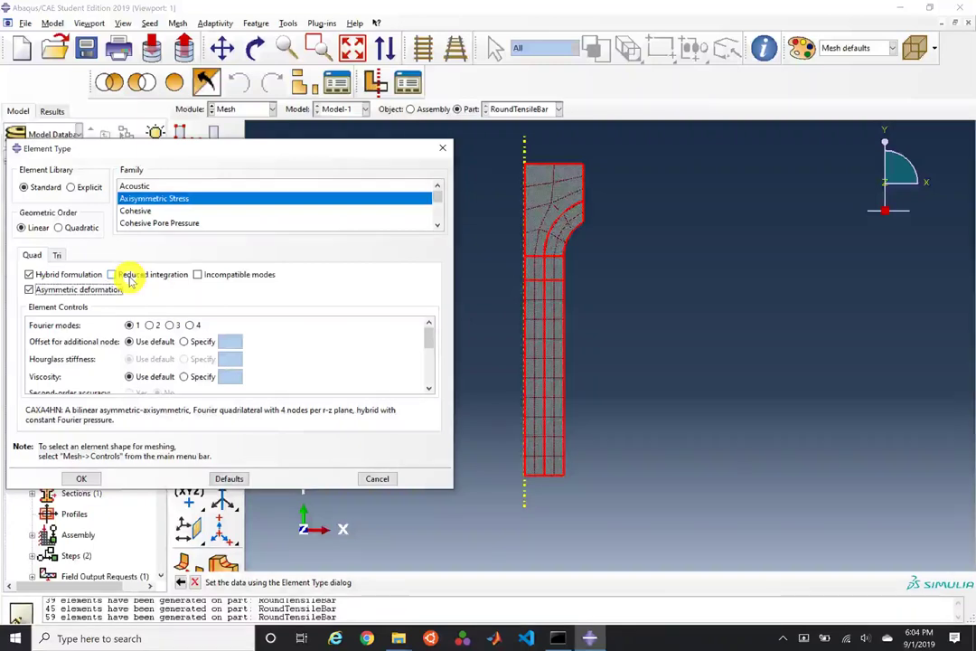
click(126, 275)
click(79, 276)
click(80, 290)
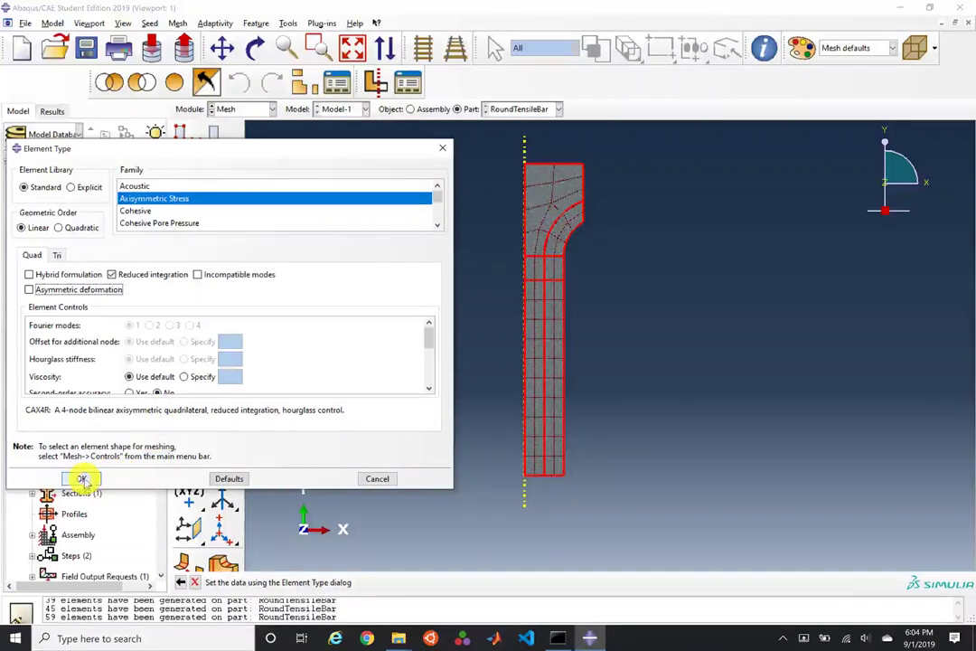
click(80, 479)
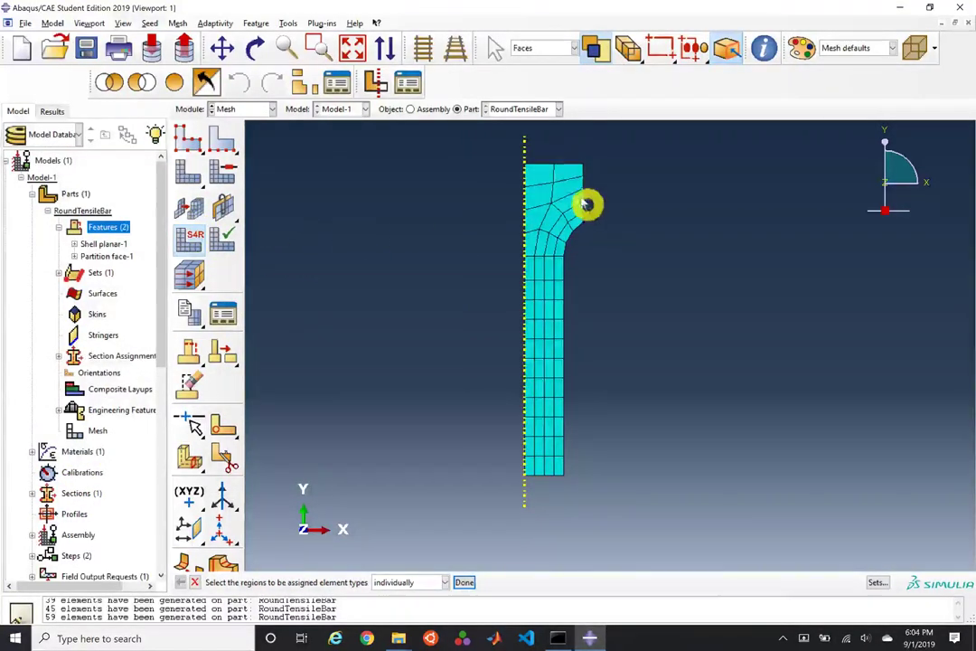
Step: Reopen the element type settings for the whole bar, browse the available element families, and cancel without changes
drag(541, 181, 624, 465)
middle_click(623, 465)
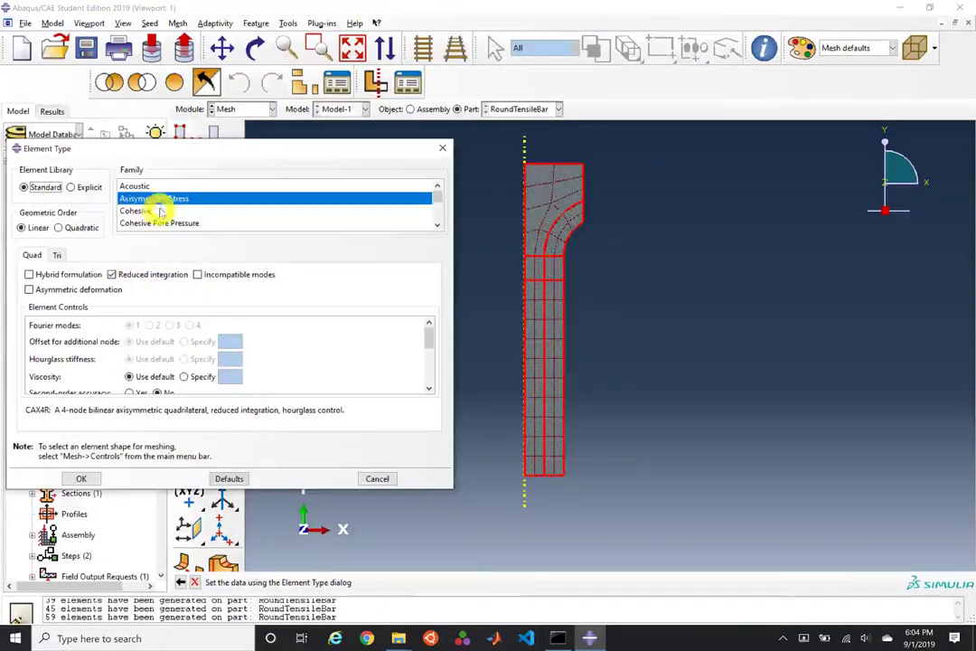
scroll(149, 201, down, 2)
scroll(149, 213, up, 1)
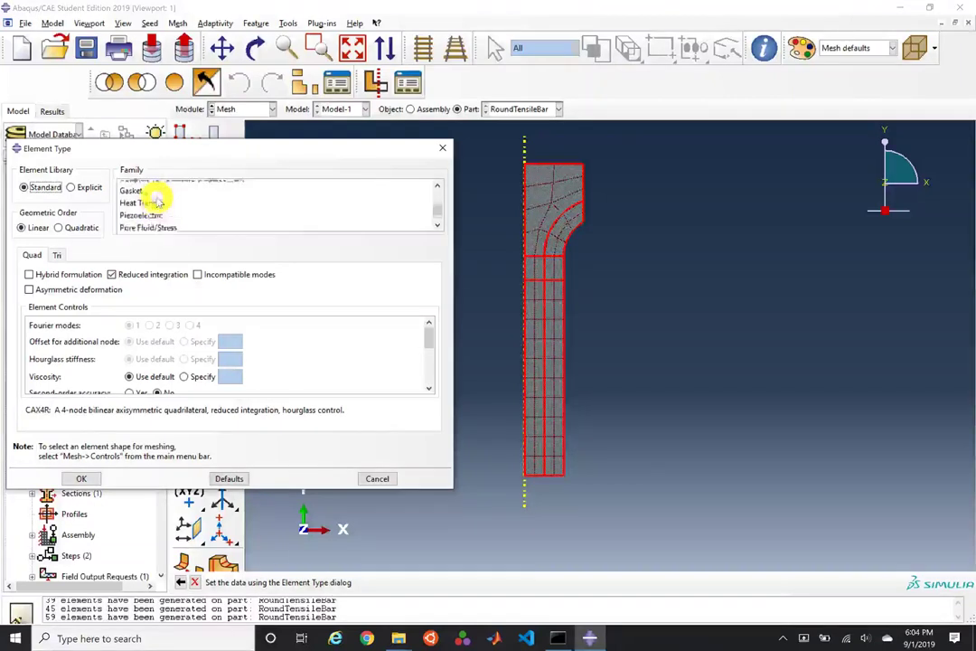
scroll(153, 213, up, 3)
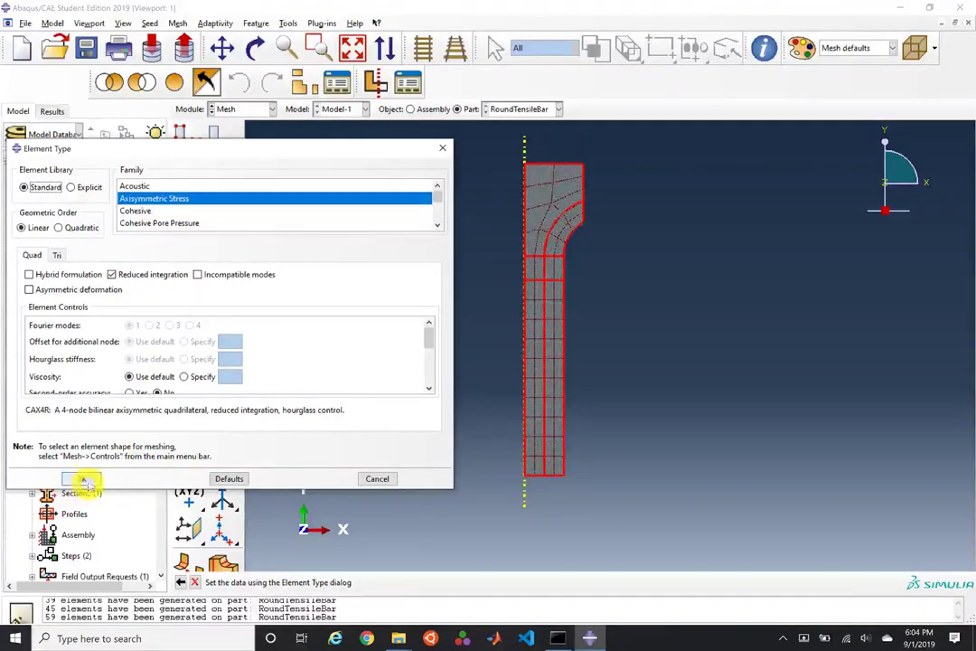
click(389, 479)
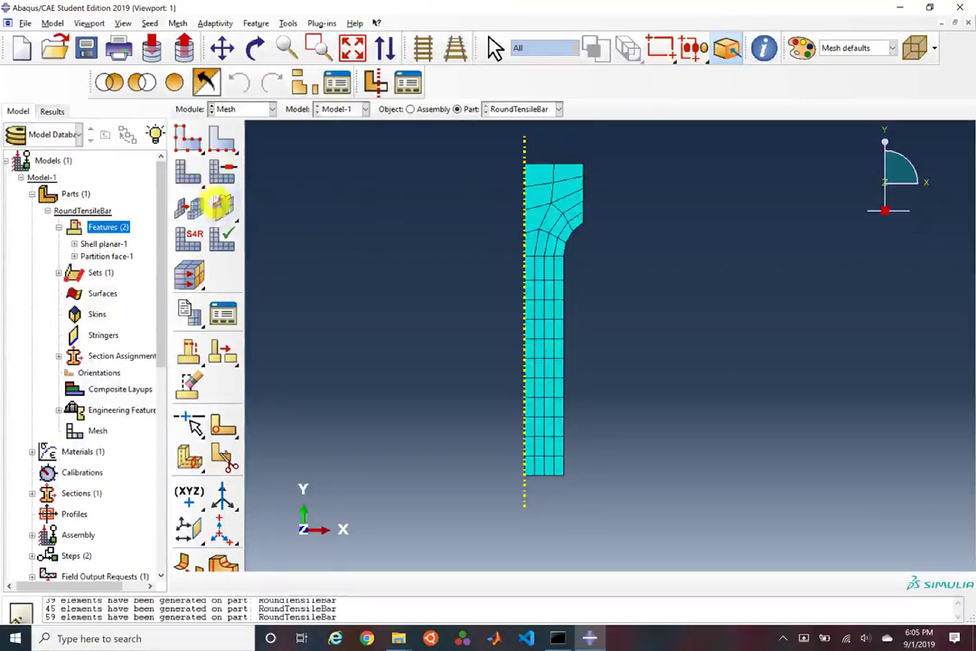
Step: Assign the Free technique with Quad elements to the upper grip region and remesh the part
click(222, 170)
click(549, 185)
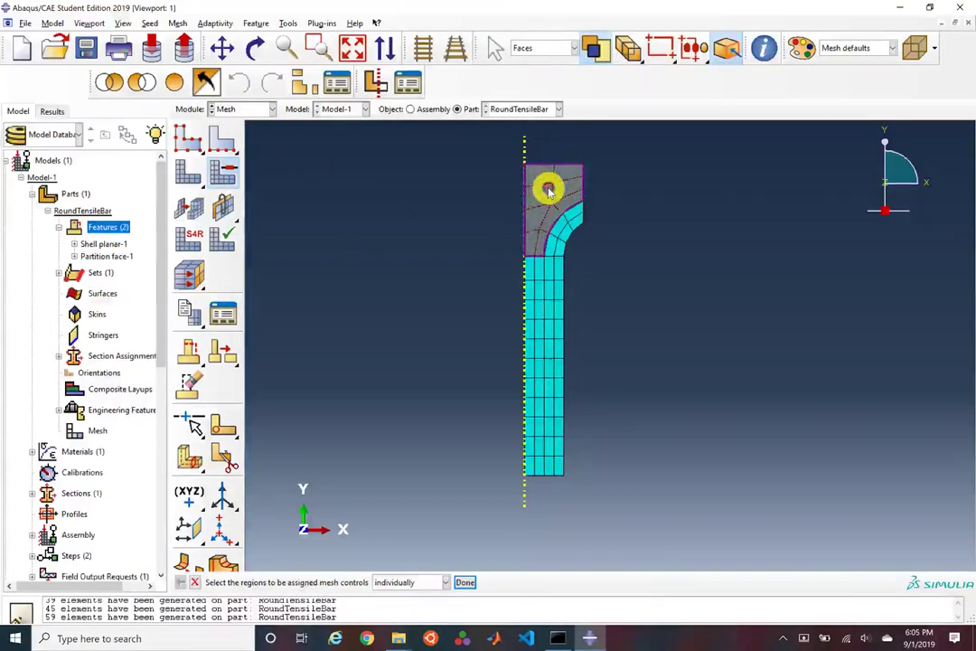
middle_click(542, 191)
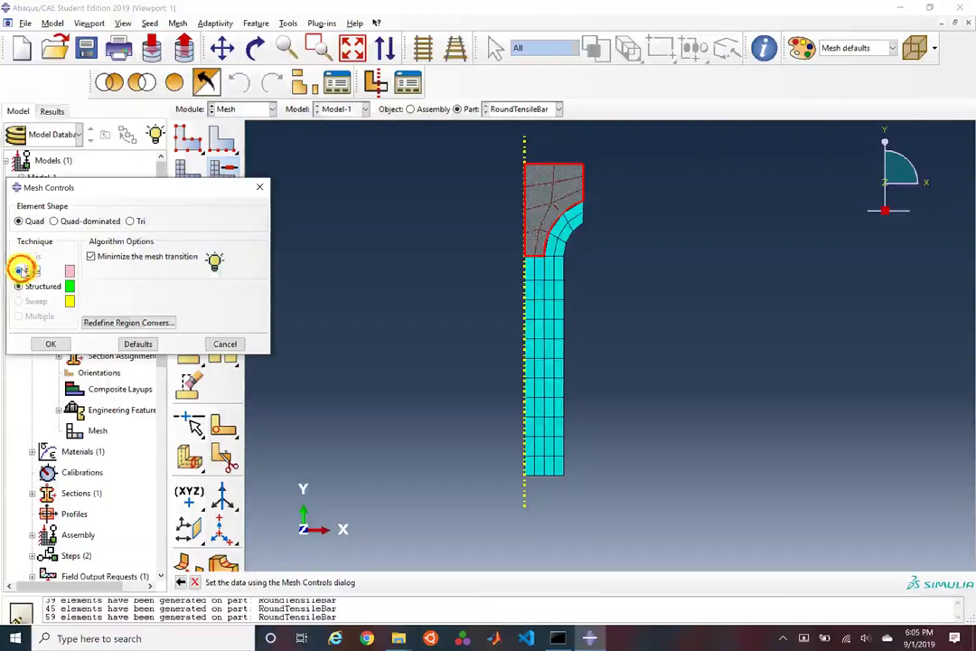
click(20, 270)
click(48, 346)
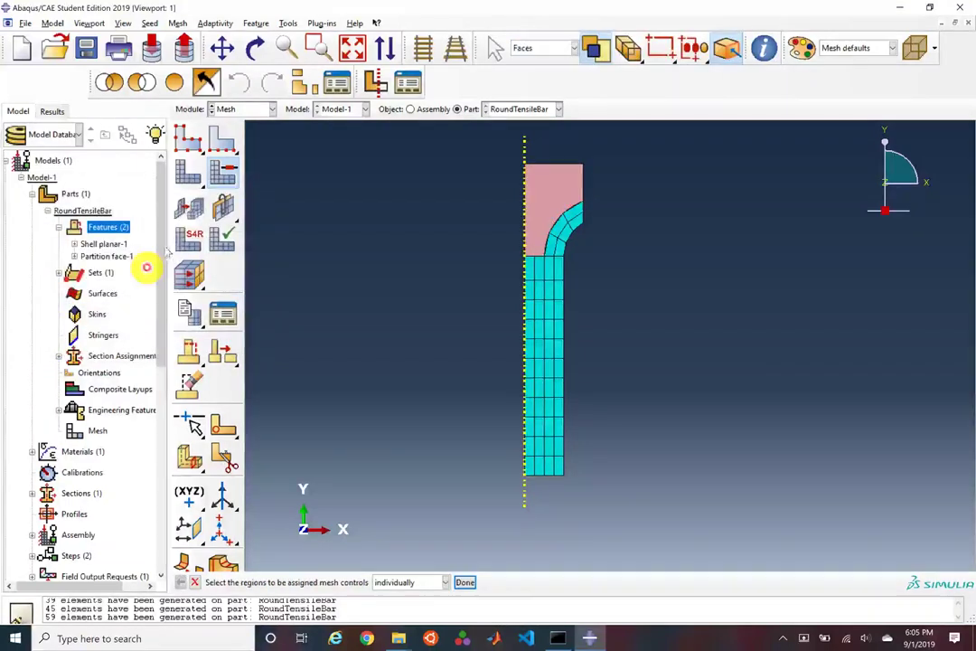
click(192, 176)
middle_click(378, 251)
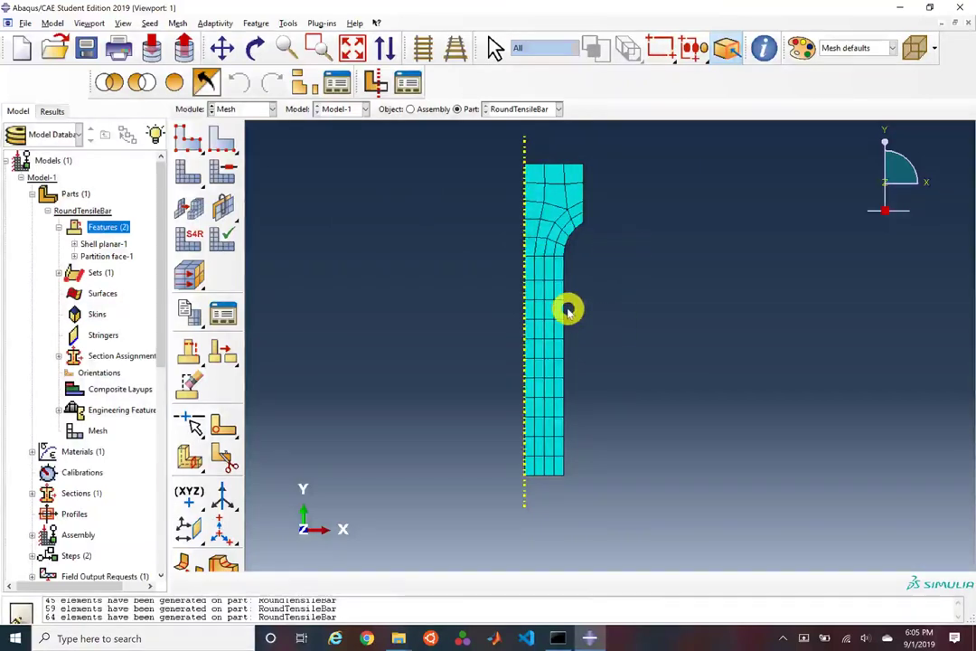
Step: In the Job module, create a full analysis job named TensileBar_Axisymmetric from Model-1, keeping the default submission and parallelization settings
click(272, 110)
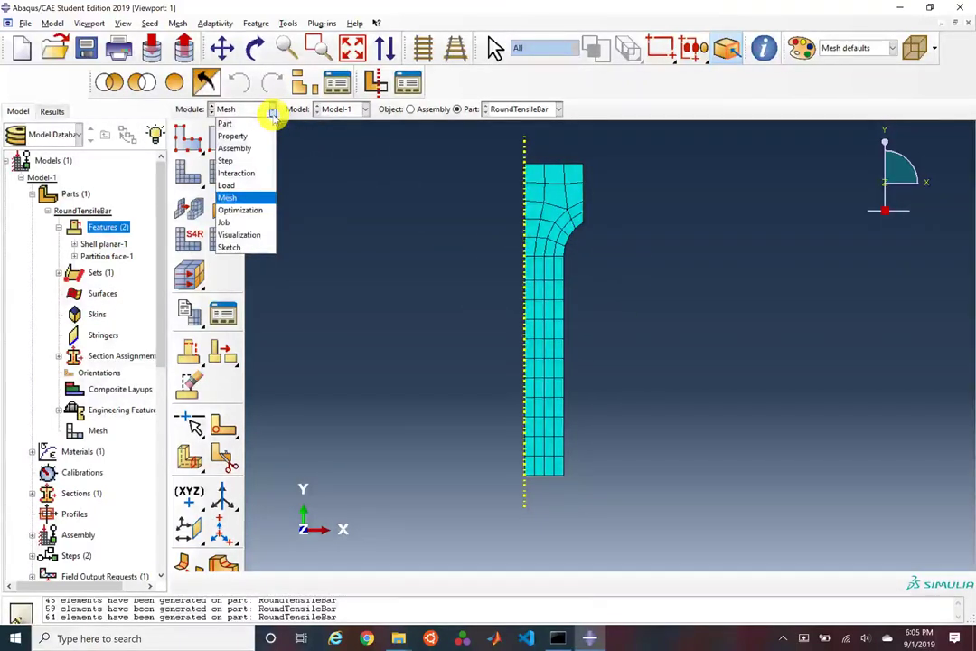
click(236, 222)
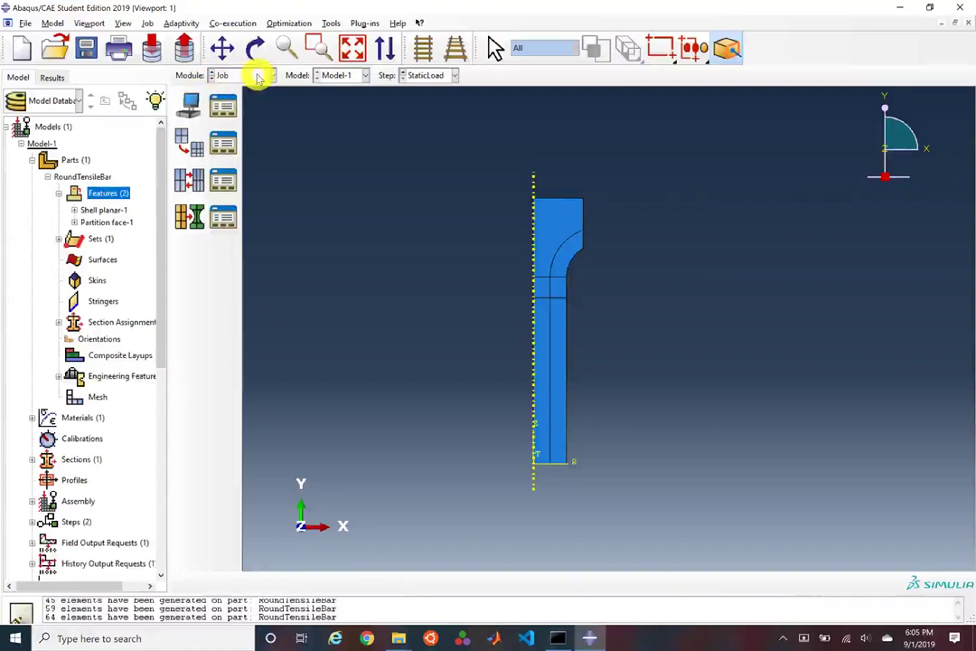
click(192, 107)
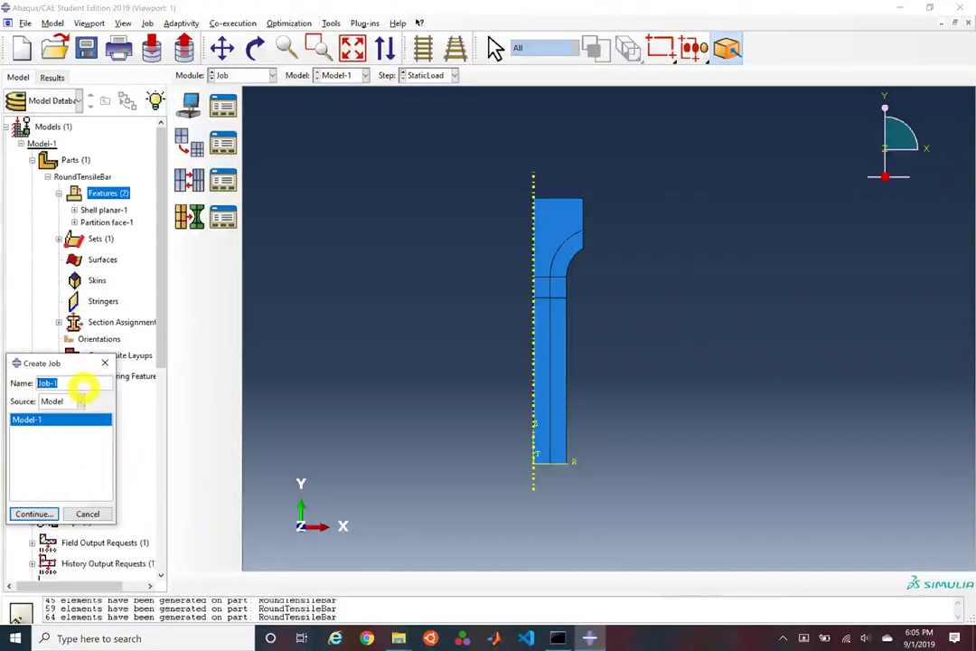
text(TensileBar)
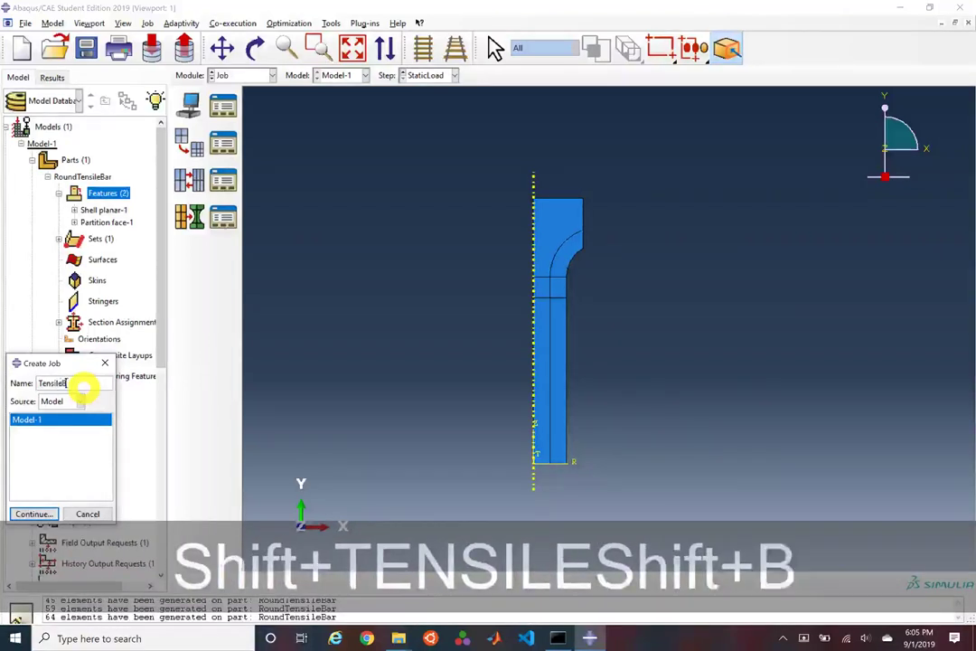
text(_A)
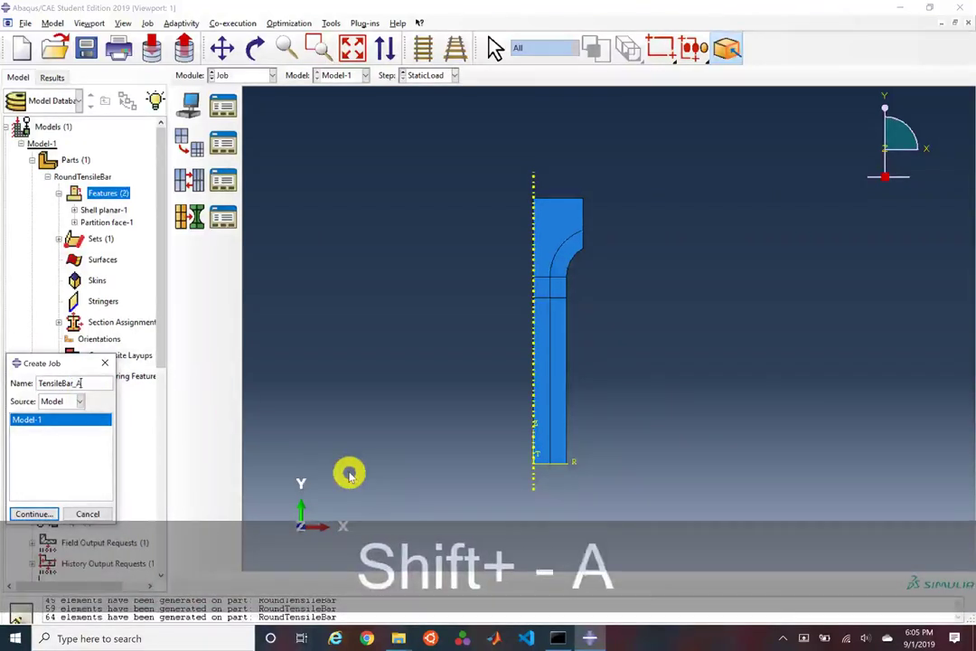
text(xisymmetric)
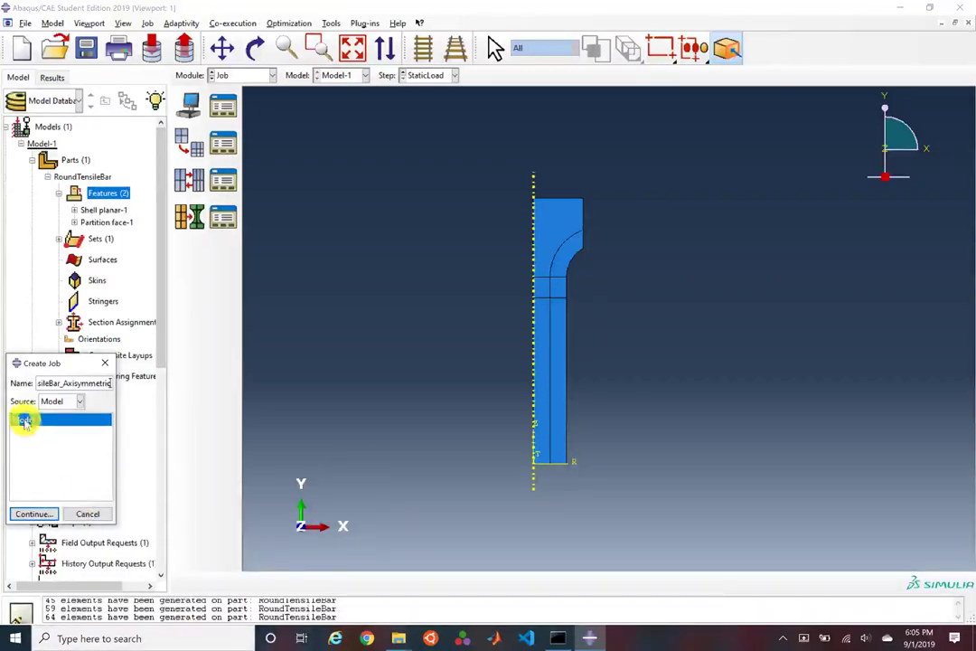
click(50, 515)
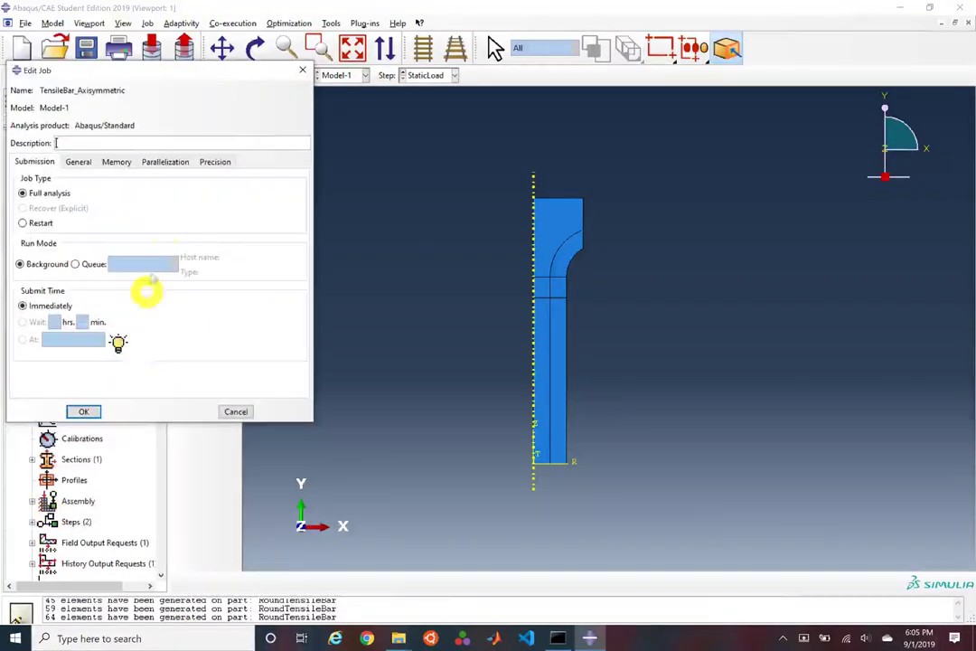
click(175, 166)
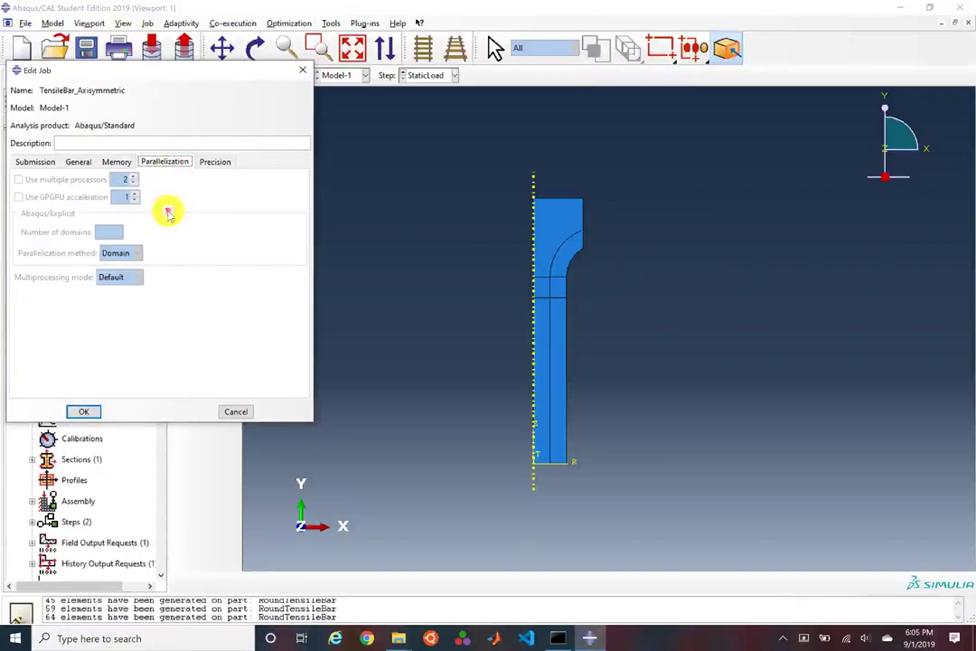
click(39, 163)
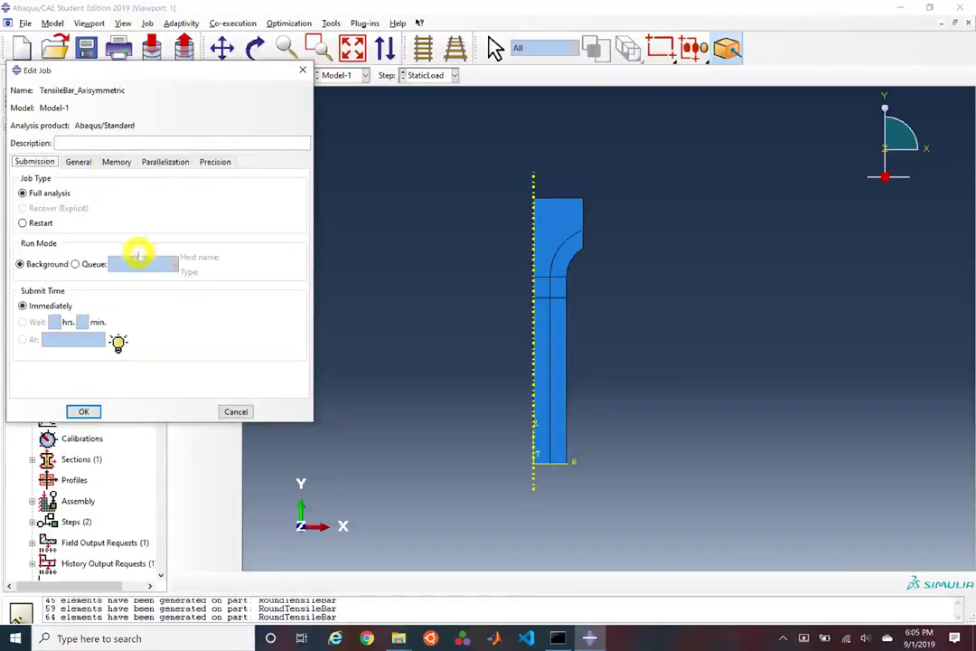
click(79, 411)
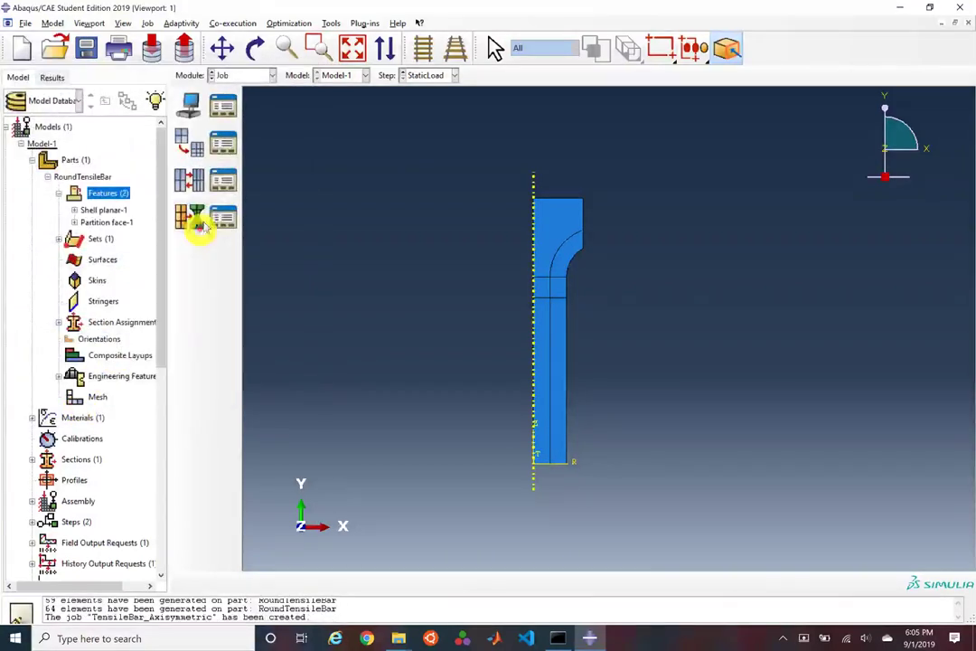
Step: Write the input file for the TensileBar_Axisymmetric job from the Job Manager
click(225, 108)
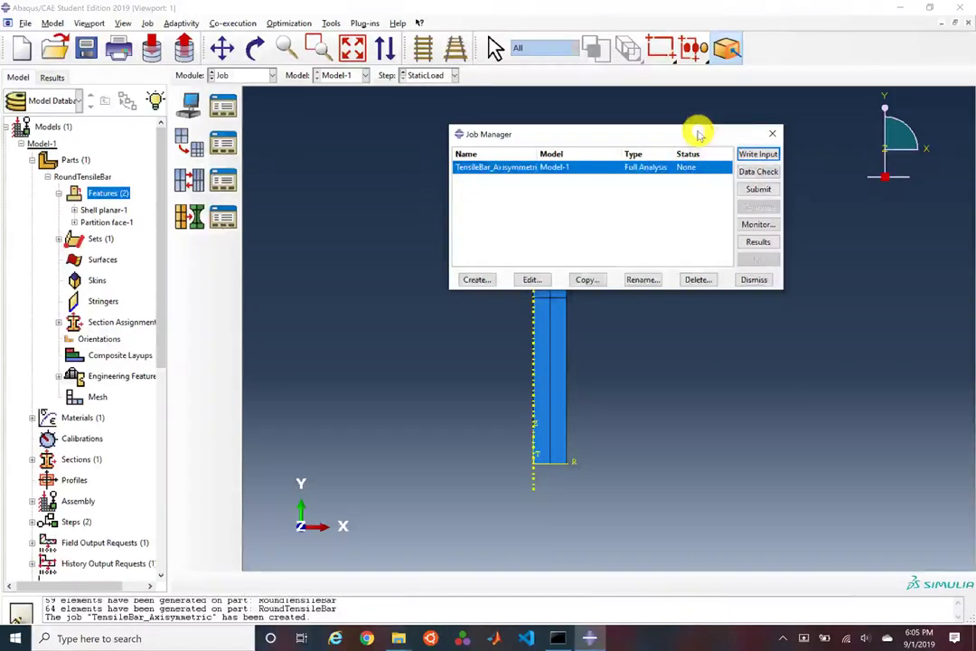
drag(698, 134, 444, 105)
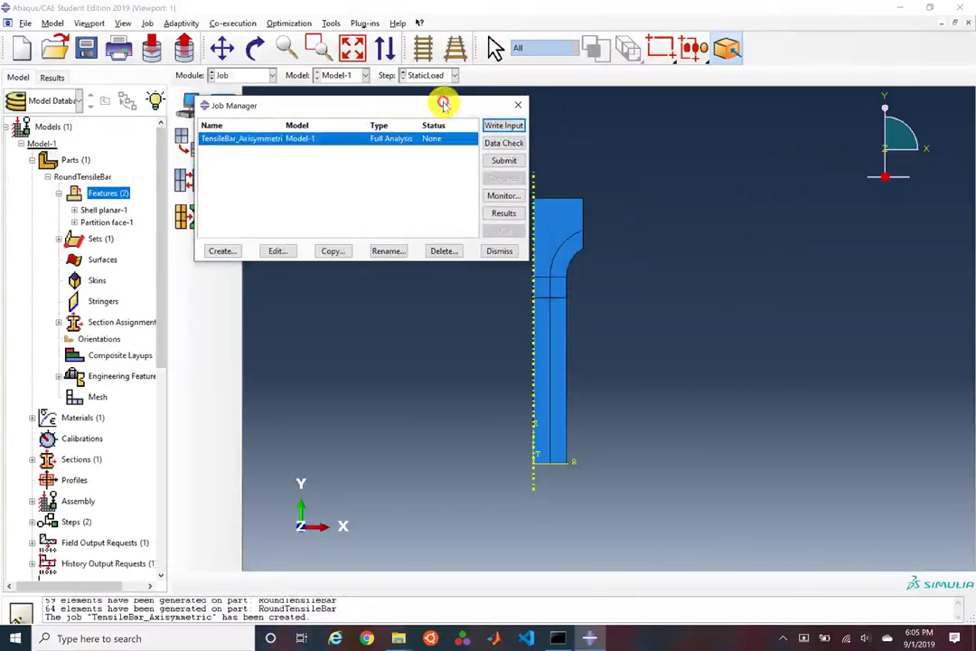
click(503, 126)
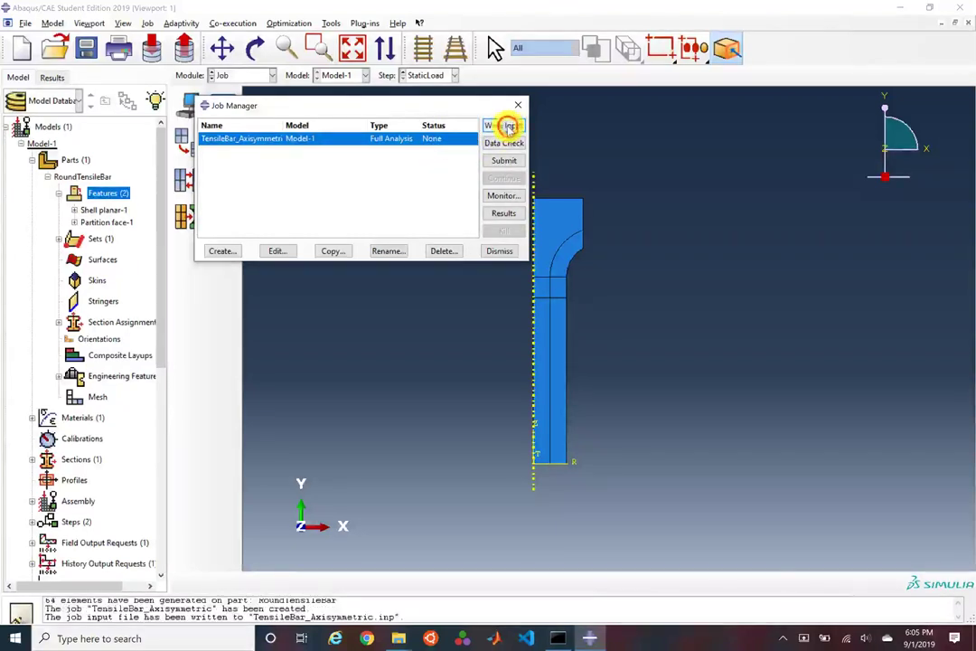
Step: Switch to the Abaqus Temp folder in File Explorer and open TensileBar_Axisymmetric.inp in Notepad++
mouse_move(397, 636)
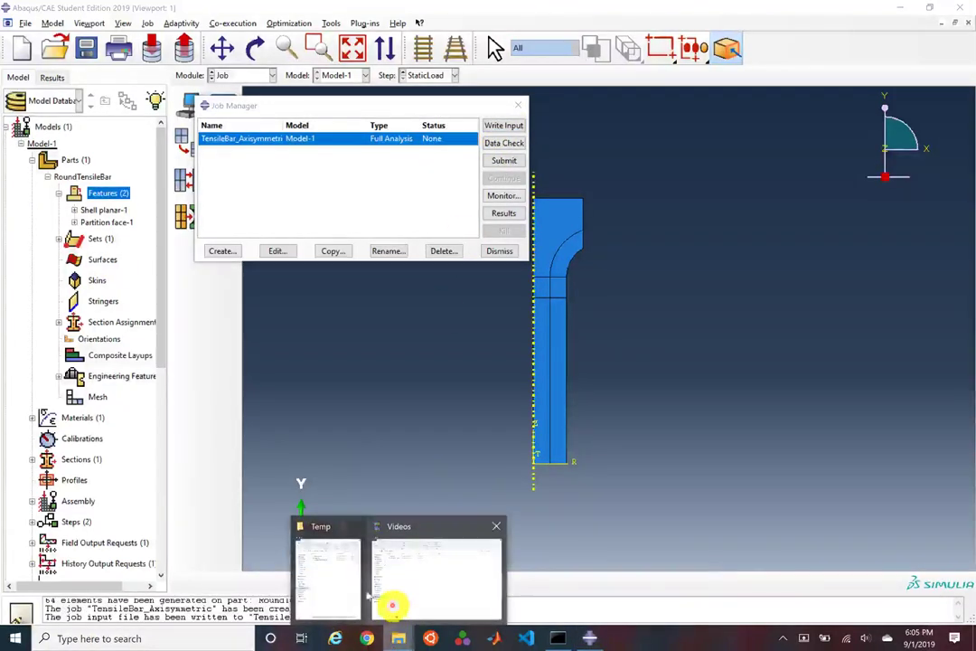
click(327, 579)
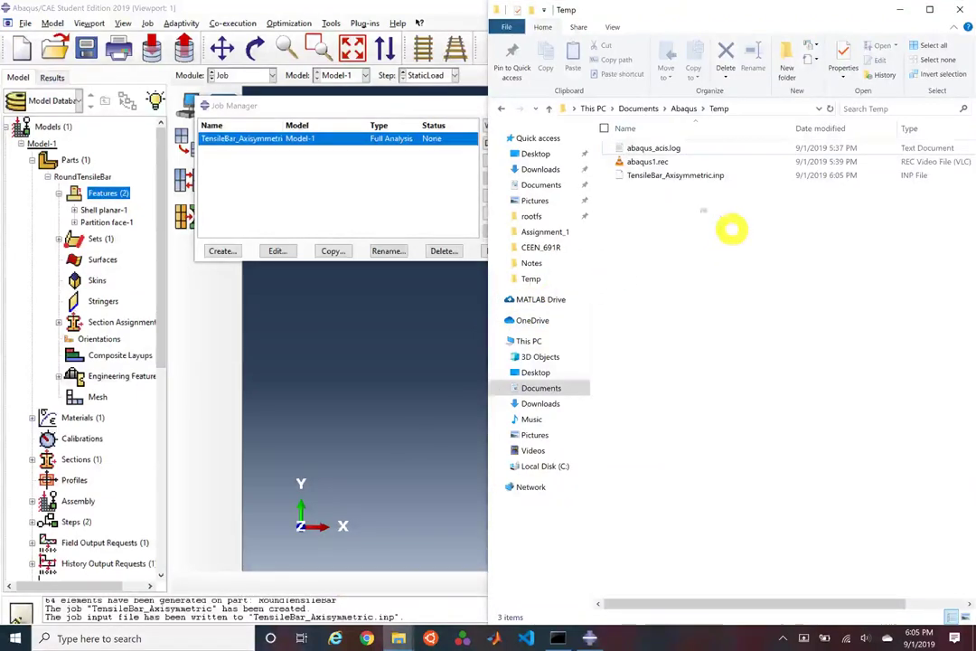
click(667, 175)
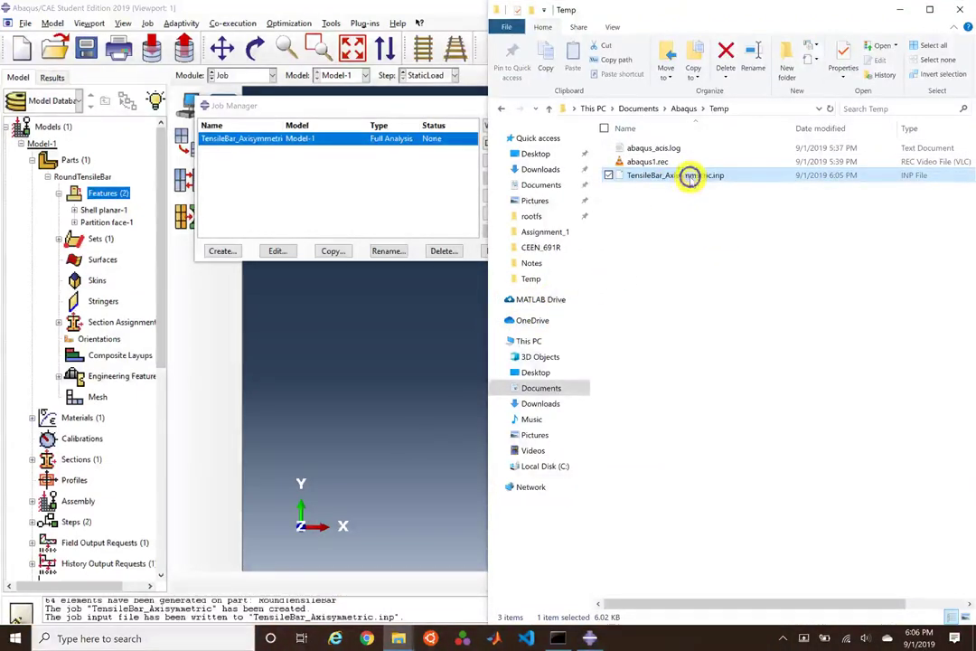
right_click(690, 178)
mouse_move(603, 213)
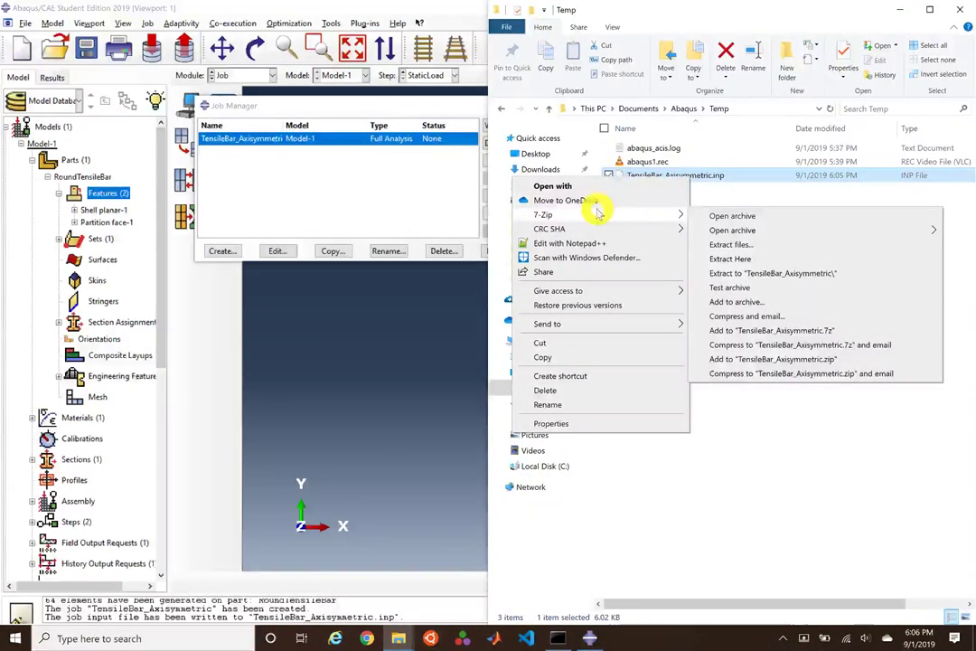
click(569, 243)
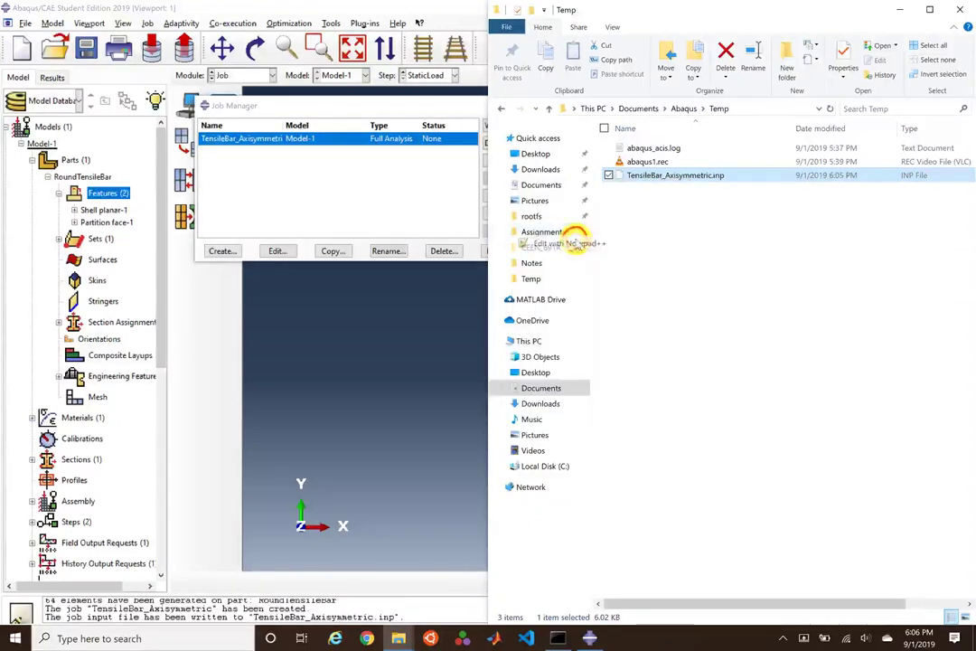
click(567, 353)
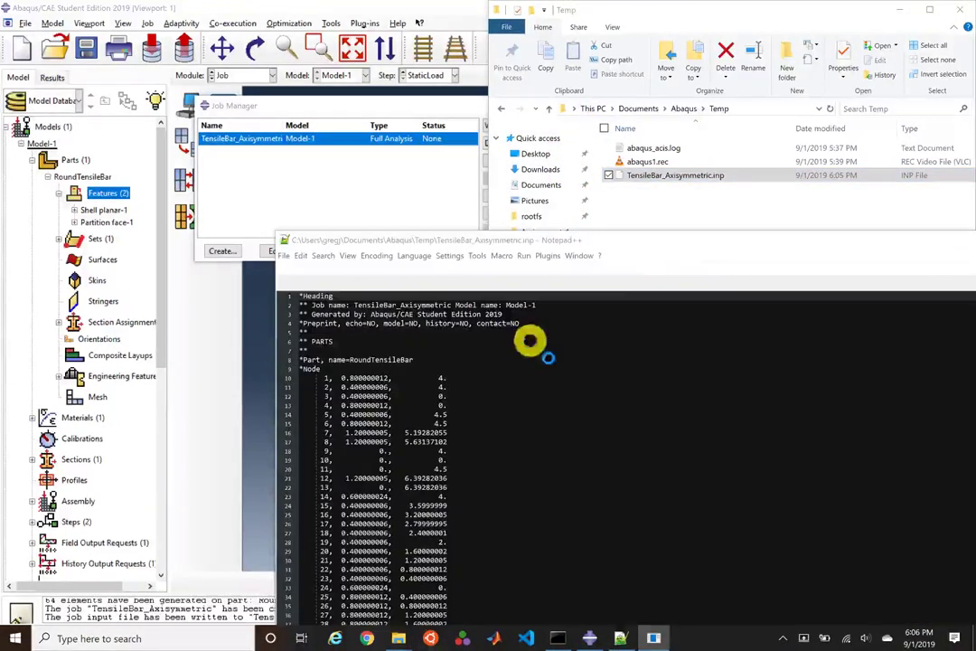
Step: Review the mesh, section, assembly, material, boundary condition, step and load definitions in TensileBar_Axisymmetric.inp, and close Notepad++
drag(618, 246, 476, 87)
scroll(277, 238, down, 3)
scroll(278, 237, down, 20)
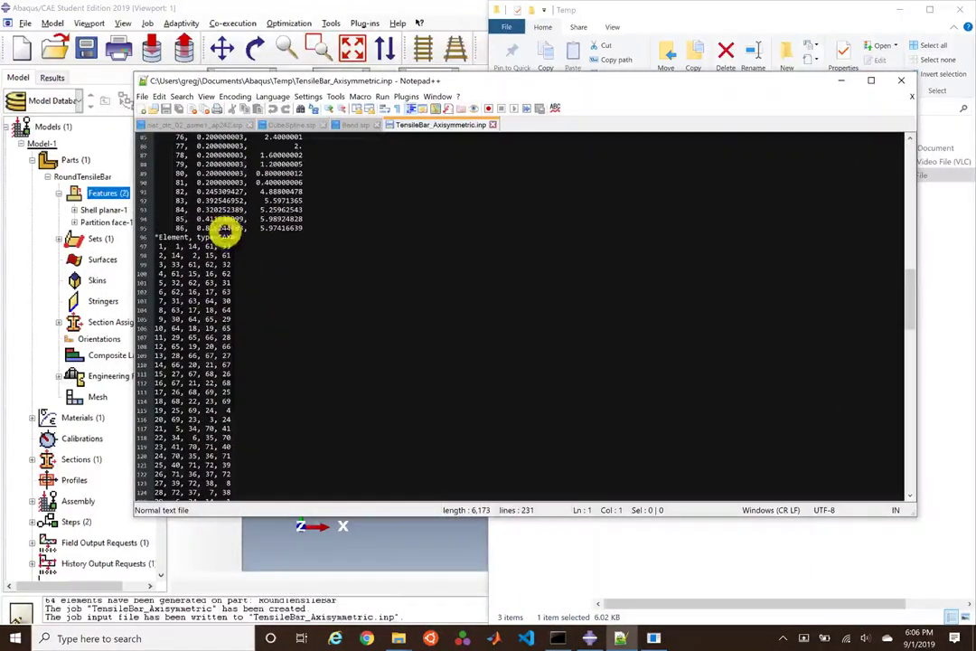
scroll(280, 266, up, 11)
scroll(298, 271, down, 20)
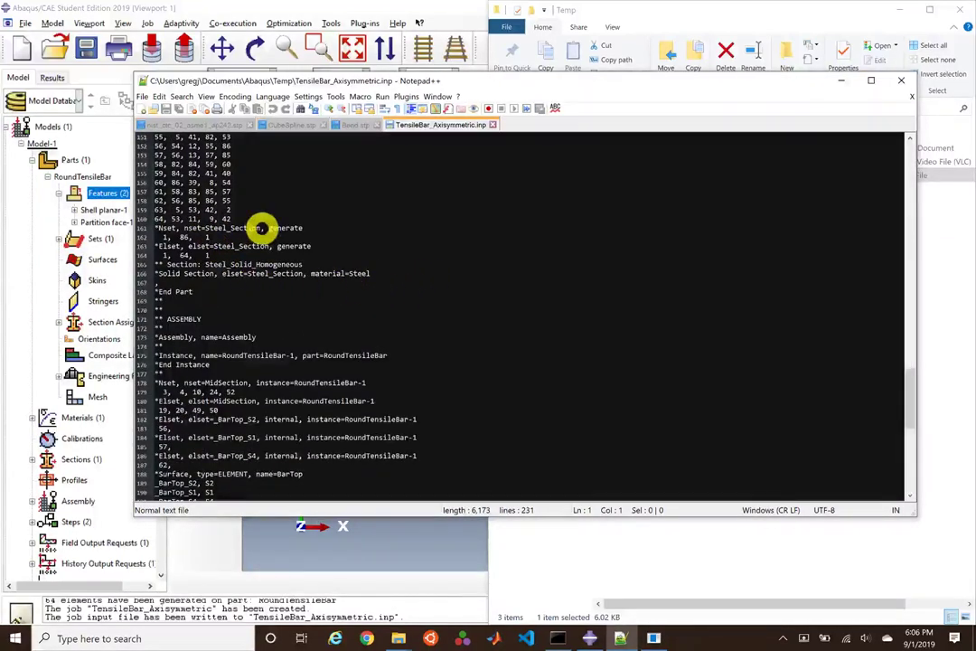
scroll(218, 291, down, 5)
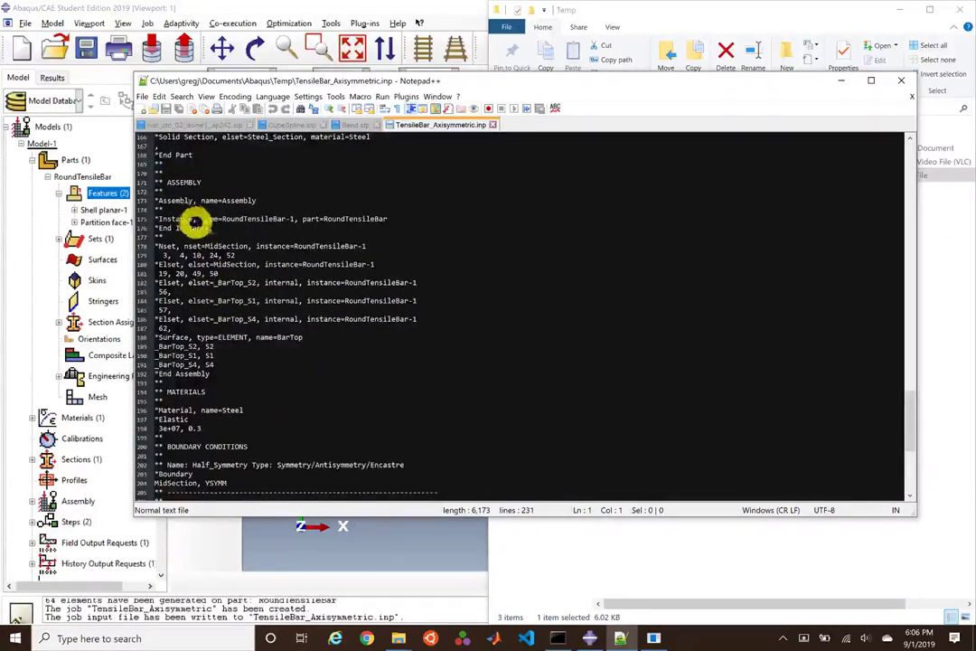
scroll(196, 323, down, 3)
drag(184, 323, 242, 361)
scroll(244, 365, down, 3)
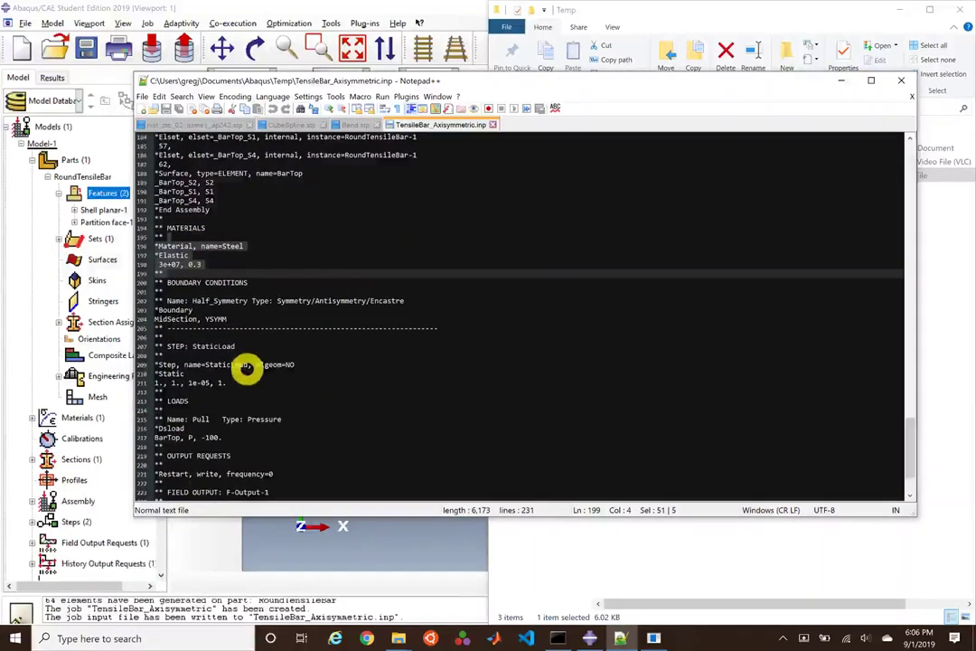
scroll(246, 364, down, 3)
click(199, 271)
drag(198, 271, 312, 324)
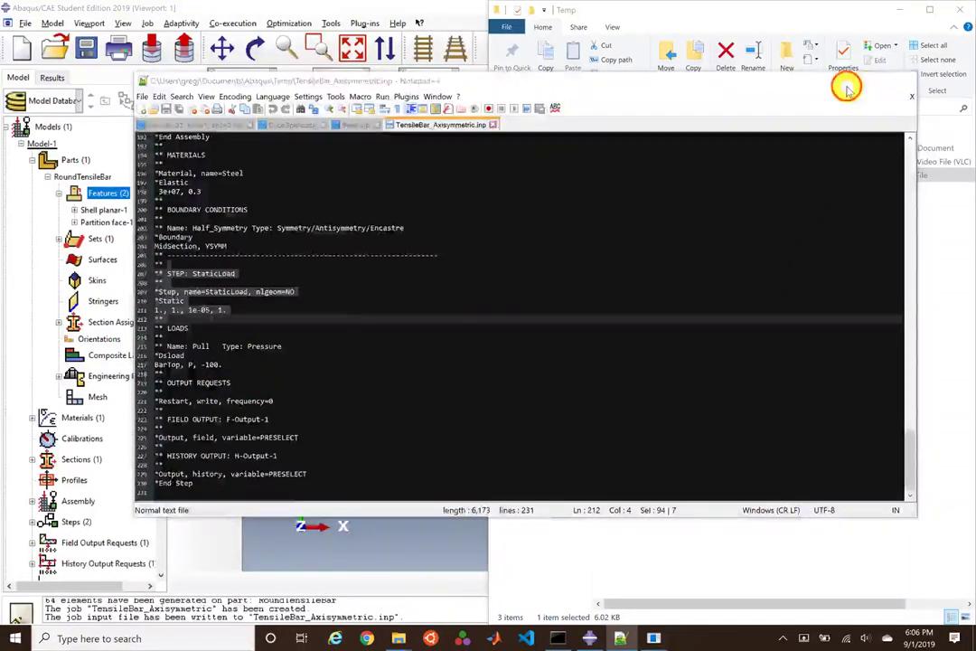
click(901, 80)
Step: Return to Abaqus/CAE and run a data check on the TensileBar_Axisymmetric job, overwriting the existing job files
click(571, 355)
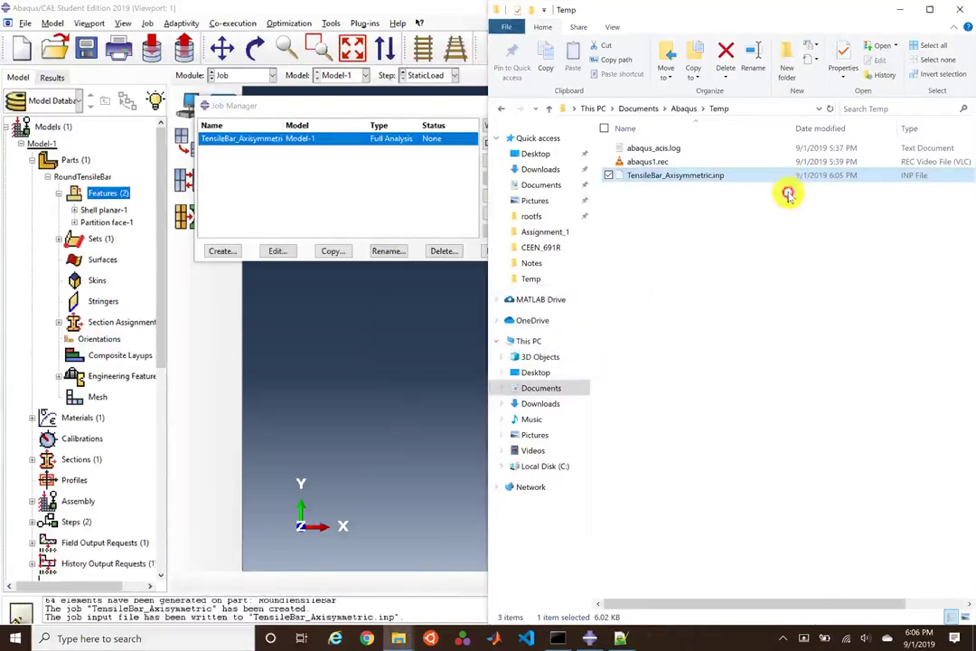
click(732, 202)
click(432, 186)
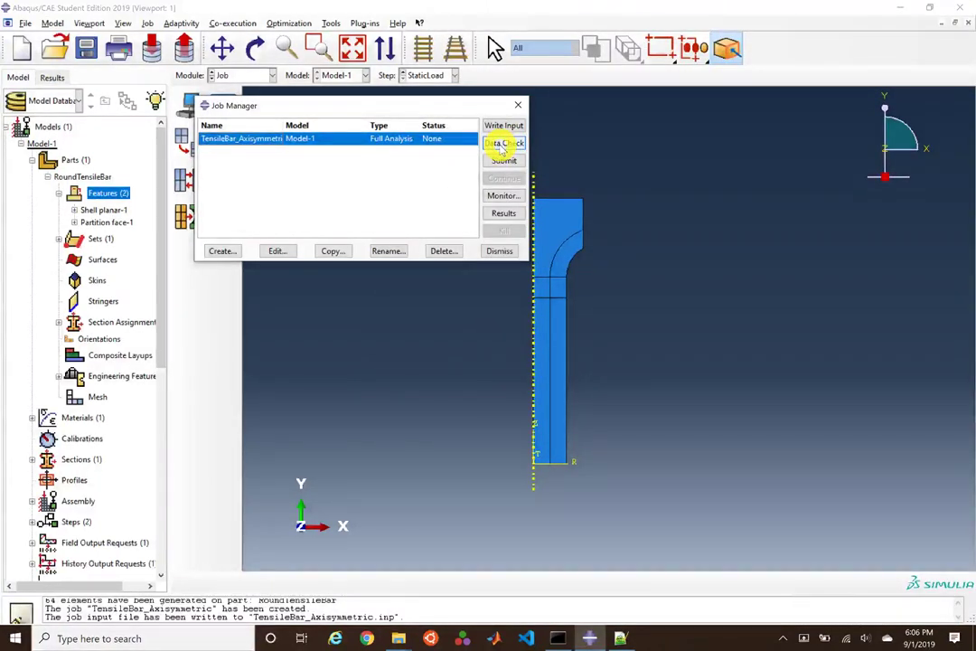
click(503, 142)
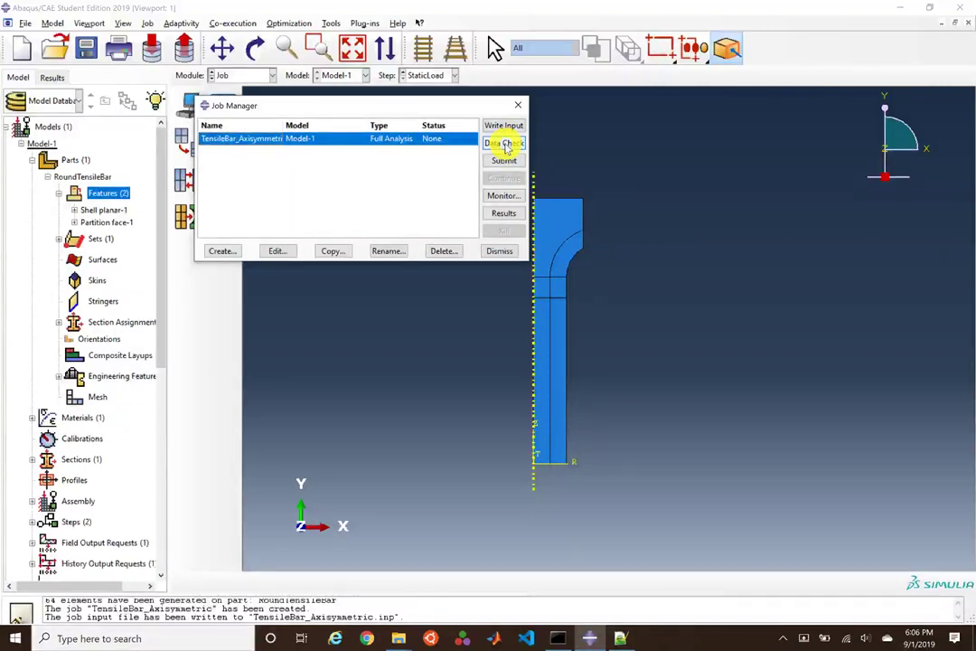
click(503, 144)
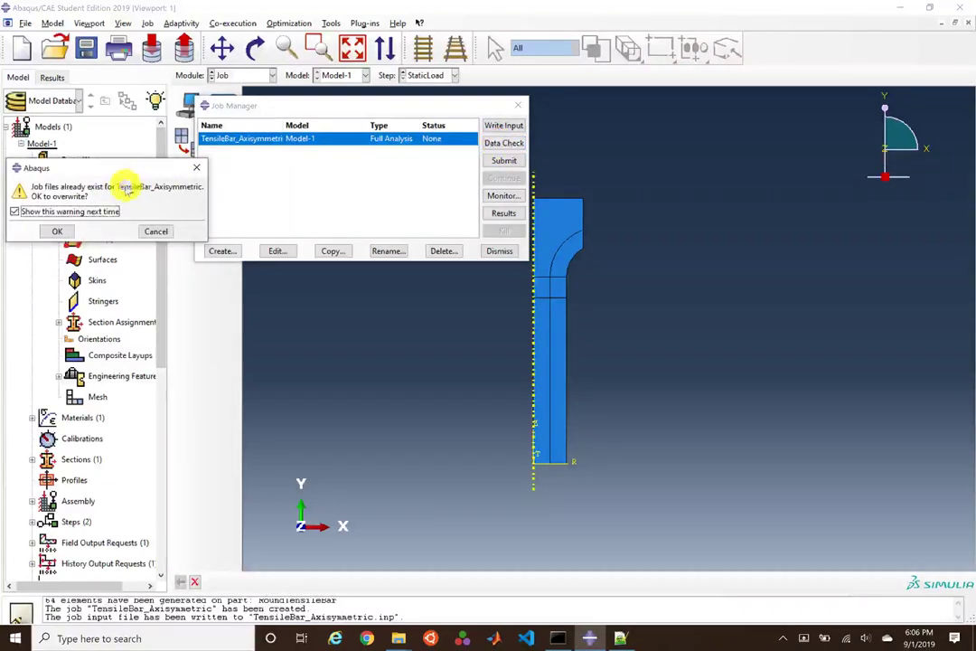
click(57, 231)
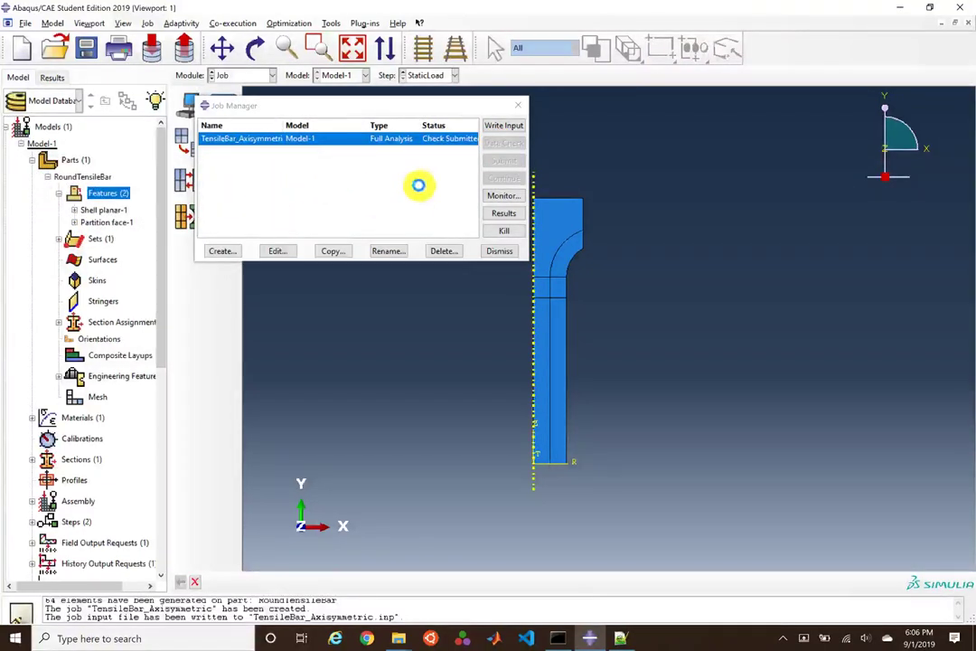
Step: Monitor the data check, enlarge the monitor window, and examine the warnings, output, data file and message file
click(500, 196)
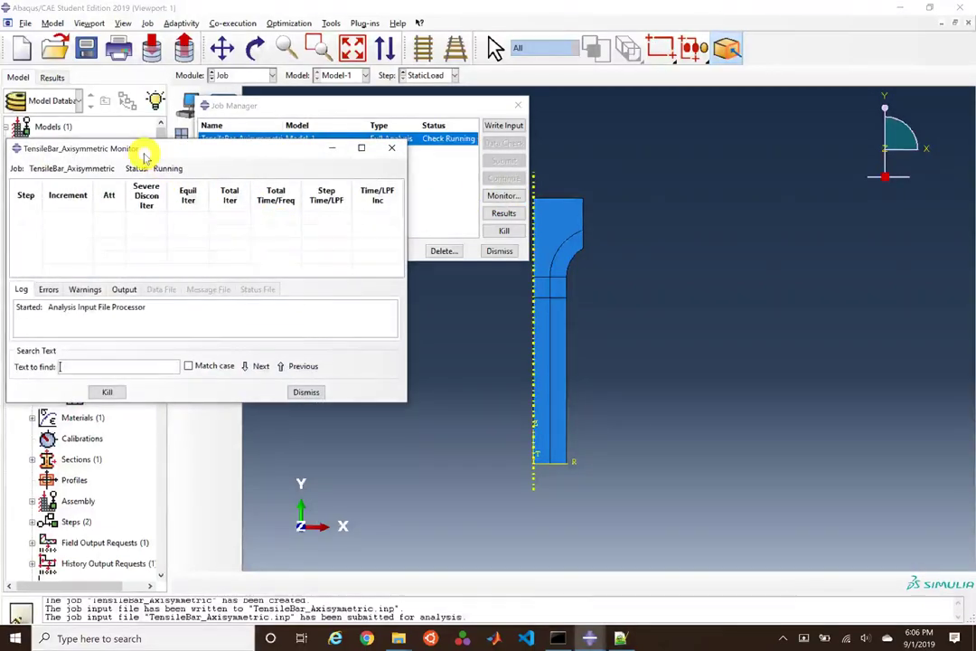
drag(145, 145, 176, 125)
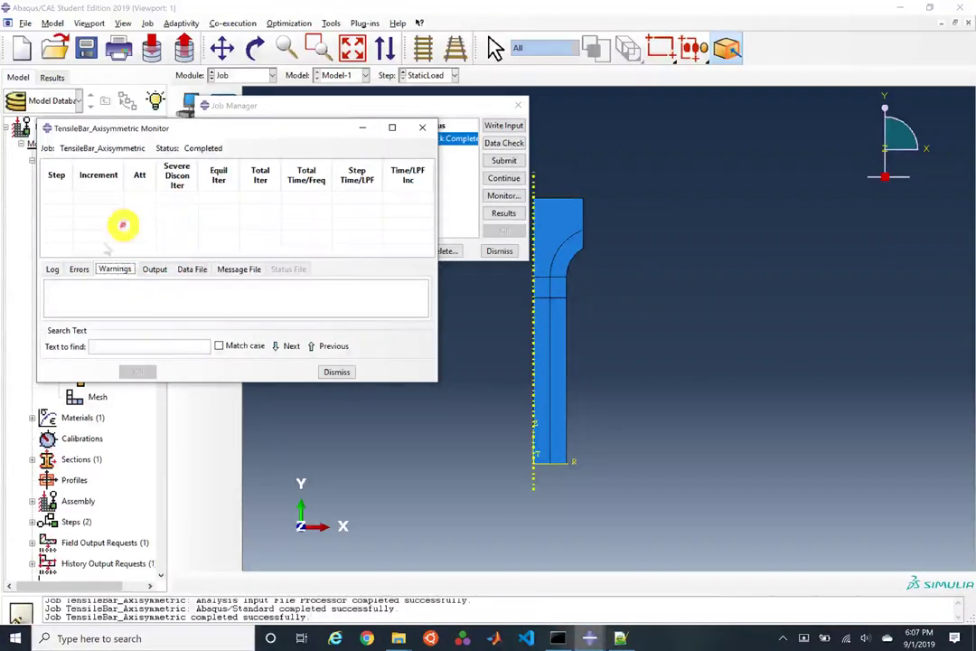
drag(226, 383, 215, 542)
click(163, 269)
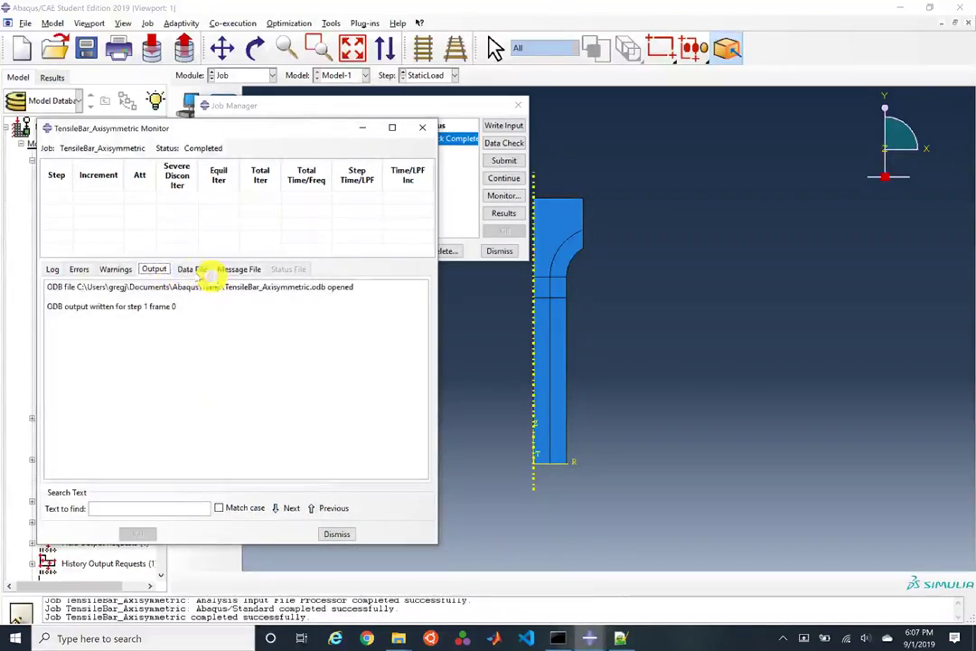
click(206, 271)
drag(421, 303, 419, 454)
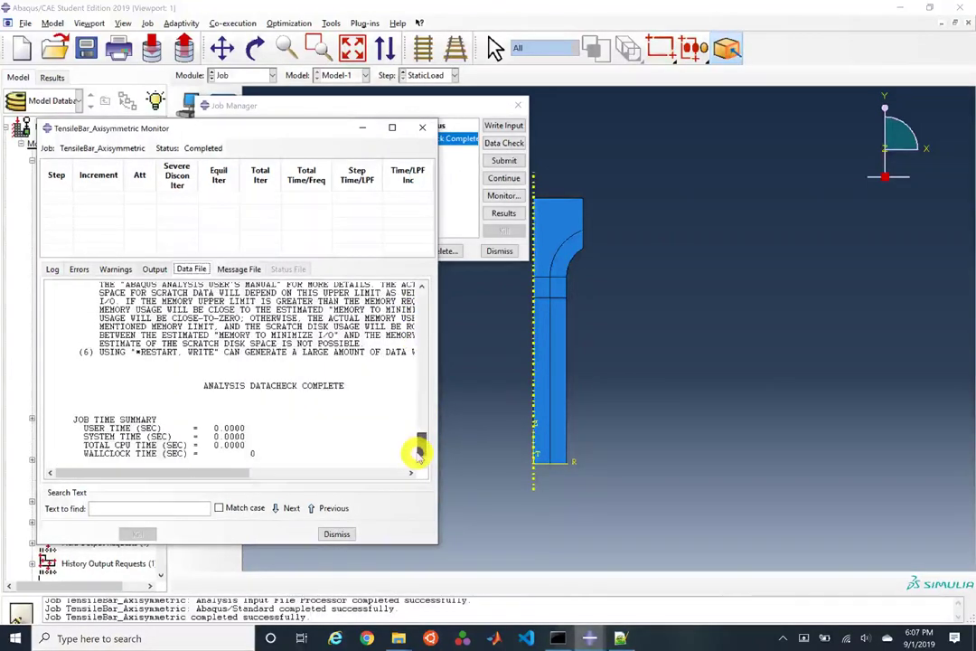
click(258, 269)
drag(422, 303, 420, 428)
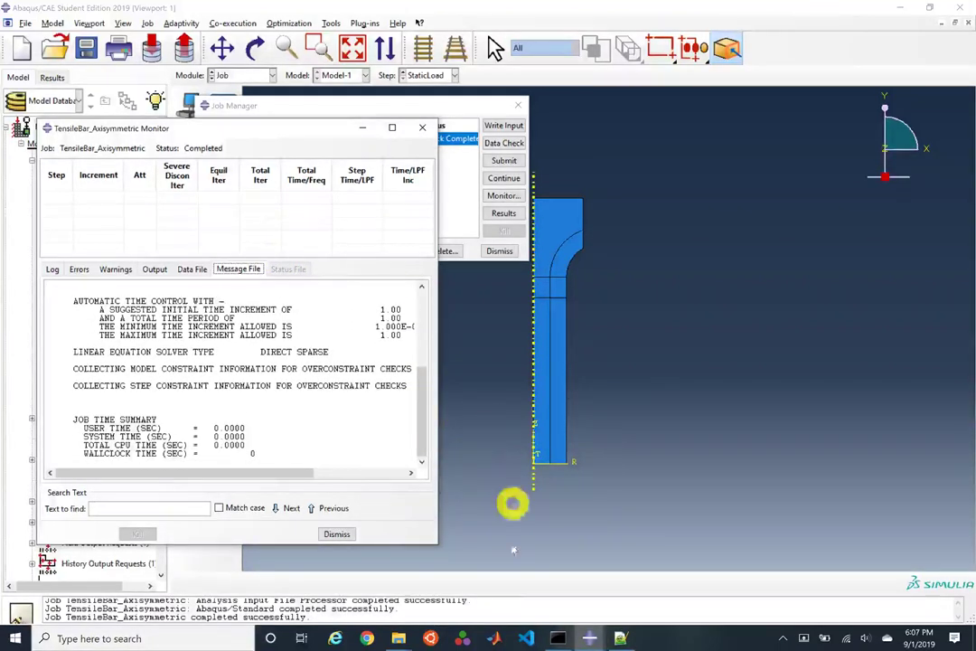
Step: Switch to the Temp folder in File Explorer and look over the generated job files, including the .dat and .msg files
mouse_move(402, 638)
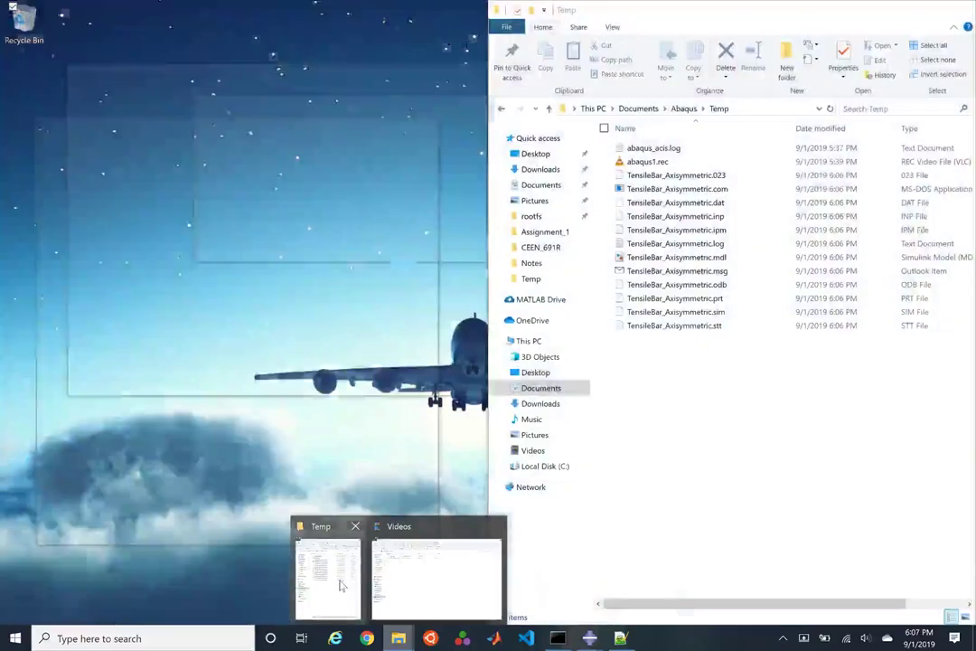
click(328, 567)
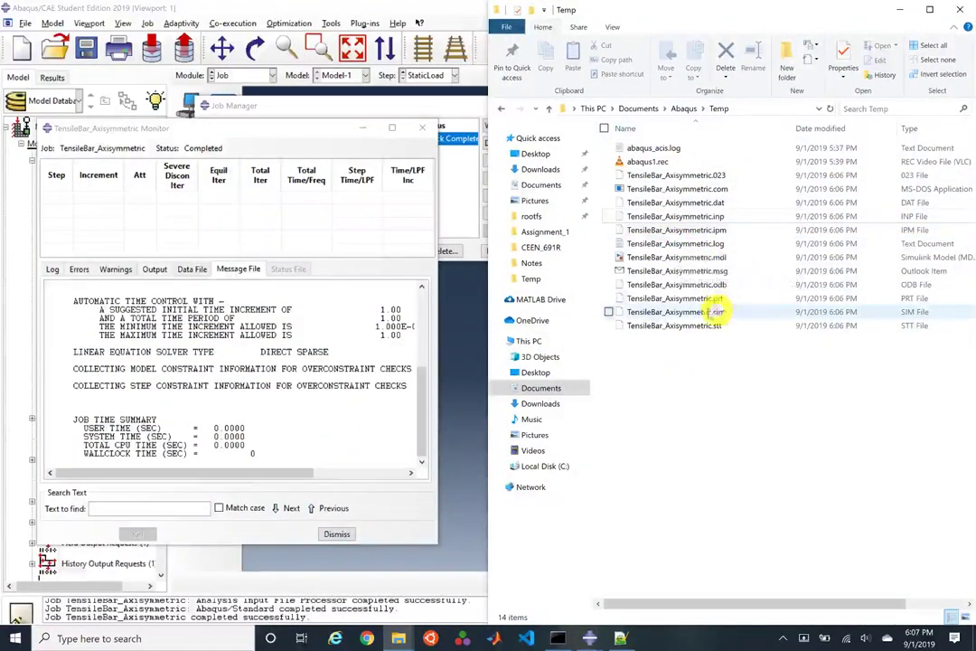
click(686, 202)
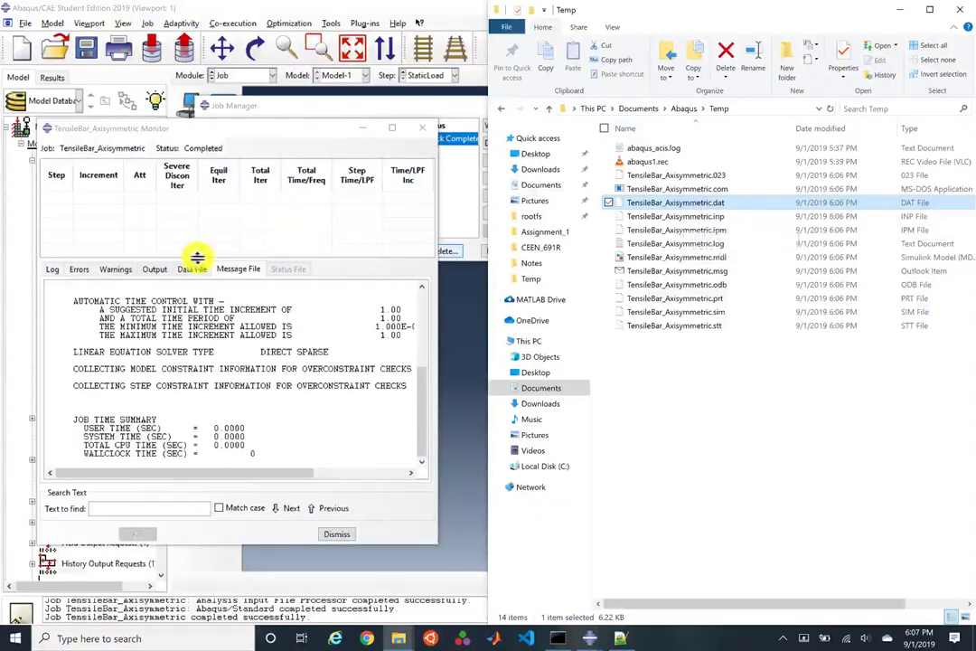
click(736, 271)
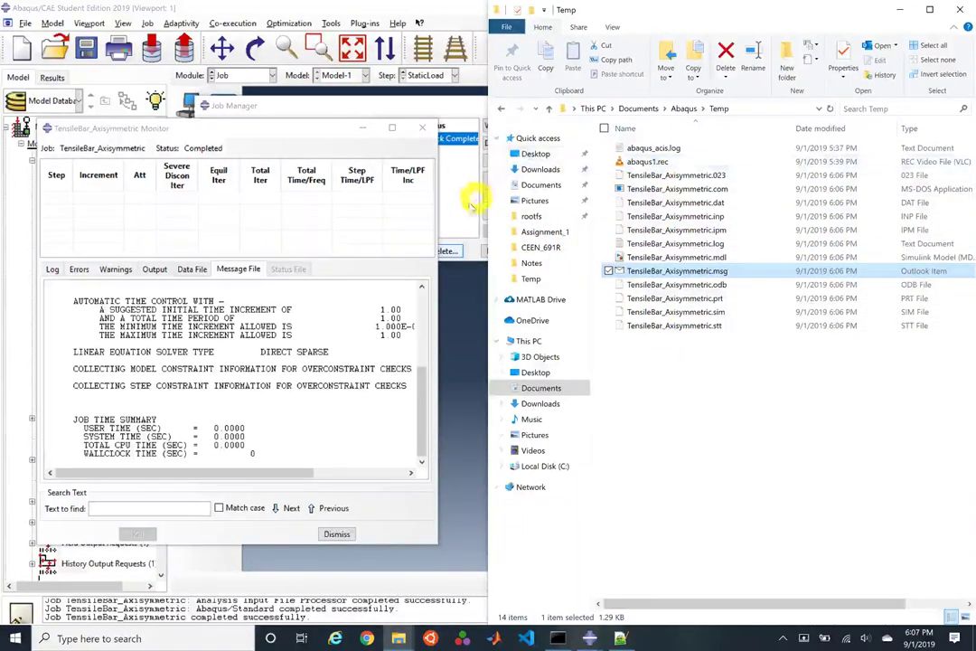
Step: Close the job monitor in Abaqus/CAE and submit the TensileBar_Axisymmetric job for full analysis
click(421, 127)
click(403, 100)
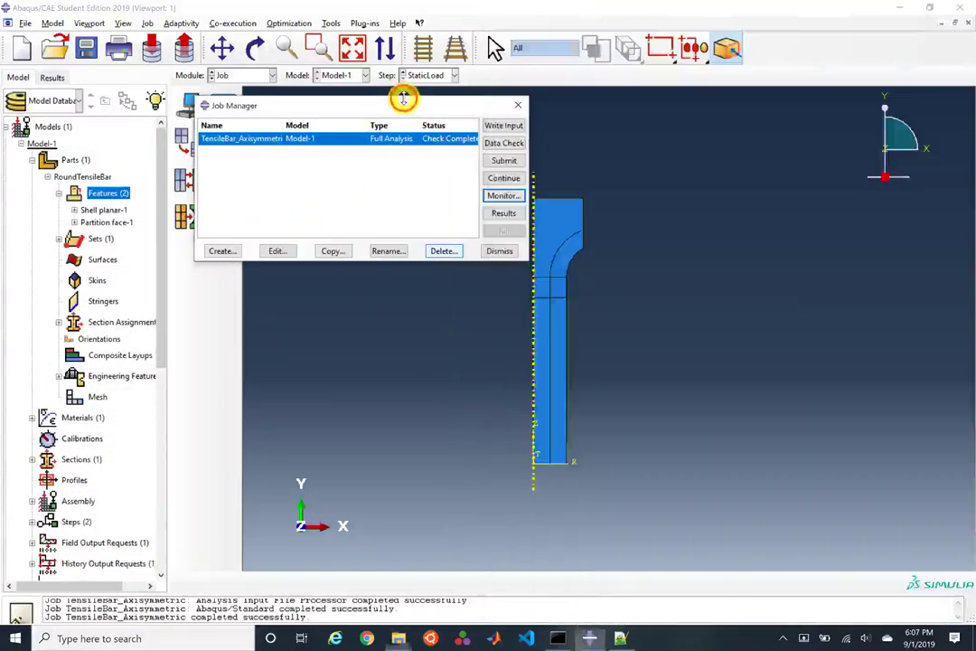
click(507, 161)
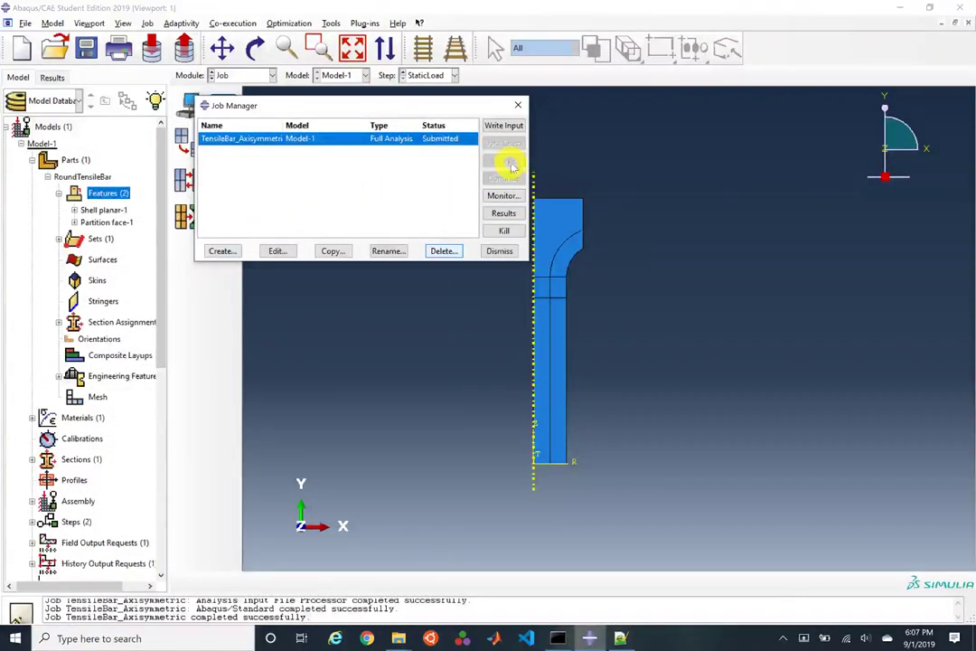
Step: Monitor the submitted analysis, check its message file and status file, and close the monitor
click(505, 195)
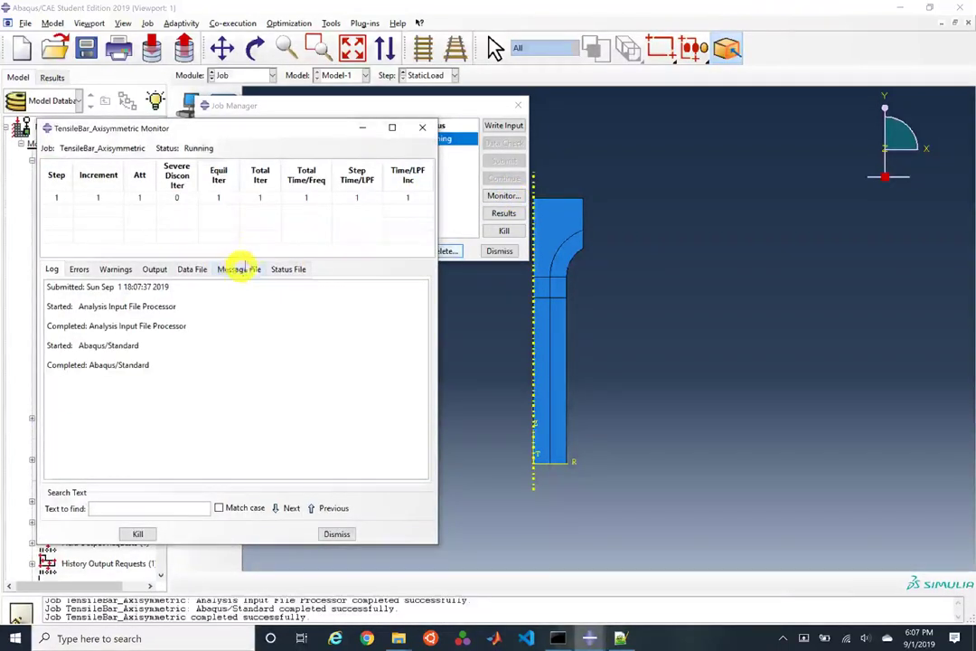
click(254, 268)
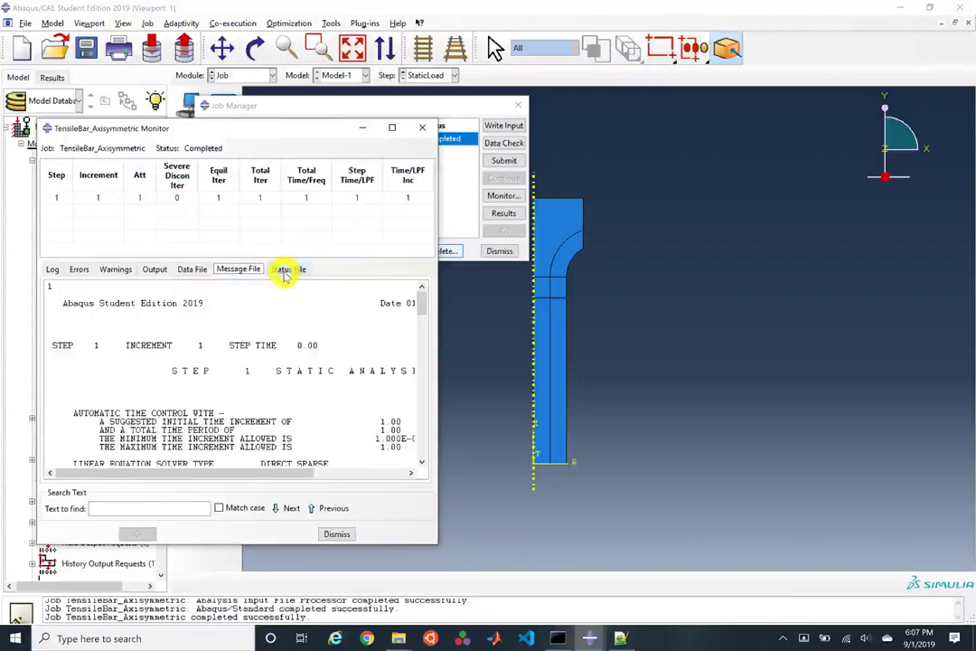
click(287, 268)
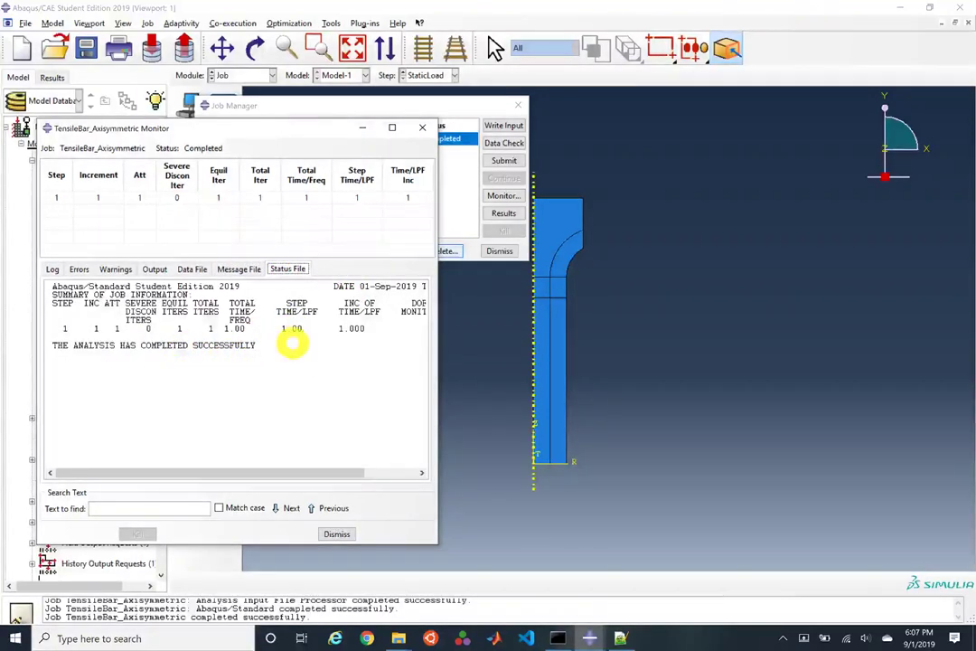
click(426, 129)
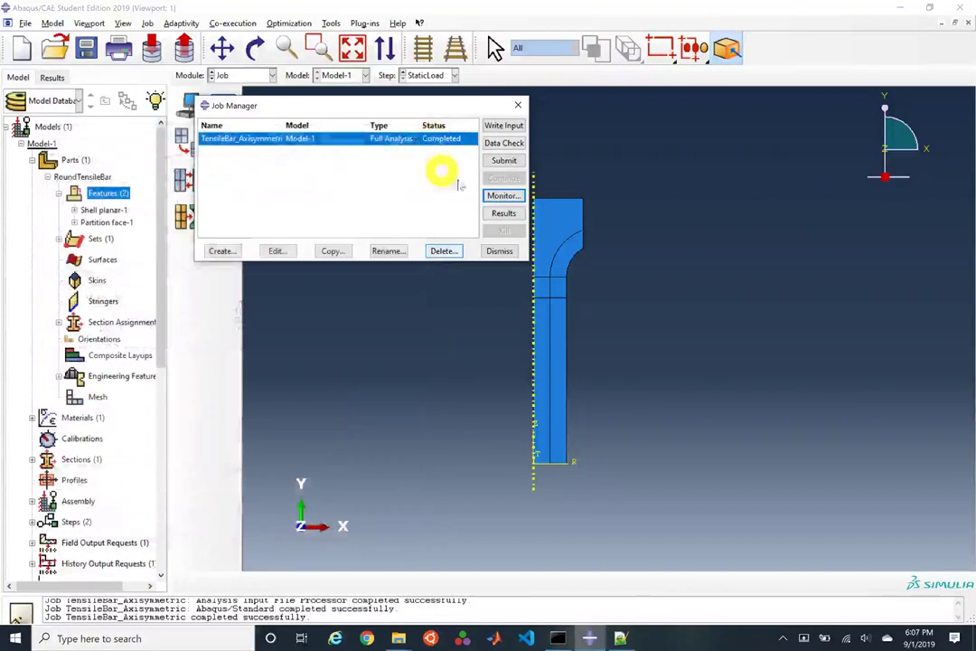
Step: Open the TensileBar_Axisymmetric results in the Visualization module and dock the field output toolbar beside the display group tools
click(500, 214)
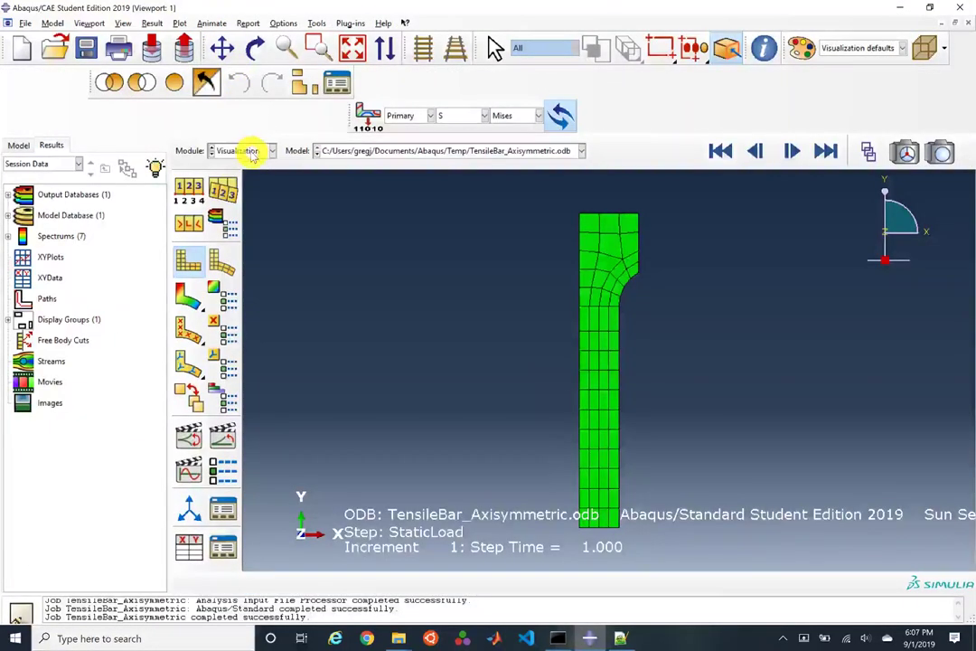
click(252, 154)
click(257, 275)
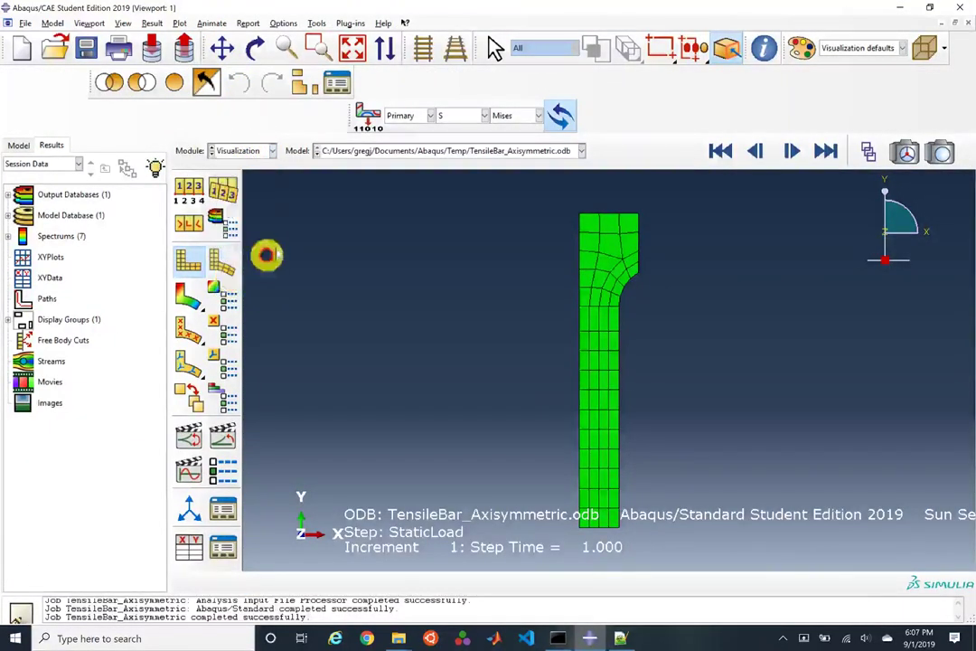
drag(357, 122, 362, 87)
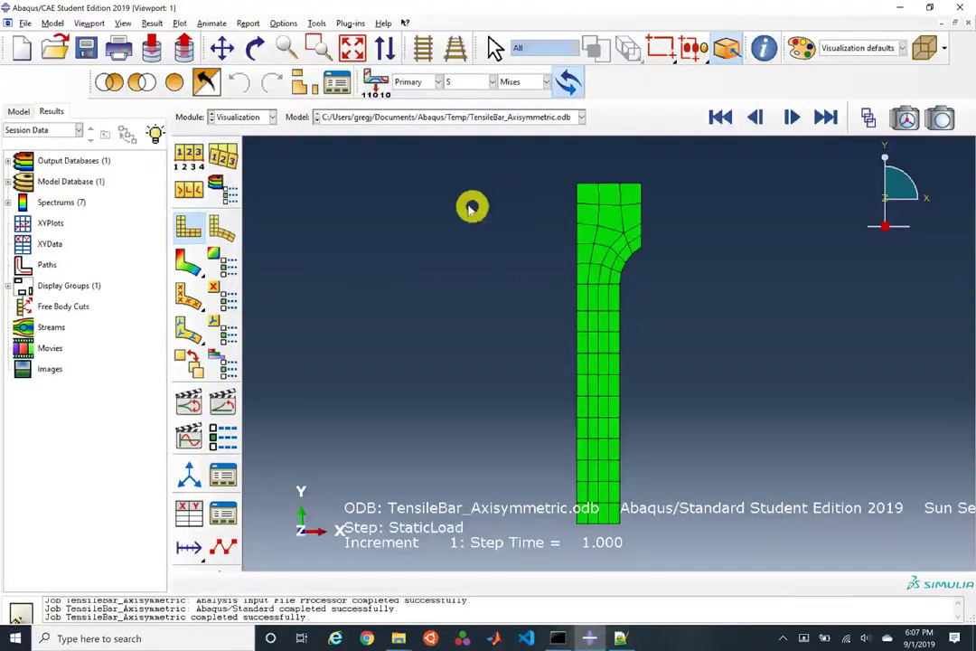
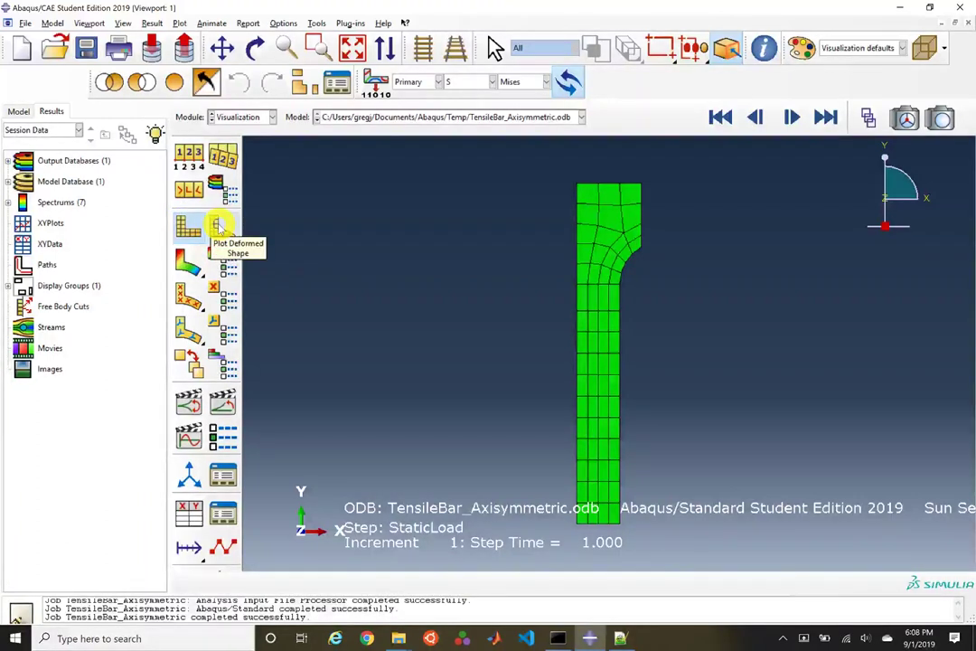
Step: Plot the deformed shape of the bar and display contours of the primary variable S, Mises on it
click(220, 227)
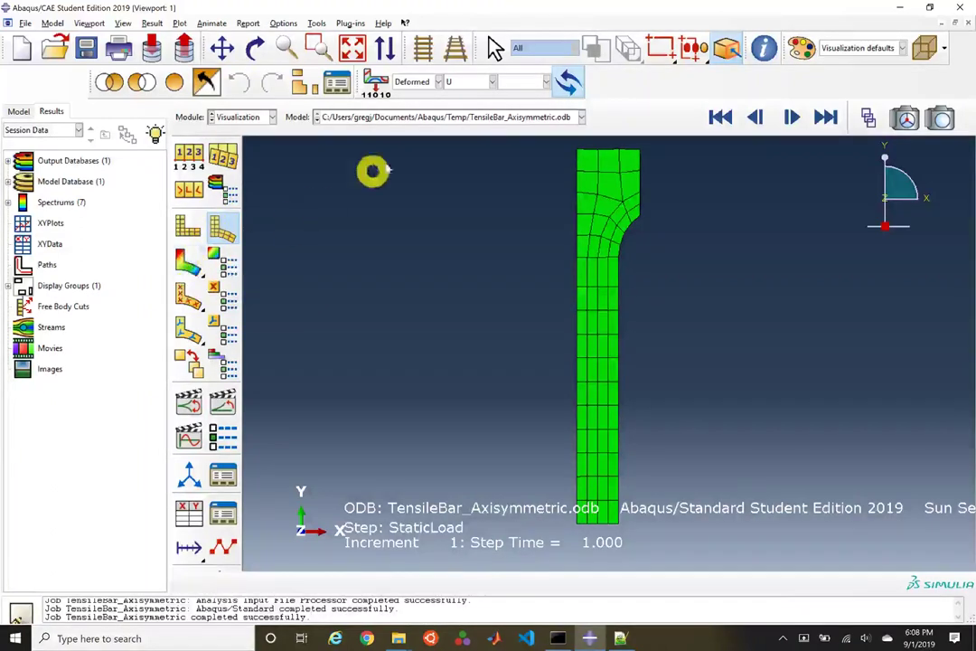
click(467, 81)
click(406, 82)
click(407, 82)
click(397, 106)
click(193, 265)
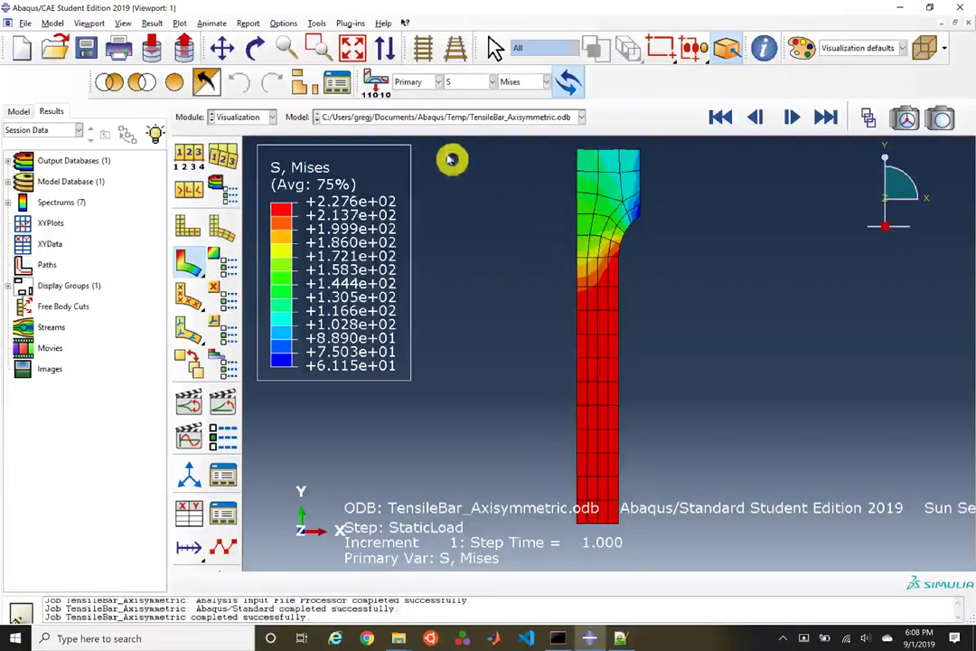
click(427, 81)
click(428, 83)
click(428, 83)
click(420, 110)
click(414, 82)
click(414, 96)
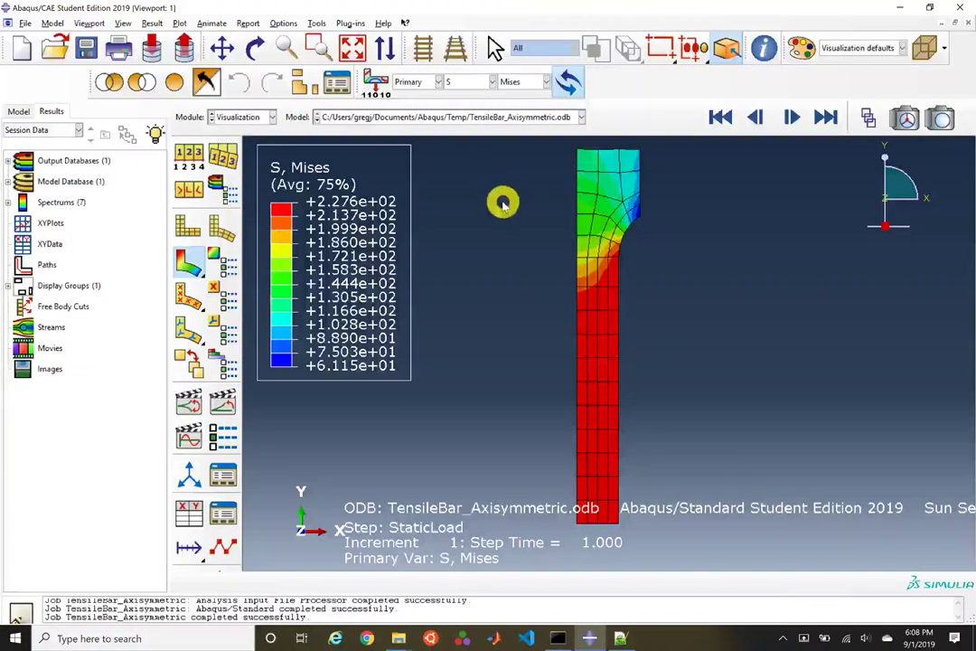
Step: Contour the S22 stress component and step back through the stress component options to Tresca to compare the distributions
click(522, 83)
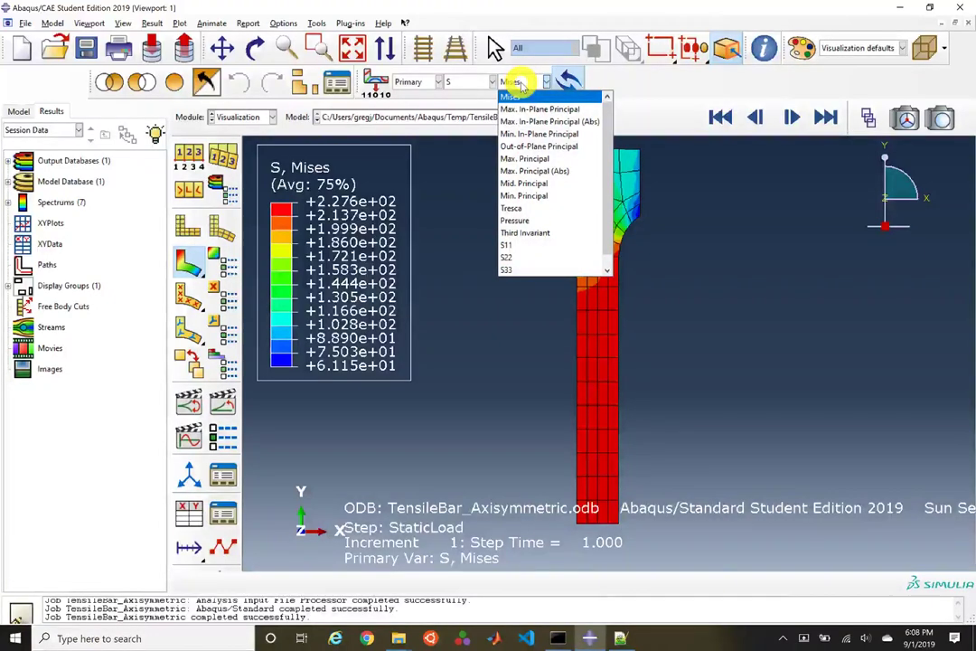
click(523, 259)
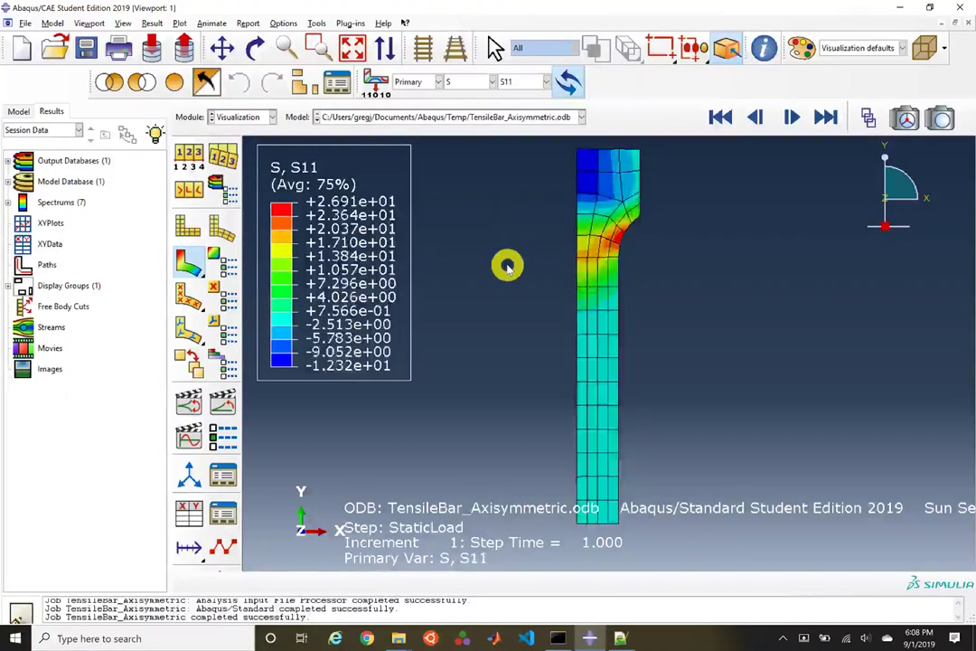
key(Up)
key(Up)
key(Up)
key(Up)
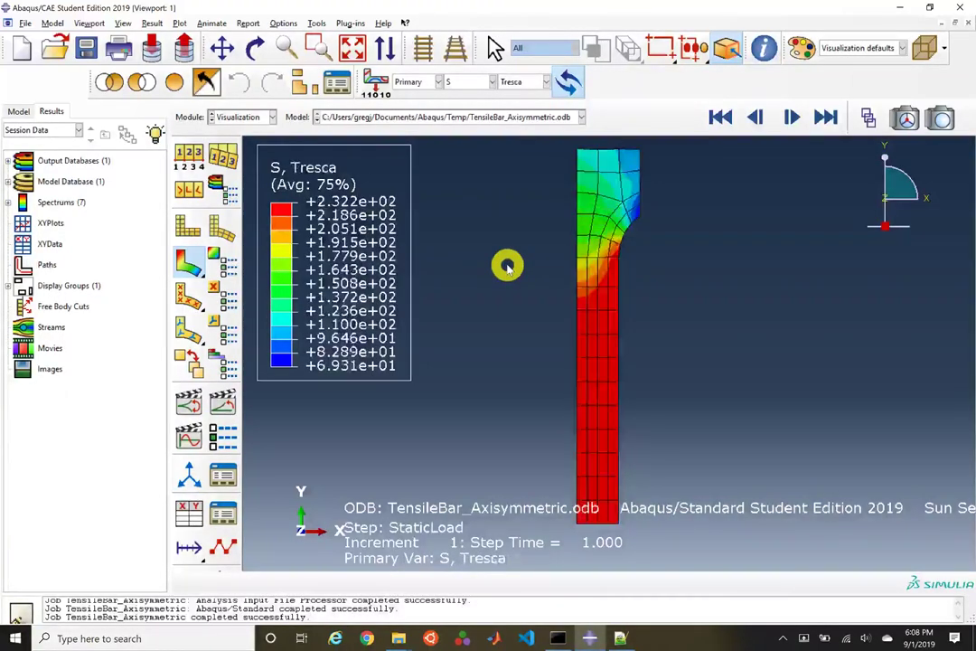
Step: Step through the stress component options from Tresca to the S12 shear stress to compare their contour distributions
key(Up)
key(Up)
key(Up)
key(Up)
key(Down)
key(Down)
key(Down)
key(Down)
key(Down)
key(Down)
key(Down)
key(Down)
key(Down)
key(Down)
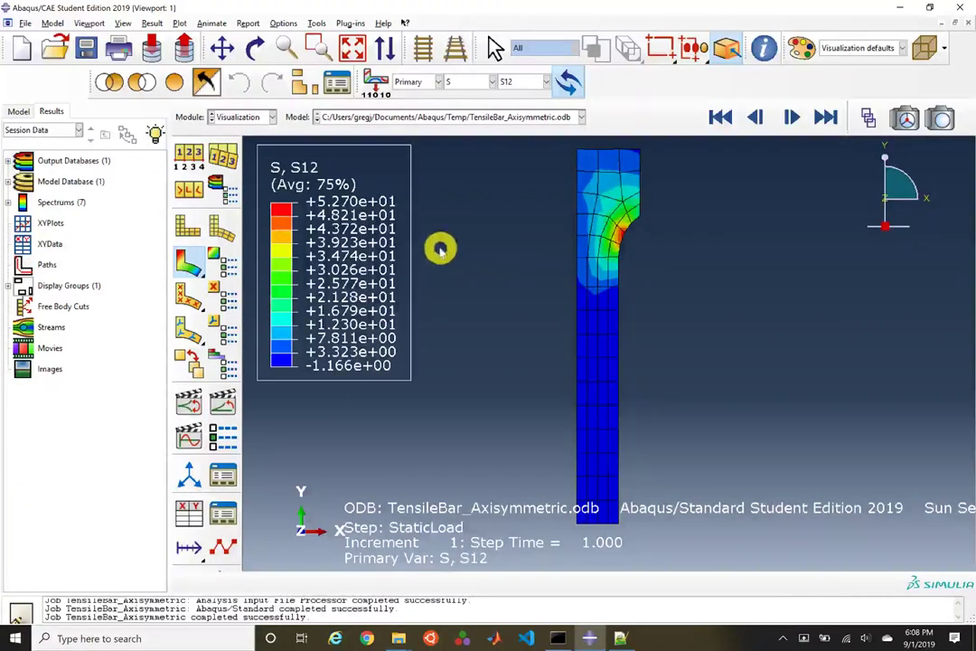
Step: Contour the U1 component of displacement U and compare it on the undeformed and deformed shapes of the bar
click(466, 81)
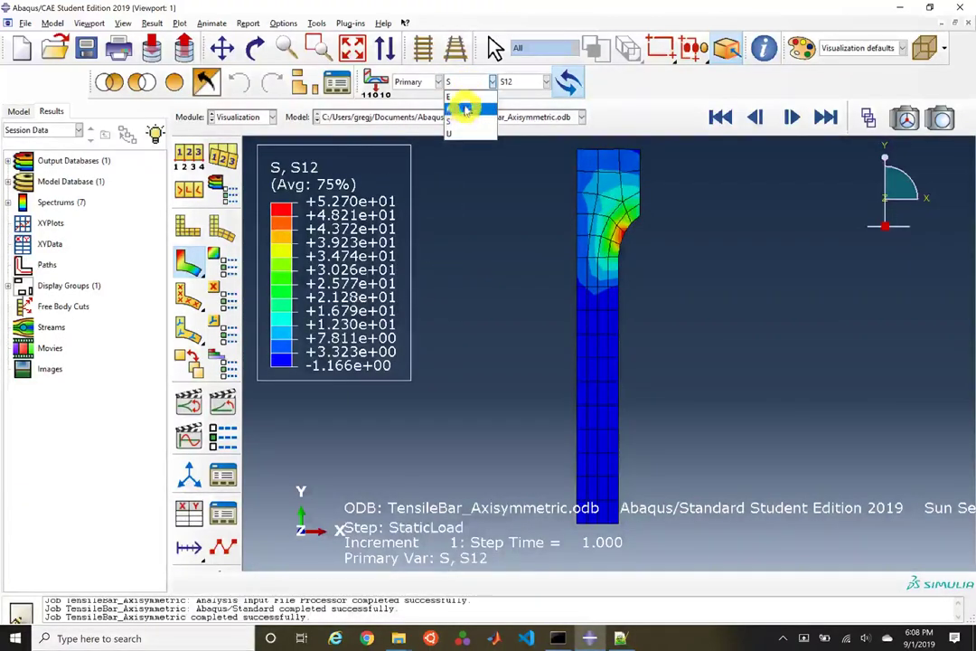
click(460, 131)
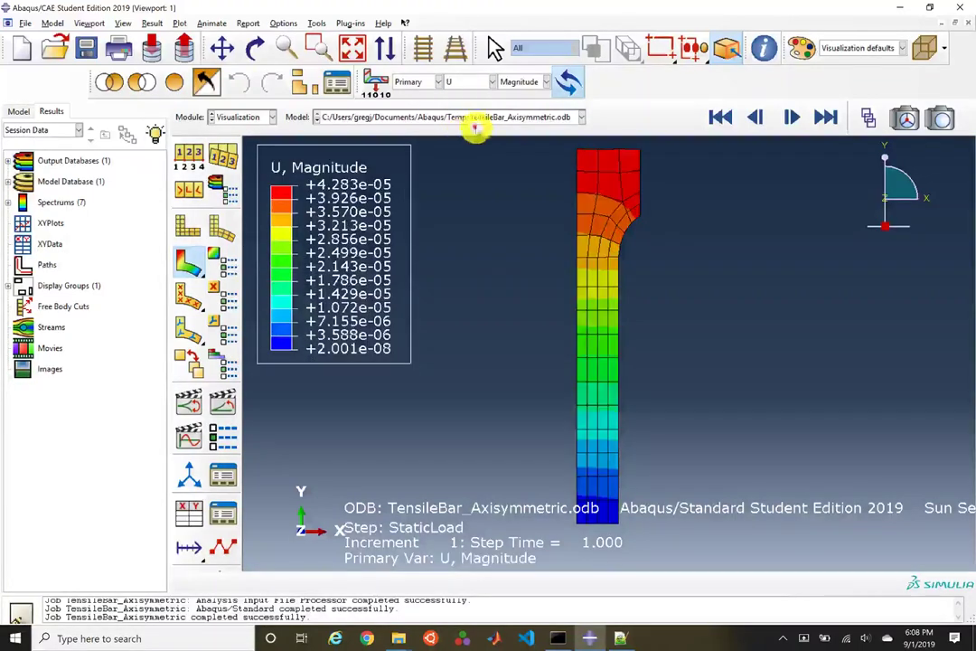
click(520, 82)
click(518, 104)
key(Down)
key(Up)
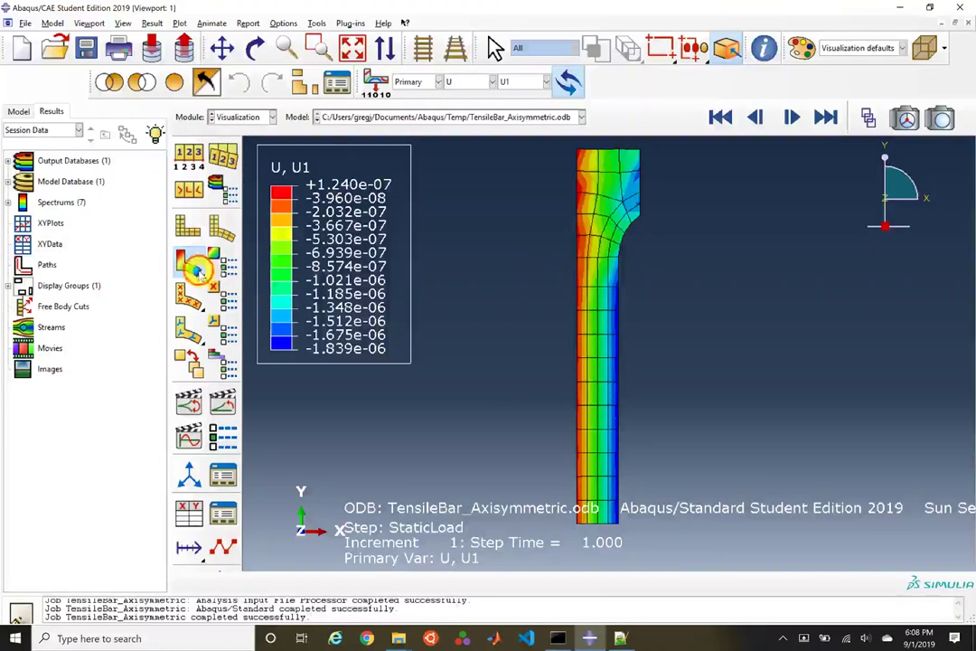
drag(197, 270, 257, 272)
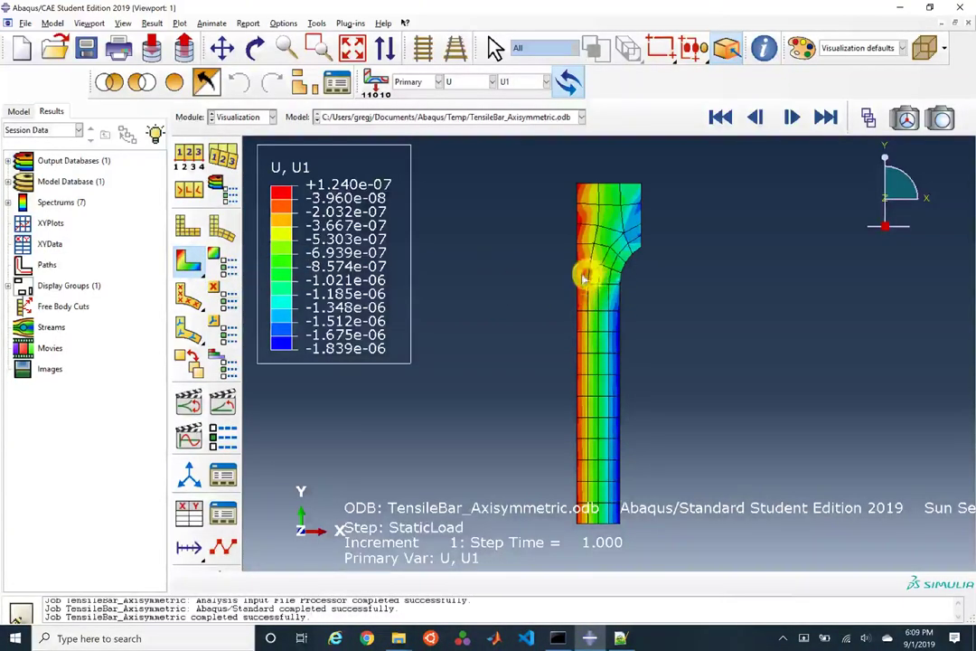
drag(181, 253, 228, 226)
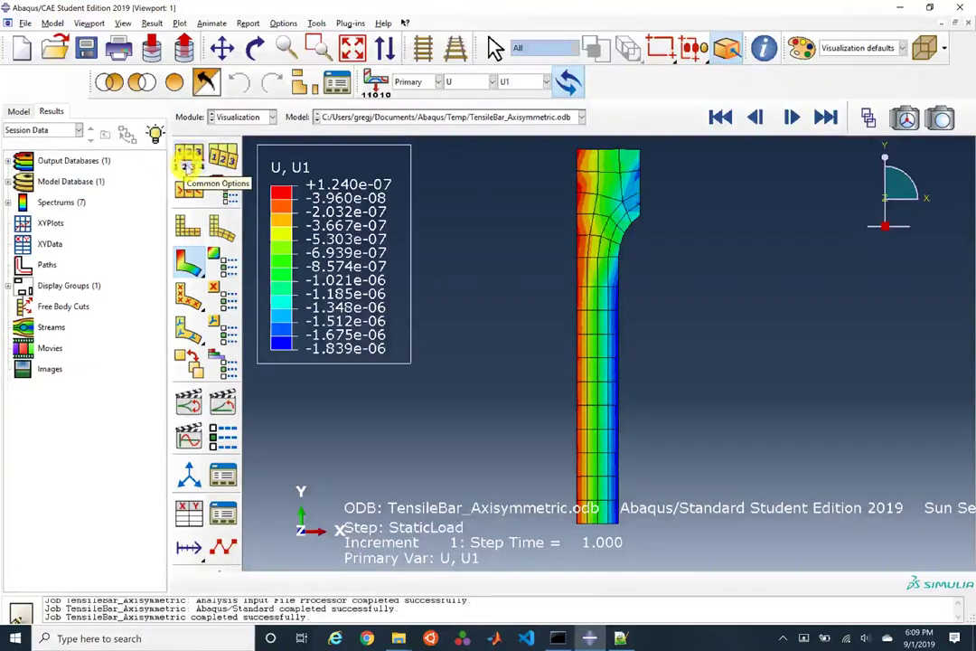
Step: Apply a uniform deformation scale factor of 1 to the contour plot in the common plot options
click(188, 161)
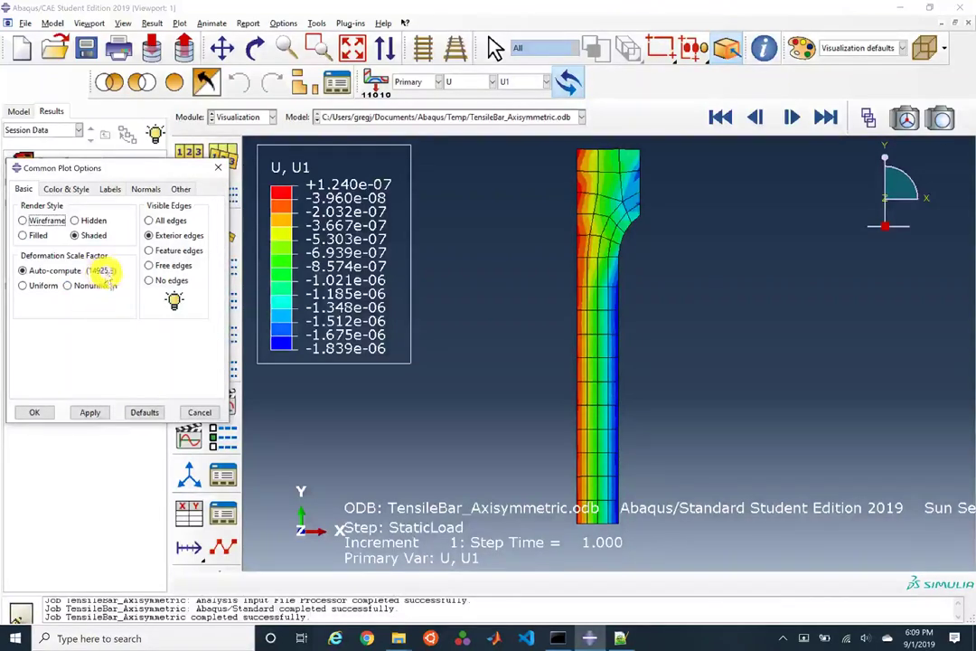
click(32, 285)
double_click(47, 303)
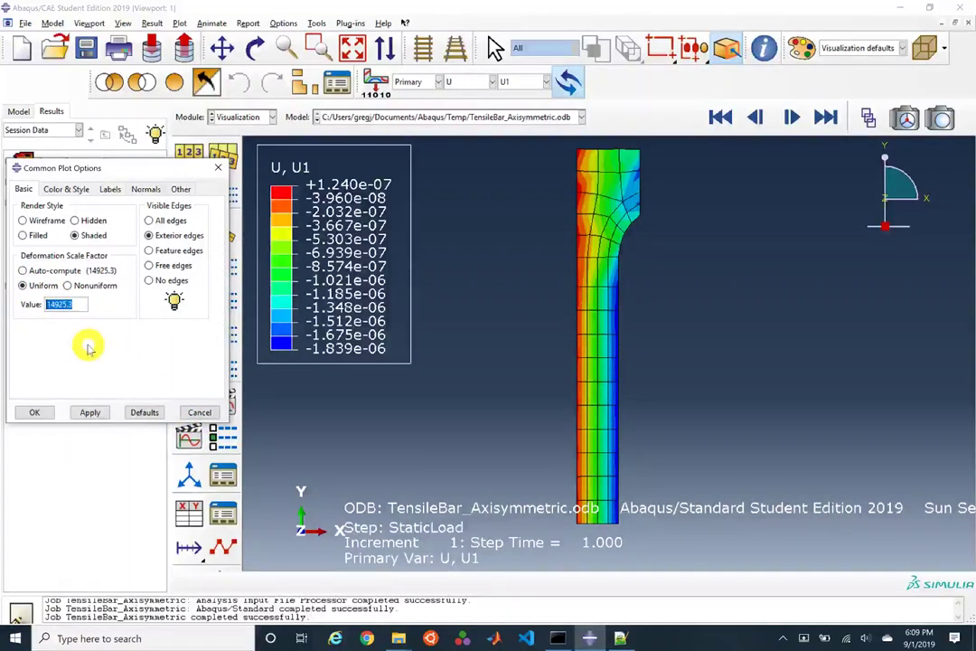
text(1)
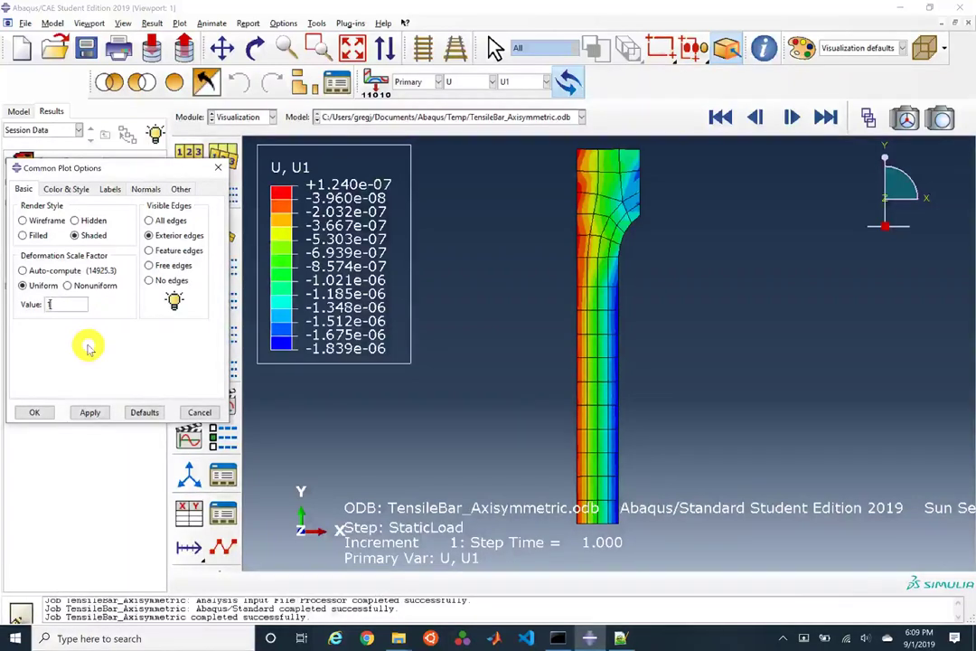
click(94, 413)
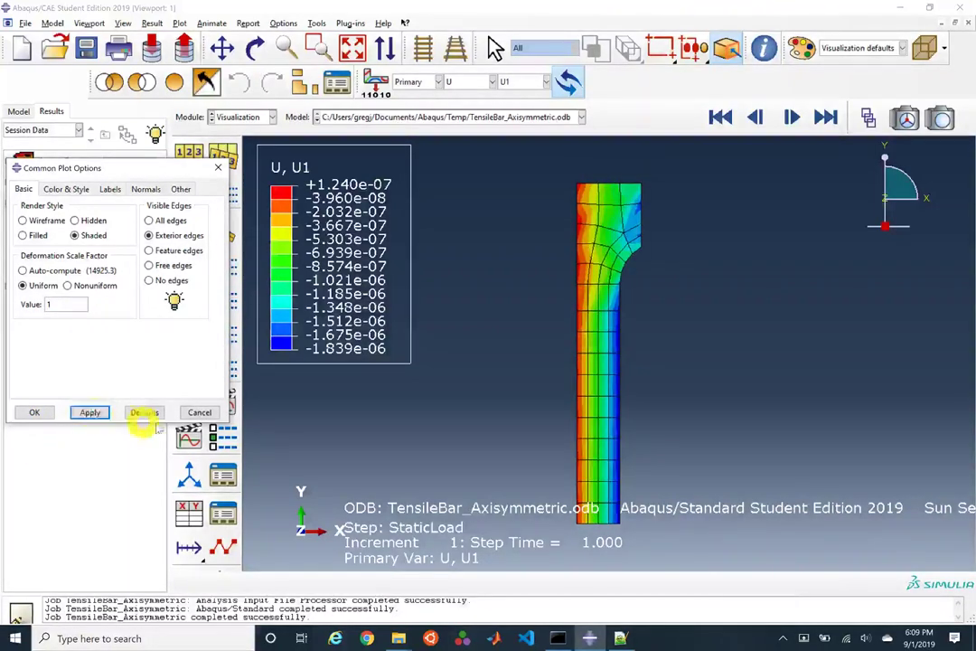
Step: Return the deformation scale factor to Auto-compute and apply it to the plot
click(45, 271)
click(85, 416)
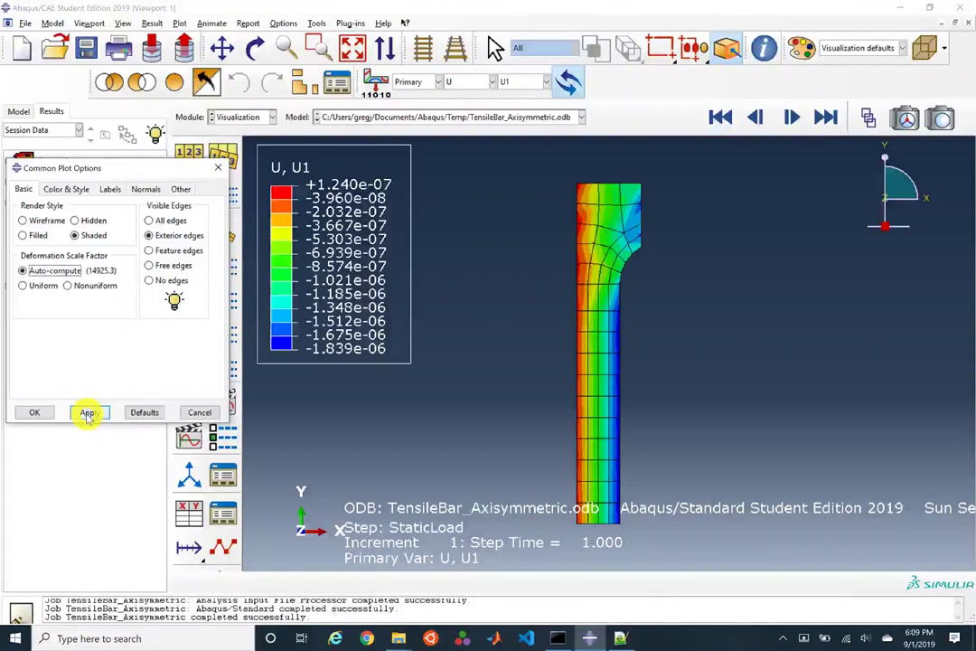
click(88, 415)
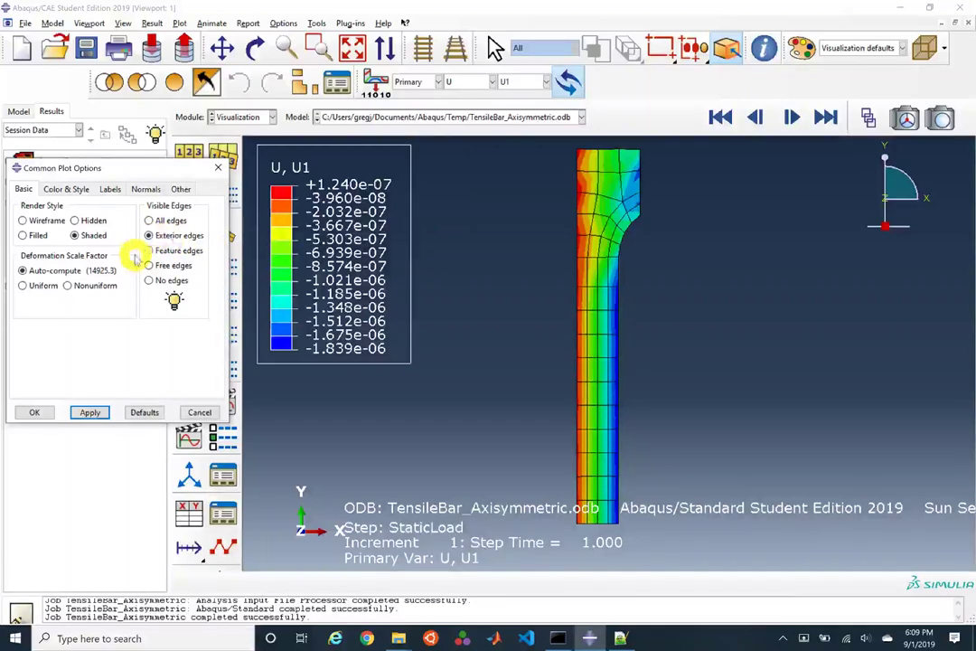
Step: Limit the visible edges of the contoured bar to feature edges and look over the label options
click(172, 250)
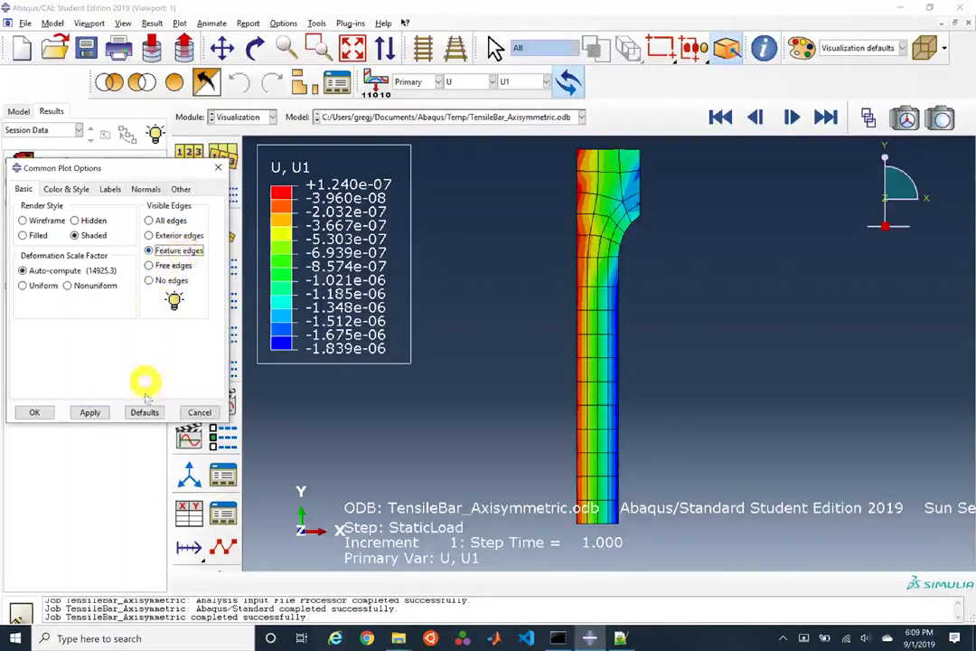
click(93, 412)
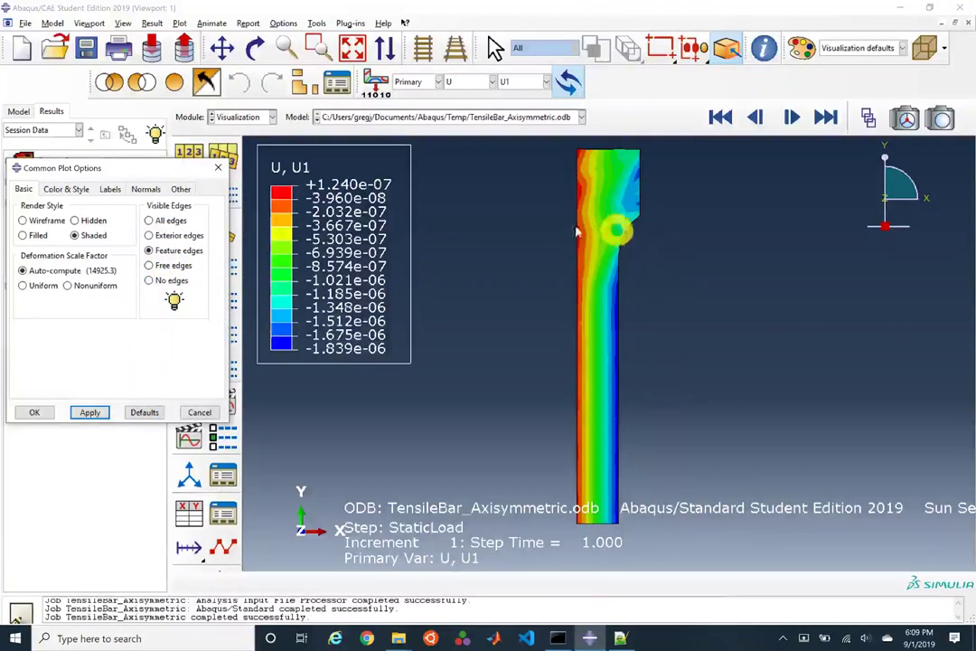
click(56, 190)
click(109, 190)
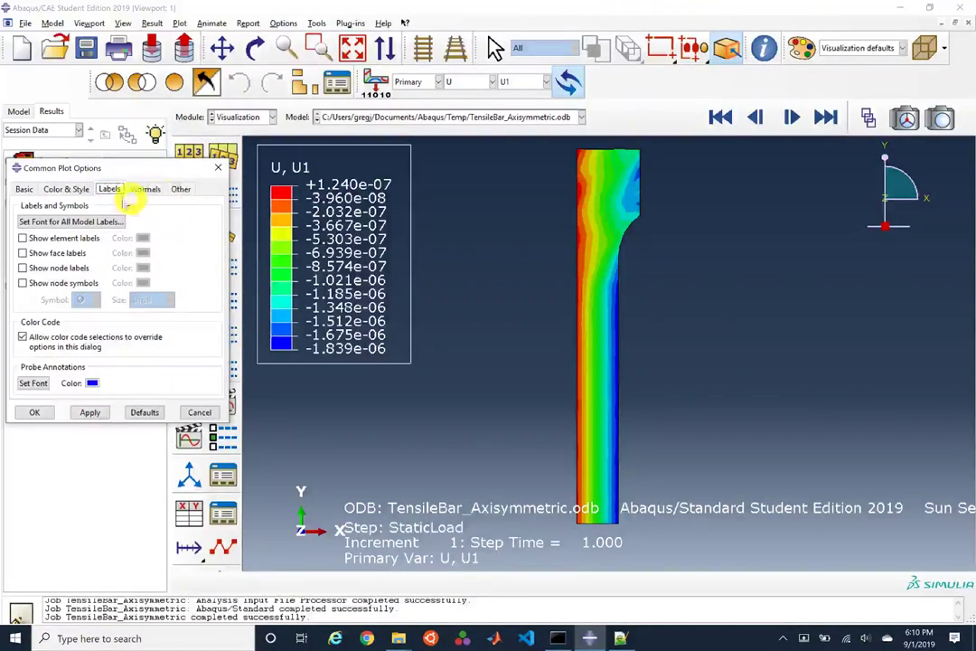
Step: Try the heaviest edge thickness on the bar's outline, and settle on the second-heaviest line
click(66, 190)
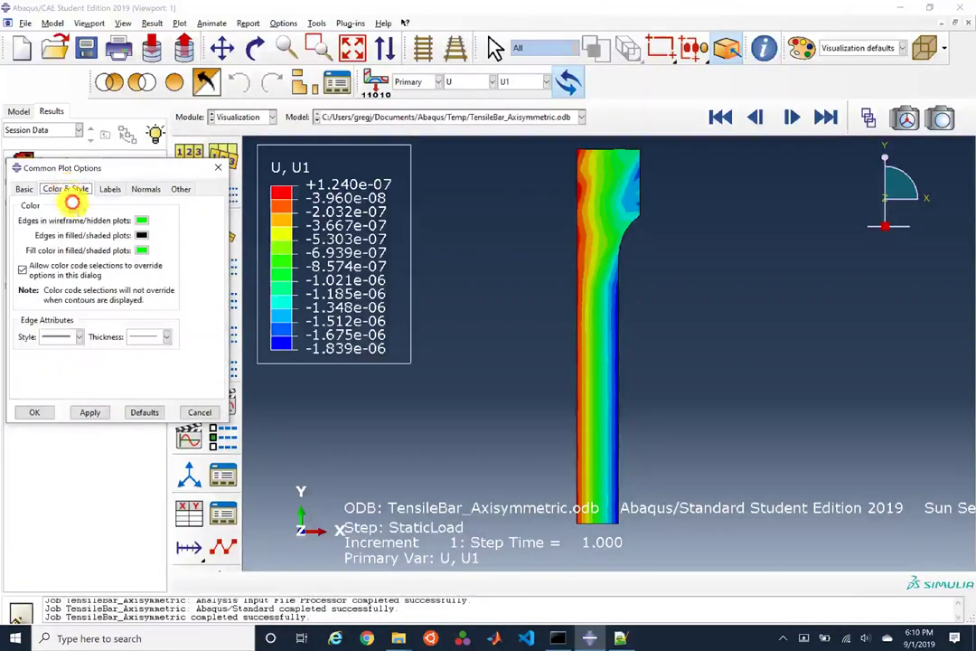
click(131, 336)
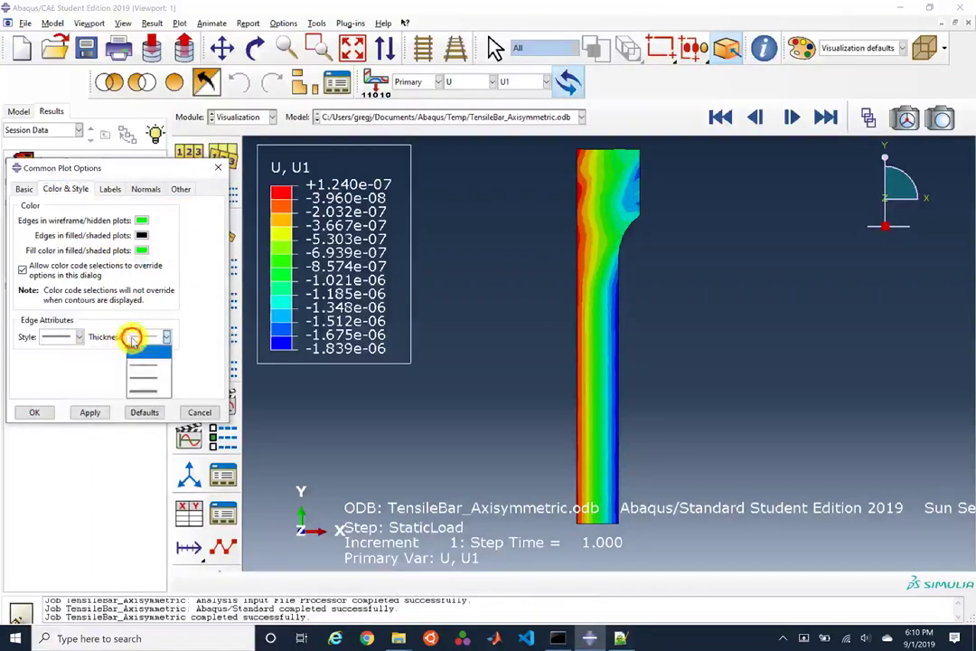
click(142, 387)
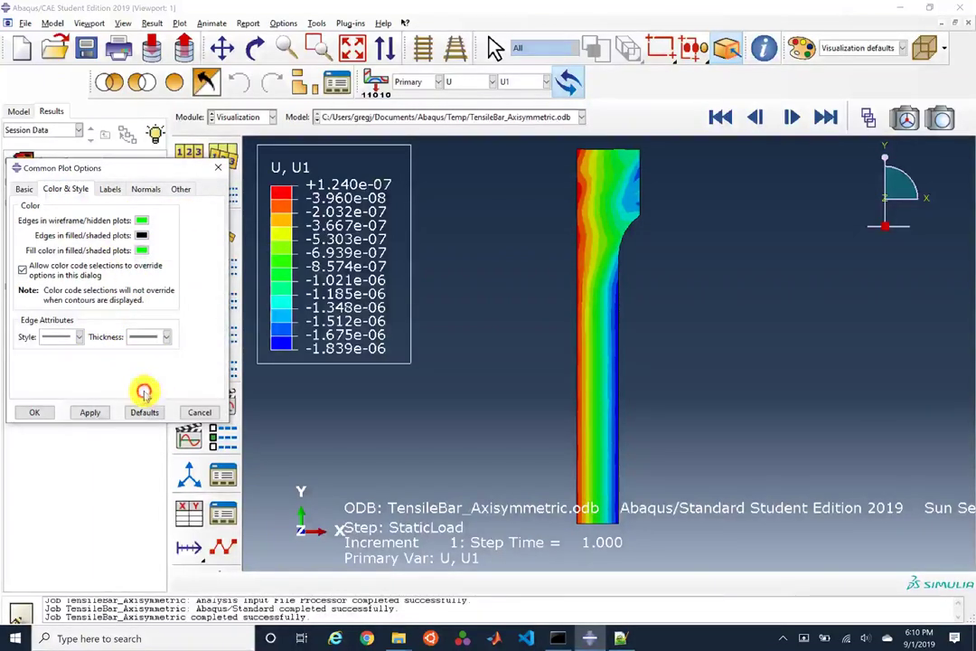
click(86, 411)
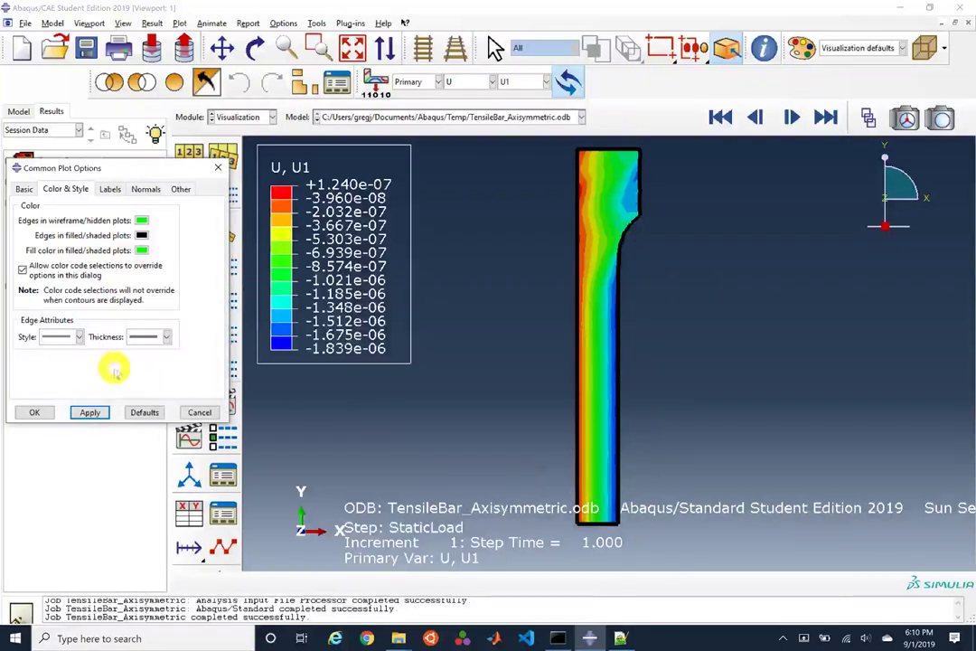
click(138, 337)
click(136, 377)
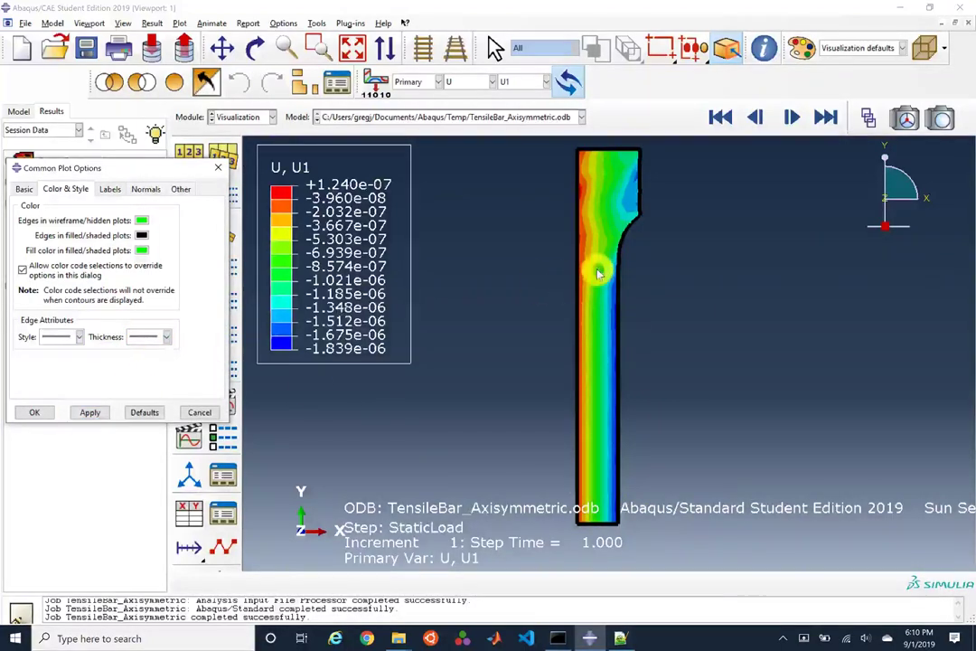
click(90, 412)
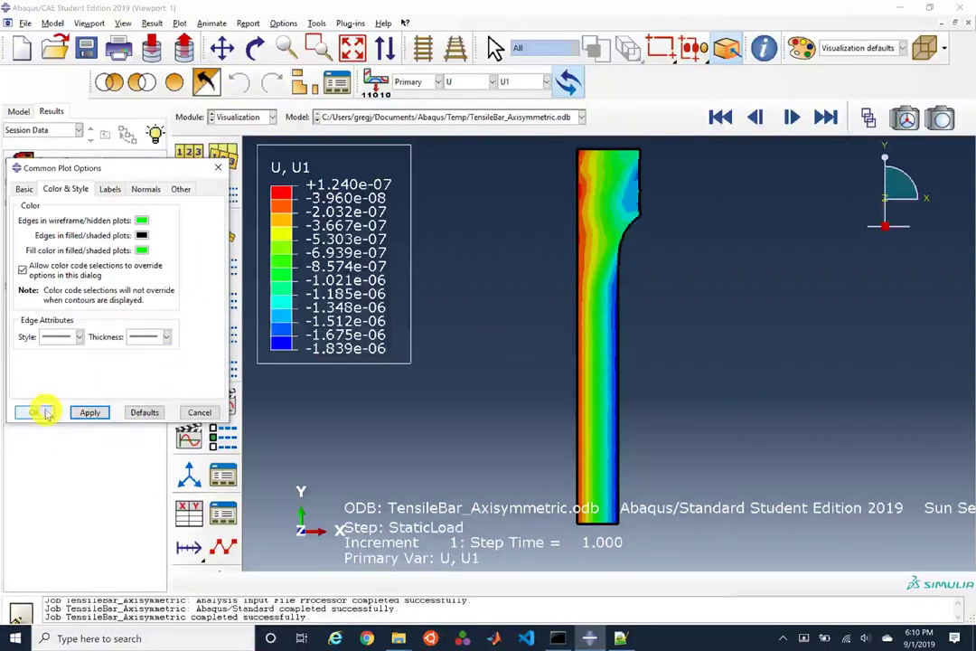
Step: Shrink the displayed elements by a factor of 0.05, and increase the shrink factor to 0.30
click(149, 190)
click(183, 190)
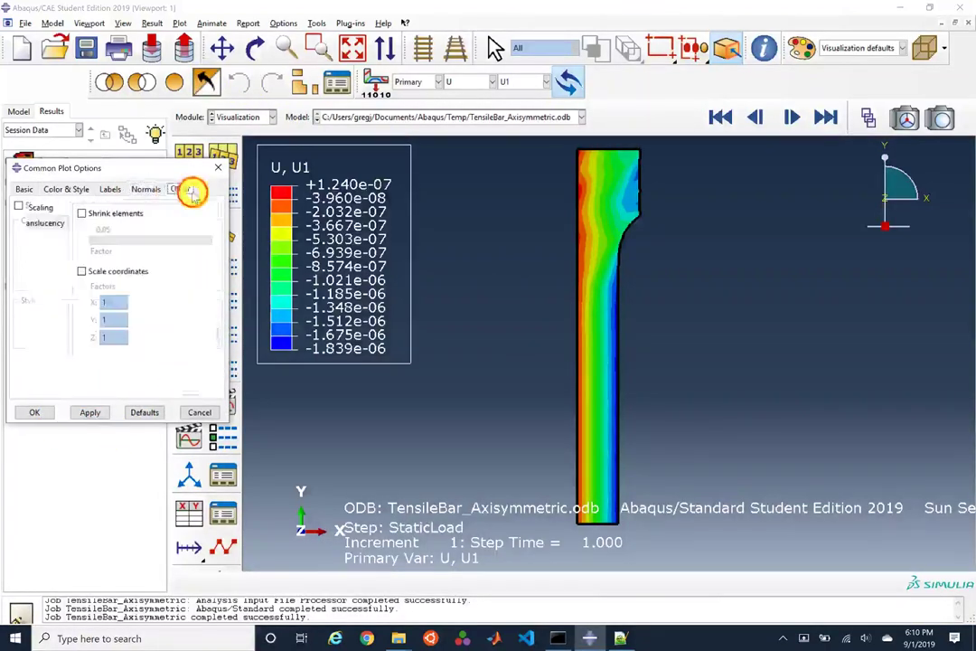
click(124, 212)
click(88, 412)
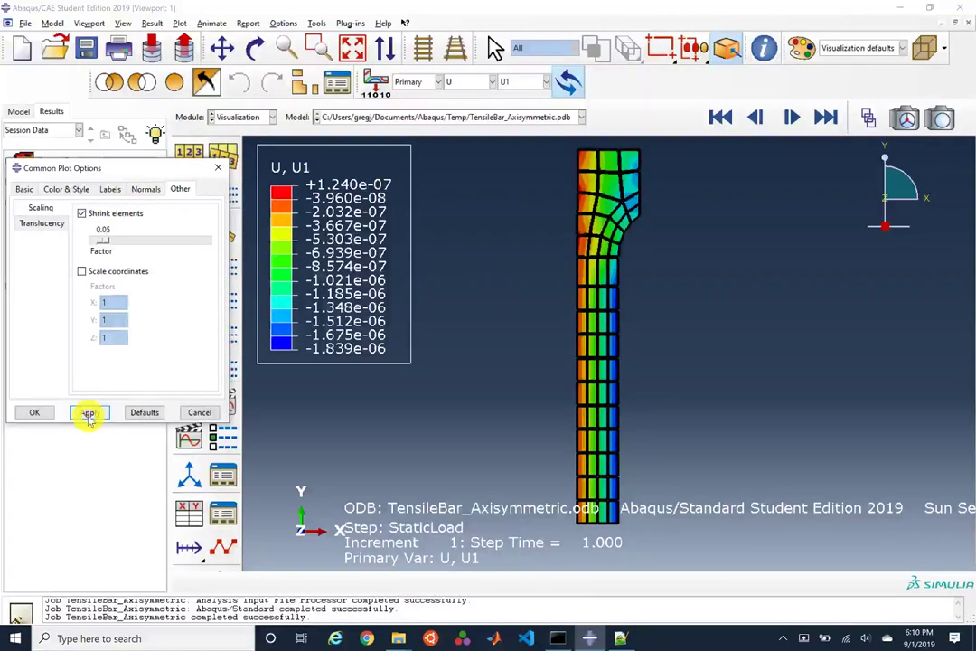
drag(99, 239, 114, 239)
click(89, 412)
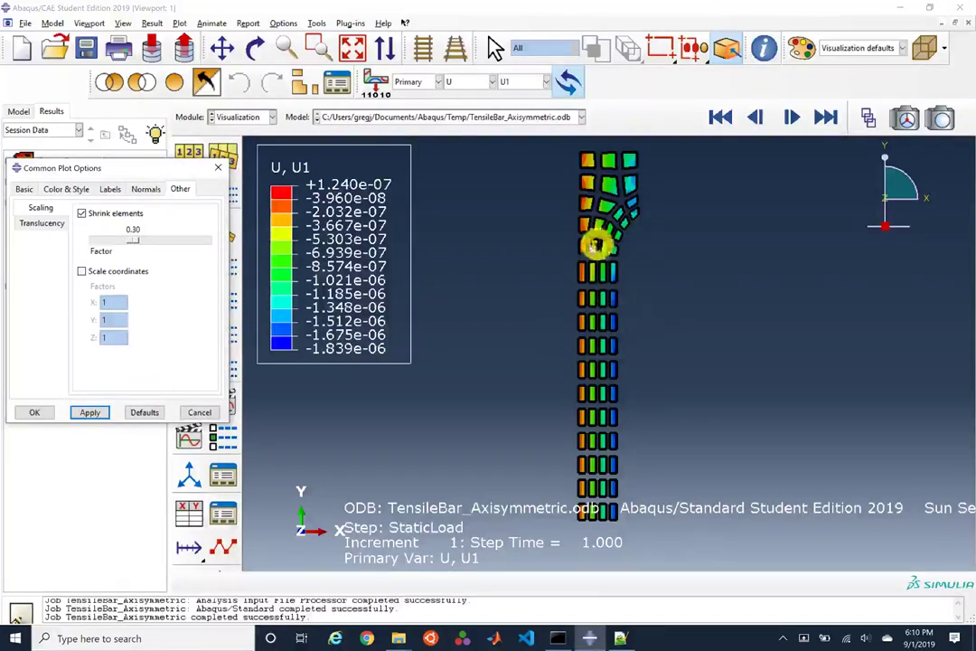
Step: Turn off element shrinking and accept the common plot options
click(82, 213)
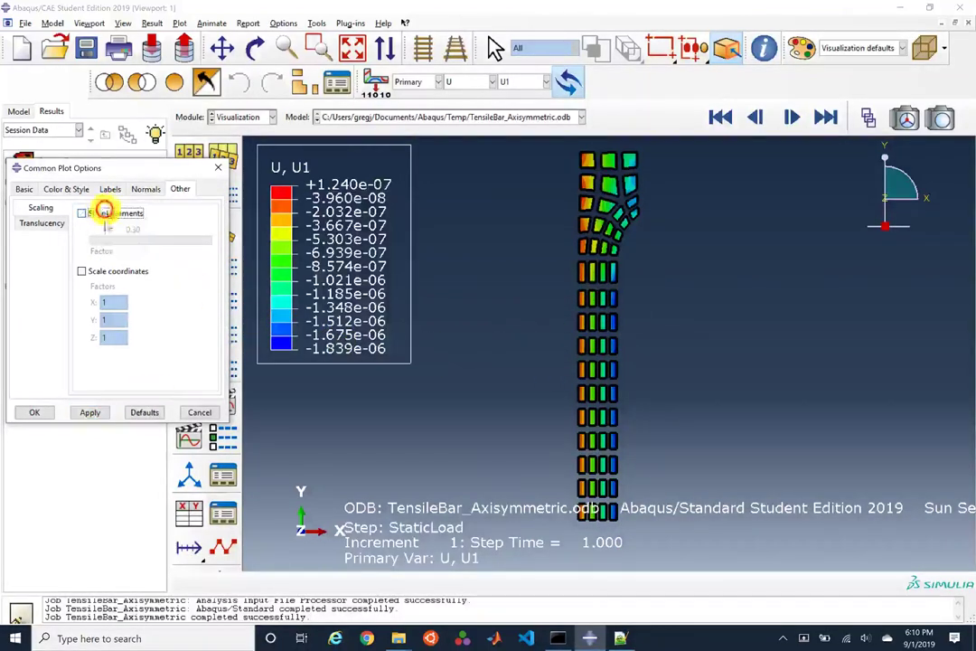
click(90, 412)
click(36, 413)
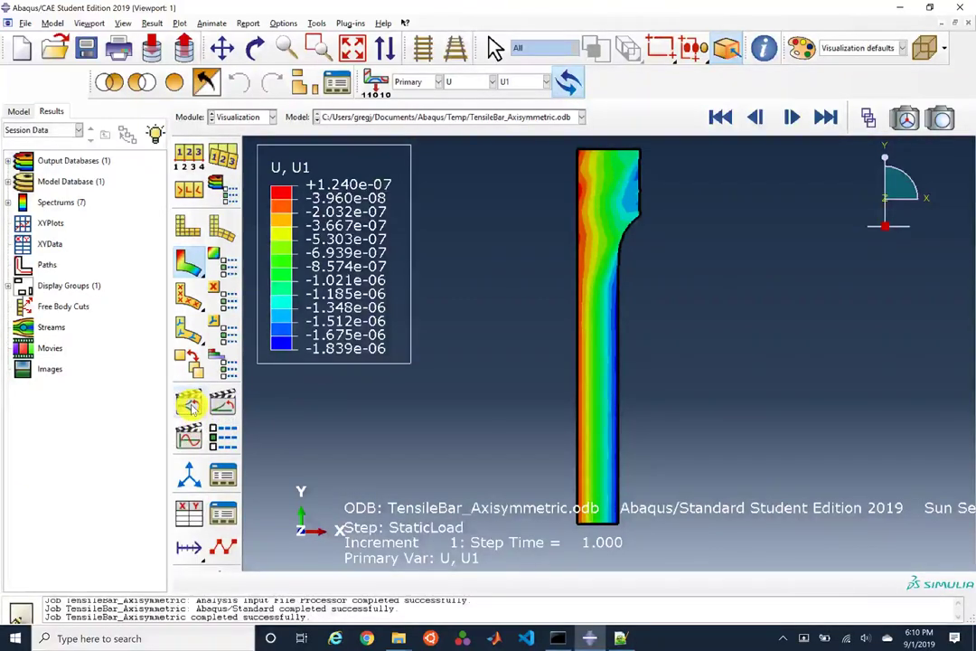
Step: Animate the U1 contour plot by scale factor and set the animation player mode to Swing
click(190, 404)
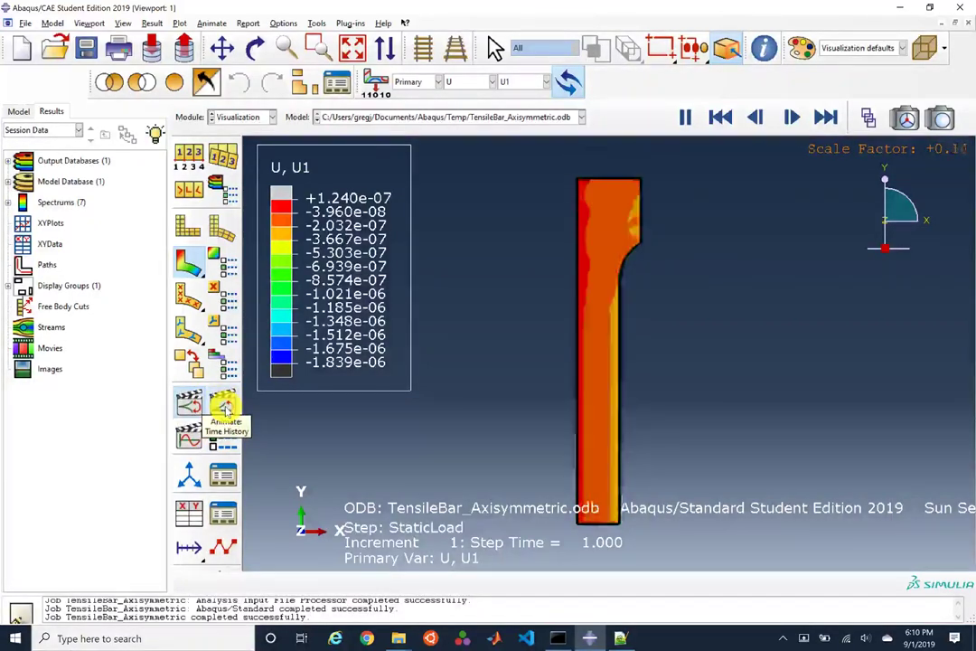
click(223, 438)
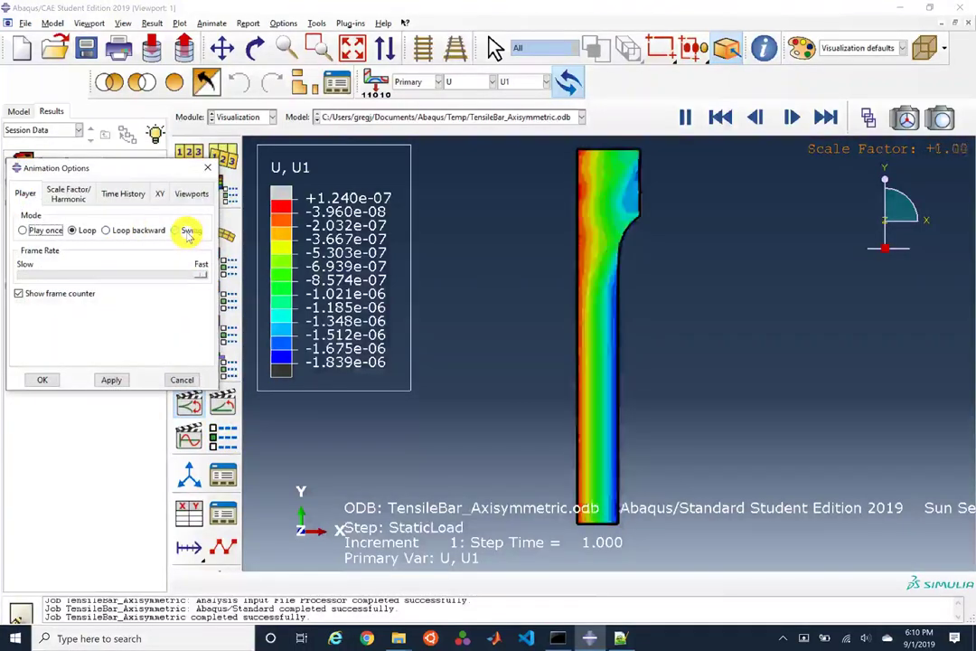
click(186, 231)
click(111, 383)
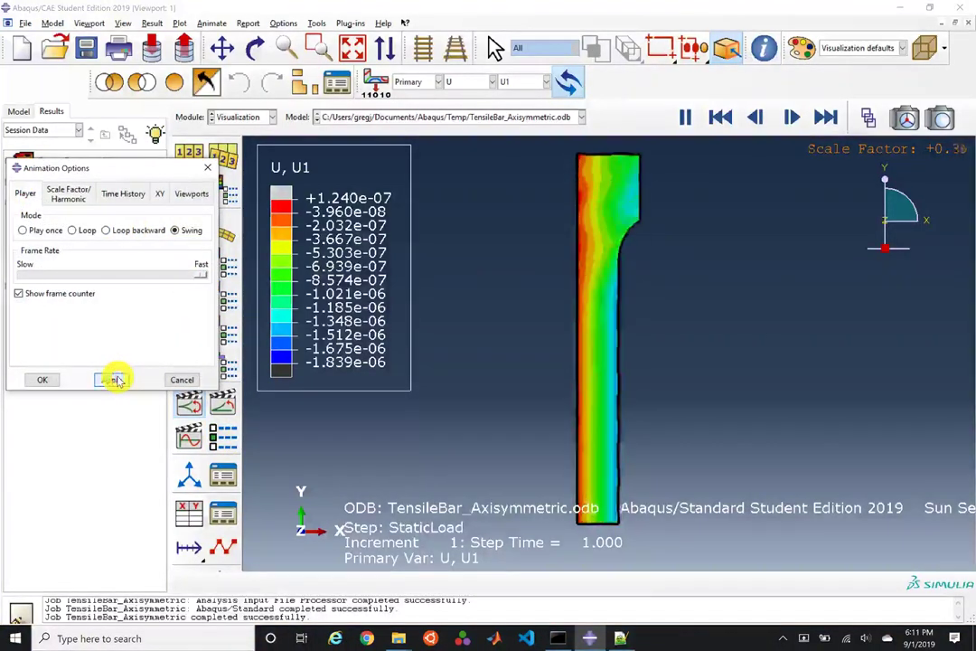
Step: Set the scale factor animation to 90 frames with half-cycle scaling and accept the animation options
click(68, 194)
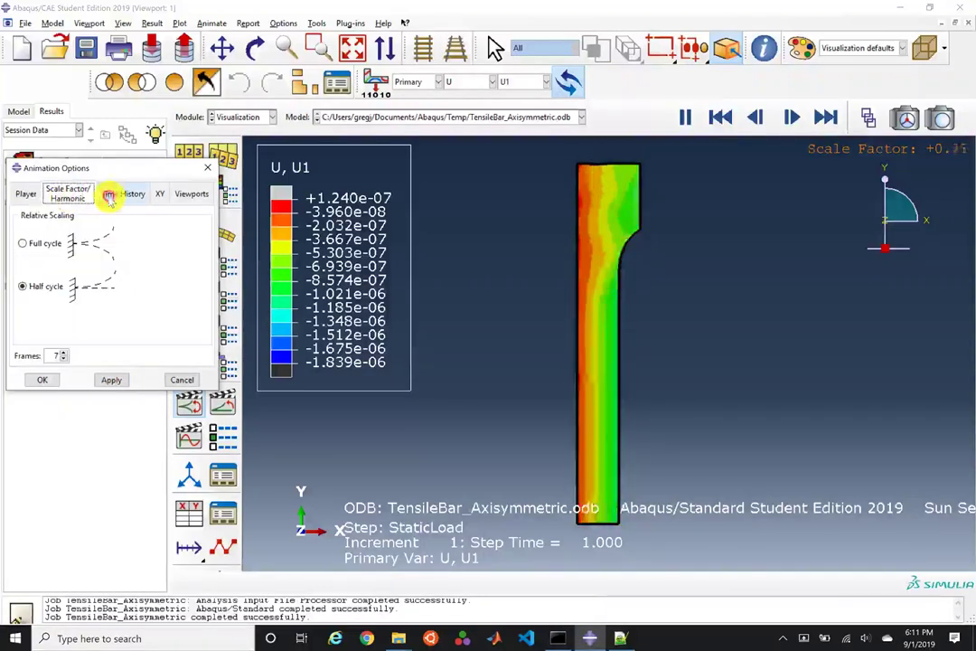
double_click(56, 355)
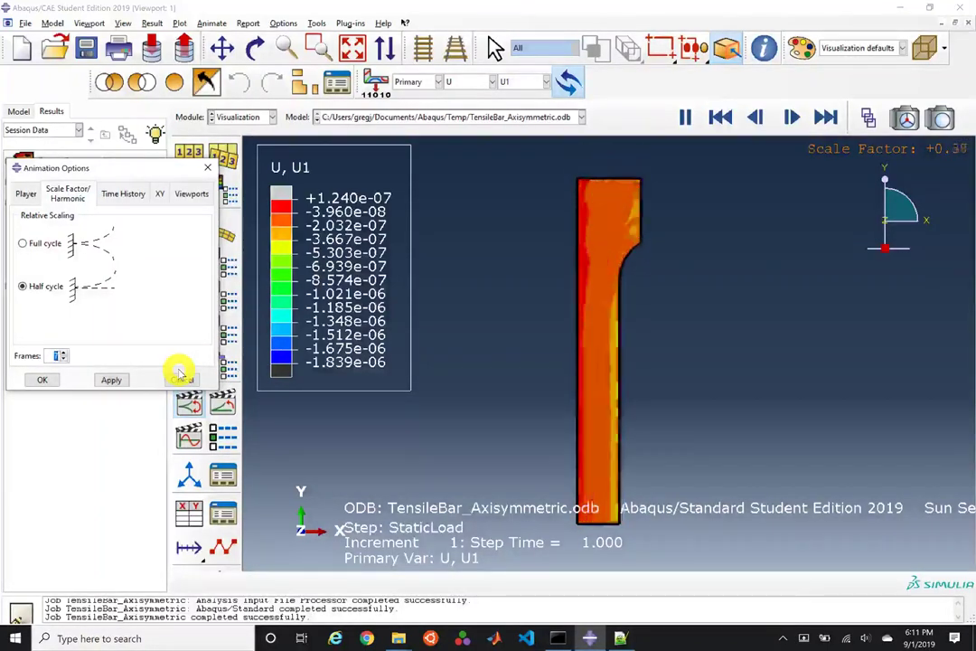
click(113, 379)
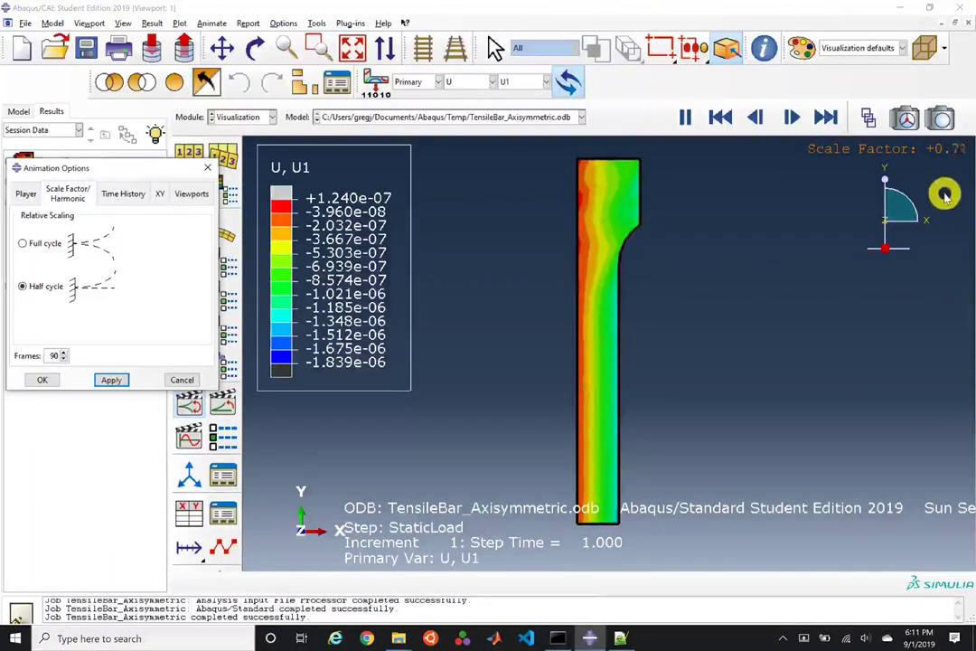
click(45, 380)
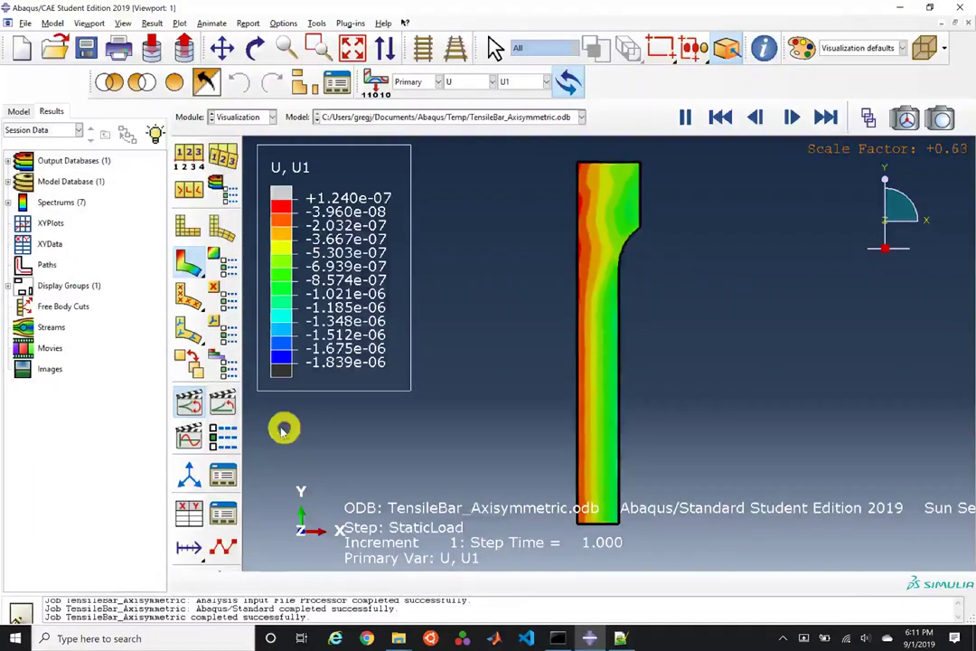
Step: Stop the scale factor animation and show exterior edges on the U1 contour plot
click(191, 517)
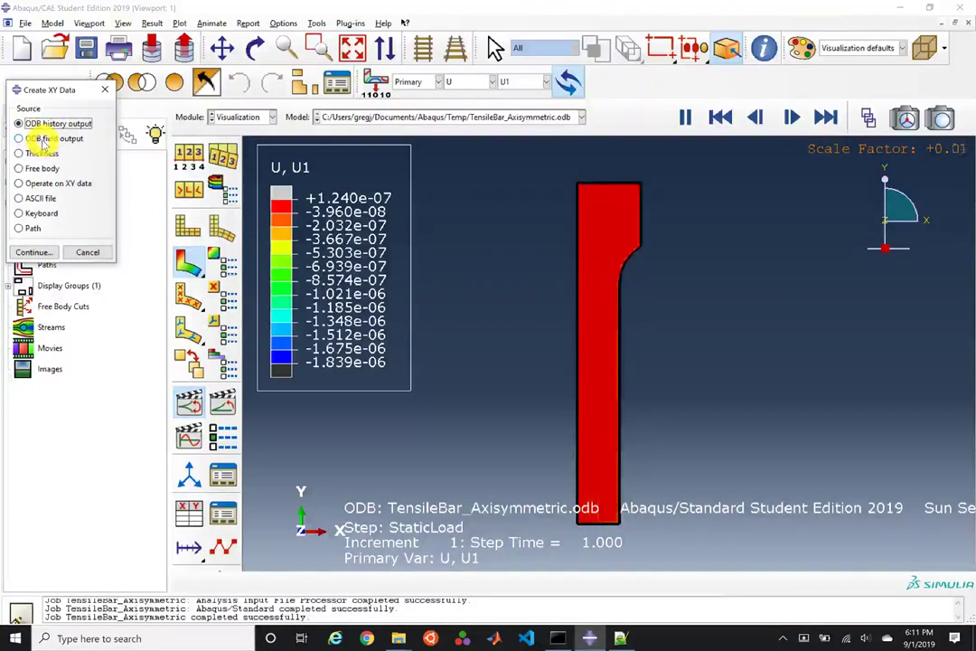
click(170, 344)
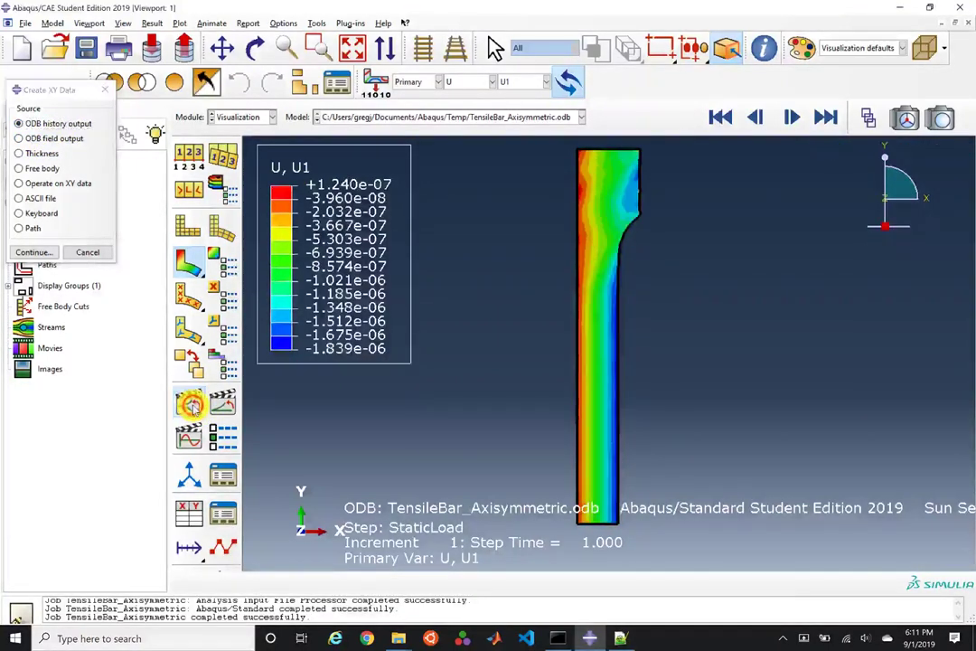
click(209, 159)
click(172, 234)
click(87, 413)
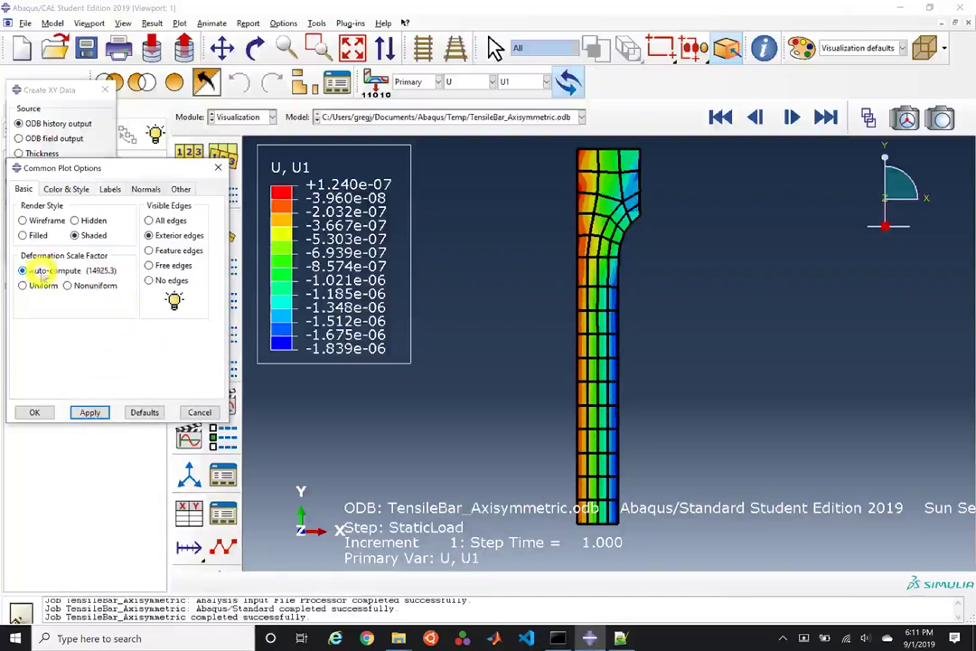
click(33, 414)
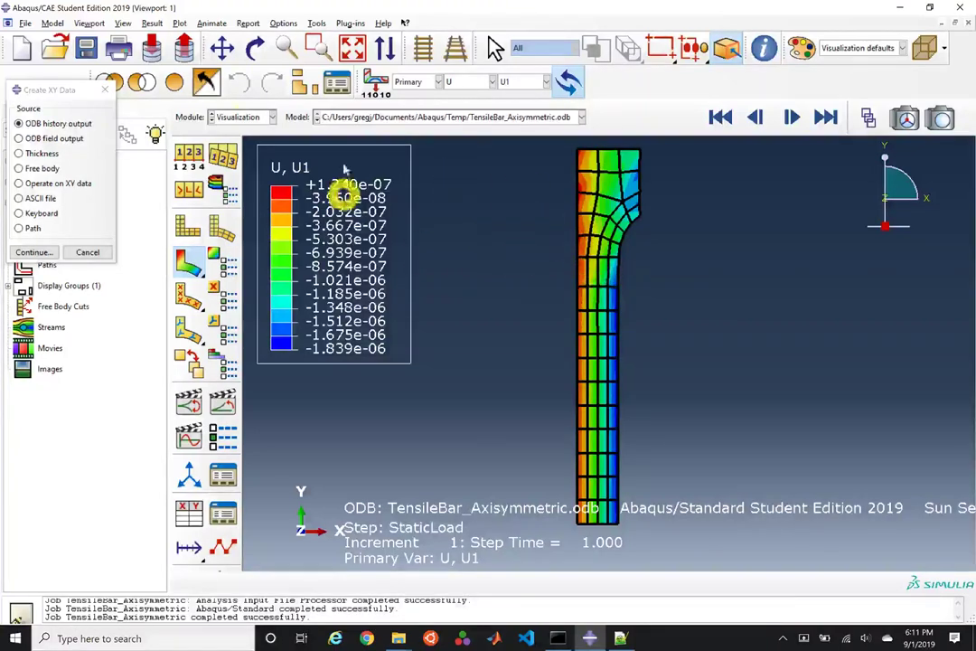
Step: Change the viewport background to solid white in the graphics options
click(123, 24)
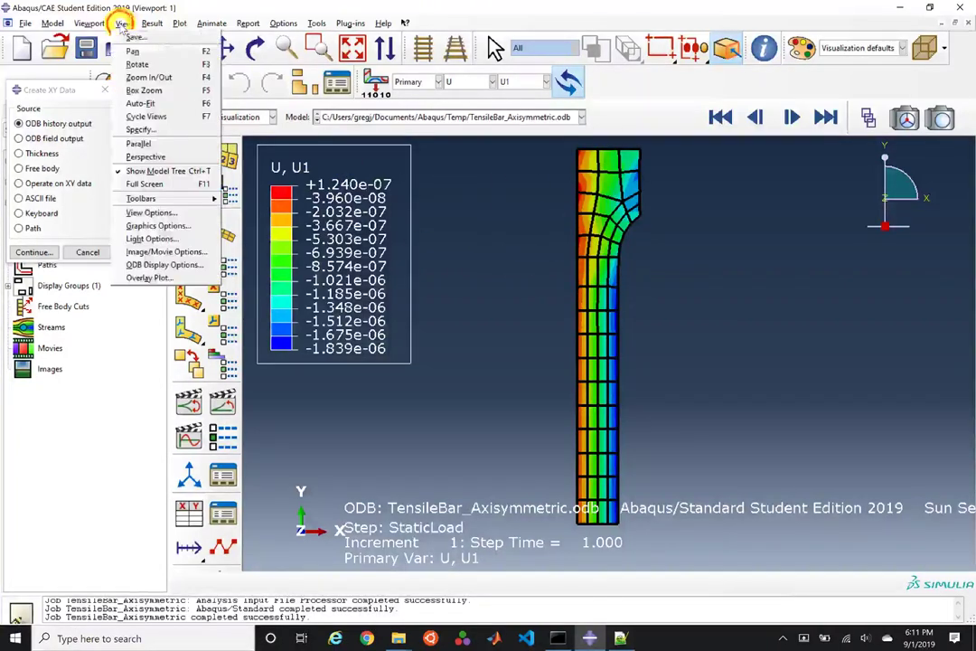
click(135, 225)
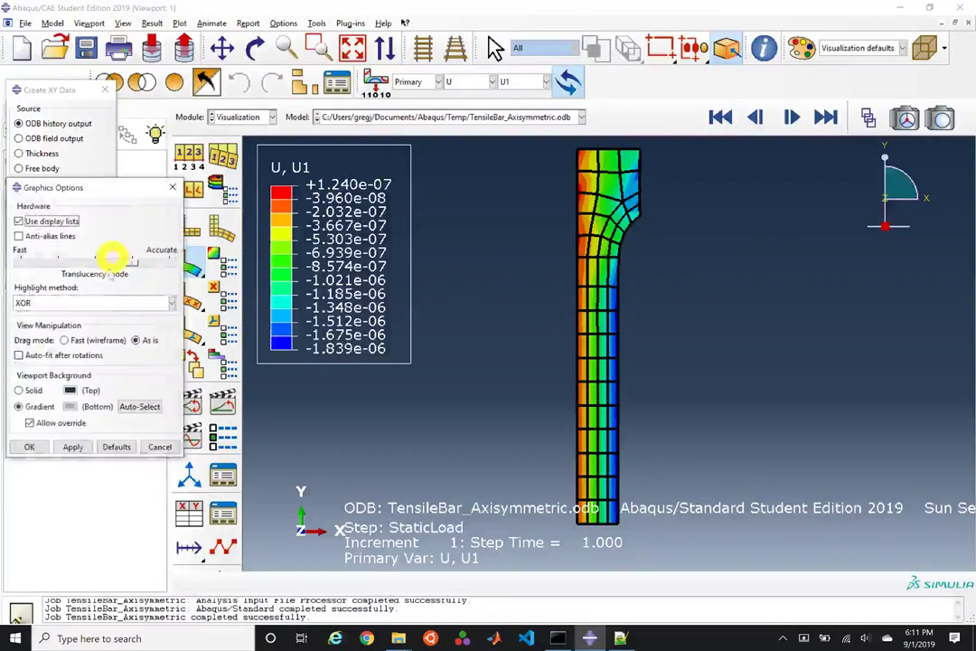
click(71, 392)
click(32, 435)
click(81, 453)
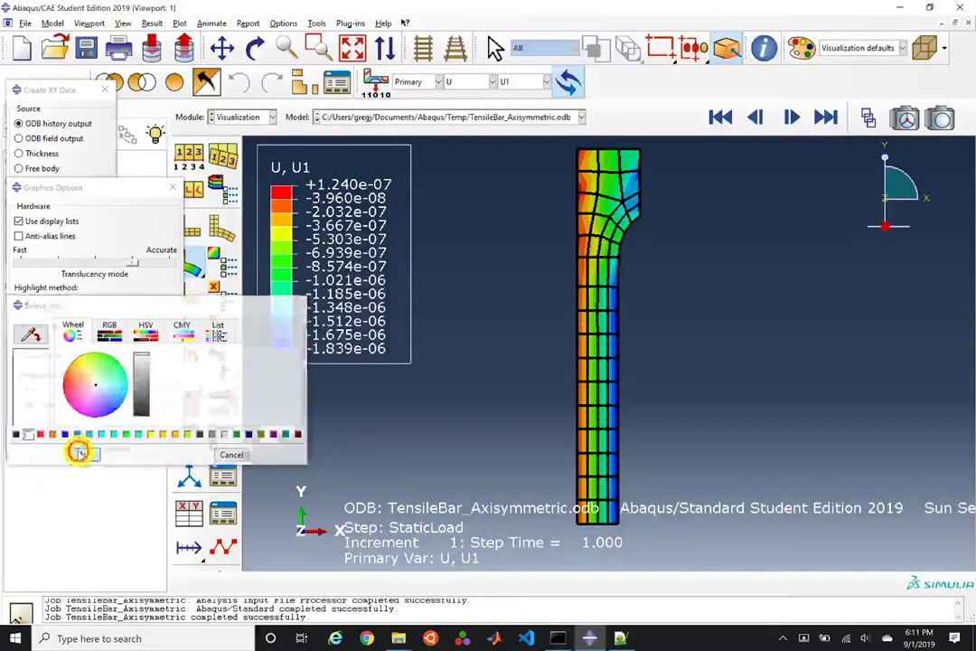
click(80, 446)
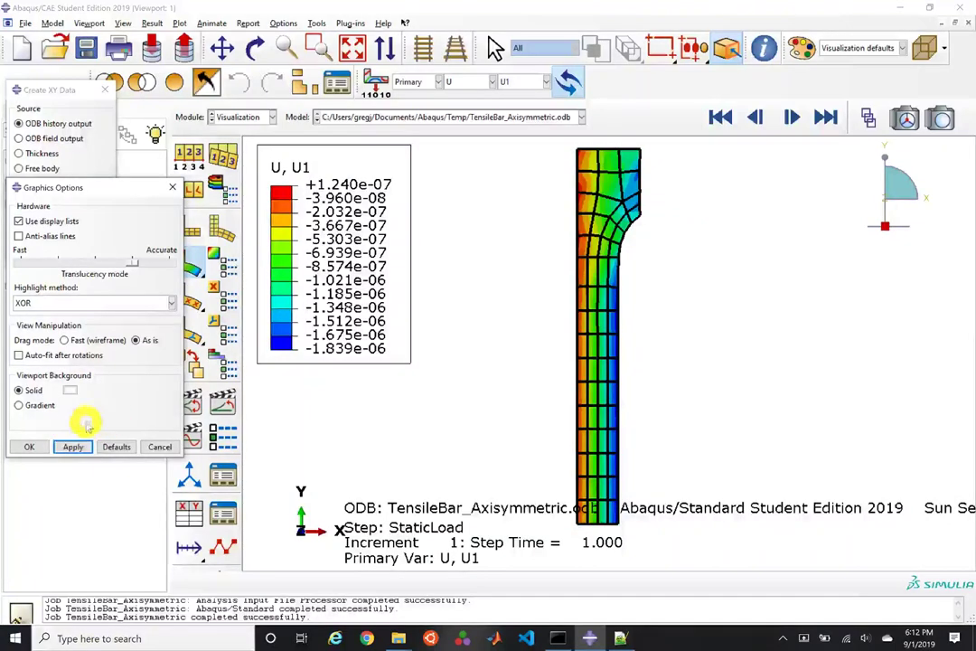
click(29, 446)
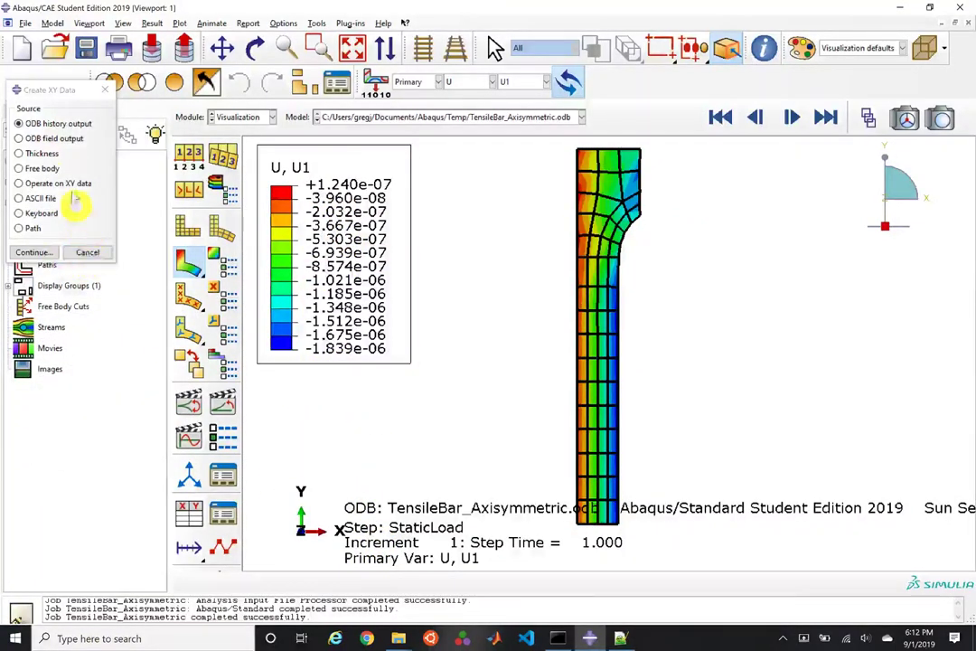
Step: Start XY data from ODB field output, choosing the Unique Nodal position and the spatial displacement component U2
click(37, 138)
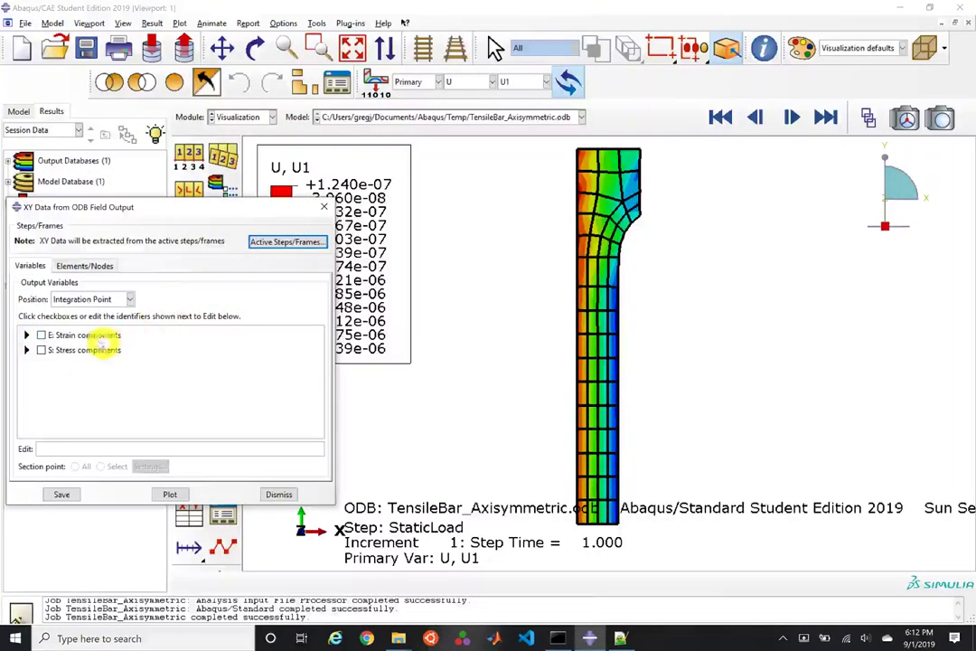
click(82, 299)
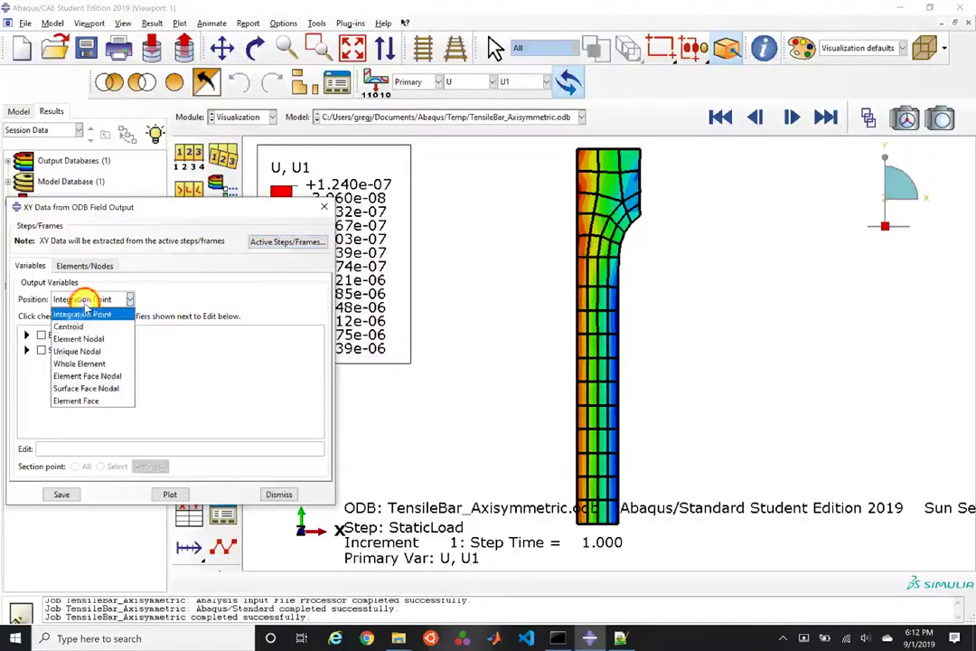
click(80, 350)
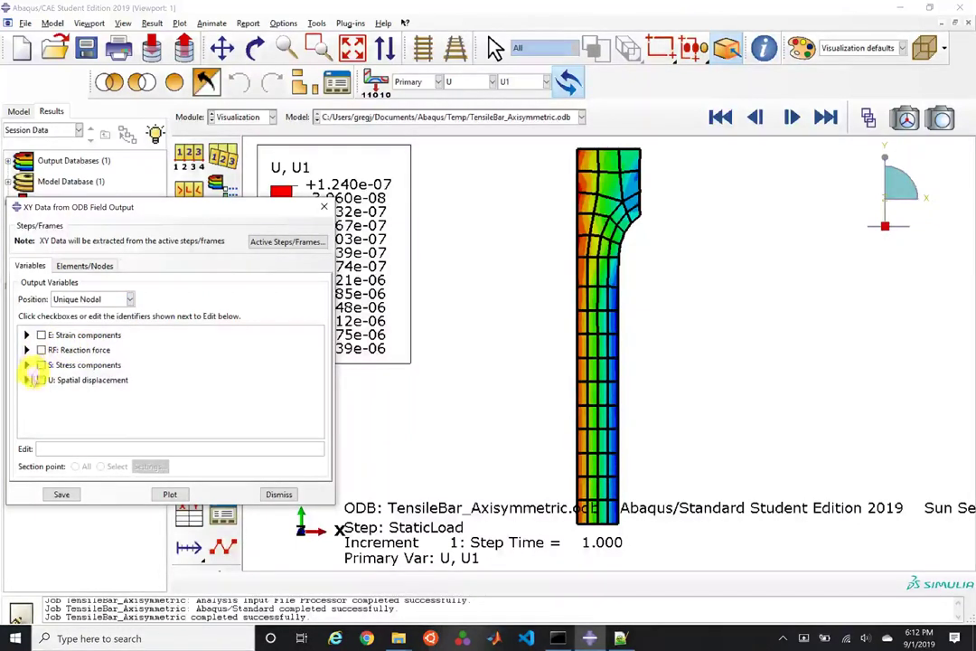
click(26, 380)
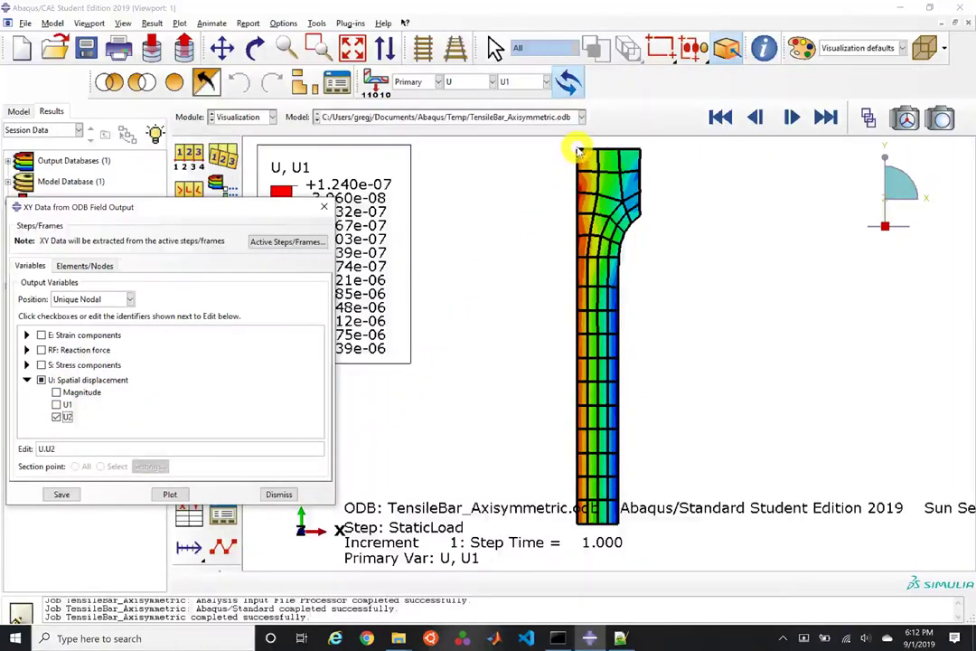
Step: Pick the node at the bar's upper-left corner and save its U2 XY data under default names
click(85, 264)
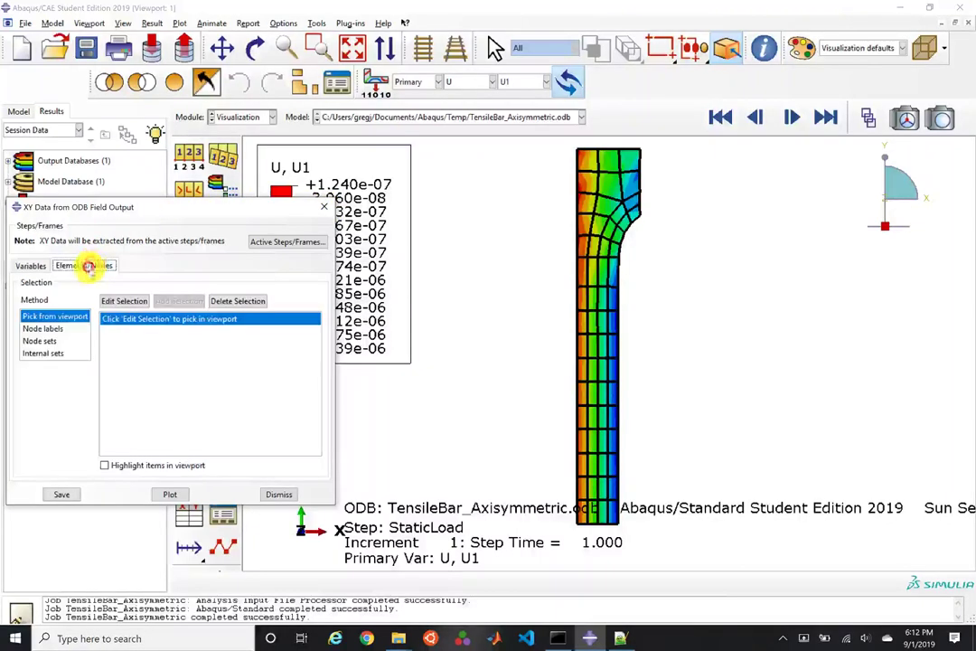
click(134, 302)
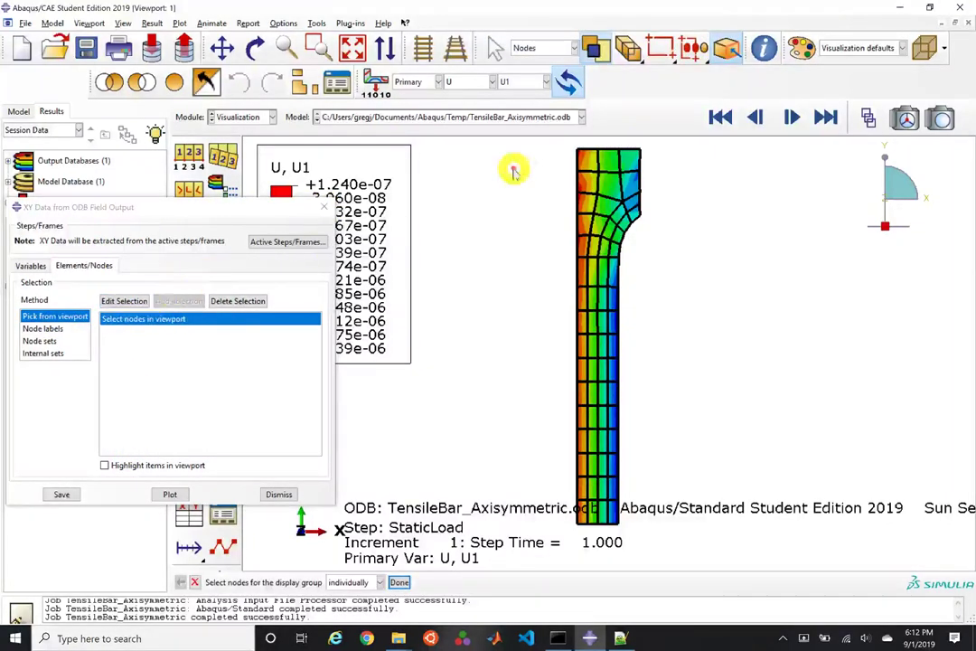
click(581, 151)
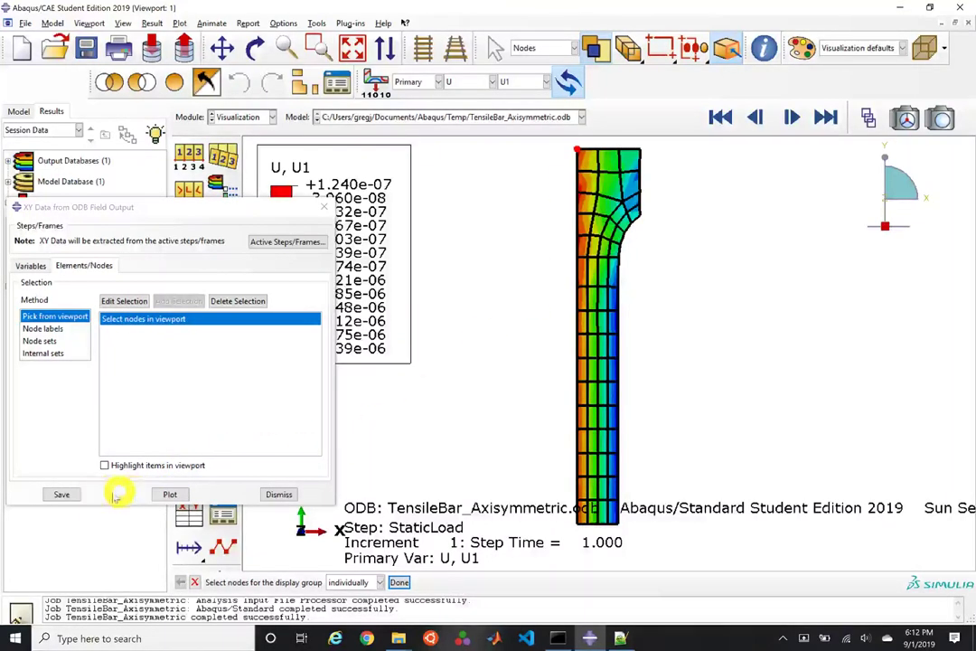
click(61, 494)
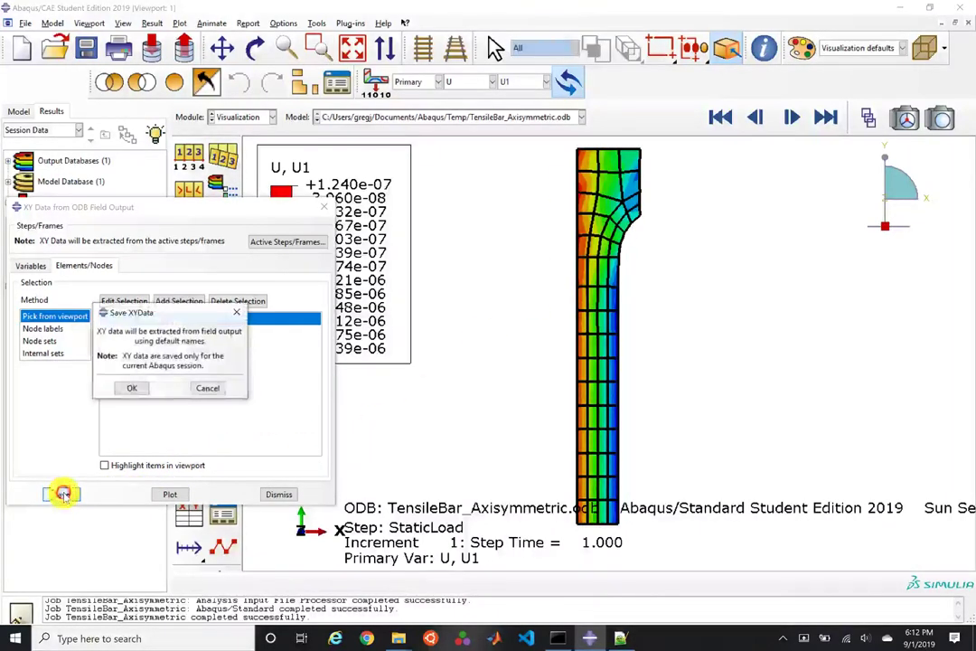
click(147, 389)
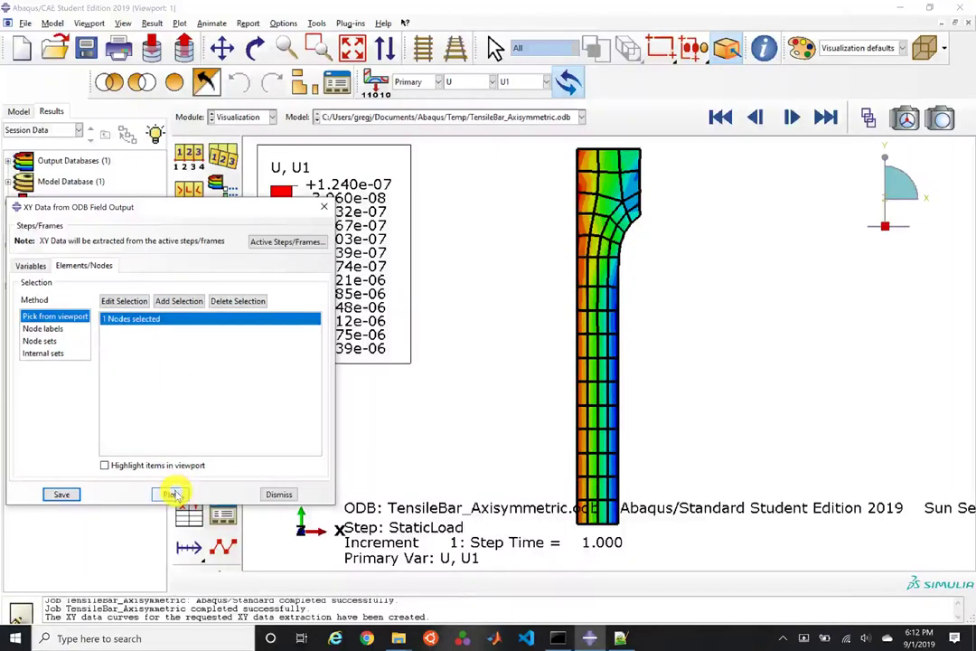
Step: Plot the corner node's U2 displacement against time and examine the whole curve
click(172, 495)
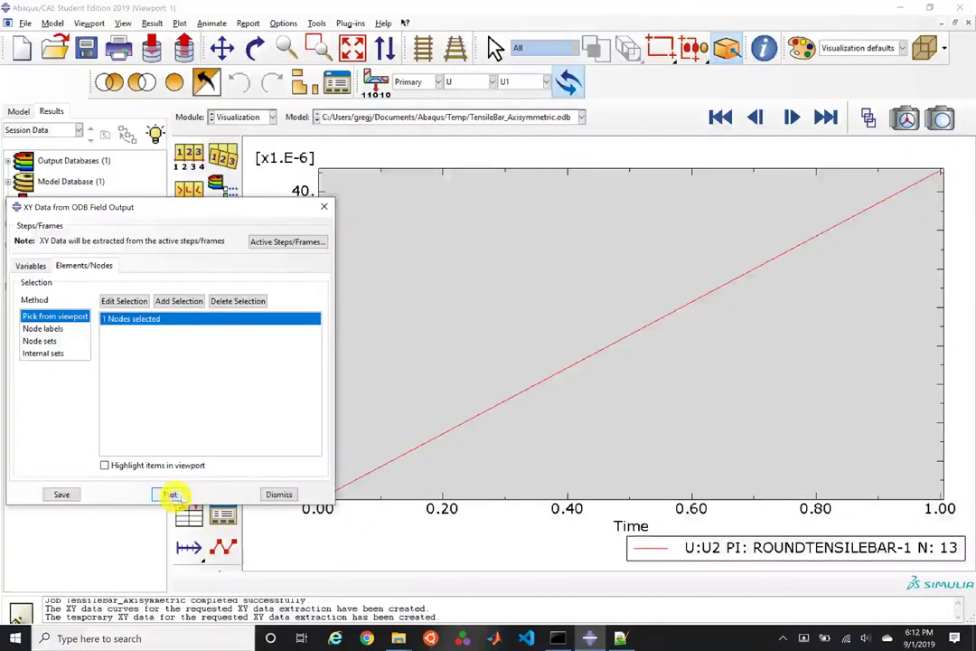
drag(261, 212, 271, 541)
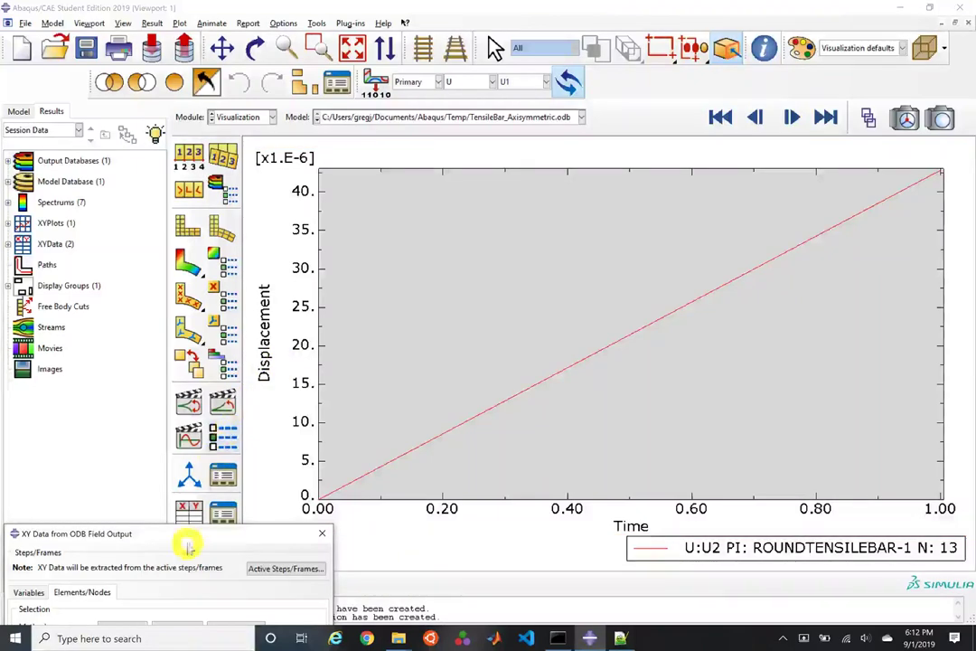
drag(188, 544, 283, 226)
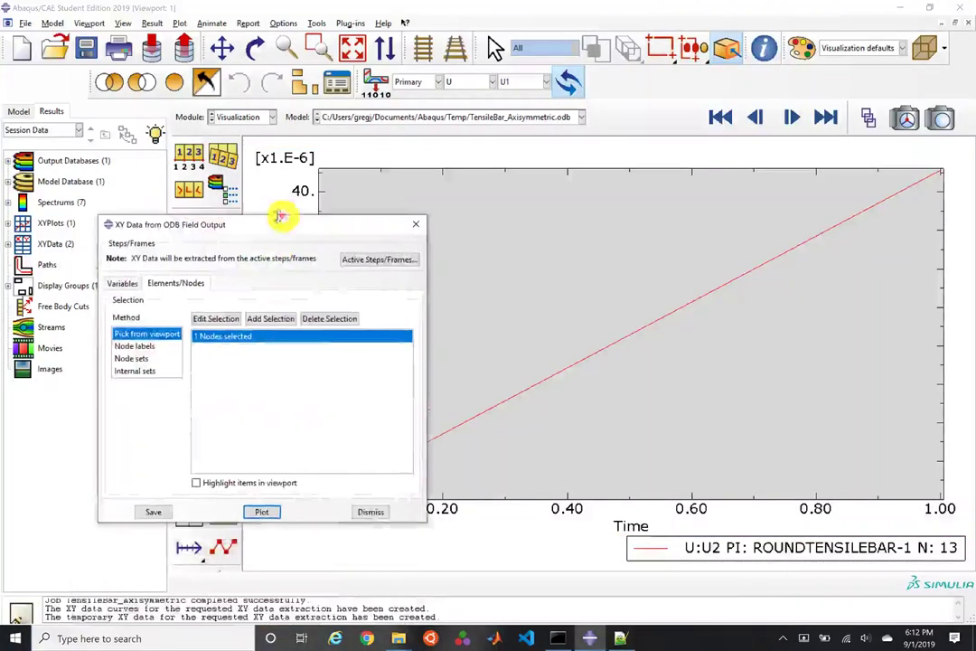
Step: Change the XY data output position to Element Nodal and add the stress component S22
click(122, 282)
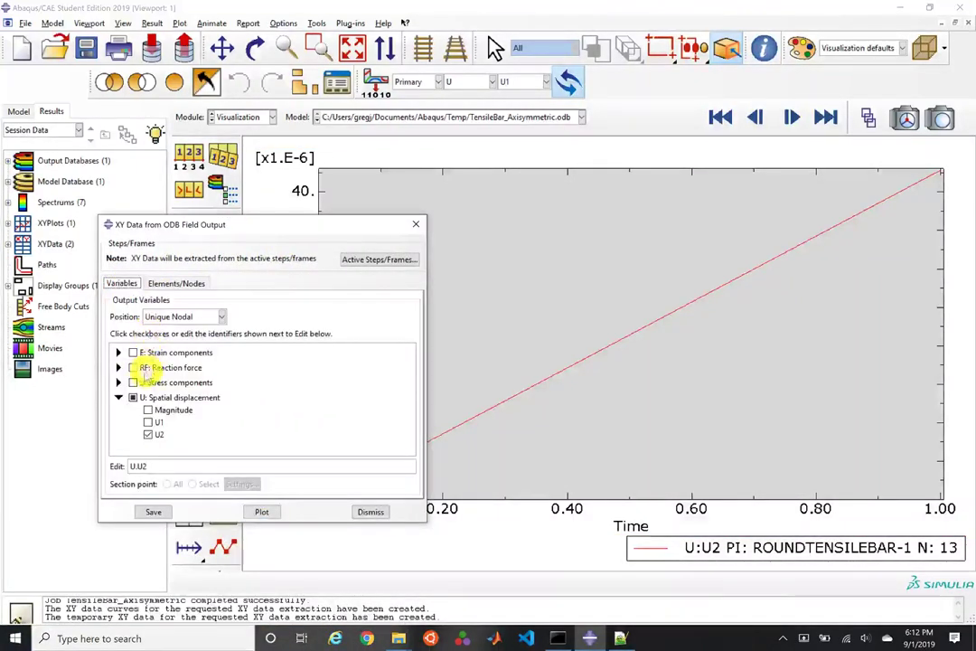
click(203, 315)
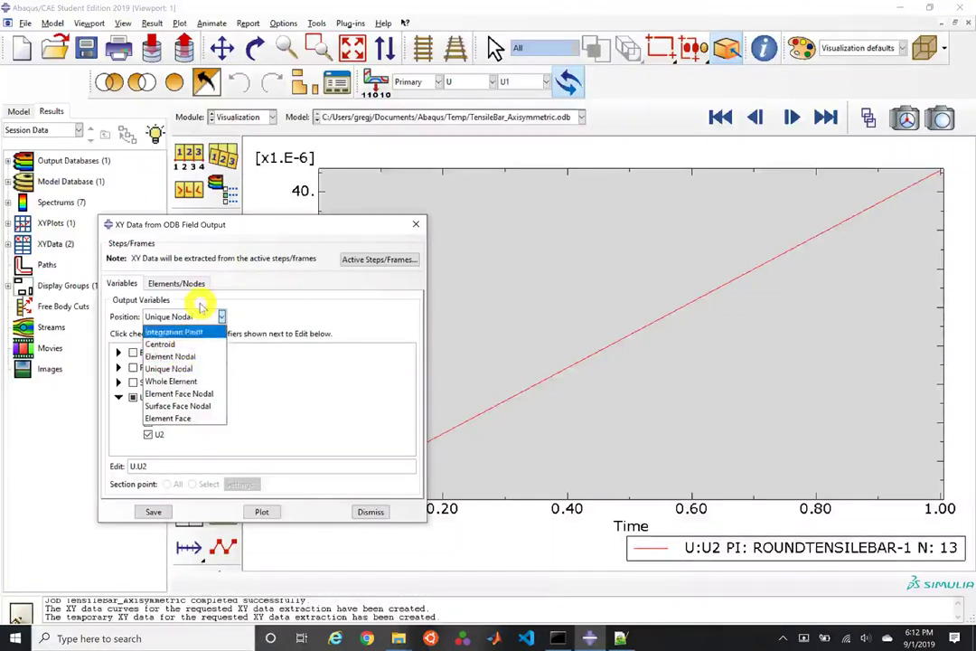
click(197, 316)
click(192, 316)
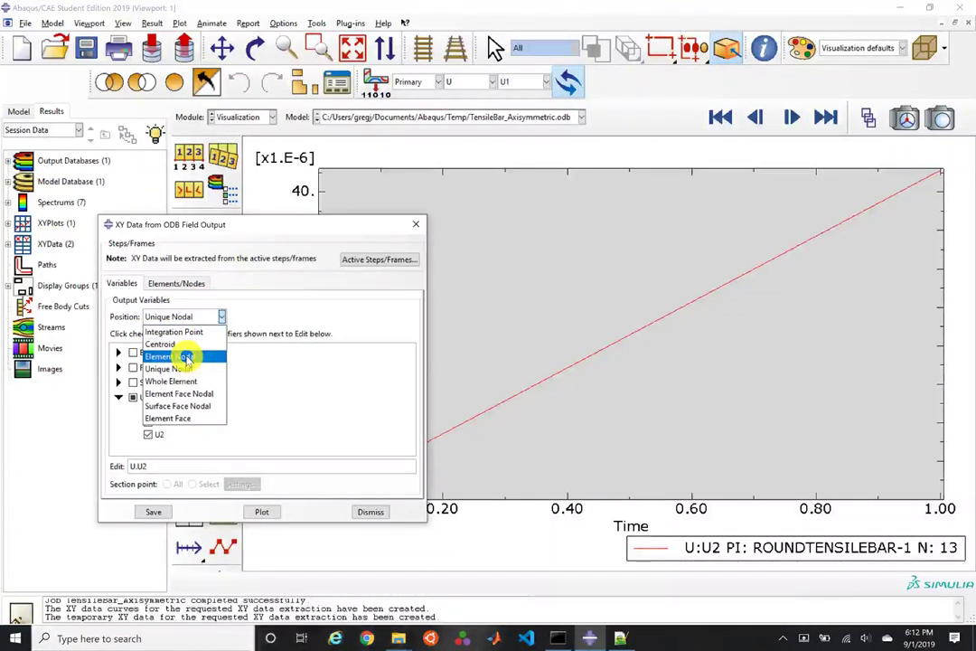
click(186, 357)
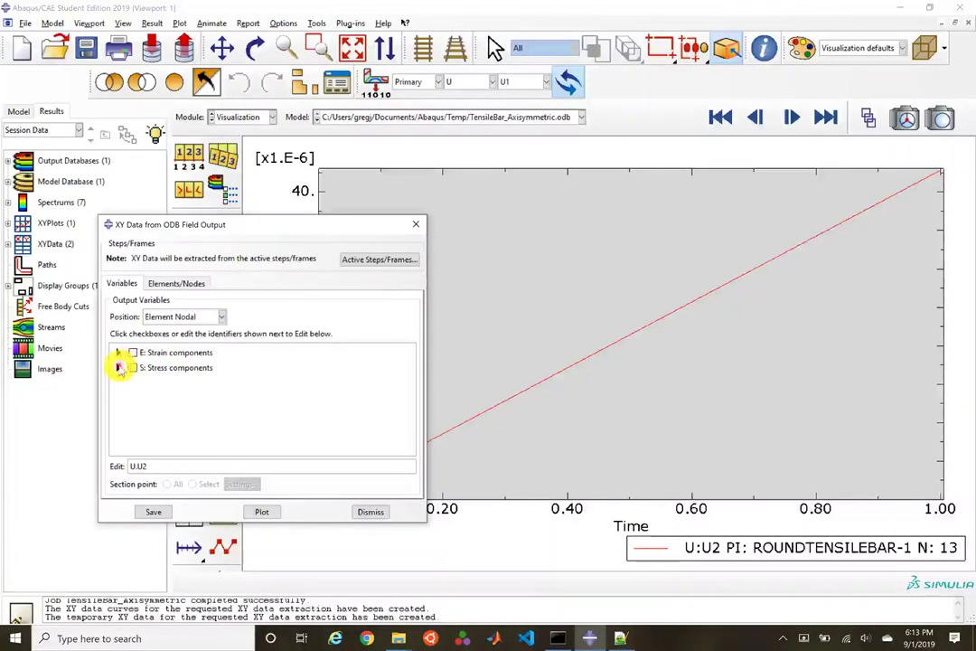
click(118, 367)
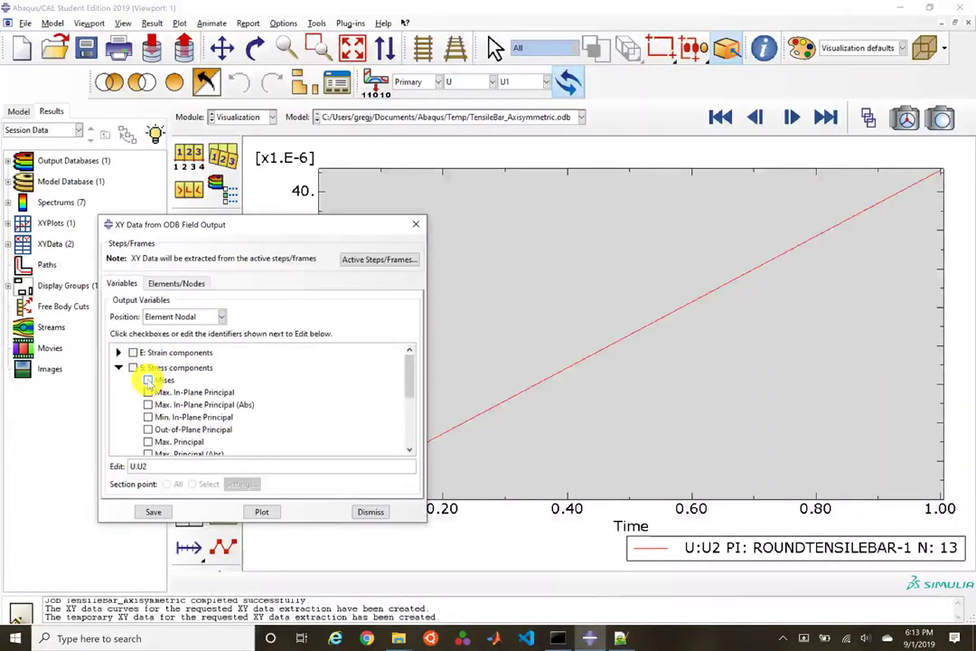
scroll(149, 384, down, 5)
click(149, 423)
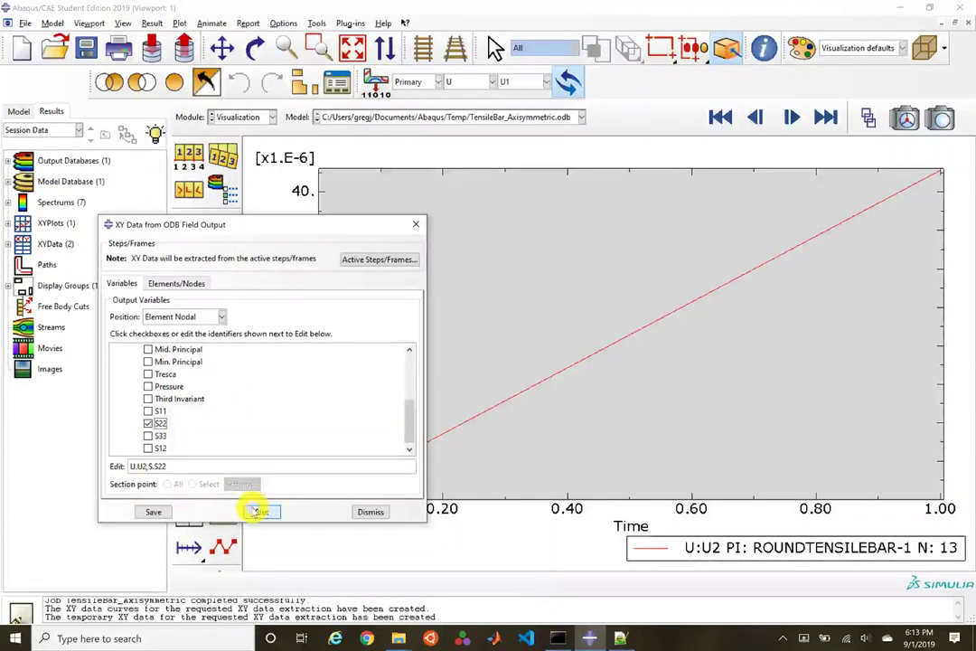
Step: Pick the element at the bar's lower-left corner as the source for the stress XY data
click(197, 282)
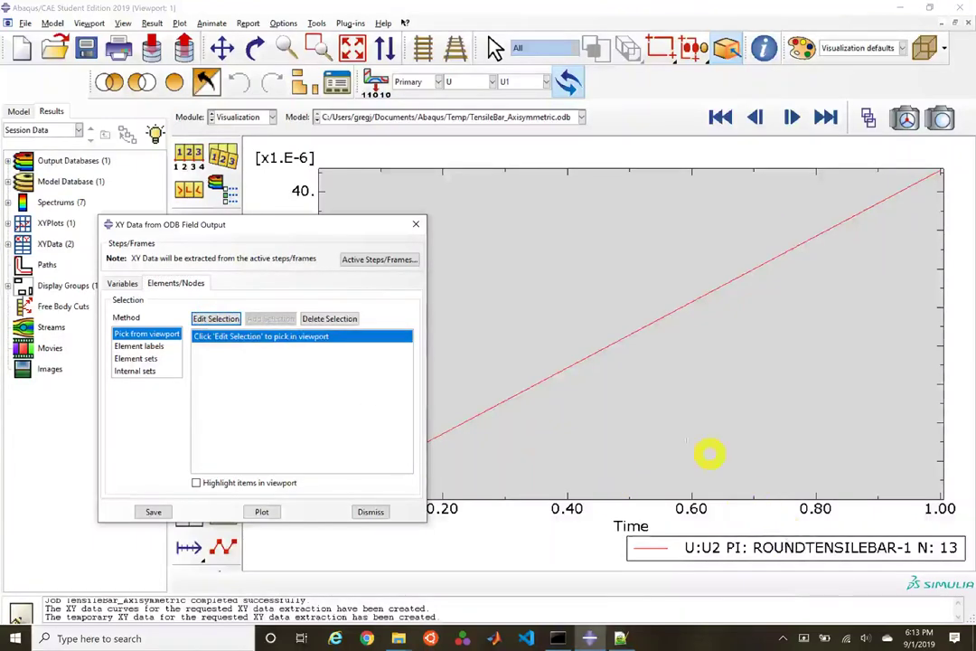
drag(242, 226, 185, 190)
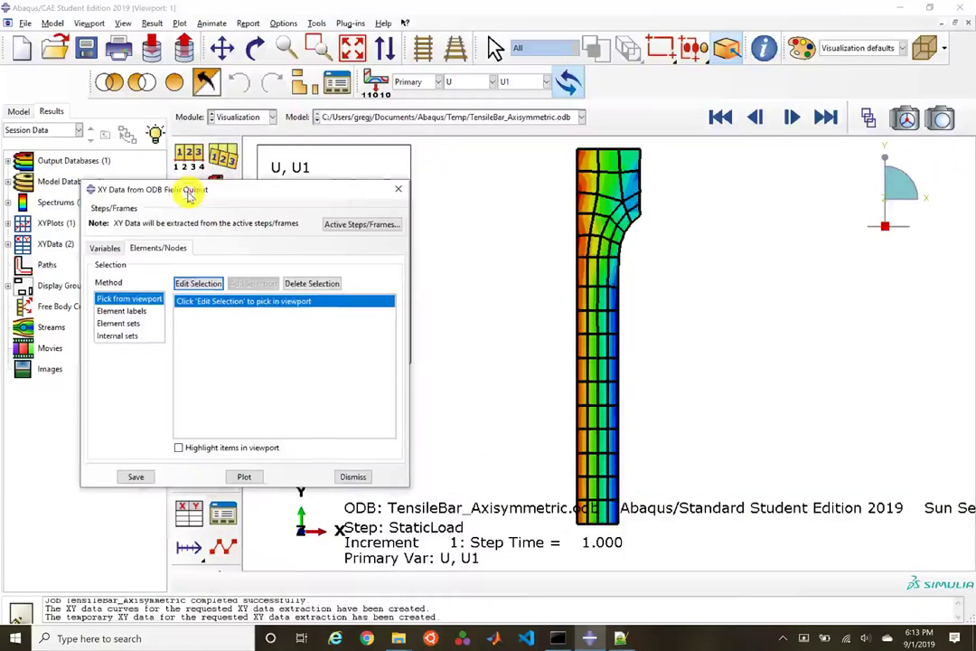
scroll(596, 529, up, 8)
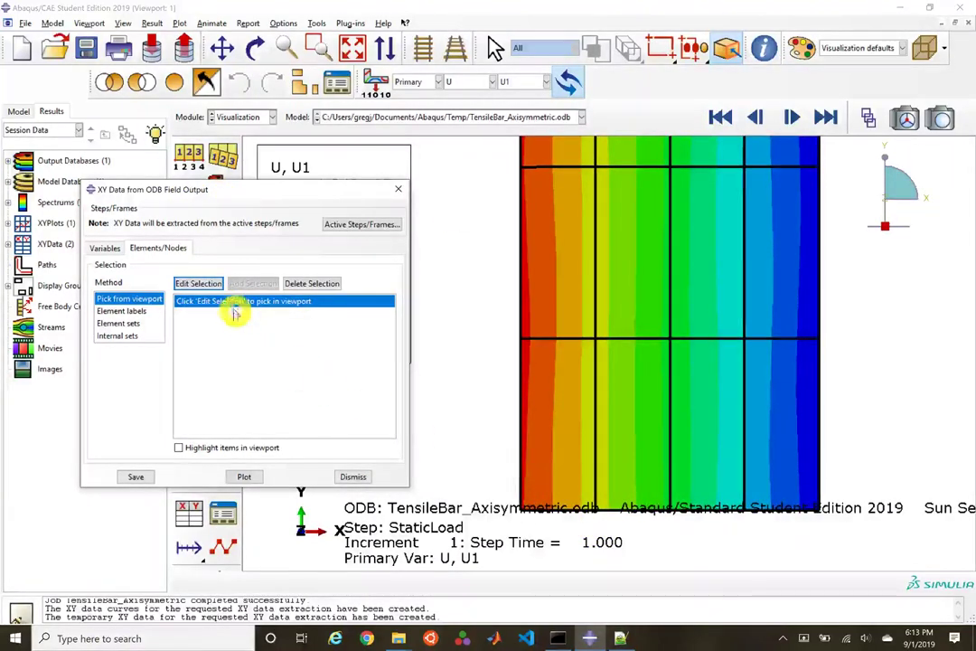
click(197, 283)
click(549, 418)
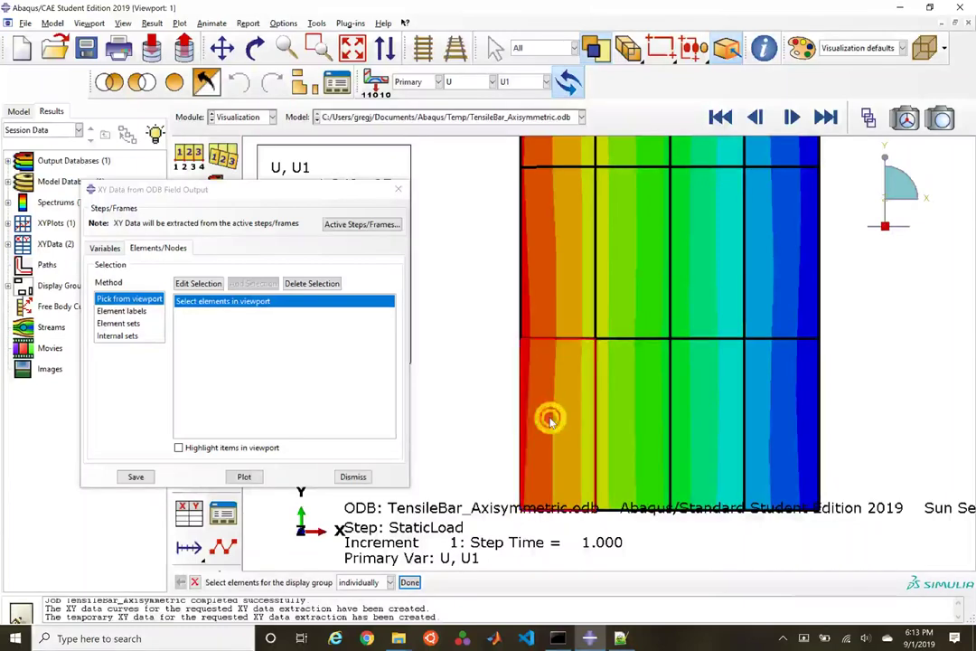
click(411, 583)
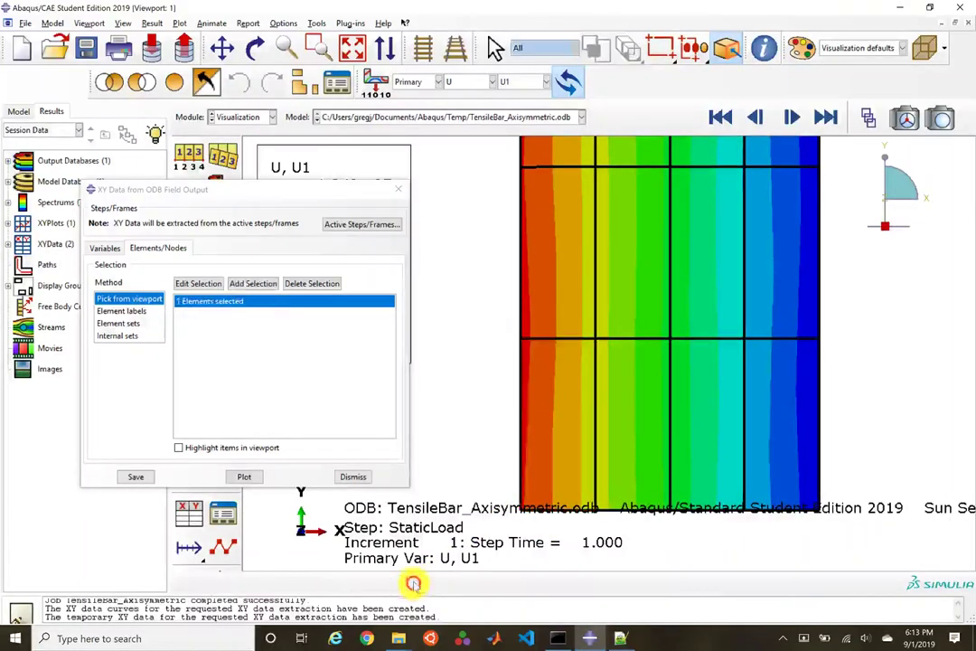
Step: Save the element's S22 XY data under default names and plot the stress against time
click(137, 477)
click(145, 392)
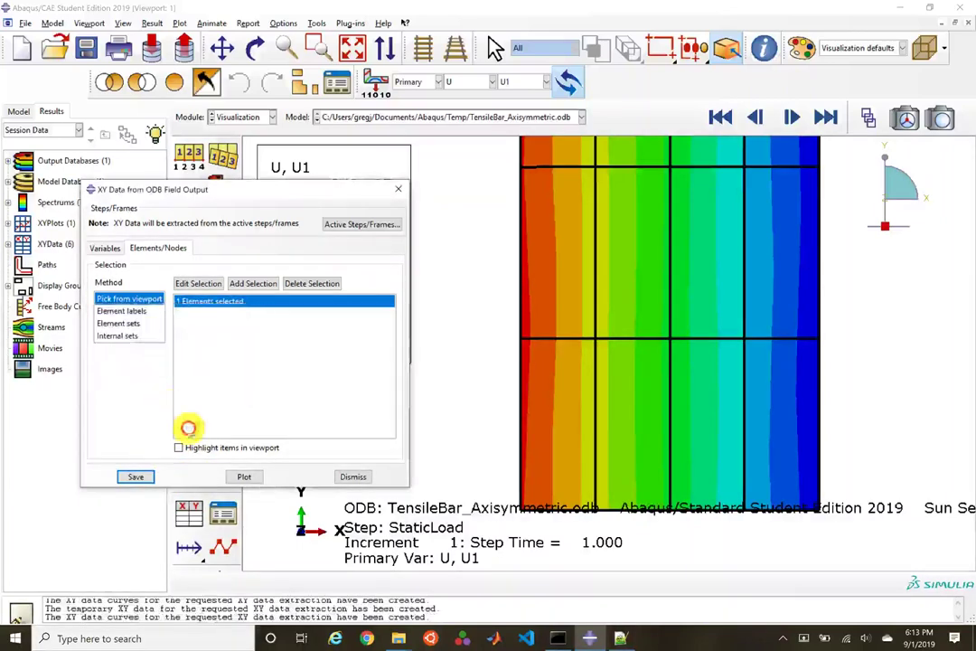
click(249, 476)
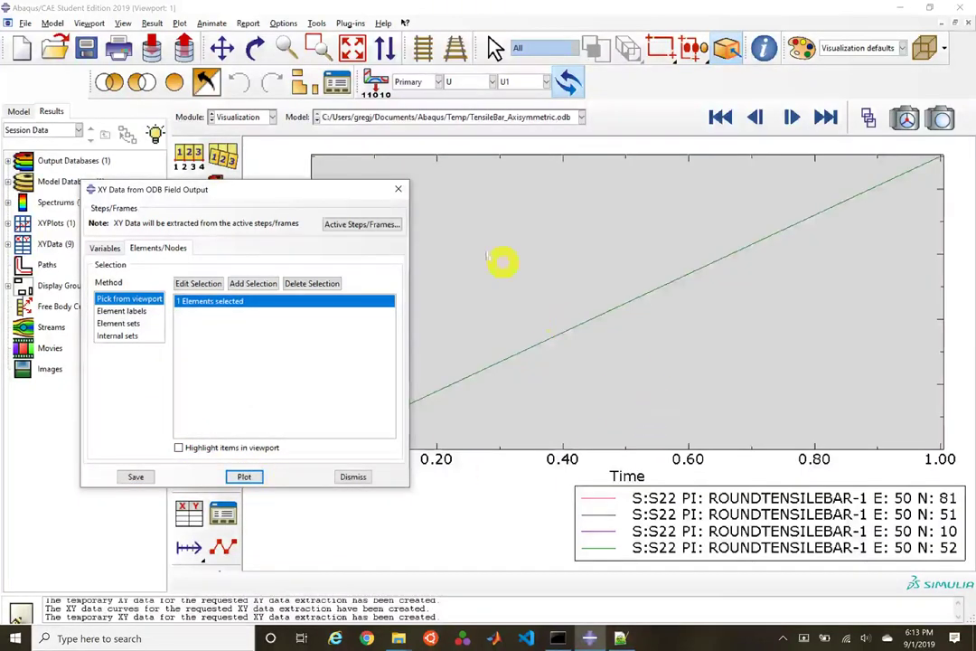
drag(363, 203, 317, 471)
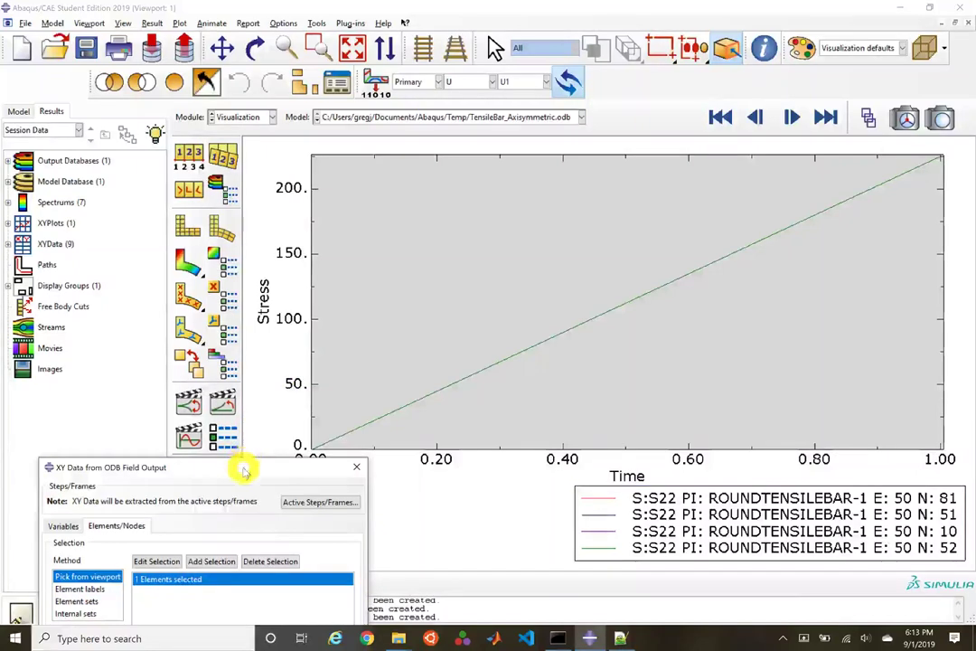
Step: Close the field output extraction dialog and review the session's XY data entries with their full descriptions in the XY Data Manager
drag(244, 466, 307, 287)
click(417, 287)
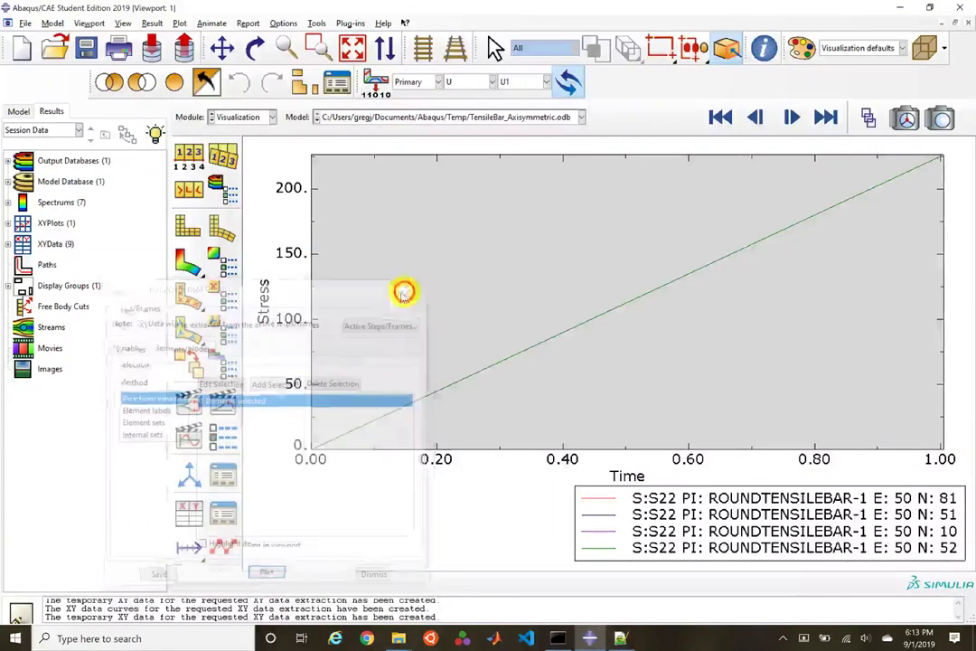
click(221, 518)
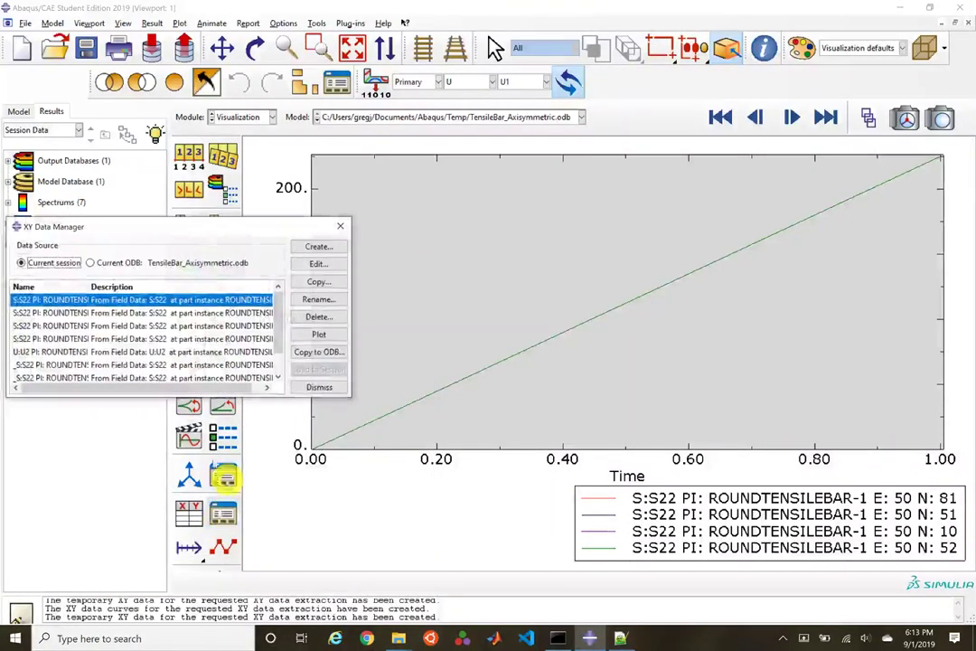
drag(349, 398, 542, 511)
click(342, 300)
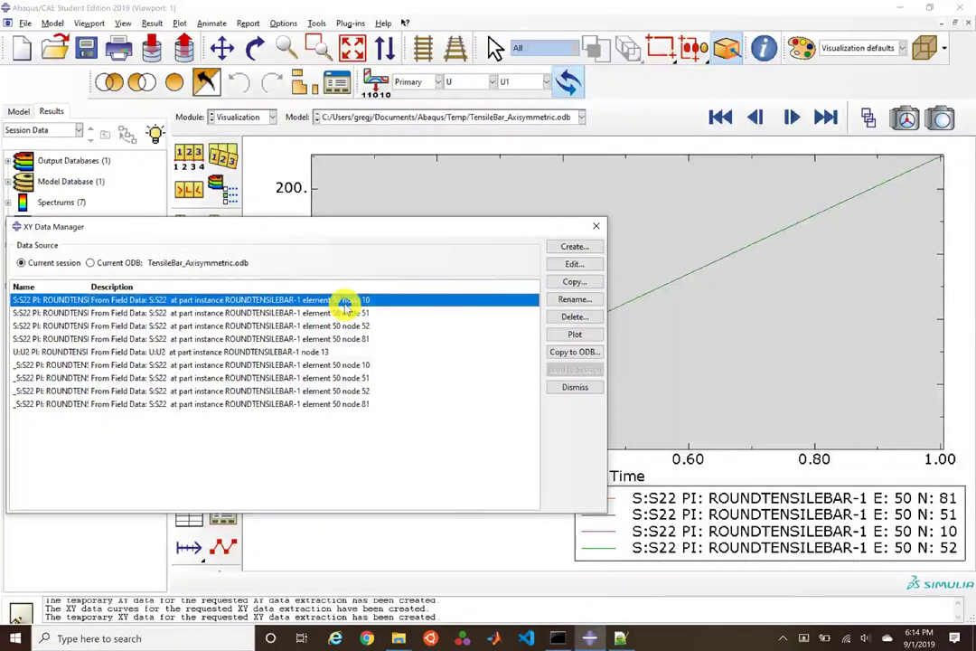
click(131, 351)
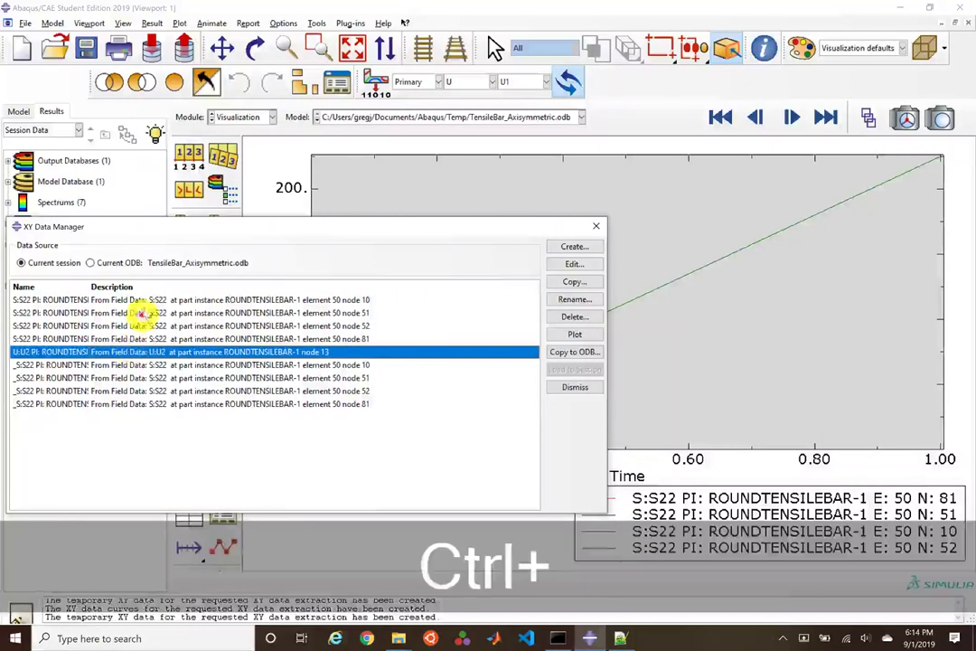
Step: Create new XY data by operating on existing XY data and start the expression with the combine operator
click(574, 245)
click(71, 188)
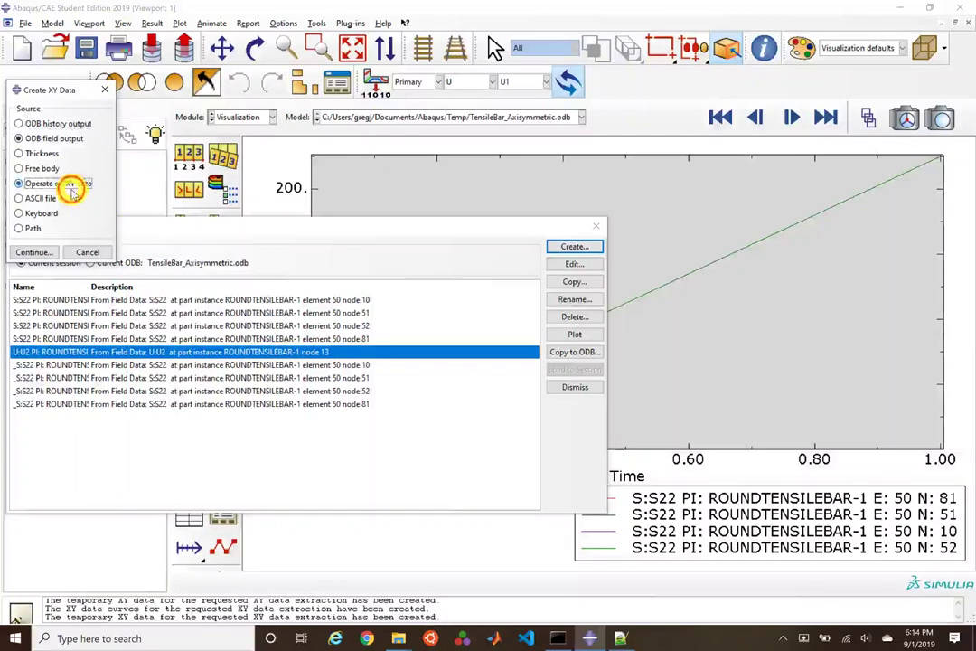
click(37, 252)
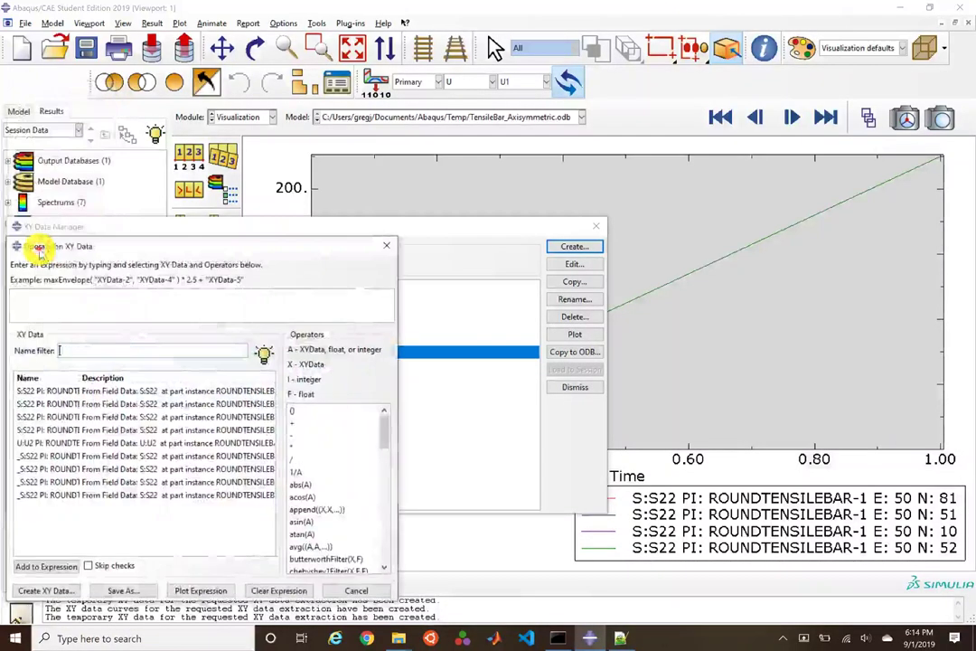
drag(383, 434, 383, 451)
click(312, 516)
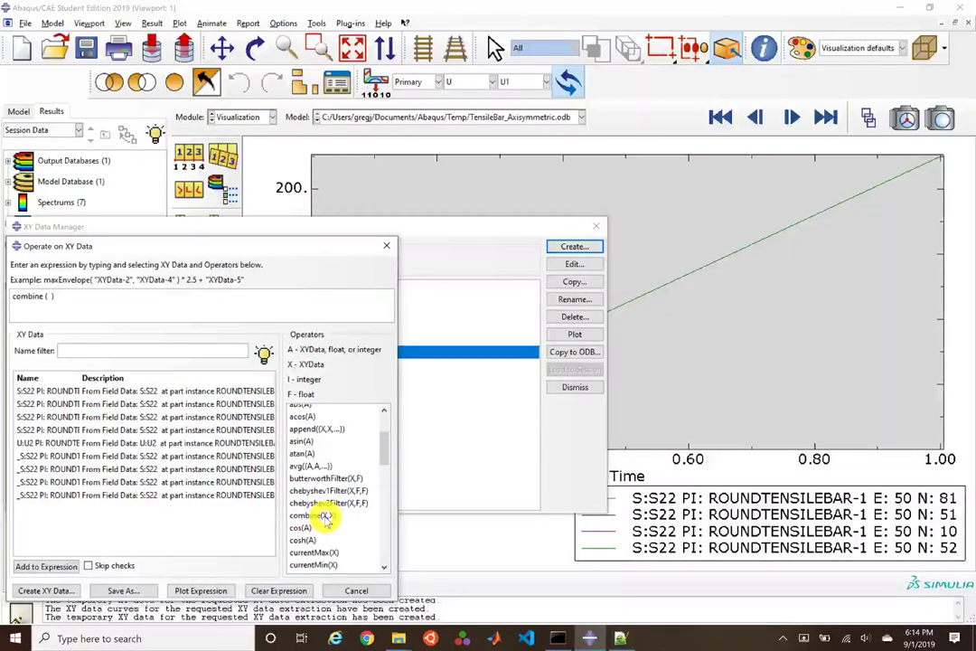
Step: Fill the combine expression with the U2 data of node 13, followed by the S22 data of element 50 node 10
click(126, 441)
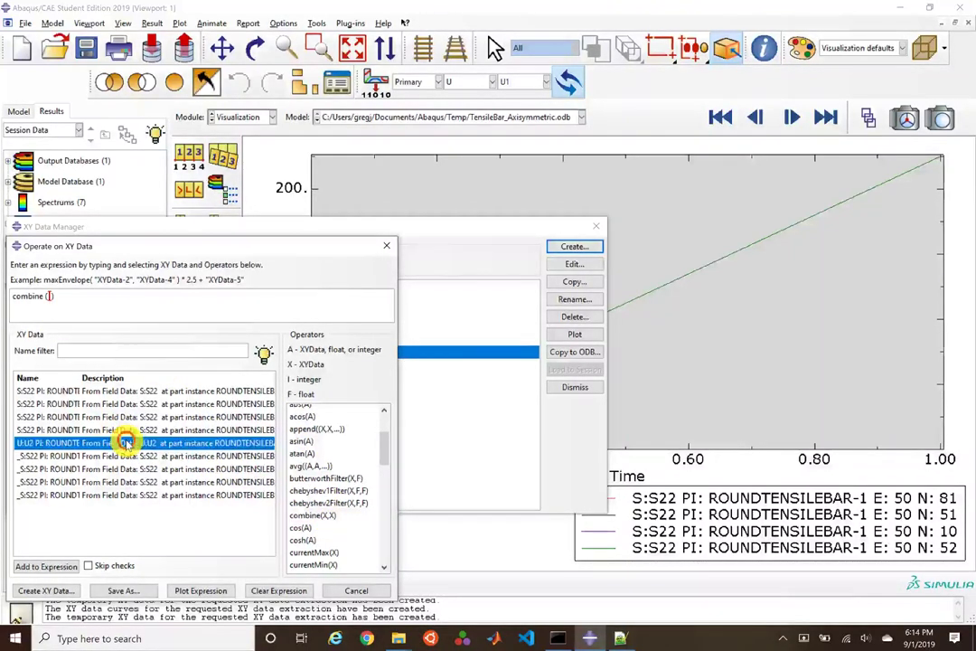
double_click(123, 443)
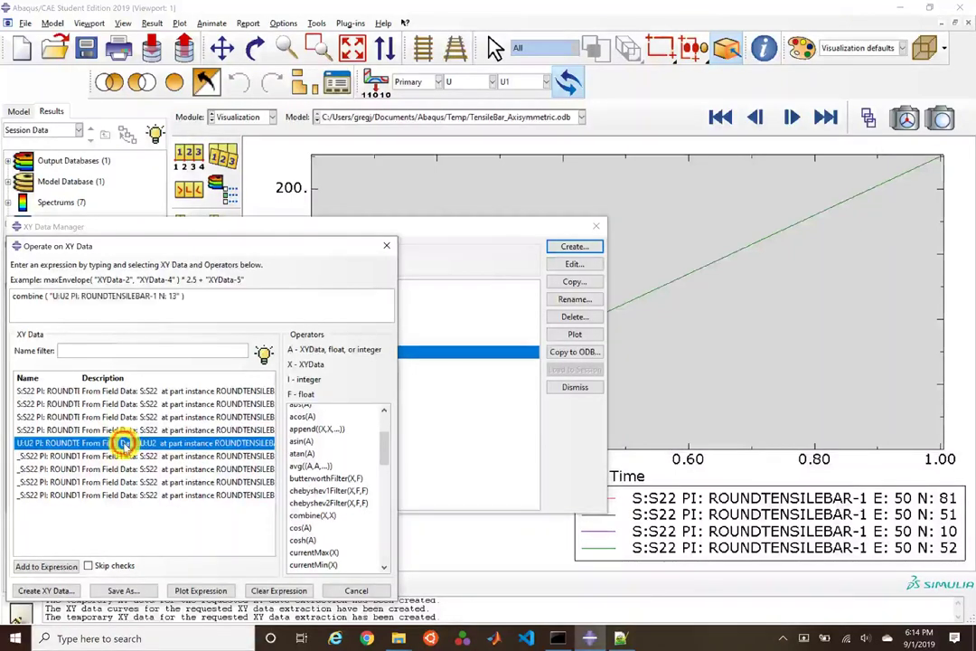
text(,)
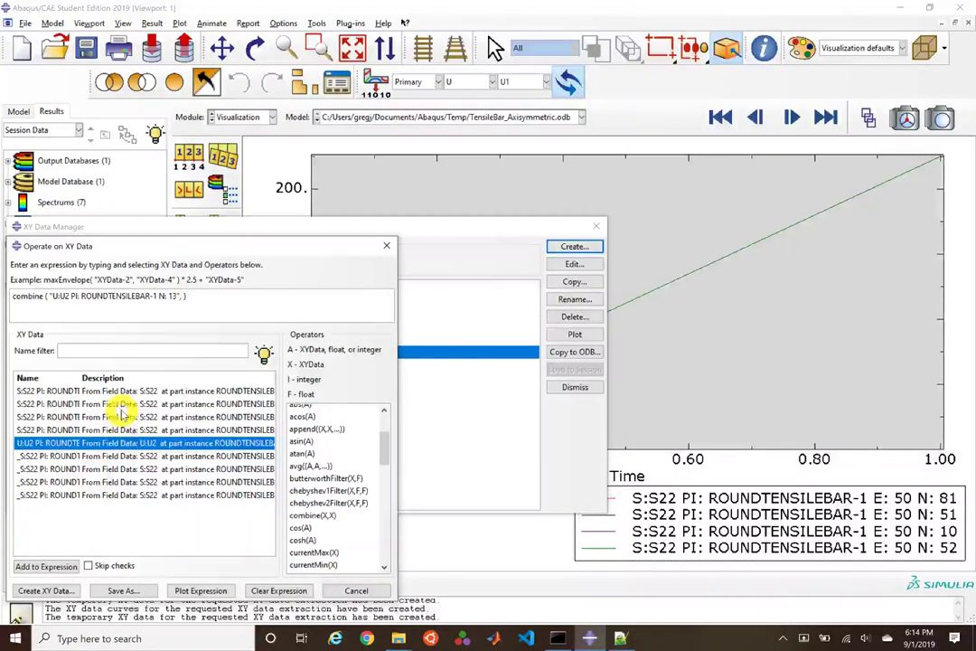
click(254, 391)
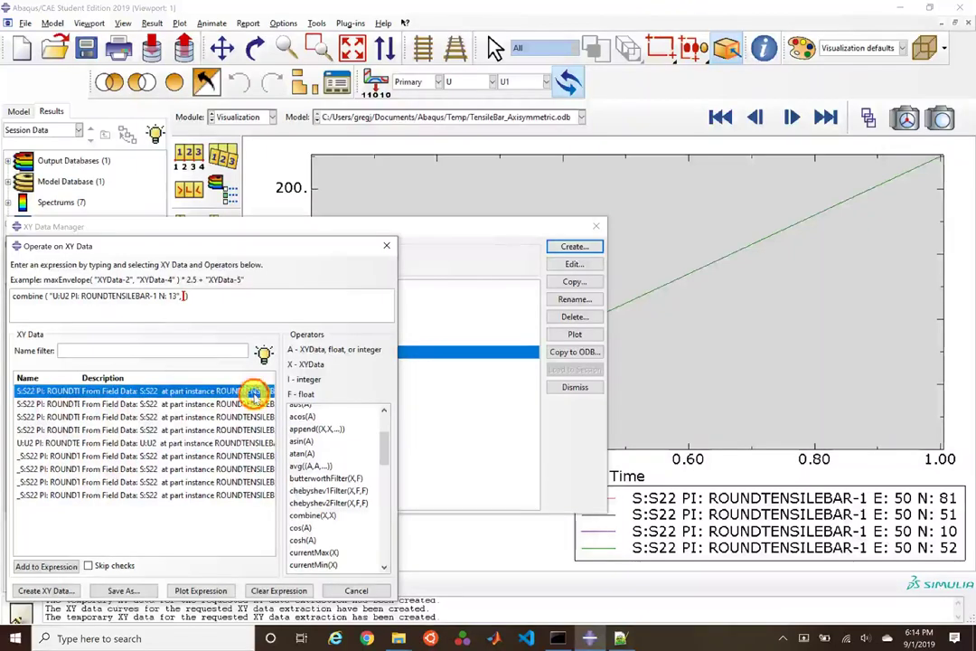
double_click(254, 391)
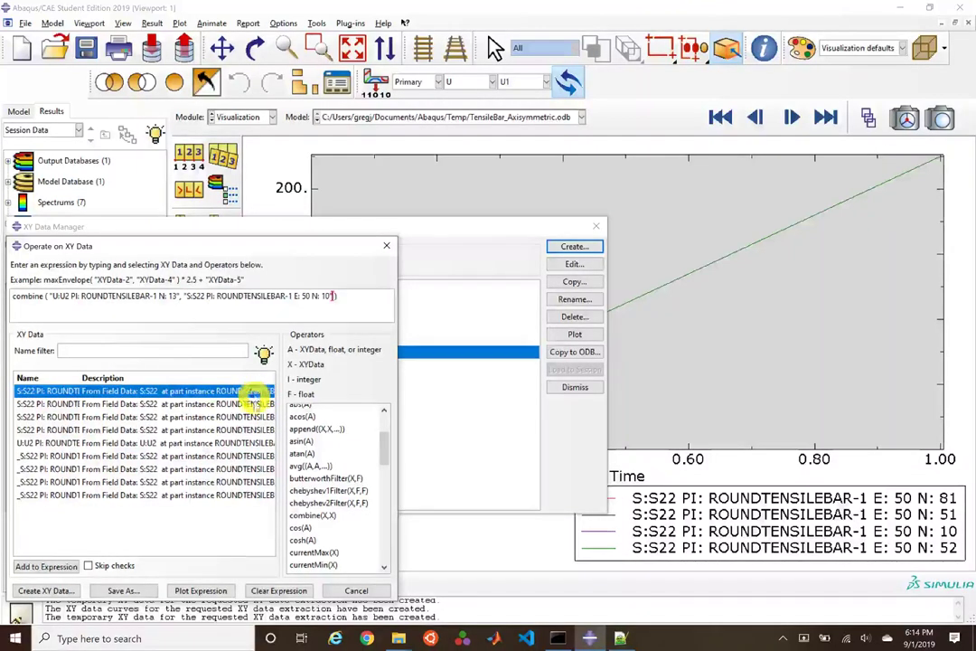
Step: Save the combined expression as XY data named Stess_vs_Displacement
click(116, 591)
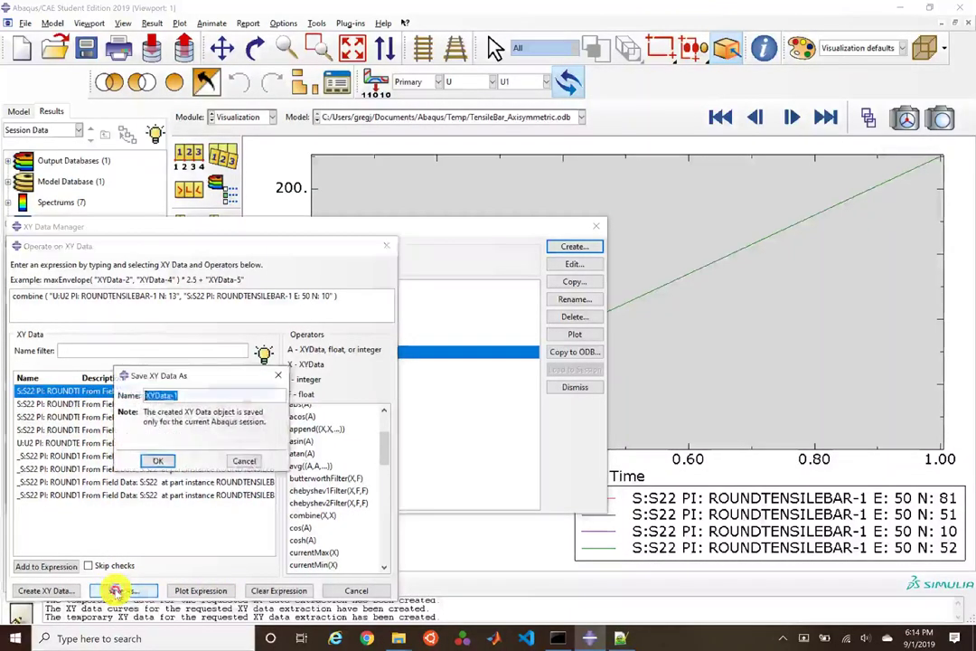
text(F)
key(BackSpace)
text(Di)
key(BackSpace)
key(BackSpace)
text(Stess)
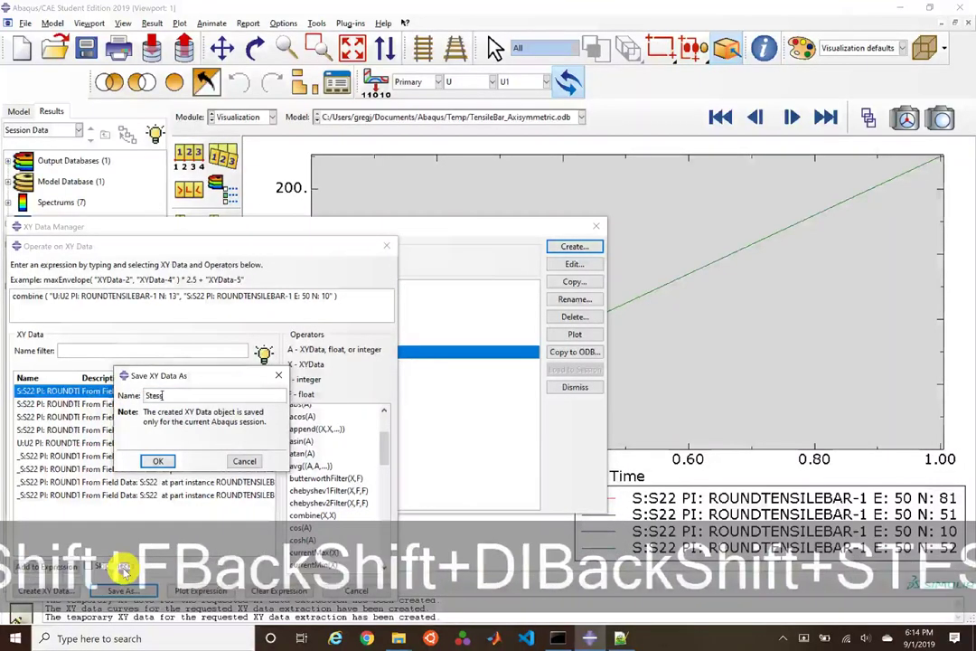
text(_vs_Displacement)
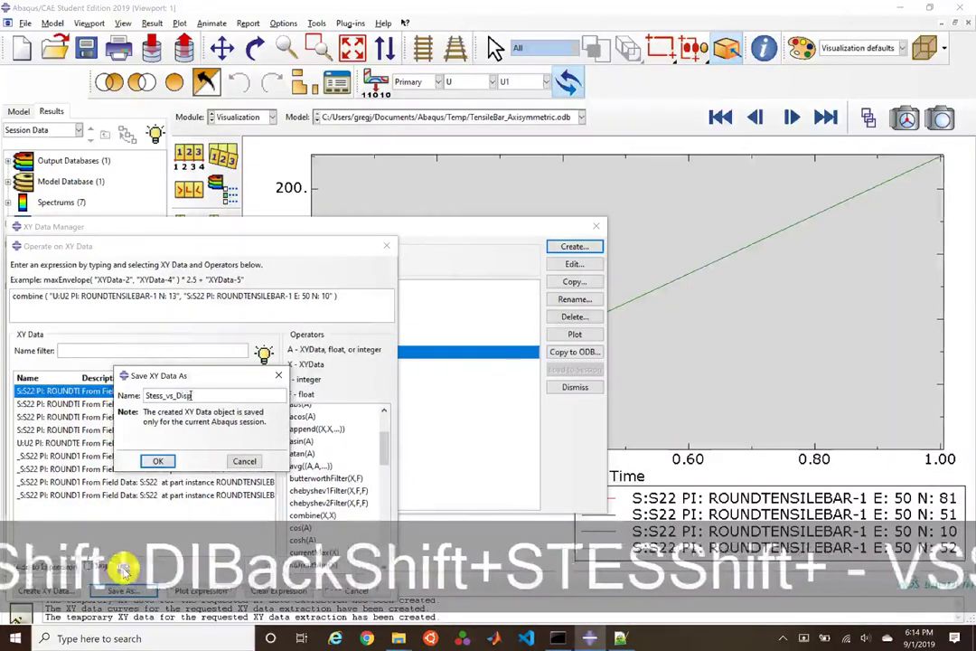
key(Return)
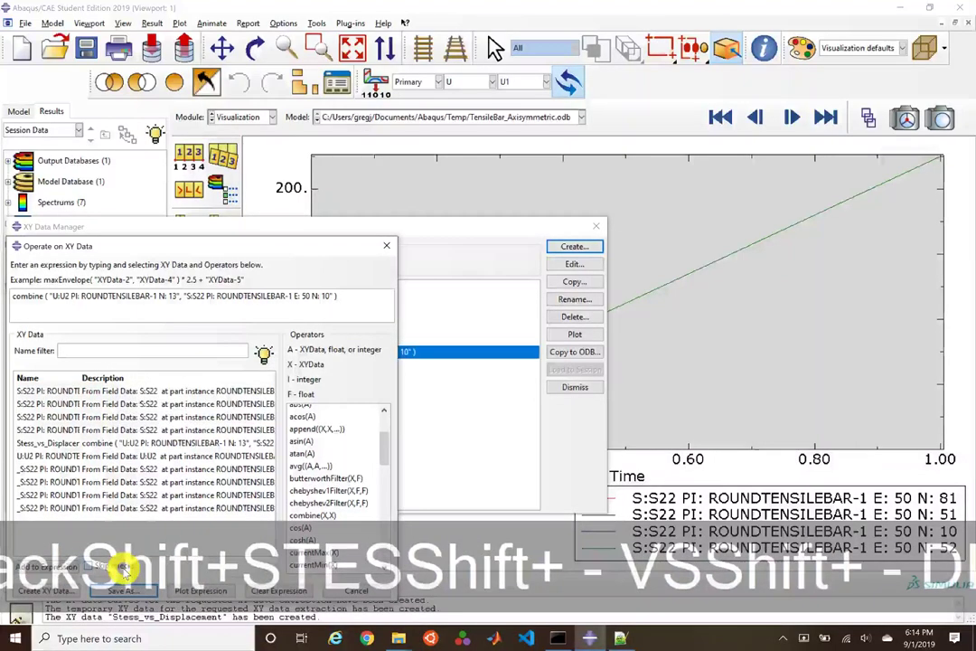
Step: Plot the combined expression and the saved Stess_vs_Displacement data, and close the XY data dialogs to see the whole curve
drag(126, 246, 295, 86)
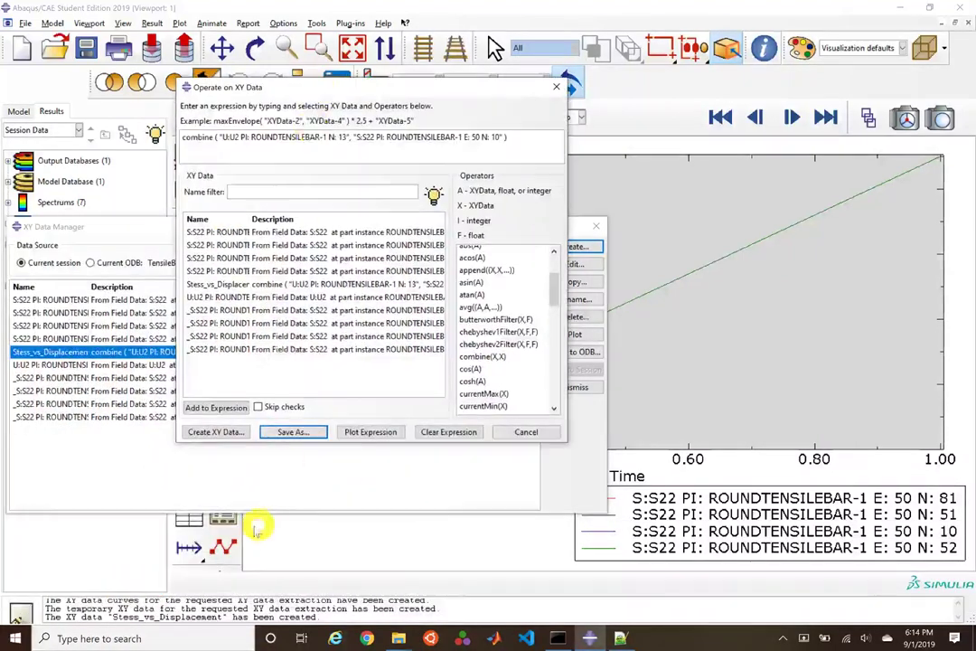
click(376, 431)
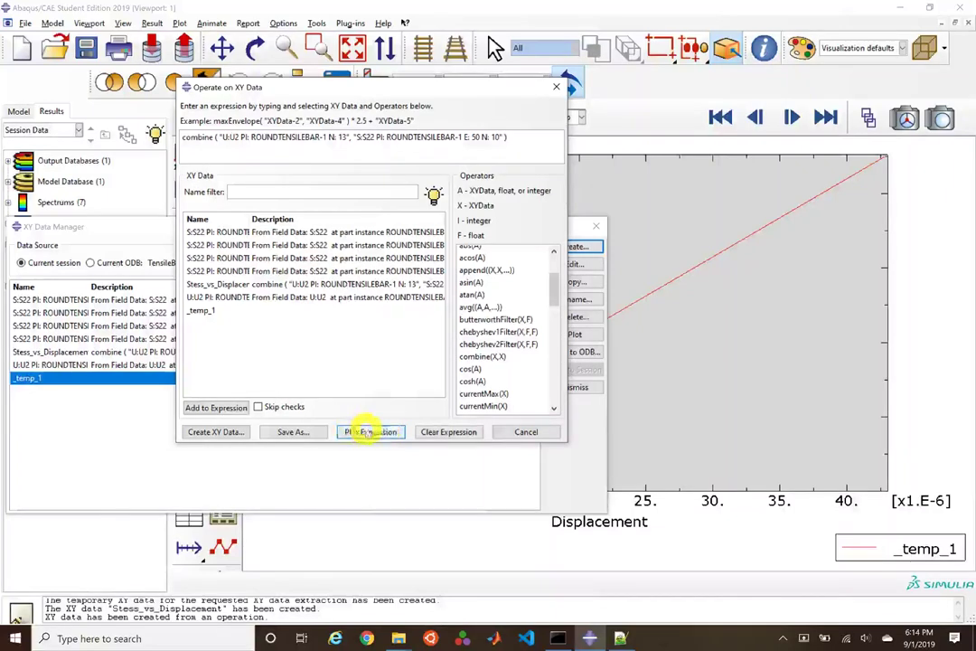
click(518, 432)
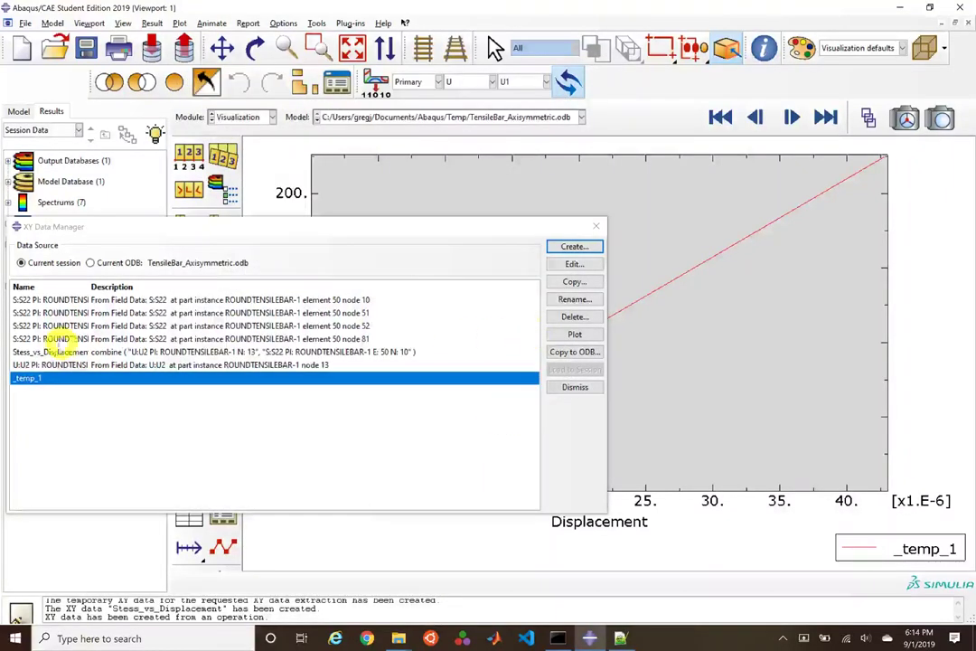
click(31, 351)
click(561, 334)
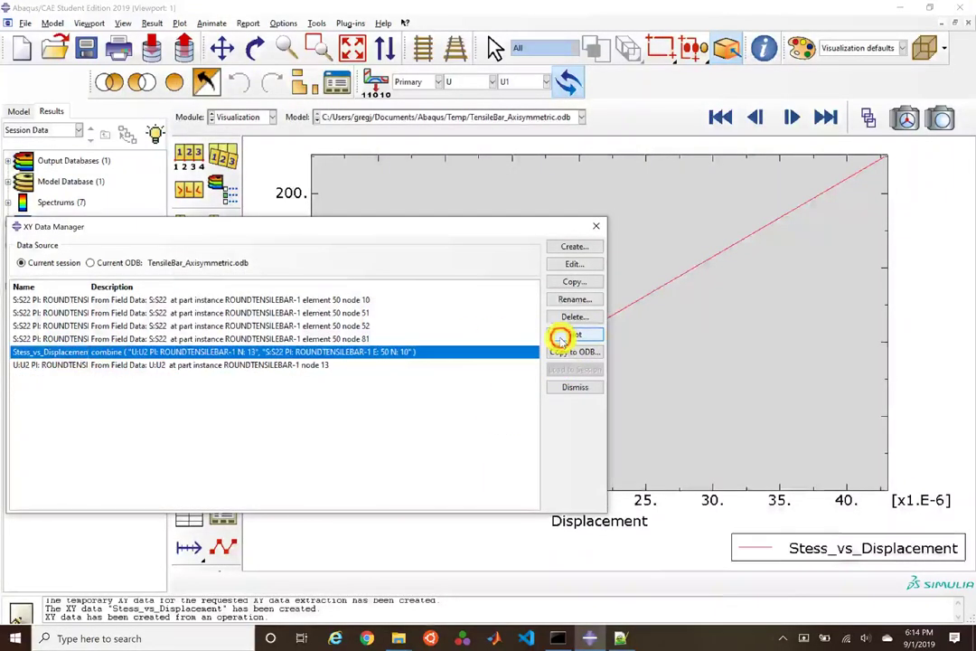
click(596, 226)
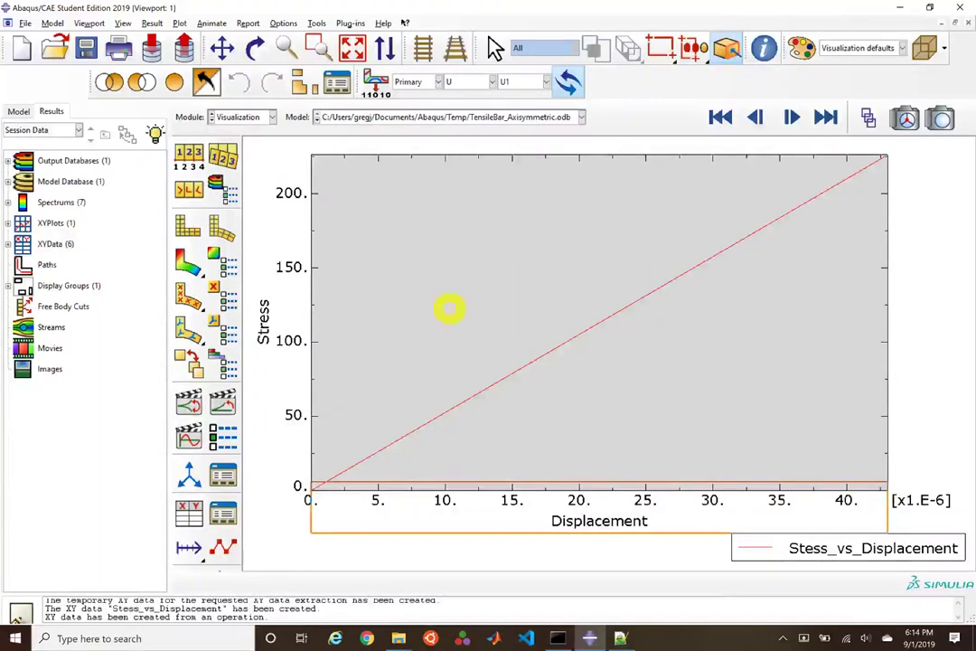
Step: Return to the contour plot on the deformed bar and show the whole model at an oblique angle
click(189, 262)
scroll(510, 379, down, 5)
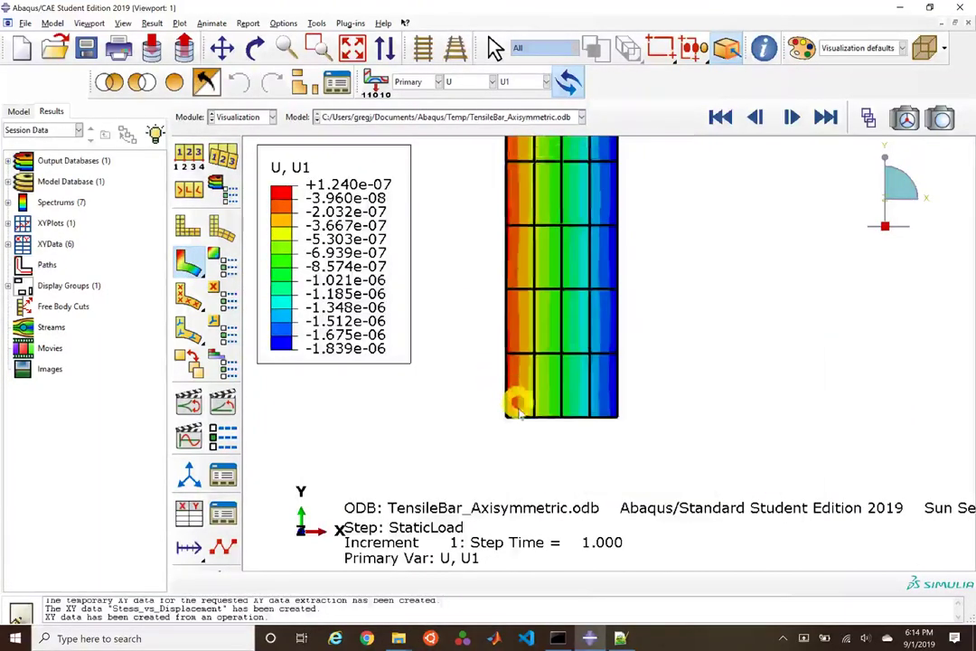
click(353, 47)
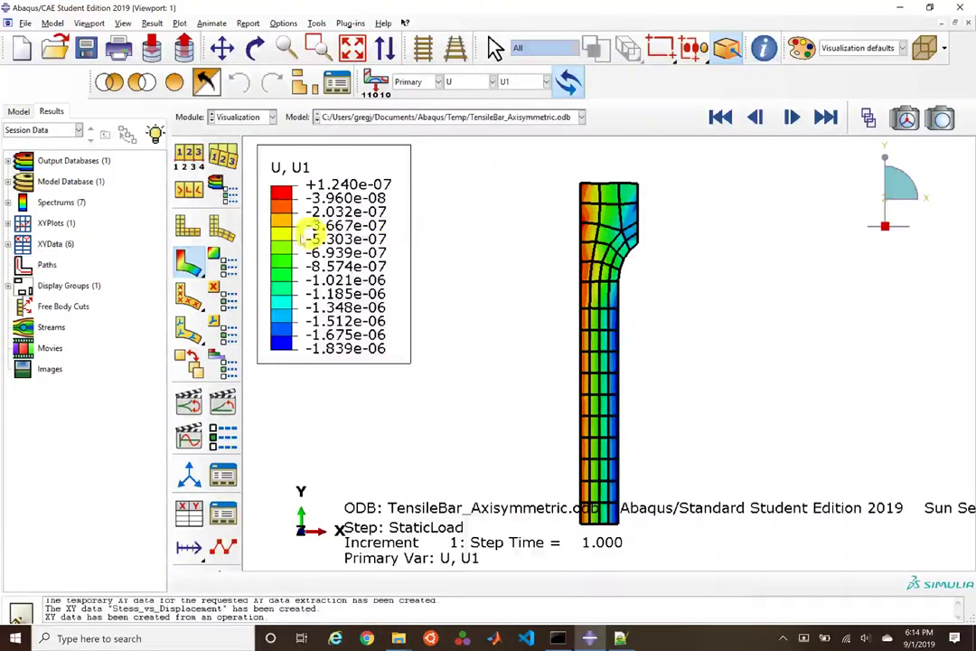
ctrl+alt+drag(745, 235, 560, 355)
key(Escape)
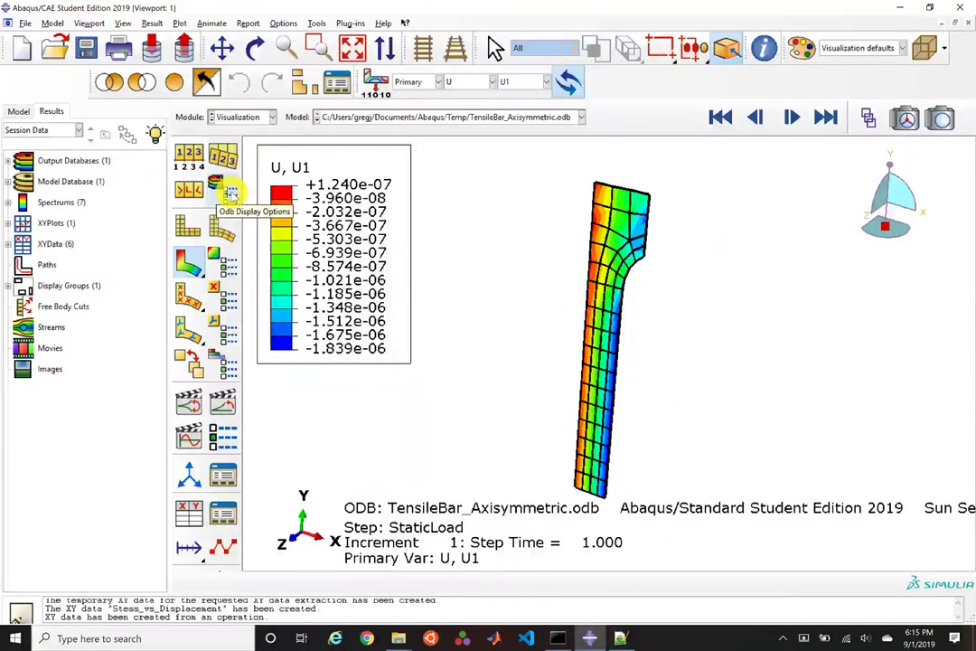
Step: Sweep the axisymmetric elements from 0 to 360 degrees with 36 segments and examine the full 3D bar
click(230, 194)
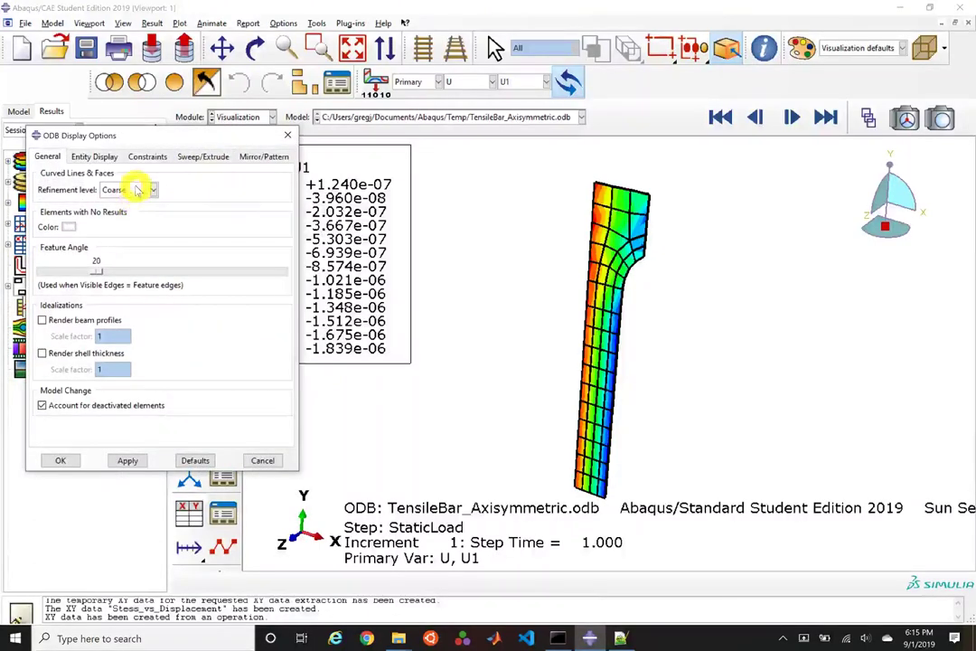
click(217, 159)
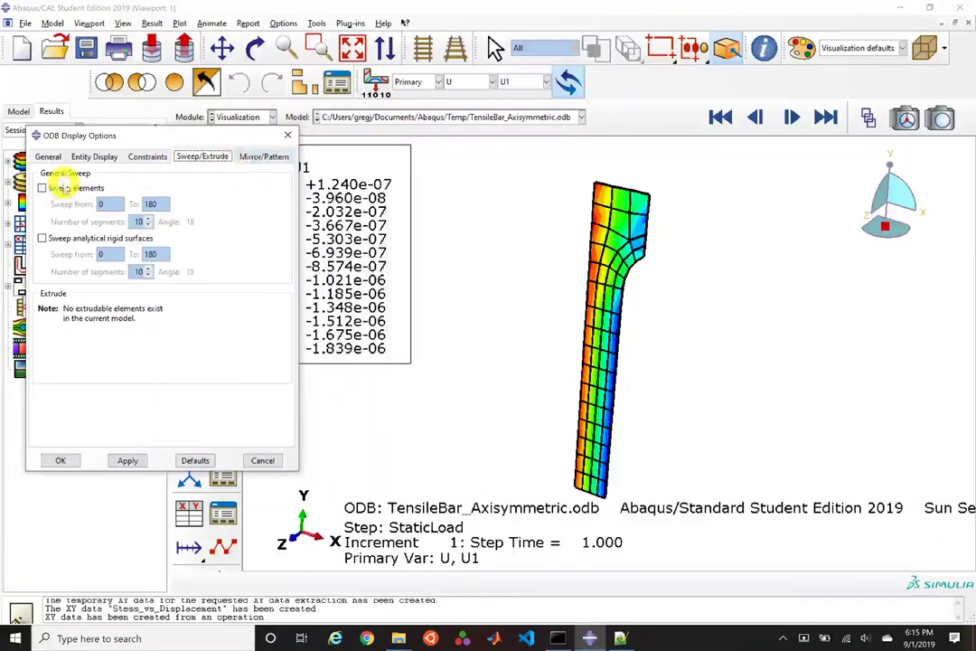
click(43, 188)
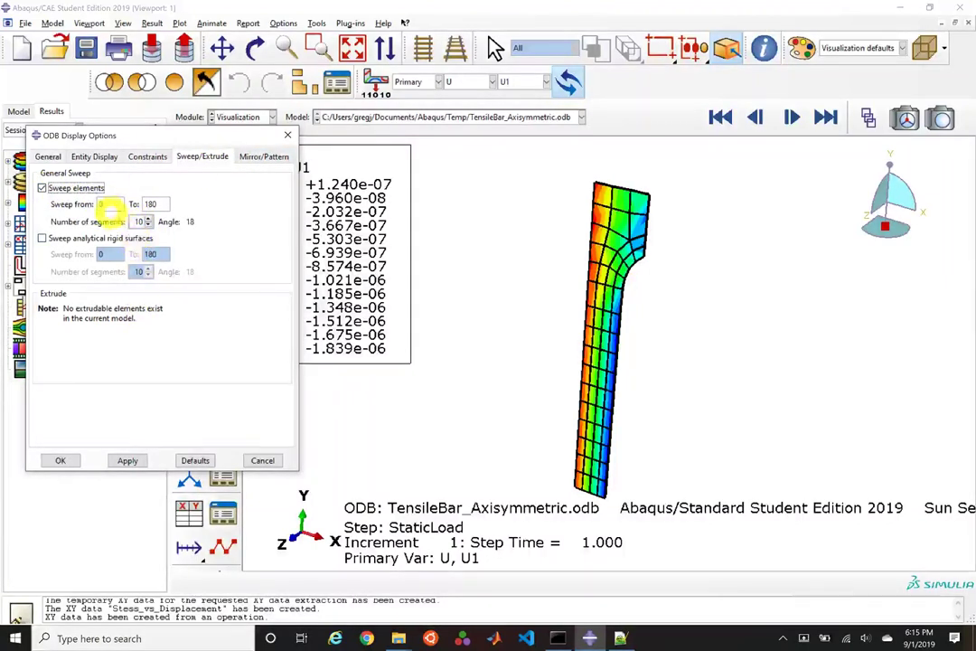
drag(156, 205, 117, 204)
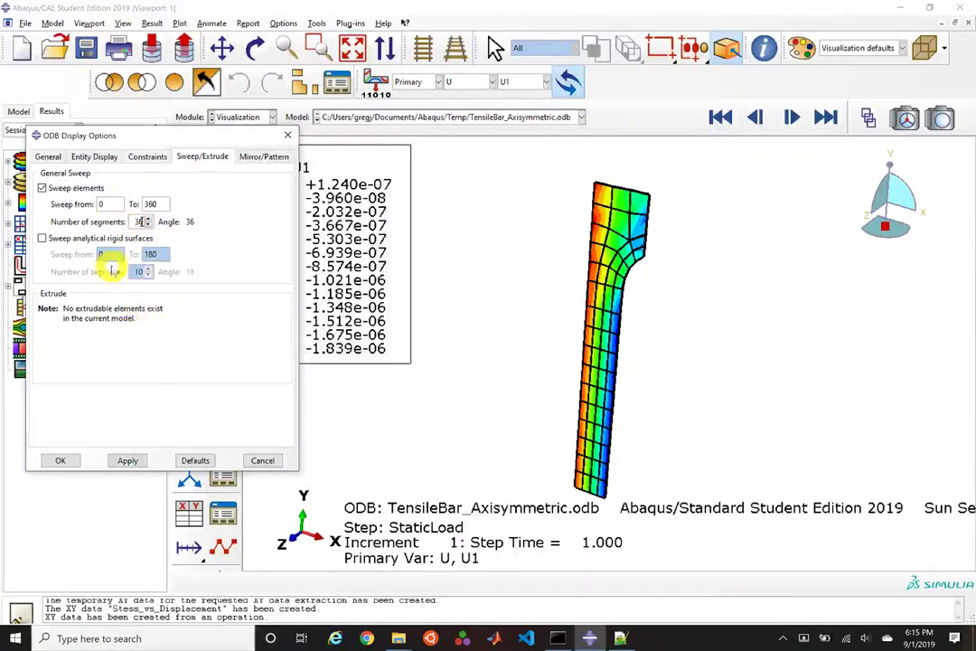
click(129, 461)
ctrl+alt+drag(597, 278, 574, 310)
drag(619, 367, 507, 272)
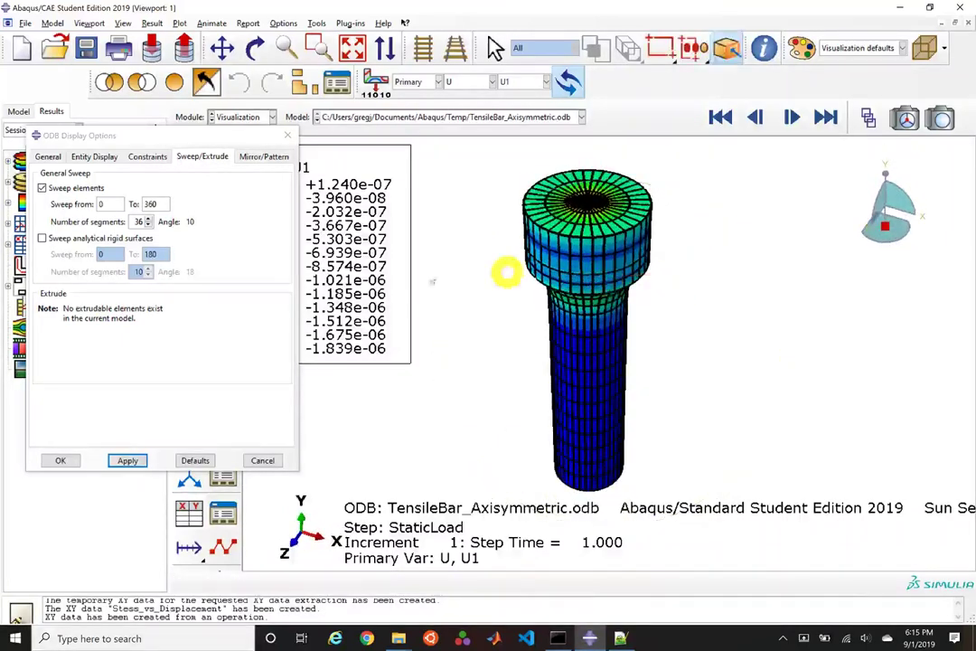
Step: Reduce the element sweep to 0 to 270 degrees with 27 segments and inspect the cut-open interior of the bar
double_click(147, 204)
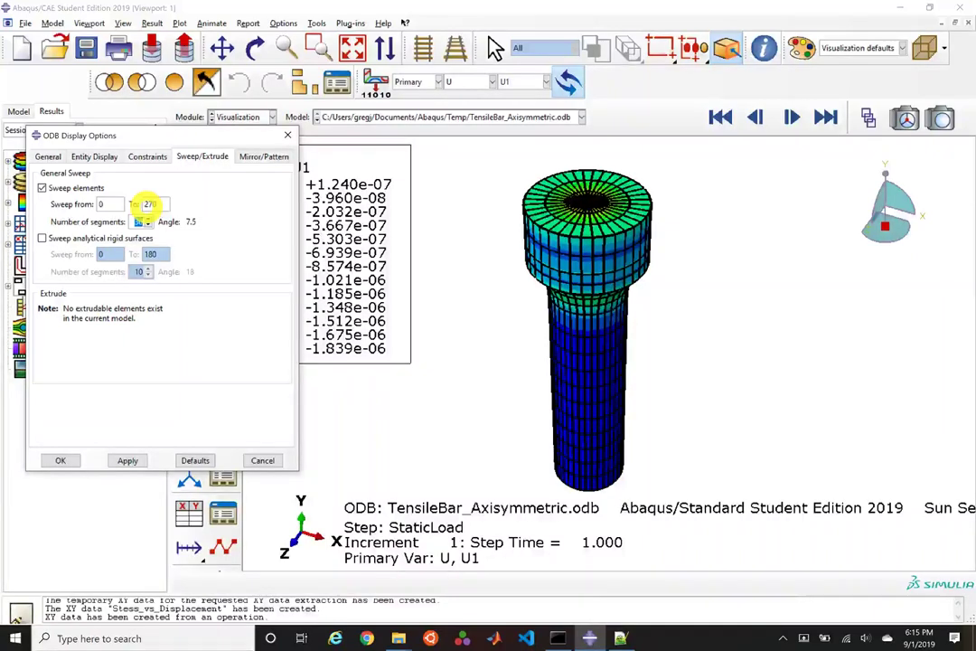
click(128, 460)
ctrl+alt+drag(642, 360, 579, 434)
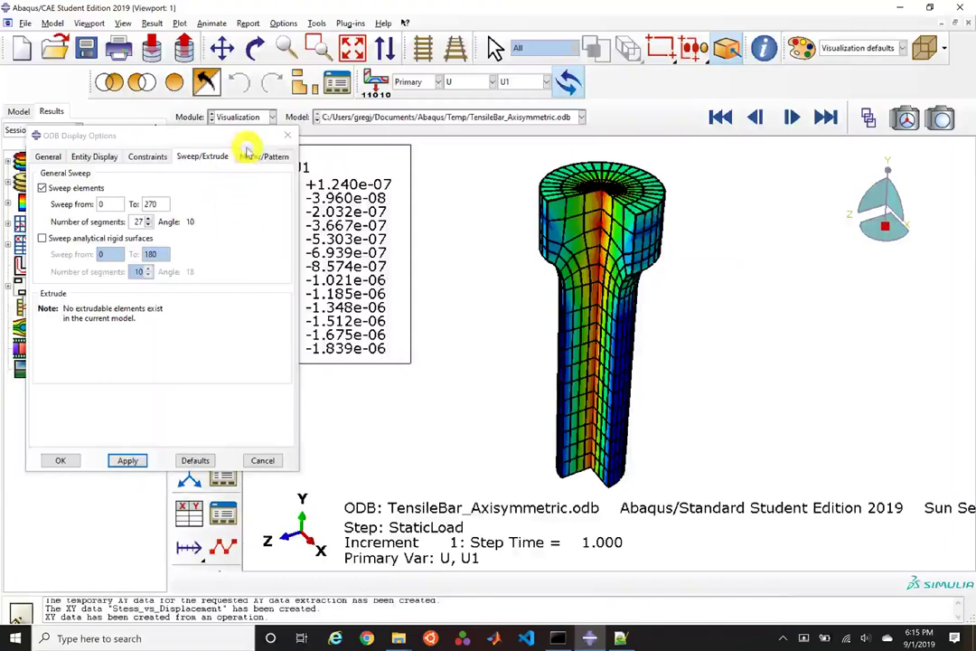
Step: Mirror the displayed model about the global XZ plane to show the full length of the bar
click(251, 157)
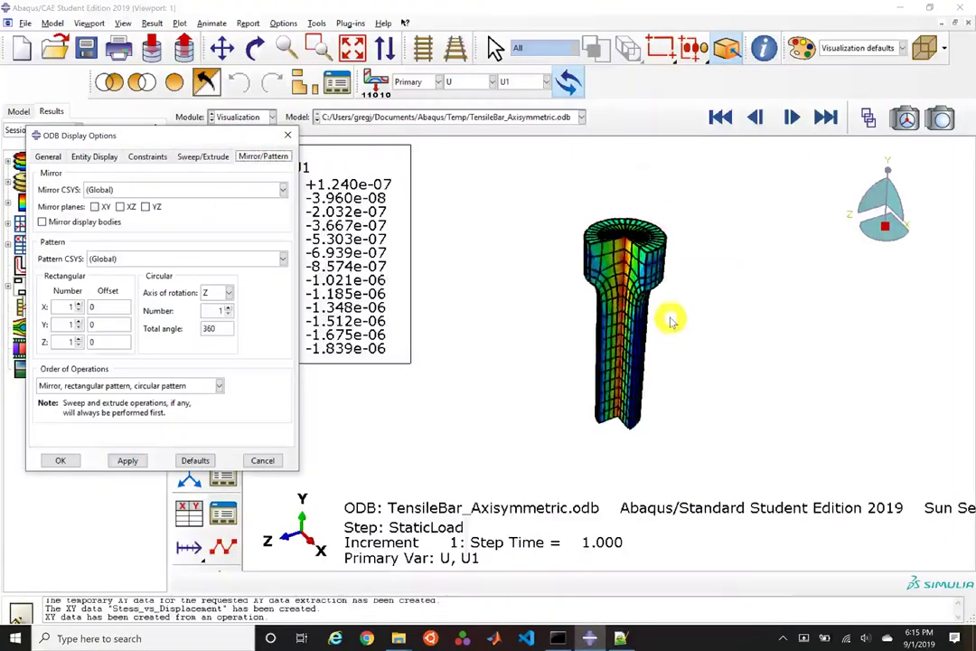
mouse_move(644, 431)
ctrl+alt+mouse_down()
mouse_move(632, 344)
mouse_move(638, 253)
mouse_move(653, 436)
ctrl+alt+mouse_up()
ctrl+alt+drag(714, 375, 701, 445)
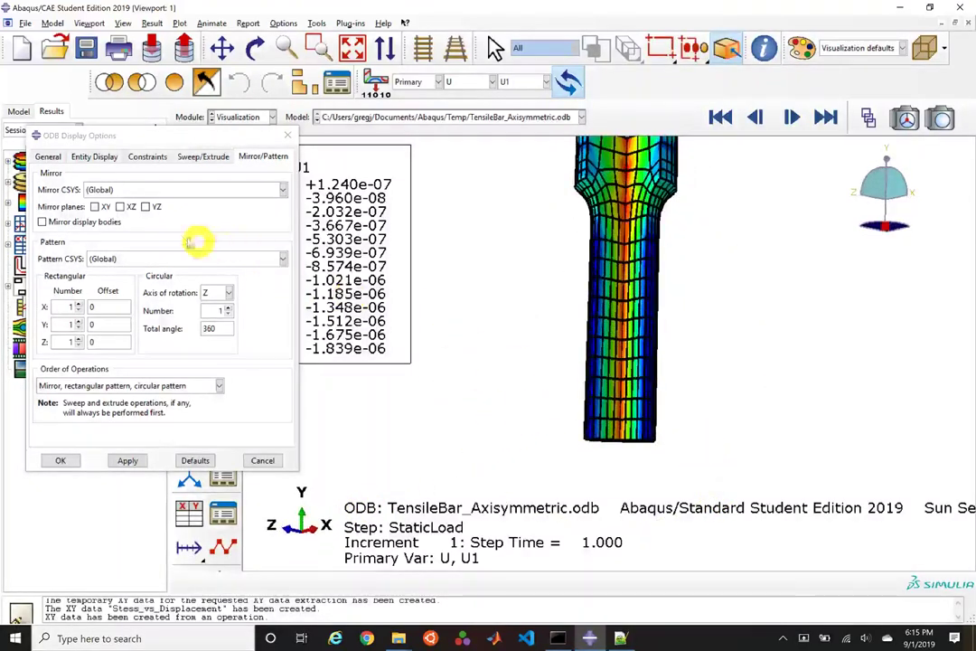
click(120, 207)
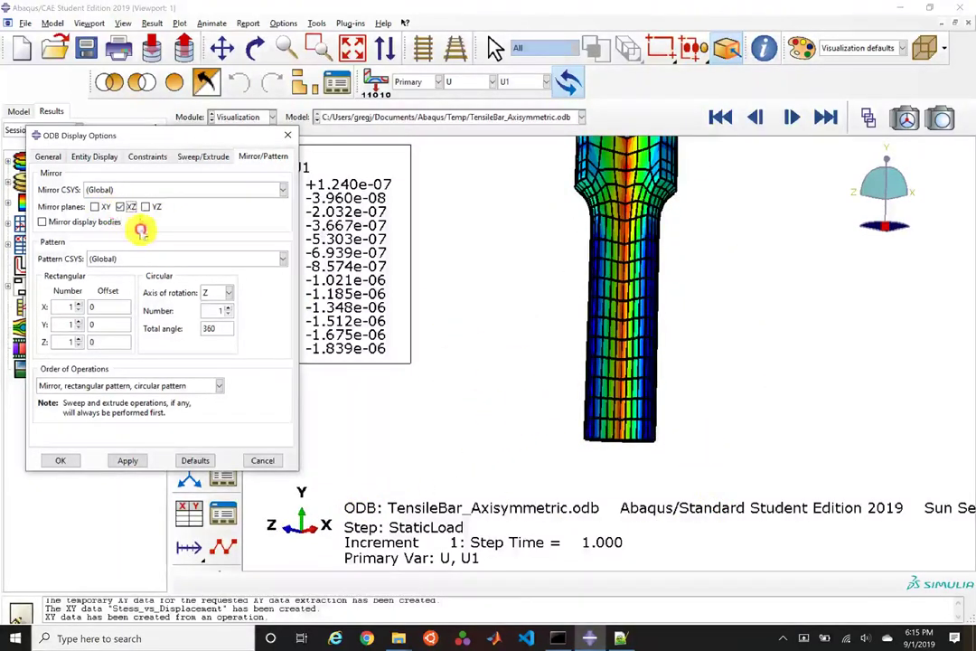
click(128, 461)
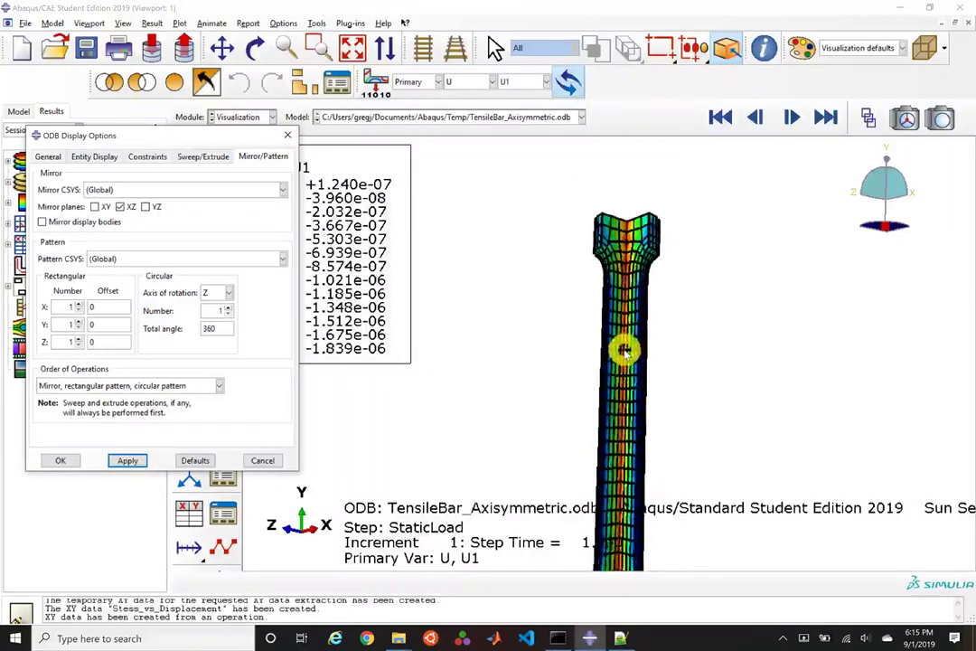
Step: Accept the mirrored display settings and examine the full cut-open bar from both ends
ctrl+alt+drag(669, 282, 586, 327)
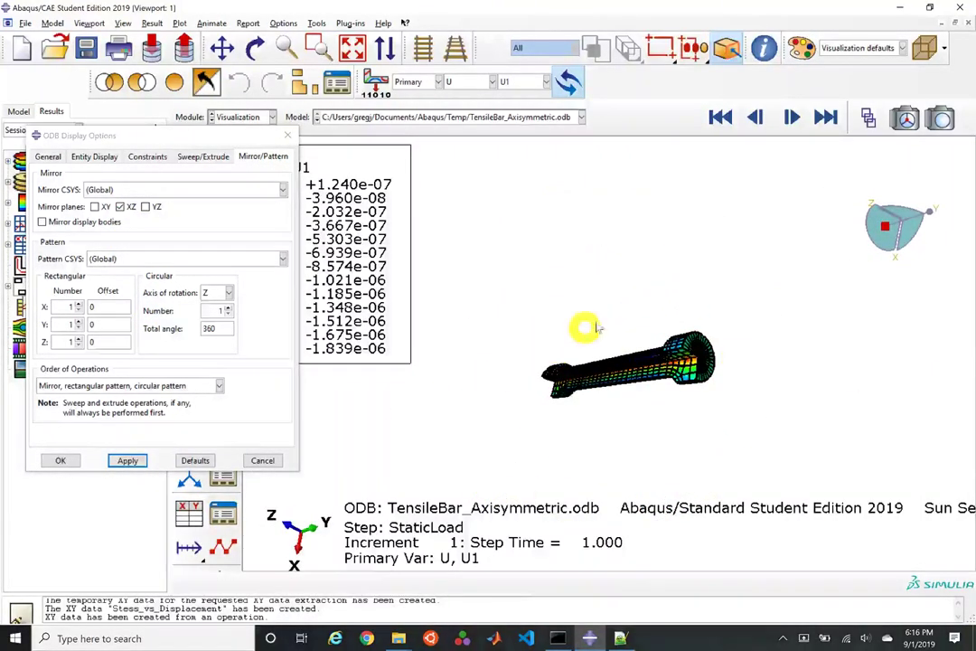
click(358, 48)
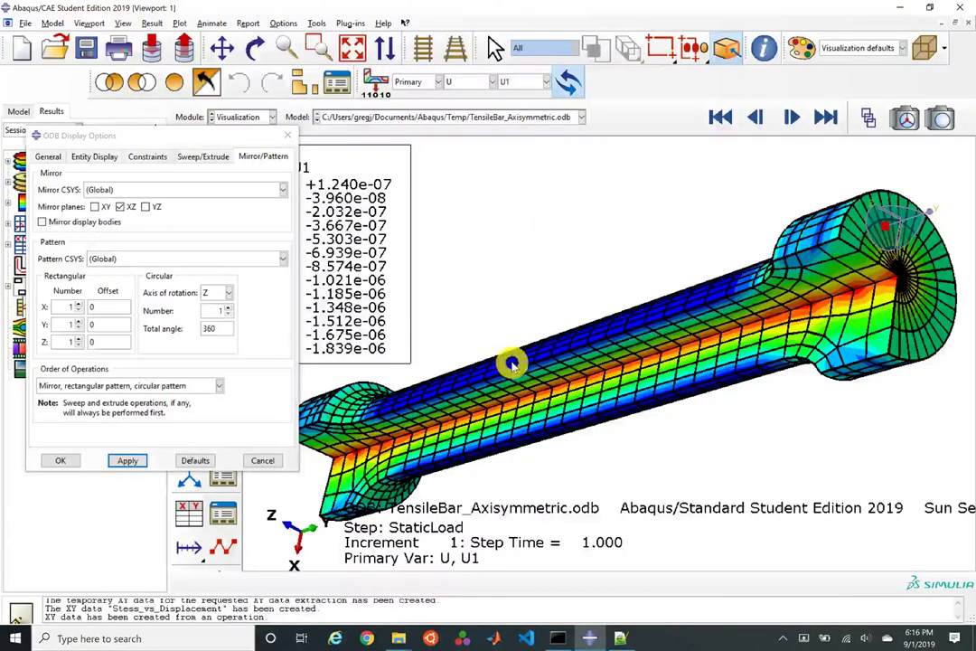
click(67, 461)
ctrl+alt+drag(408, 398, 652, 319)
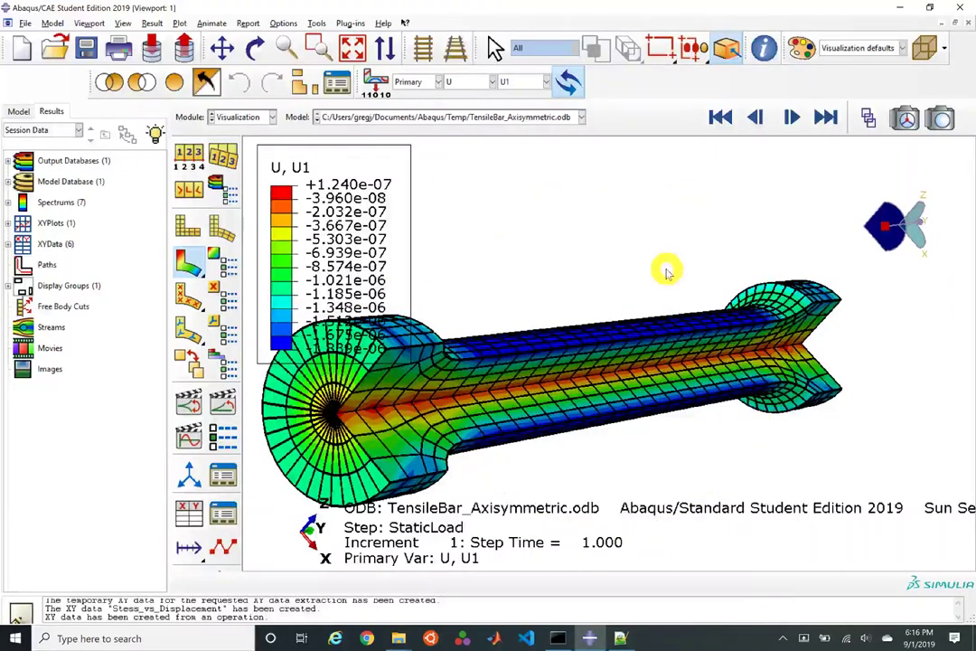
ctrl+alt+drag(690, 304, 682, 327)
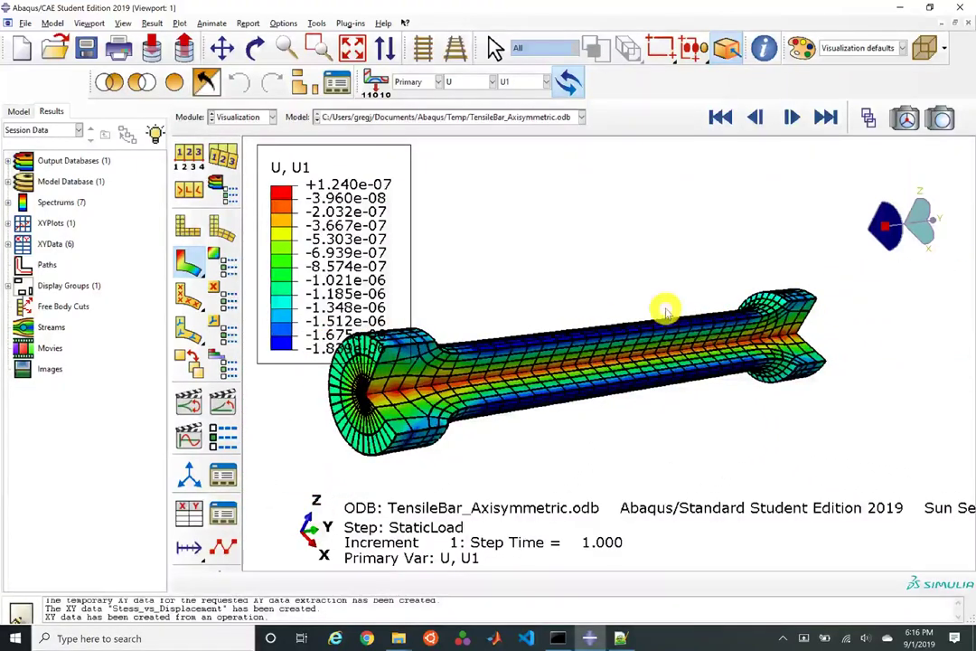
Step: Save the model database as TensileBar in the Temp folder
key(super+Left)
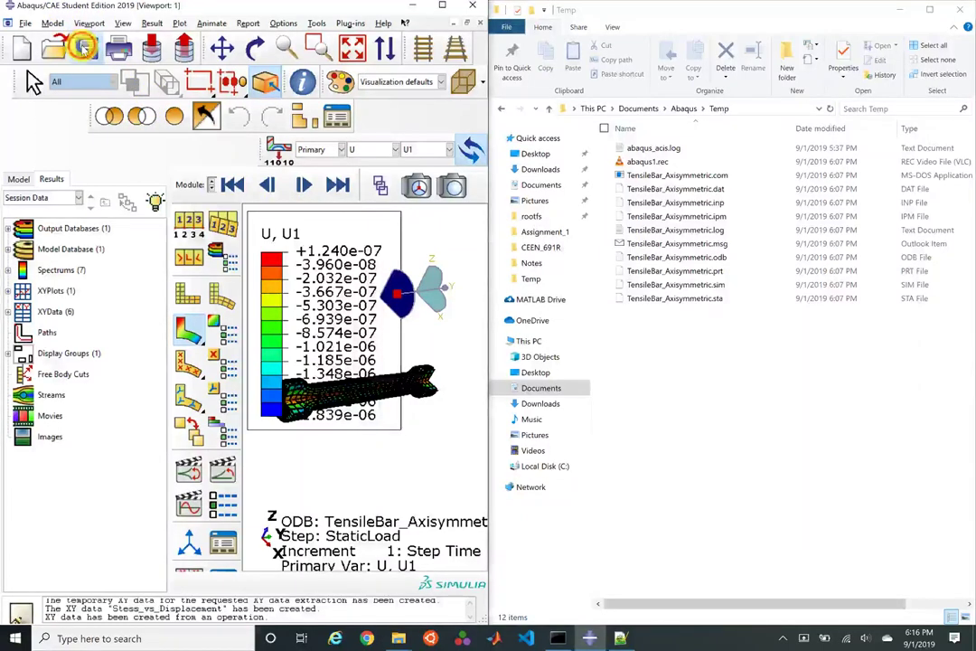
click(84, 47)
click(452, 387)
click(453, 403)
click(458, 404)
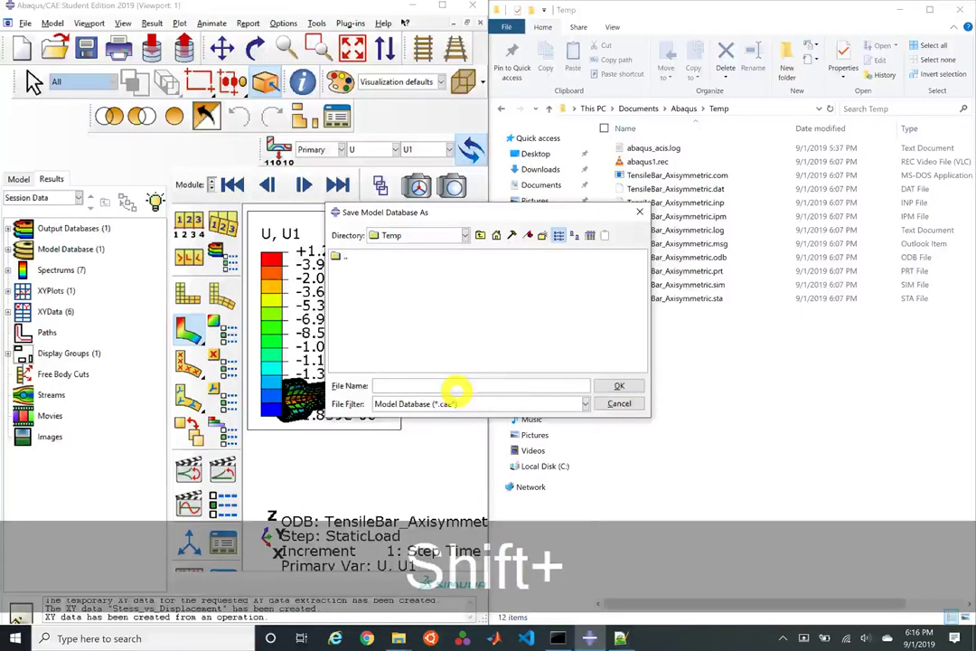
text(TensileBar)
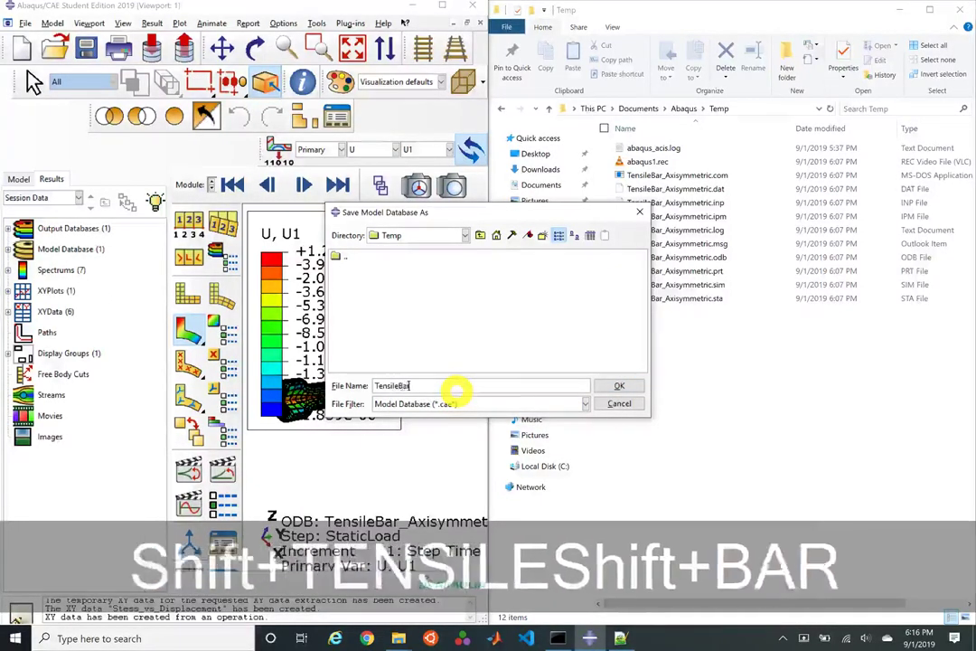
key(Return)
click(442, 4)
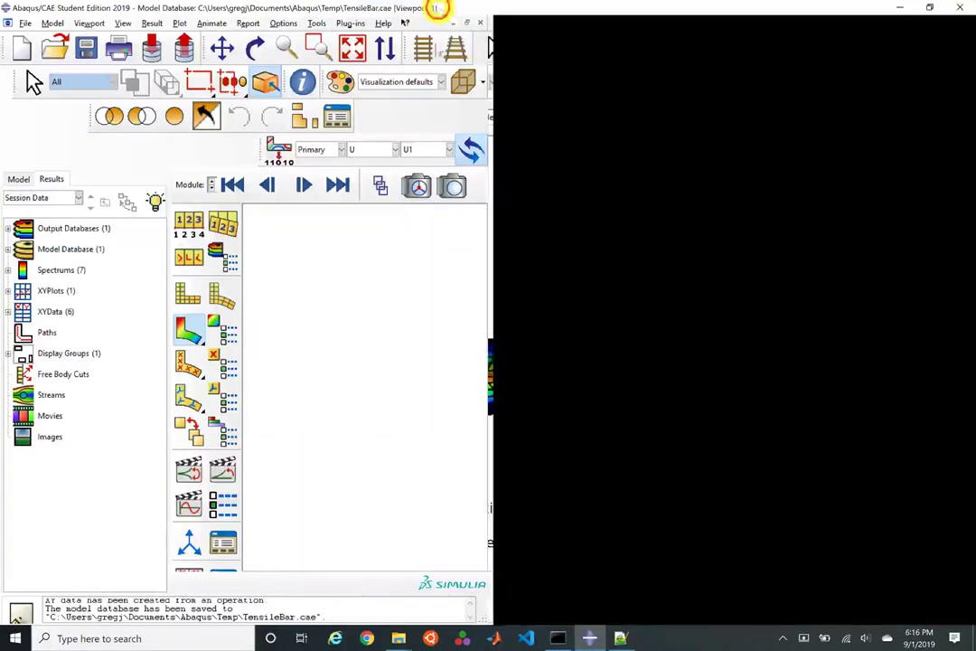
scroll(536, 321, up, 2)
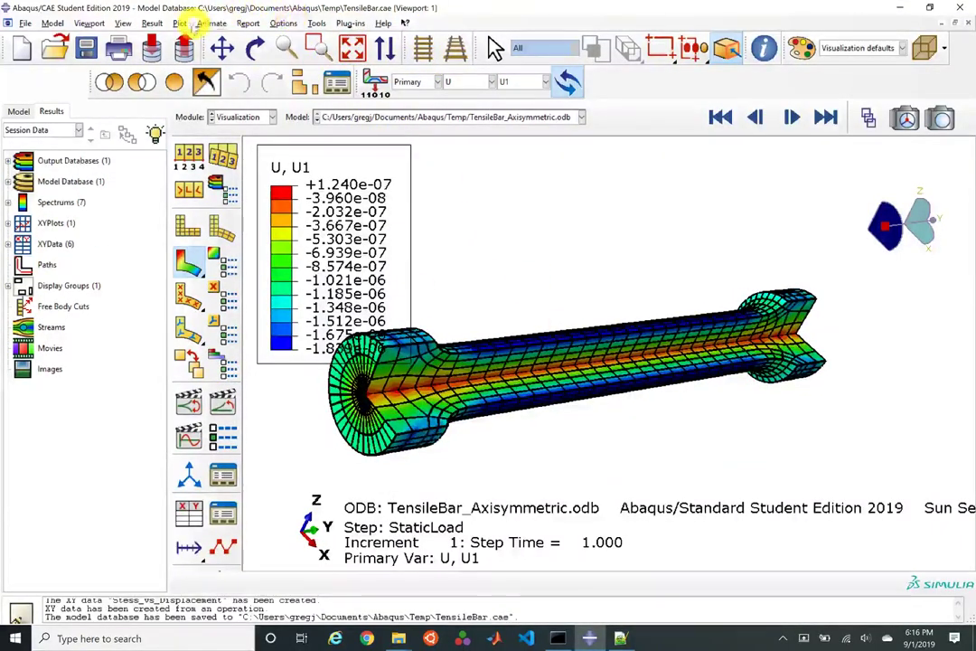
Step: Apply the front XY view to the mirrored bar using the Views toolbar and fit the whole model in the viewport
click(126, 23)
mouse_move(126, 198)
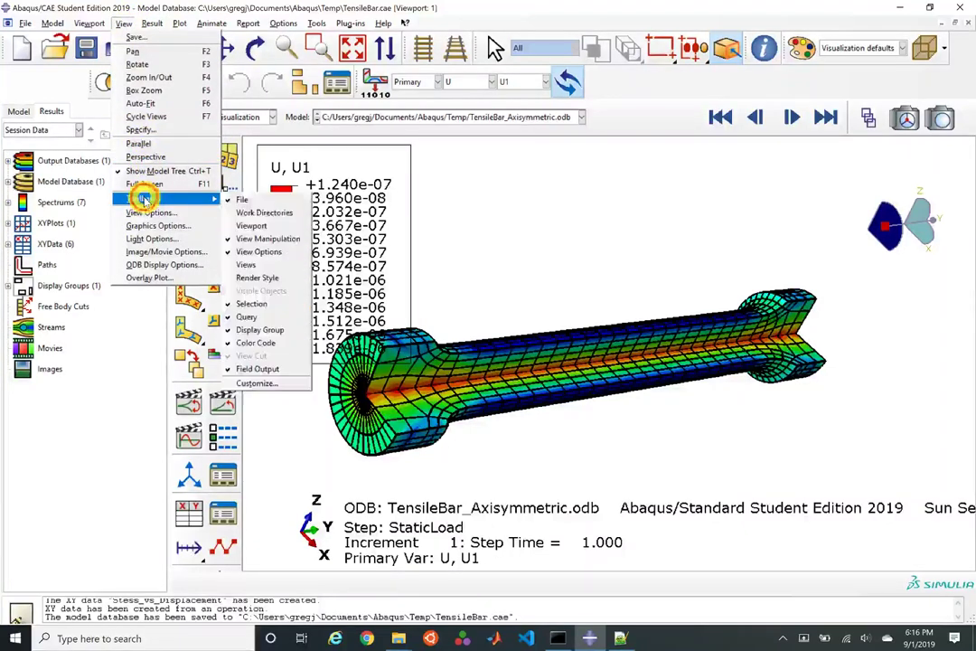
click(251, 264)
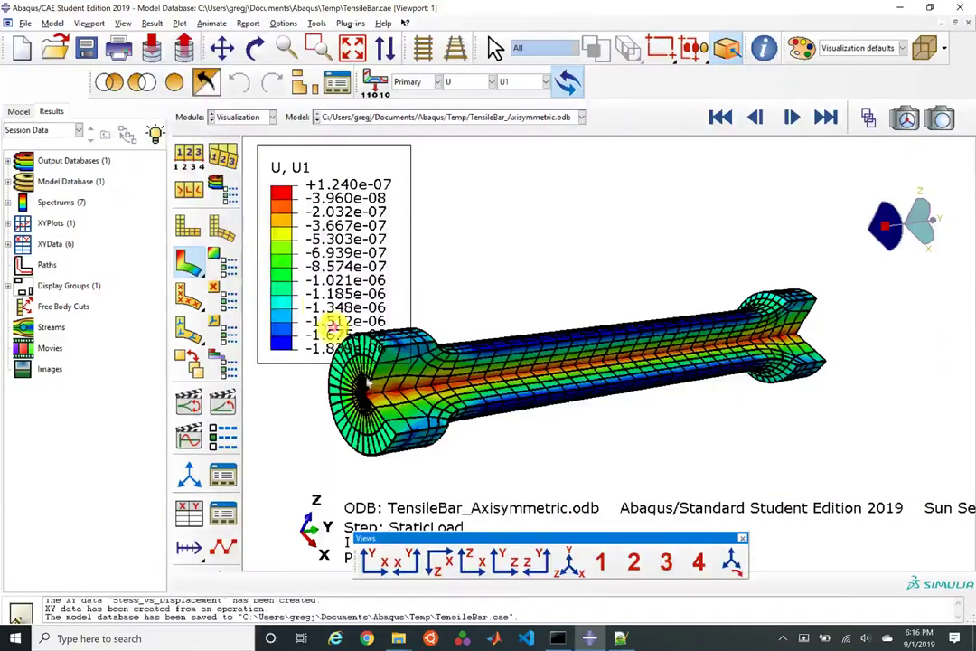
click(372, 562)
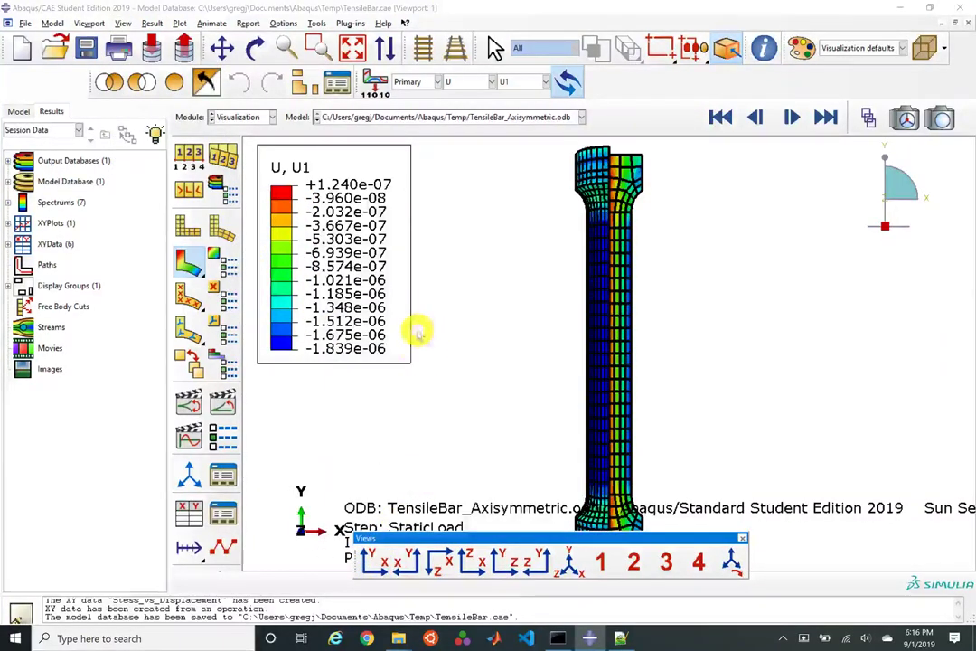
click(743, 538)
click(360, 45)
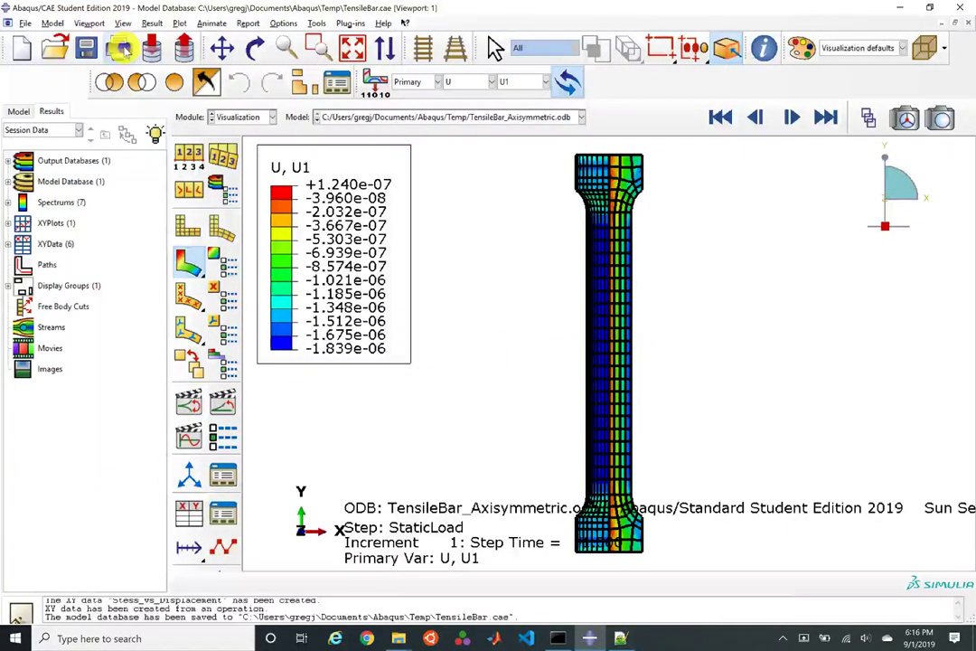
Step: Print all viewports to a PNG file named TensileBar at on-screen size, without reducing to 256 colors
click(122, 50)
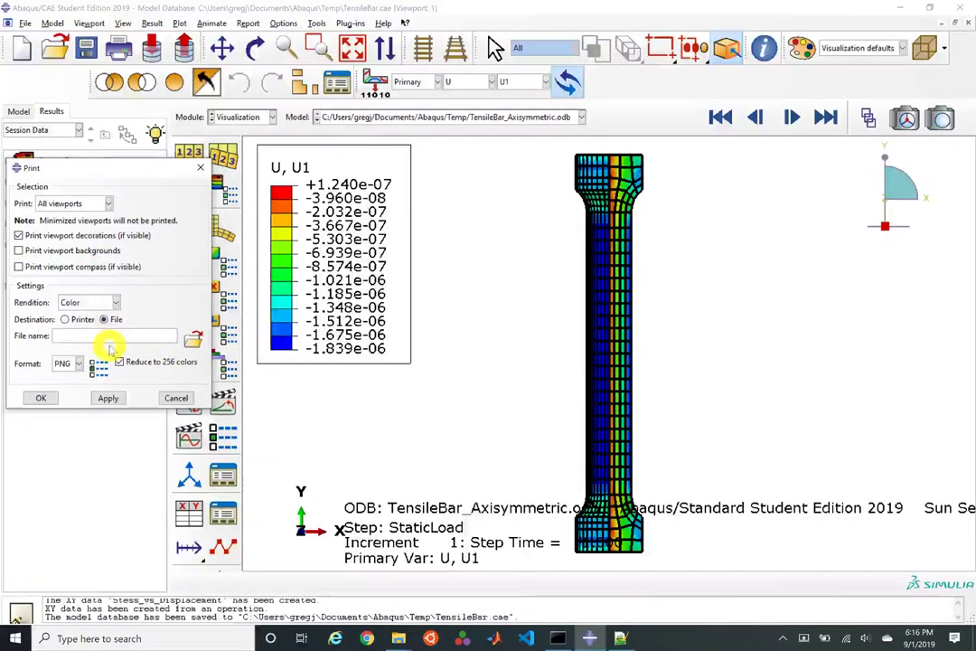
click(192, 342)
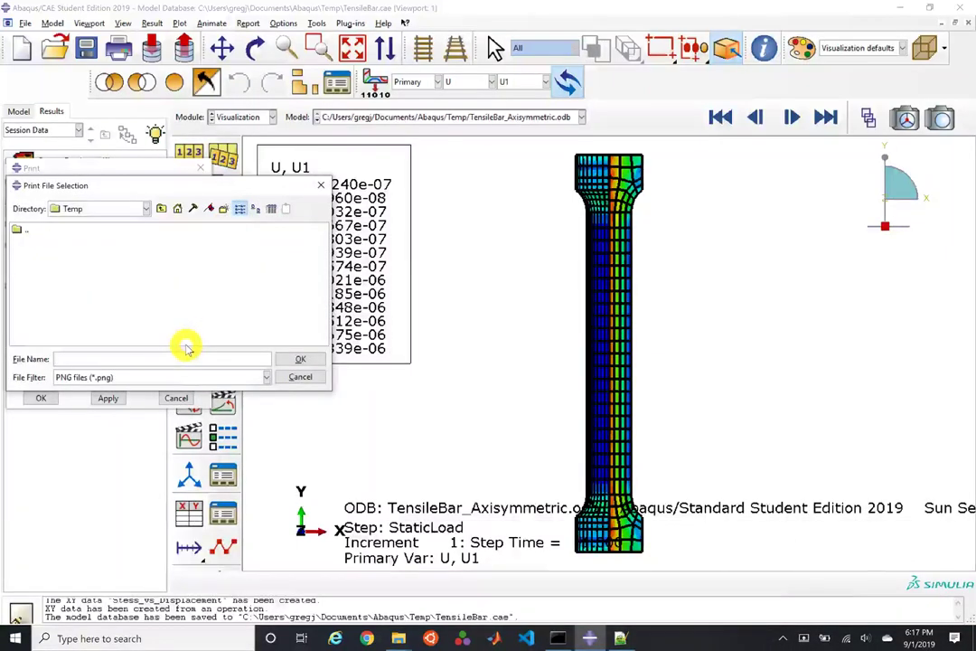
text(TensileBar)
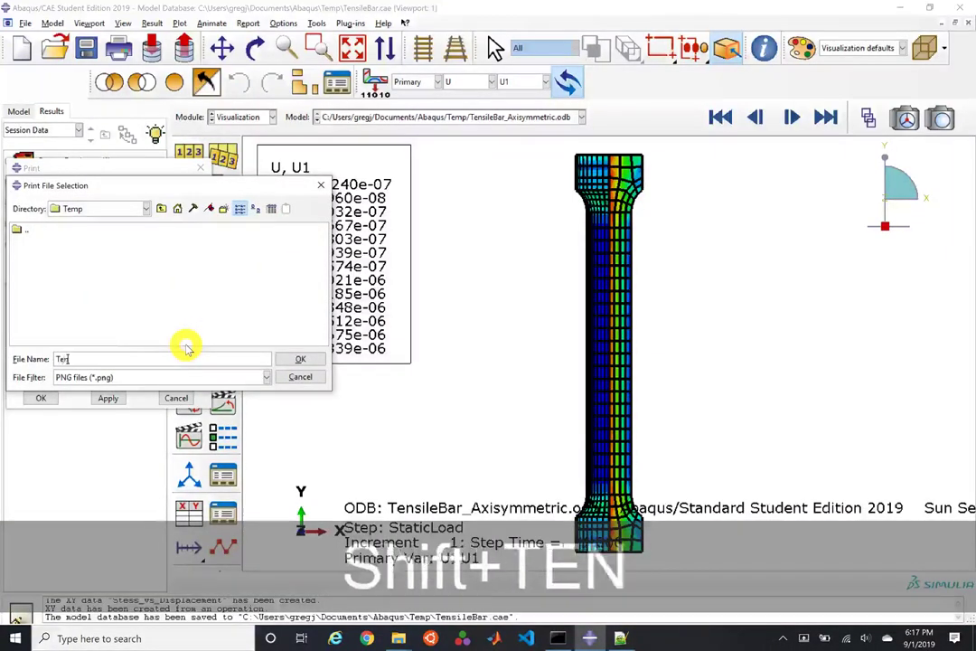
key(Return)
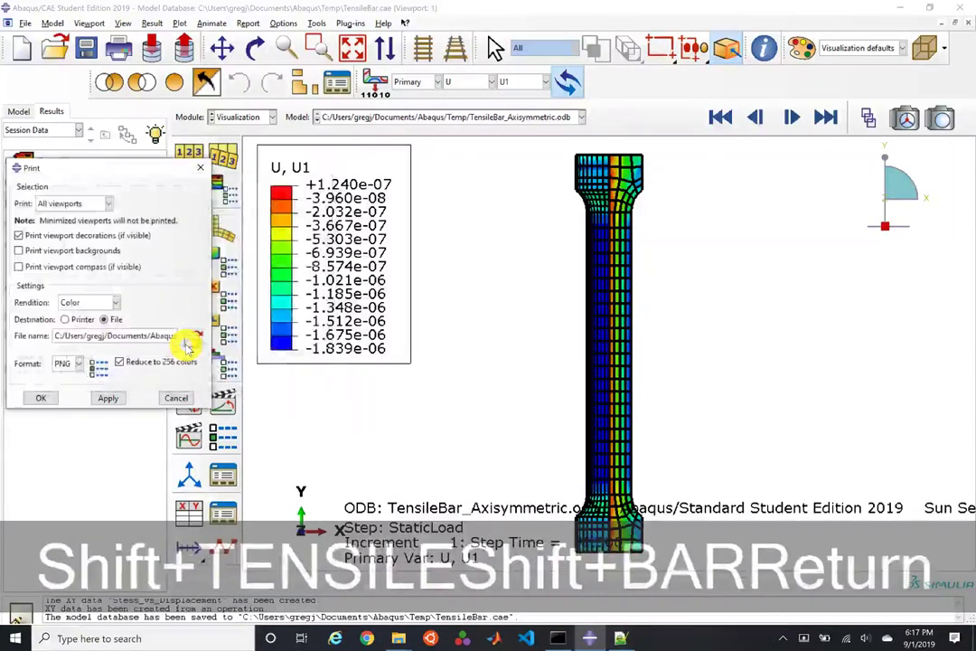
click(103, 367)
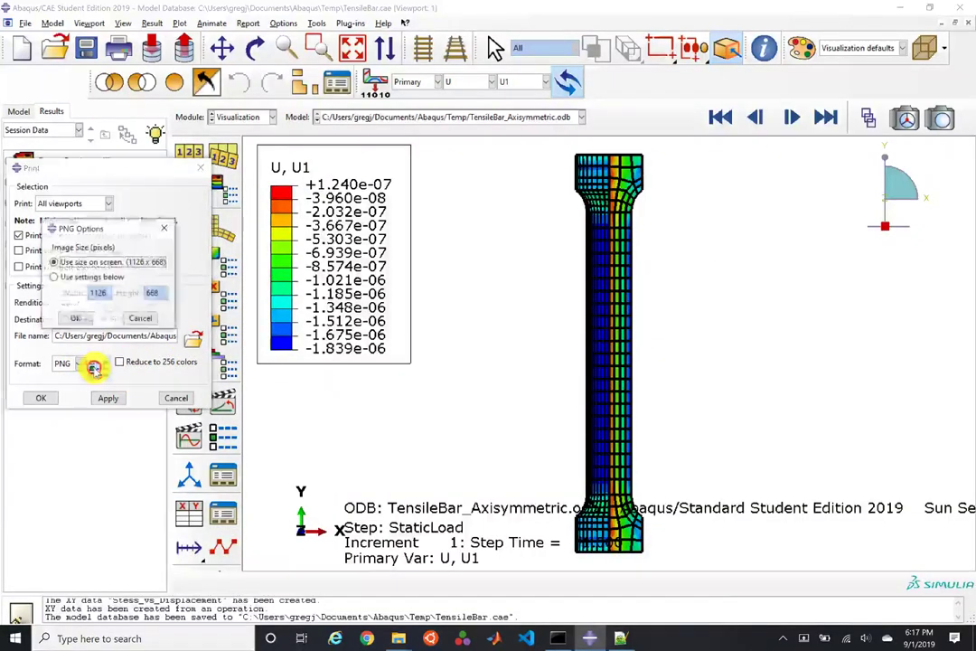
click(74, 320)
click(105, 399)
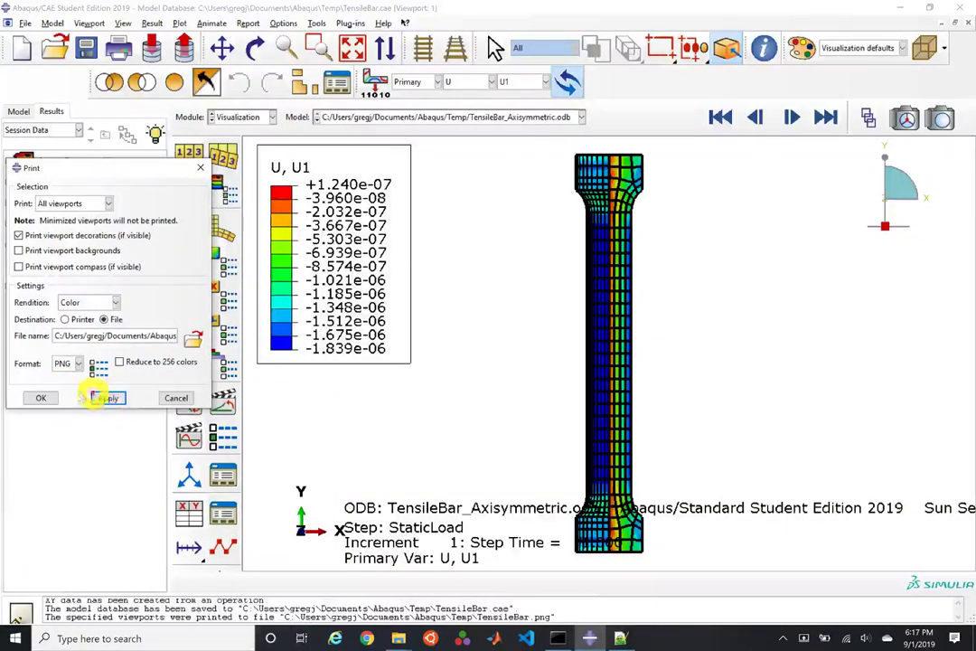
click(176, 398)
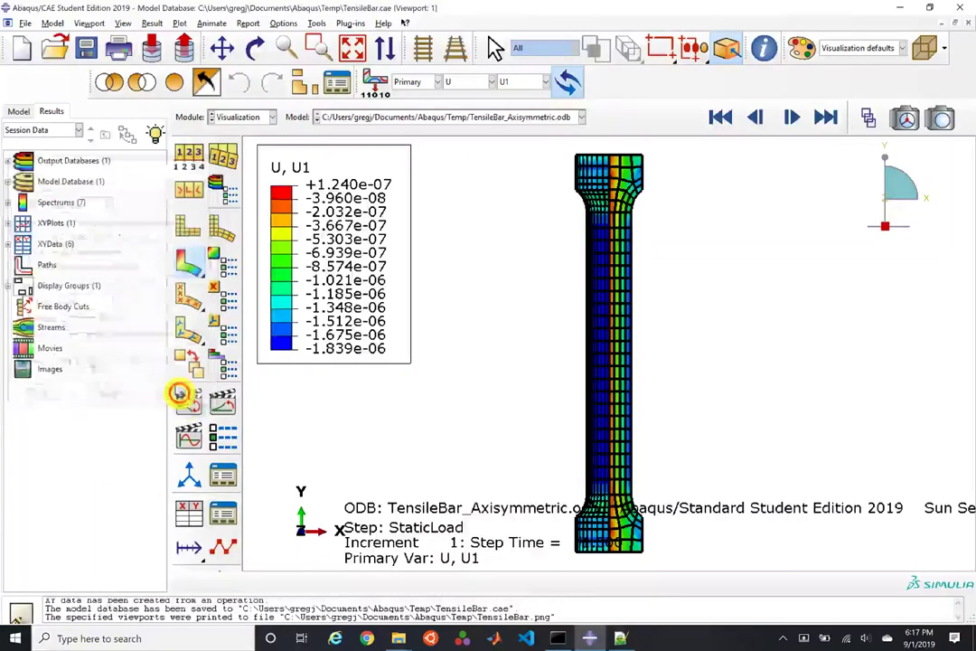
Step: Set up an AVI animation export of all viewports with the file name TensileBar in the Temp folder
click(211, 24)
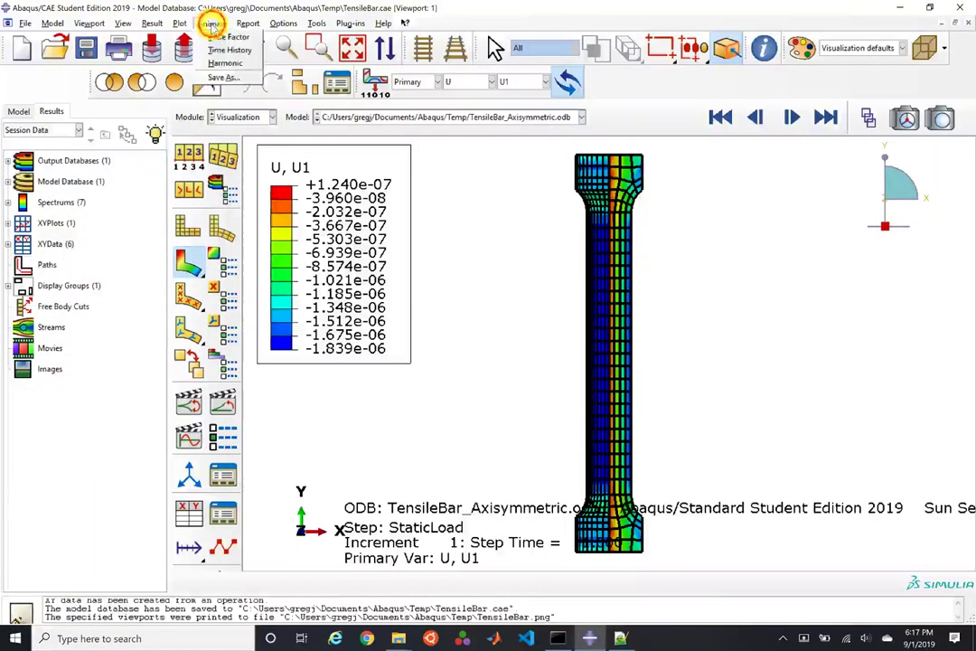
click(218, 75)
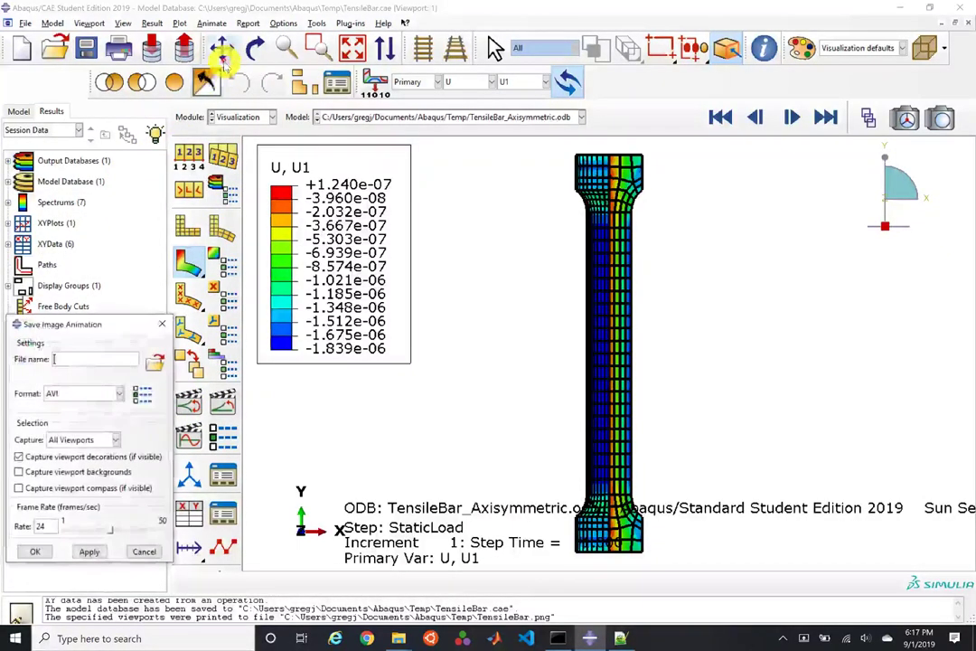
click(106, 395)
click(126, 390)
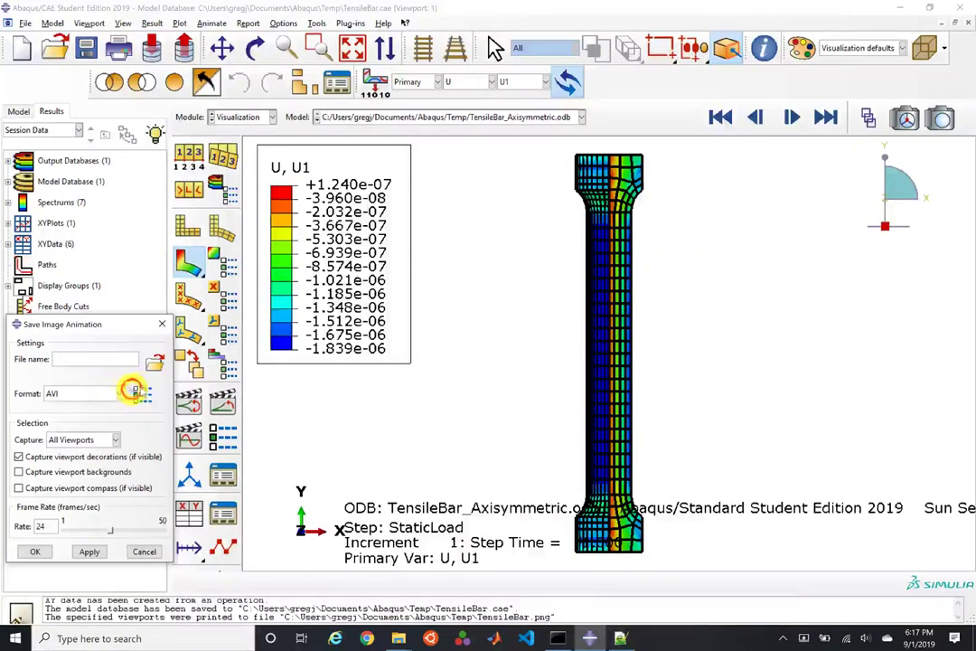
click(152, 365)
text(Te)
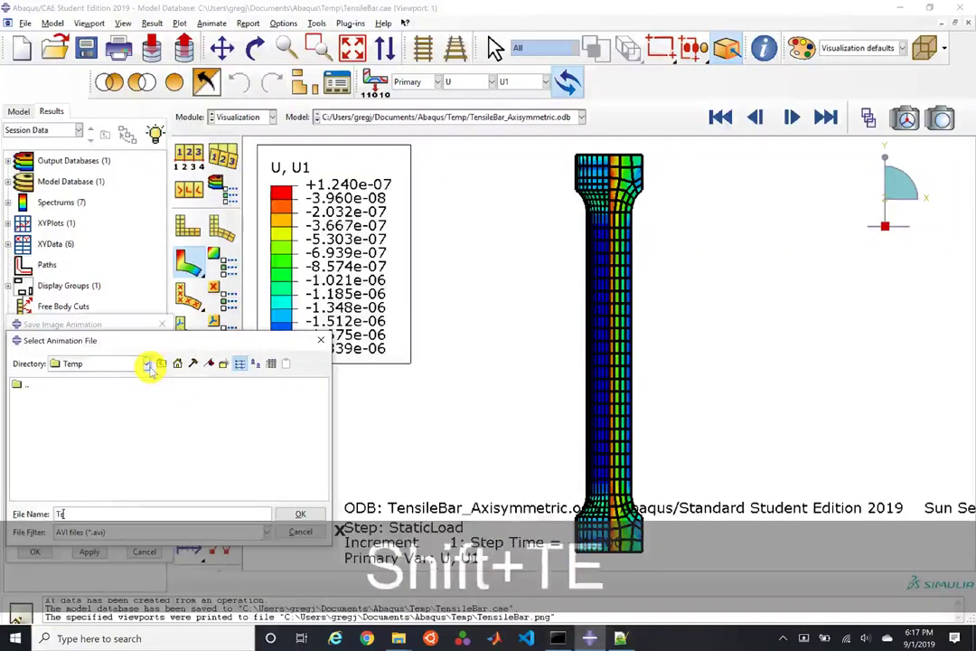
text(nsileBar)
key(Return)
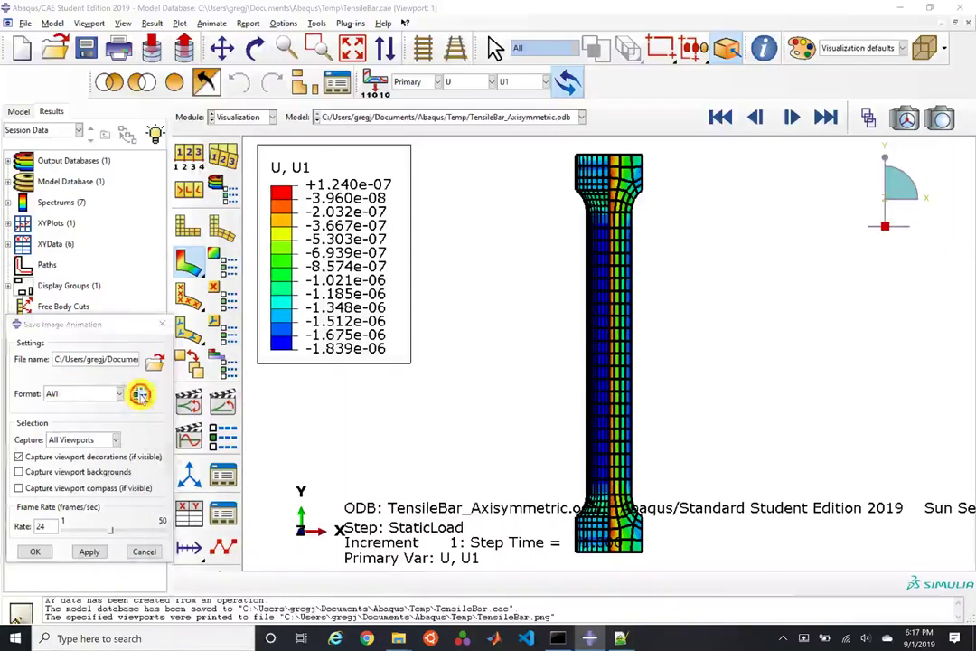
Step: Set the AVI compression to the Microsoft Video 1 codec with quality 100 and a temporal quality ratio of 1.00
click(141, 393)
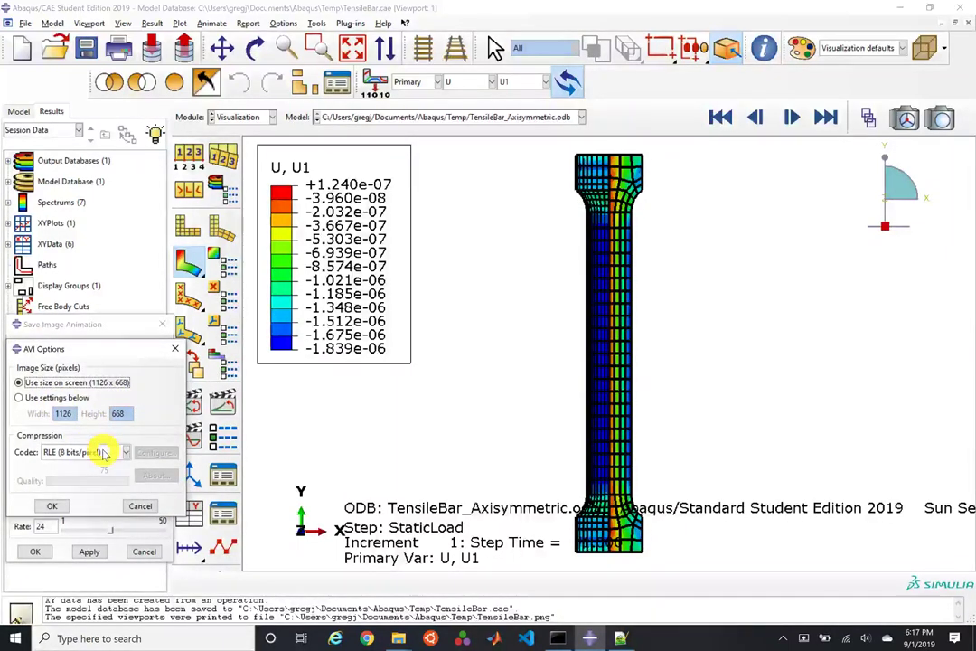
click(124, 452)
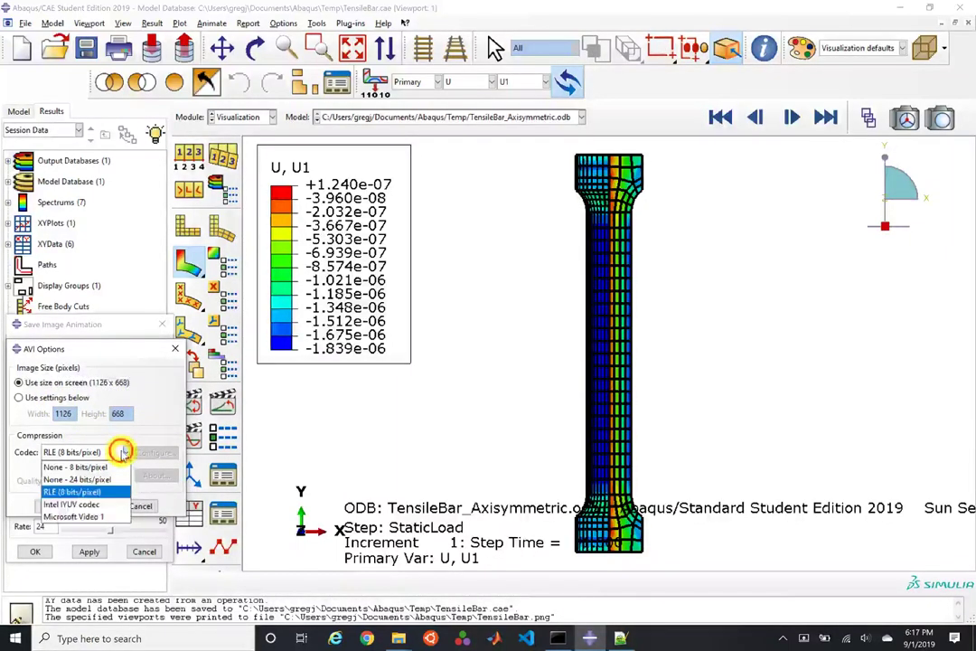
click(111, 517)
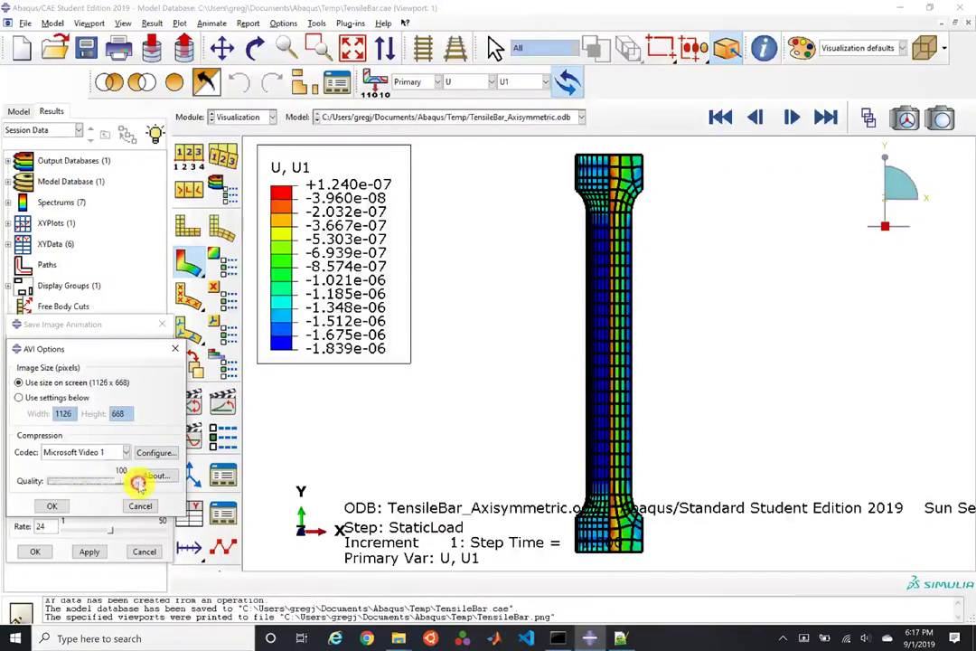
click(145, 453)
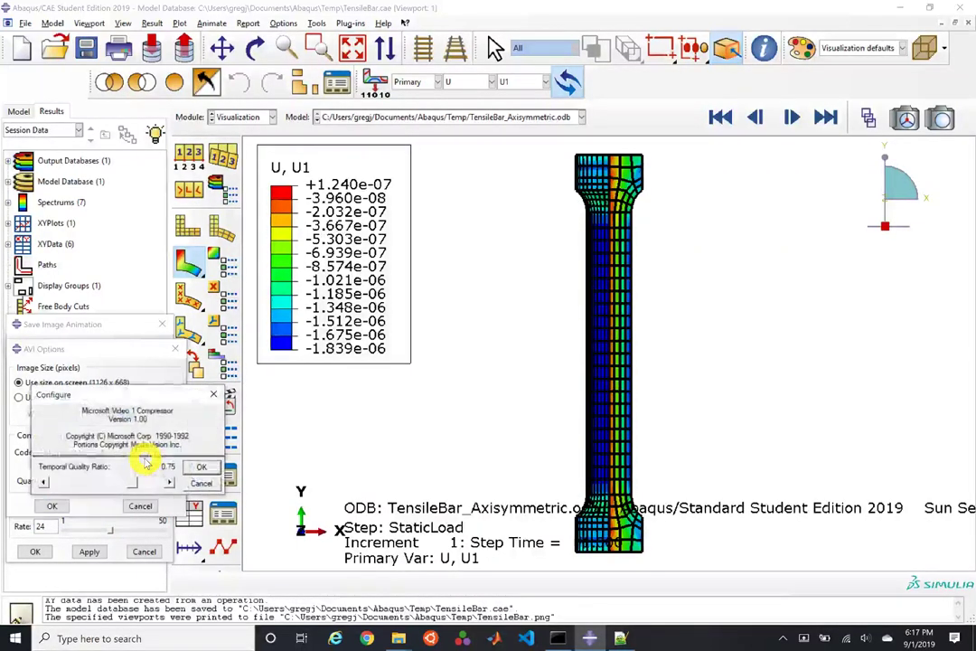
drag(136, 482, 164, 481)
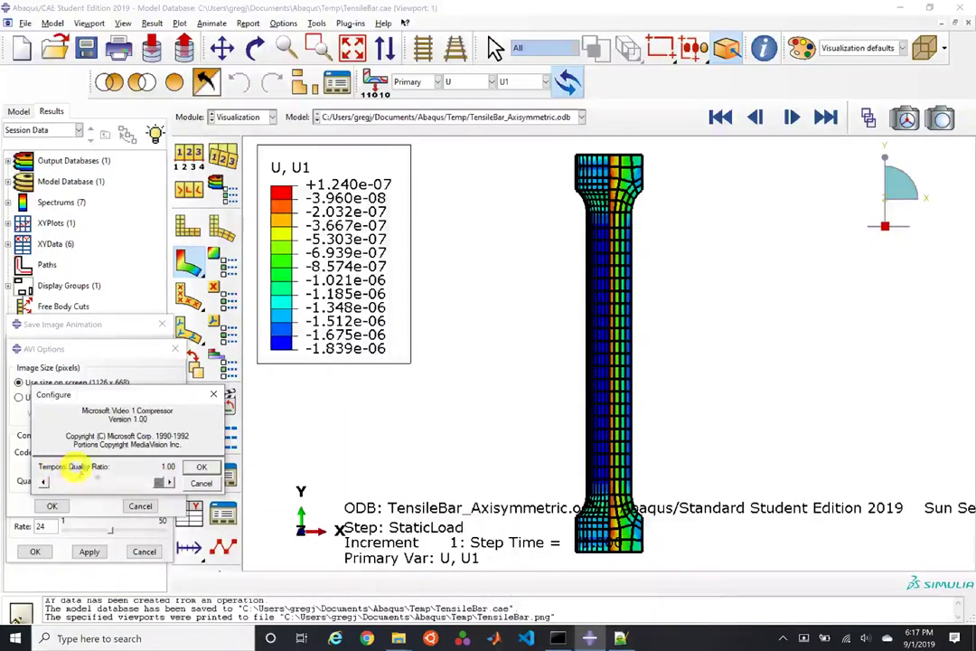
click(200, 470)
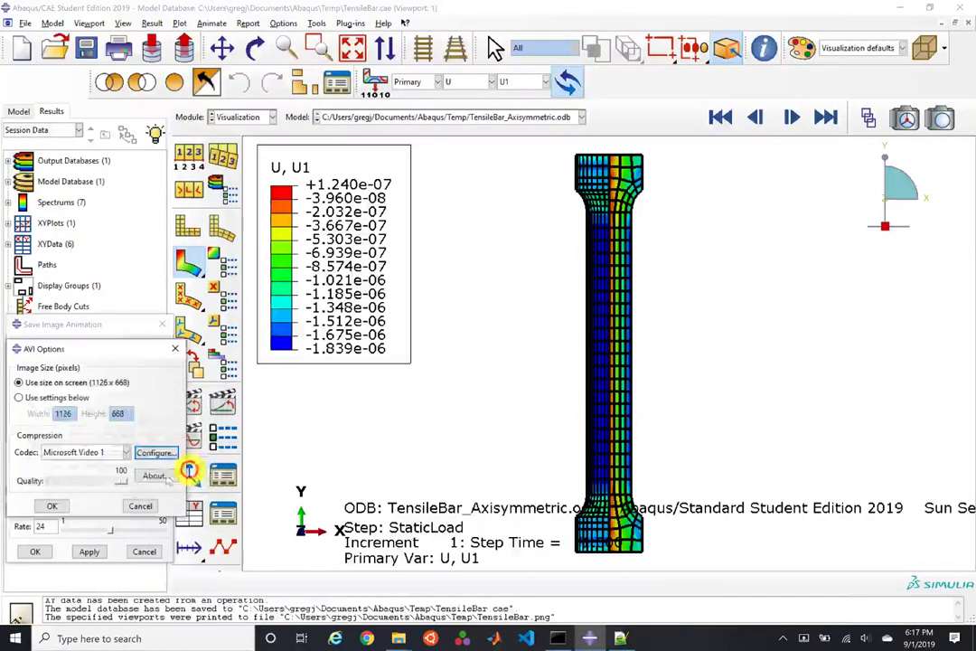
click(54, 506)
Step: Set the animation frame rate to 30 frames per second and save the AVI file
click(39, 525)
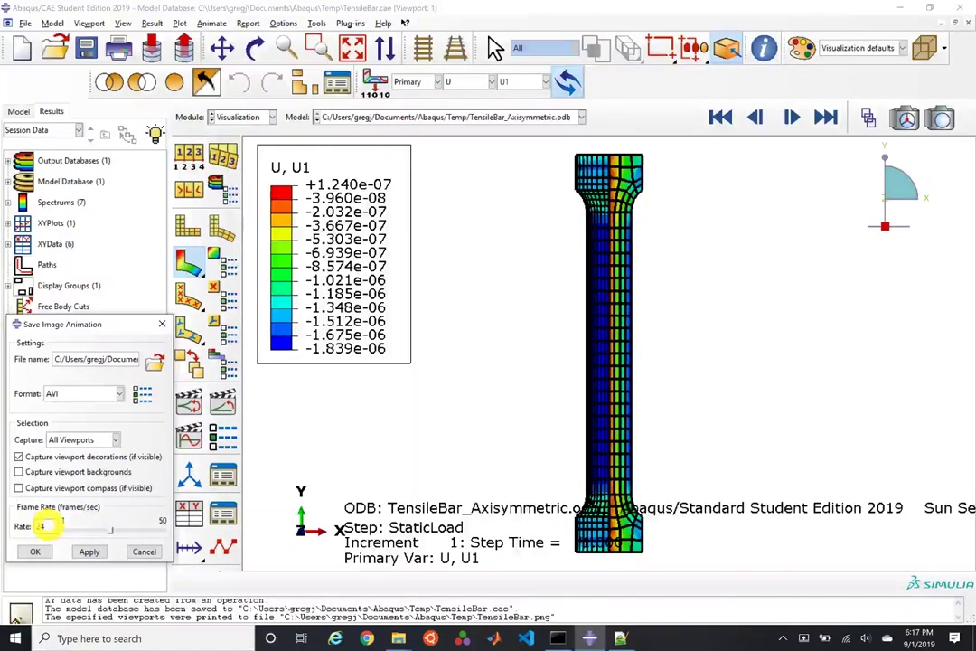
drag(38, 525, 17, 527)
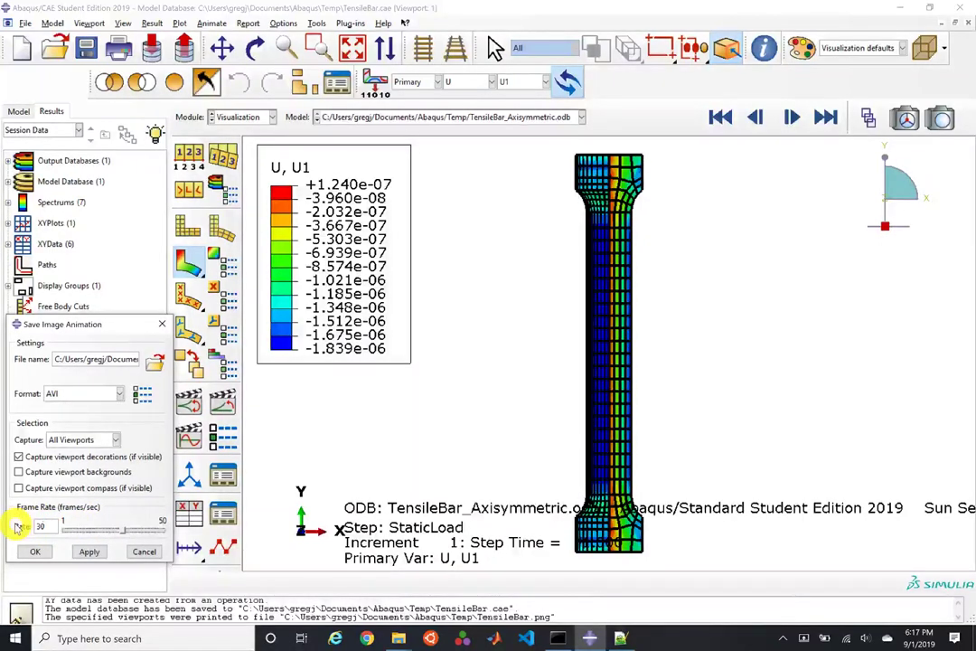
click(84, 551)
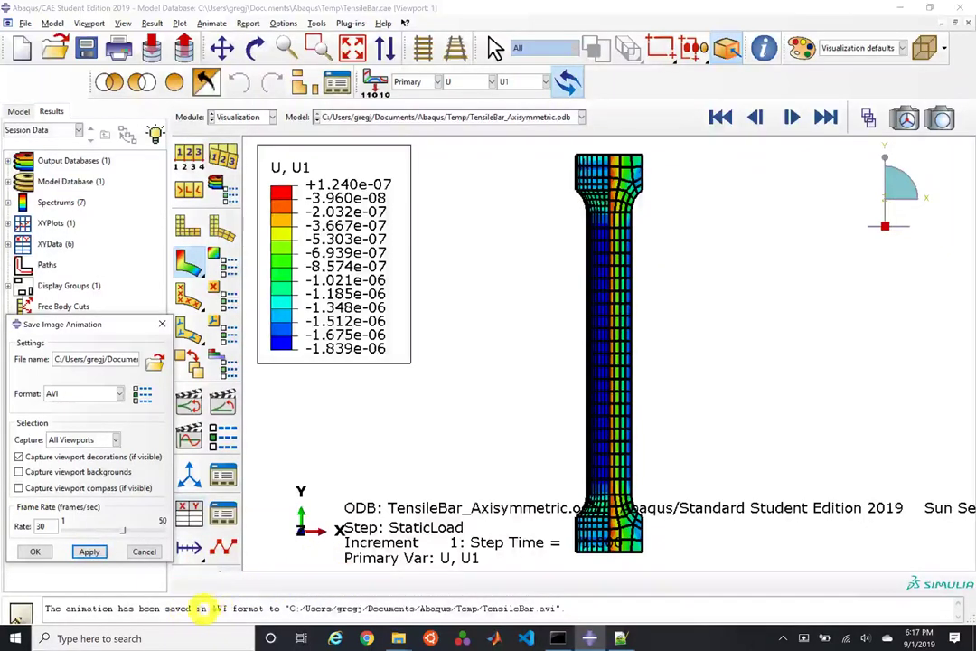
click(161, 324)
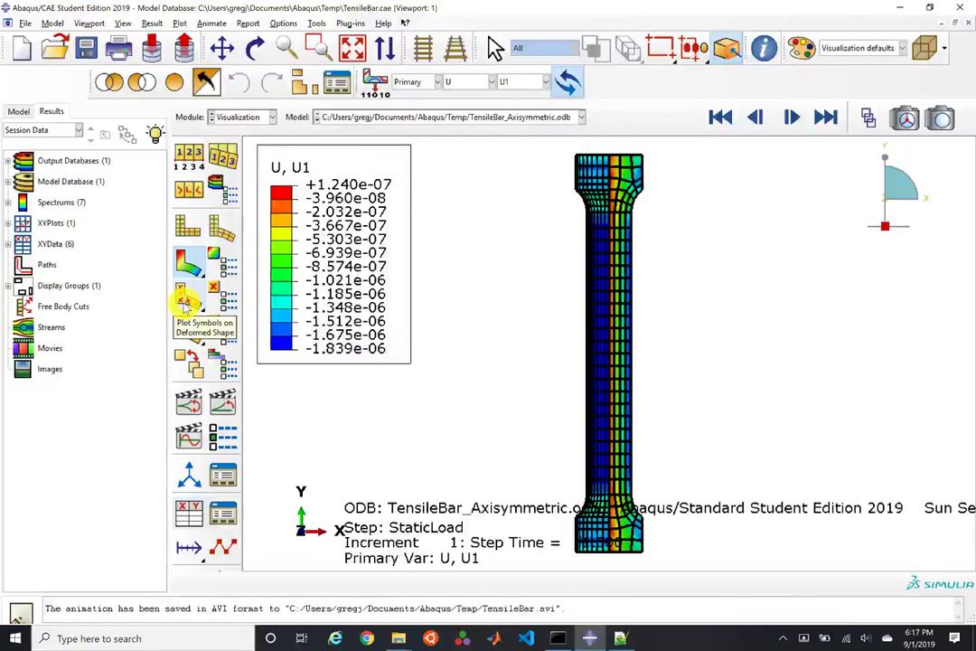
Step: Place Abaqus beside the Temp folder window, open TensileBar.png to check the exported image, and close the viewer
key(super+Left)
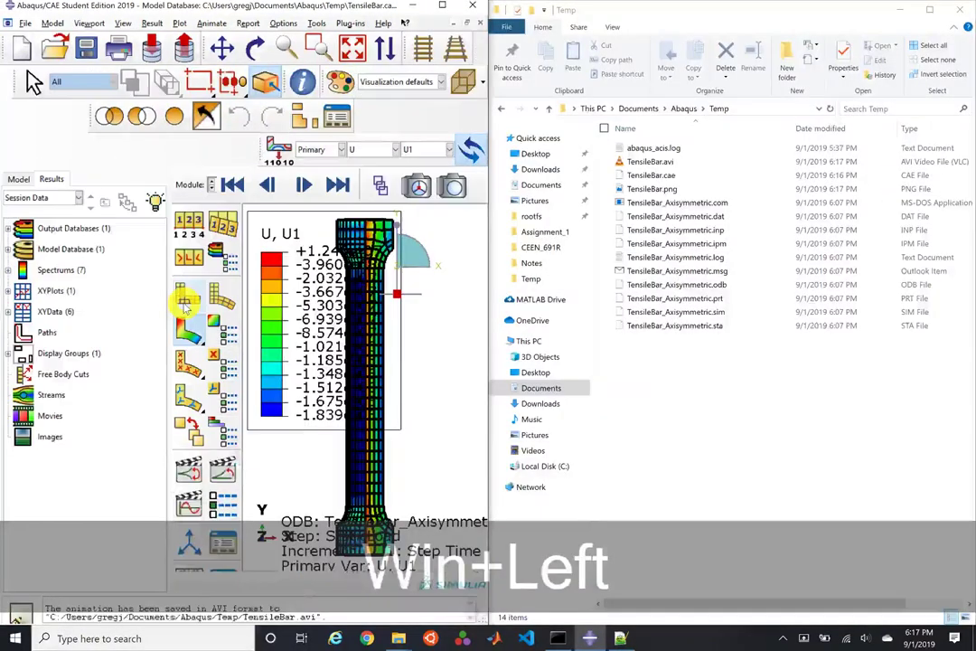
click(663, 188)
double_click(661, 187)
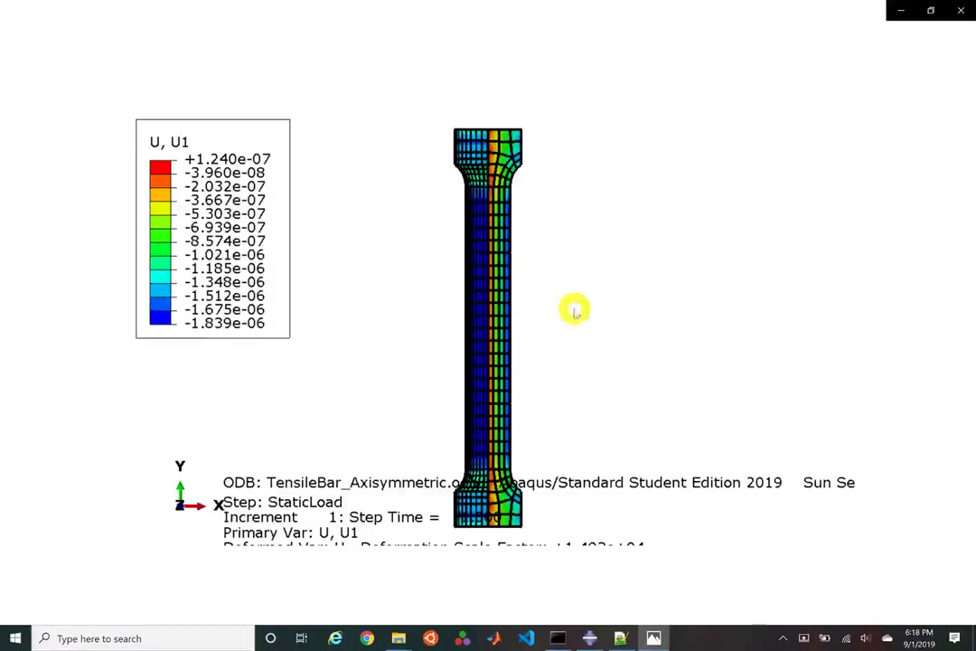
click(952, 11)
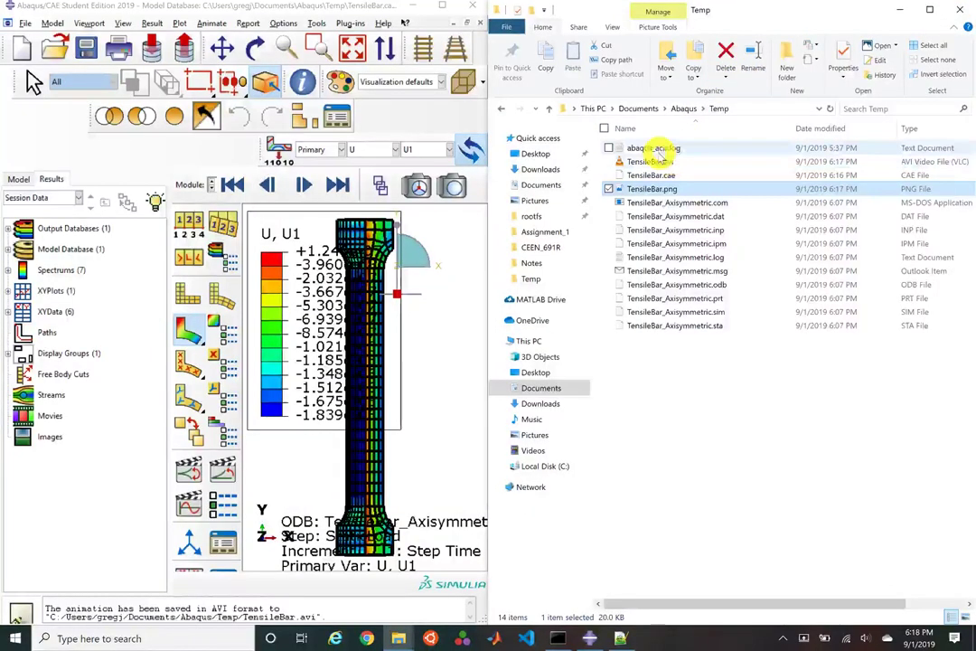
Step: Open TensileBar.avi from the Temp folder in VLC, play the exported animation, and close the player
click(656, 161)
double_click(657, 162)
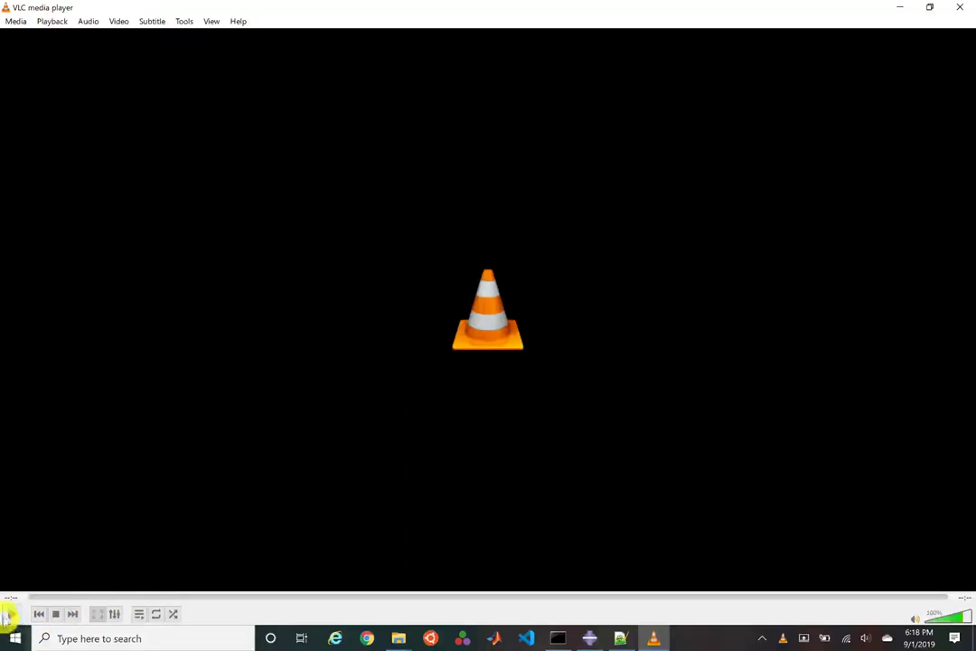
click(9, 615)
click(9, 614)
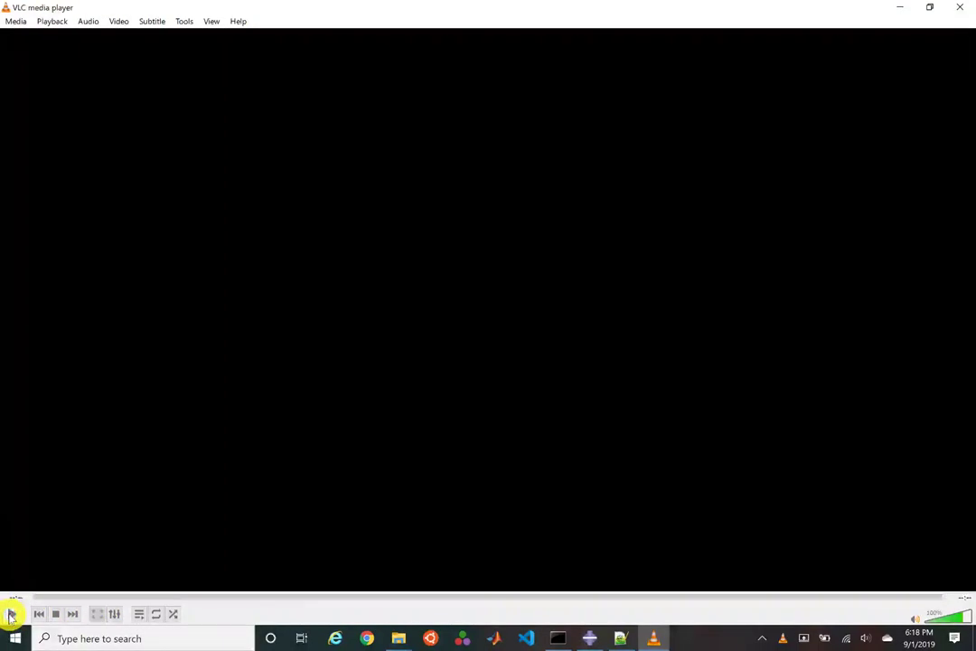
drag(843, 4, 818, 65)
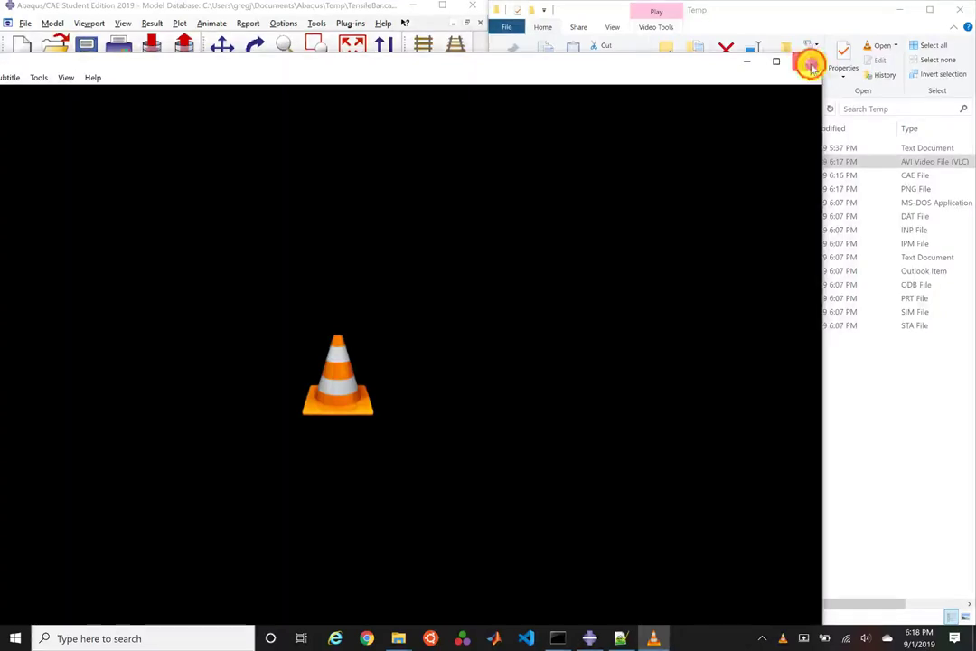
click(811, 64)
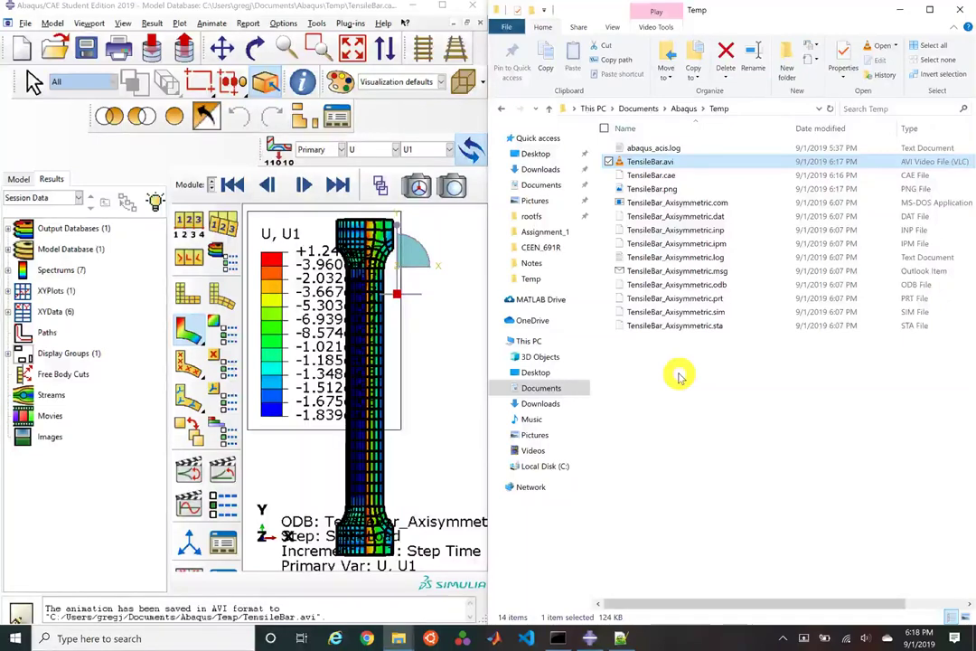
Step: Maximize Abaqus/CAE again, switch to the Property module, and open context help for a new conventional shell composite layup
click(378, 7)
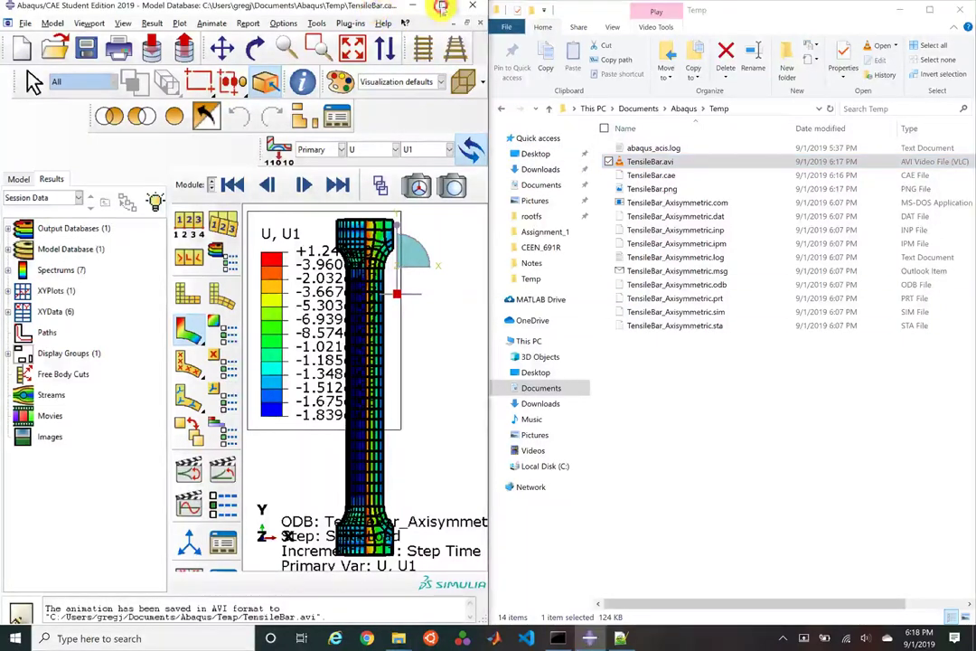
click(444, 7)
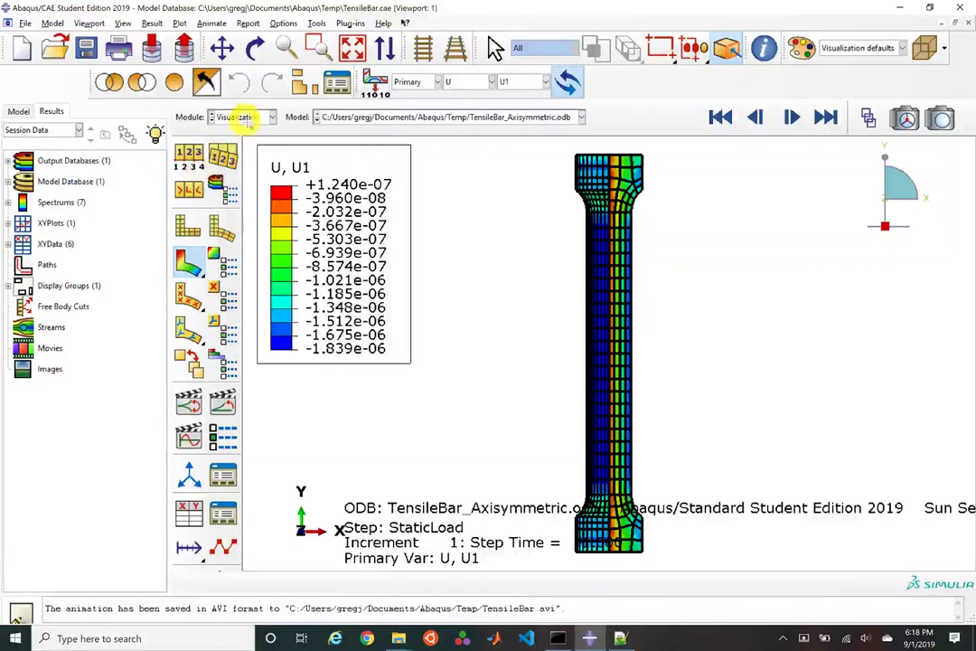
click(245, 118)
click(233, 145)
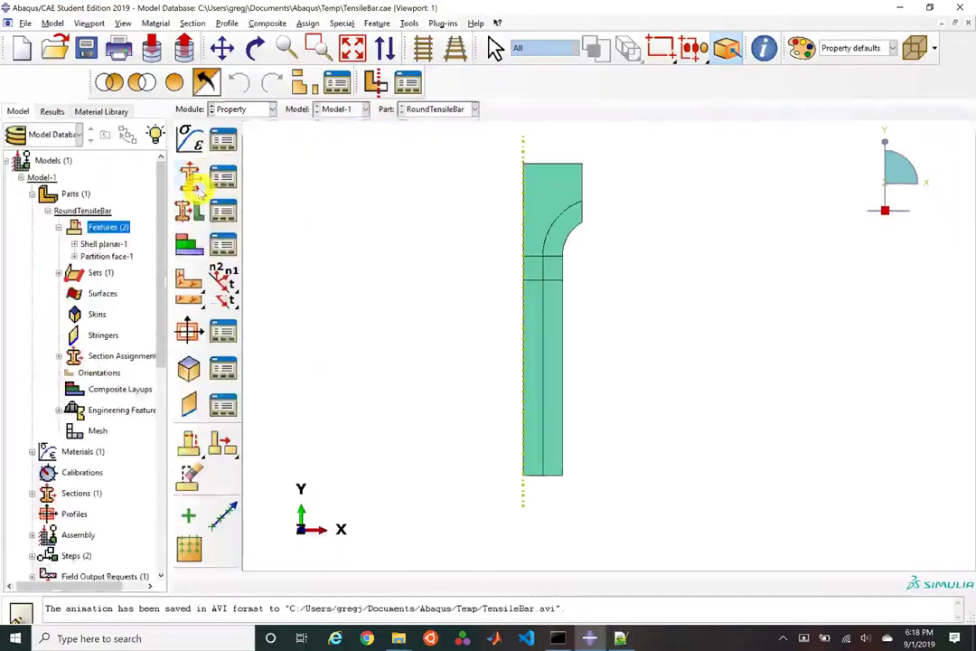
click(185, 244)
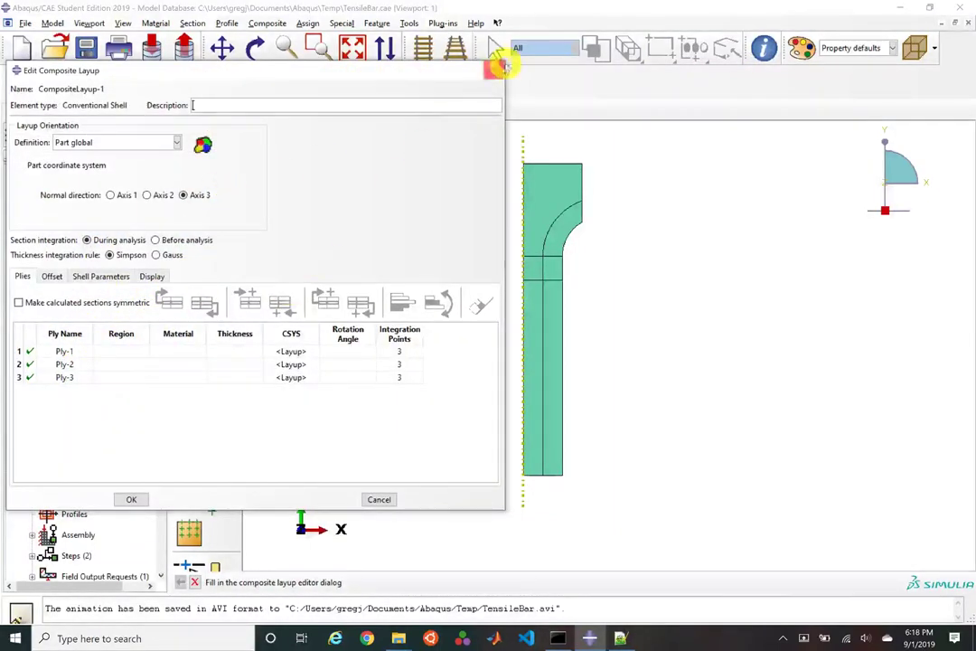
click(497, 22)
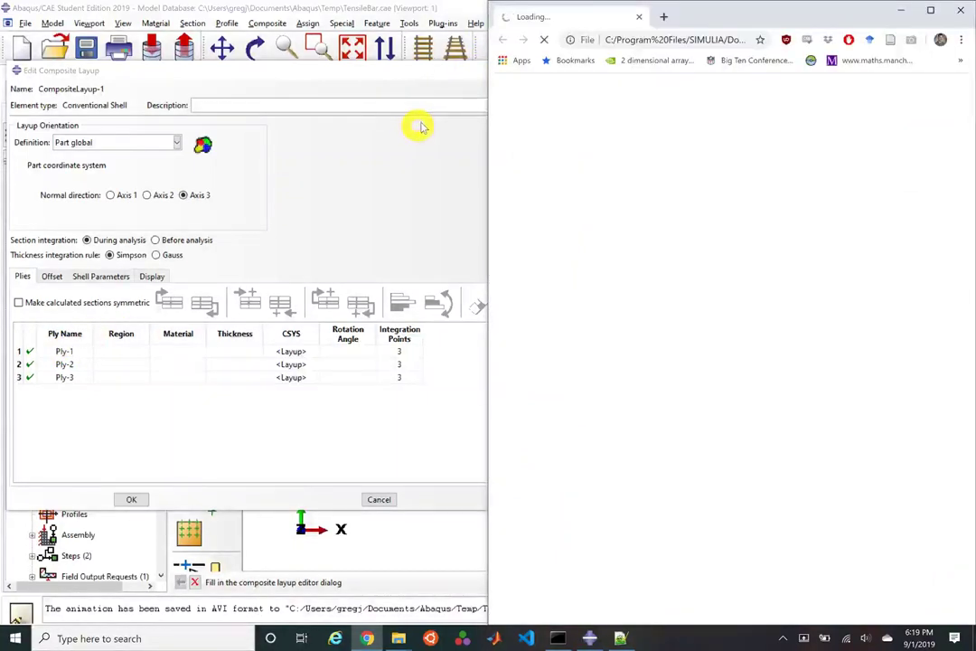
Step: Copy the help page's address from Chrome, close that browser window, and load the address in Microsoft Edge
click(664, 39)
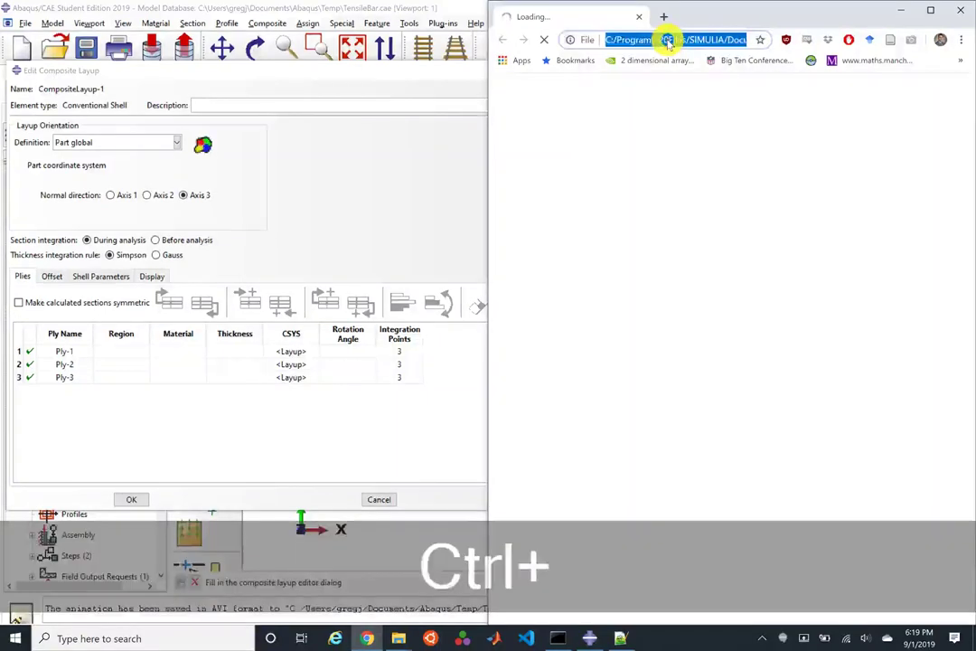
key(ctrl+c)
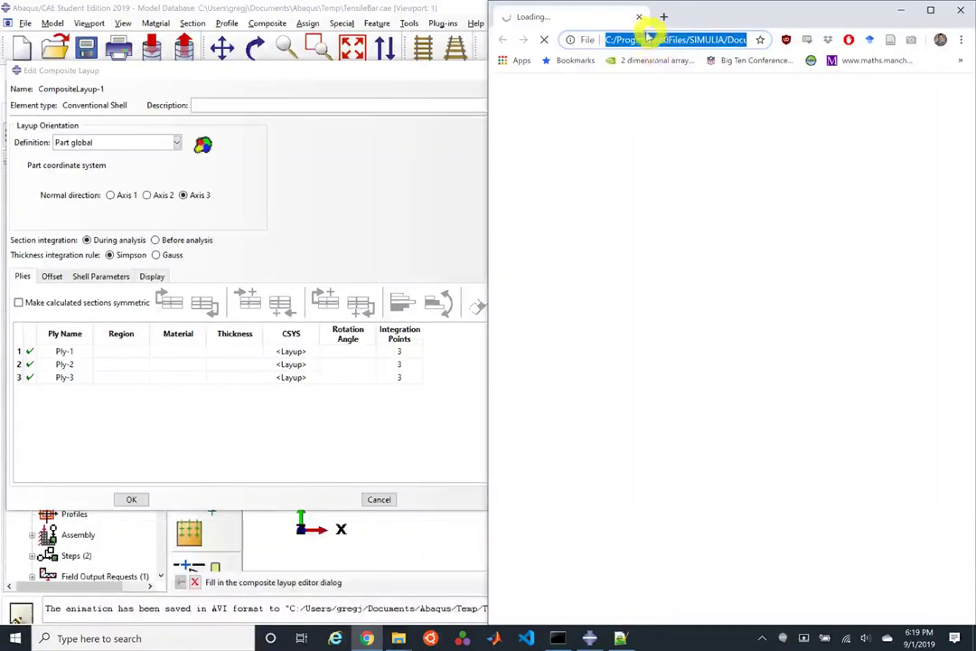
click(639, 17)
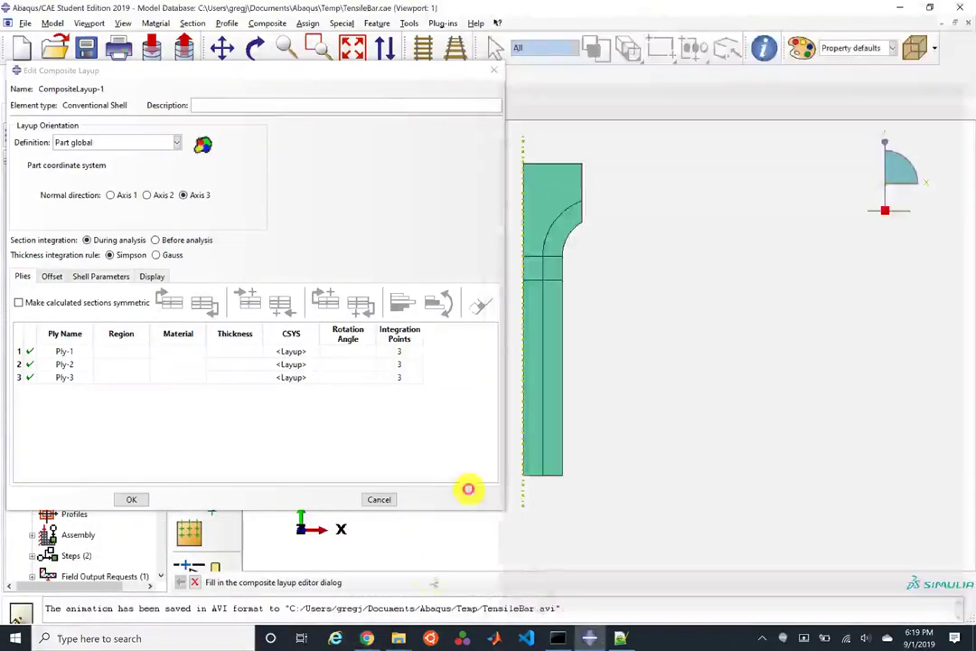
click(150, 638)
text(edge)
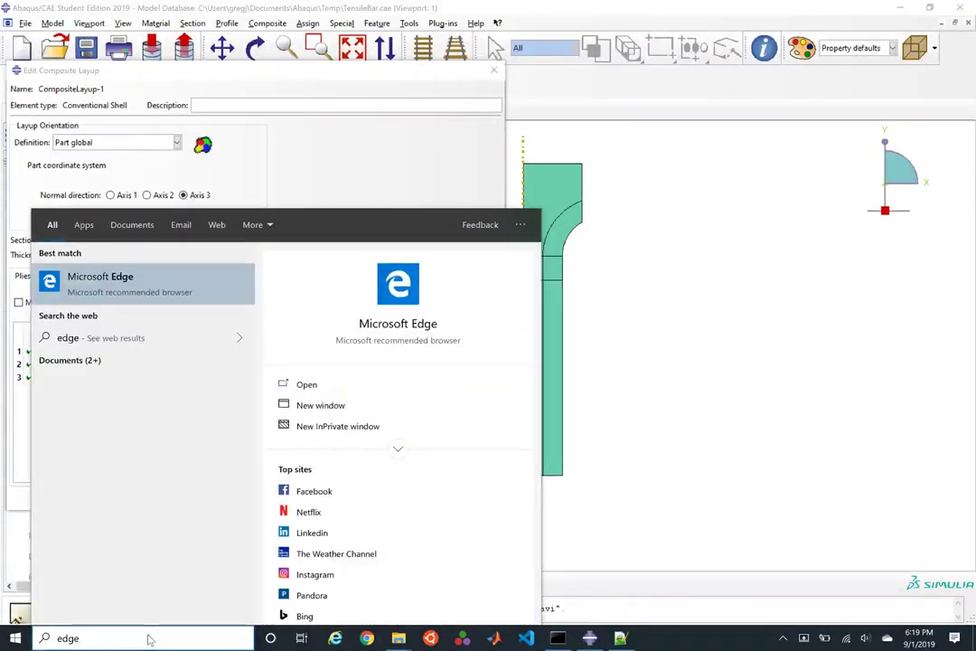
key(Return)
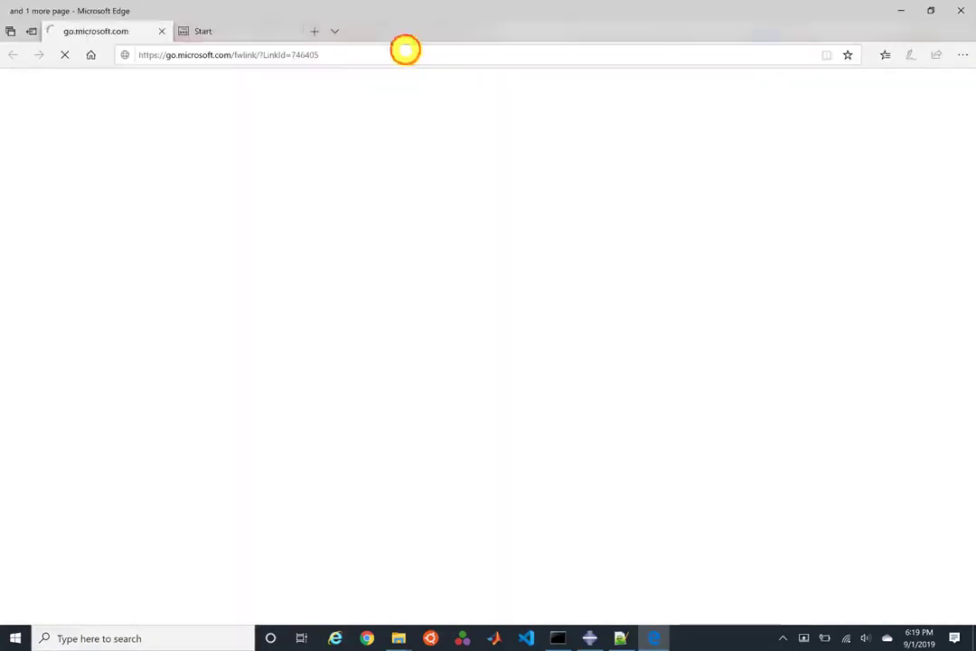
click(405, 51)
key(ctrl+v)
key(Return)
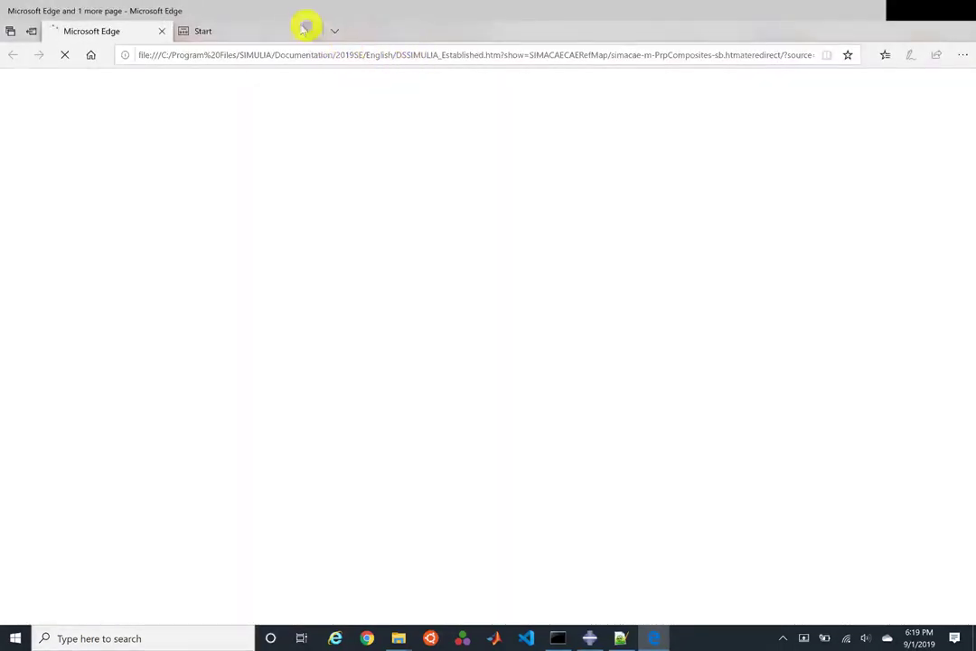
Step: Dock the Edge window beside Abaqus and expand the Abaqus section of the SIMULIA documentation contents to view its guides
drag(296, 32, 969, 65)
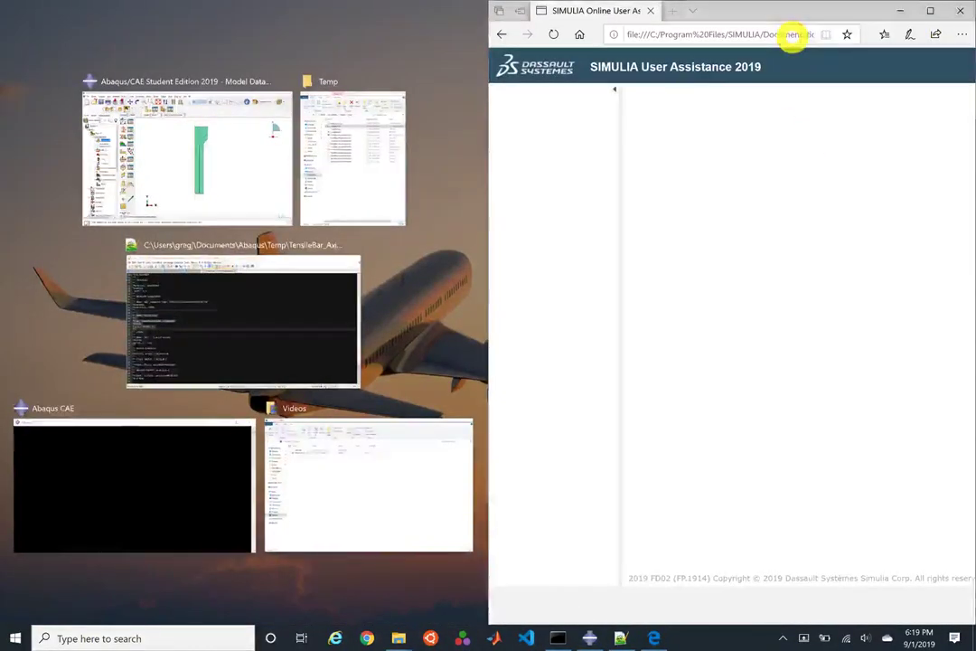
click(791, 33)
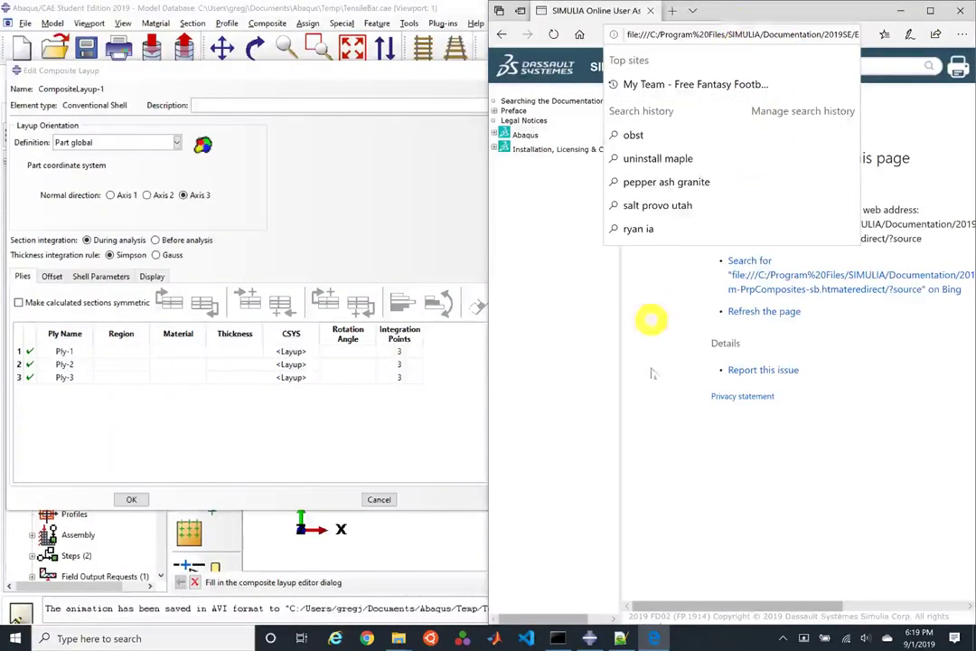
click(672, 389)
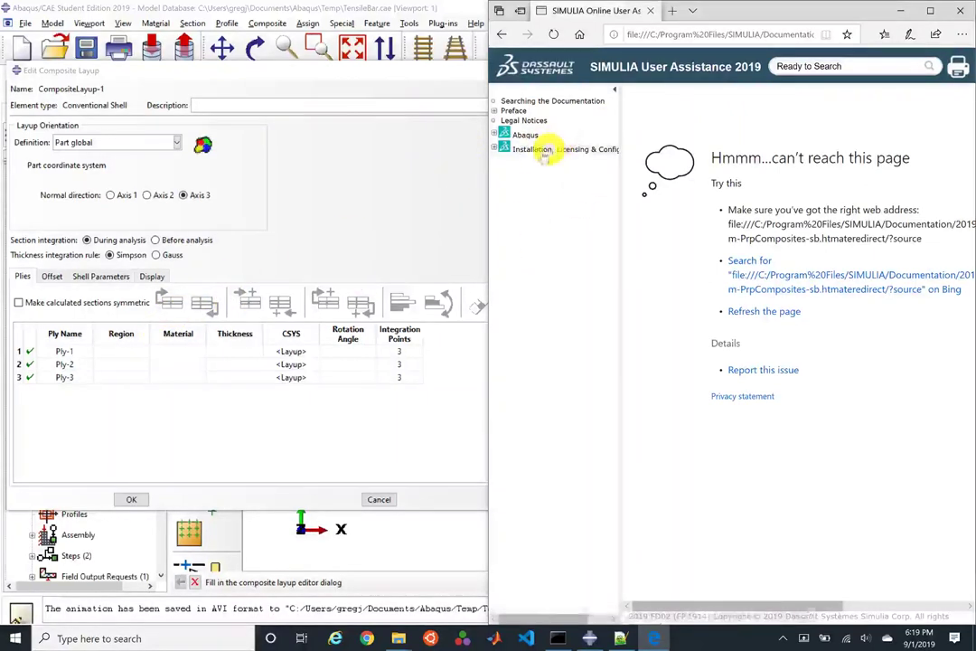
click(495, 133)
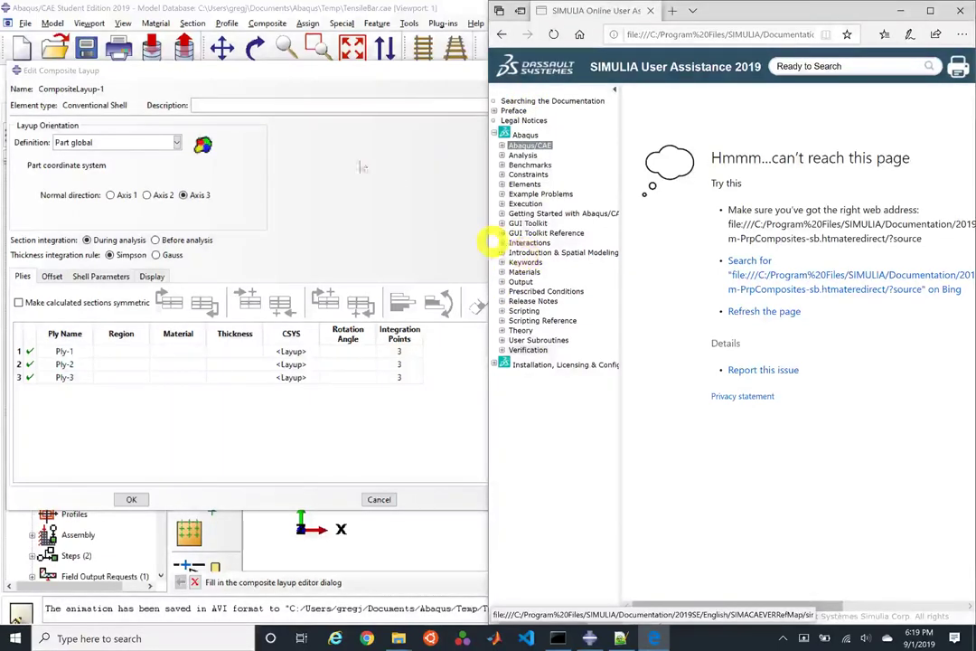
Step: Return to Abaqus/CAE, discard the open composite layup, look over the available help options, and save the TensileBar model database
click(344, 138)
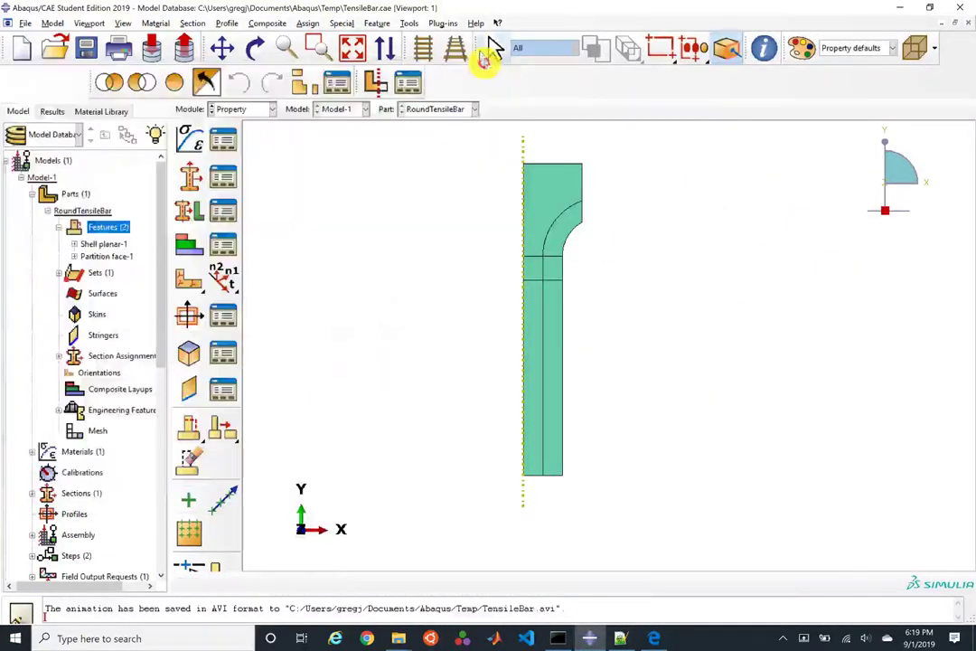
click(477, 24)
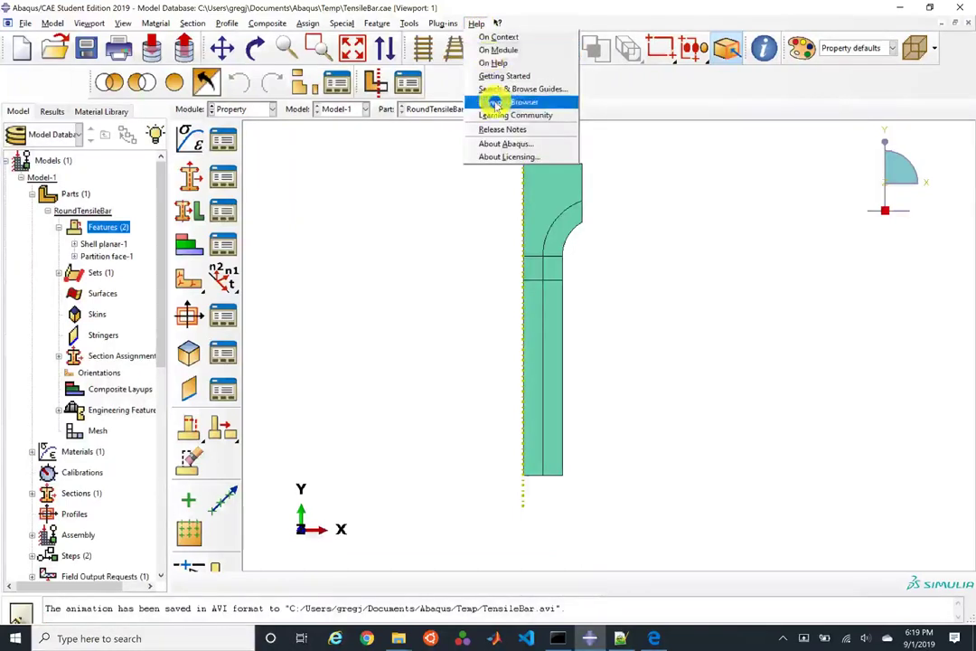
click(477, 23)
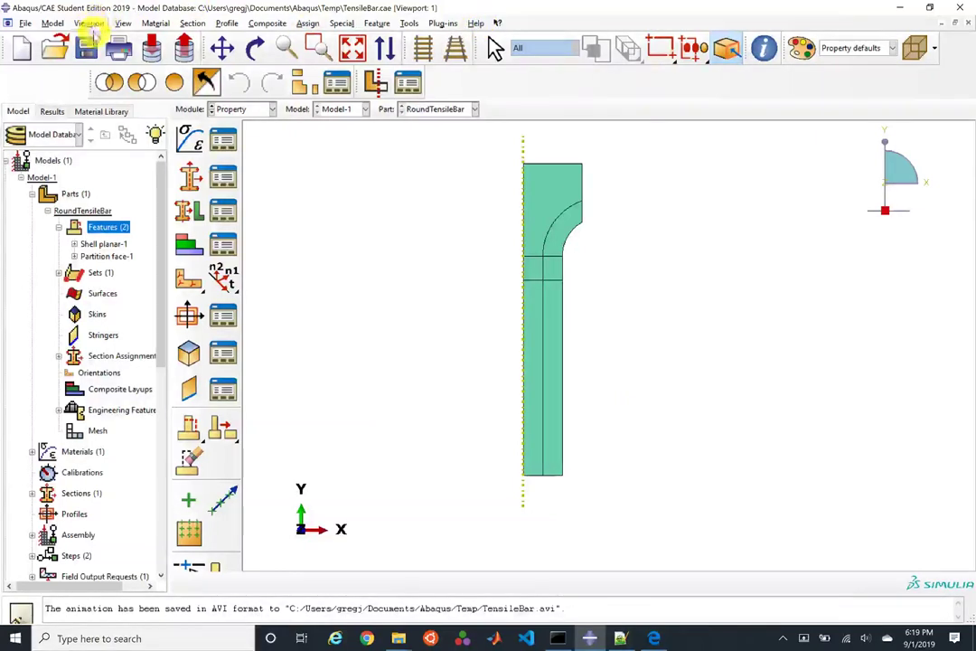
click(88, 48)
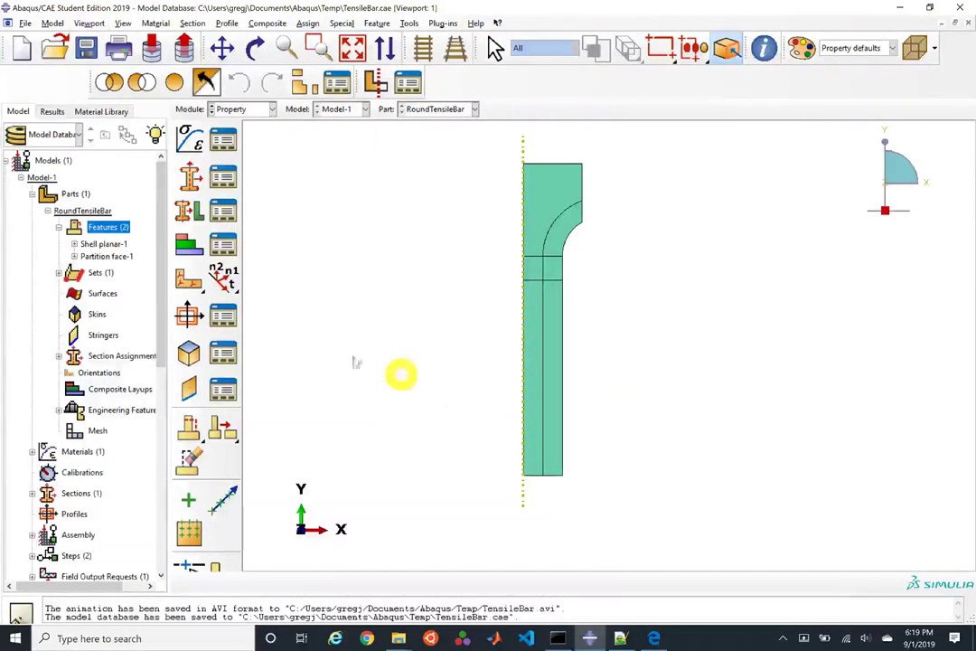